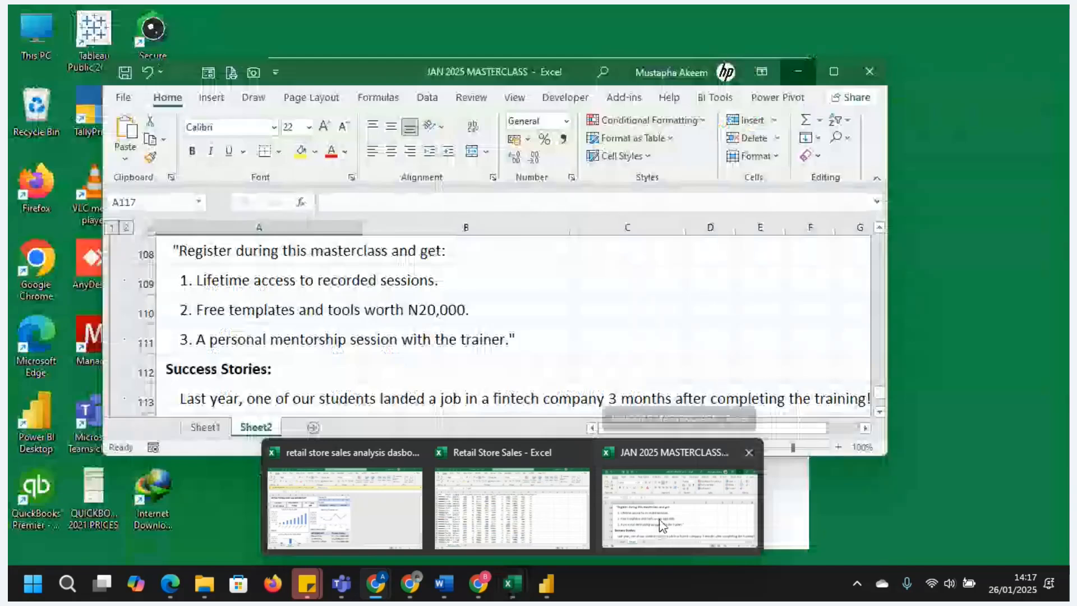
- Maximize the JAN 2025 MASTERCLASS workbook and scroll up to the Hands-On Session section at row 94
mouse_move(541, 511)
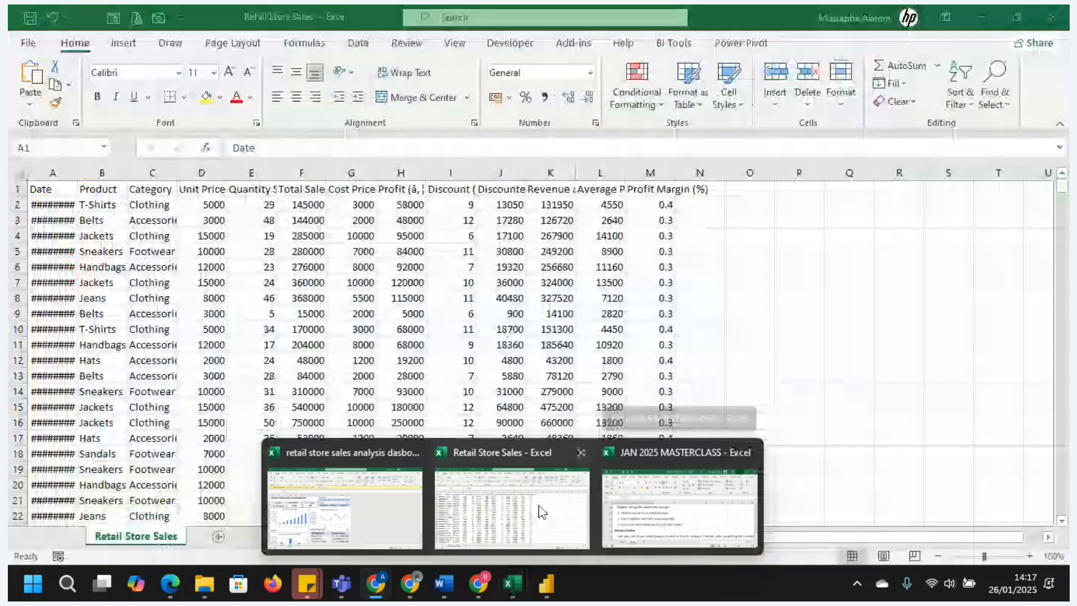
click(676, 504)
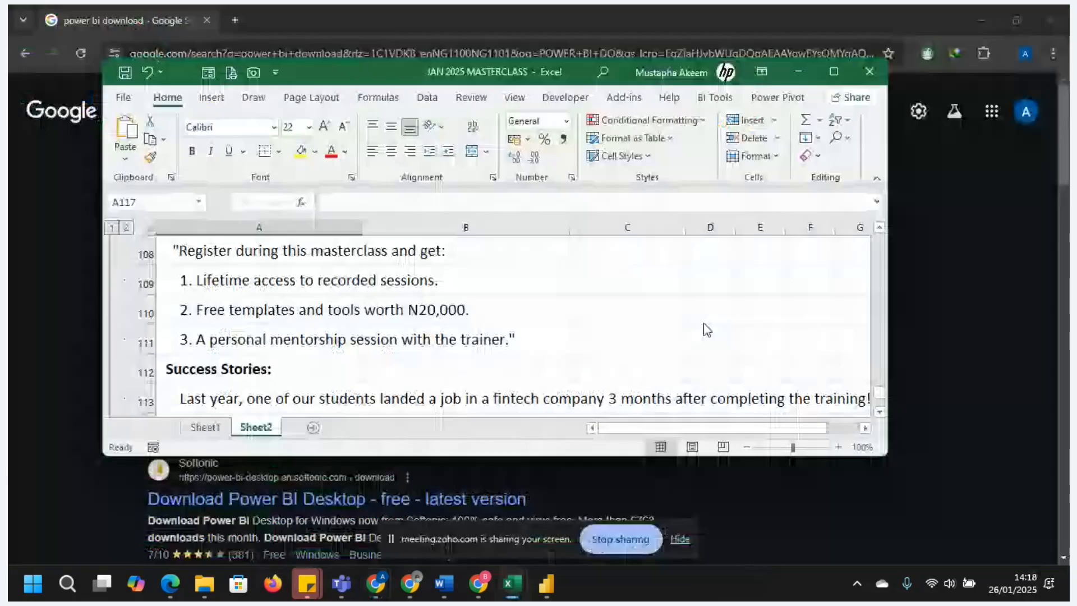
click(834, 72)
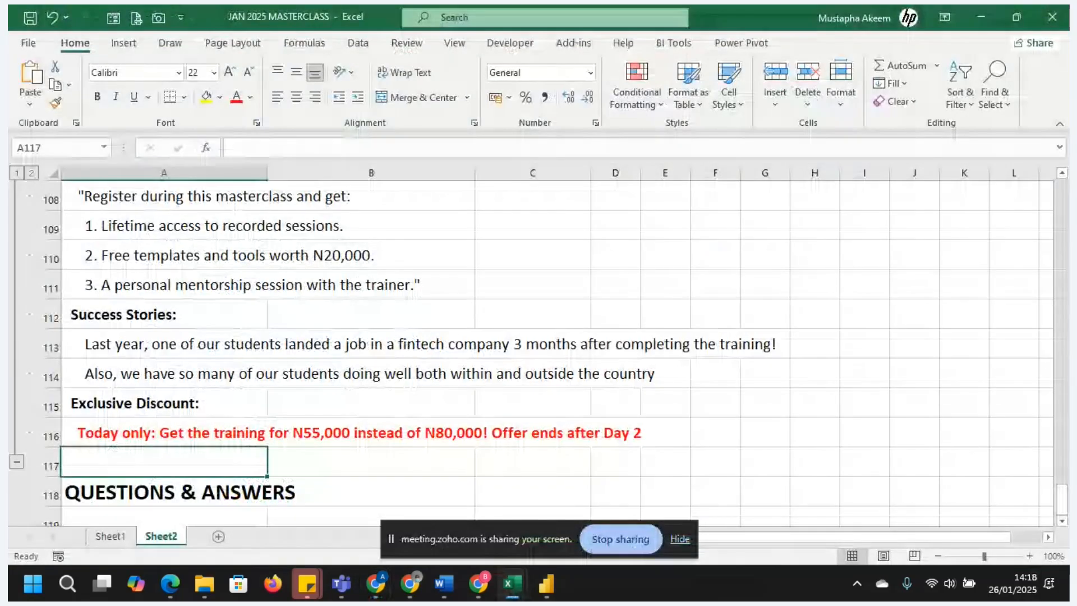
scroll(1059, 425, up, 5)
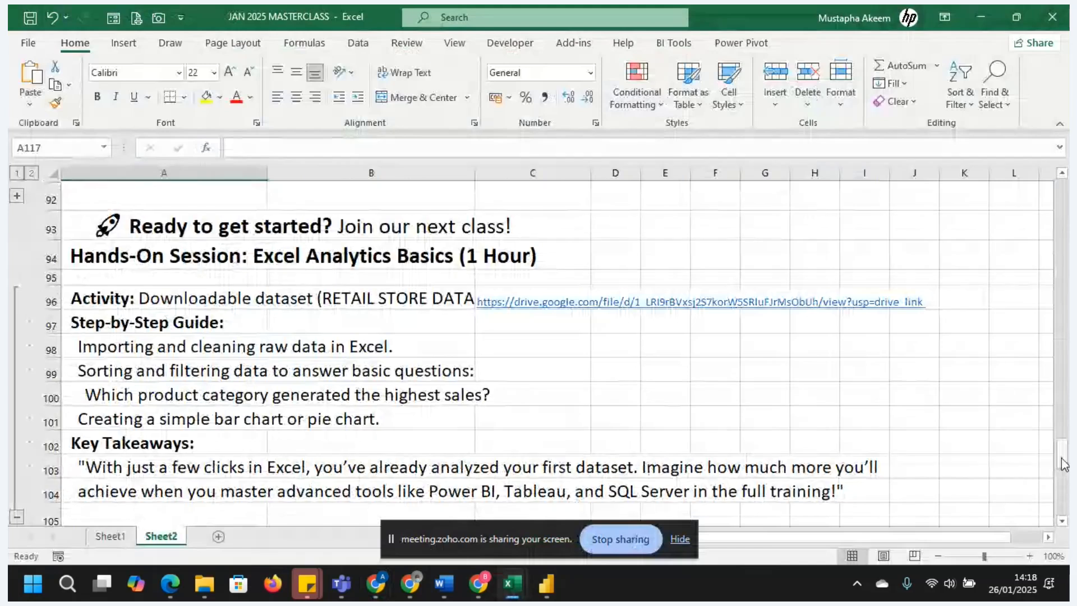
drag(1063, 463, 1064, 464)
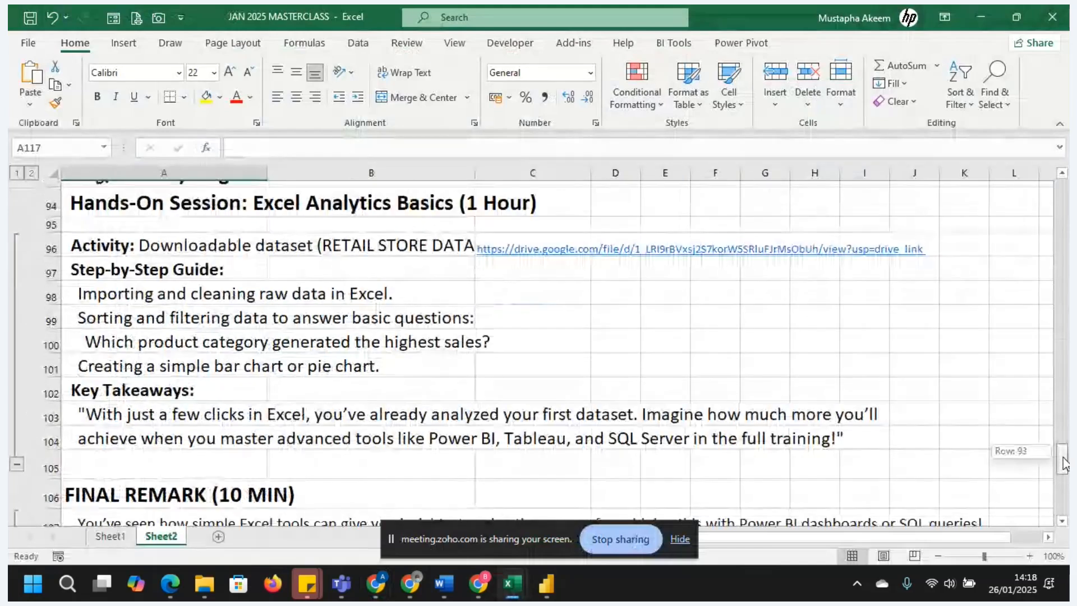
drag(1064, 463, 1064, 464)
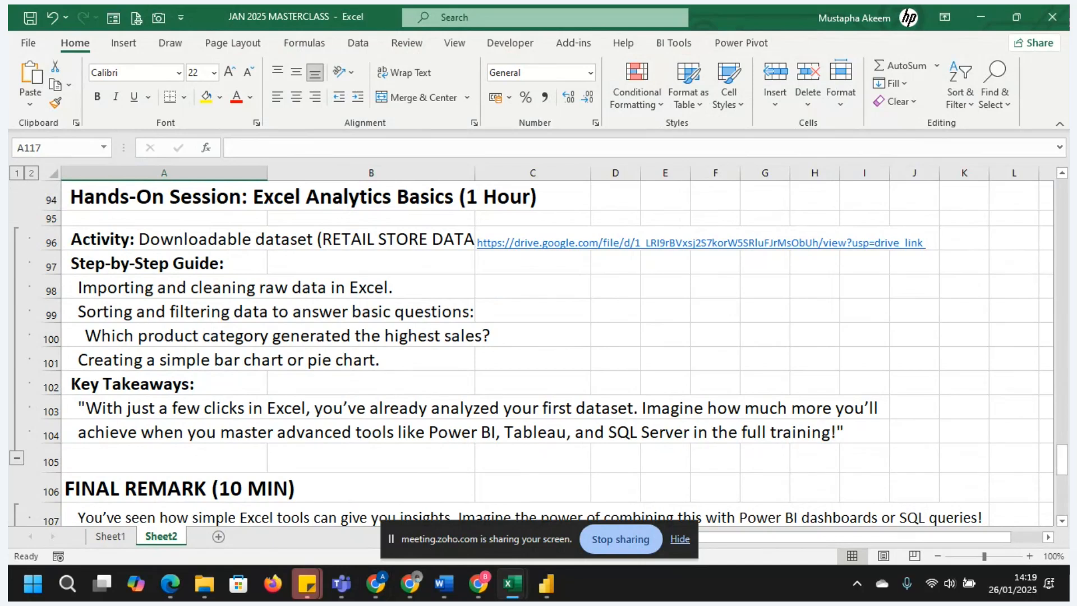
key(alt+Tab)
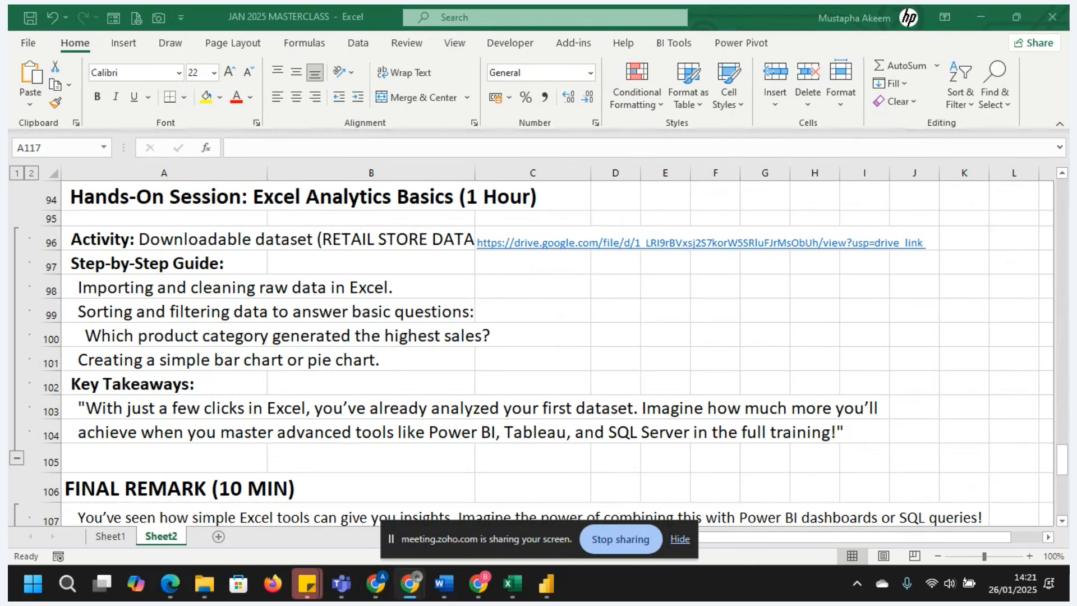
- In the masterclass workbook, move from A117 down to the QUESTIONS & ANSWERS heading in A118
click(855, 432)
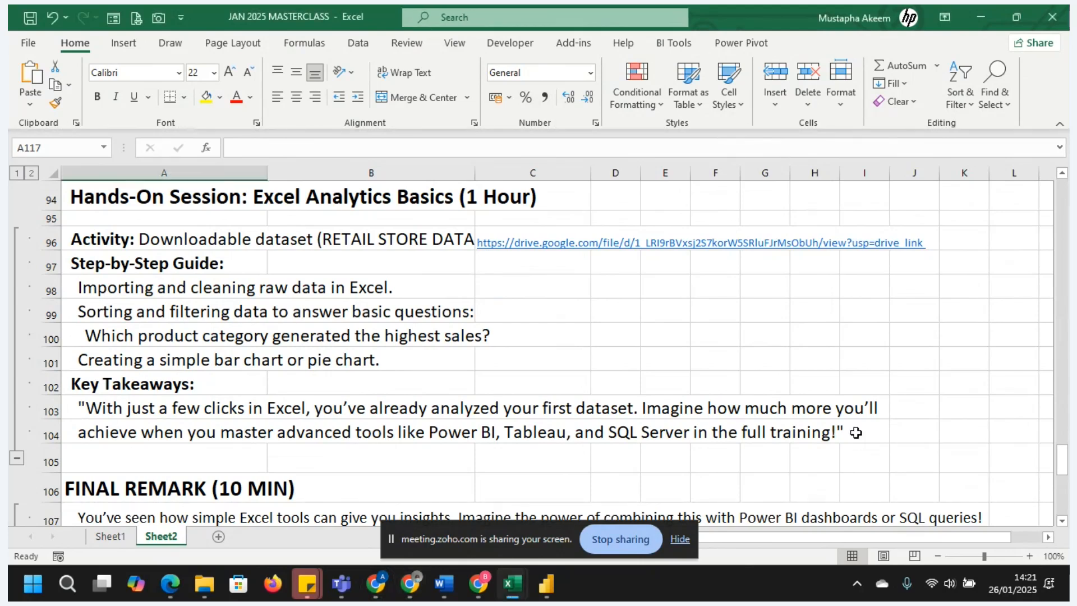
key(Down)
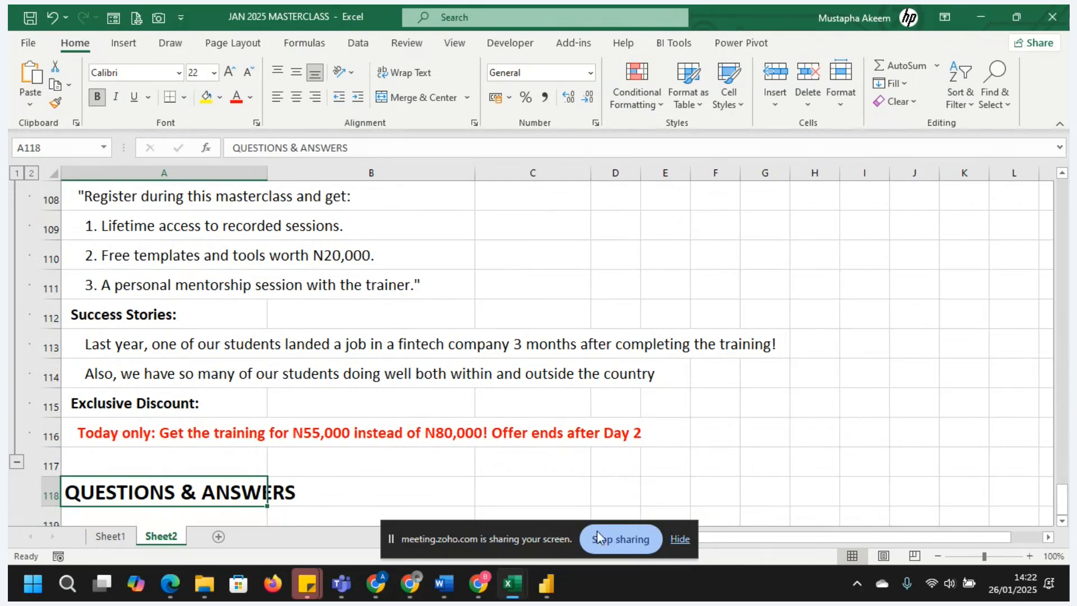
- Widen column A of the Retail Store Sales workbook so the dates display fully
mouse_move(516, 581)
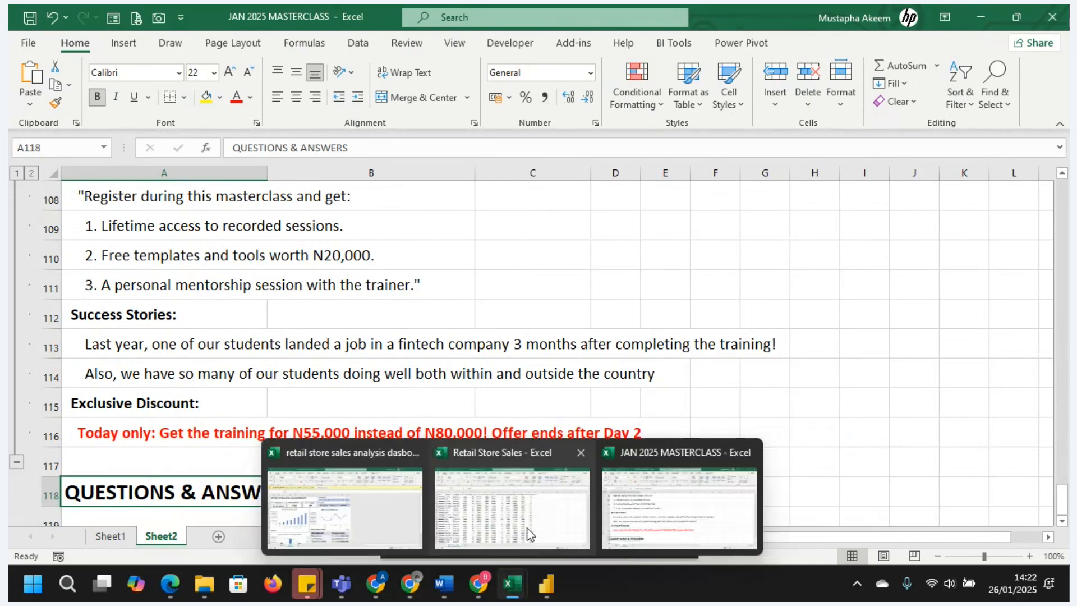
click(527, 535)
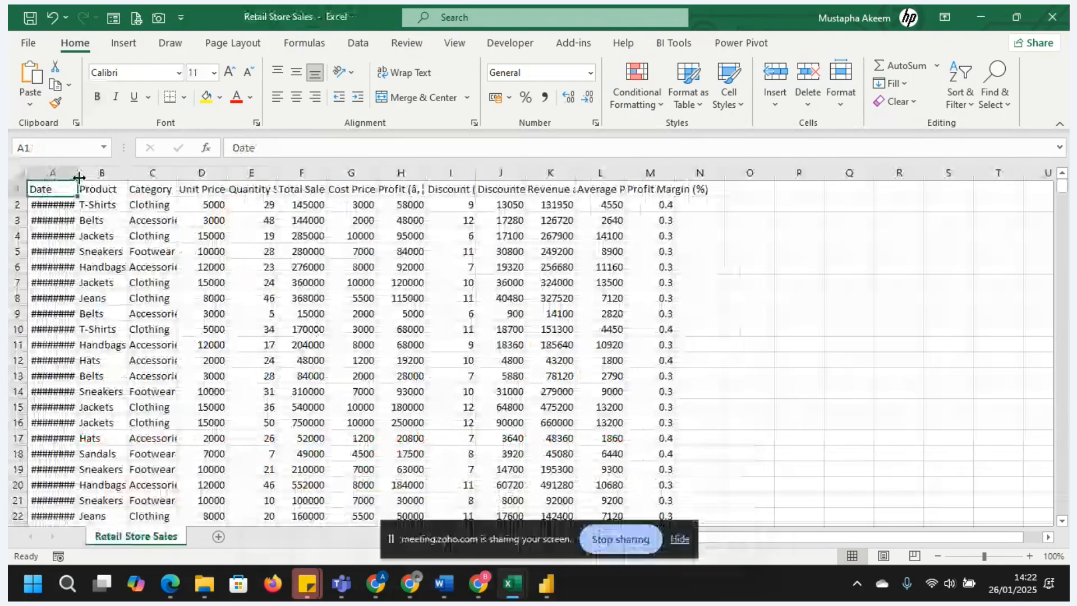
drag(80, 174, 95, 177)
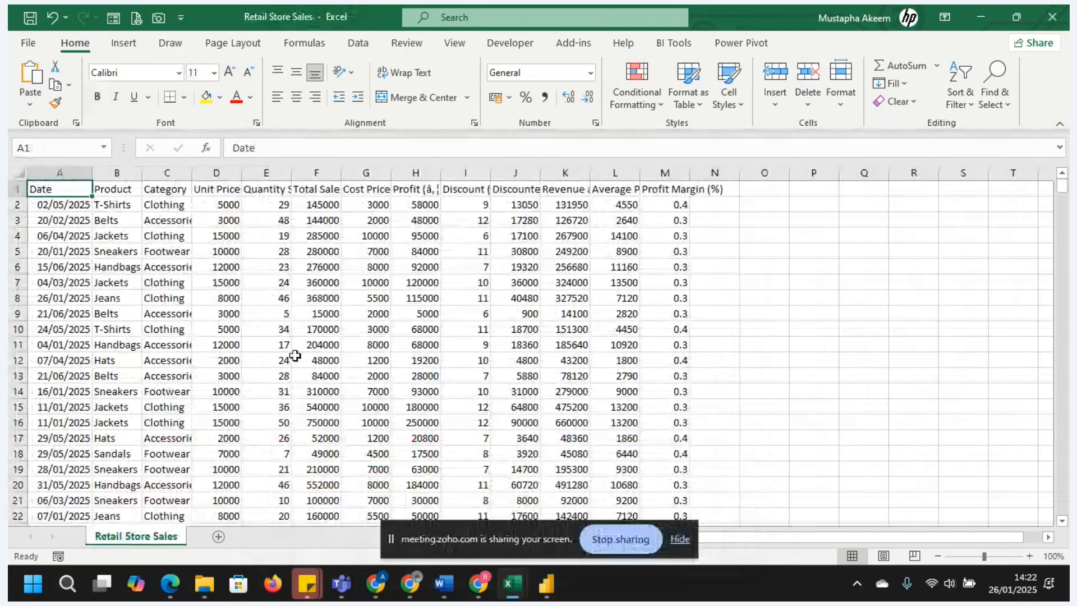
- Show the dashboard workbook's Sheet4 and enable its external data connections
mouse_move(445, 585)
mouse_move(511, 584)
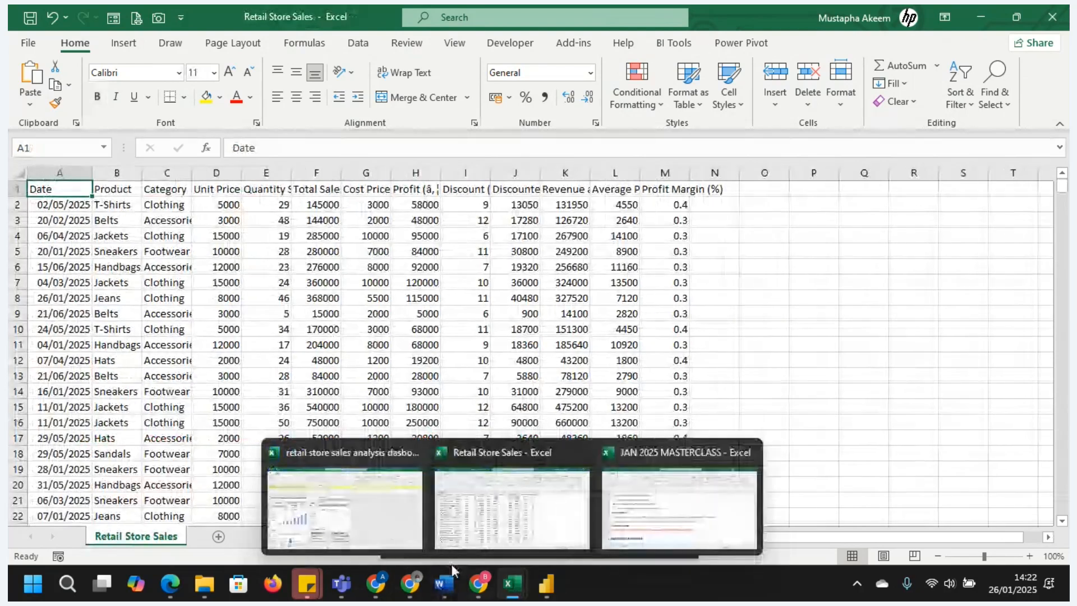
click(395, 529)
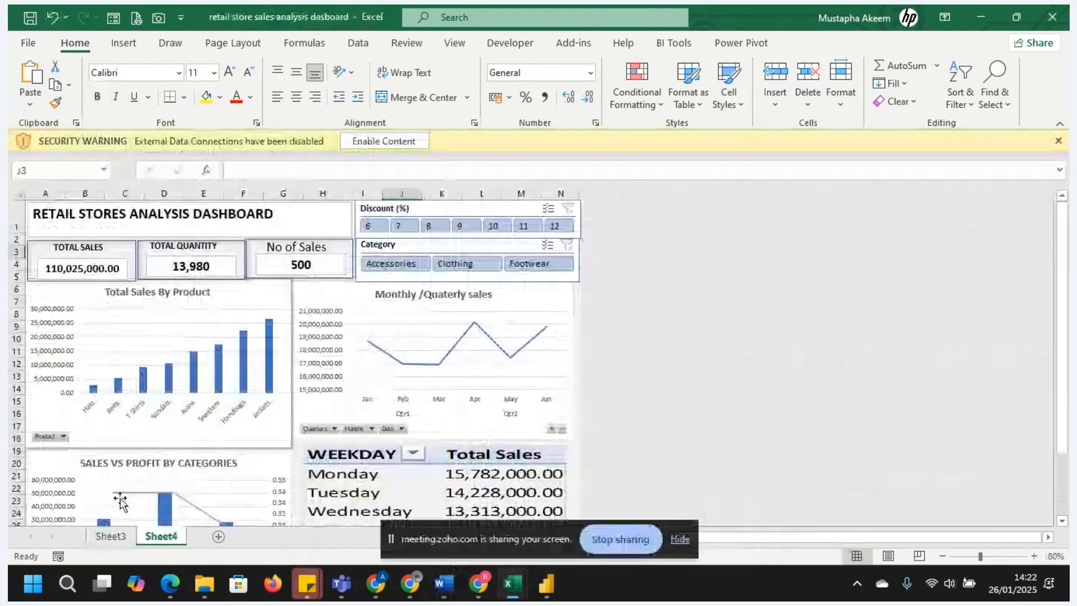
click(111, 536)
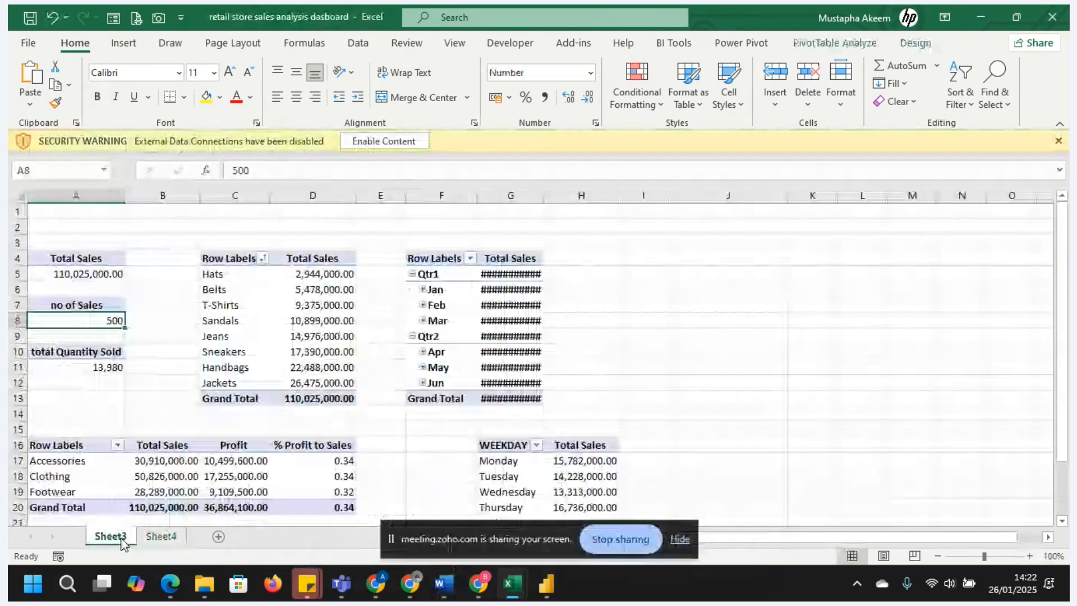
click(161, 536)
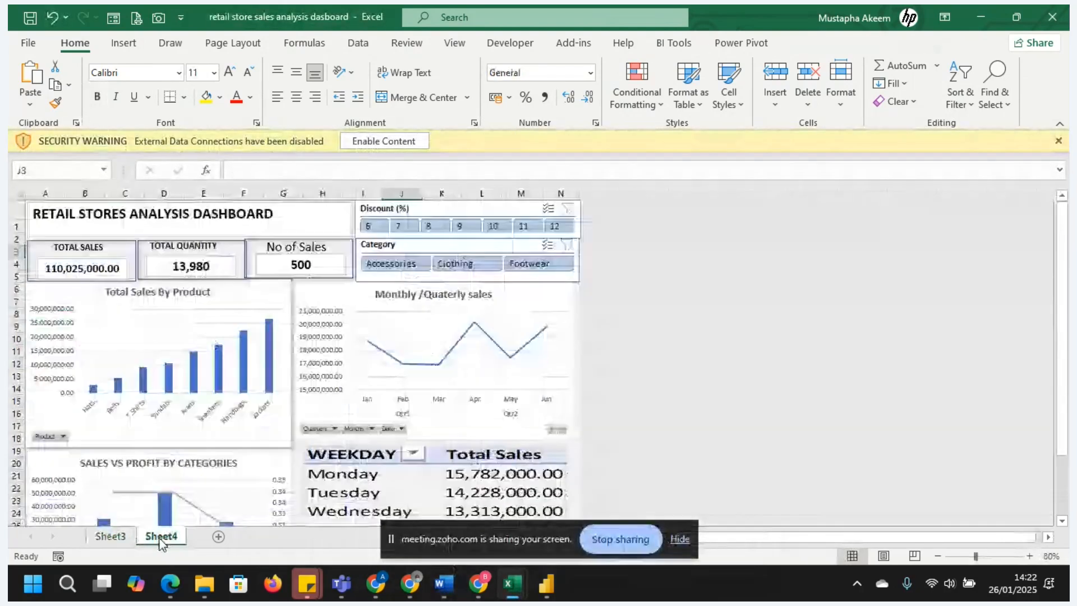
click(399, 144)
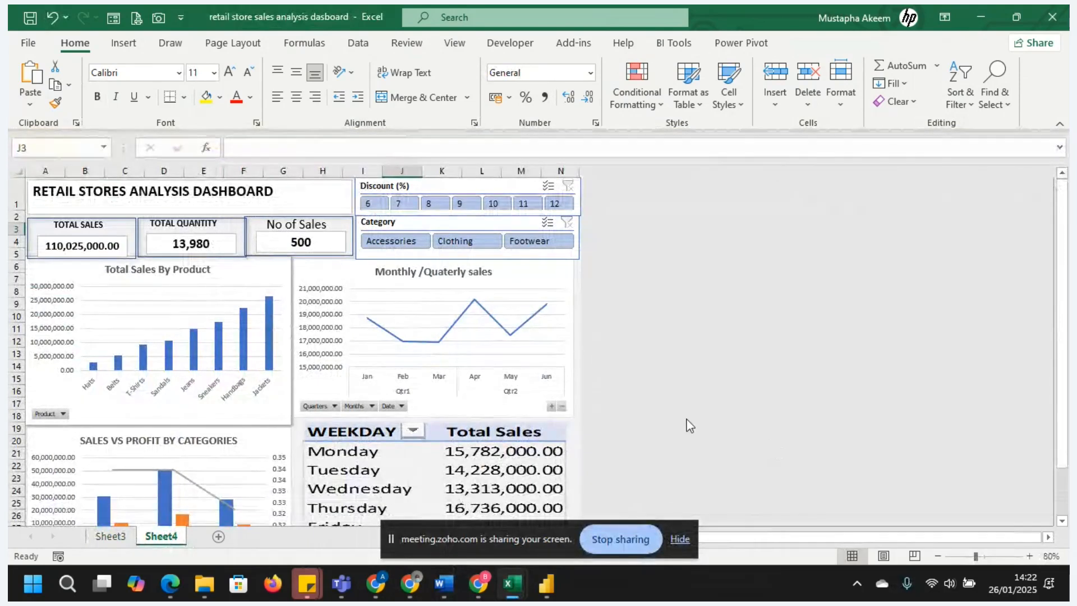
- Widen column G on Sheet3 so the pivot sales totals show, then return to Sheet4
click(115, 534)
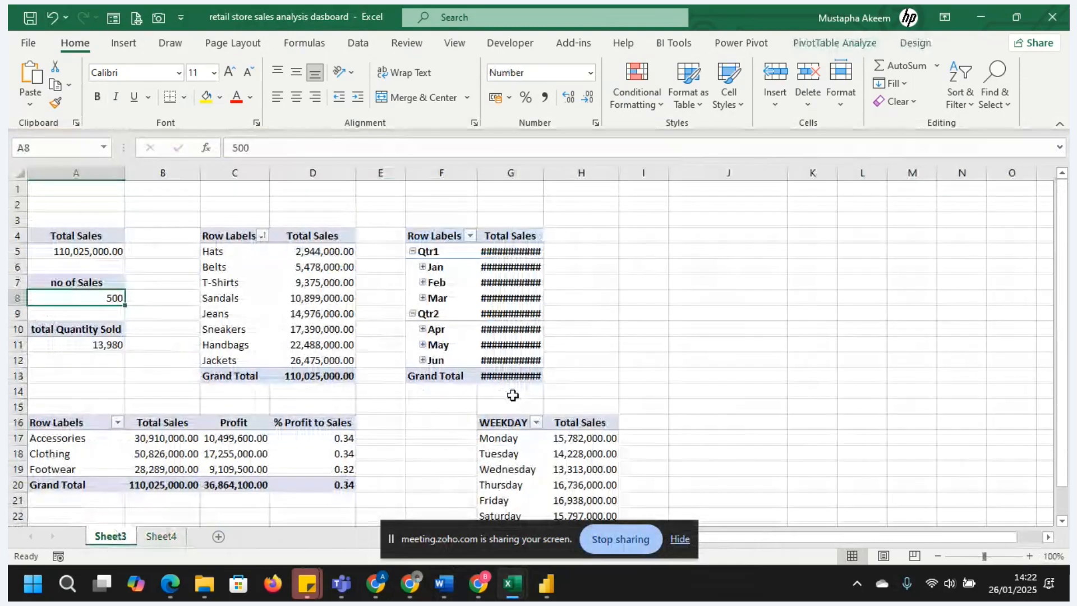
click(882, 344)
drag(543, 172, 565, 172)
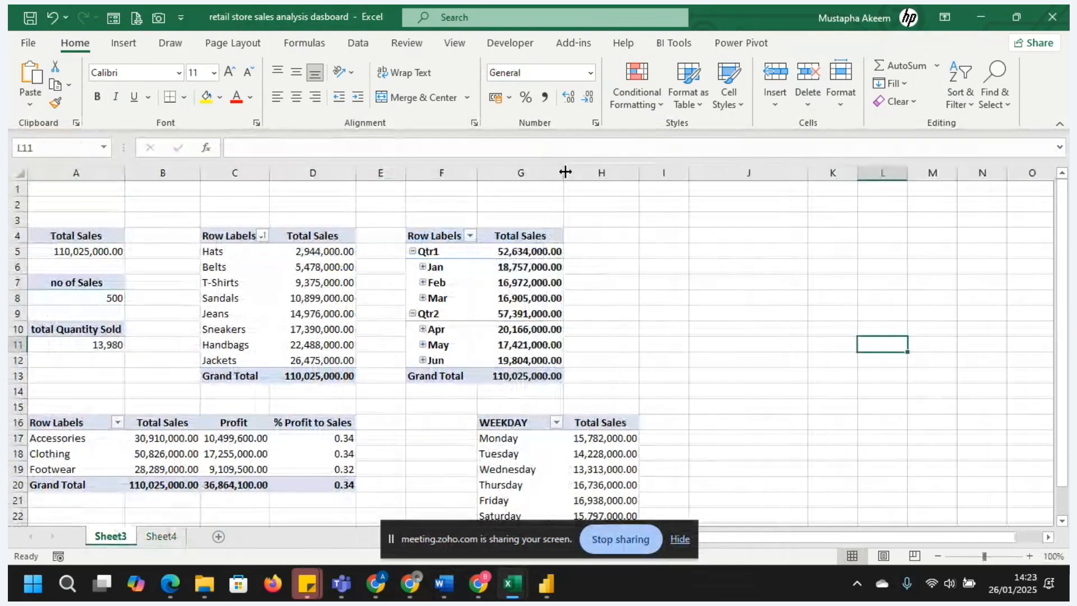
click(162, 536)
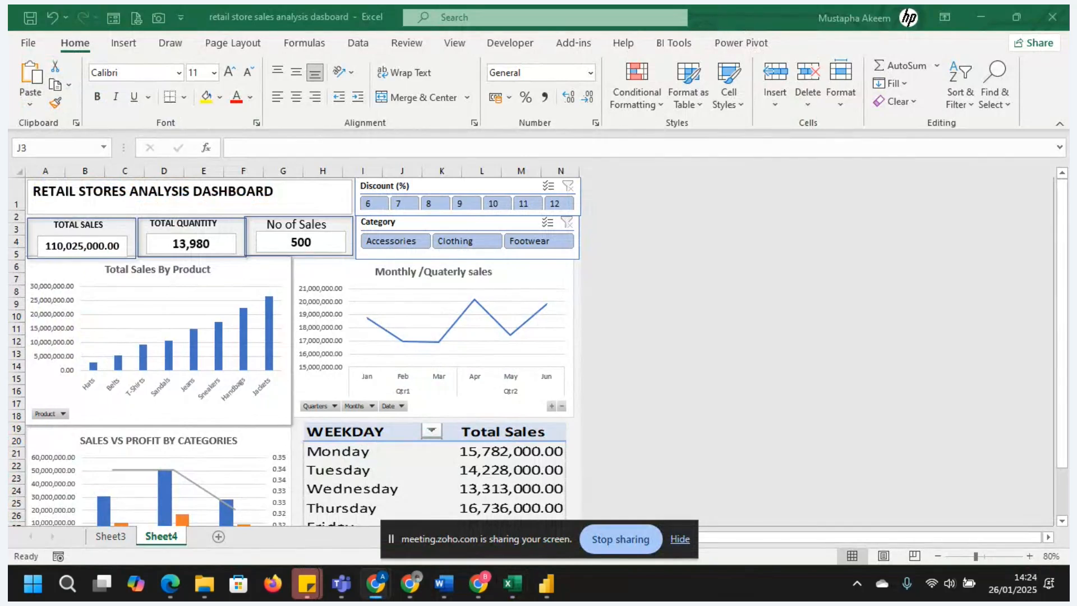
- Switch from the Excel dashboard to the Power BI Desktop window
click(819, 269)
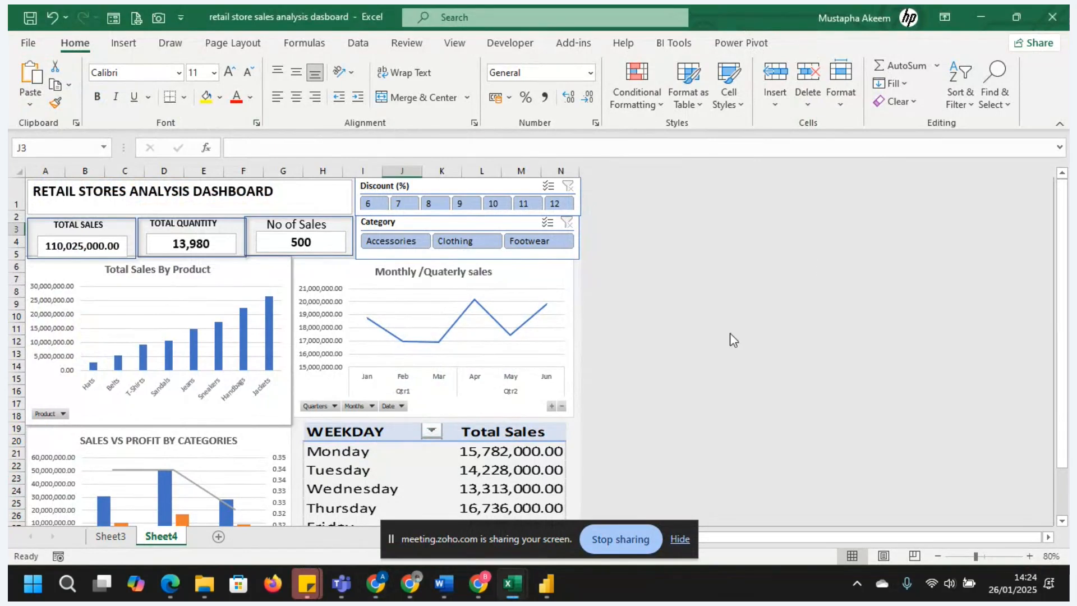
click(547, 587)
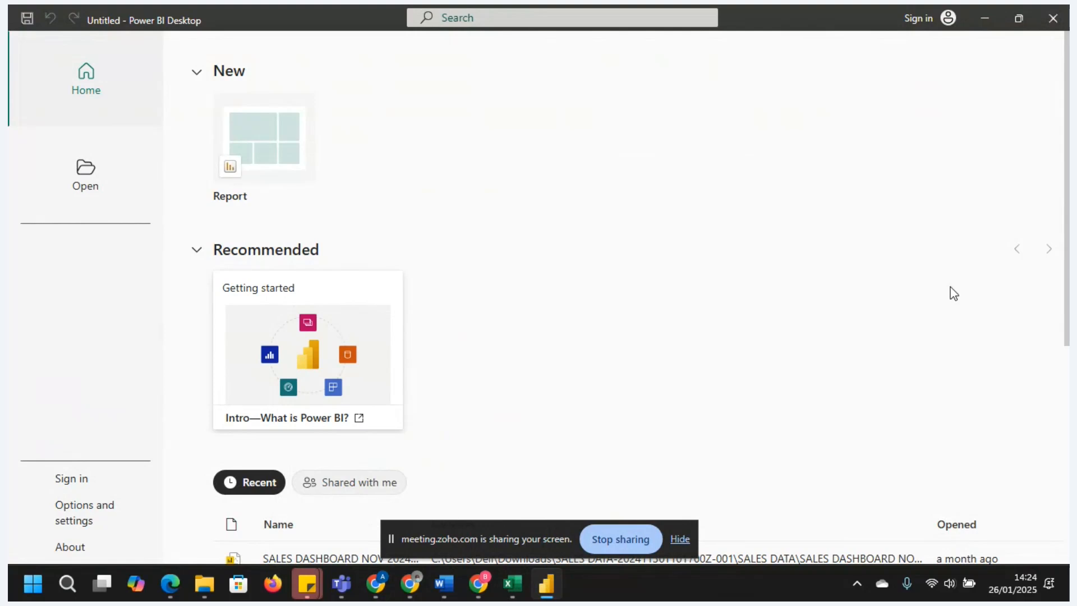
- Drag the screen-sharing notice to the right edge, off the Recent files list
key(alt+Tab)
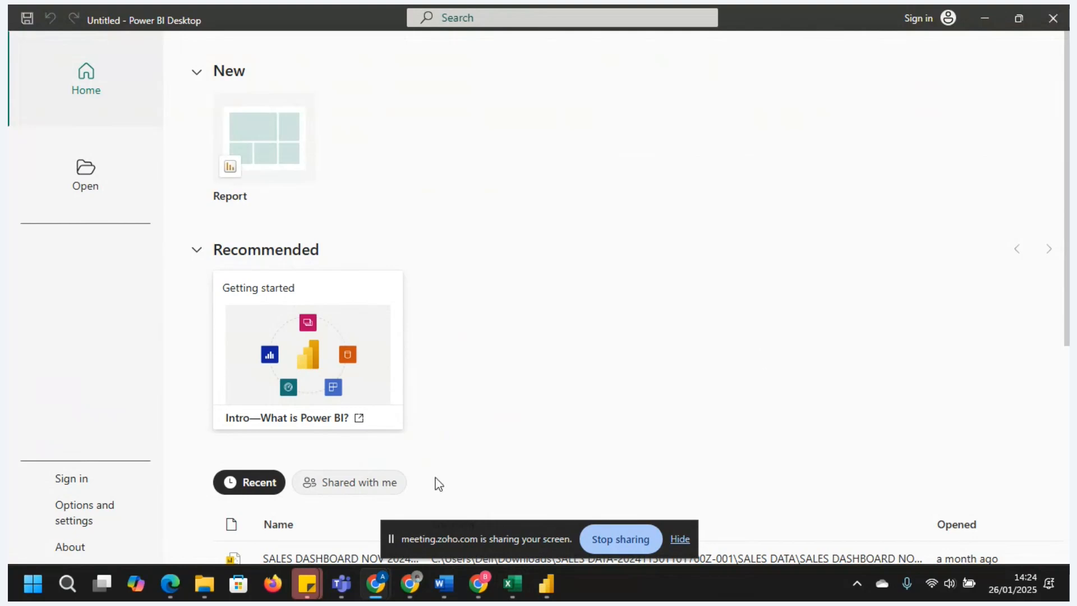
drag(472, 527, 1068, 361)
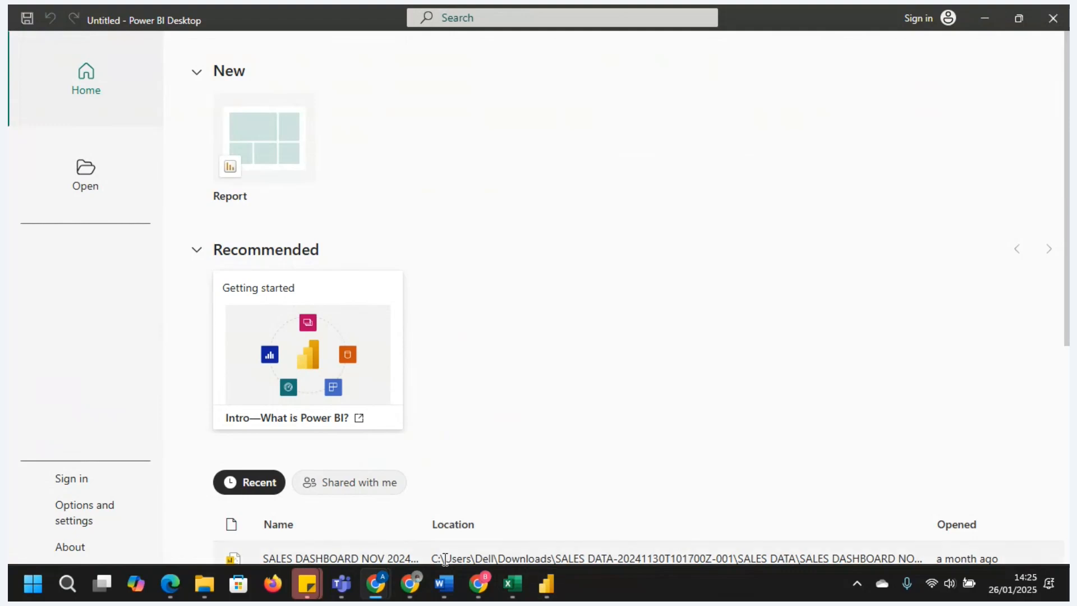
mouse_move(379, 588)
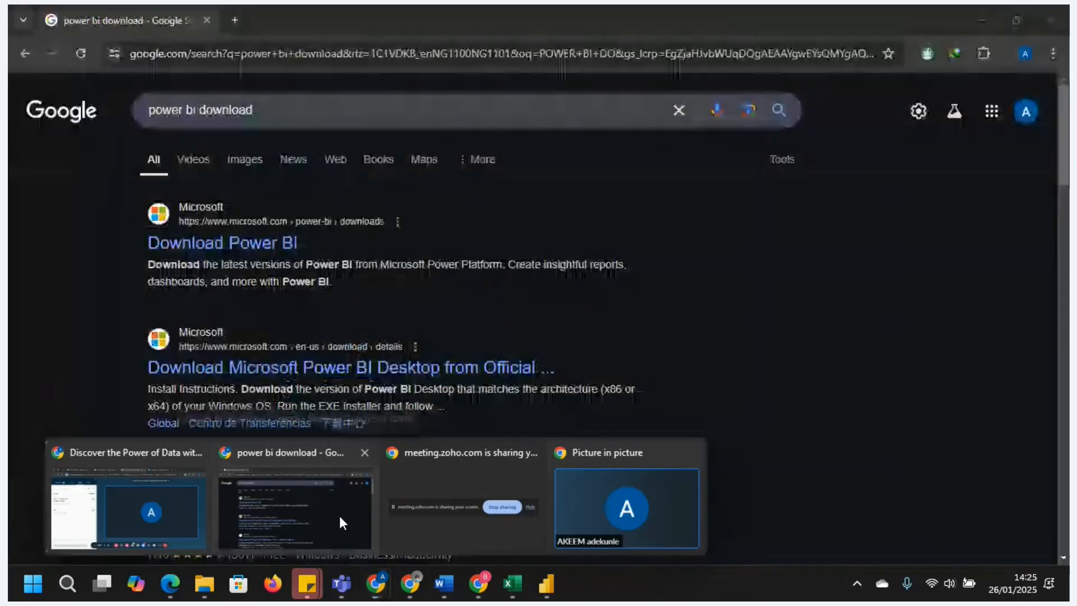
- Search Google for 'power bi download for windows 10' and open the Microsoft download result
click(339, 516)
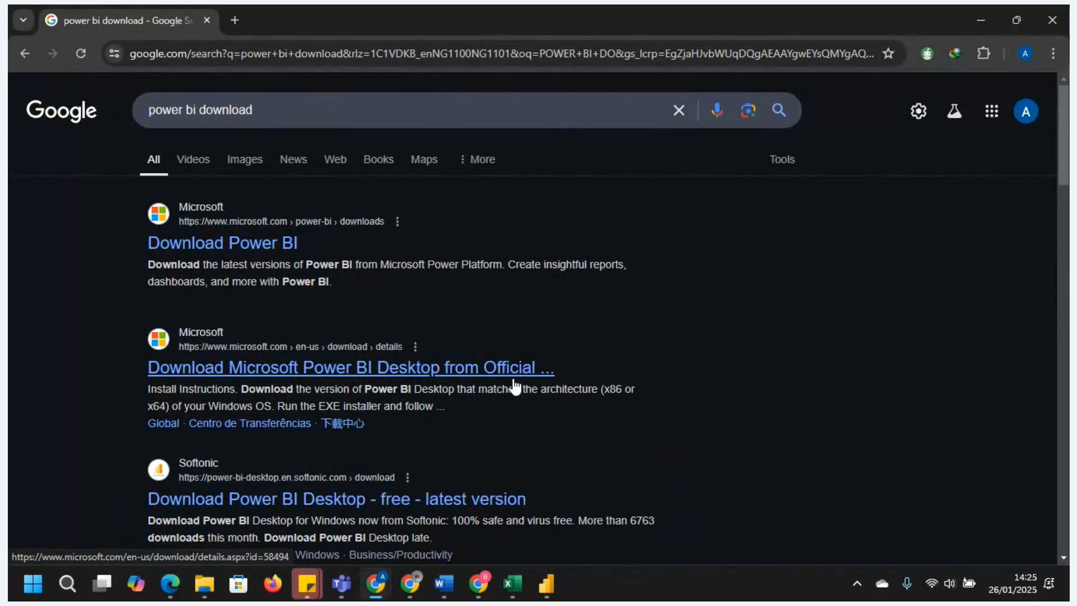
click(280, 114)
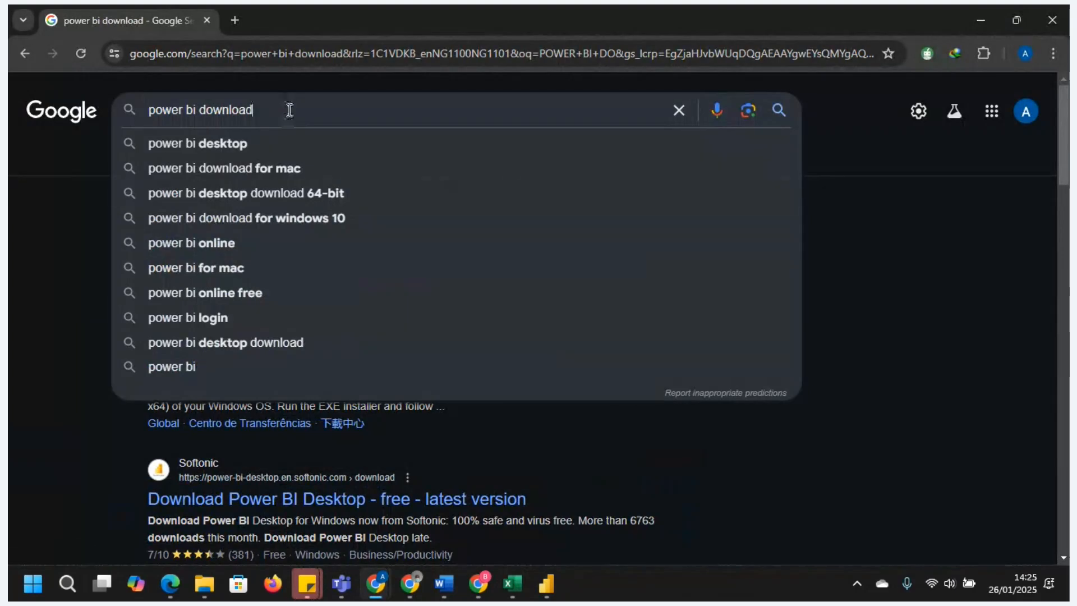
click(247, 220)
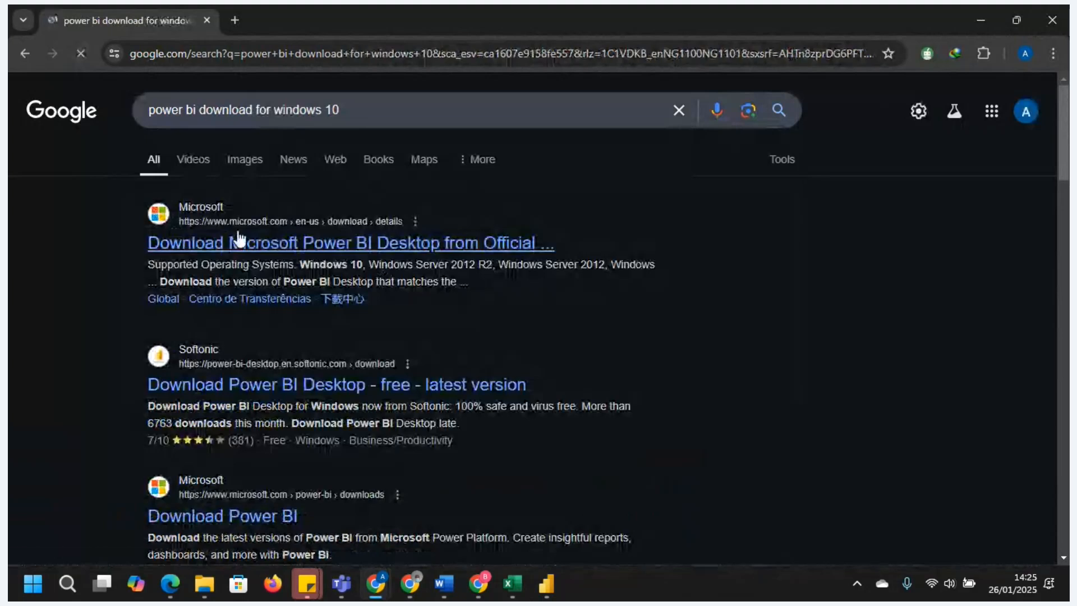
click(295, 249)
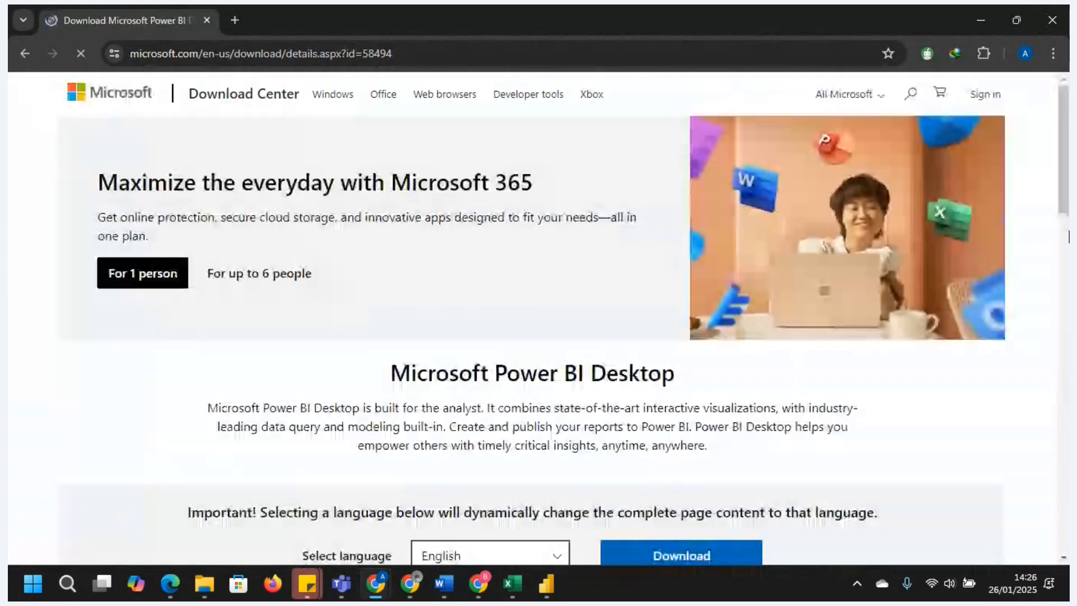
- Scroll to the Power BI Desktop language selector and Download button, then minimize Chrome
scroll(1065, 190, down, 1)
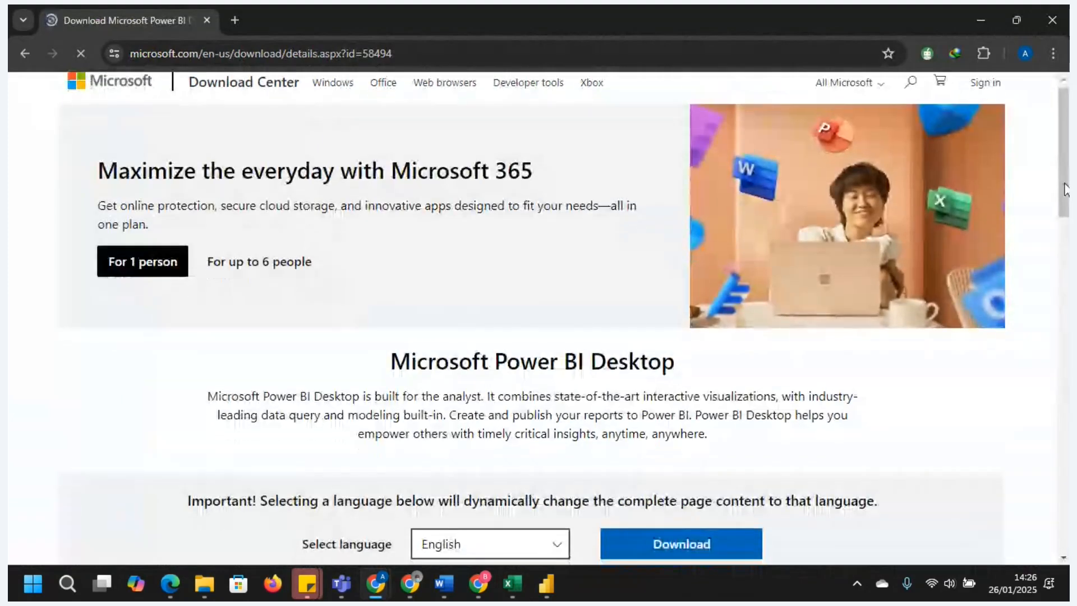
scroll(1065, 189, down, 3)
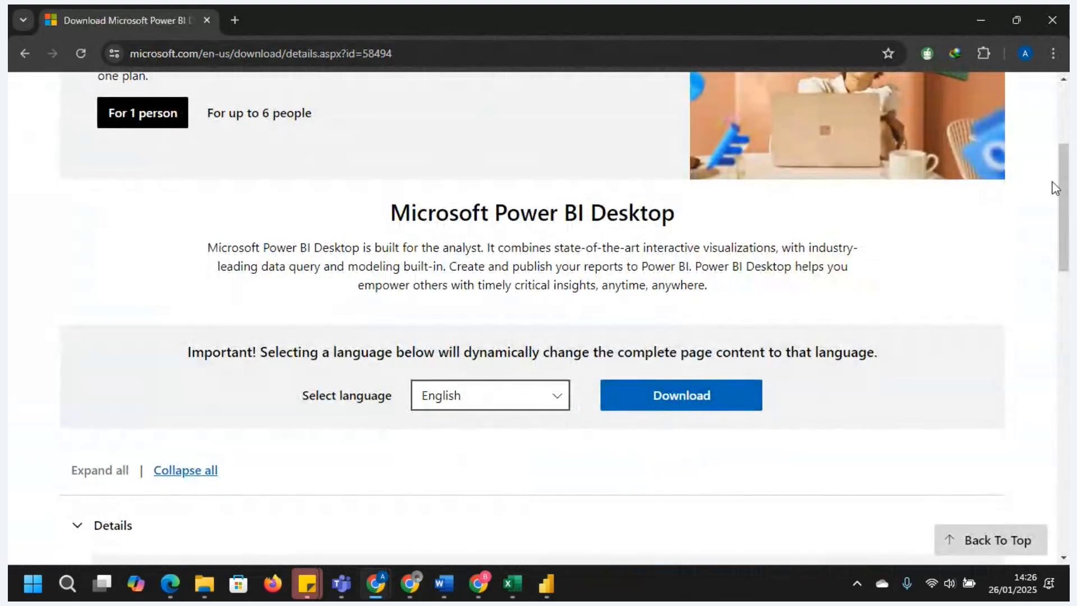
click(981, 23)
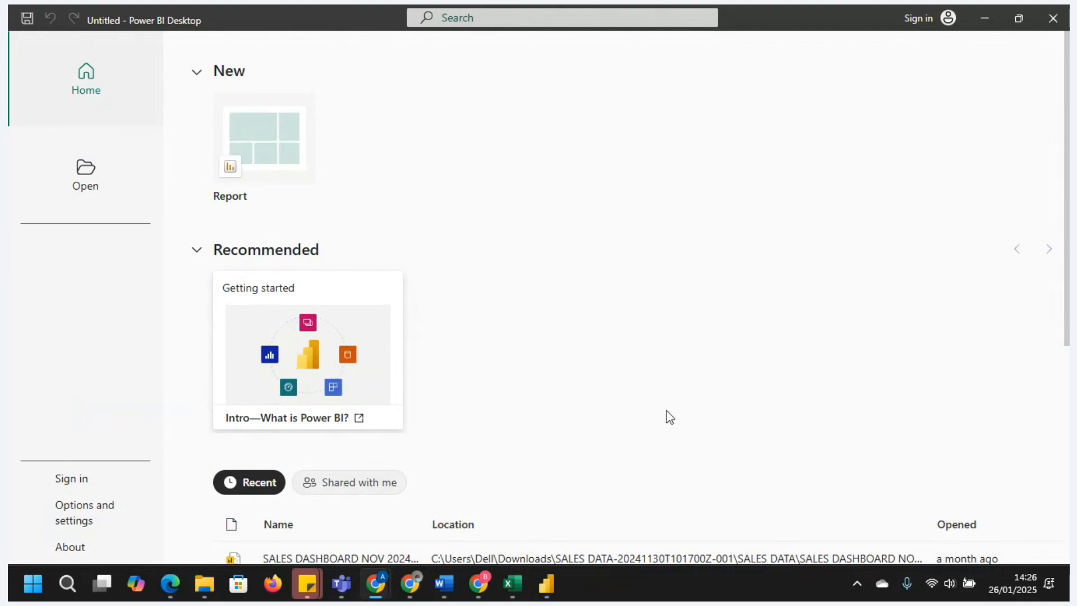
- Bring the untitled Power BI Desktop Home page, listing SALES DASHBOARD NOV 2024, to the front
click(1052, 22)
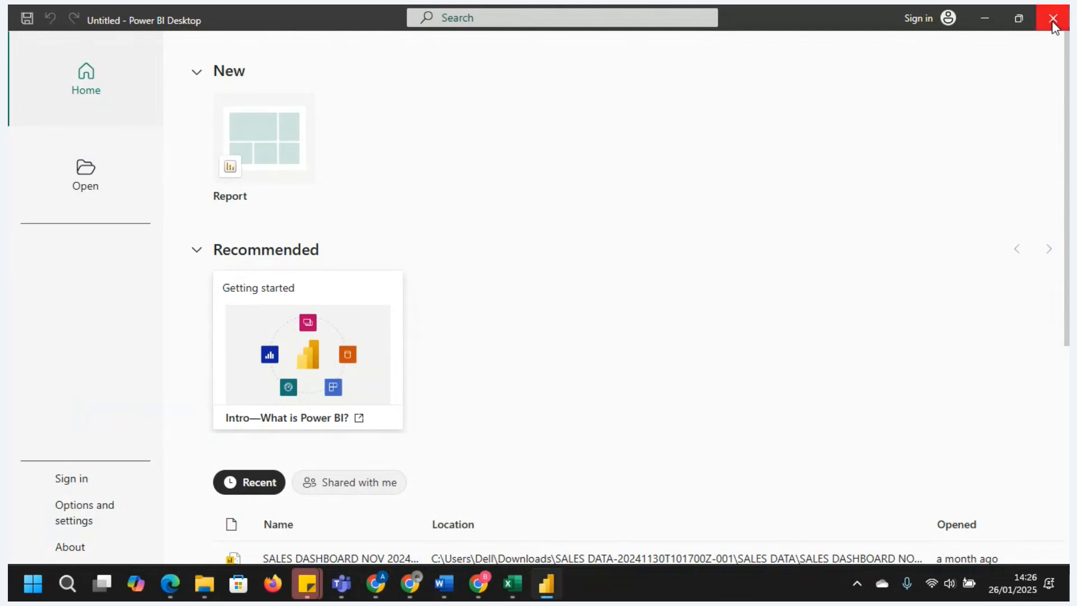
mouse_move(538, 589)
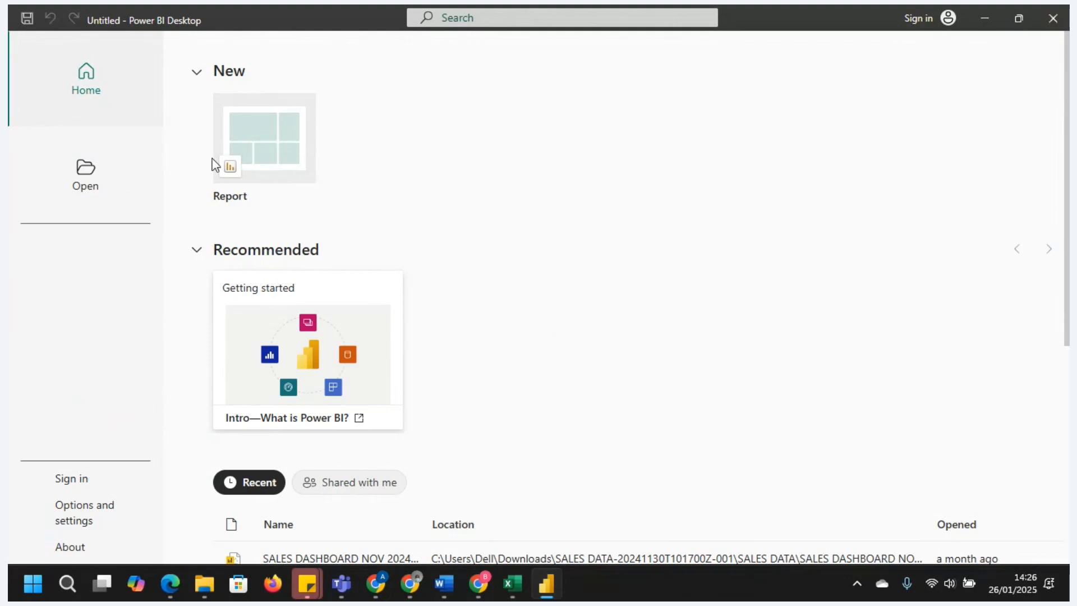
click(85, 181)
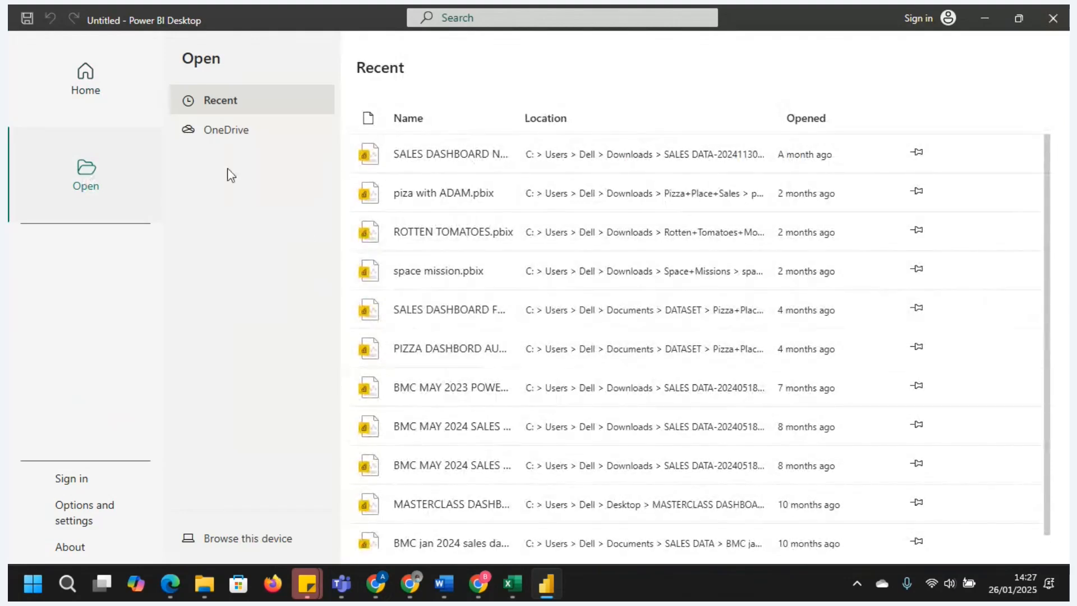
click(89, 91)
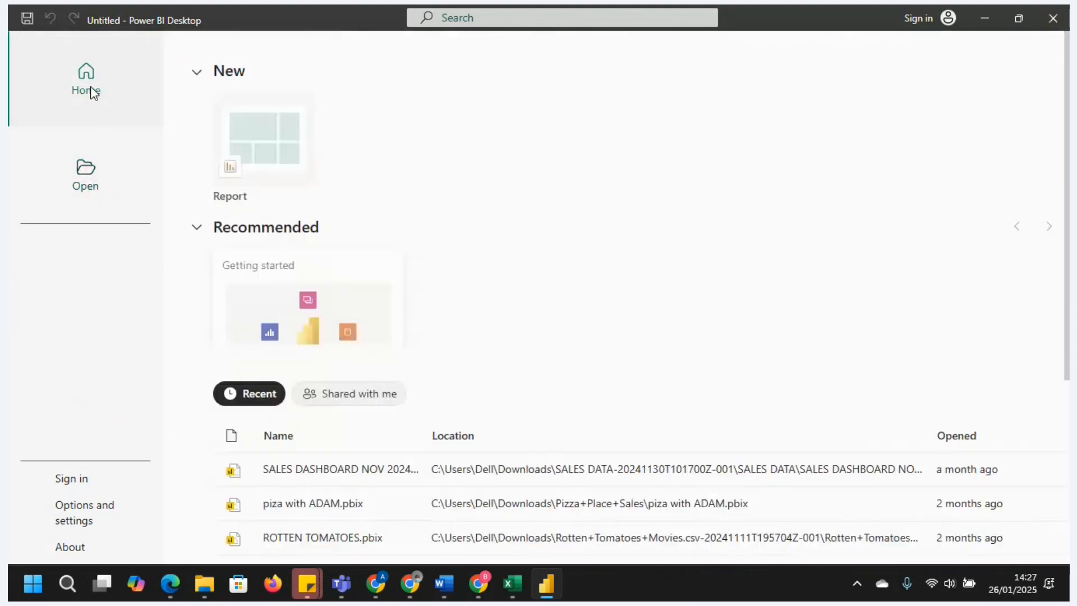
- Create a blank report from the Report tile under New on the Home page
click(255, 146)
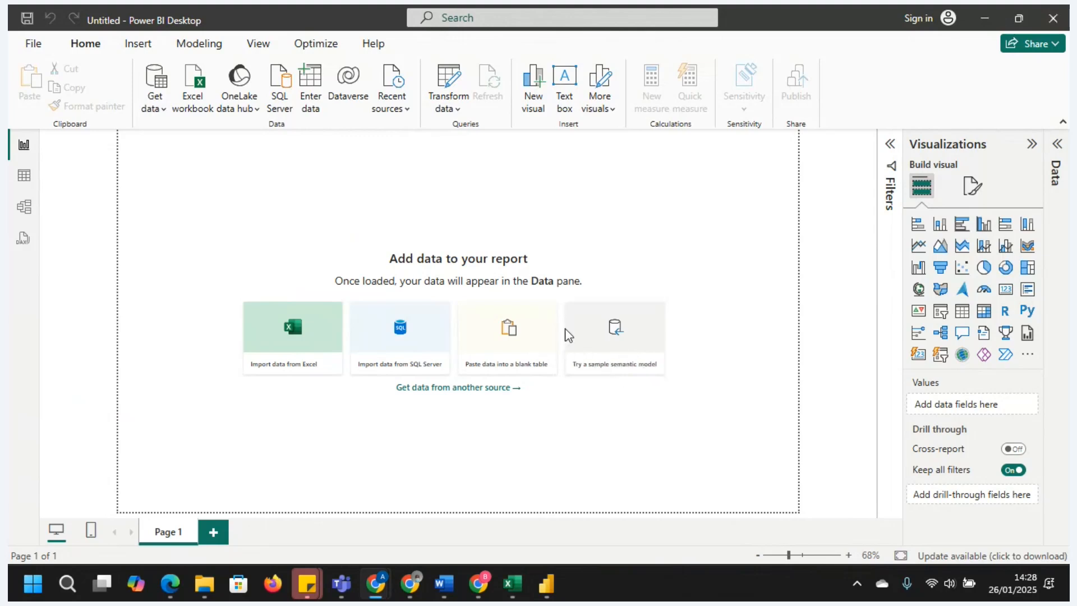
- Choose Text/CSV as the data source and select Retail Store Sales from Documents > Downloads
click(164, 110)
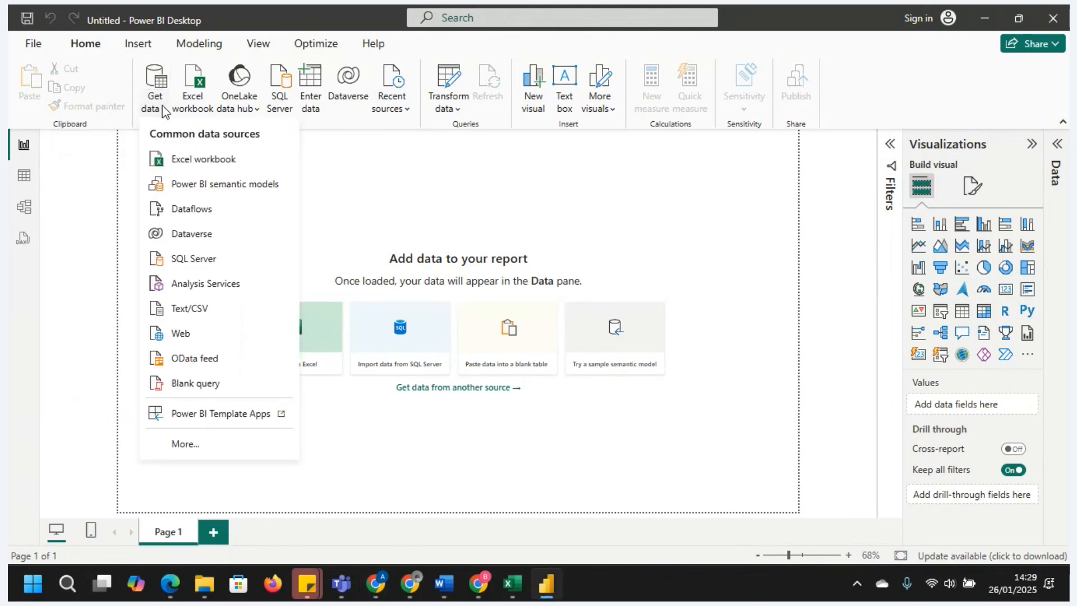
click(190, 312)
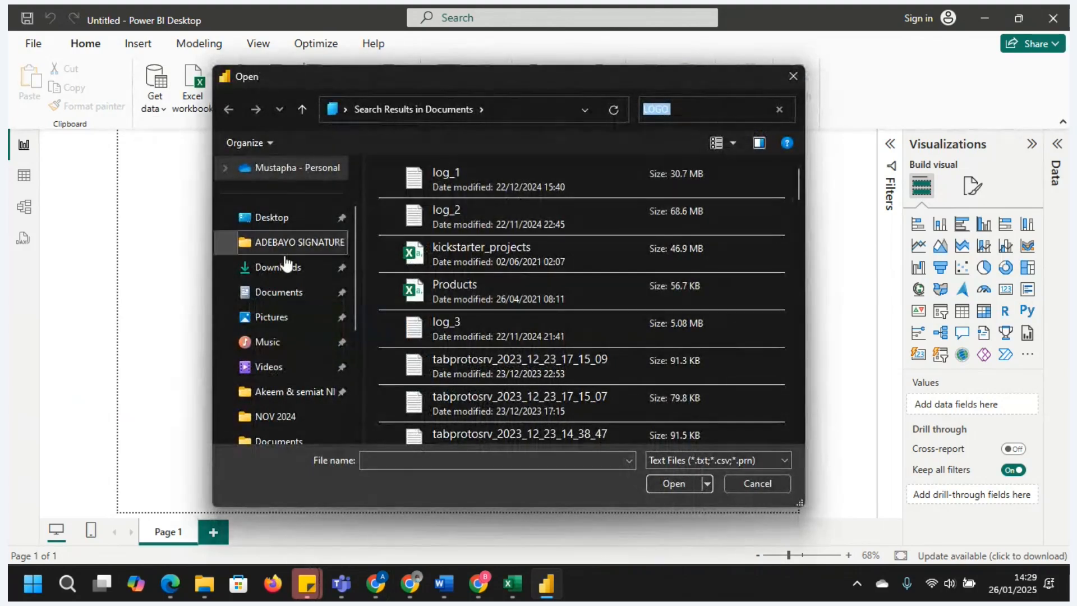
click(281, 291)
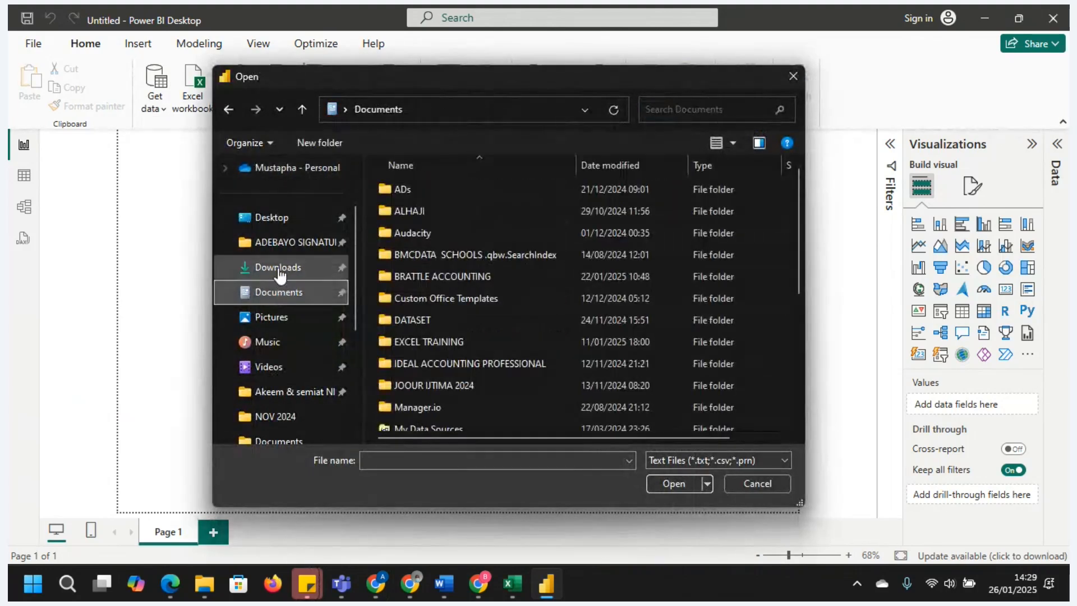
click(278, 268)
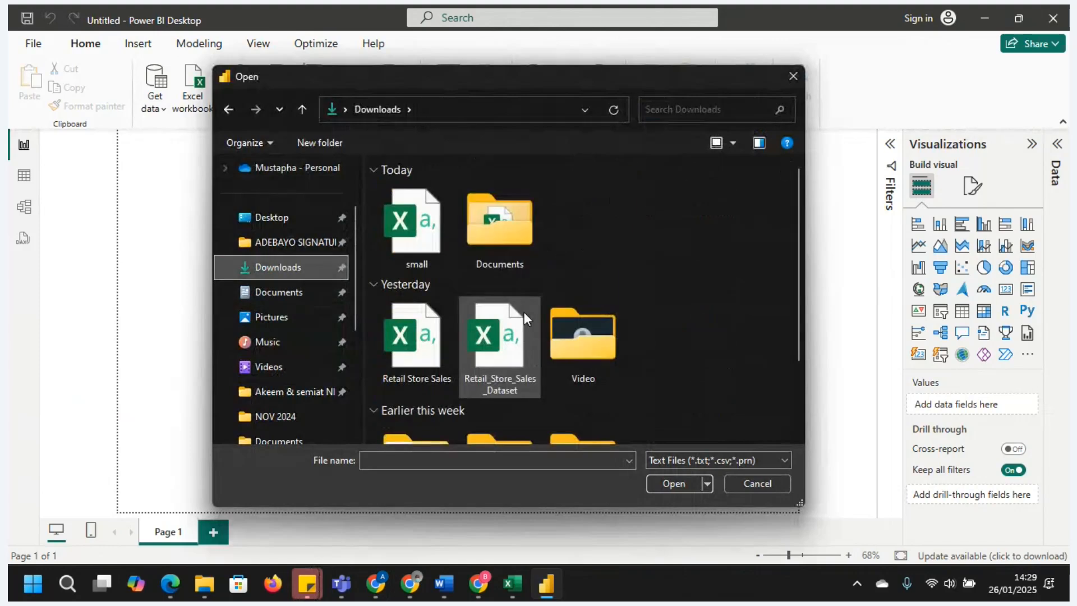
click(399, 348)
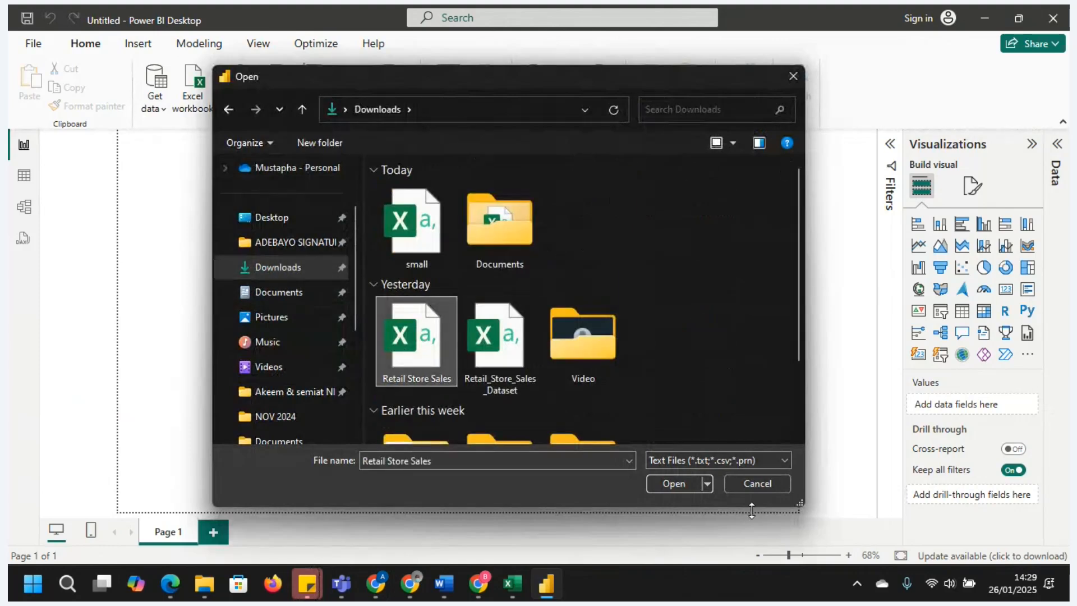
- Load the Retail Store Sales.csv import preview, then check available Wi-Fi networks in Quick Settings
click(673, 484)
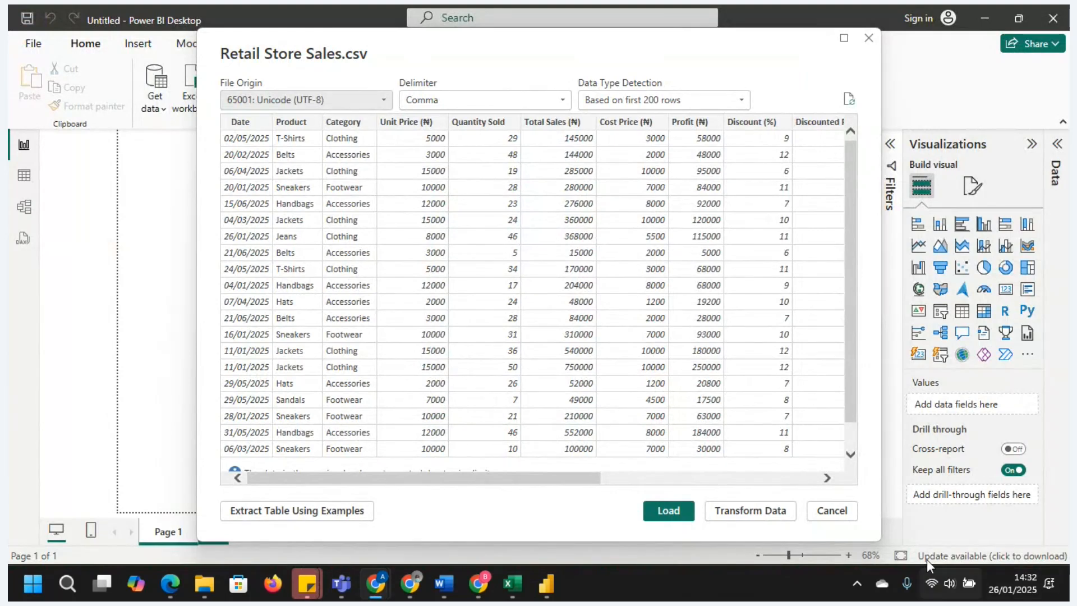
click(931, 584)
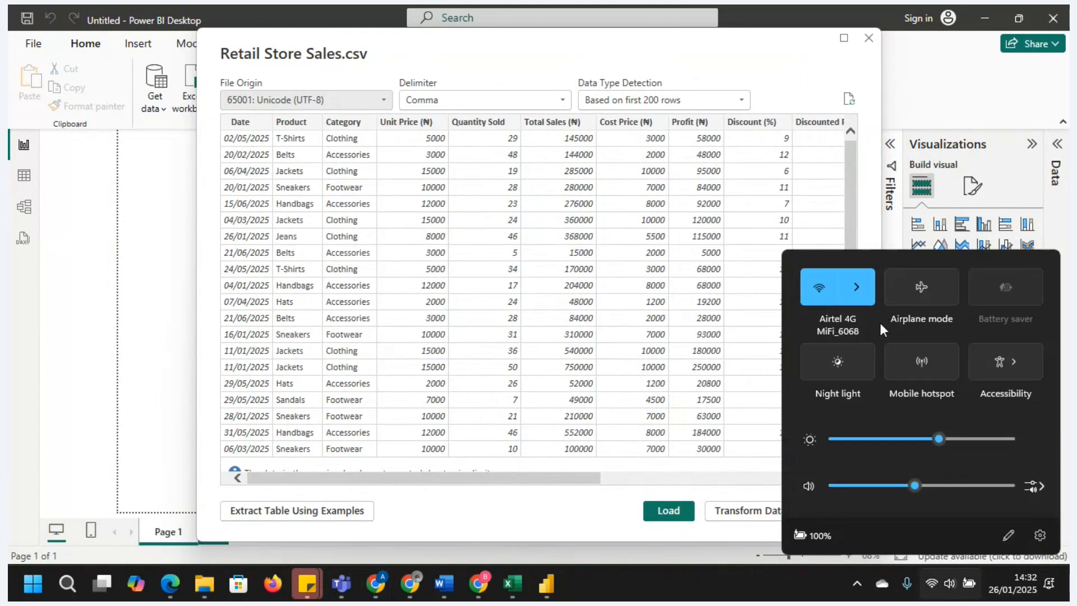
click(864, 294)
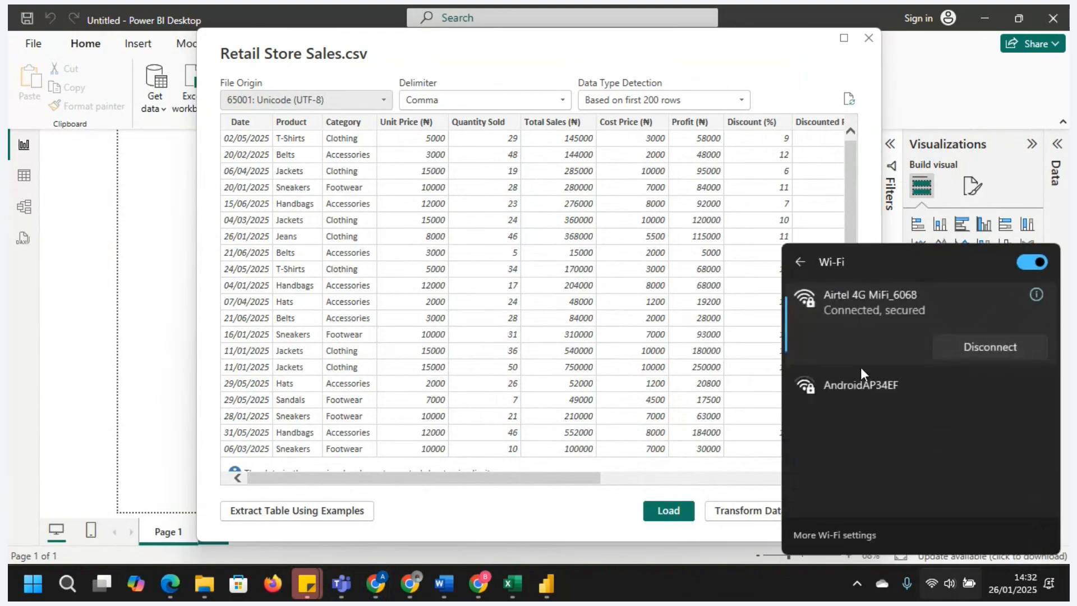
click(860, 381)
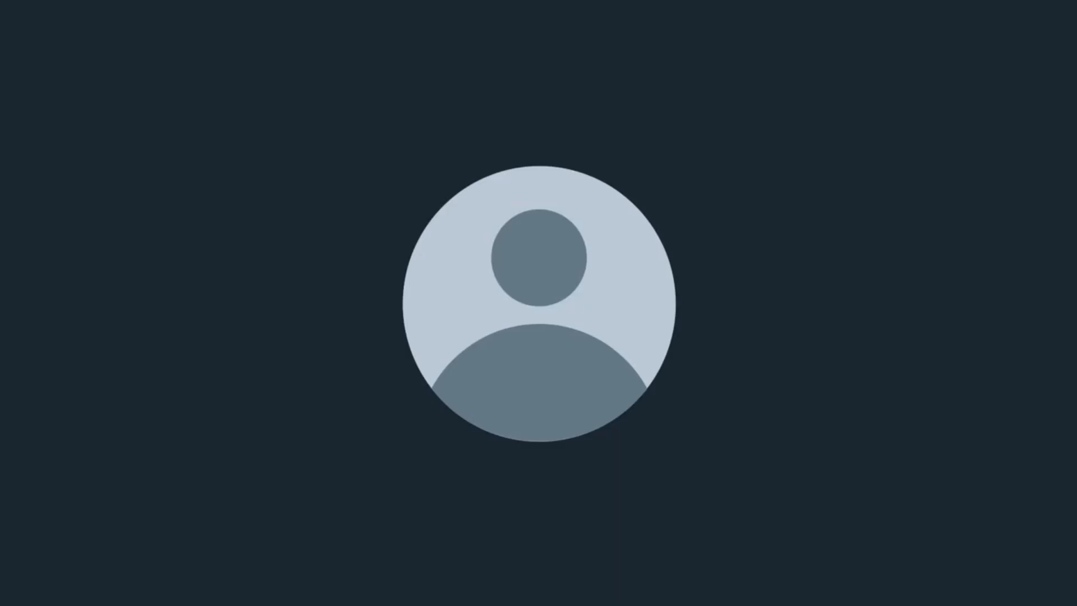
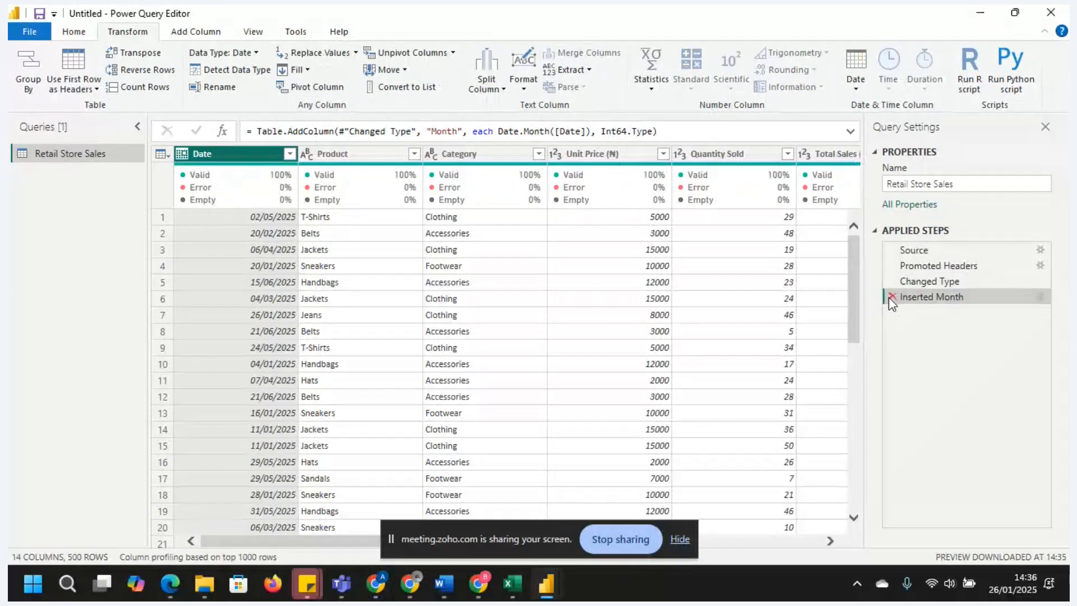
- Delete the Inserted Month step from Applied Steps and dismiss the screen-sharing notice
click(891, 297)
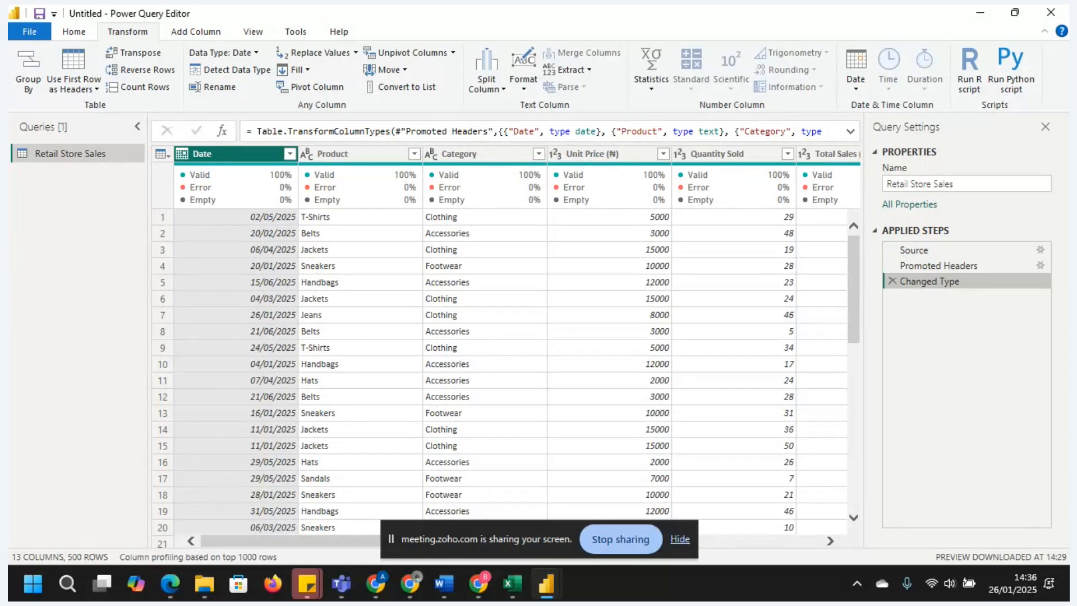
click(678, 540)
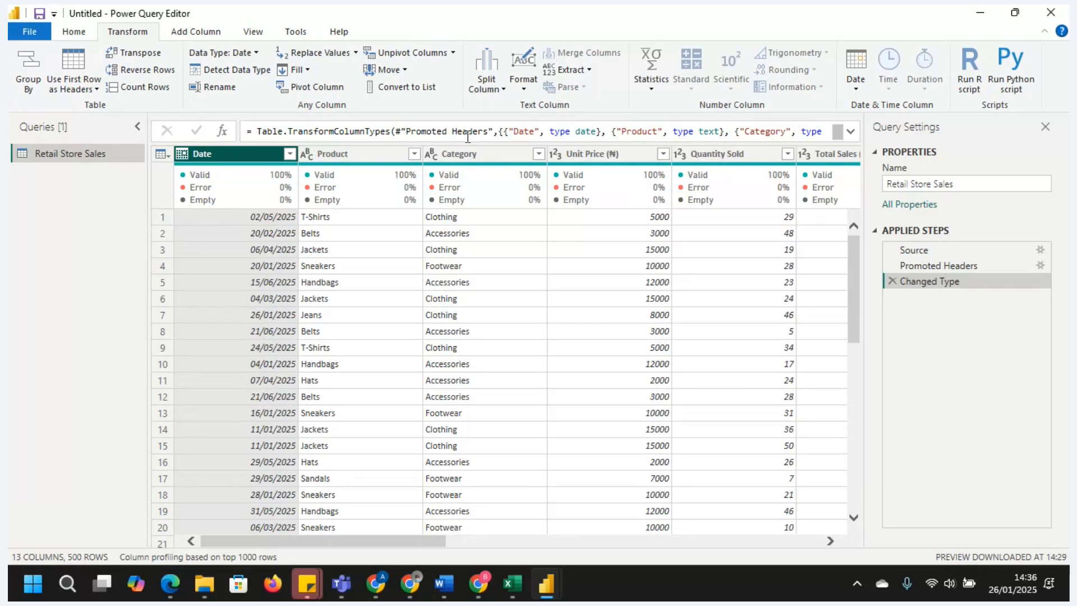
- Insert a Month column holding each sale's month number extracted from the Date column
click(202, 34)
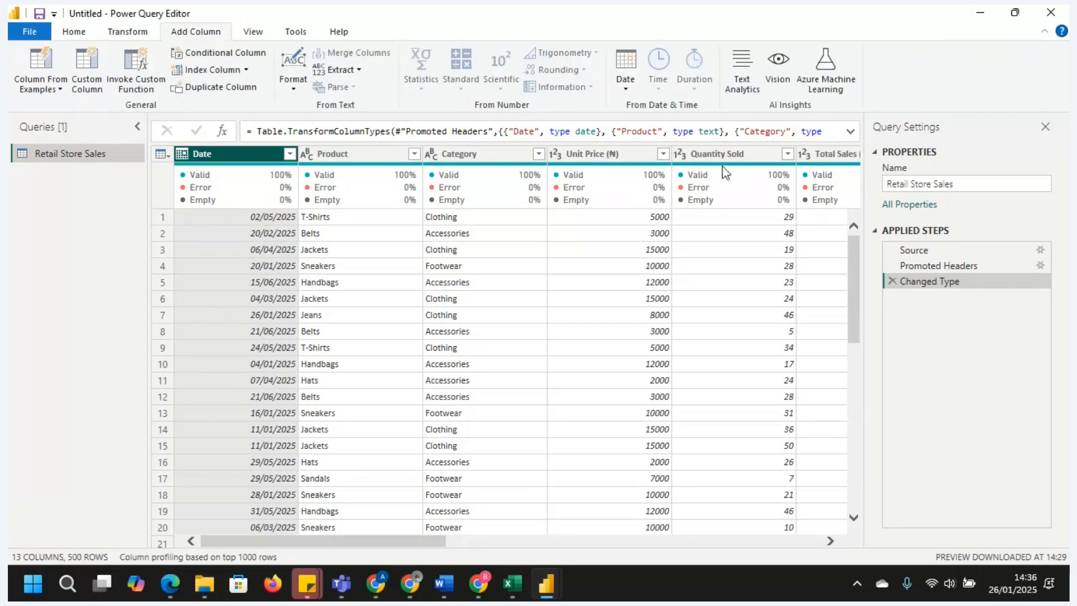
click(625, 81)
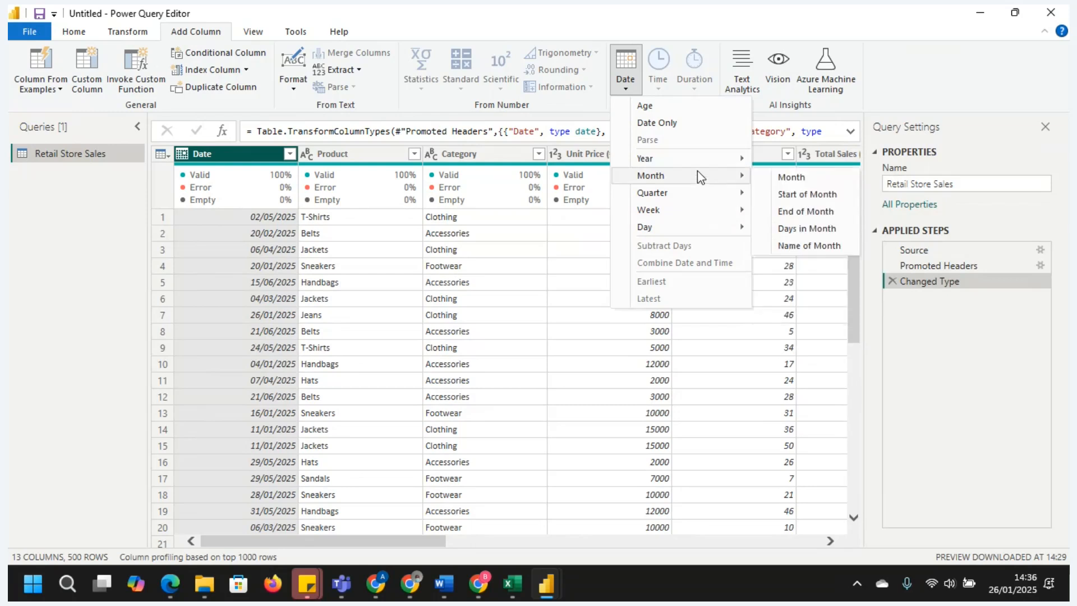
mouse_move(700, 197)
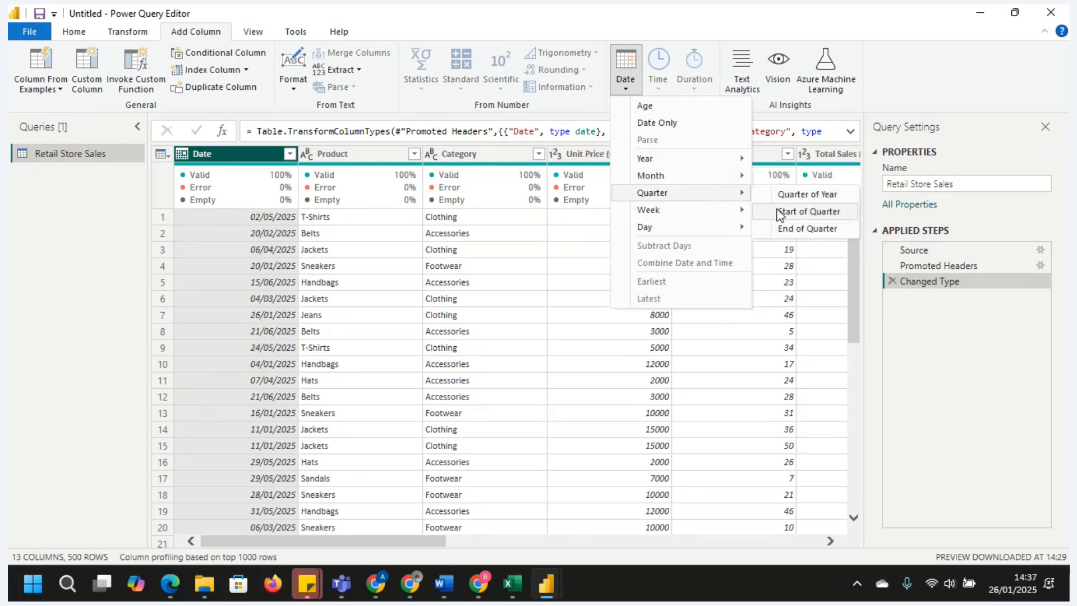
mouse_move(695, 220)
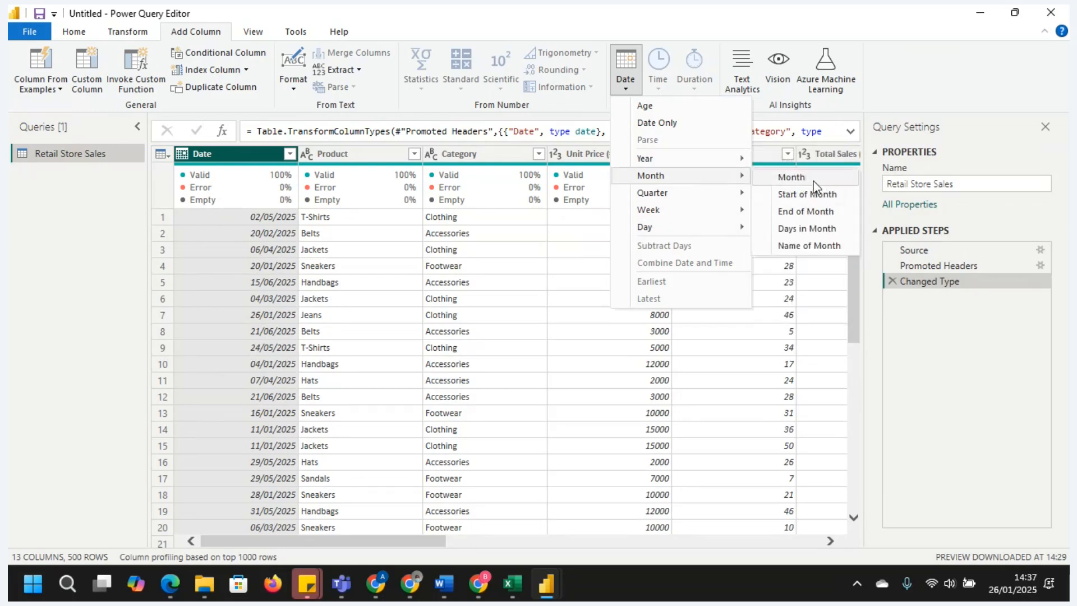
click(814, 179)
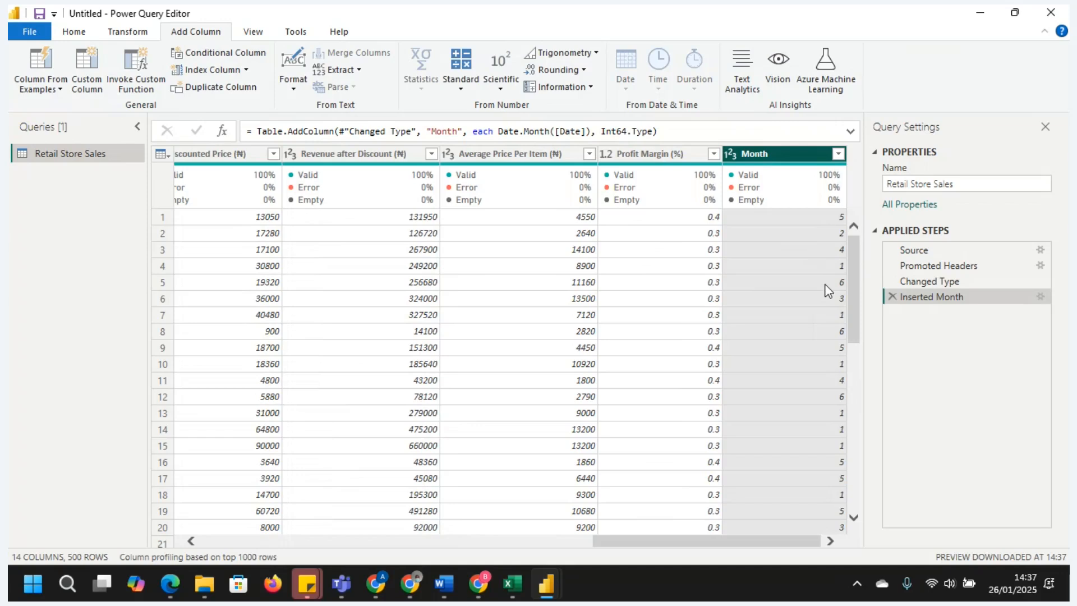
drag(698, 541, 171, 539)
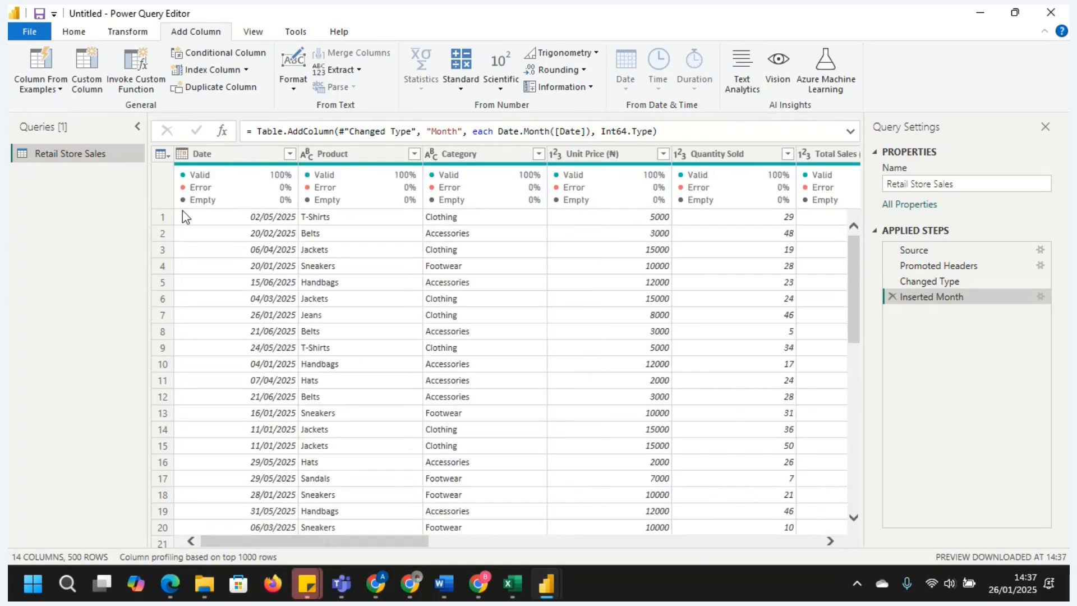
- Replace the Date column's values with month names using Transform > Date > Month > Name of Month
click(196, 154)
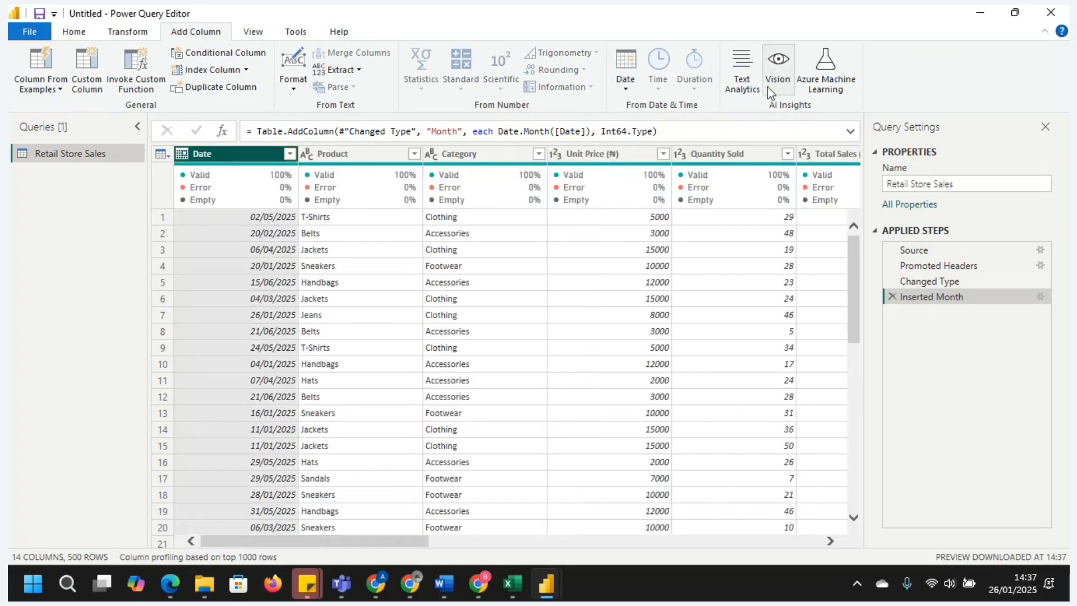
click(126, 33)
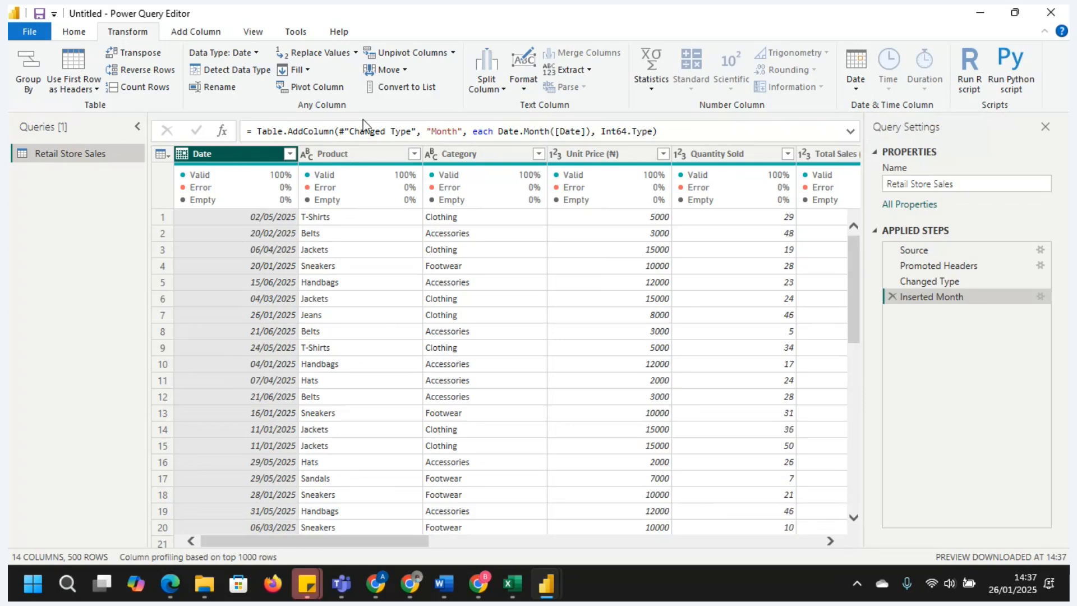
click(862, 90)
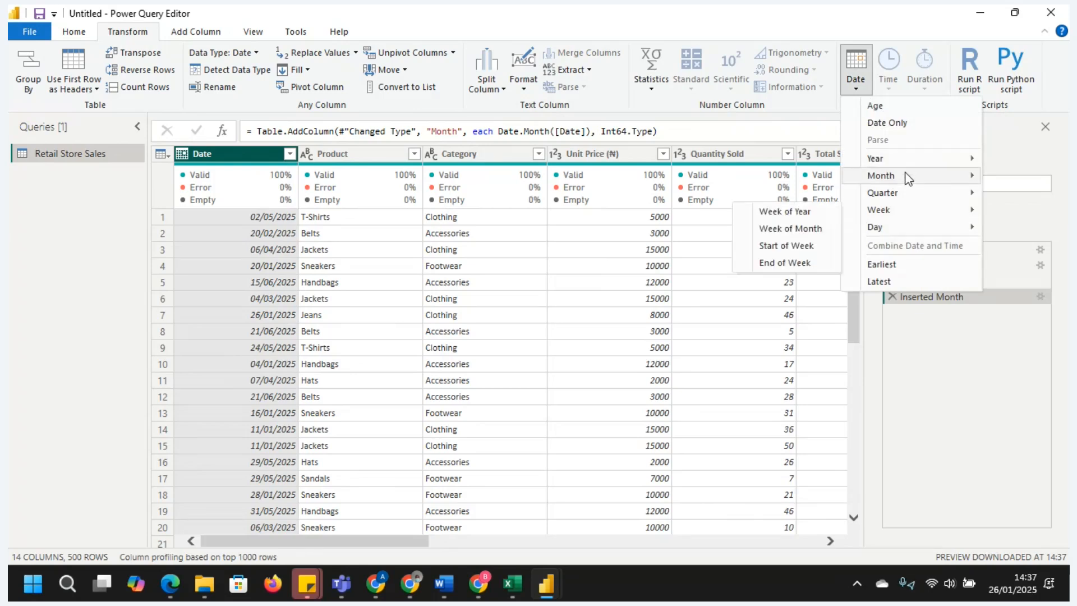
mouse_move(907, 178)
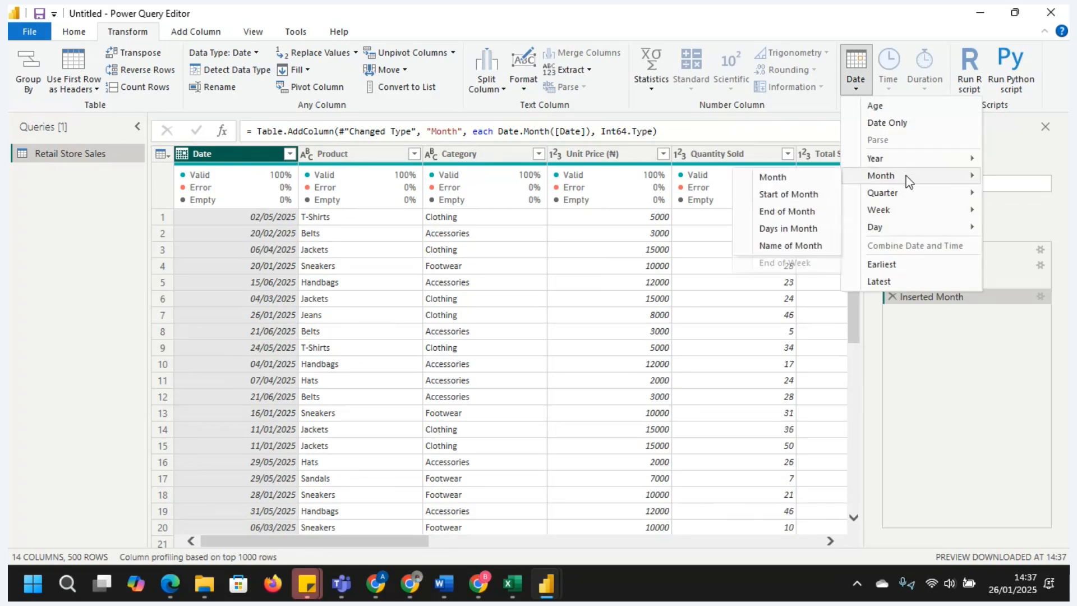
click(787, 249)
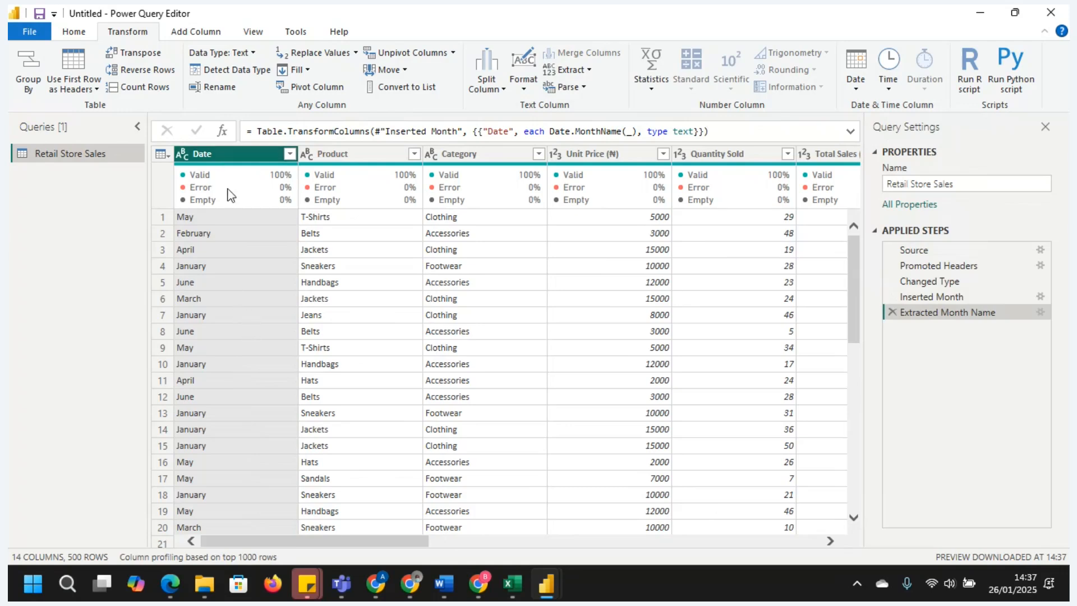
mouse_move(222, 181)
click(199, 34)
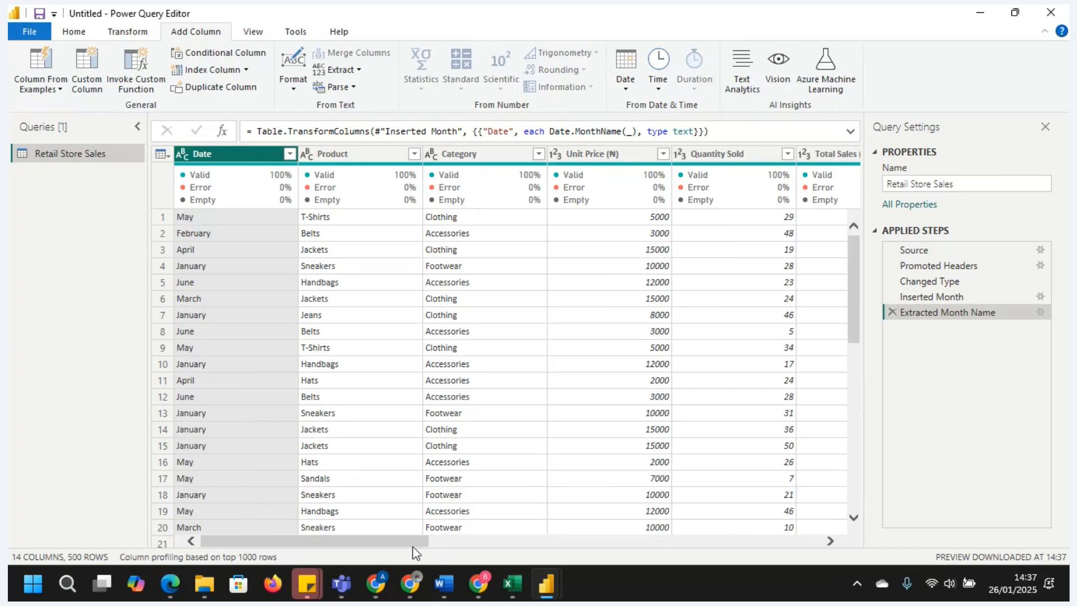
drag(417, 541, 961, 538)
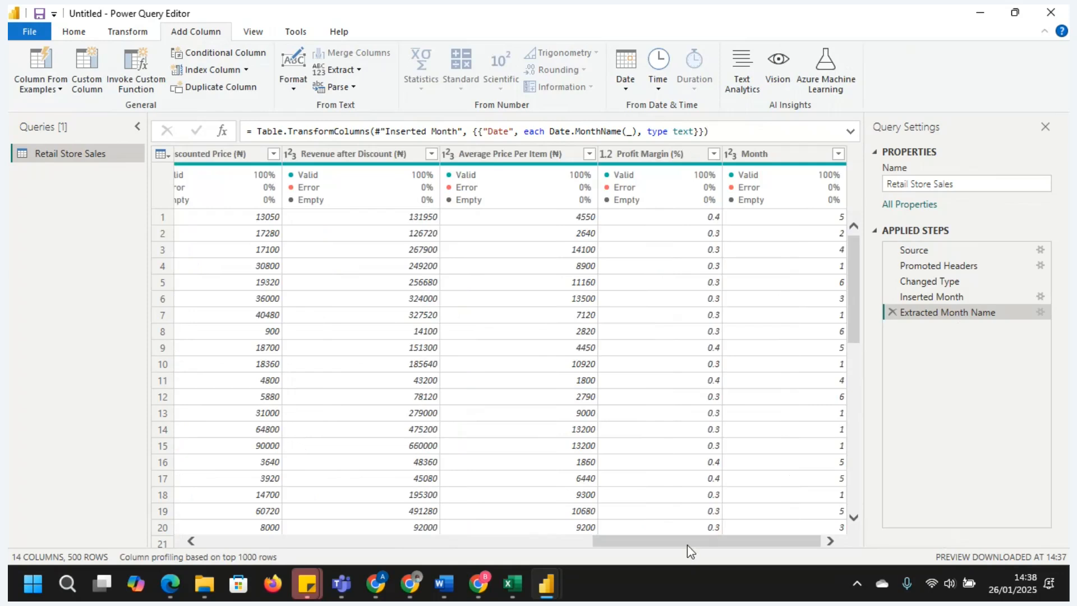
drag(687, 544, 215, 537)
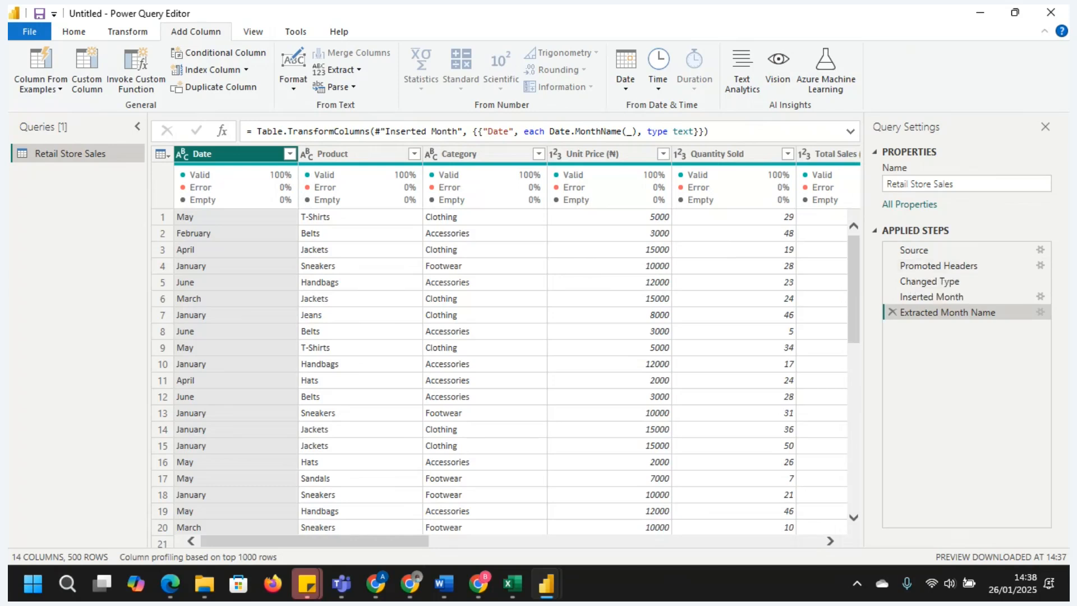
- Delete the Extracted Month Name step so Date shows full dates, then switch to the browser
click(892, 312)
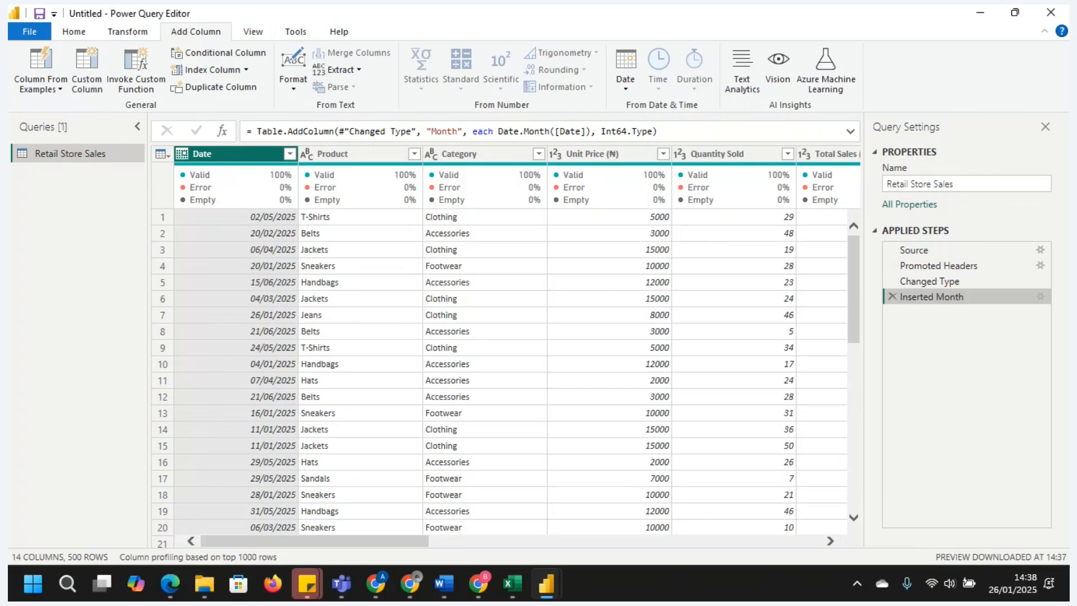
key(alt+Tab)
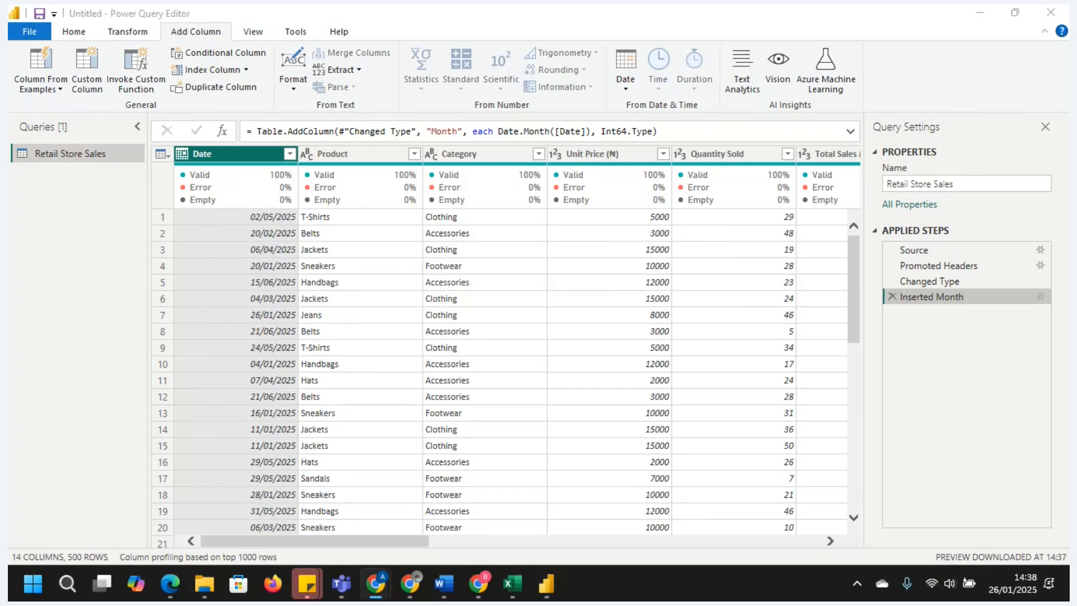
key(alt+Tab)
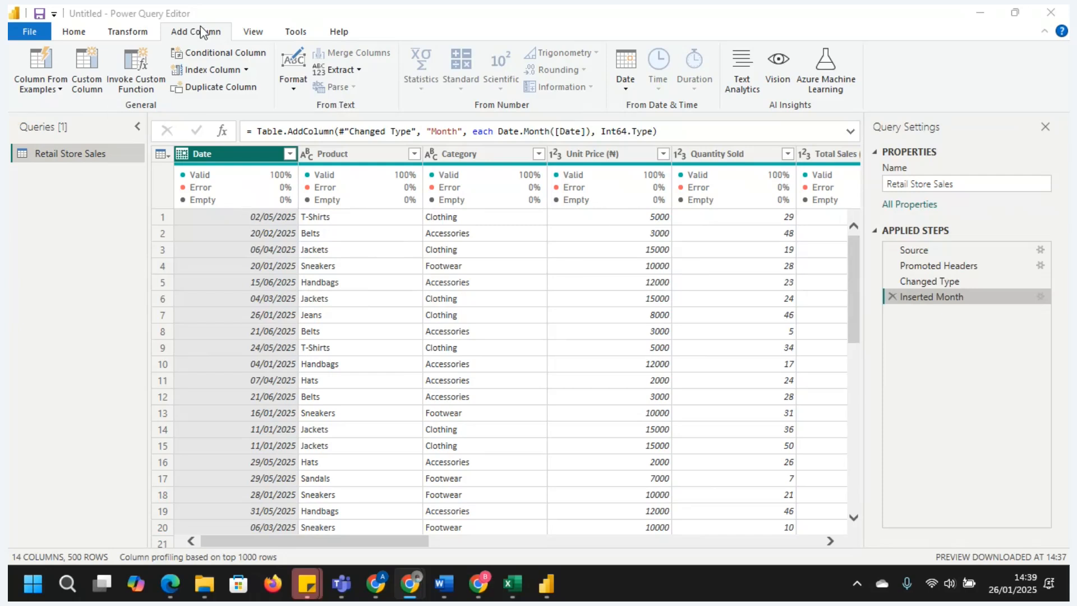
- Add Month Name and Day of Week columns derived from the Date column
click(624, 84)
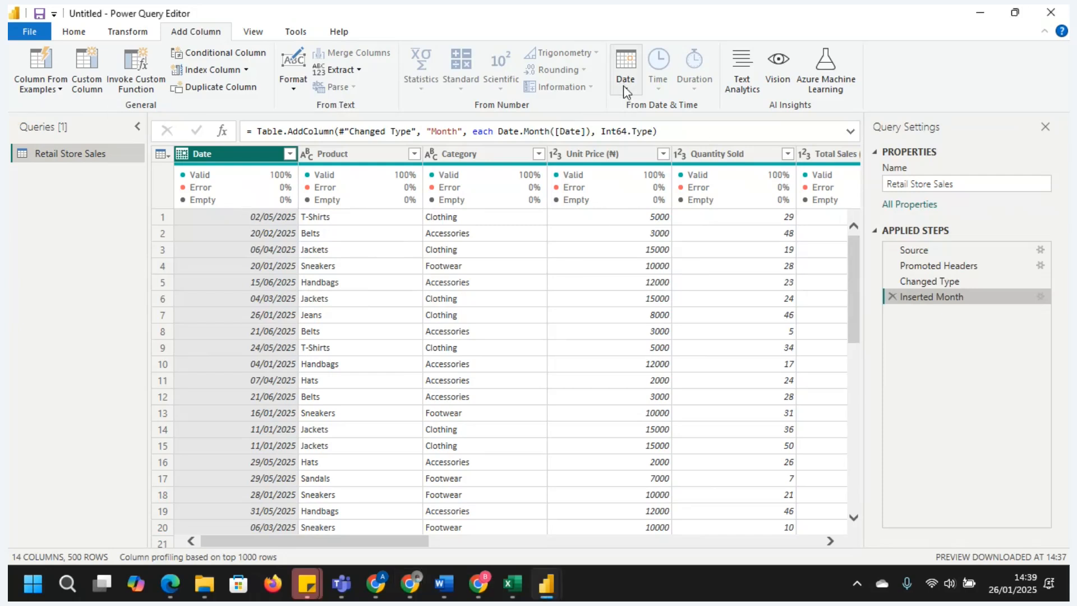
click(626, 90)
mouse_move(653, 179)
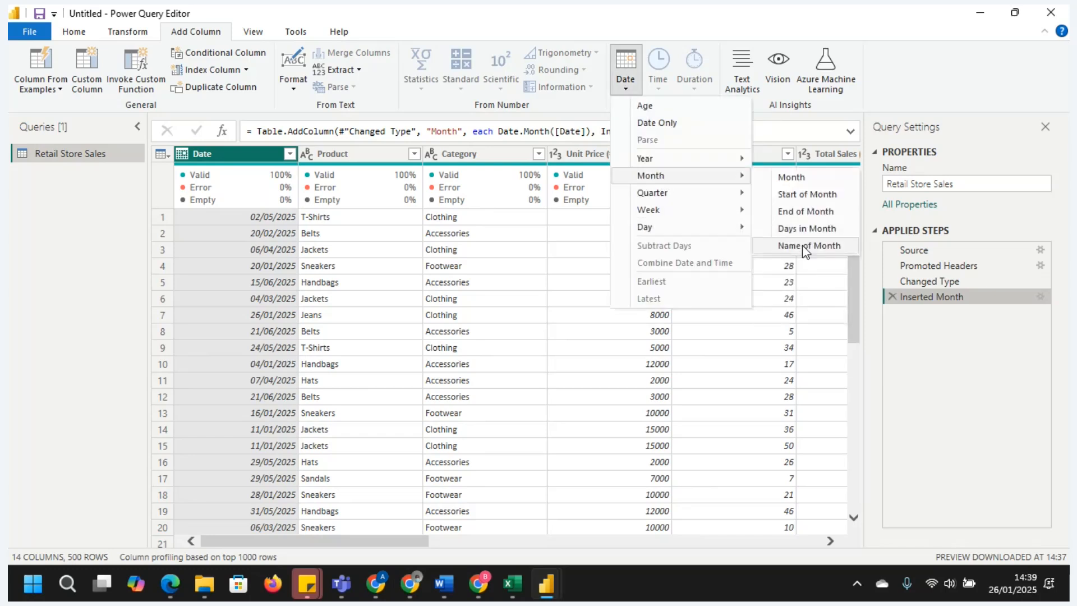
click(805, 251)
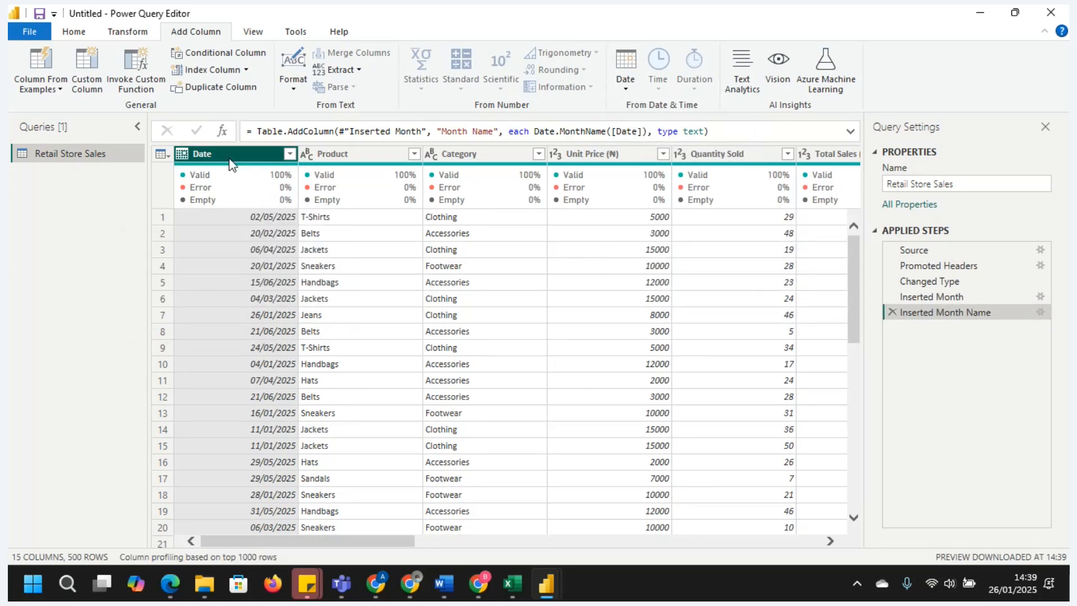
click(627, 90)
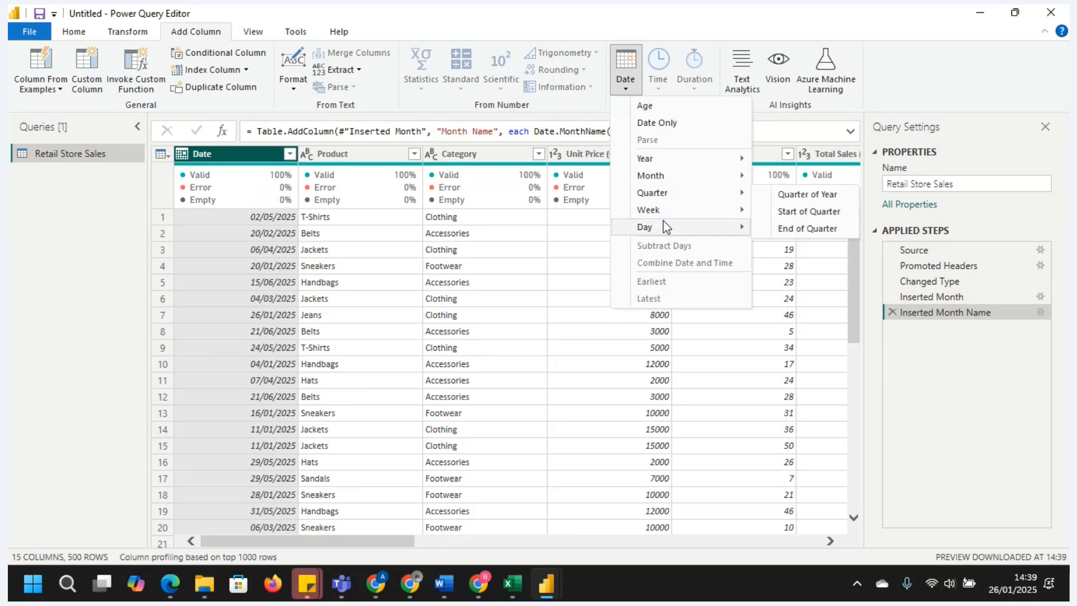
mouse_move(664, 227)
click(813, 248)
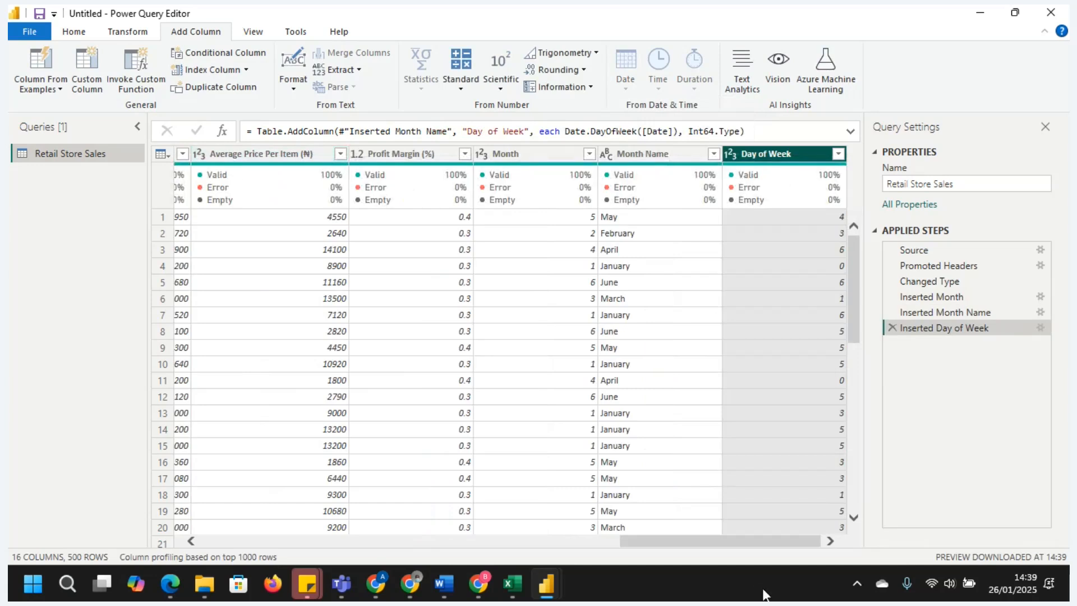
drag(715, 545, 252, 555)
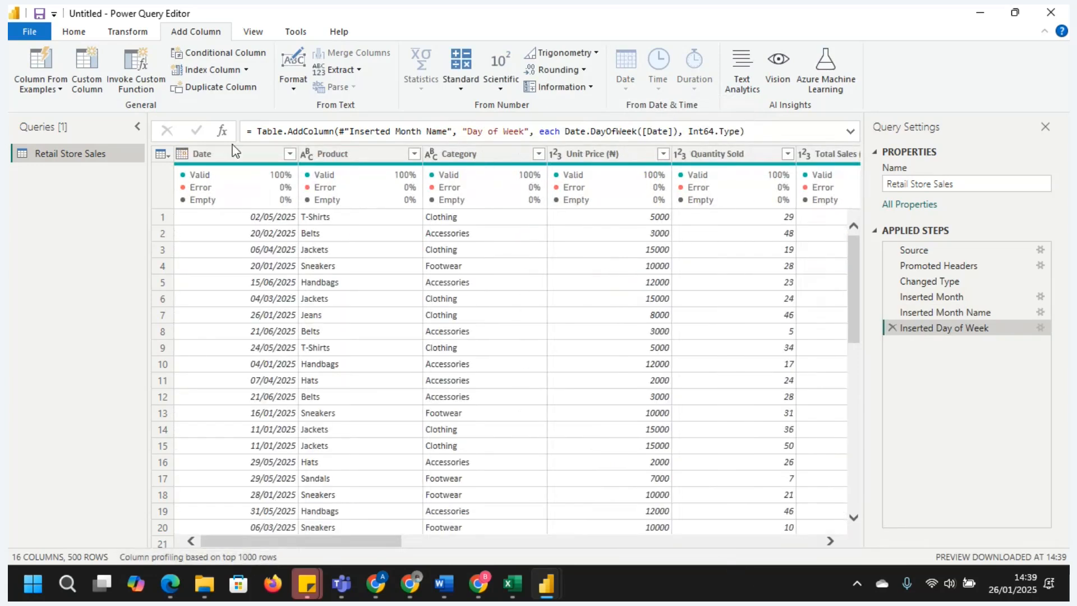
- With Date selected, add a Day Name column showing each sale's weekday name
click(242, 156)
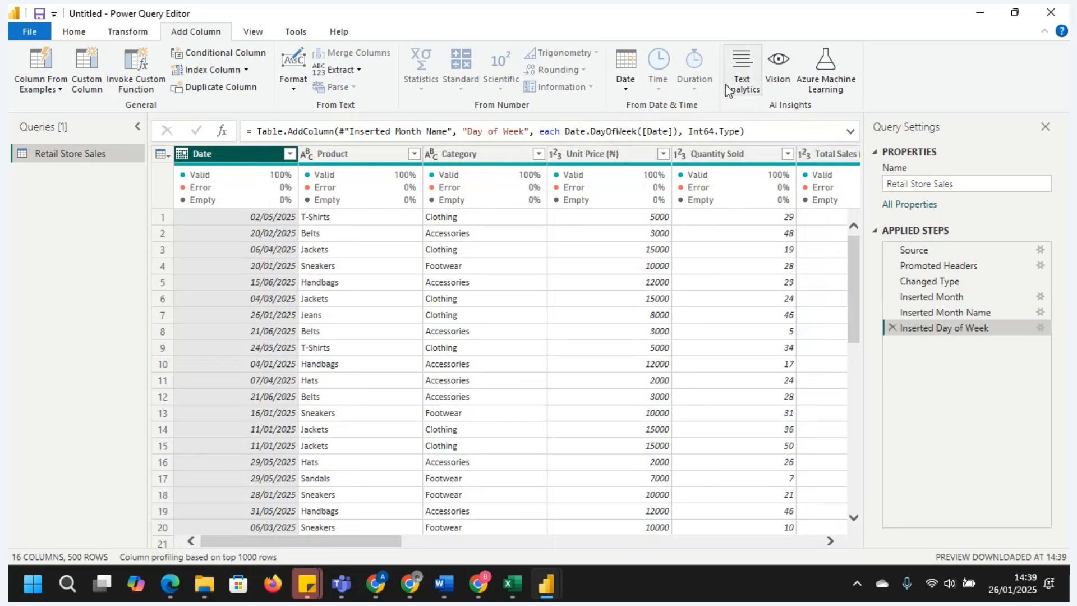
click(628, 84)
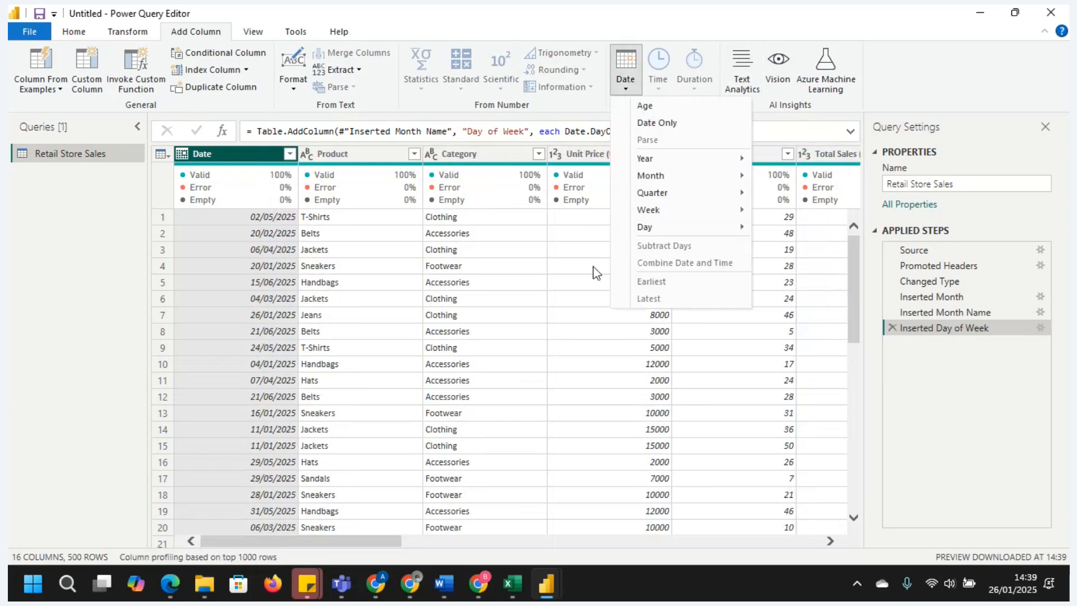
mouse_move(656, 228)
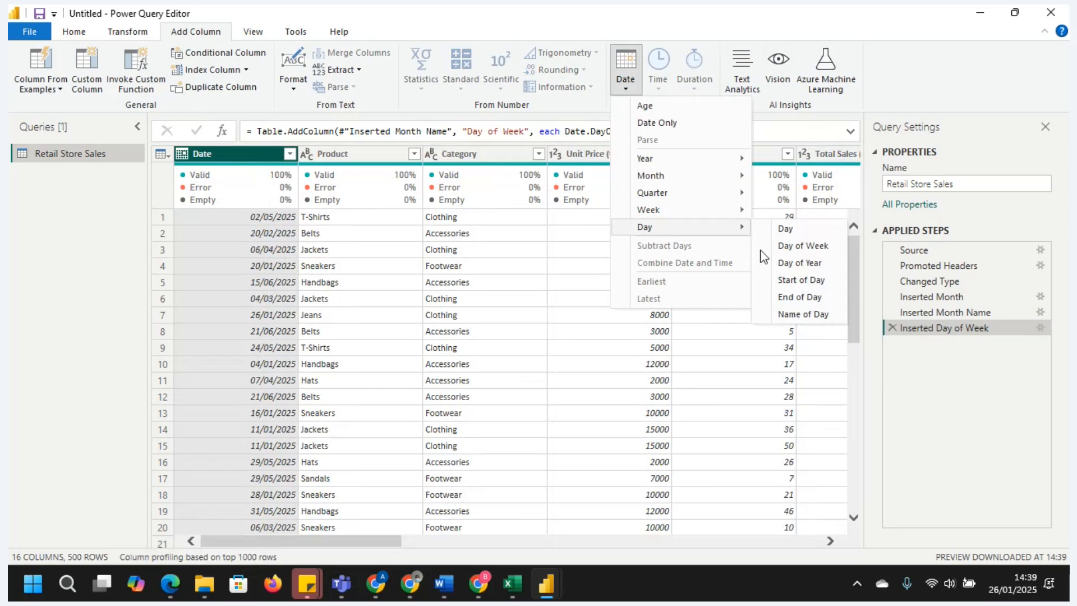
click(796, 315)
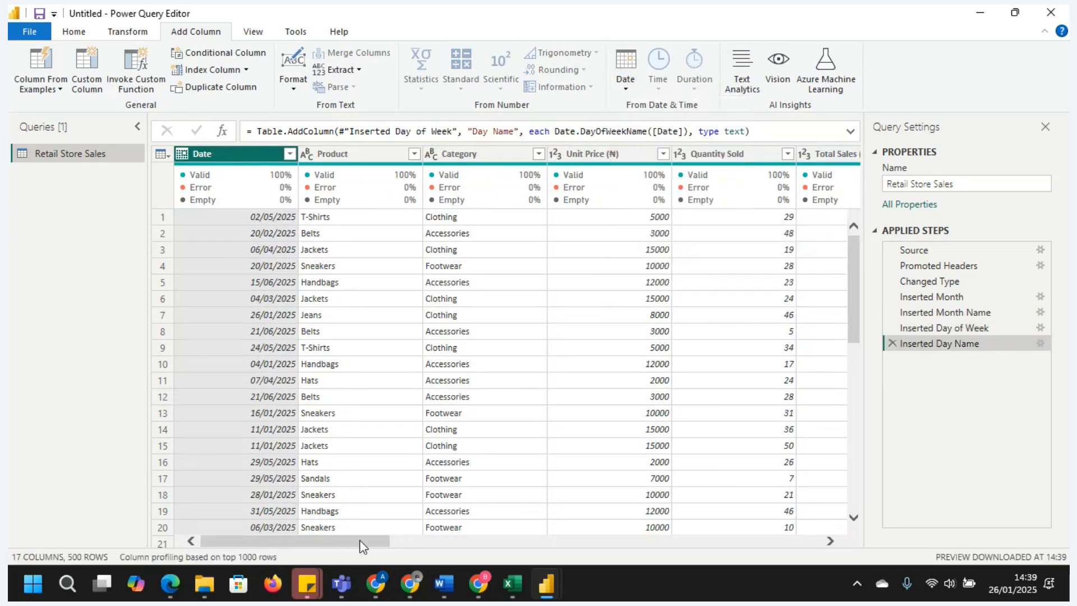
drag(360, 539, 861, 539)
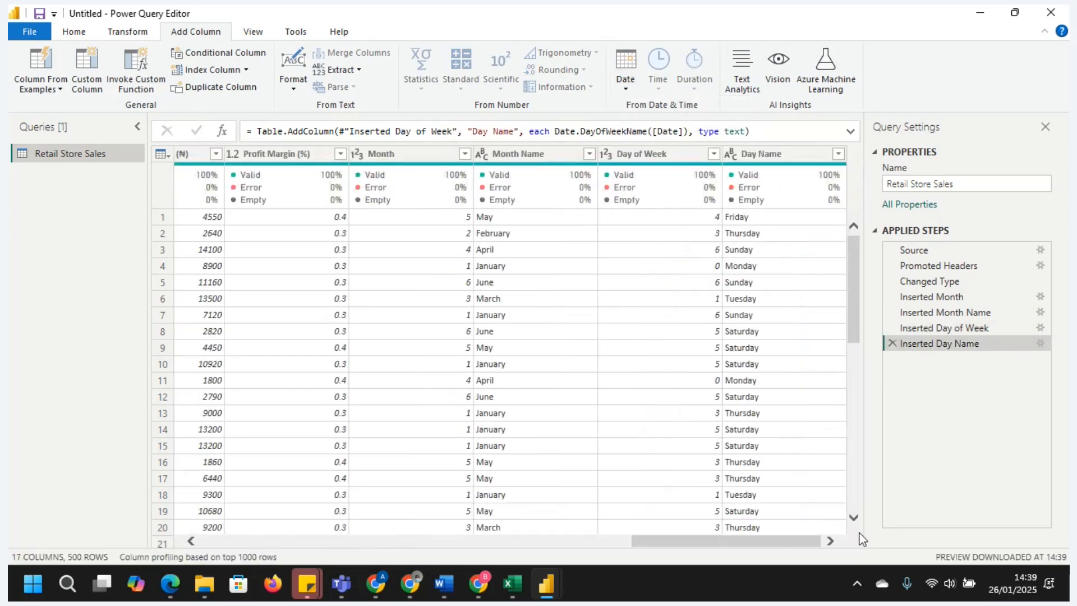
click(406, 150)
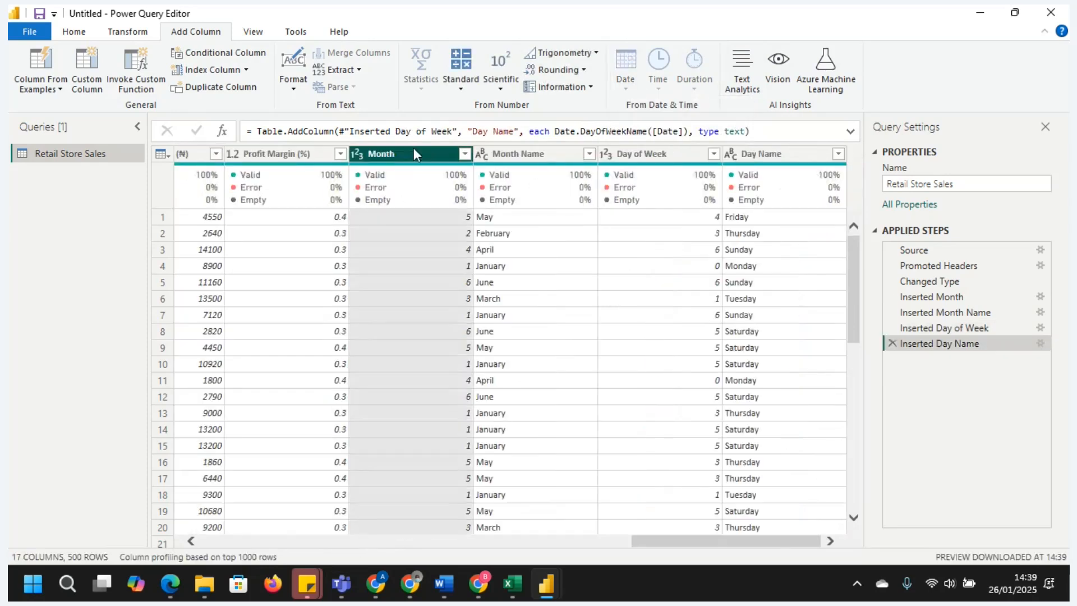
click(533, 150)
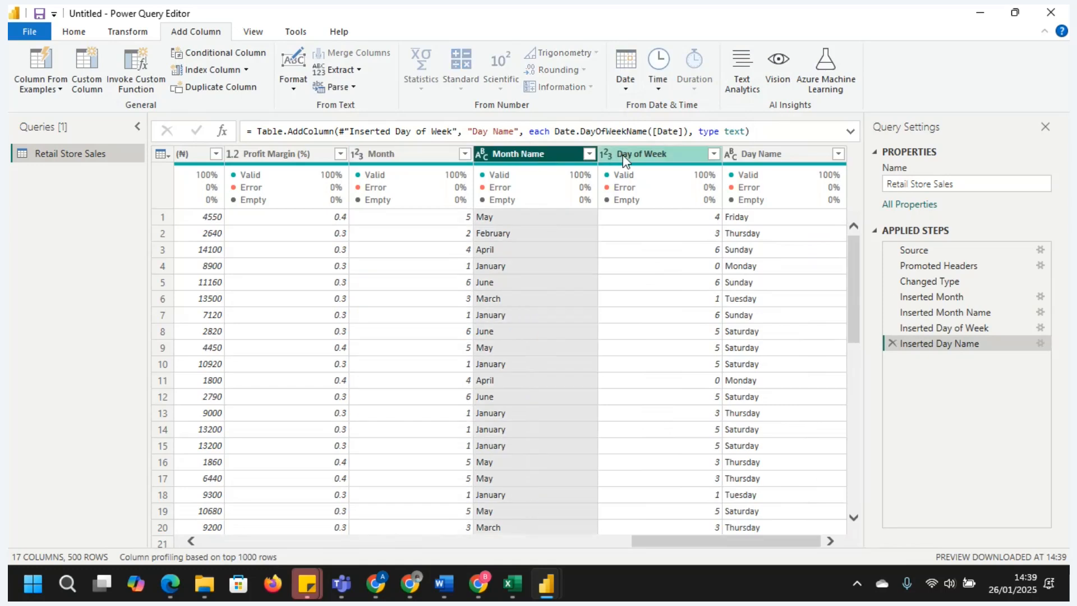
click(648, 156)
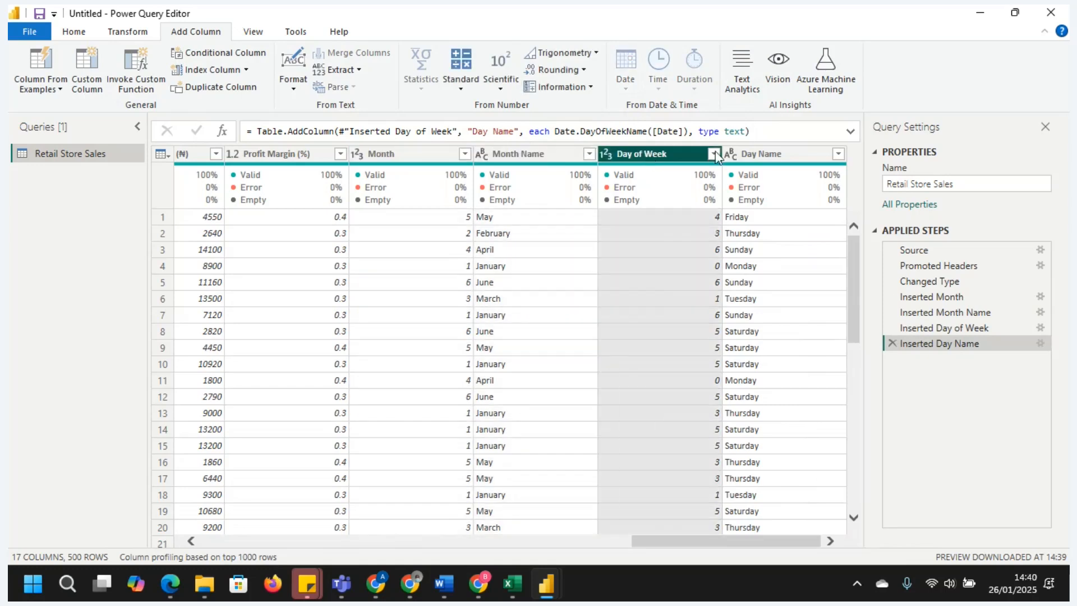
click(783, 156)
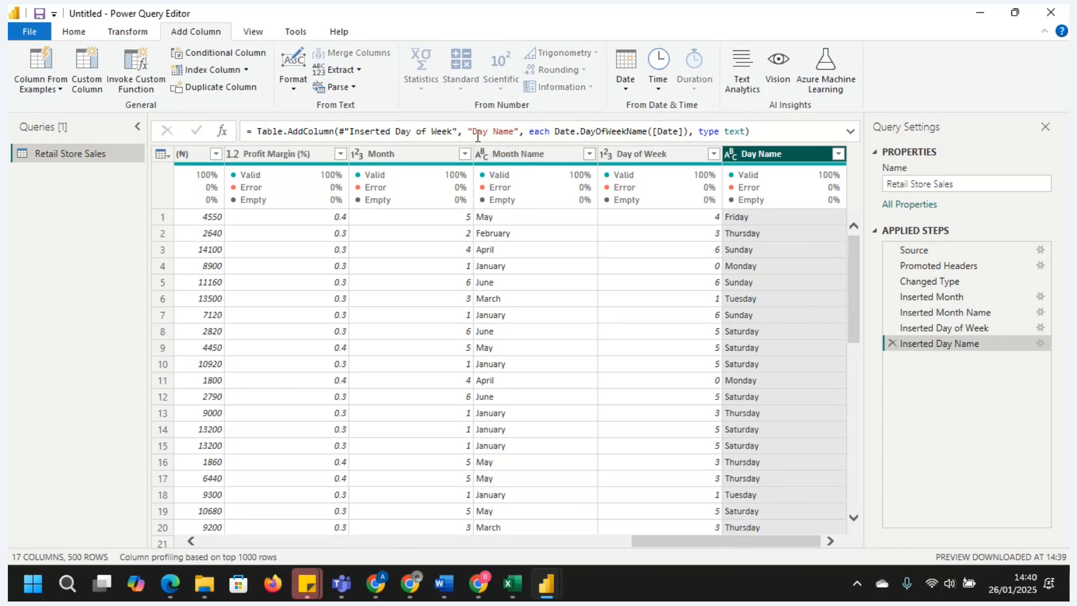
click(396, 150)
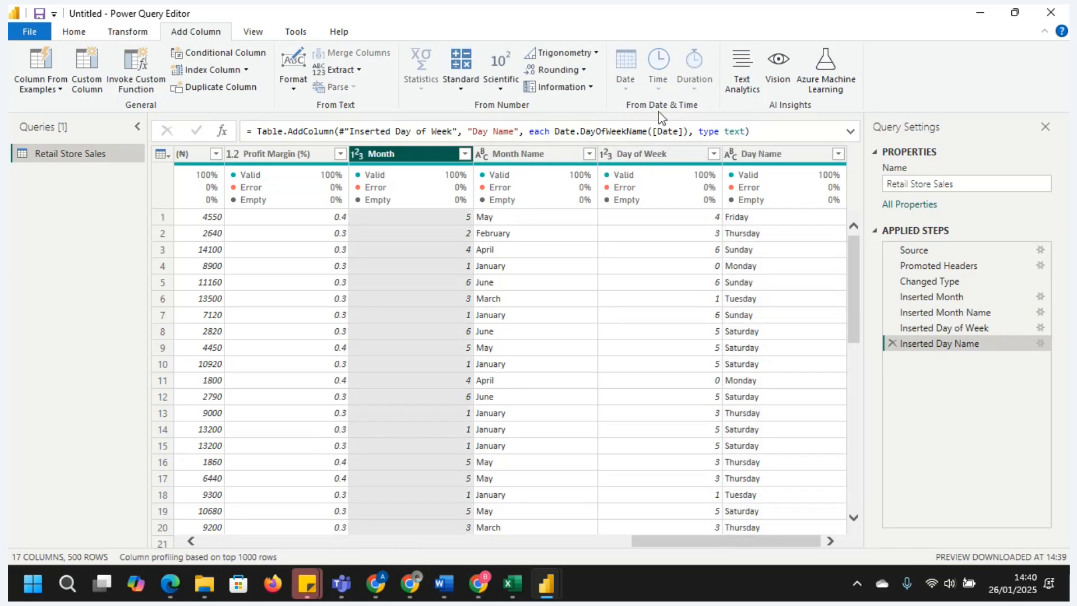
click(666, 155)
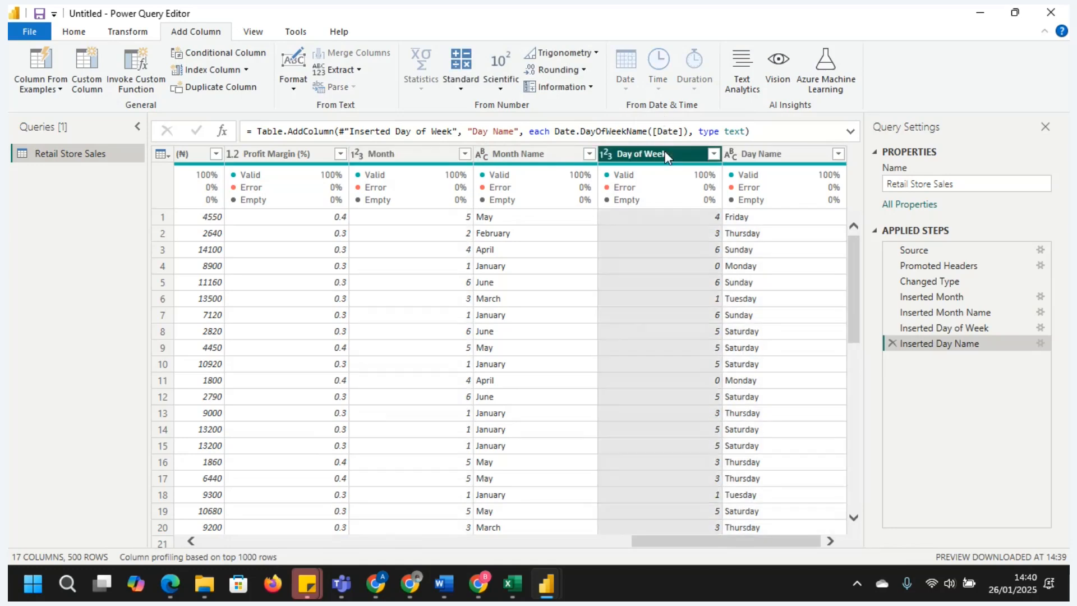
click(398, 149)
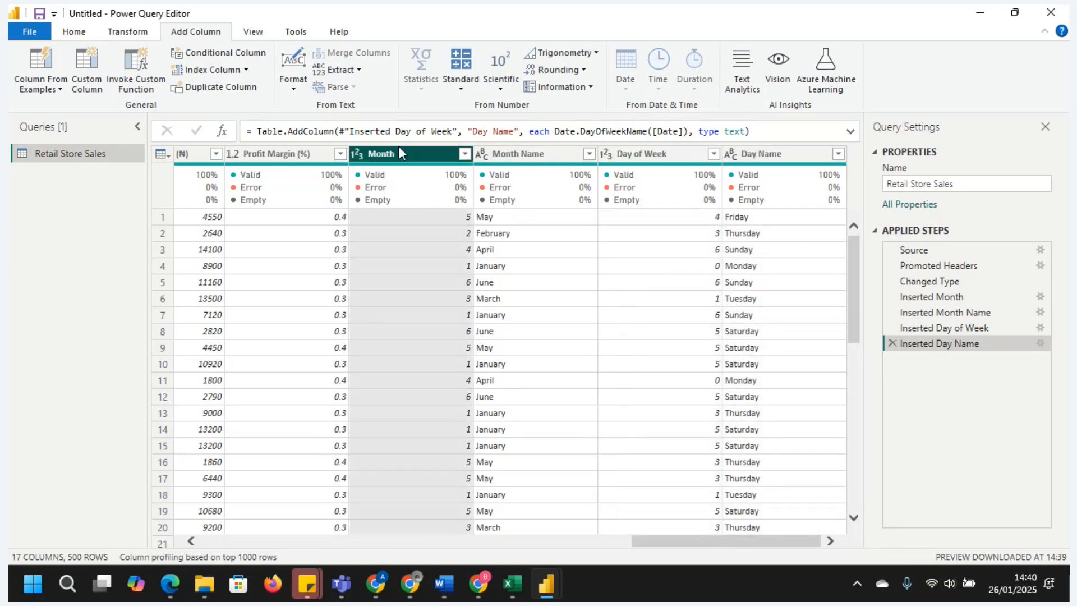
click(675, 152)
click(540, 154)
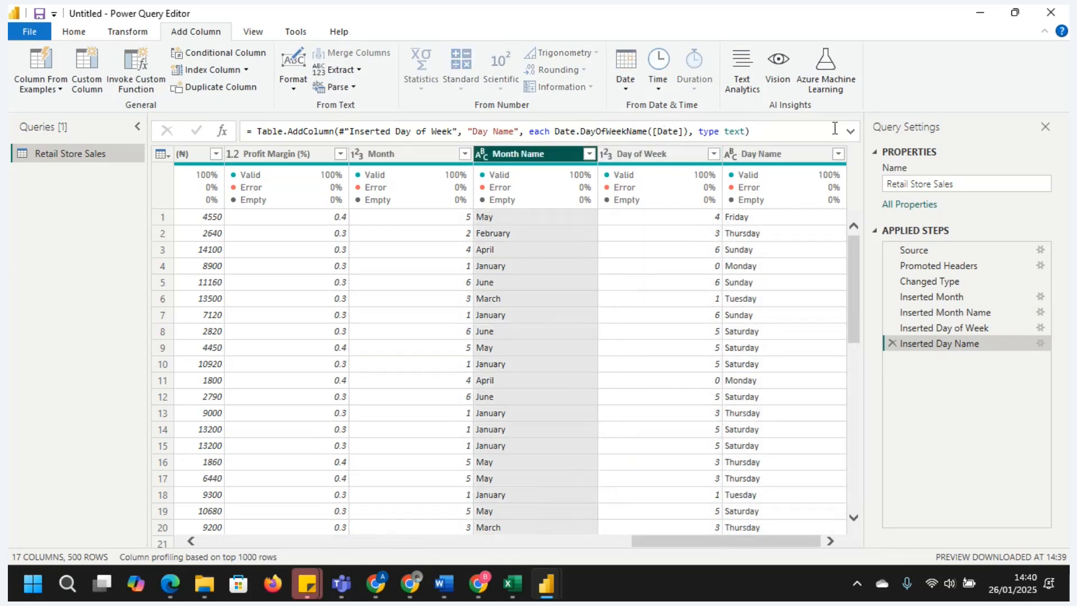
click(801, 153)
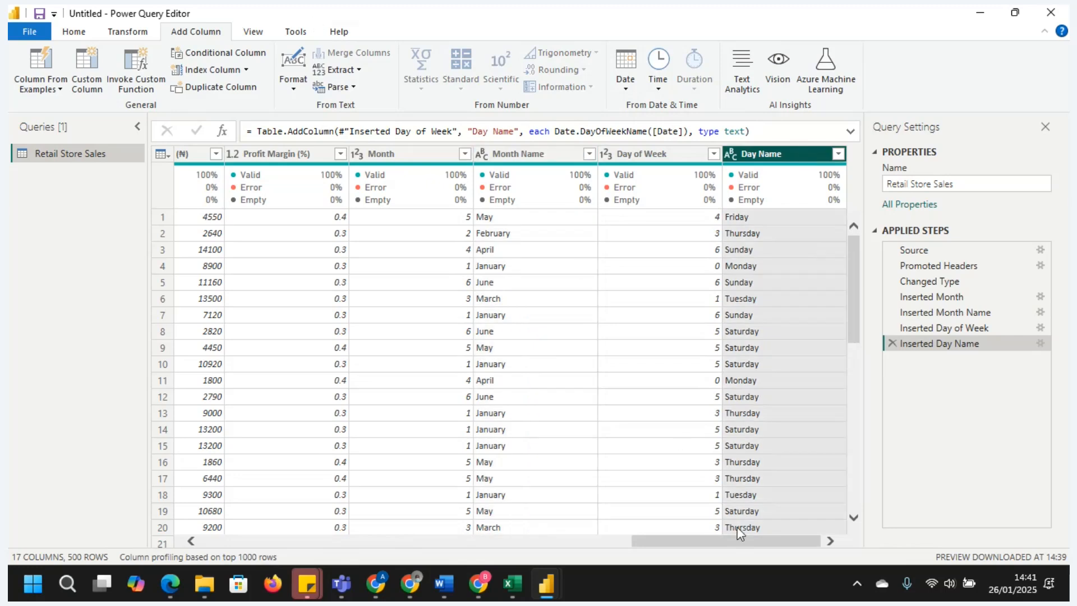
drag(676, 541, 557, 540)
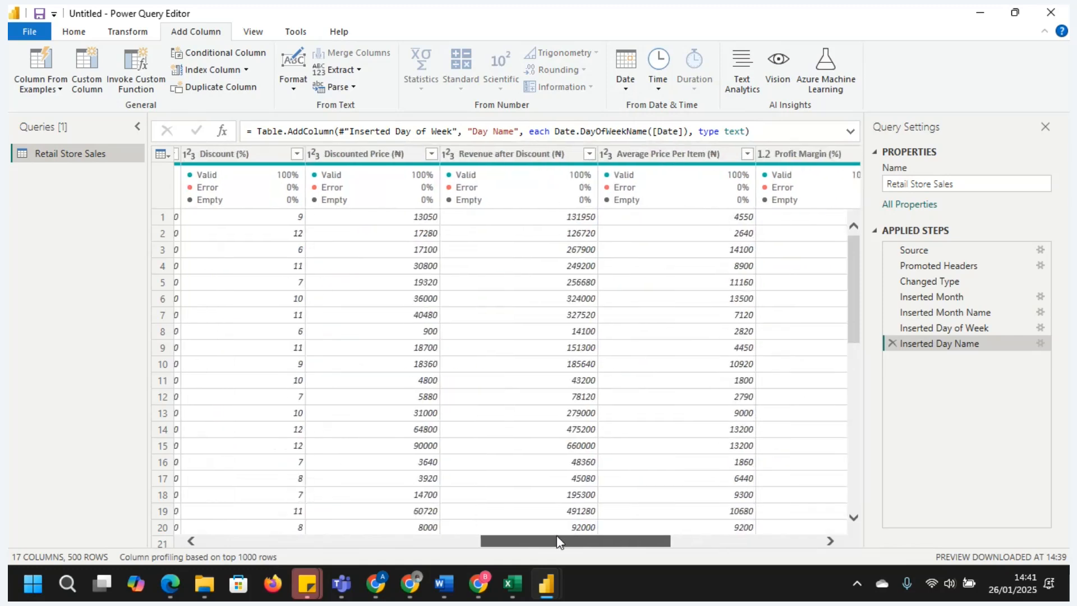
drag(557, 536, 276, 561)
- Review the Close & Apply options on the Home tab and dismiss them without applying
click(74, 32)
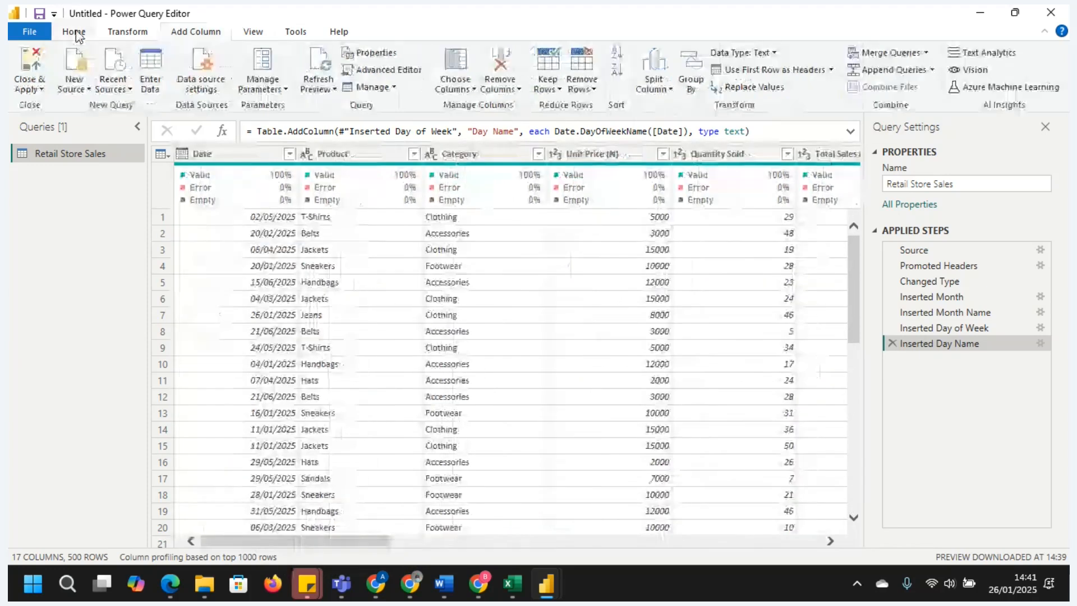
click(31, 86)
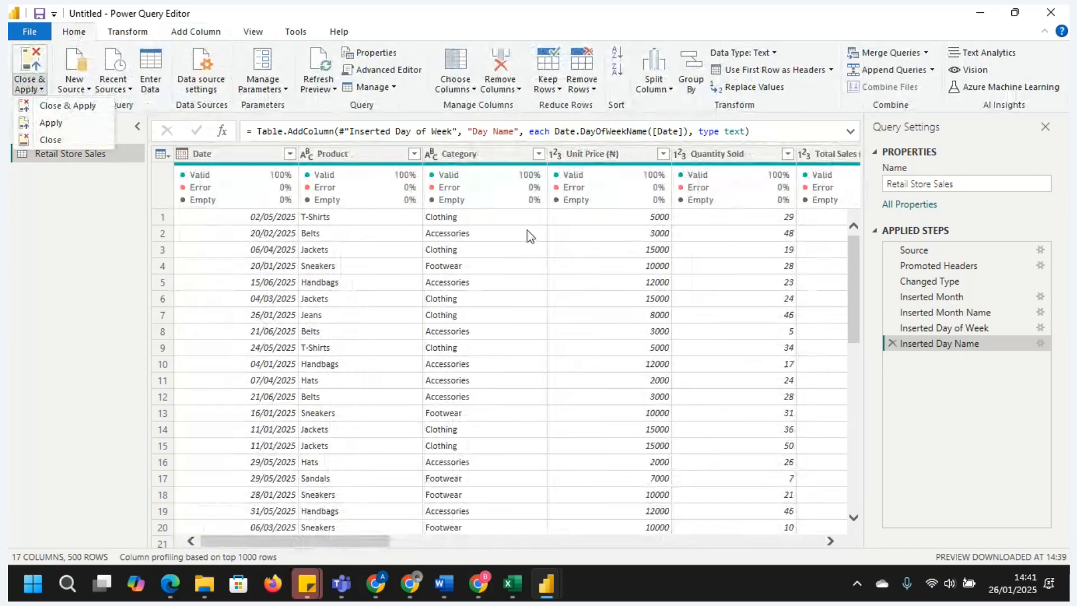
click(575, 303)
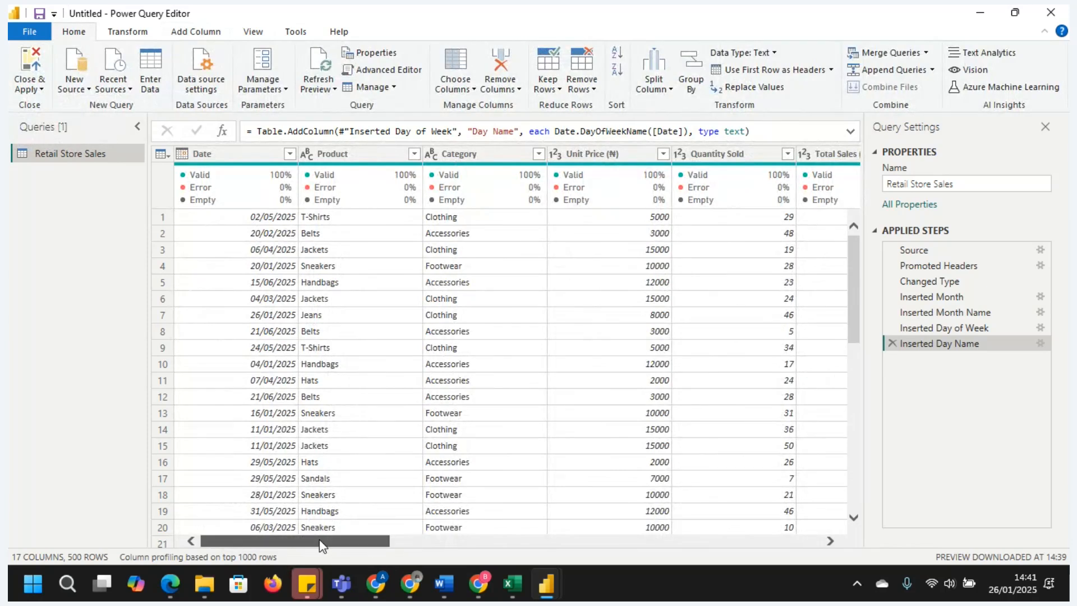
drag(322, 544, 463, 543)
- Inspect the Quantity Sold, Unit Price and Total Sales columns, confirming Quantity Sold has 500 valid values
click(355, 151)
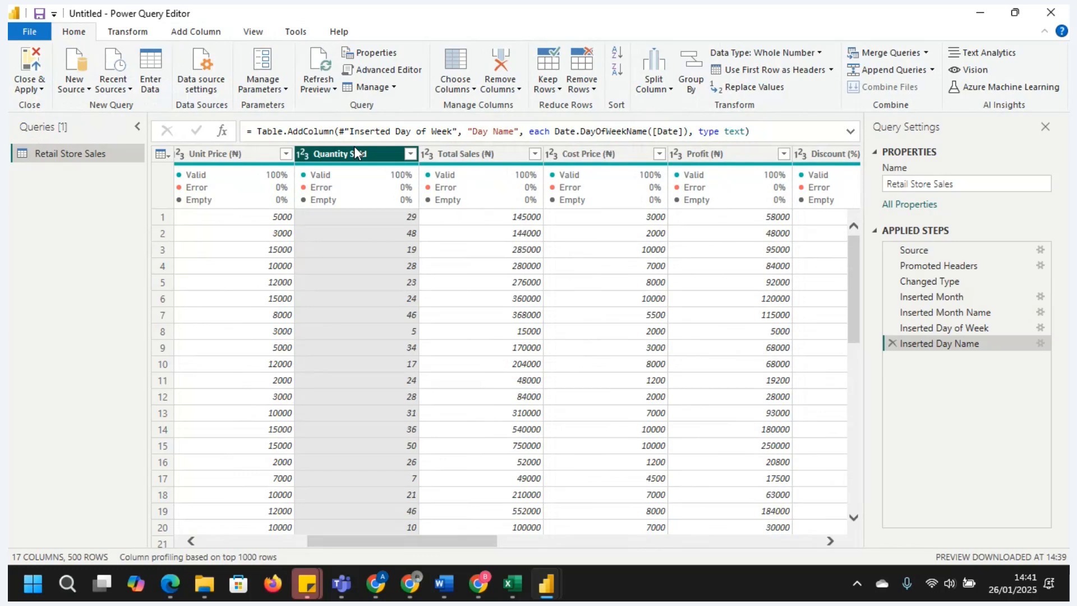
mouse_move(576, 174)
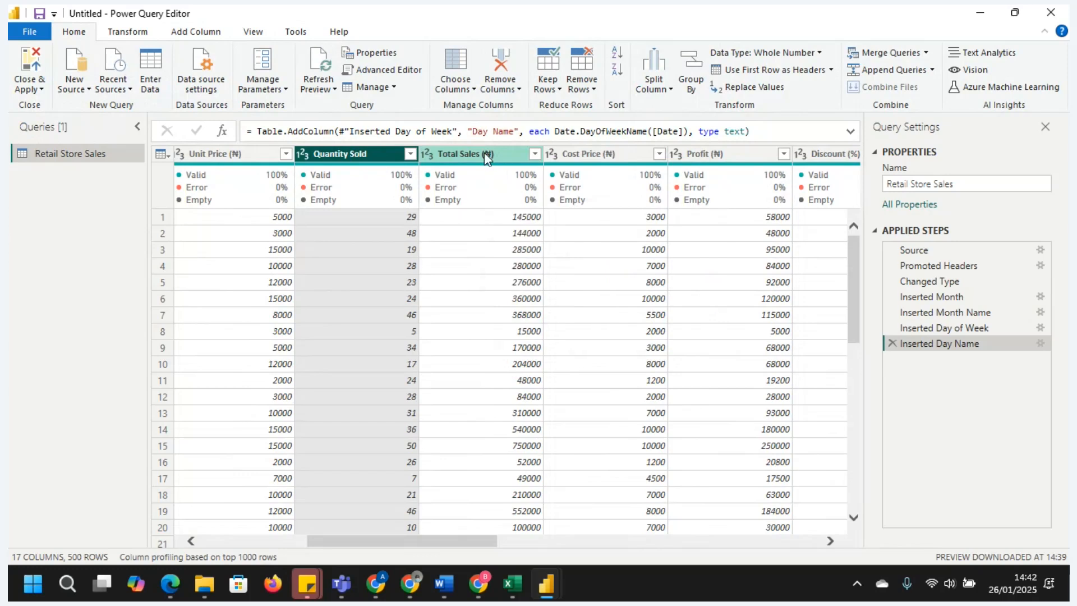
click(242, 152)
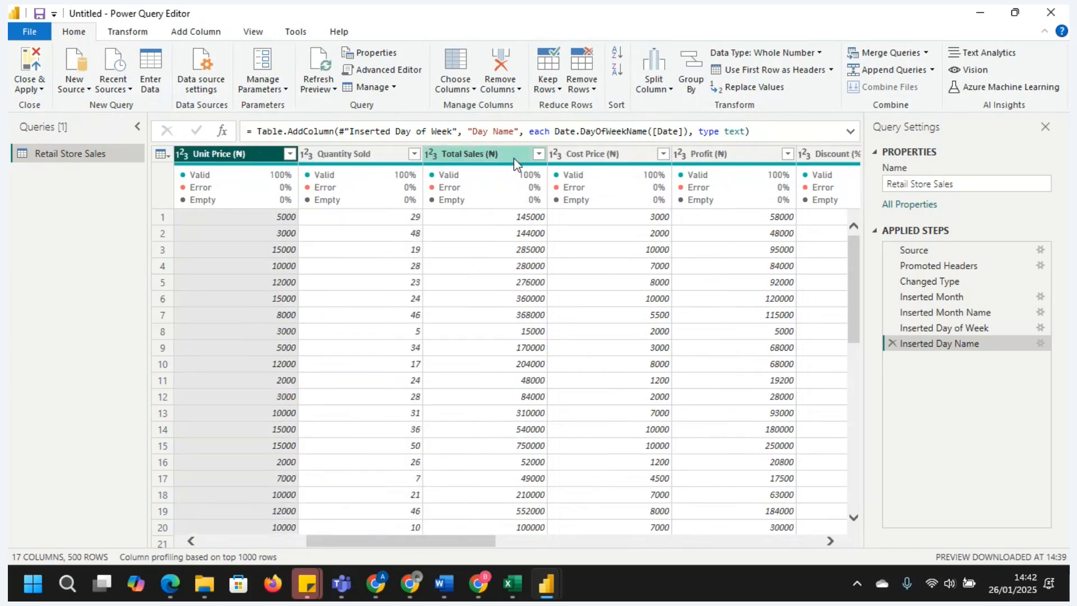
click(516, 151)
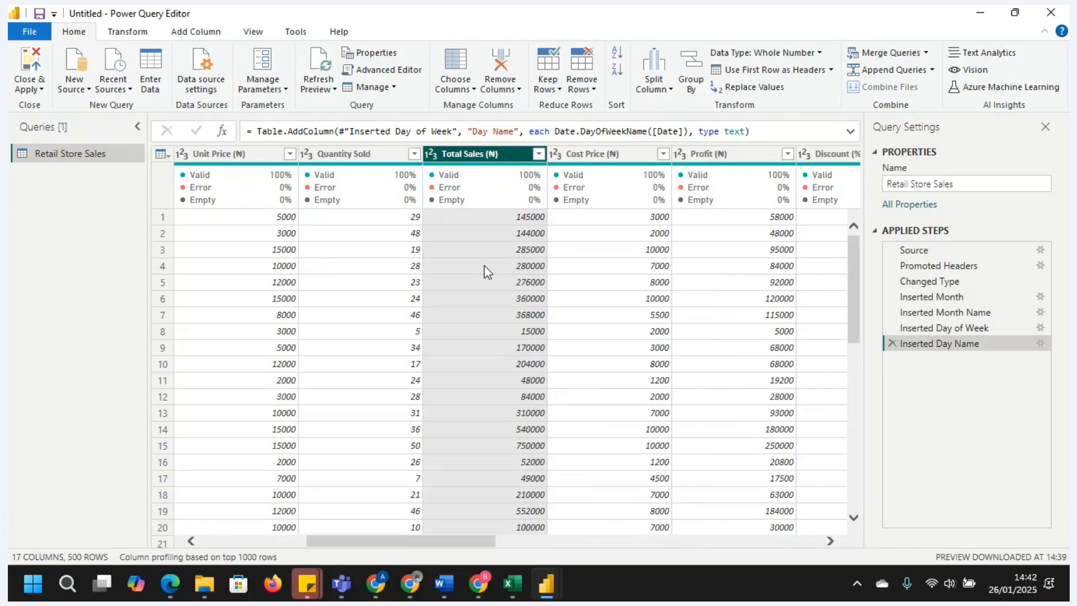
key(Left)
key(Left)
key(Left)
key(Left)
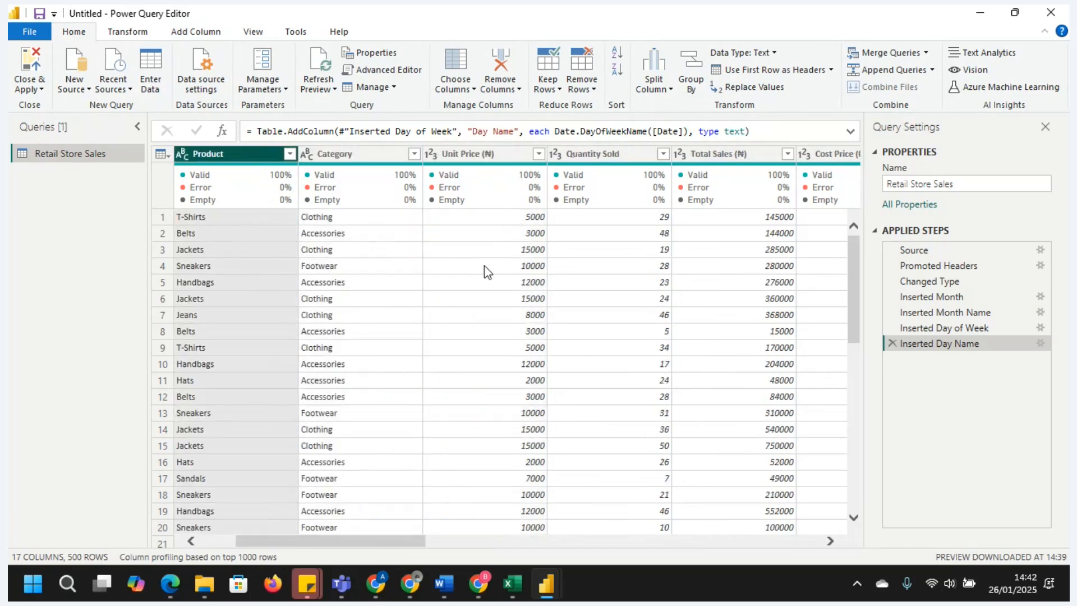
key(Left)
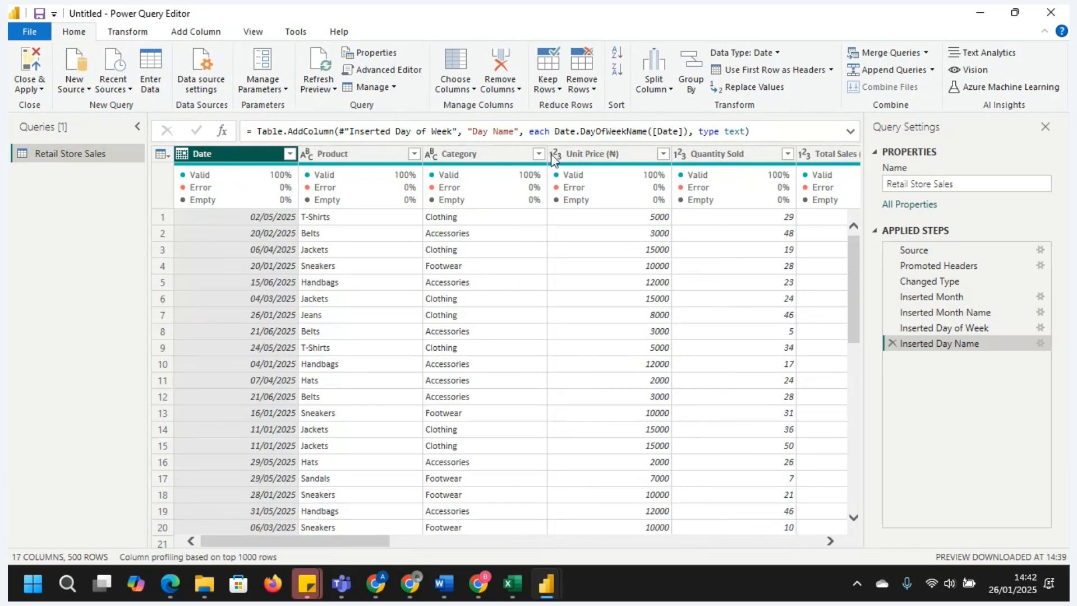
click(698, 158)
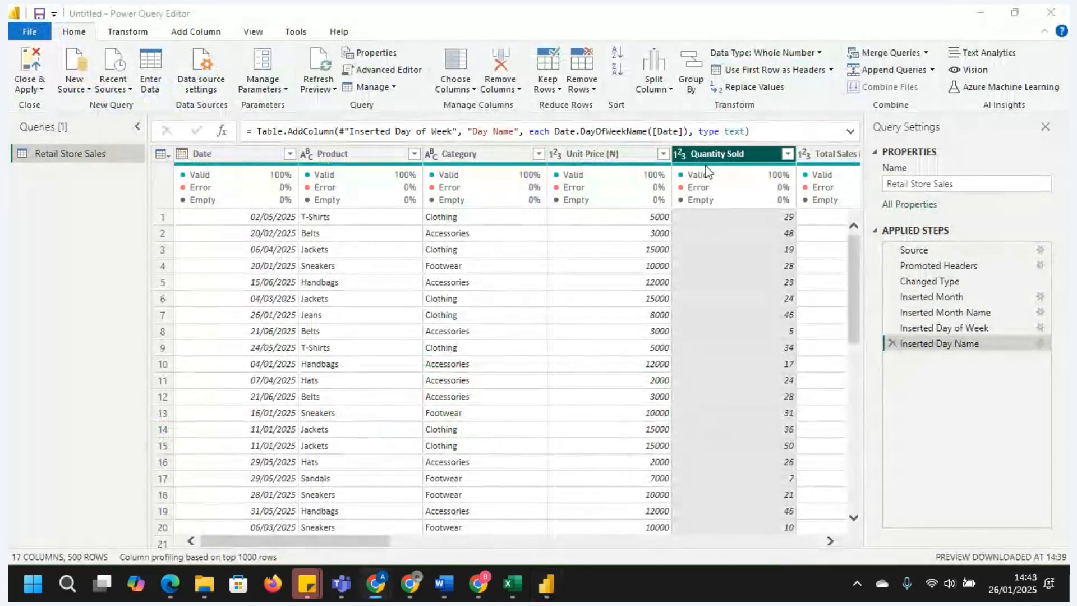
mouse_move(733, 174)
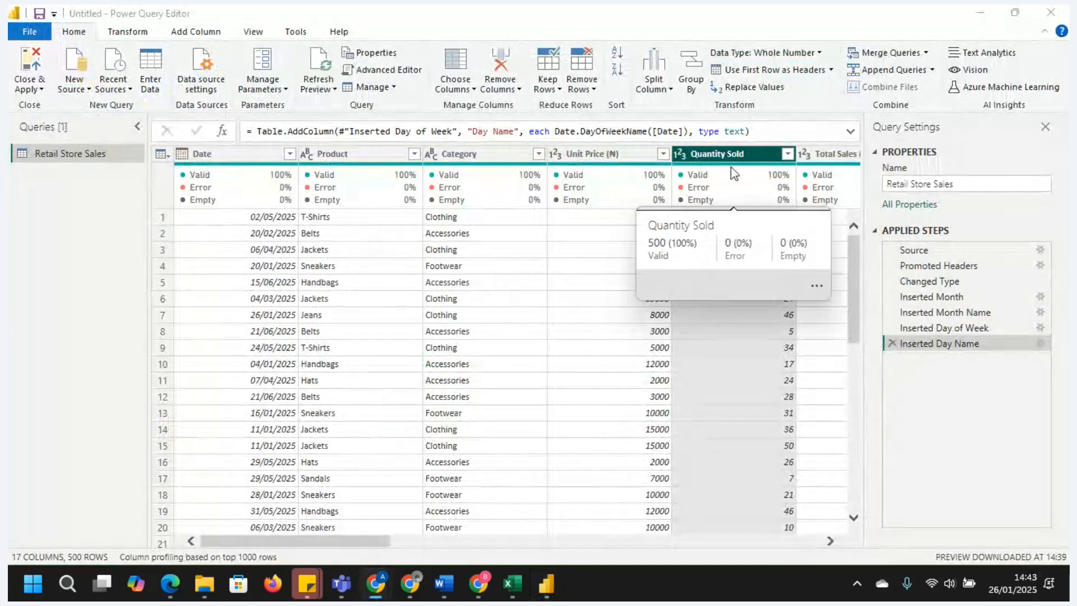
click(197, 30)
- Start a new conditional column named PURCHASE GROUP
click(194, 31)
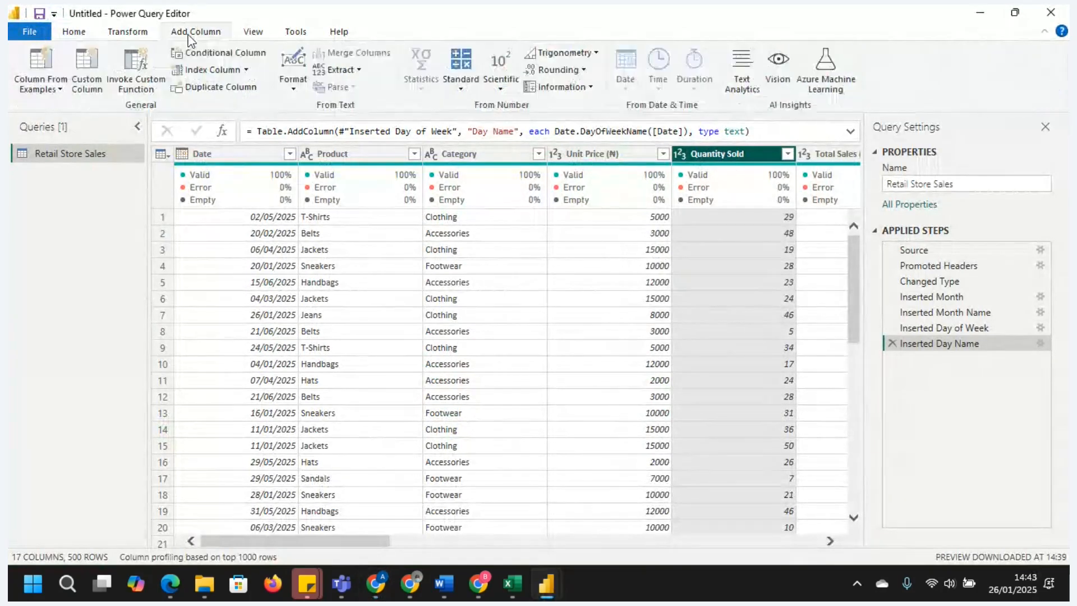
click(227, 55)
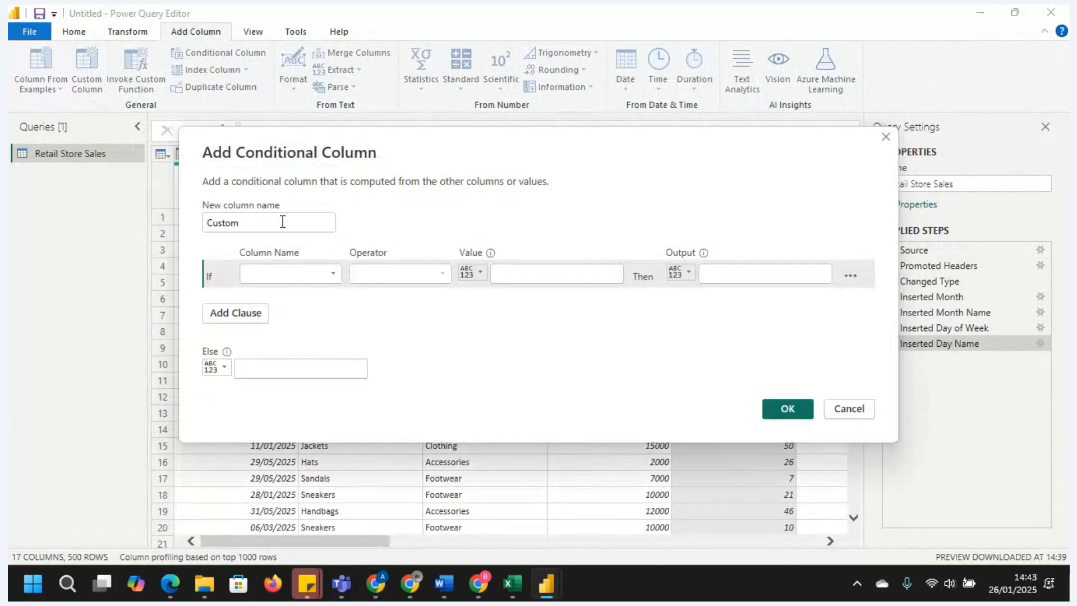
drag(280, 221, 189, 223)
text(PU)
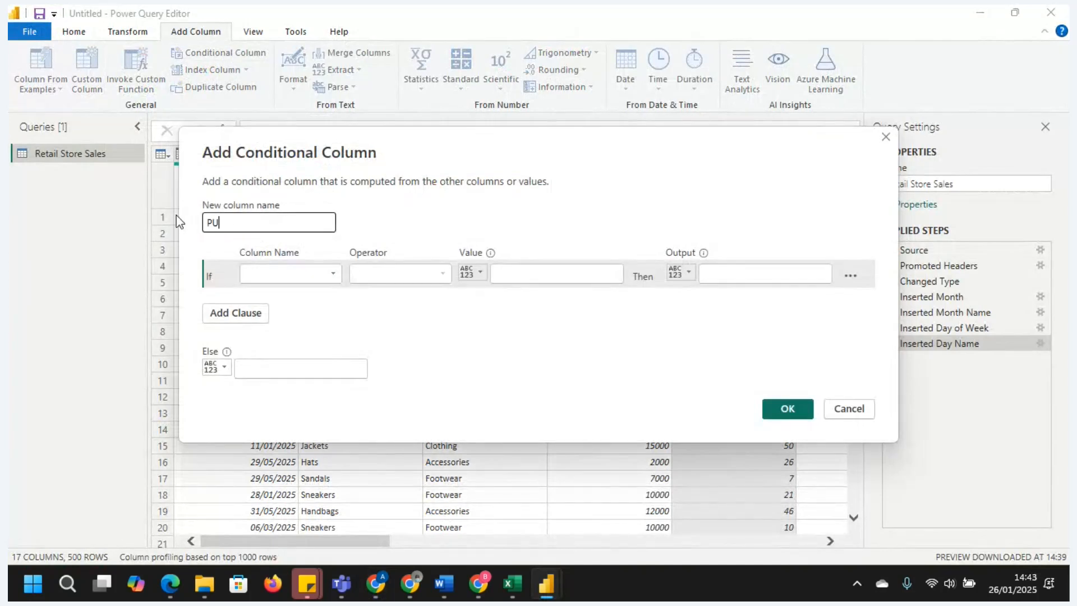
text(RCHASE GROUP)
- Set the first rule: Quantity Sold less than 10 gives PCS, and add an Else If clause
click(302, 274)
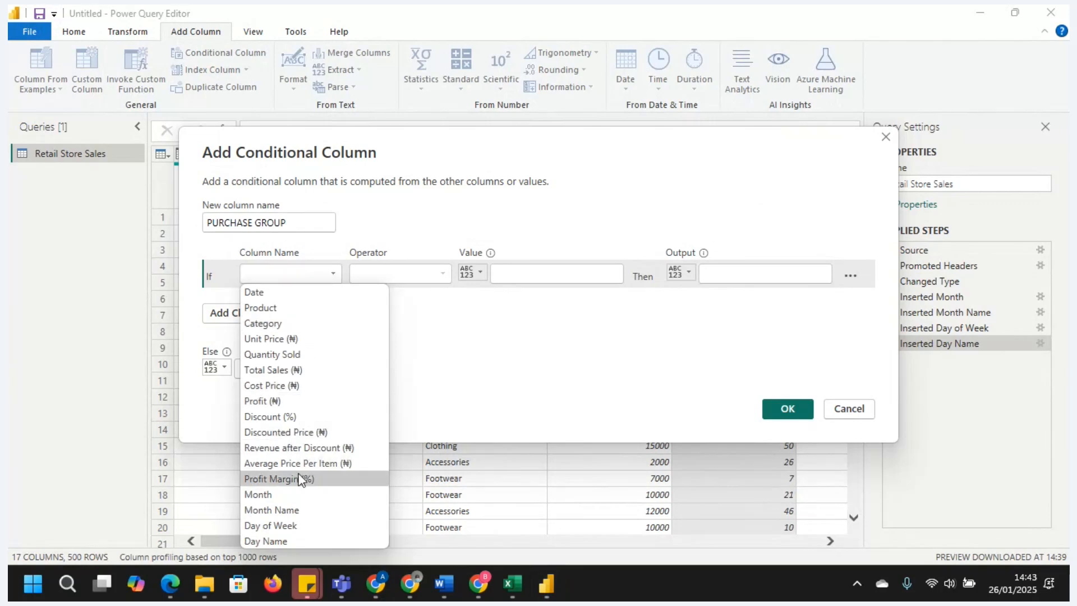
click(300, 354)
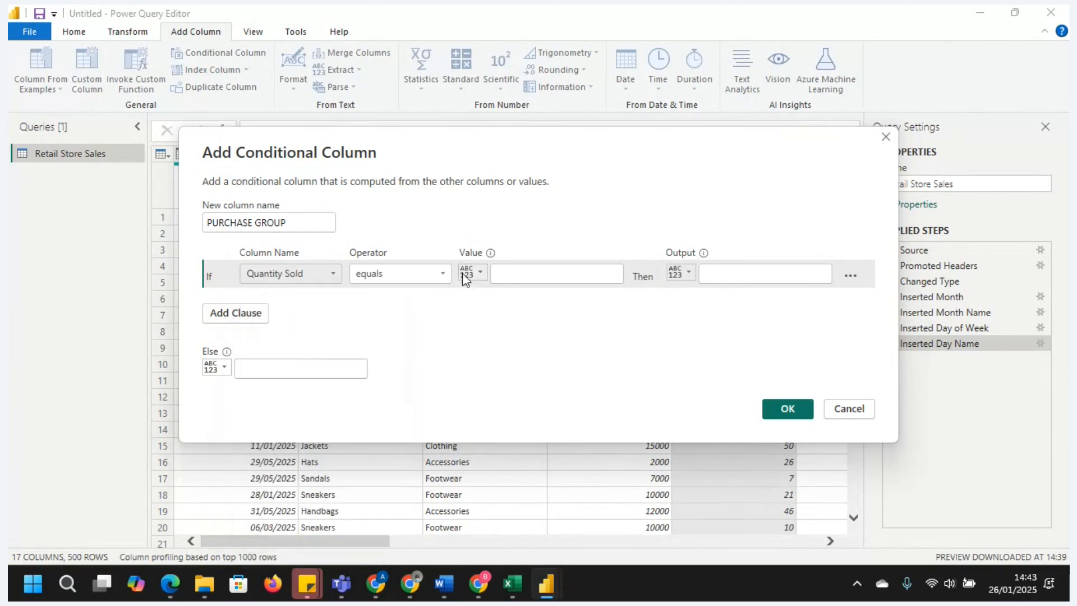
click(547, 278)
text(10)
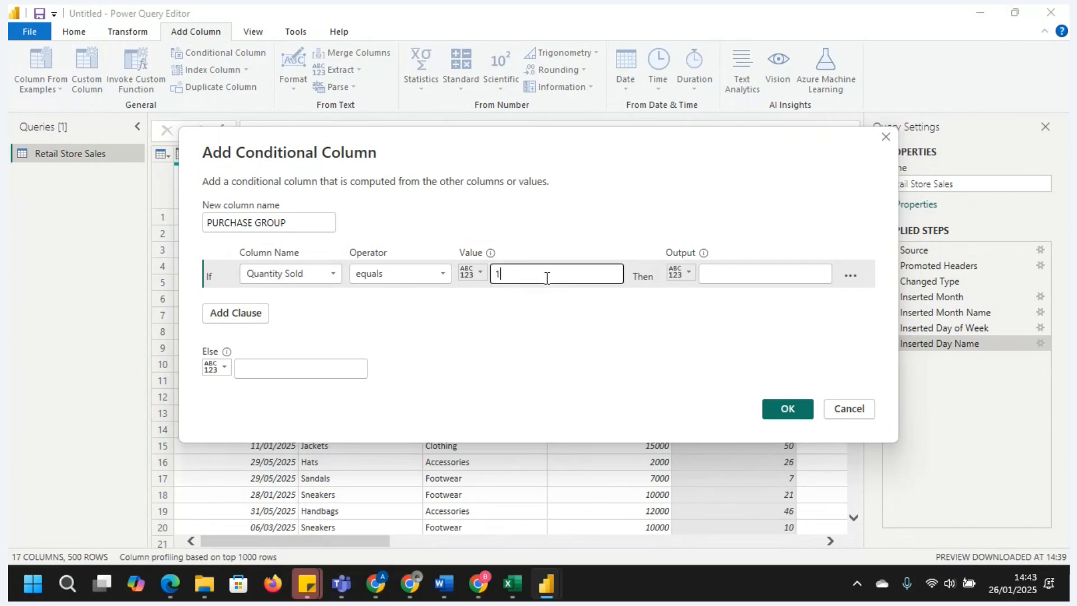
click(441, 273)
click(413, 371)
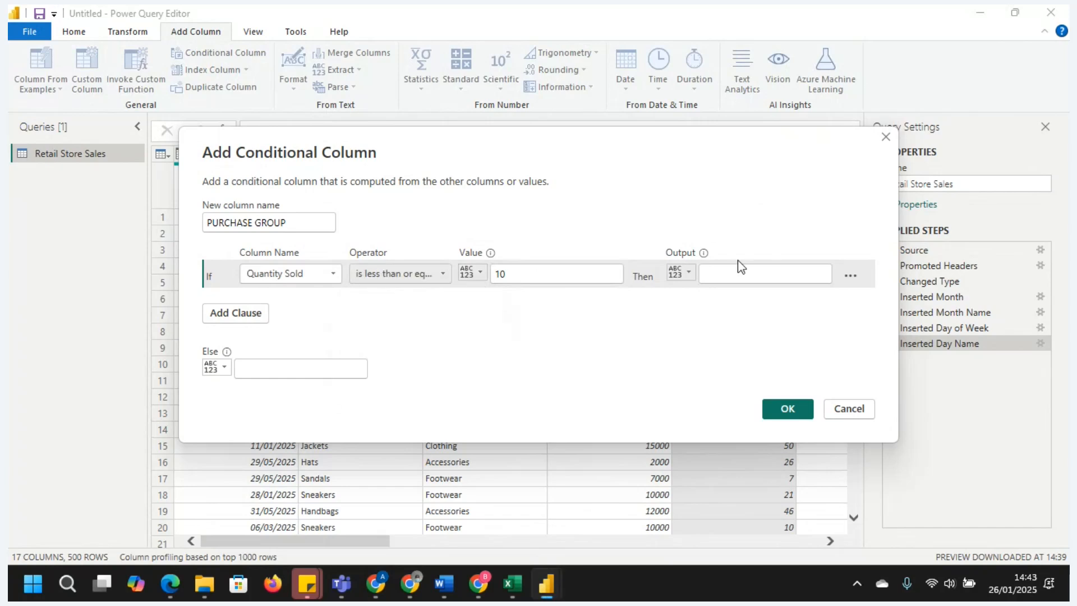
click(766, 271)
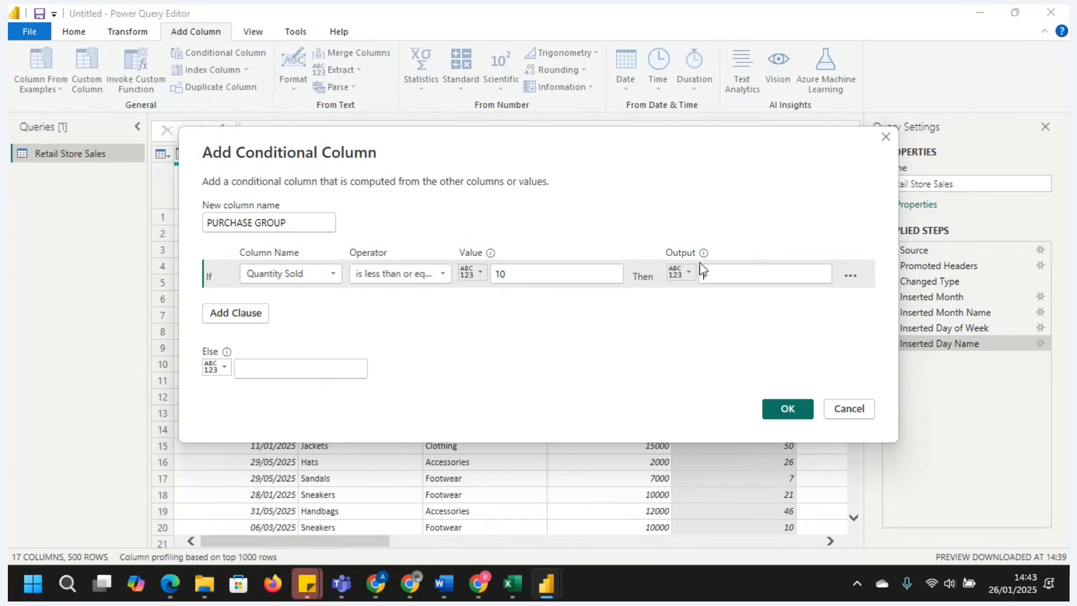
click(443, 277)
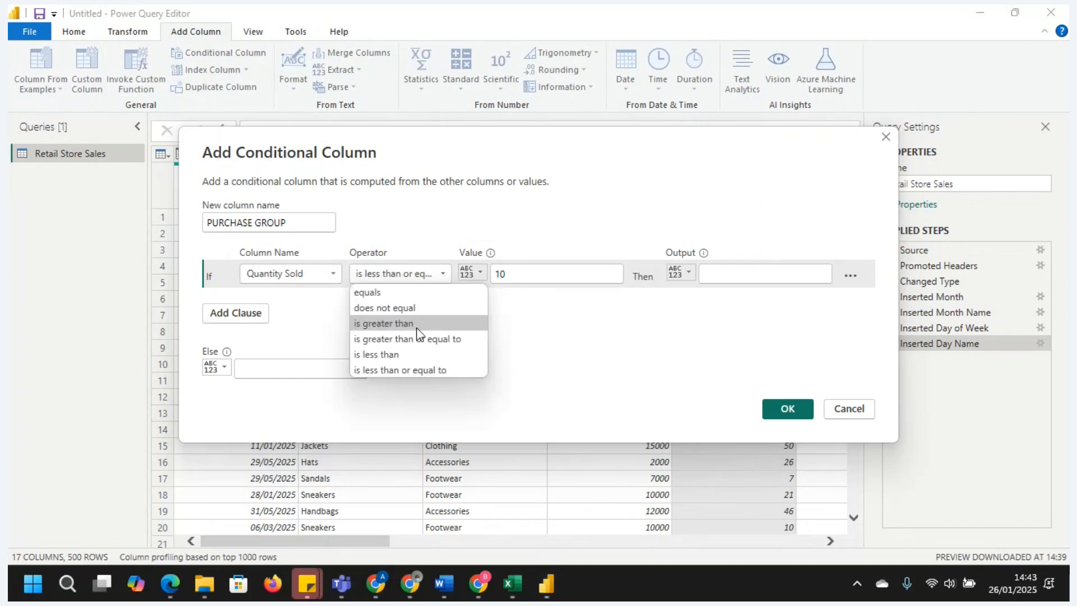
click(408, 354)
click(783, 278)
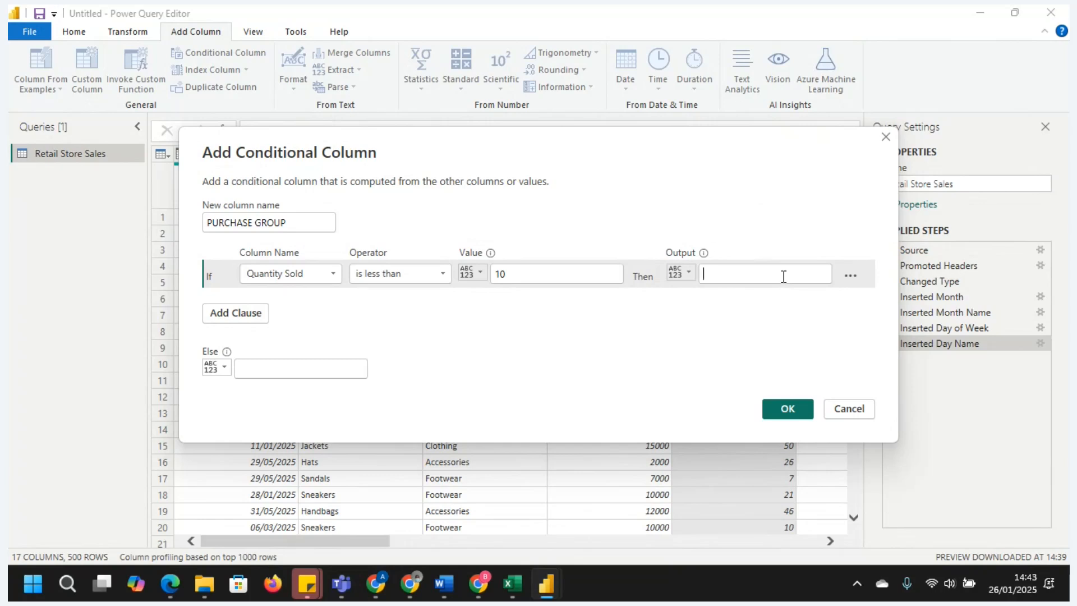
text(PCS)
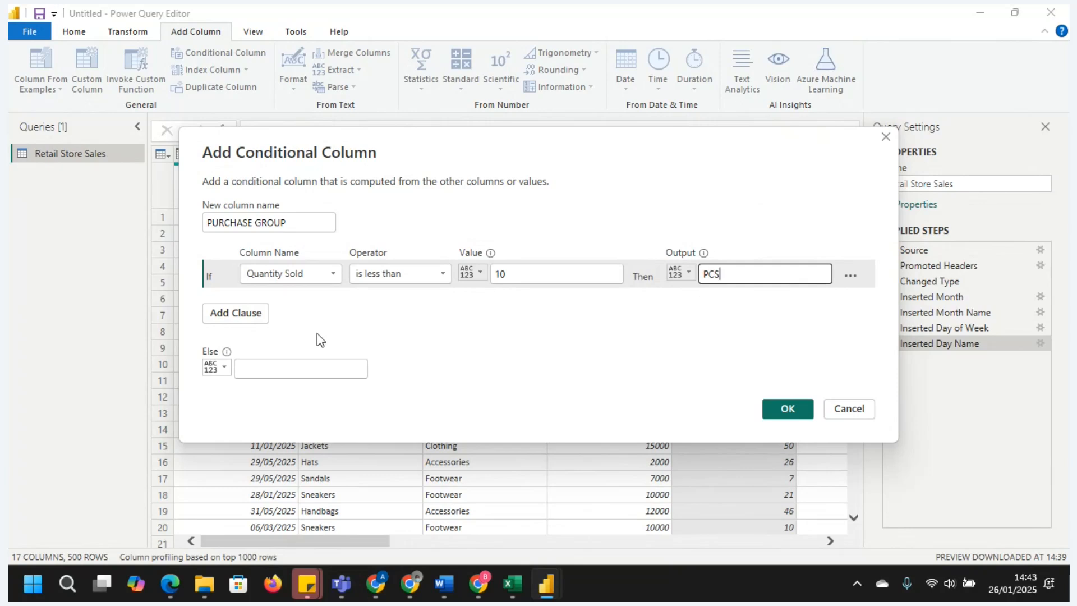
click(255, 316)
- Set the Else If rule so Quantity Sold less than 20 gives MED, with Else BULK
click(333, 306)
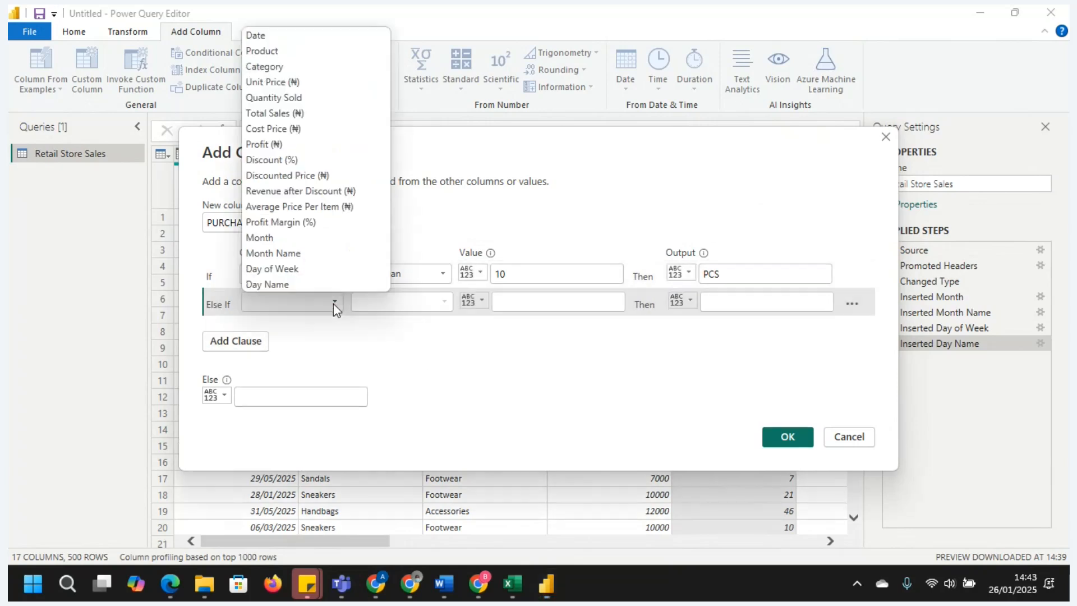
click(287, 97)
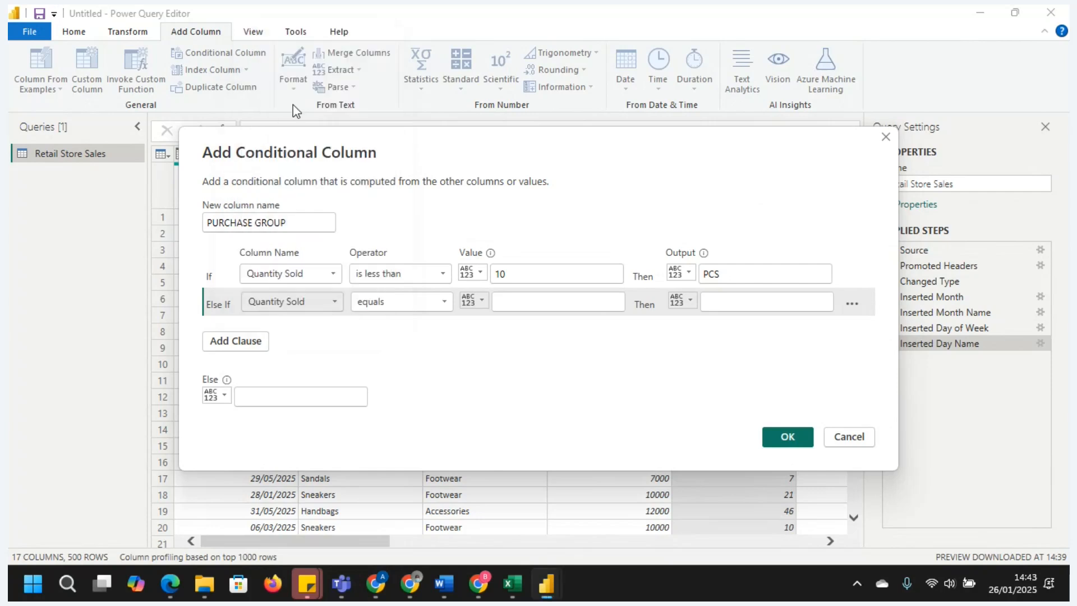
click(440, 307)
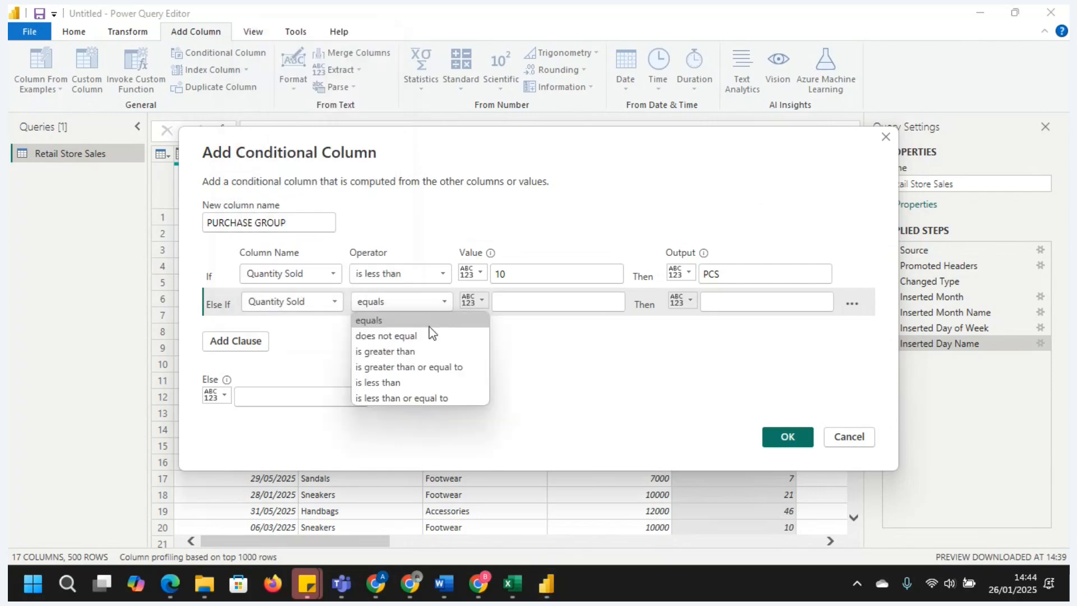
click(416, 382)
click(590, 303)
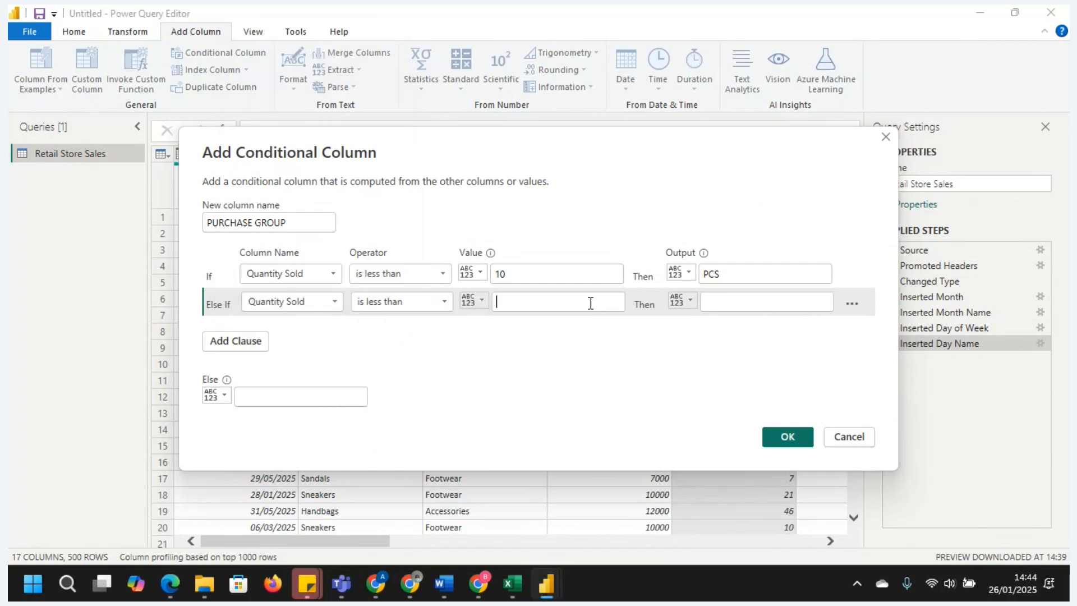
text(20)
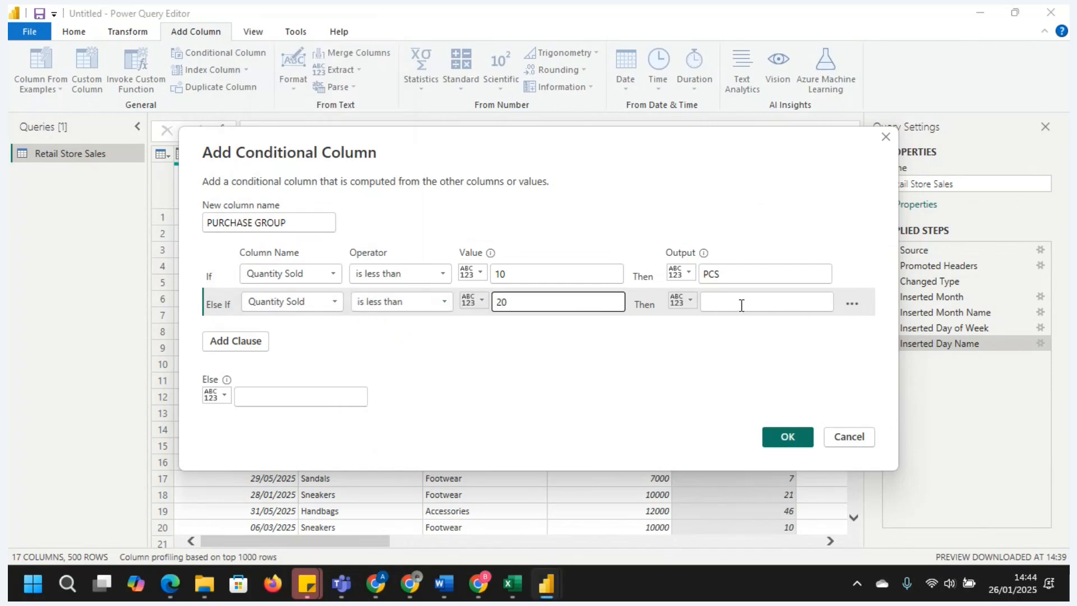
click(741, 305)
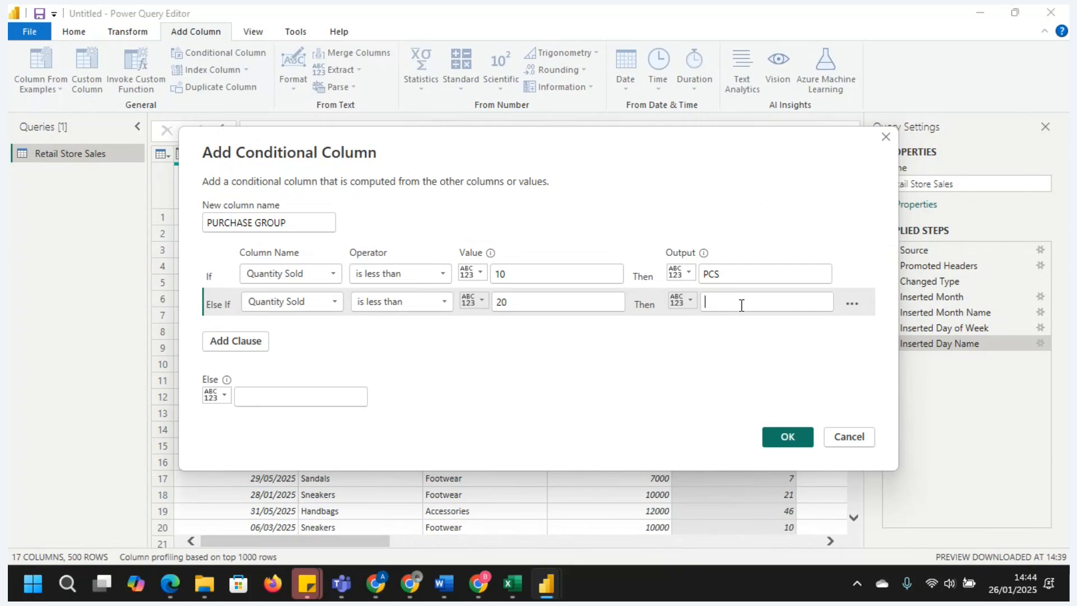
text(M)
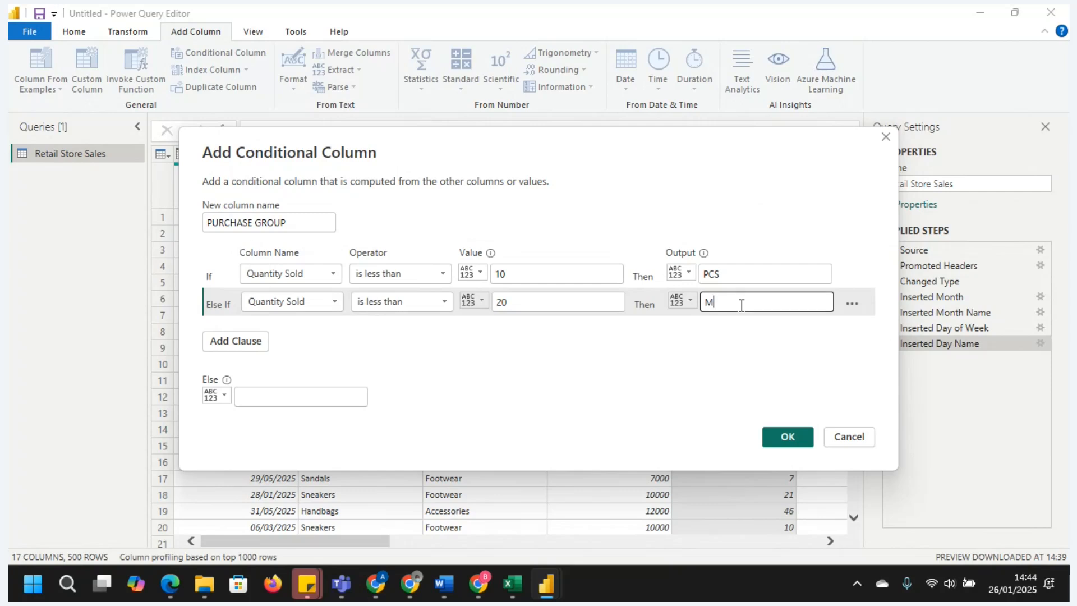
text(ED)
click(306, 394)
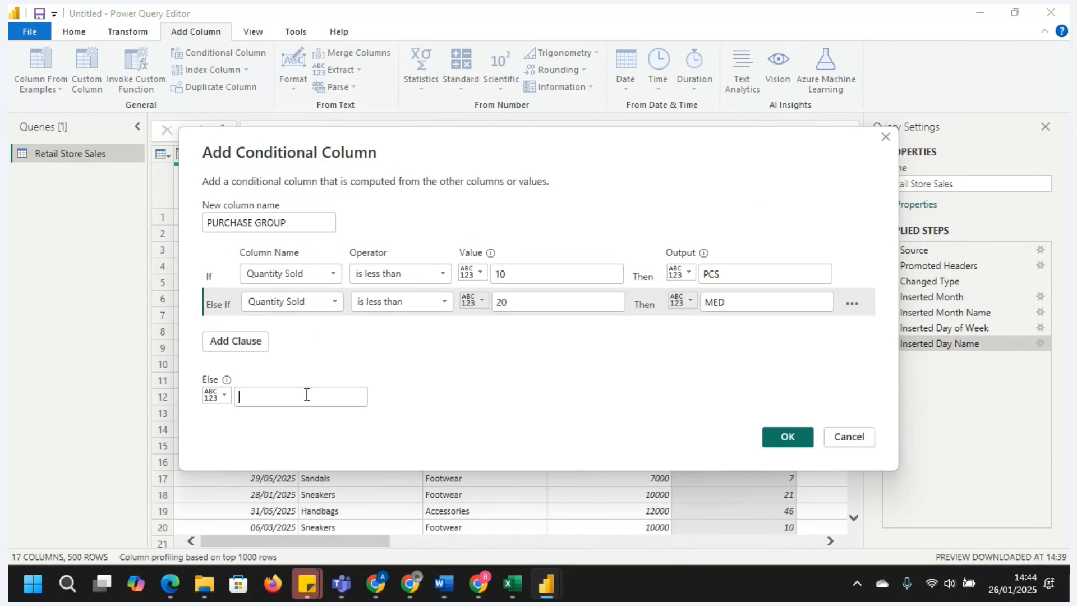
text(BU)
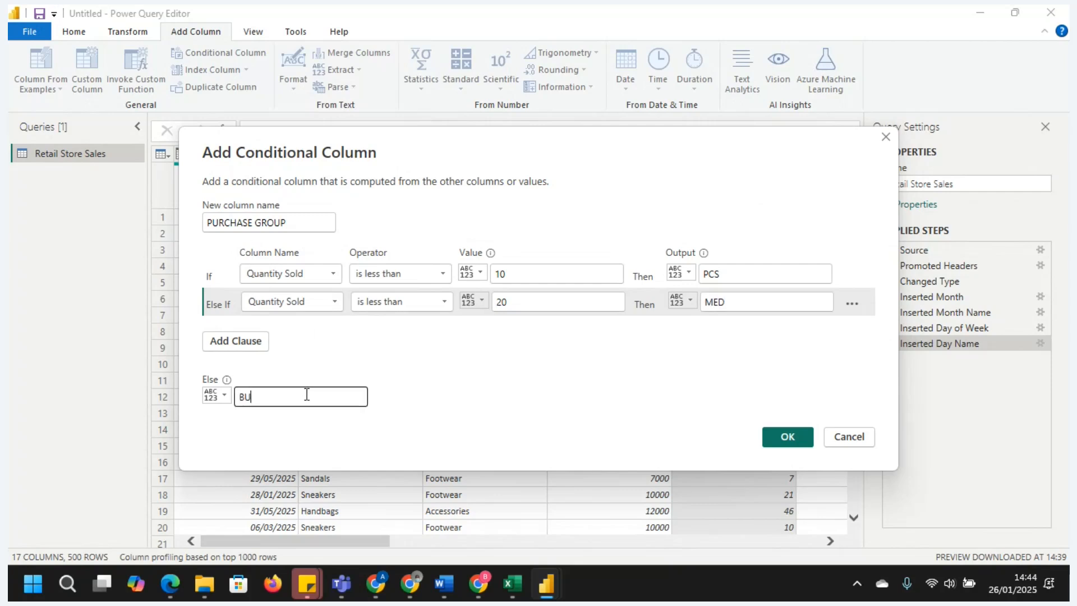
text(LK)
- Create the PURCHASE GROUP column and change its data type to Text
click(788, 437)
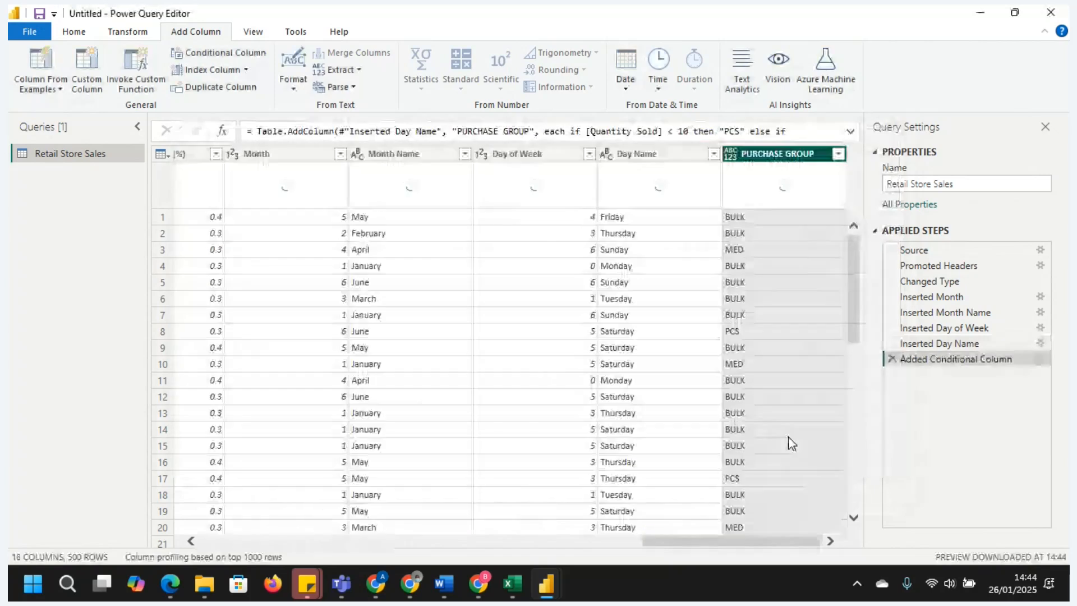
click(729, 156)
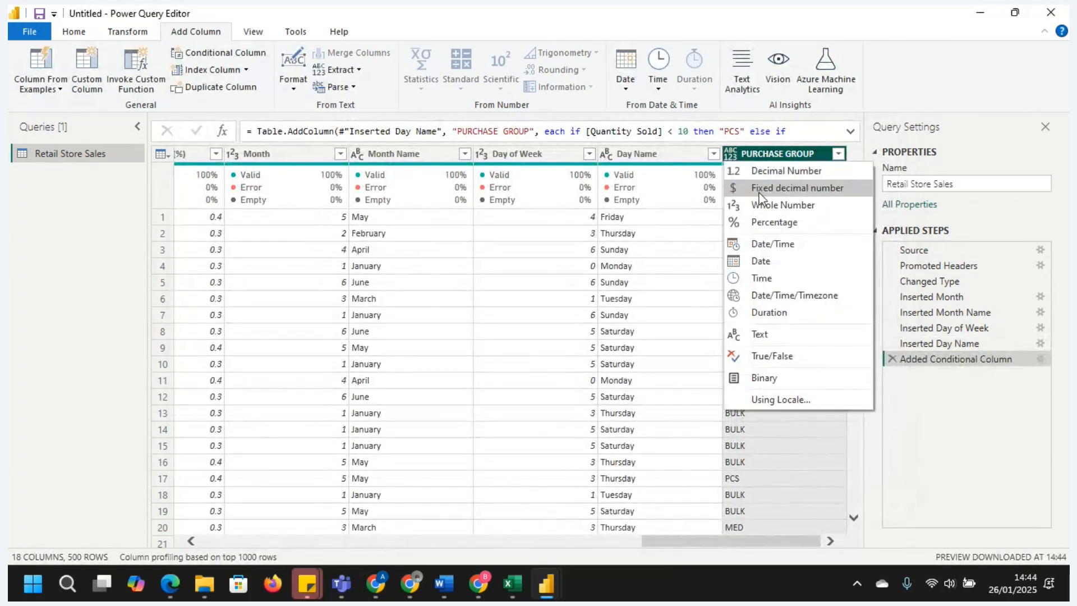
click(757, 334)
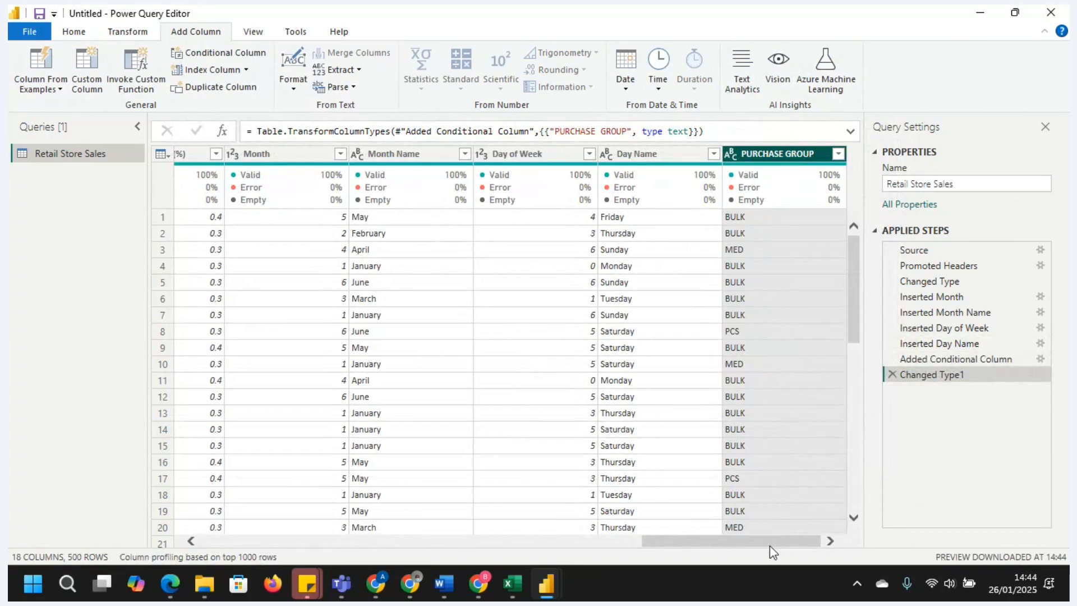
drag(769, 546, 453, 548)
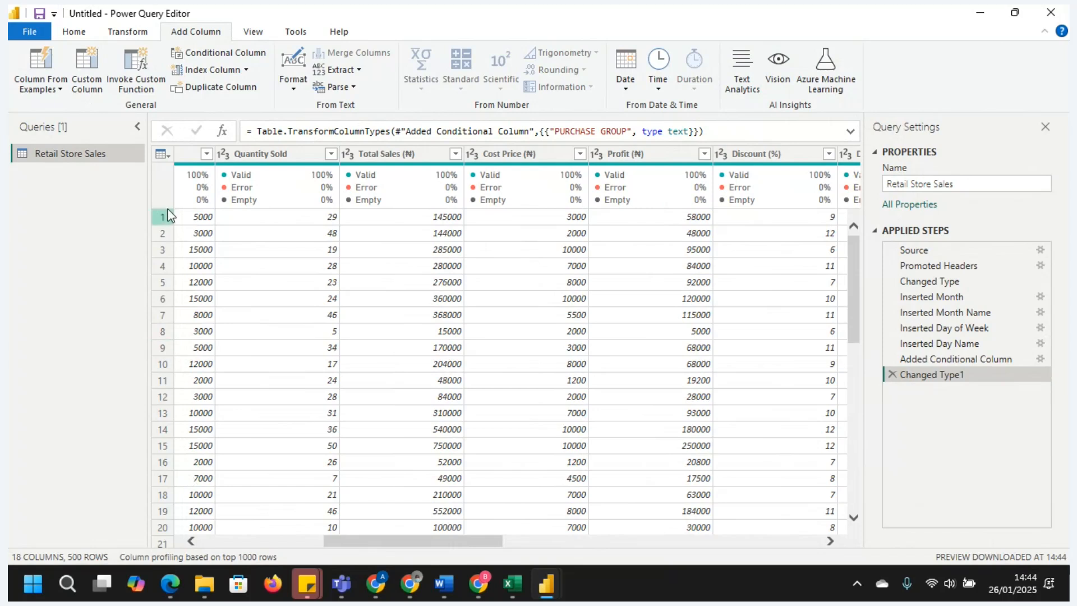
- Open the Close & Apply dropdown on Power Query Editor's Home tab
click(89, 33)
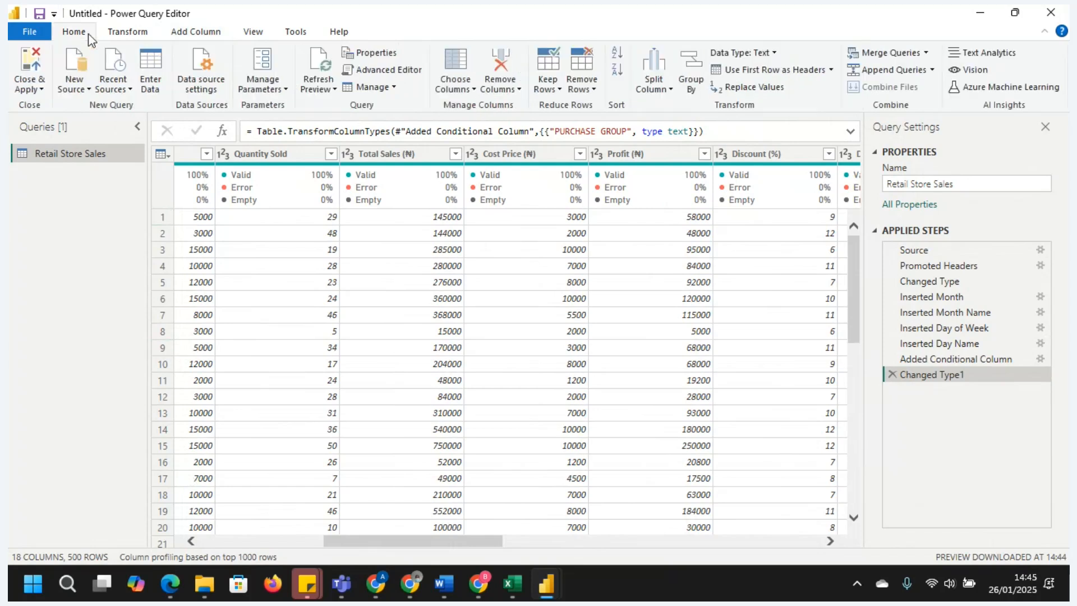
click(41, 90)
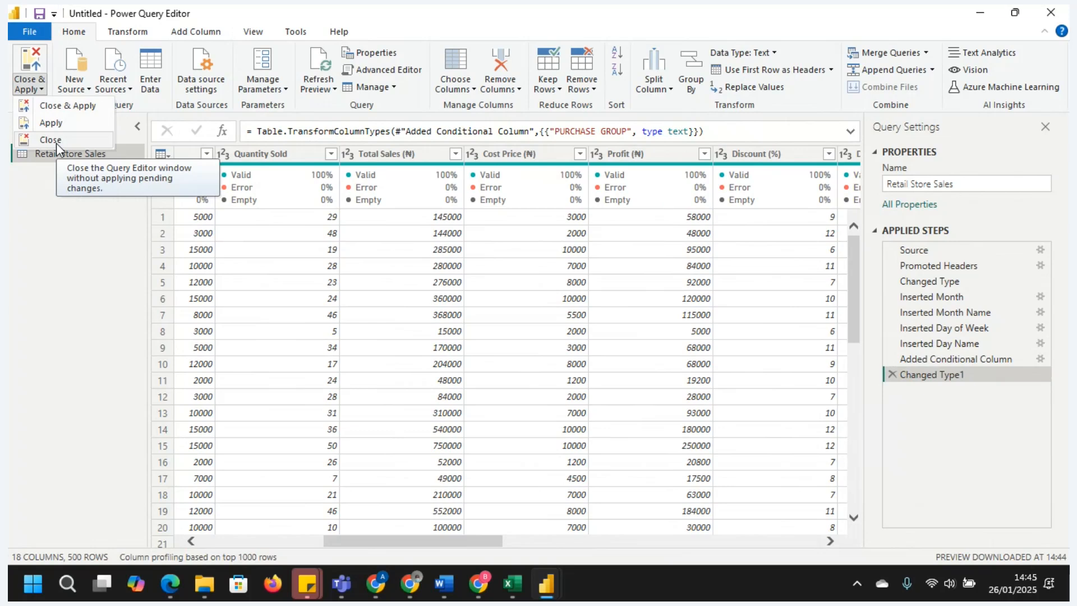
- Close & Apply the Retail Store Sales query edits and return to Power BI Desktop
click(80, 106)
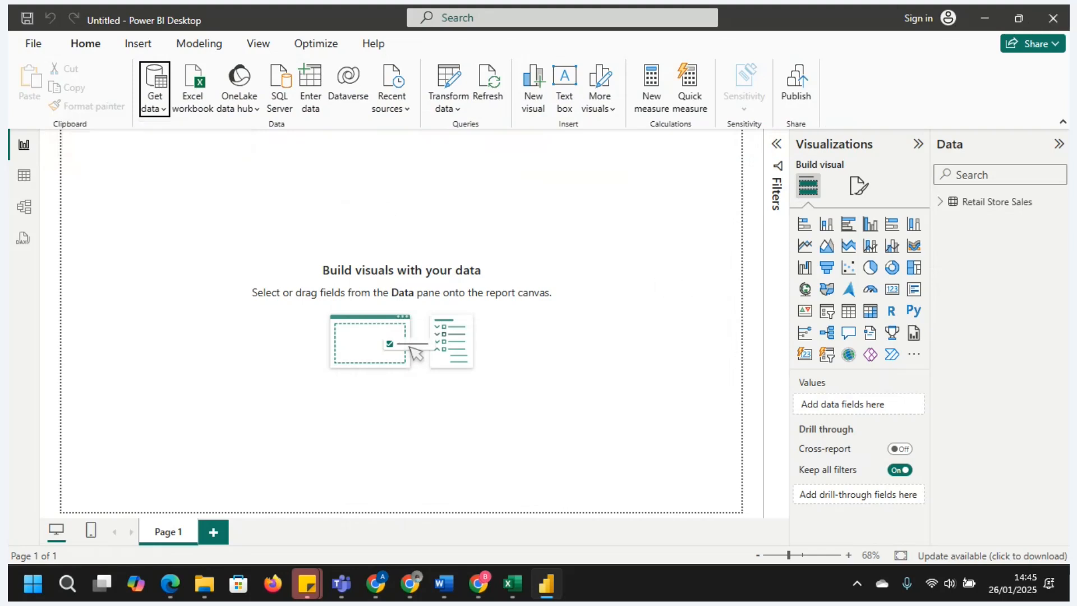
key(alt+Tab)
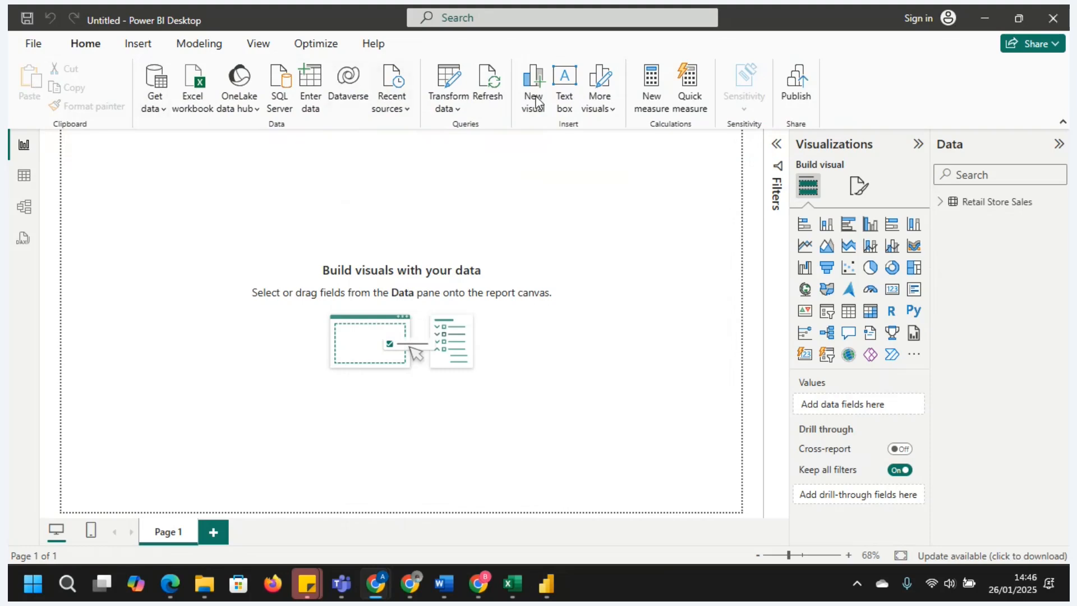
click(93, 52)
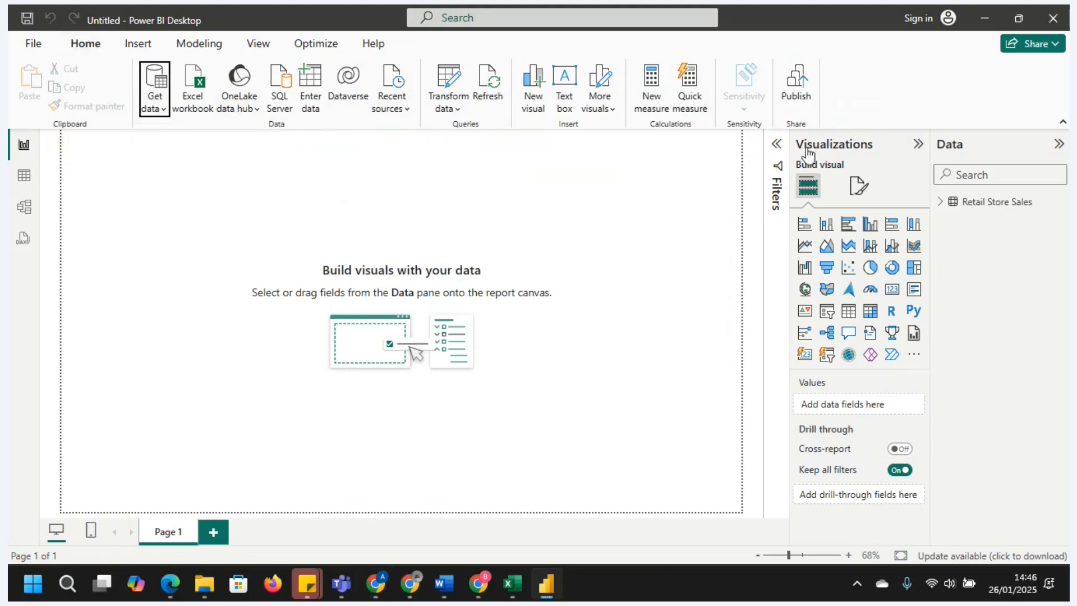
- Browse the Insert, Modeling, View, Optimize and Help ribbon tabs
click(140, 45)
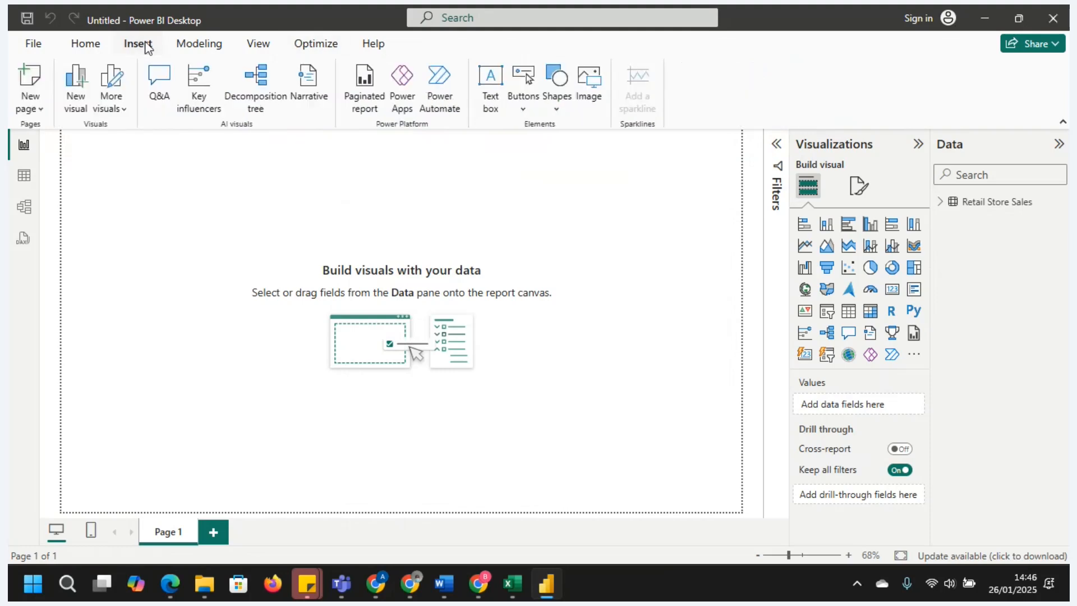
click(196, 46)
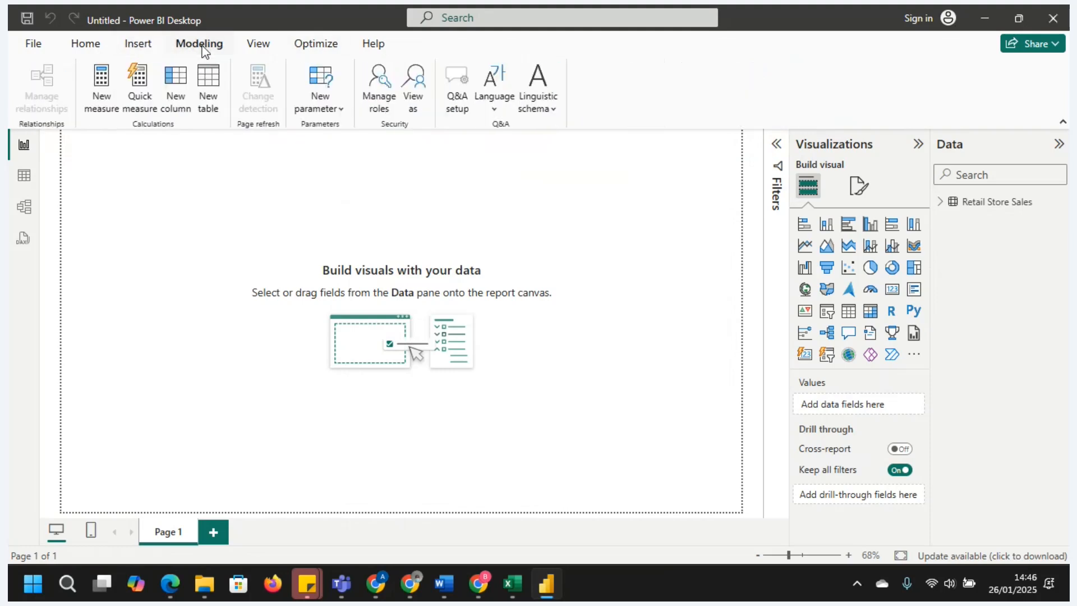
click(258, 48)
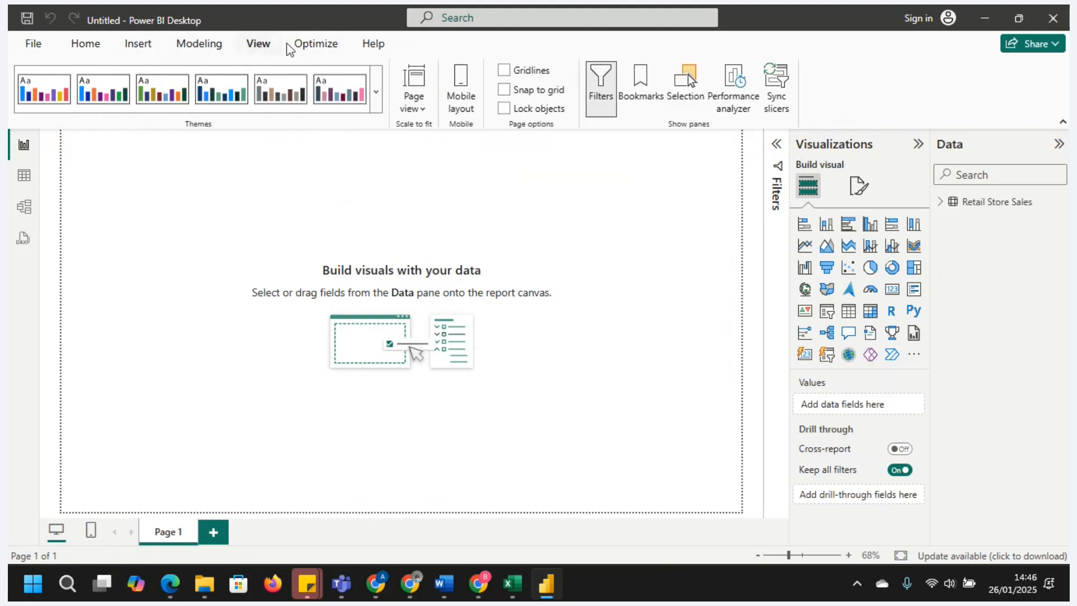
click(317, 48)
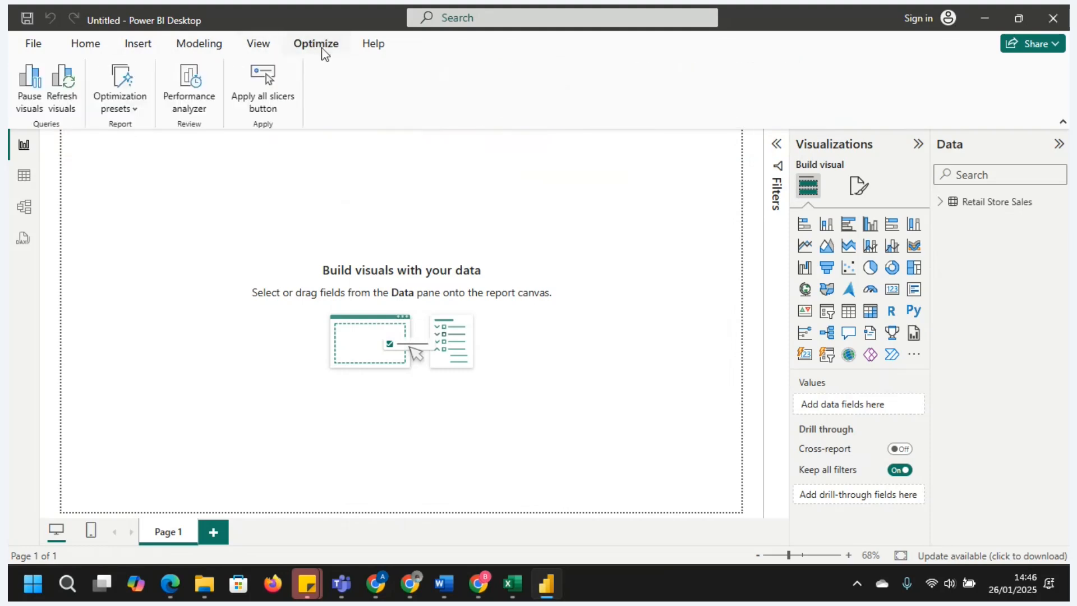
click(381, 48)
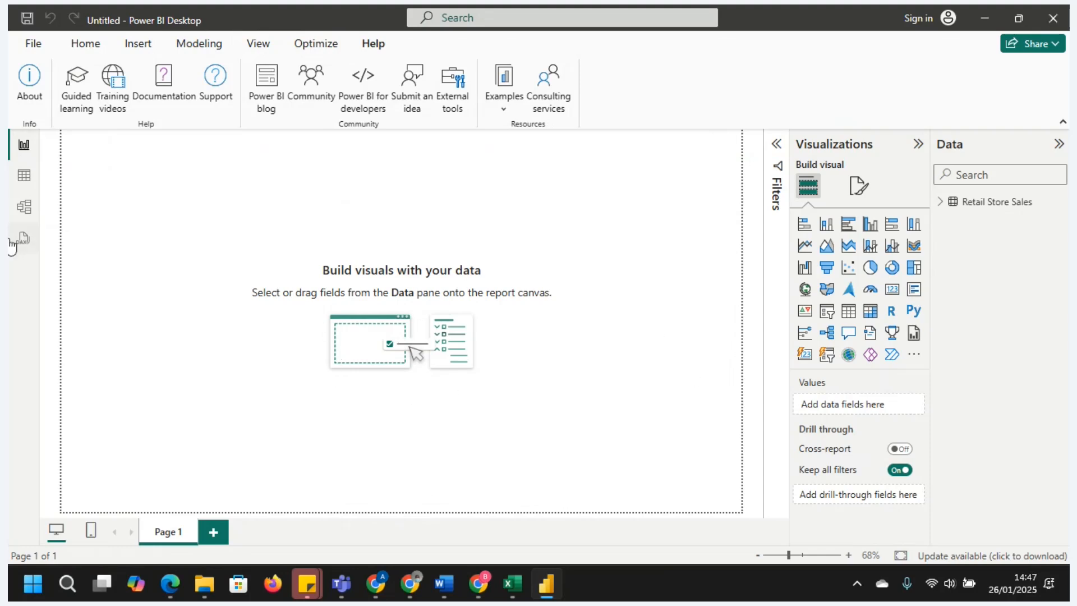
click(24, 177)
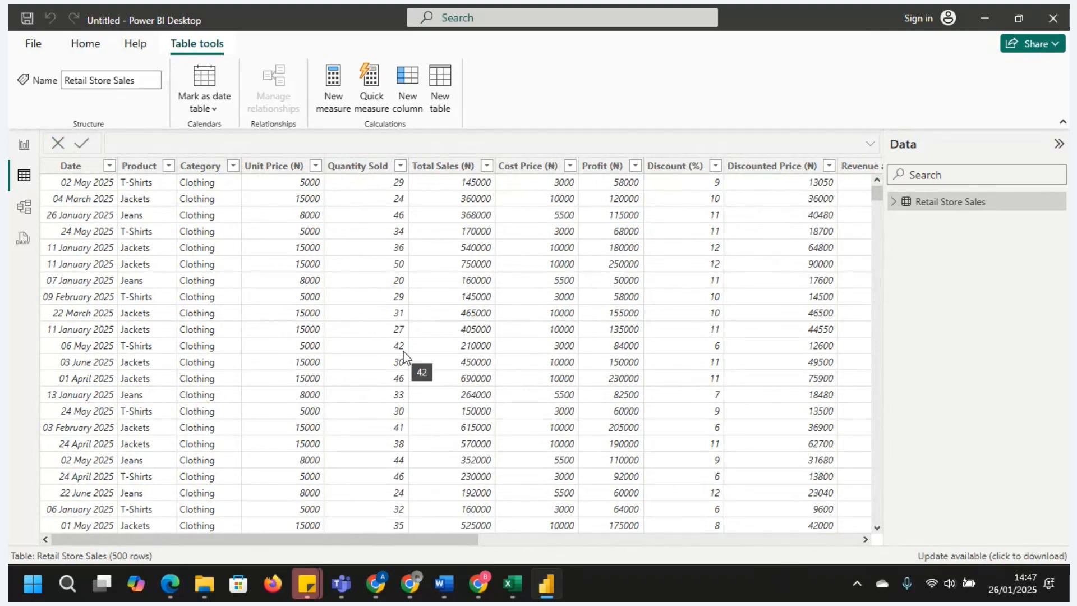
click(30, 212)
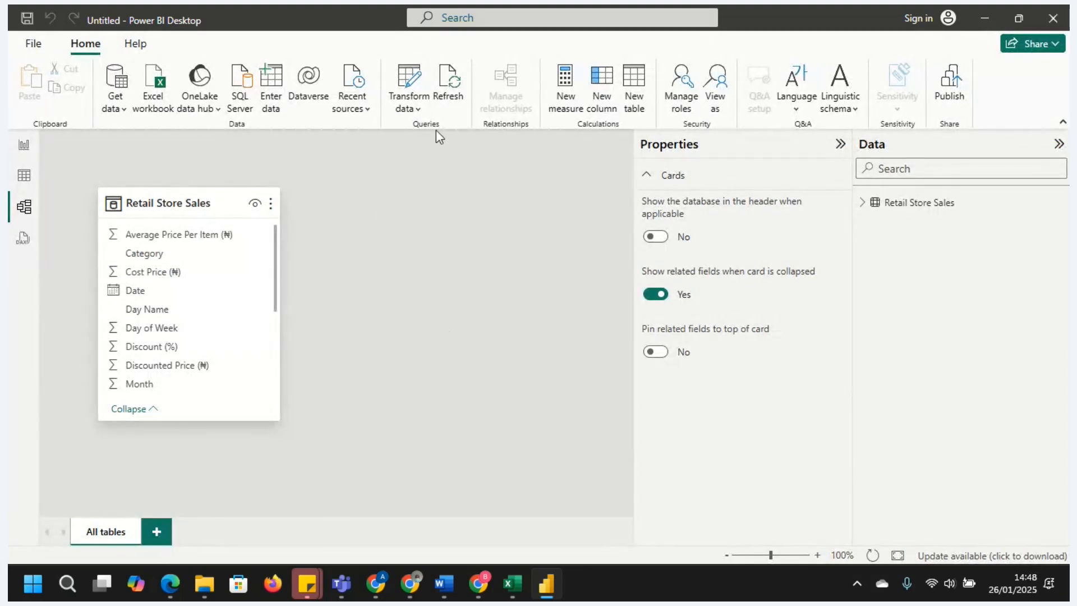
click(23, 239)
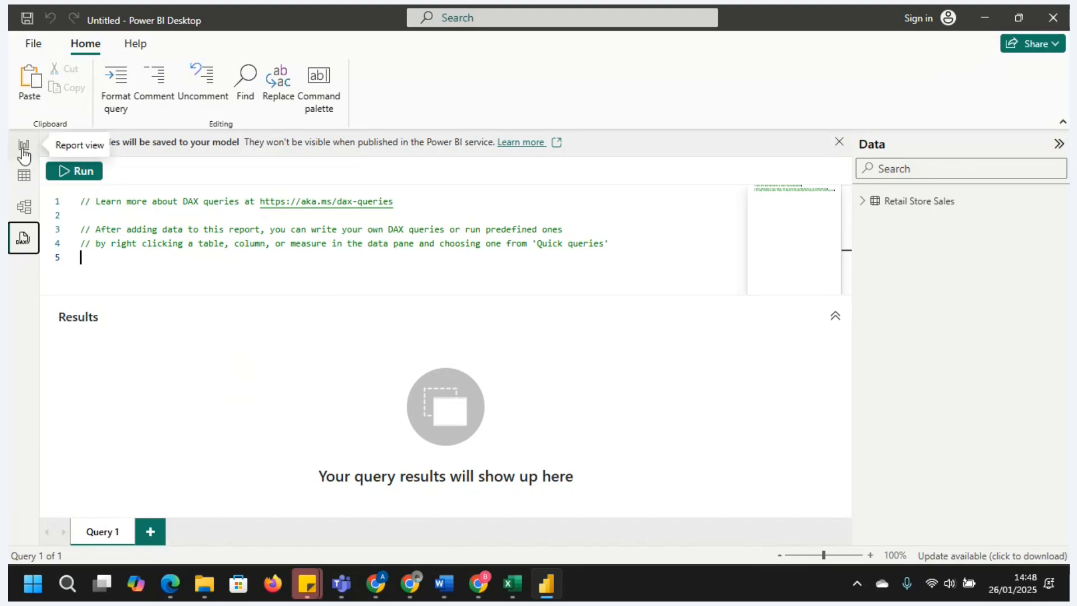
click(24, 206)
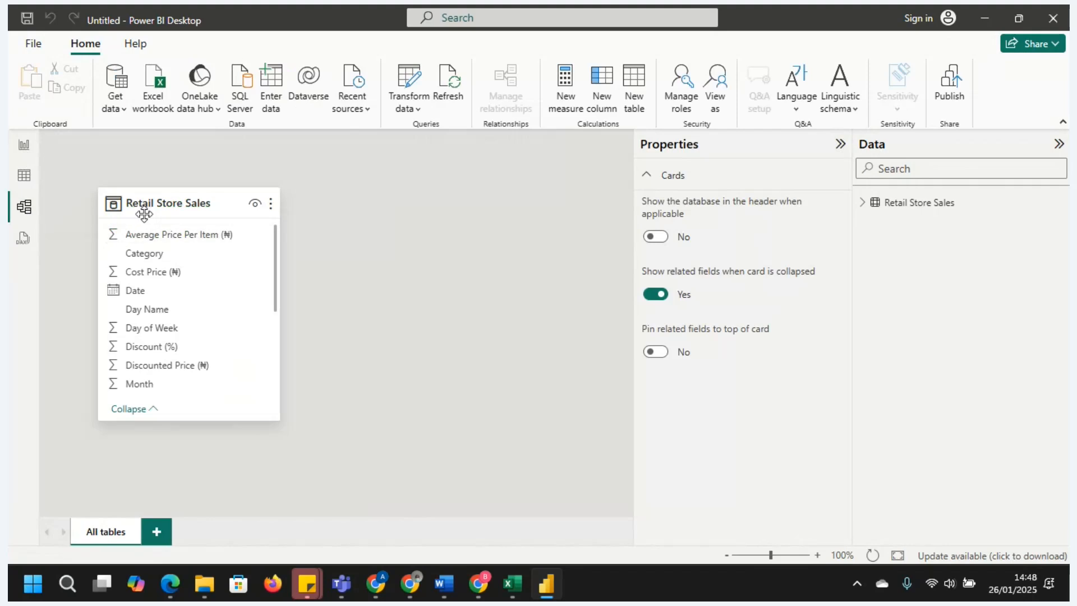
click(27, 177)
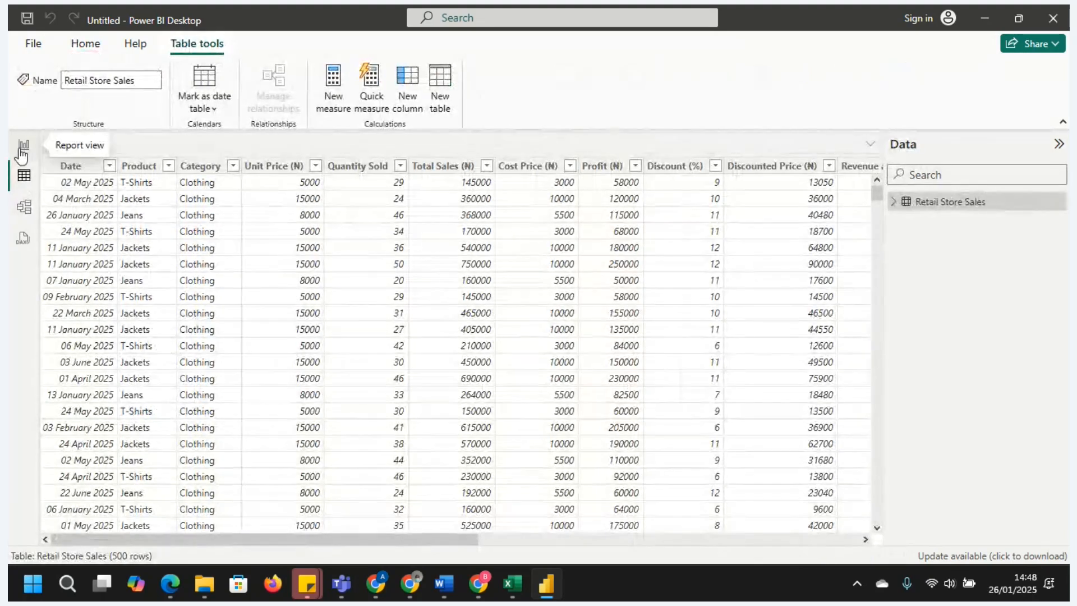
click(23, 147)
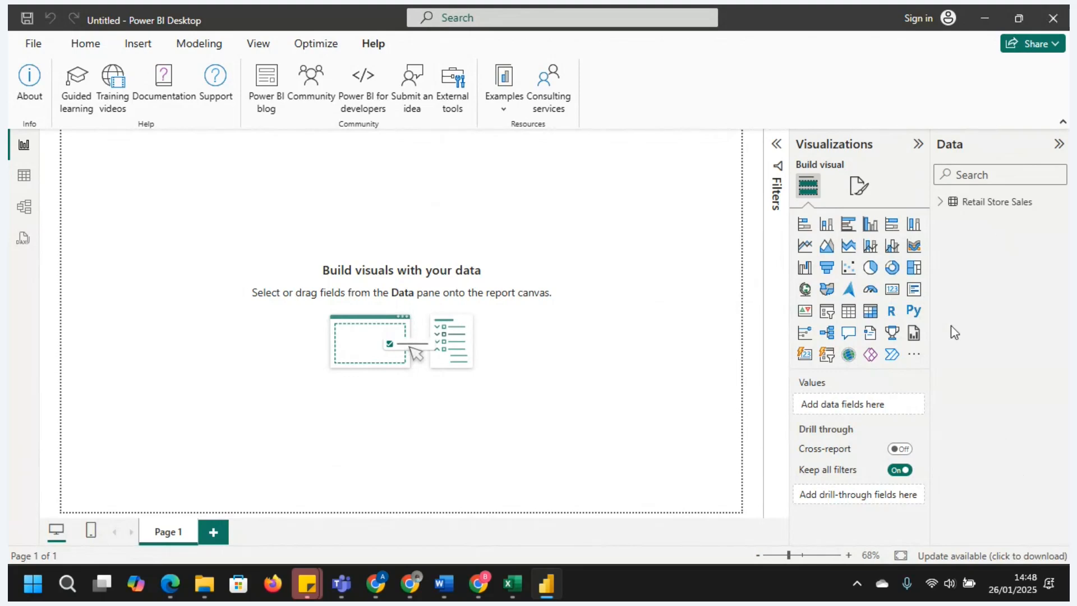
- Peek at Retail Store Sales fields and page format options, then expand the Filters pane
click(939, 205)
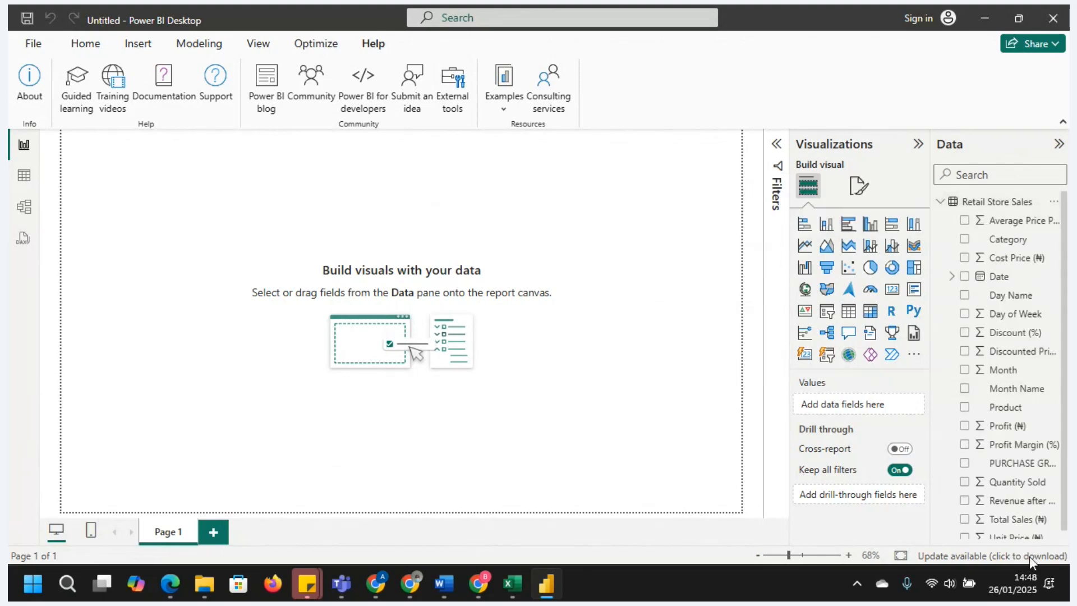
click(941, 203)
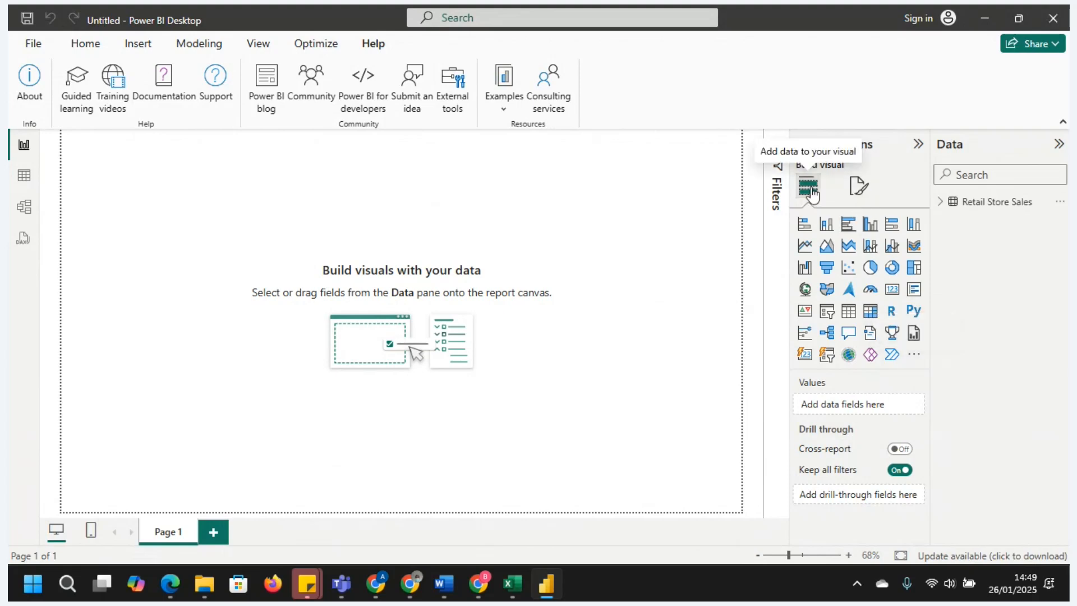
click(855, 189)
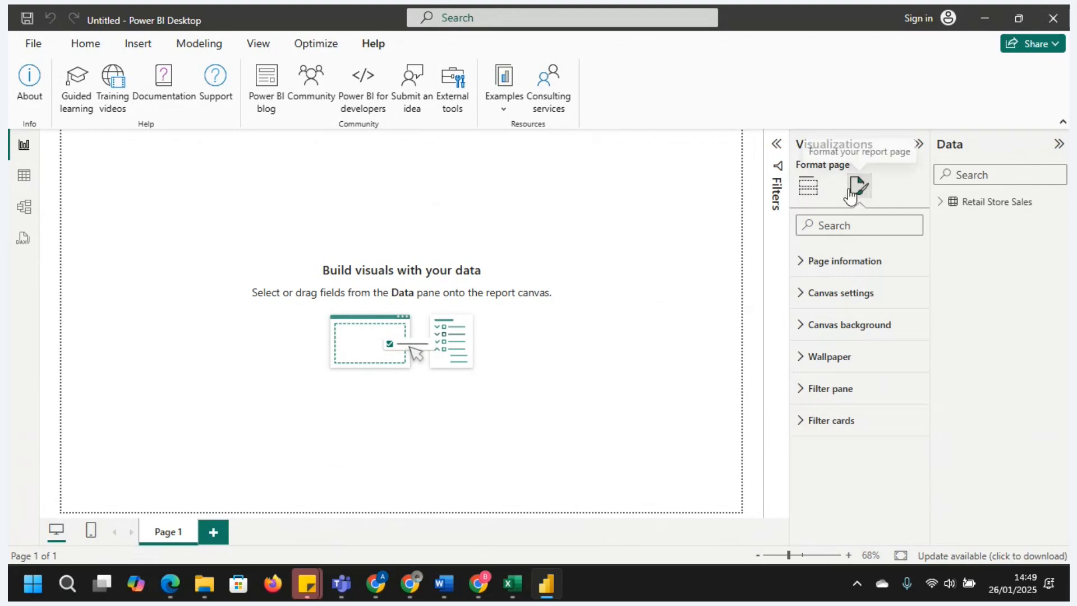
click(818, 192)
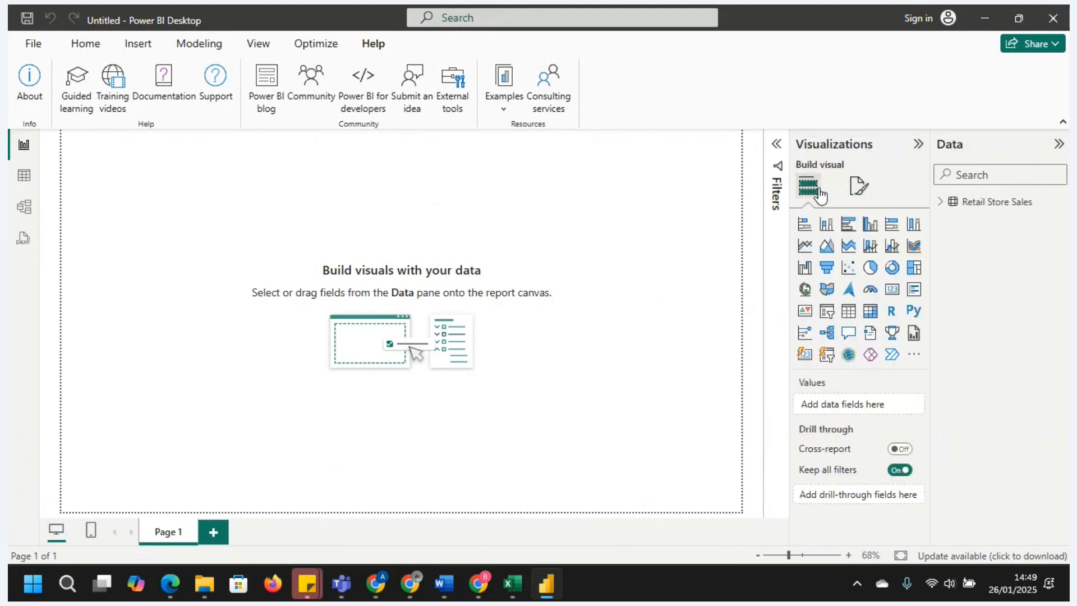
click(862, 192)
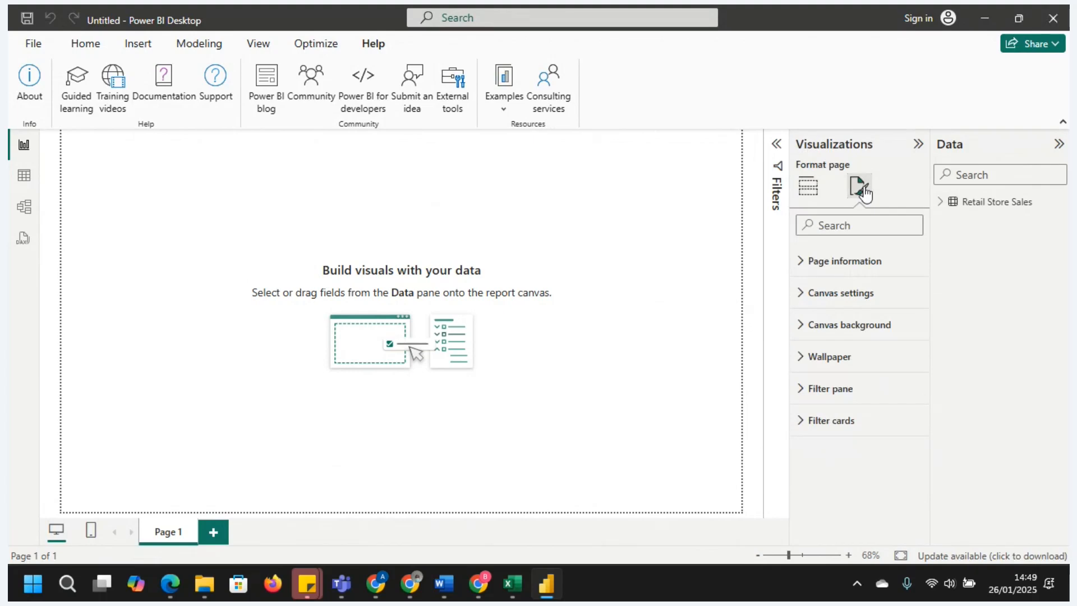
click(775, 147)
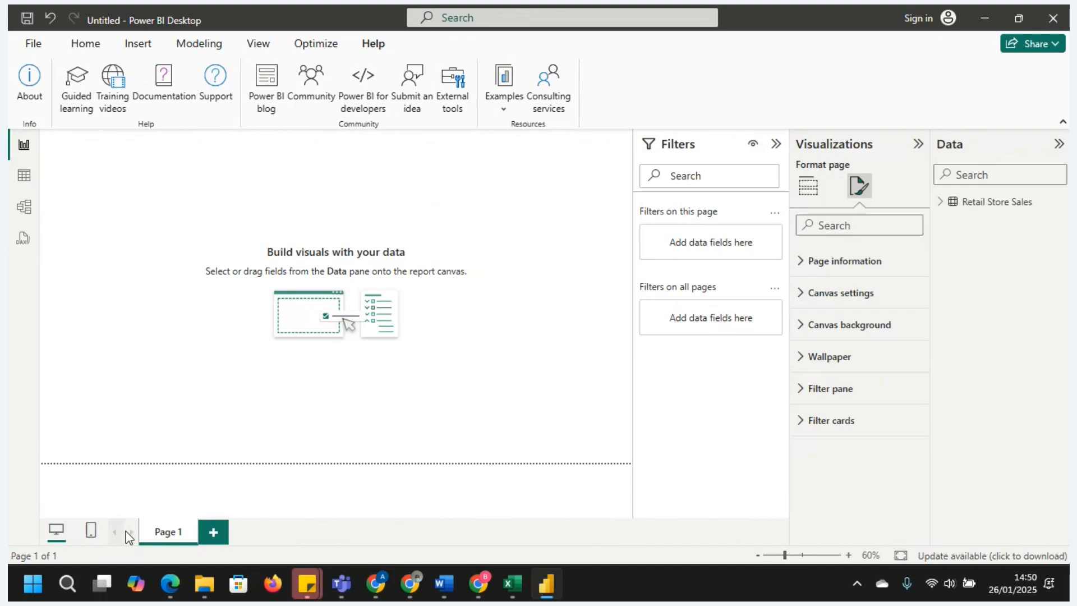
- Add a second page, Page 2, then delete it again
click(214, 534)
click(181, 537)
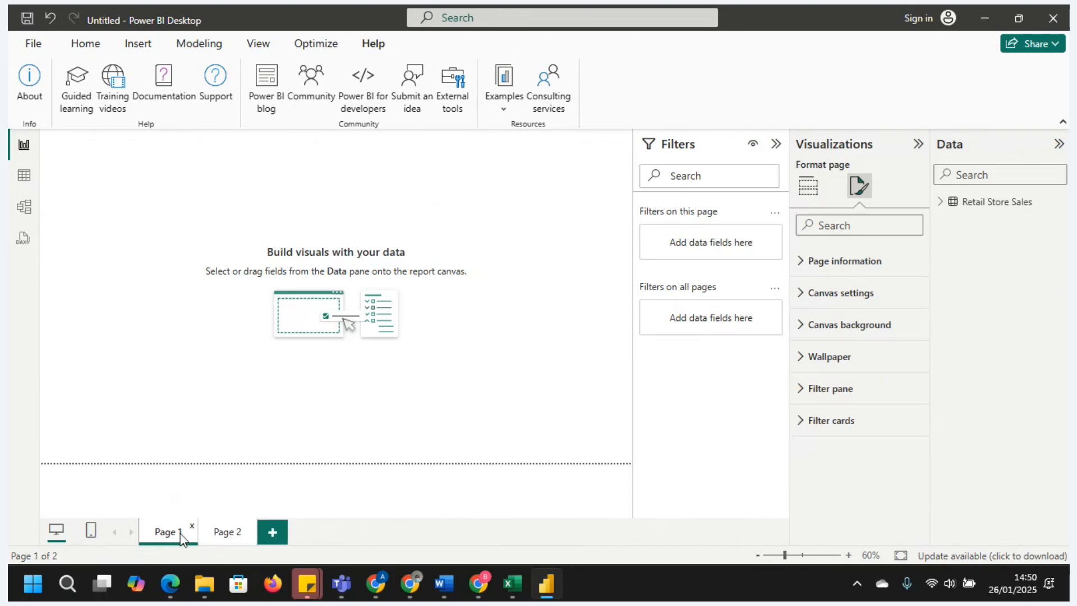
click(225, 534)
click(252, 528)
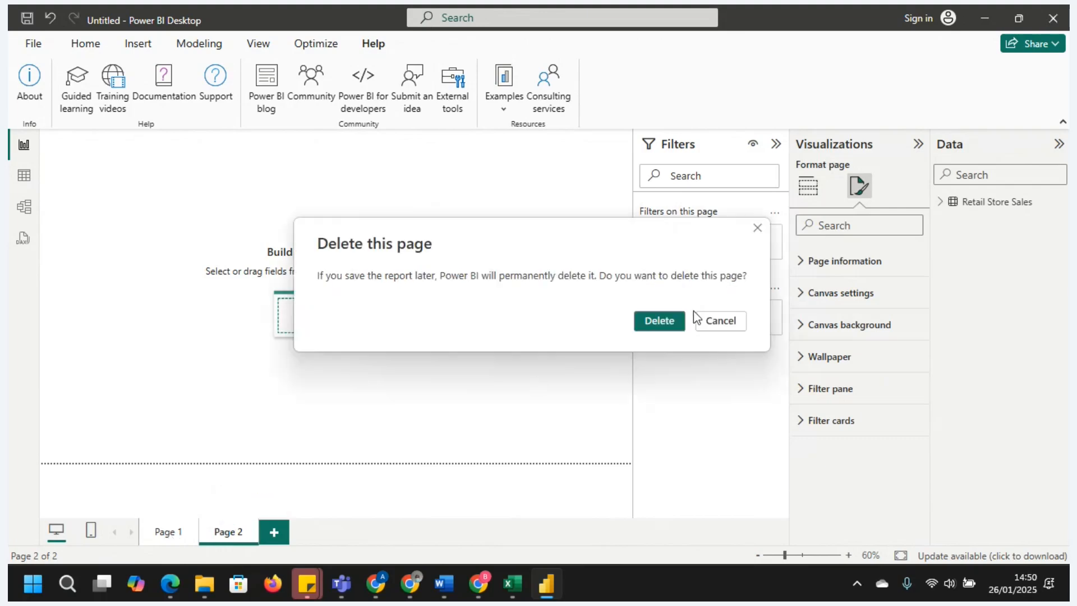
click(668, 330)
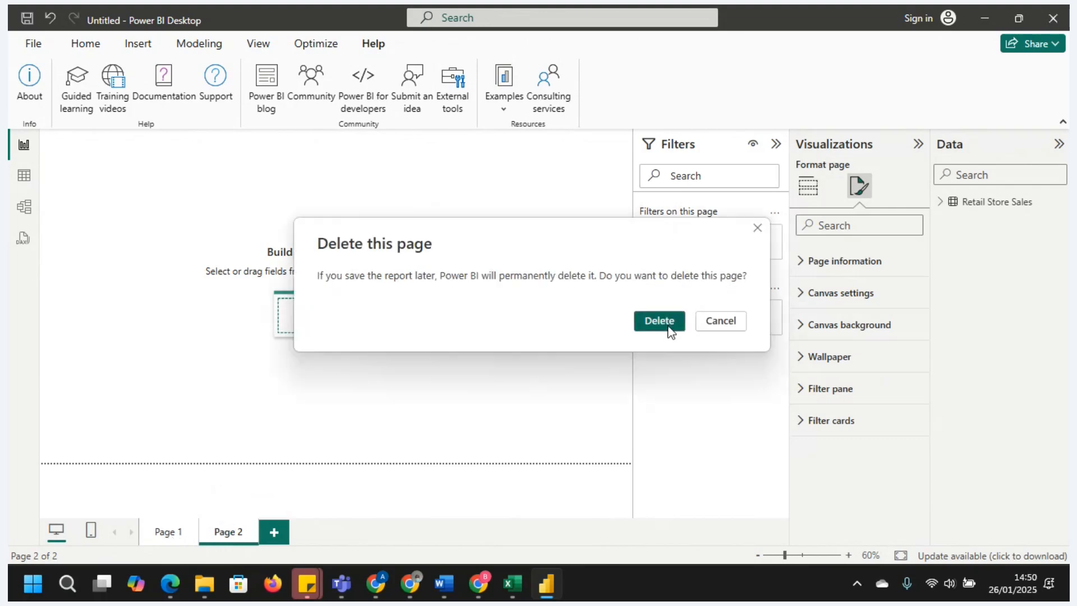
- Rename Page 1 to 'SALES'
right_click(169, 531)
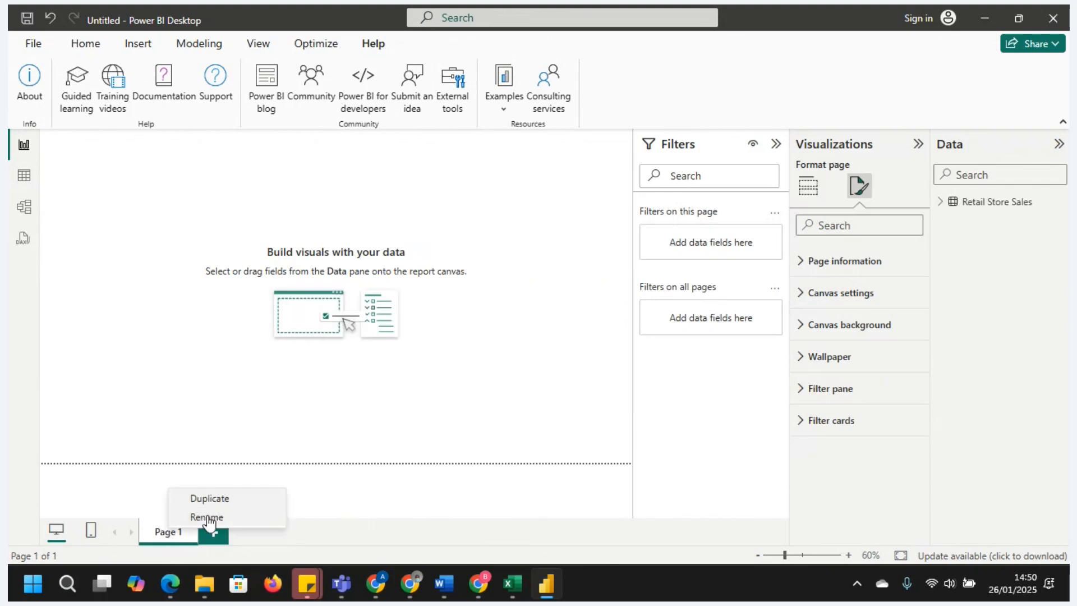
click(207, 515)
text(SALES)
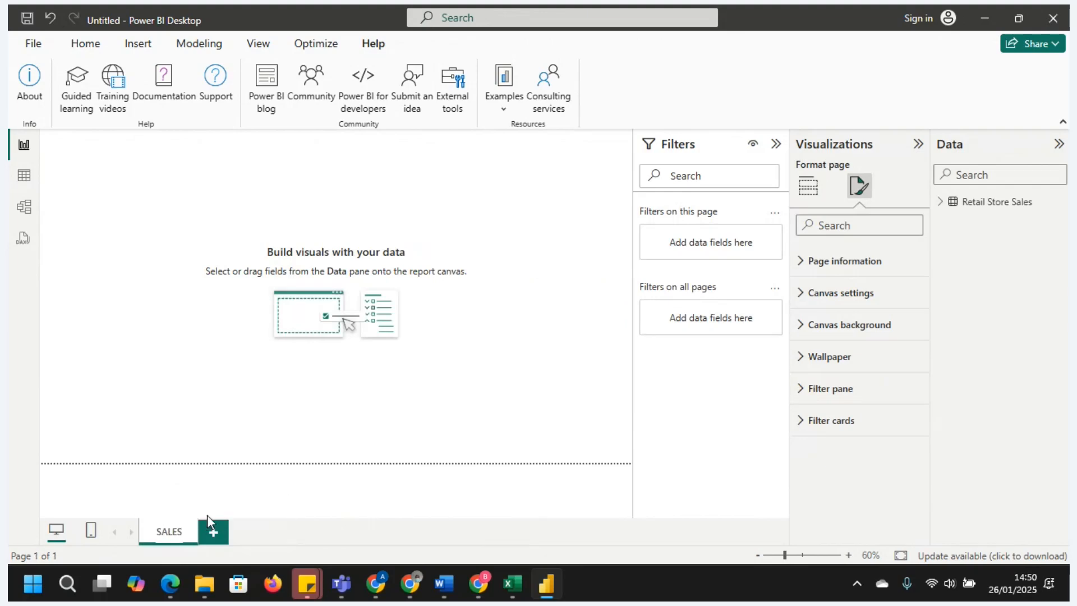
click(228, 416)
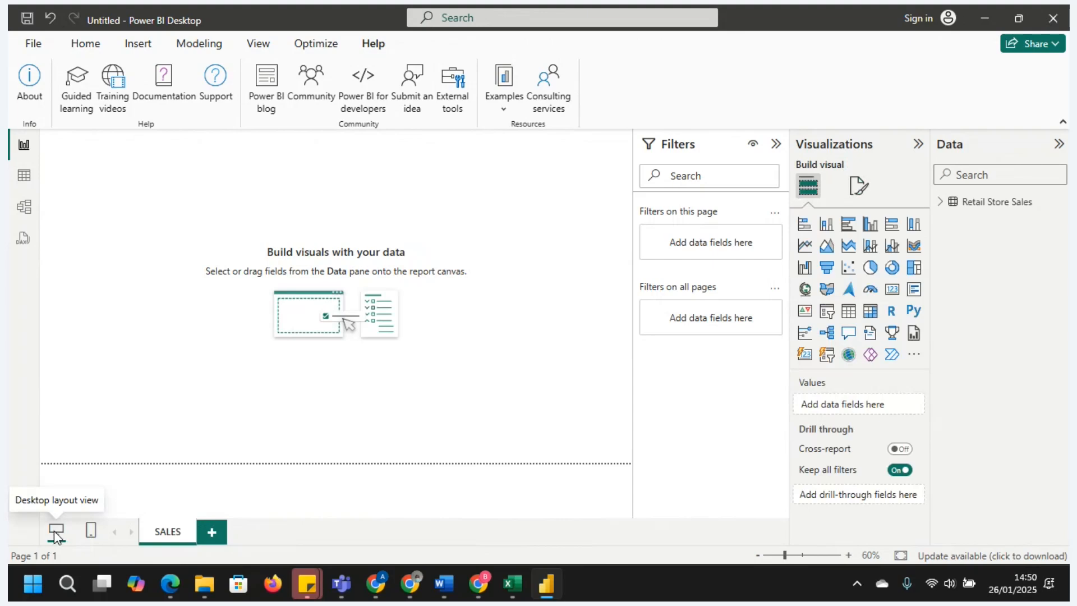
- Preview the mobile layout, switch back to desktop layout, and expand Retail Store Sales fields
click(92, 530)
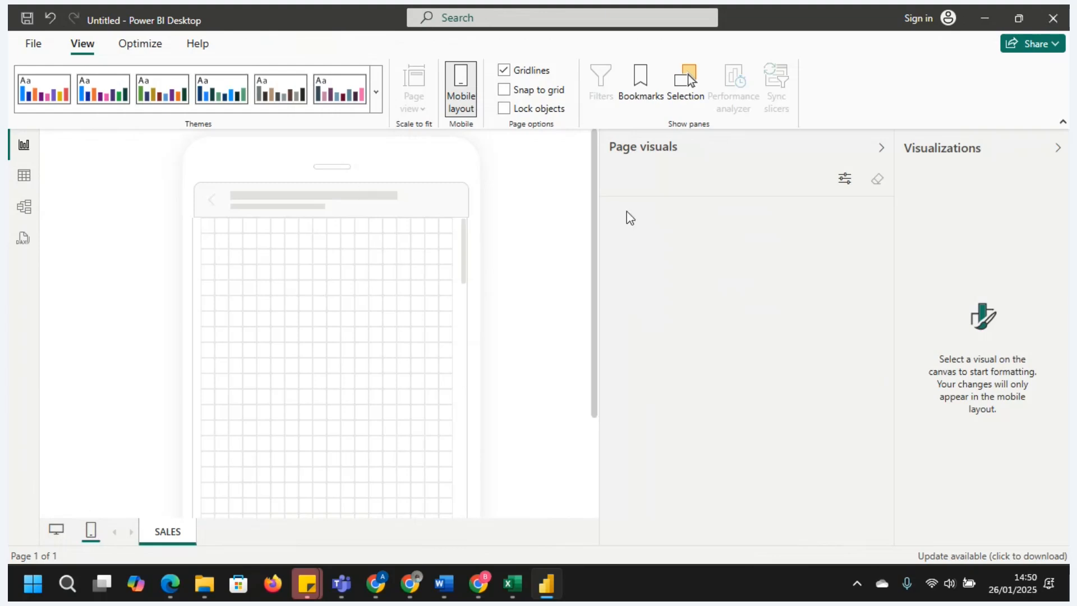
click(884, 149)
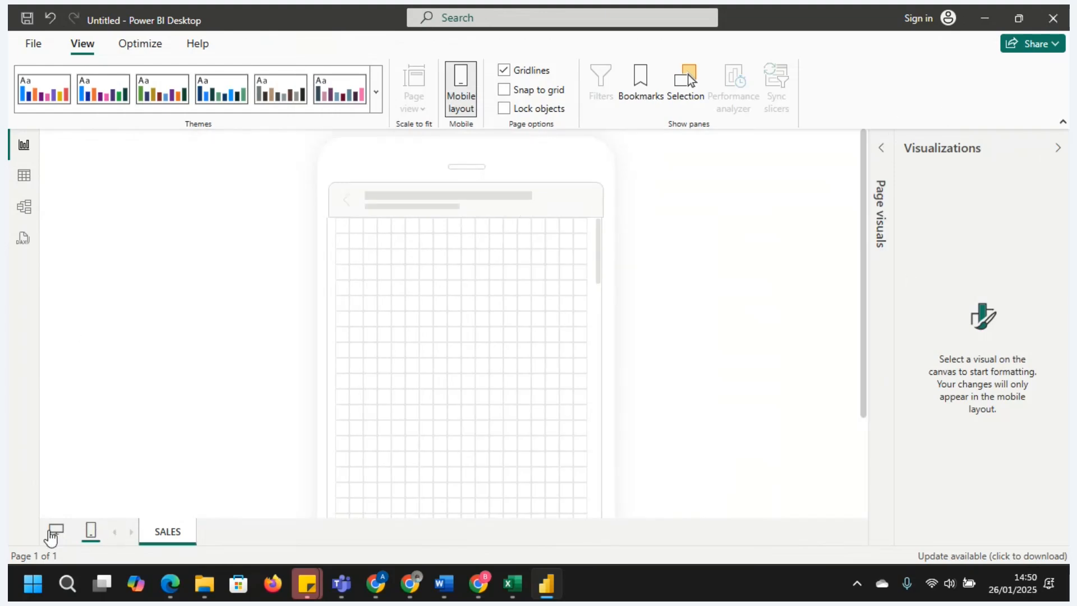
click(53, 537)
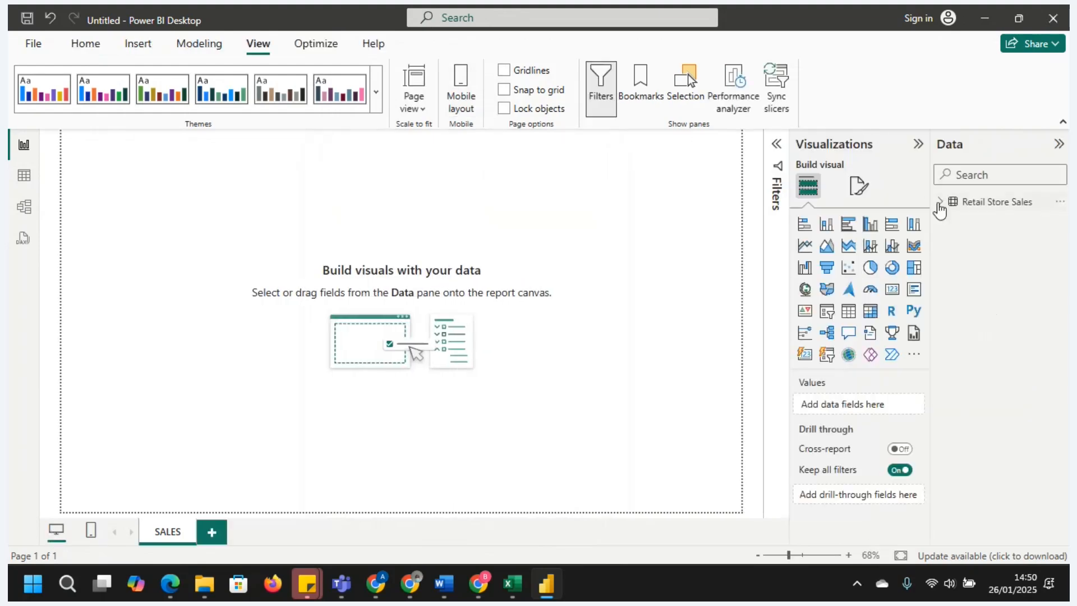
click(939, 203)
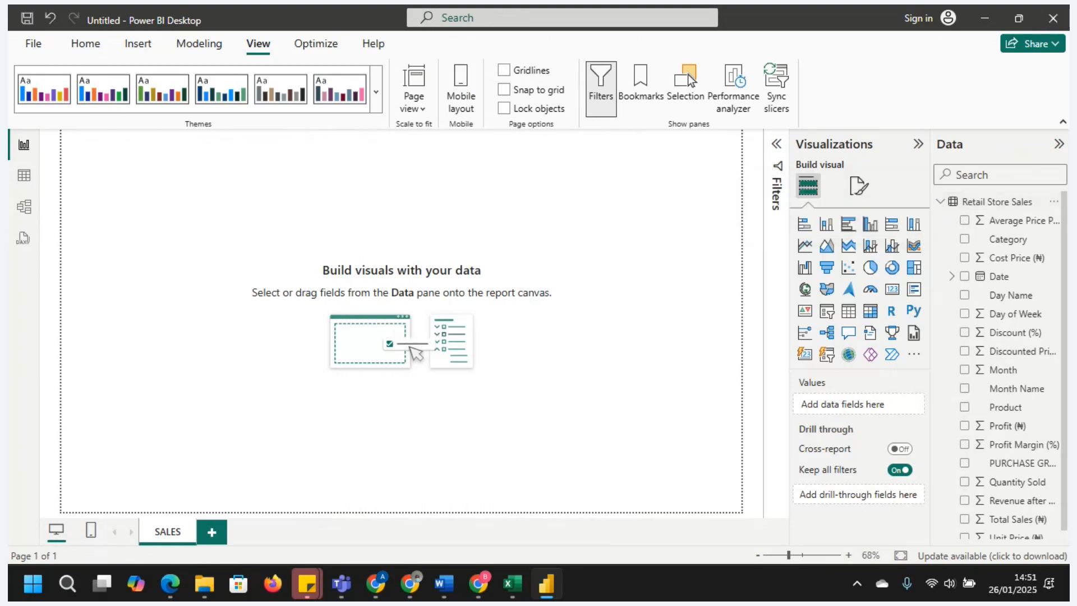
key(alt+Tab)
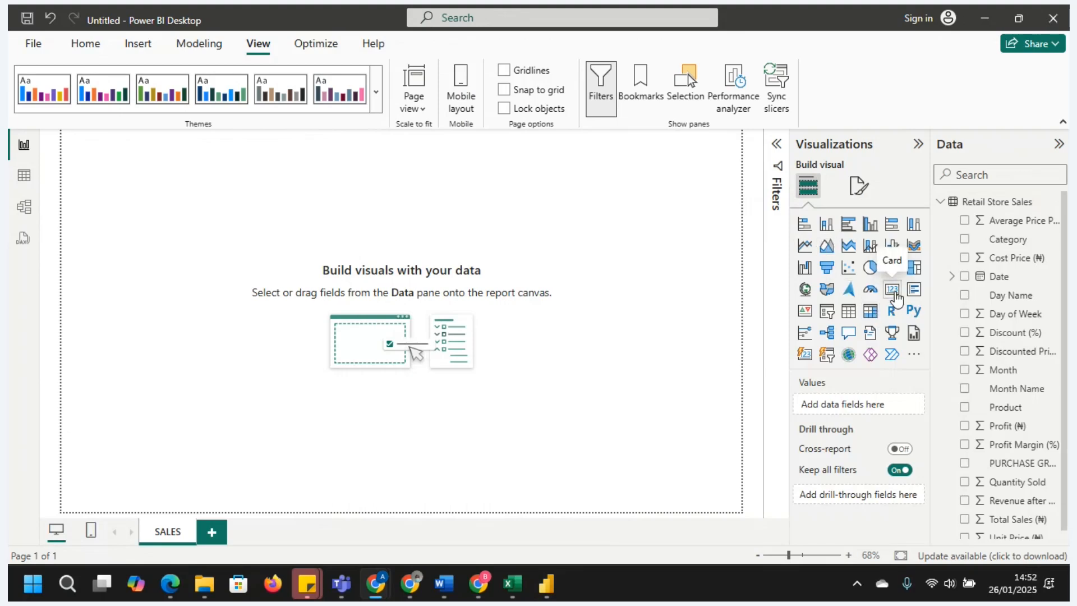
- Add a card with Total Sales (₦), showing 110M, and shrink it at the top-left
click(892, 291)
click(893, 293)
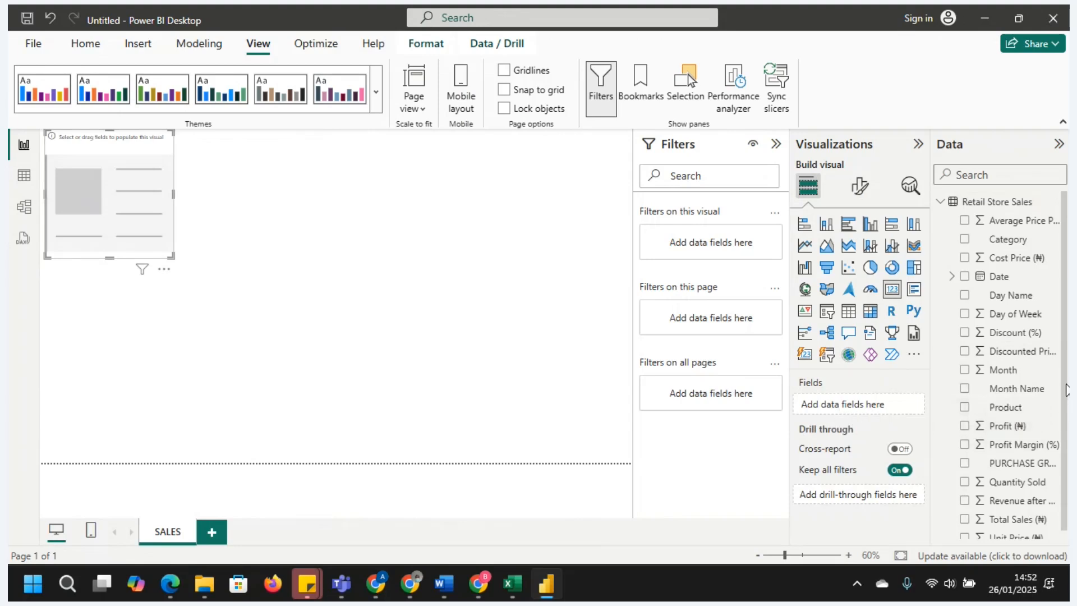
scroll(1066, 388, down, 1)
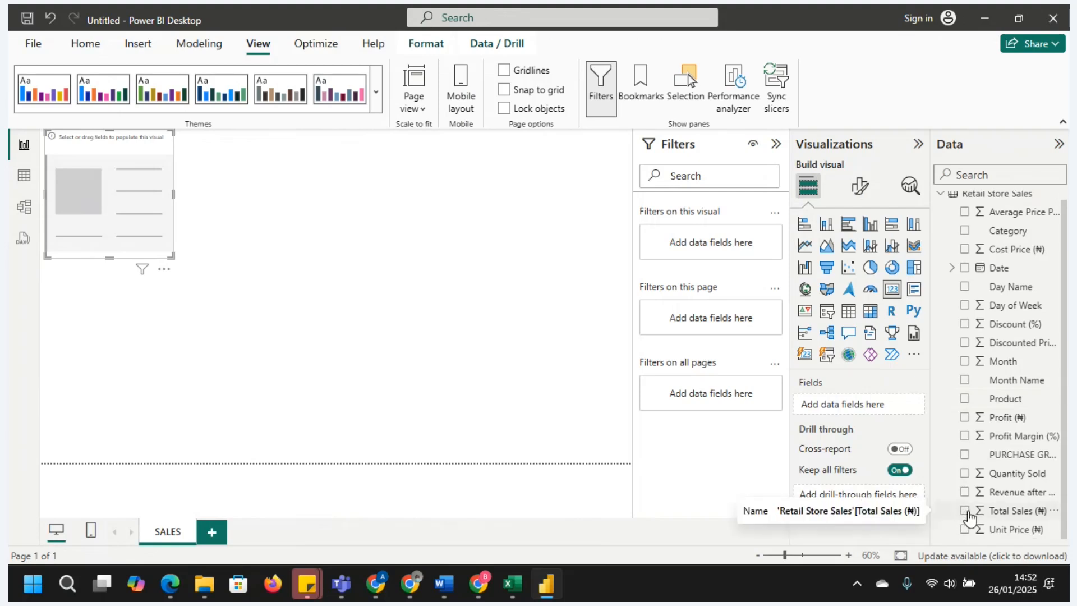
drag(993, 512, 121, 211)
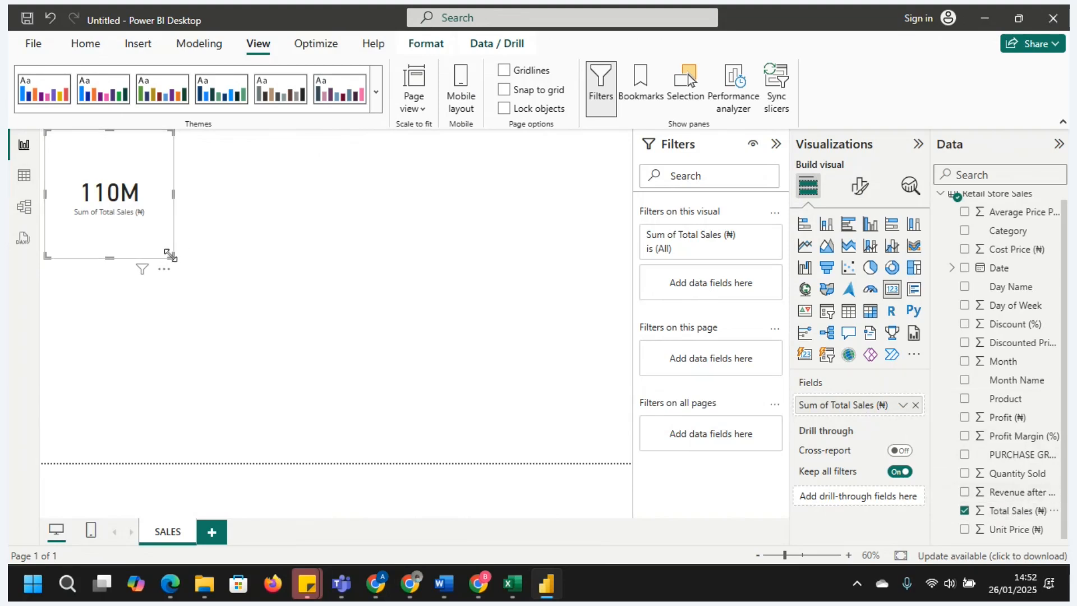
drag(170, 255, 133, 214)
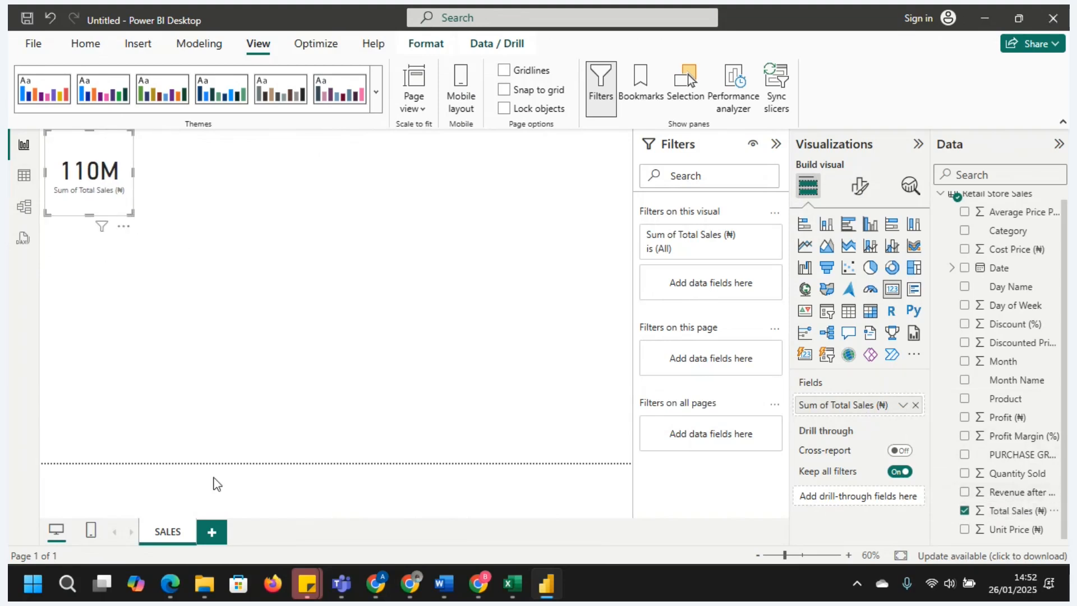
- Glance at the Excel sales dashboard for reference, then minimize Excel
mouse_move(515, 594)
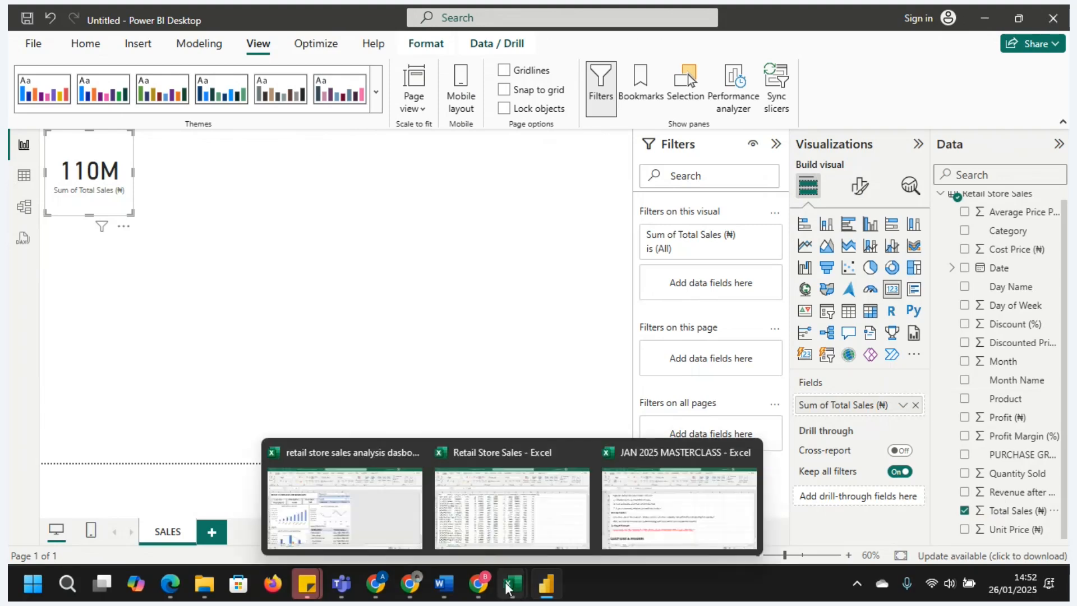
click(358, 503)
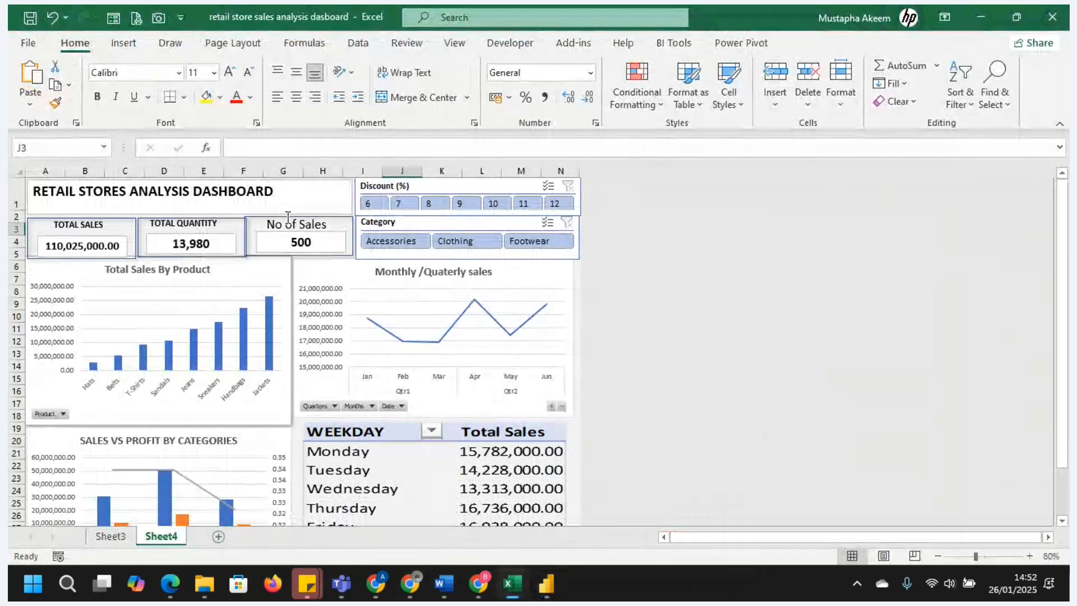
click(978, 17)
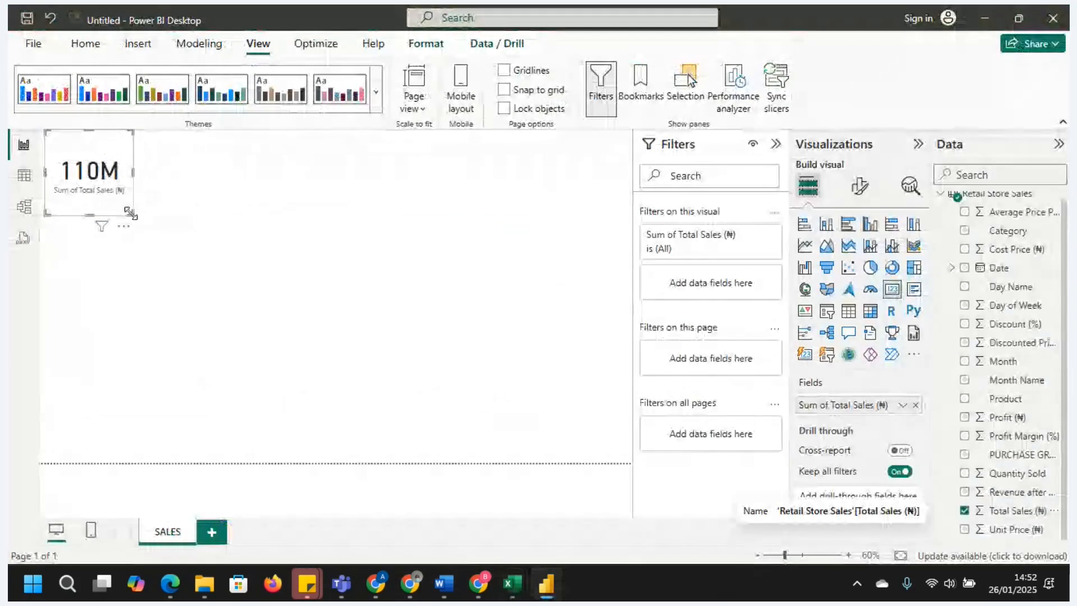
- Make the 110M card wider and shorter and nudge it slightly lower
drag(132, 212, 138, 203)
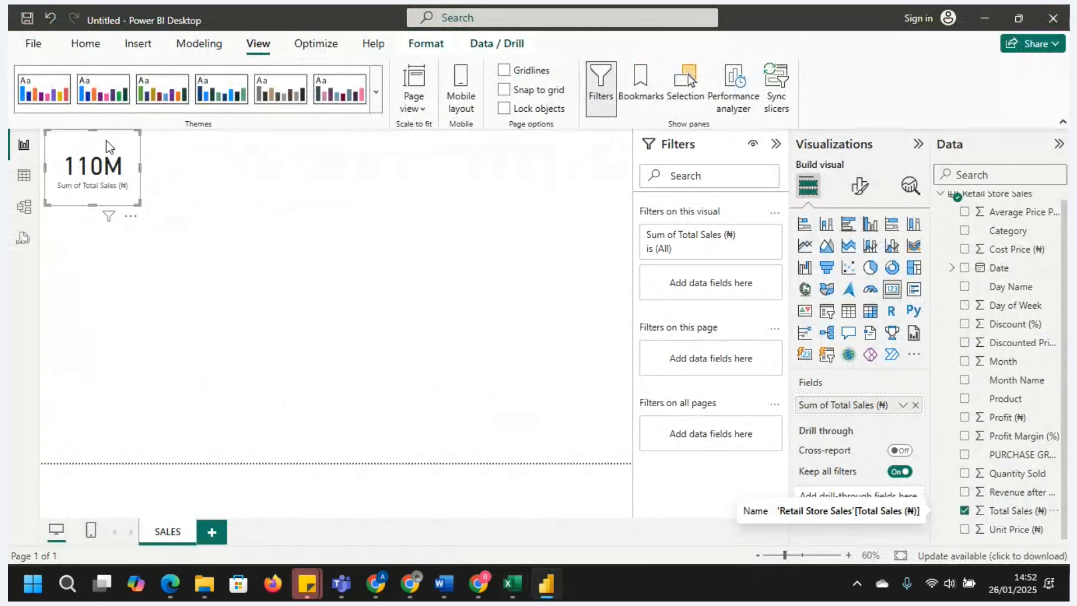
drag(110, 152, 105, 178)
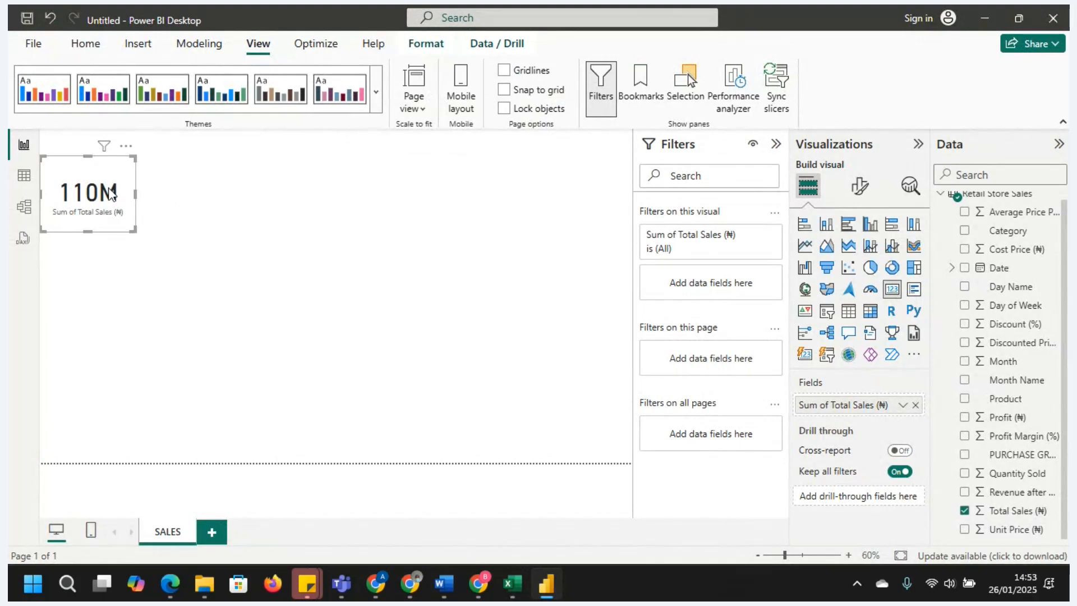
click(208, 203)
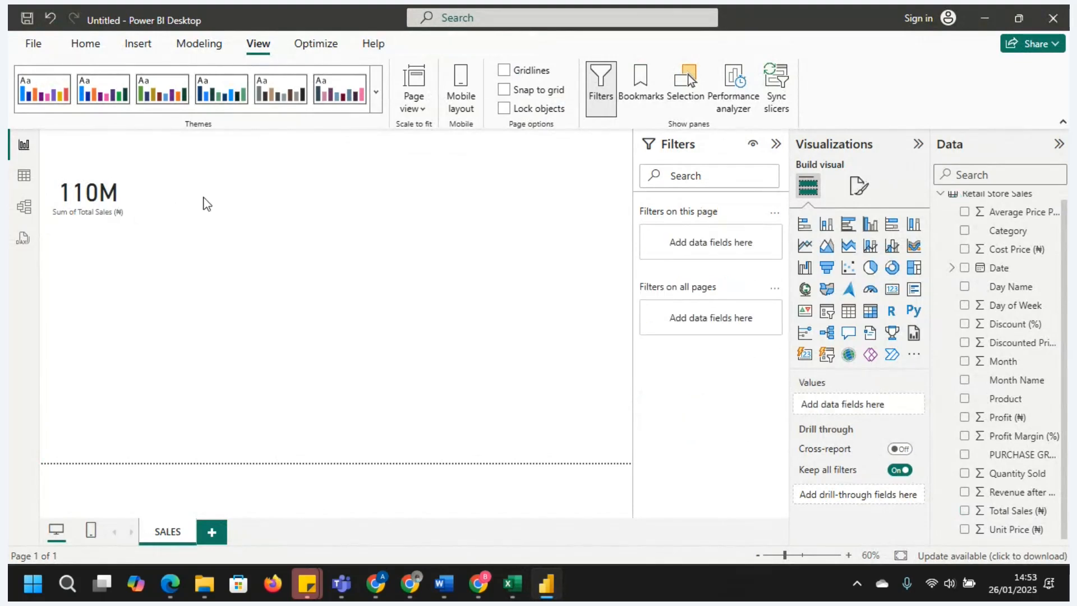
click(91, 193)
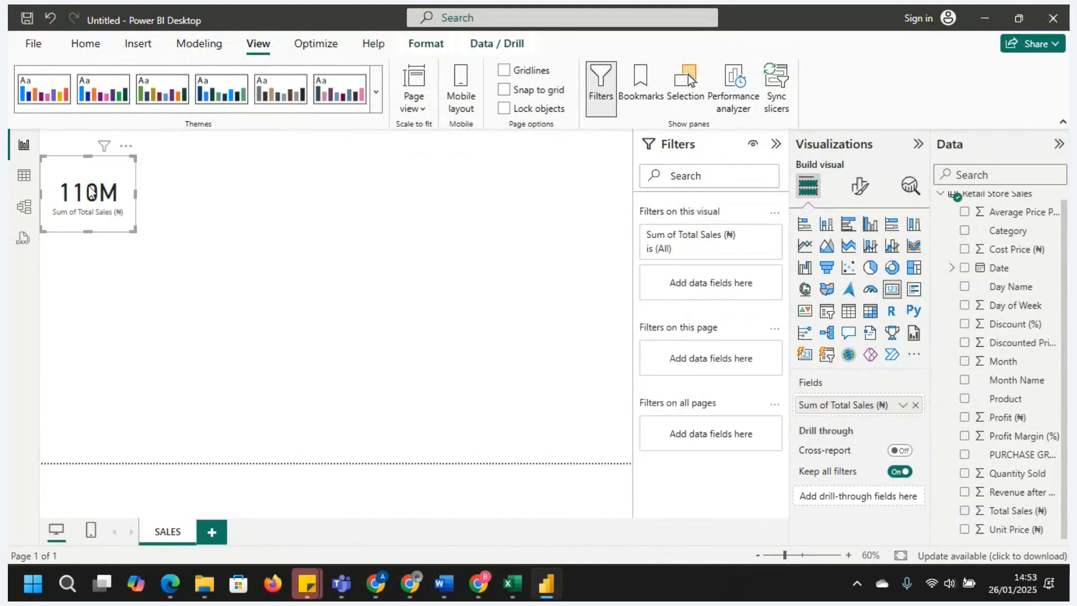
click(302, 190)
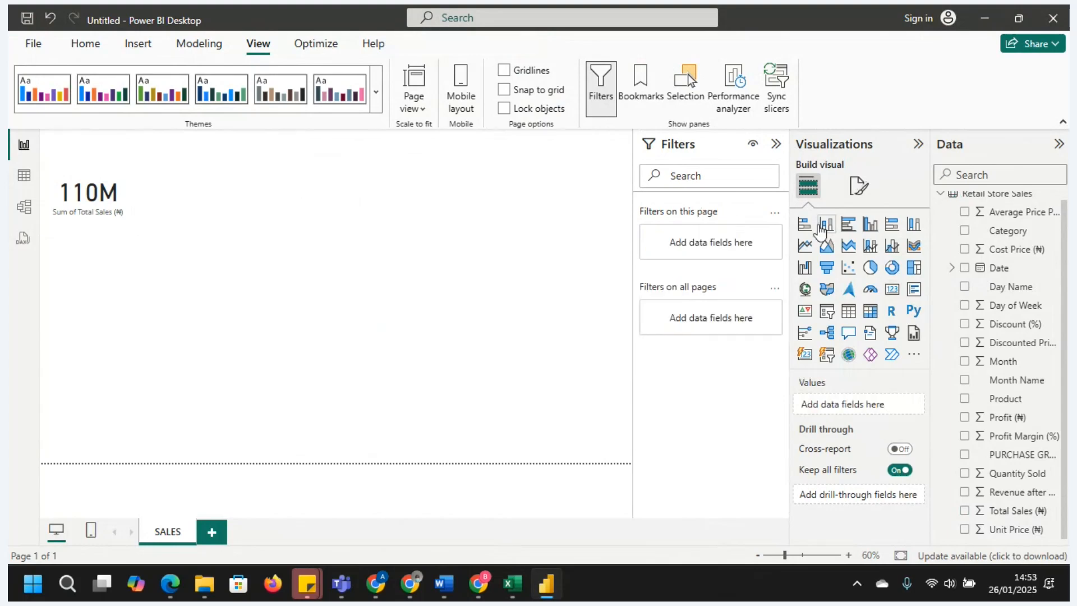
- Insert a line chart below the card, enlarge it, and put the Date hierarchy on its X-axis
click(805, 250)
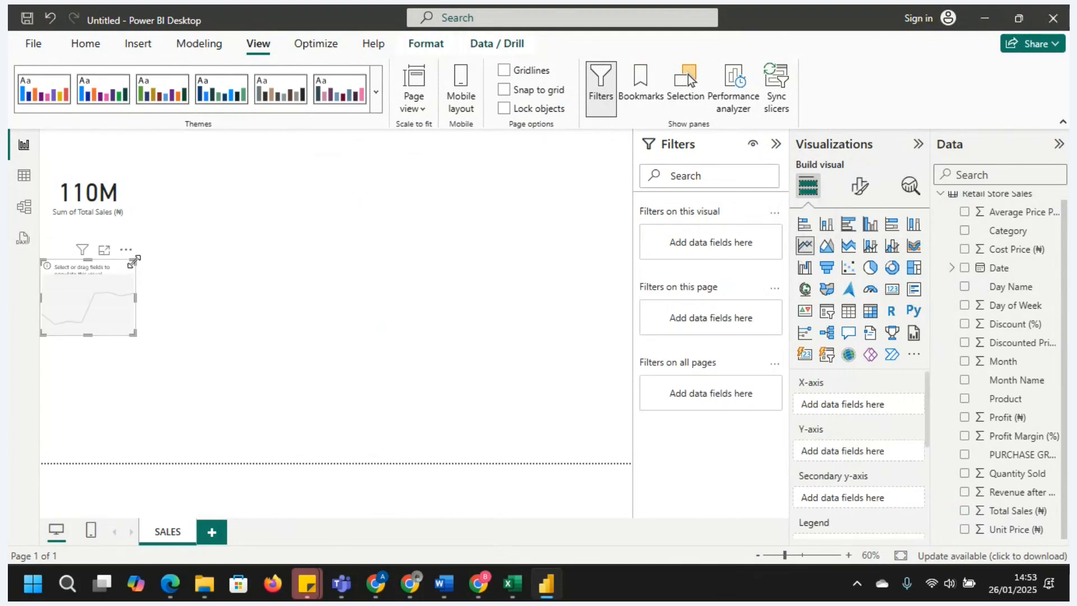
drag(134, 261, 290, 226)
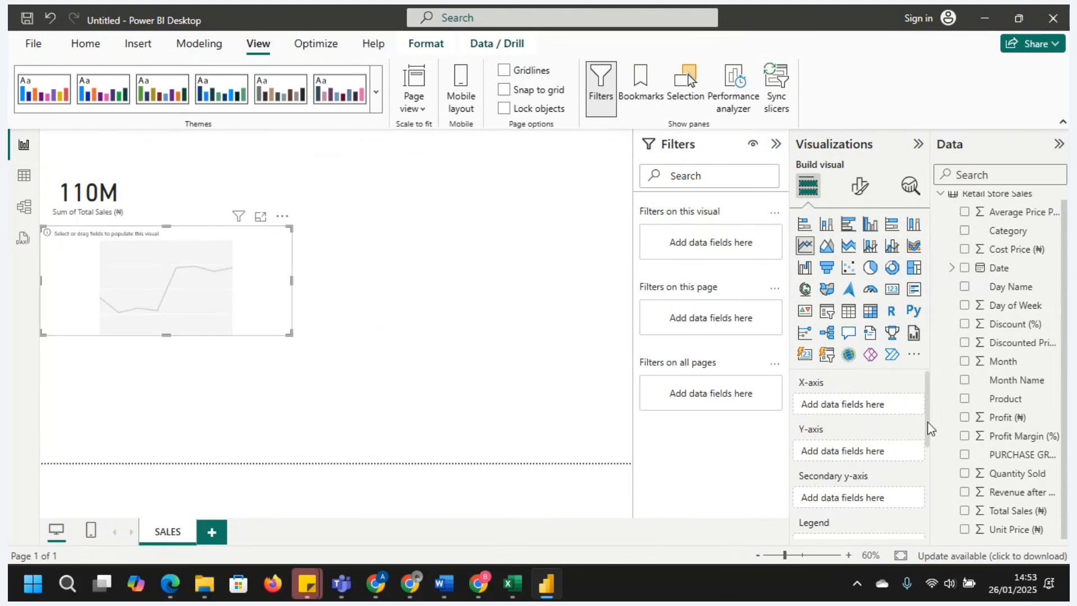
drag(929, 429, 922, 408)
click(964, 269)
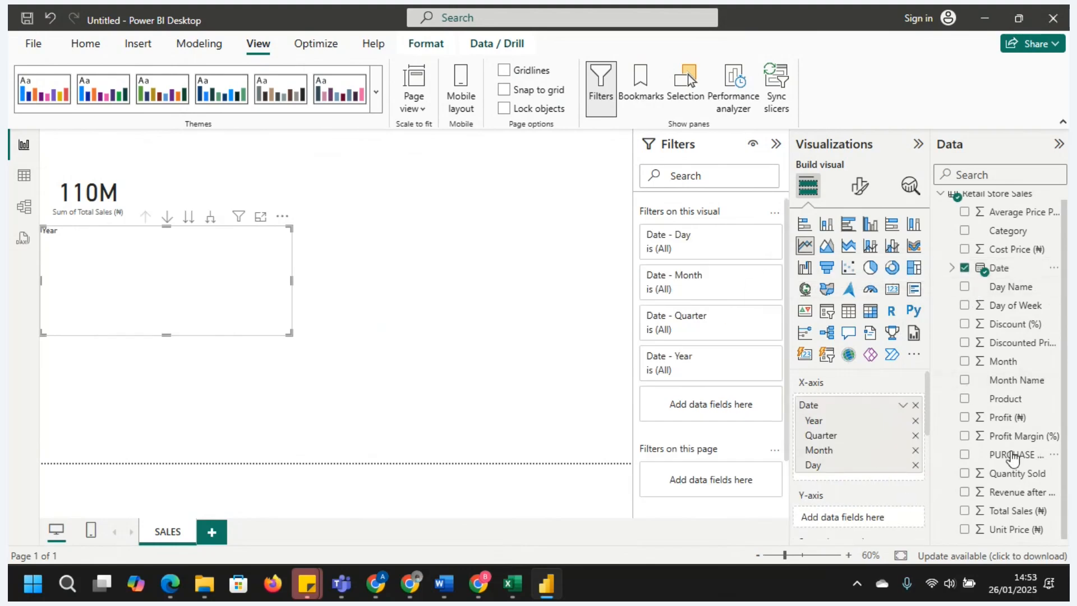
- Plot Sum of Total Sales (₦) on the line chart's Y-axis
click(965, 511)
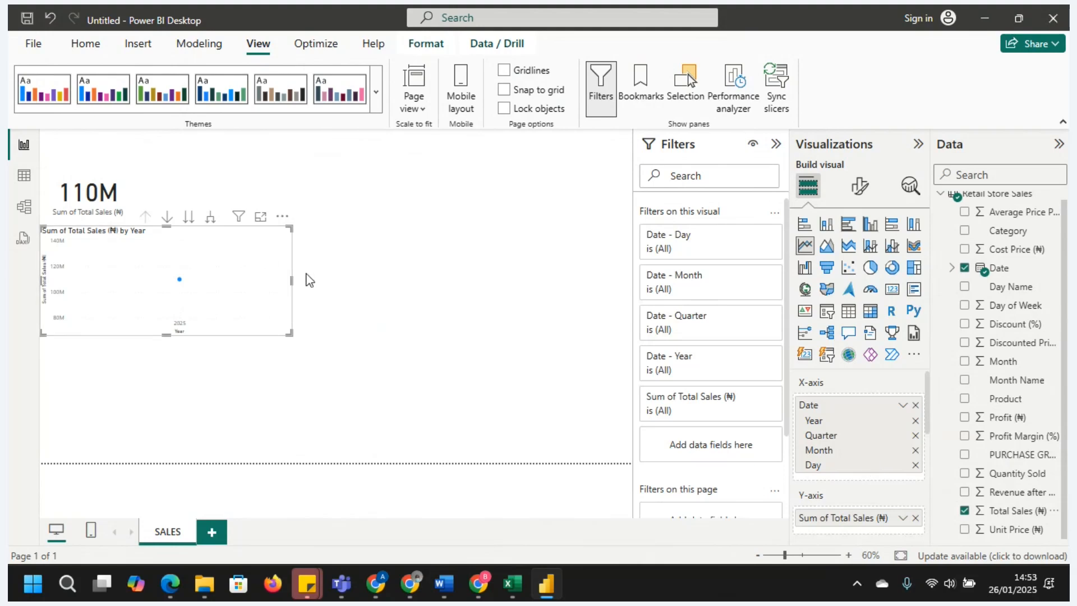
mouse_move(273, 304)
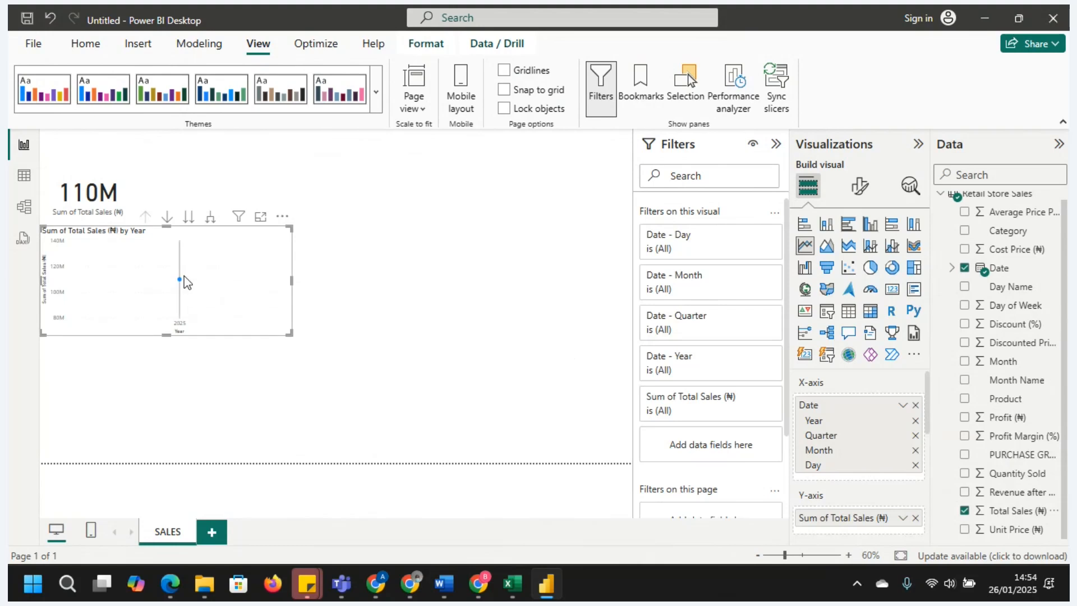
mouse_move(179, 279)
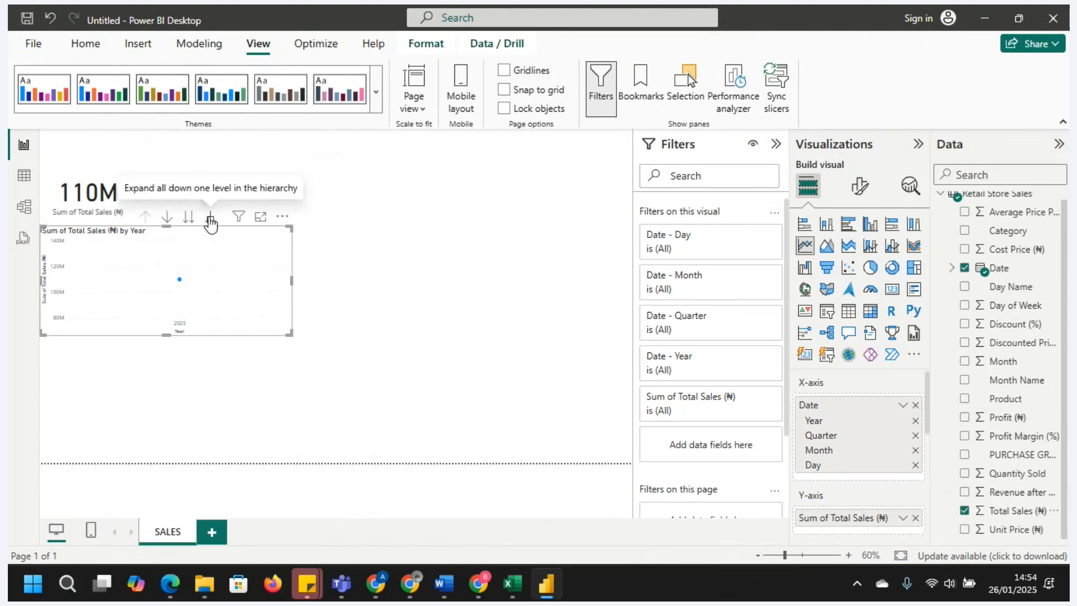
- Drill the chart down through quarters to months and open it in focus mode
click(167, 217)
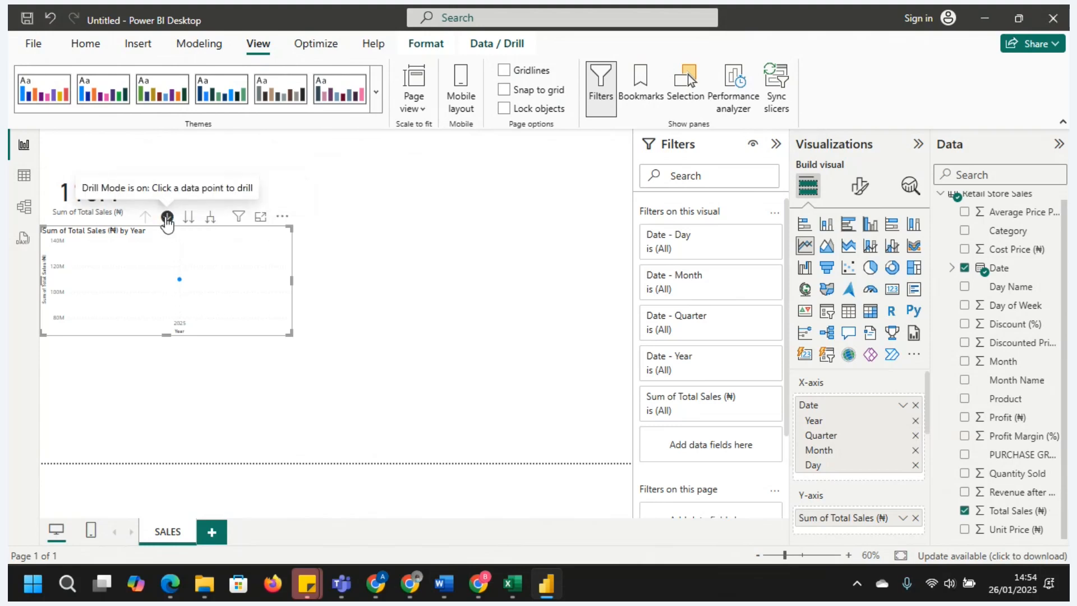
click(166, 218)
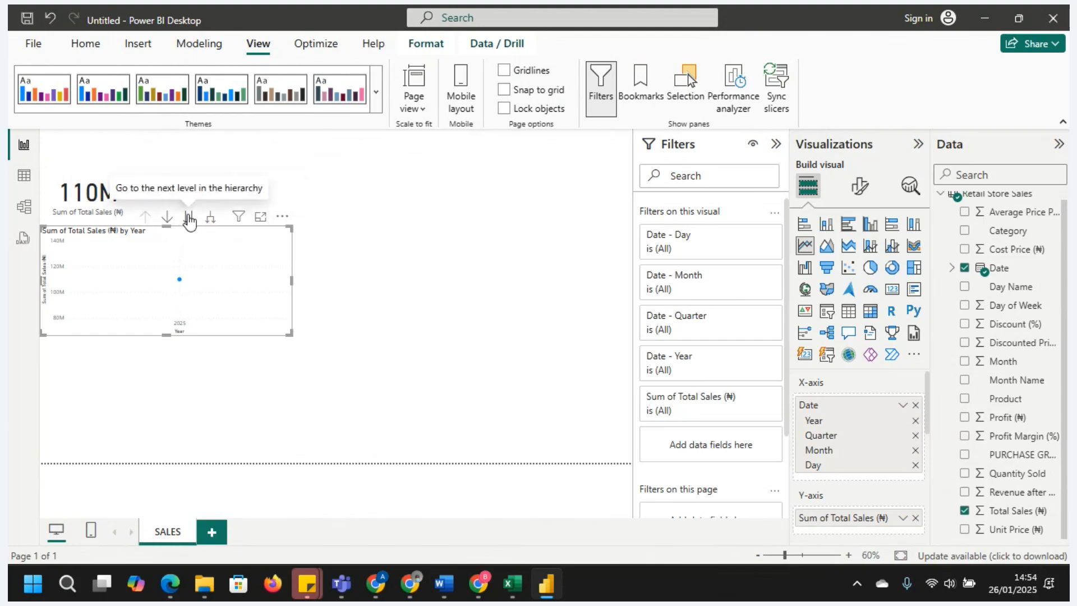
click(189, 221)
click(191, 223)
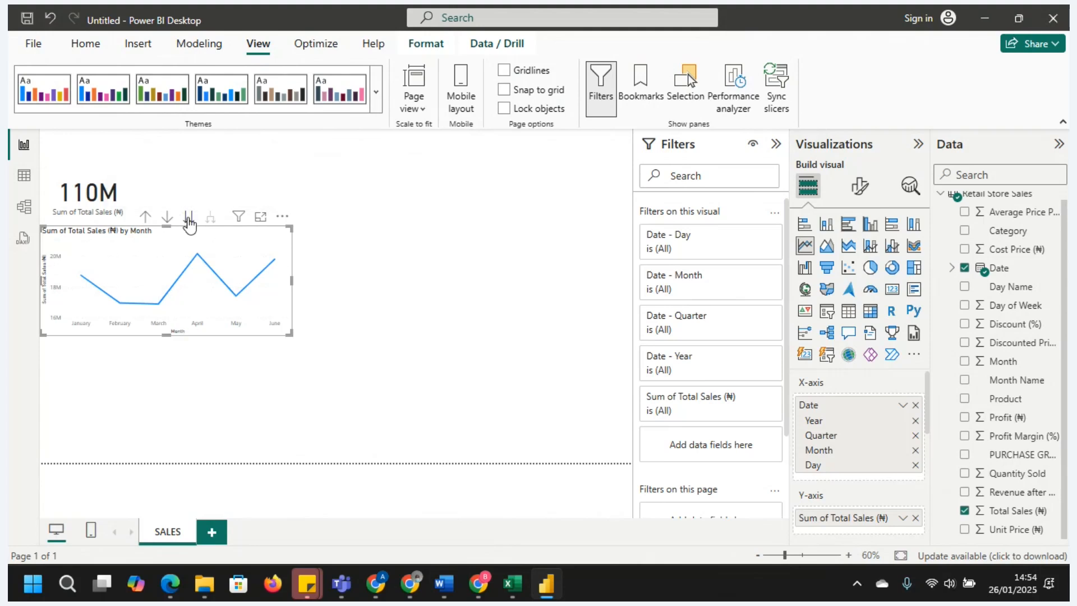
click(146, 218)
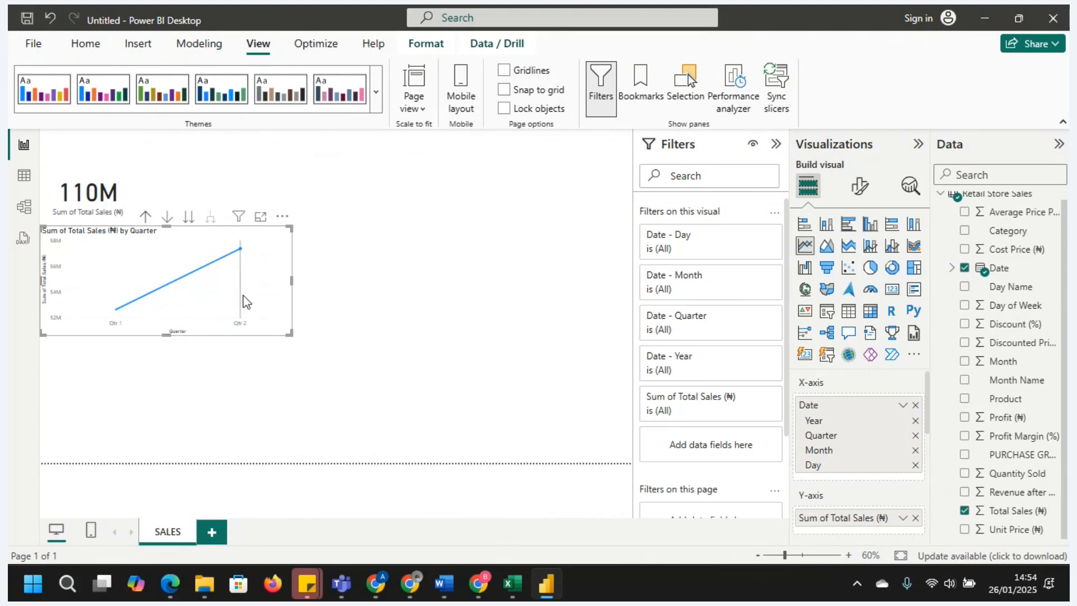
click(189, 218)
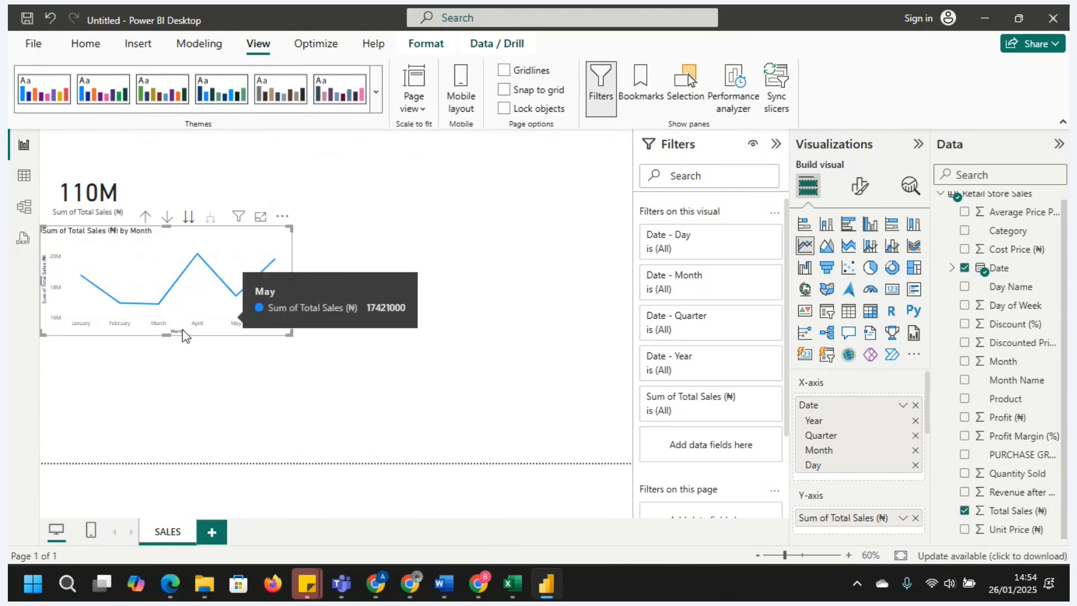
click(262, 218)
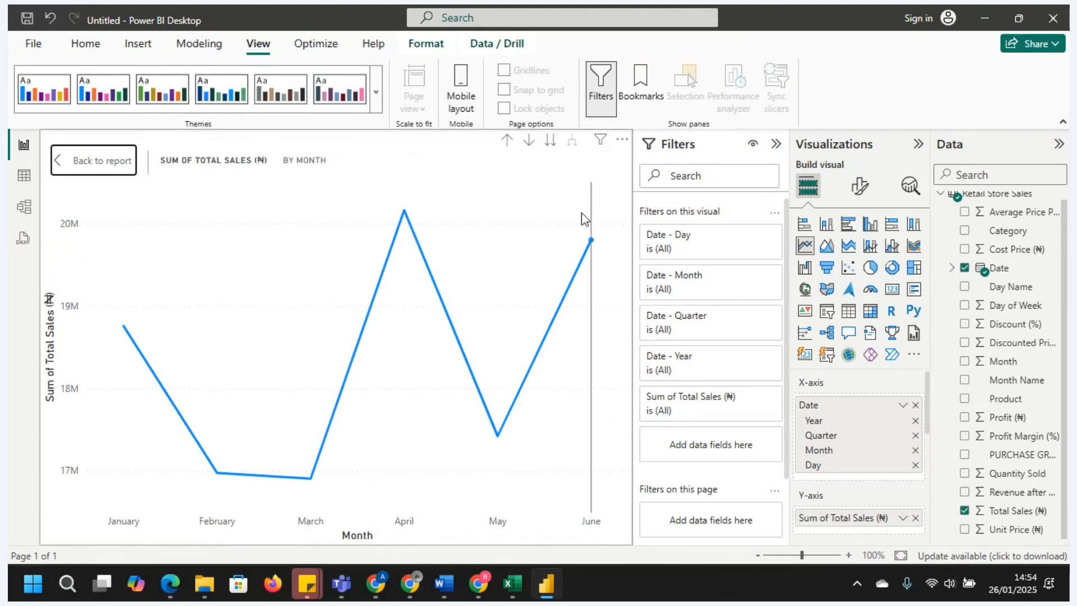
- Drill the focused chart up to Year, then expand all down twice to quarters and months
double_click(509, 143)
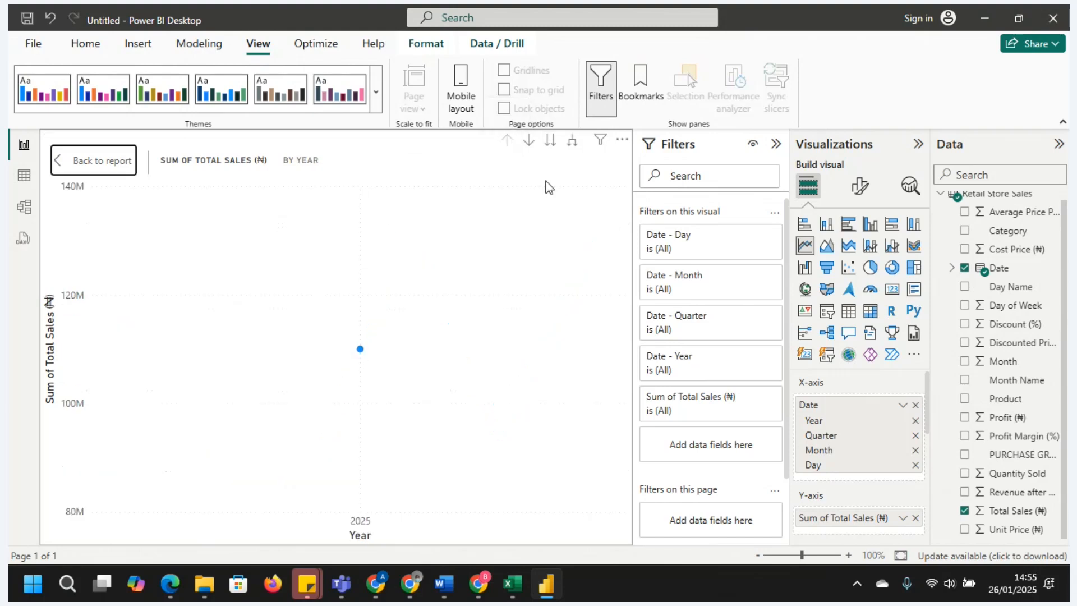
click(572, 143)
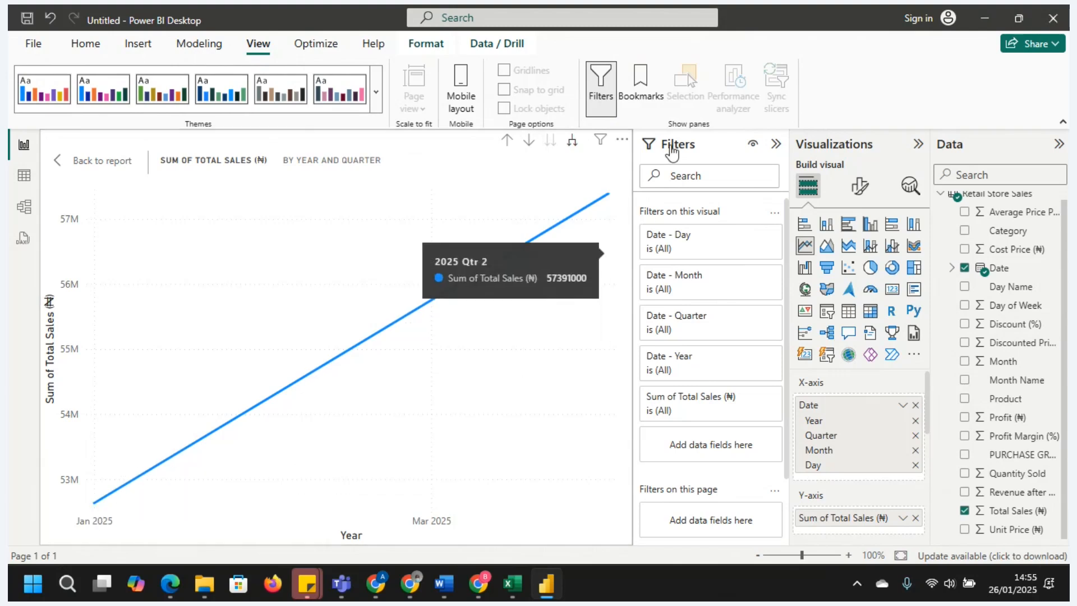
click(572, 145)
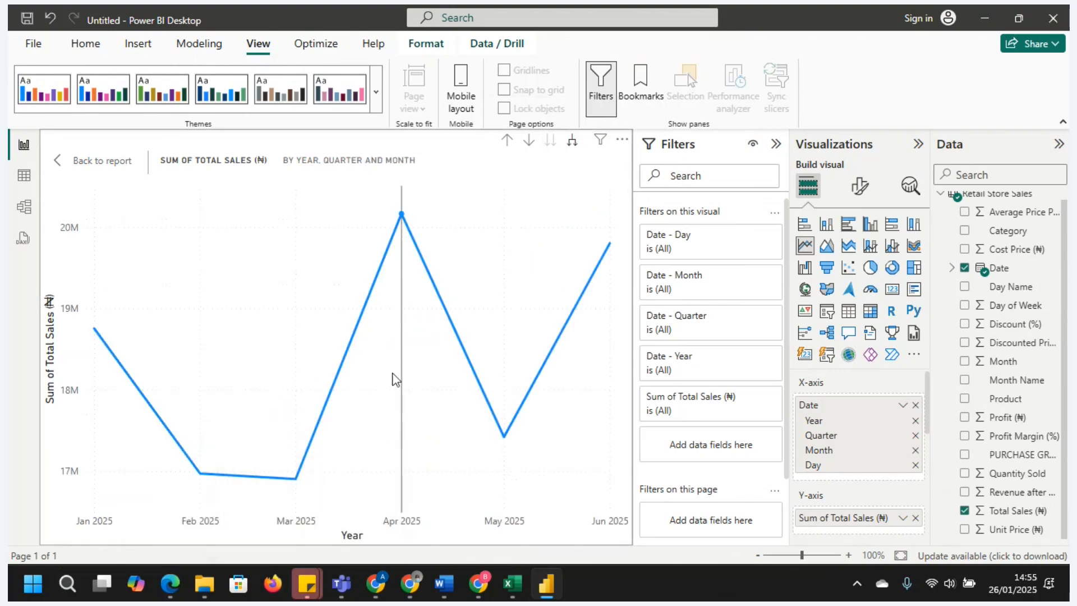
mouse_move(590, 347)
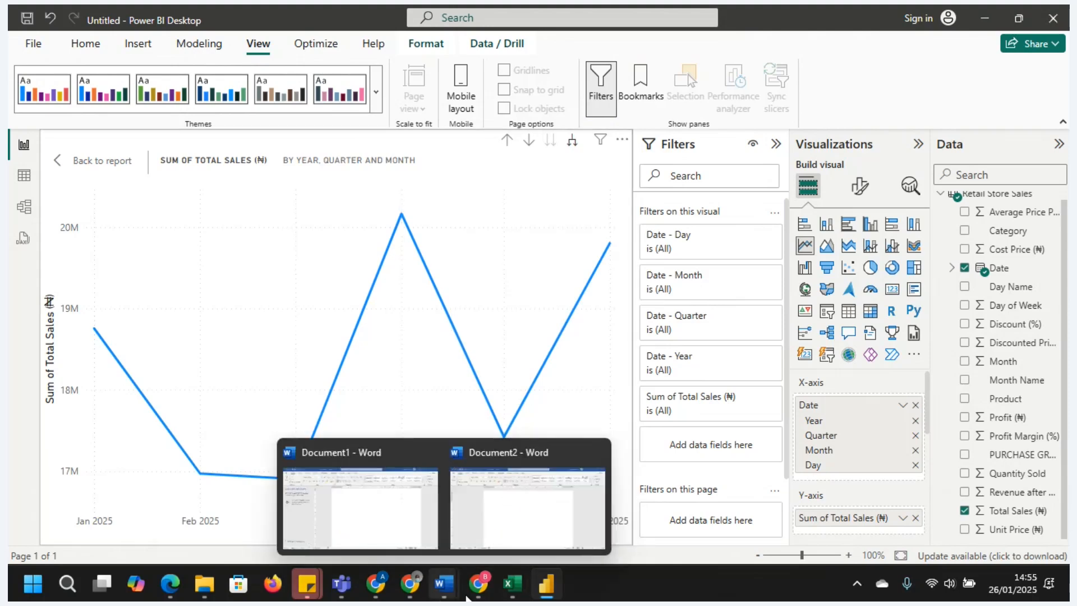
mouse_move(507, 599)
click(344, 504)
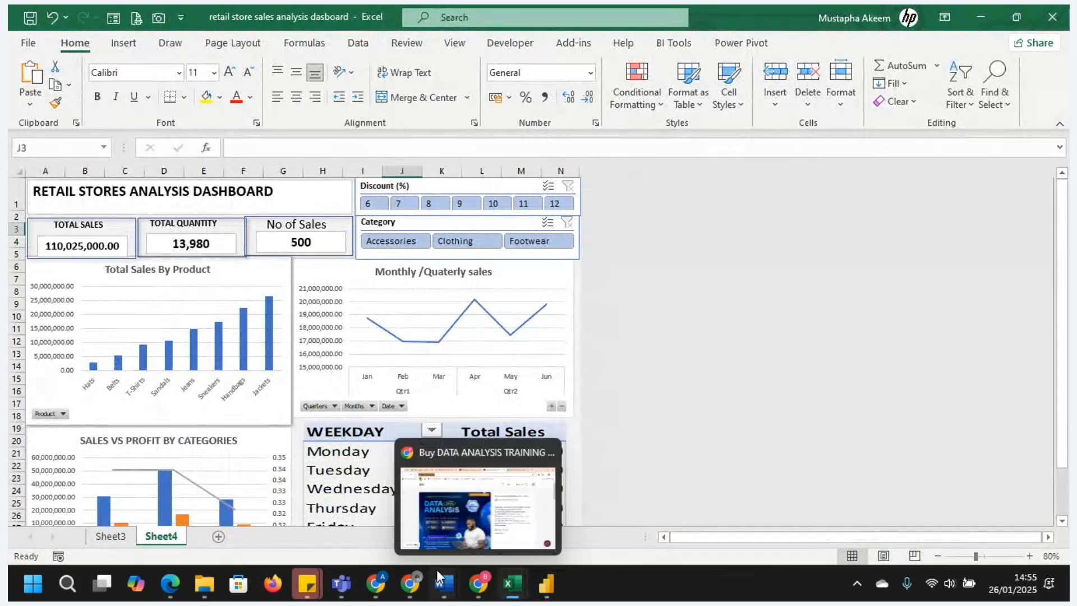
click(546, 584)
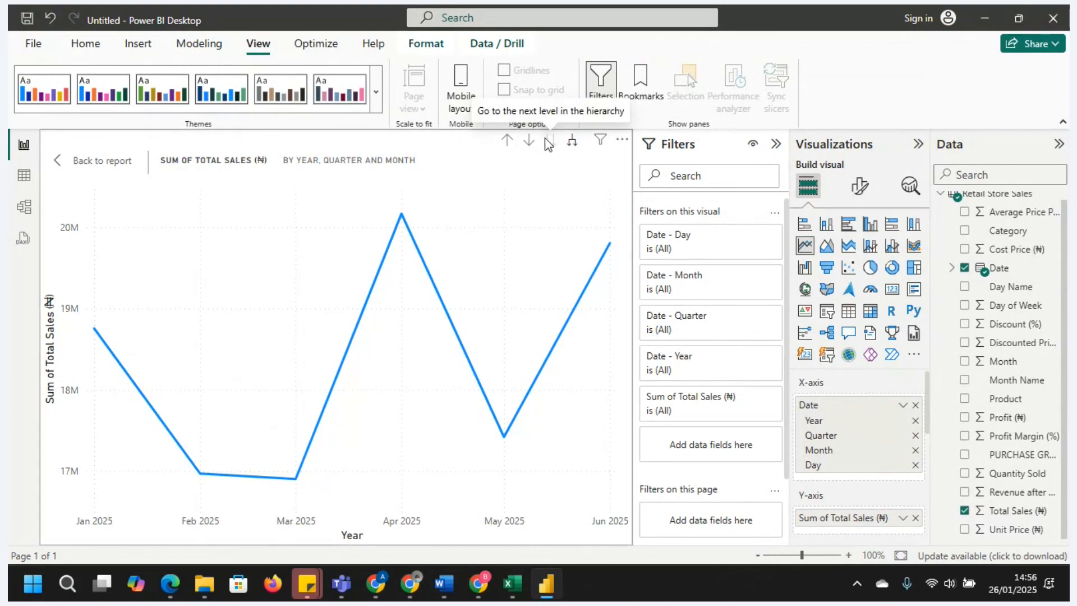
- Drill the sales chart up to Year, then back down to Month level showing January to June
mouse_move(219, 458)
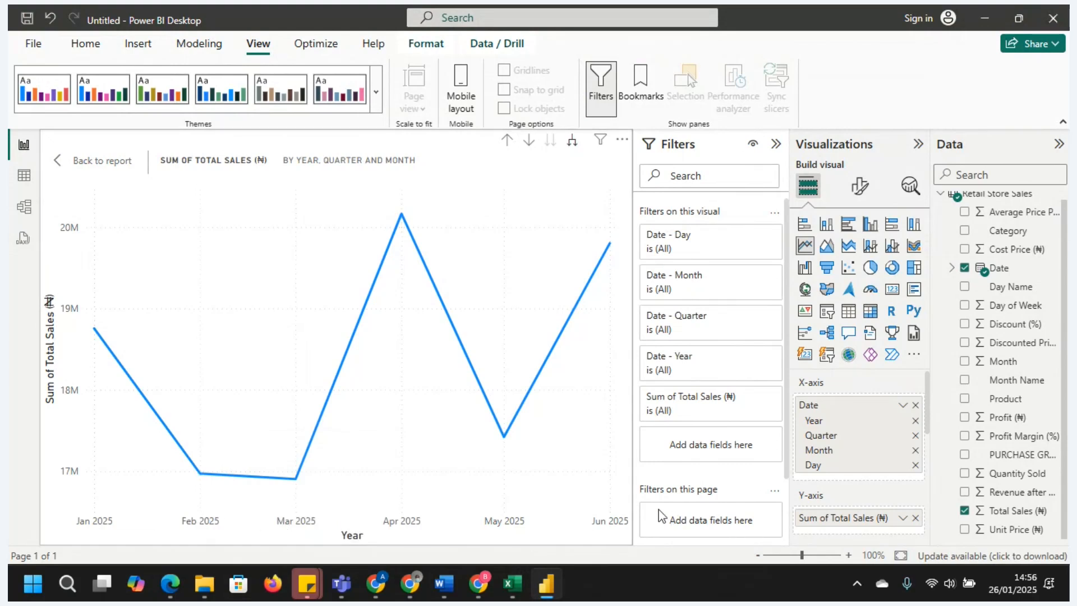
click(507, 141)
click(507, 141)
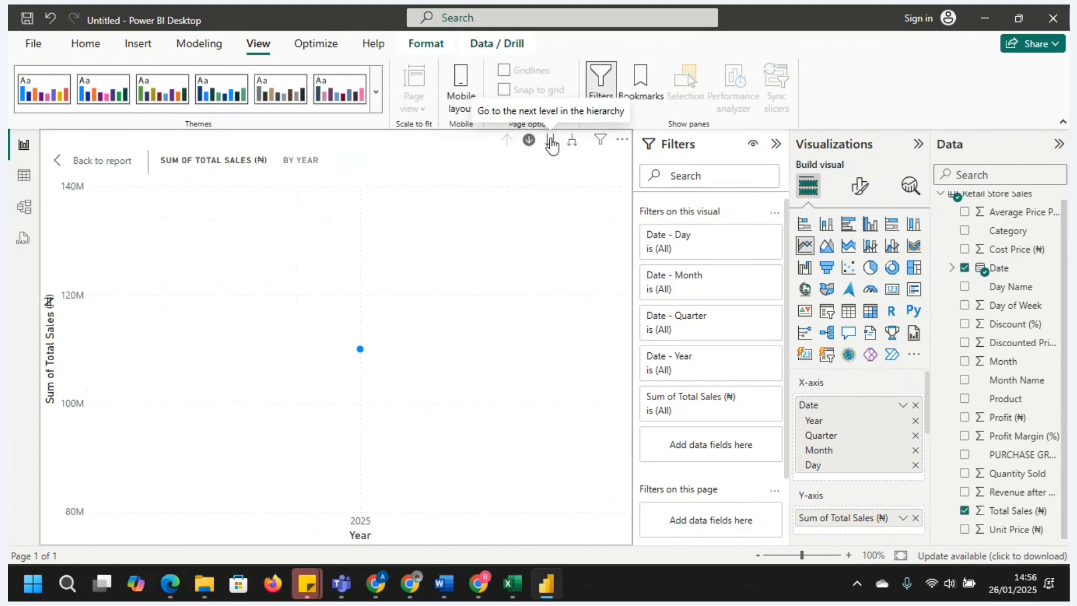
click(551, 147)
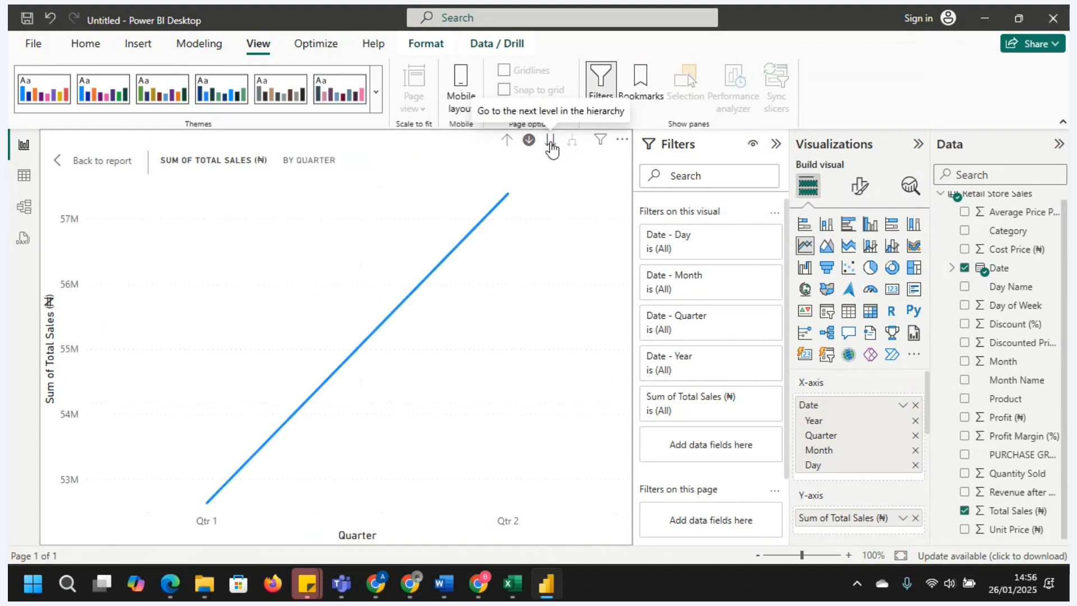
click(550, 147)
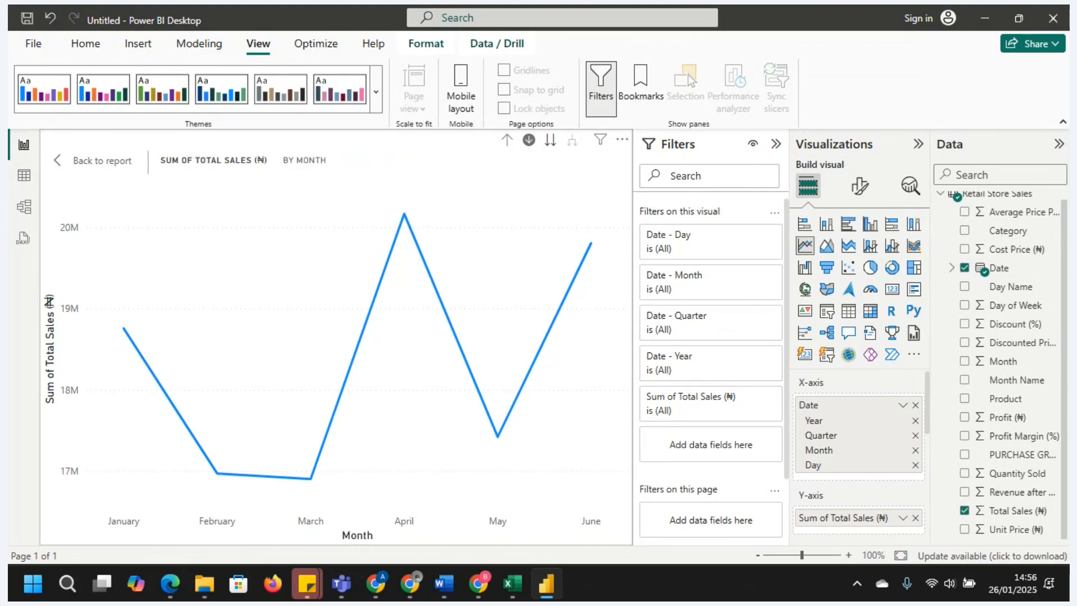
key(alt+Tab)
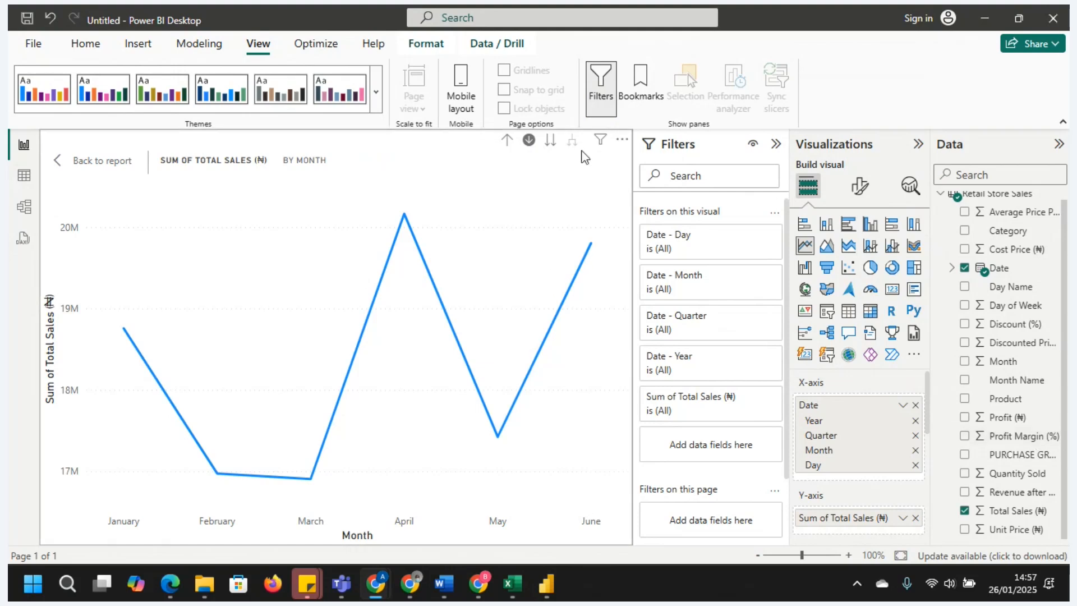
- Return from the enlarged chart to the SALES page and make the line chart narrower
click(61, 159)
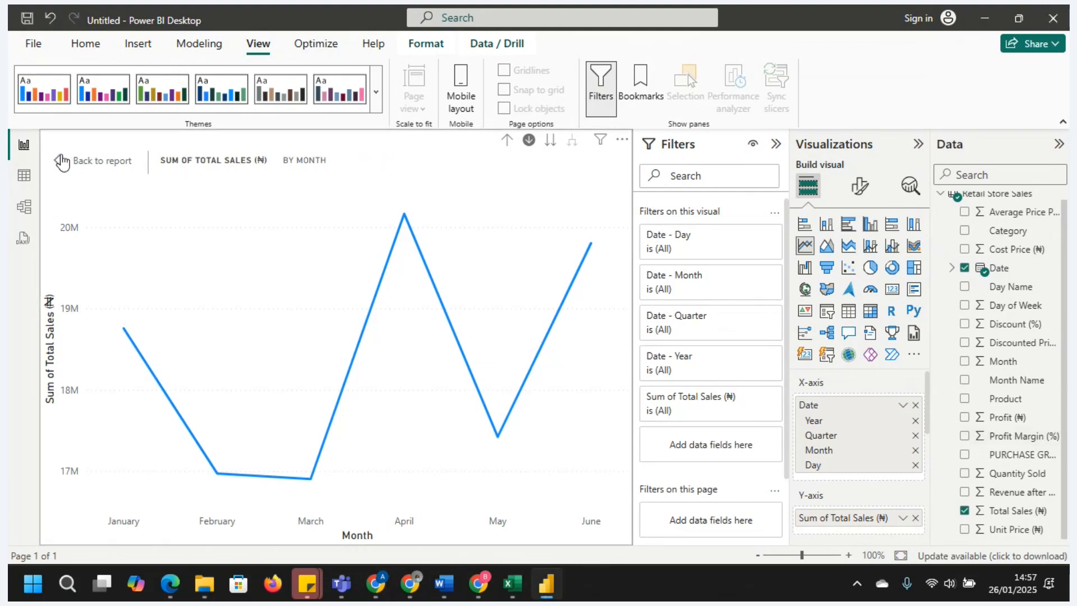
click(62, 161)
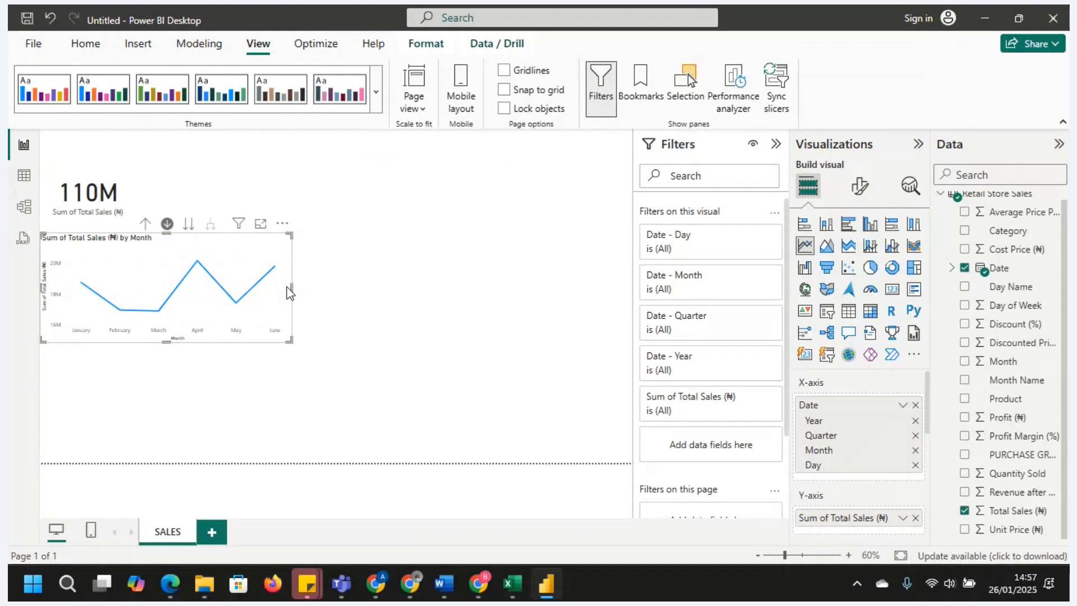
drag(287, 287, 265, 287)
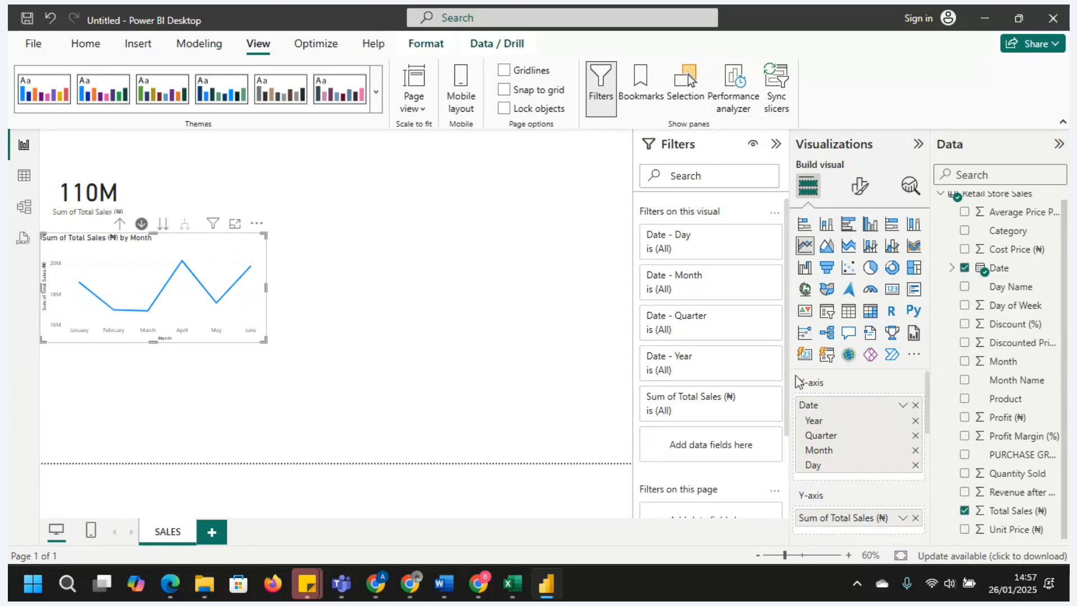
click(238, 173)
- Add a 14K Sum of Quantity Sold card and size it beside the 110M total-sales card
click(892, 294)
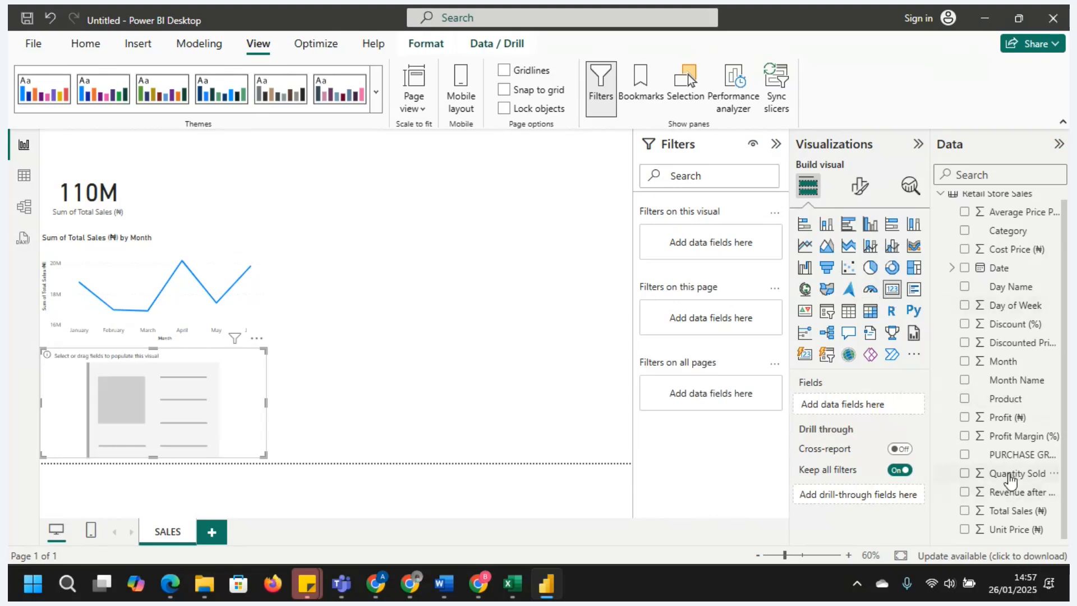
drag(1012, 475, 846, 405)
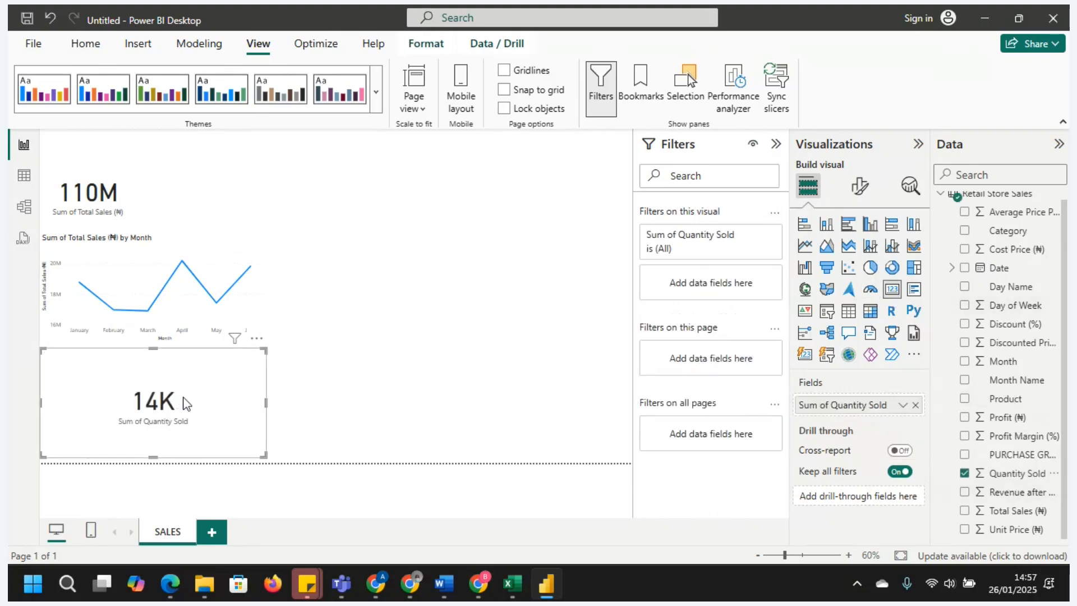
drag(176, 398, 302, 159)
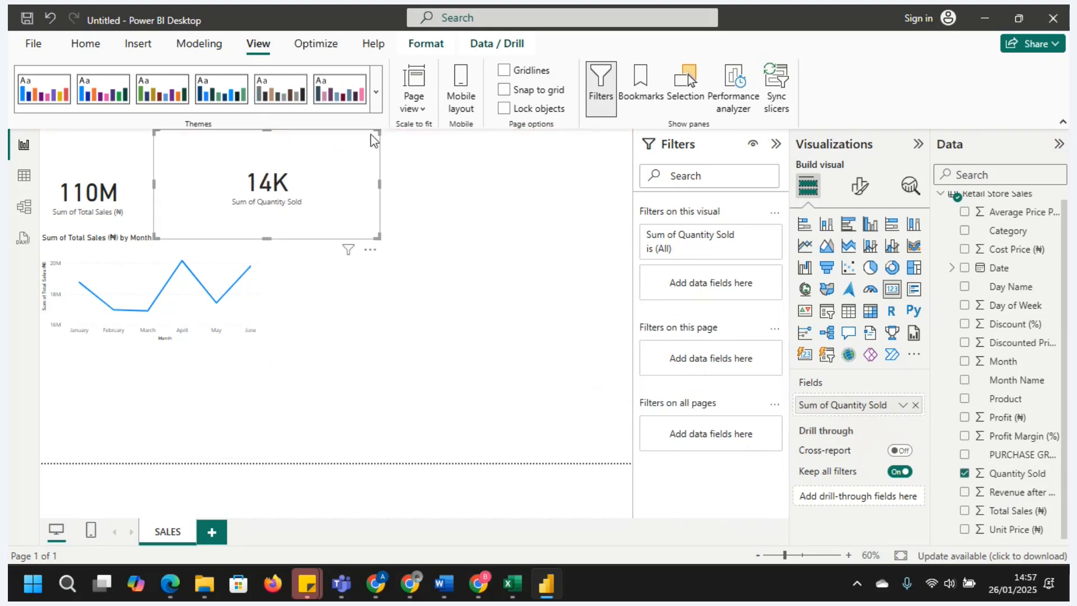
drag(379, 133, 266, 177)
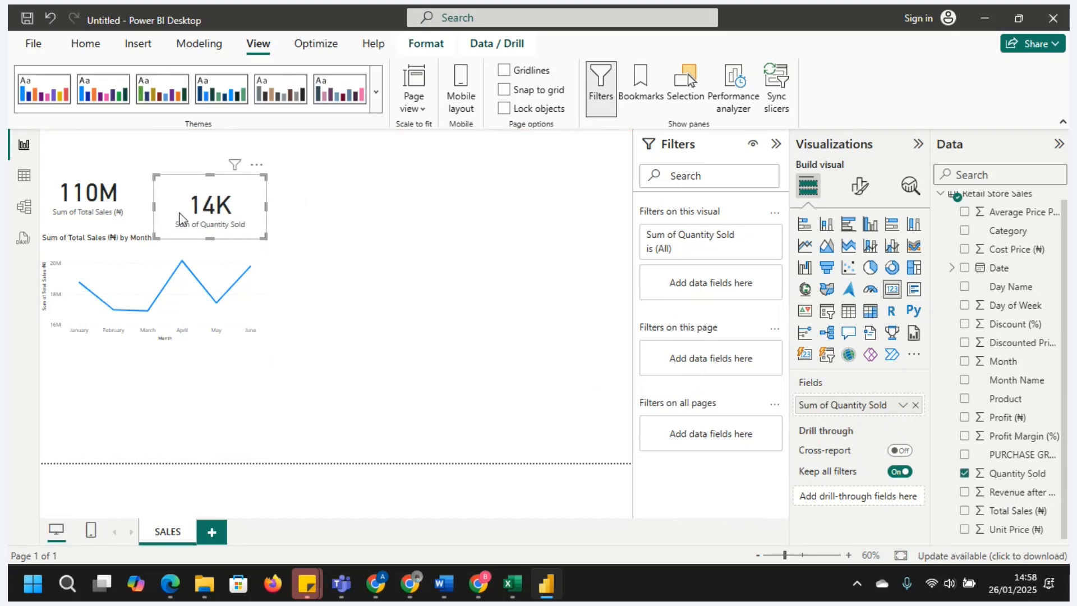
drag(241, 201, 241, 189)
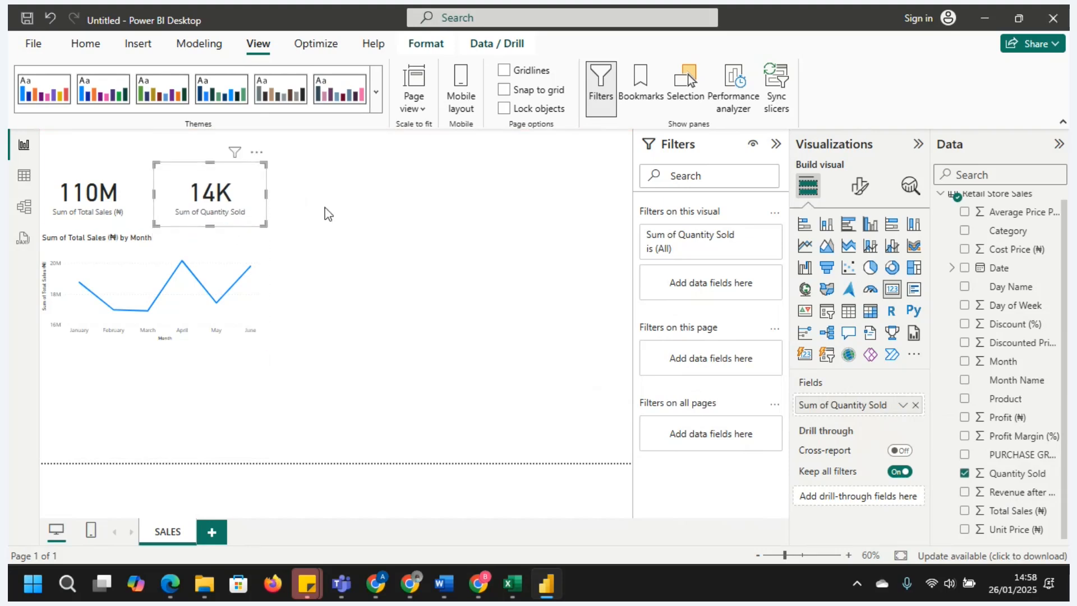
click(541, 248)
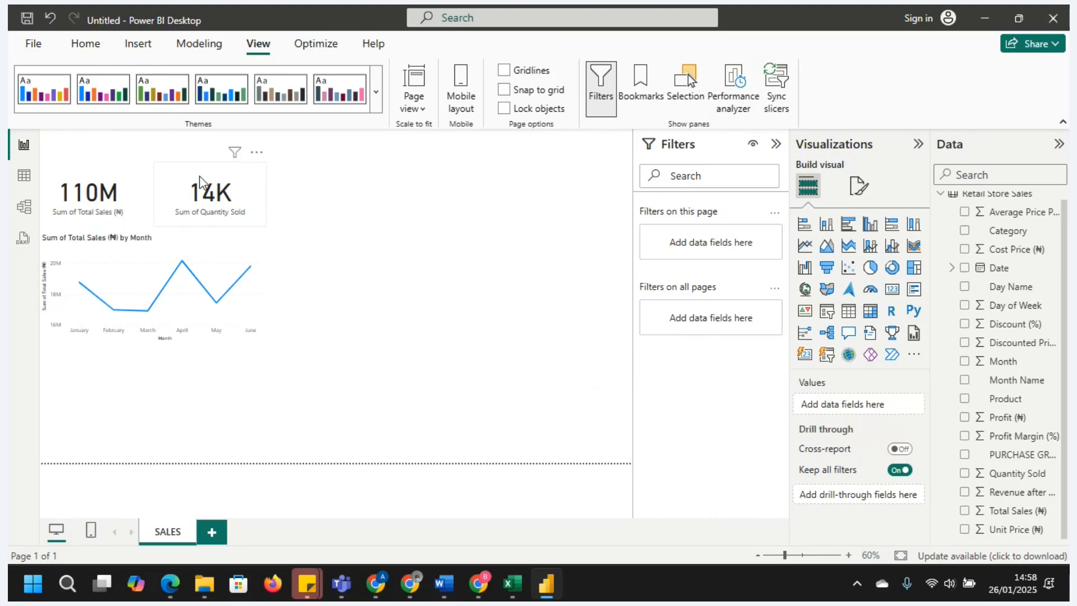
click(98, 199)
click(246, 189)
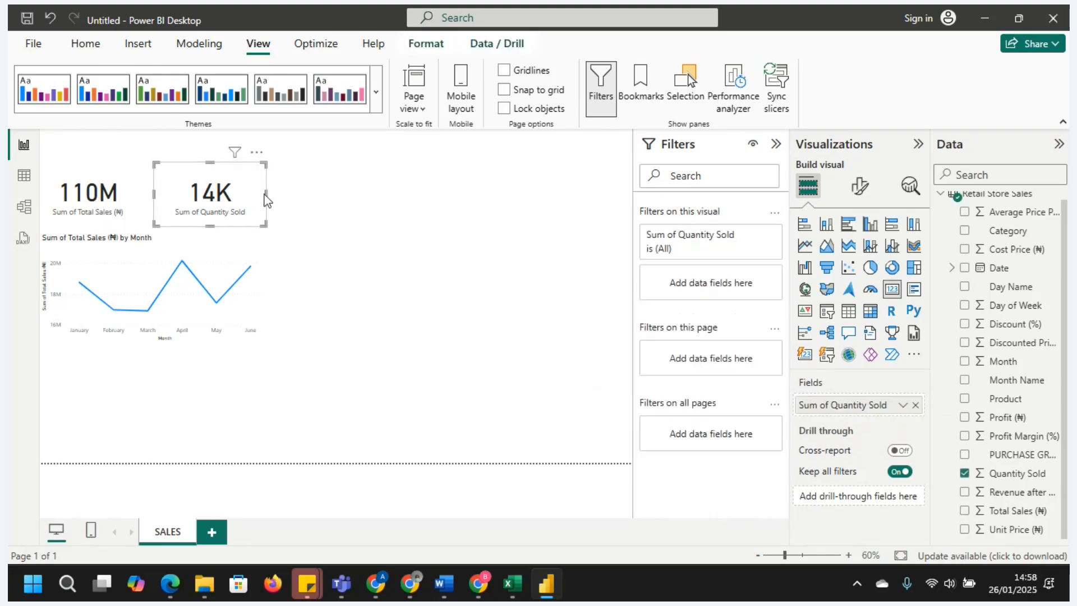
drag(267, 194, 230, 160)
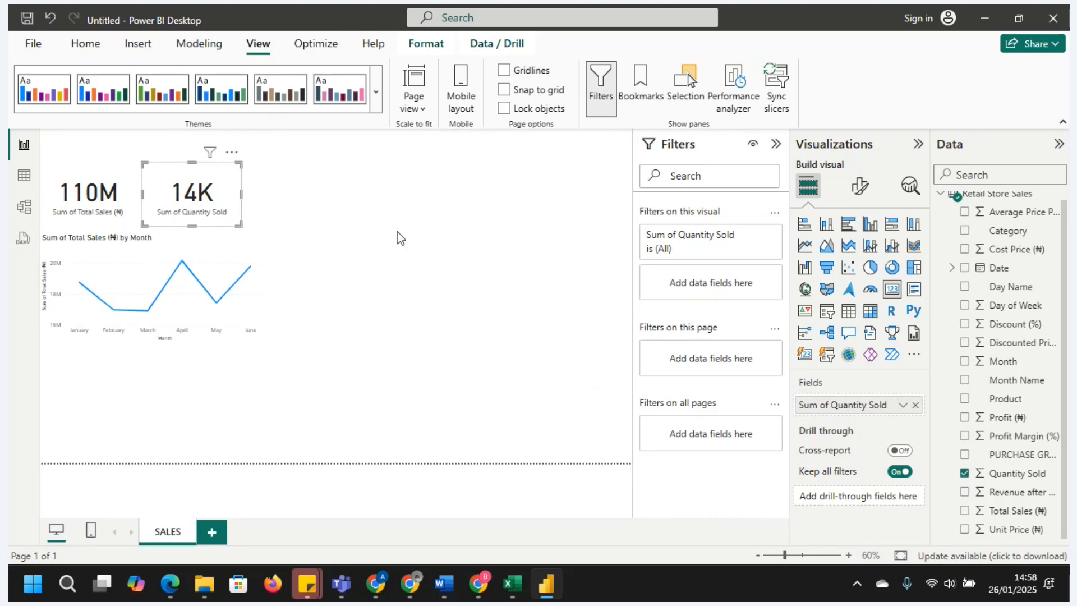
click(252, 317)
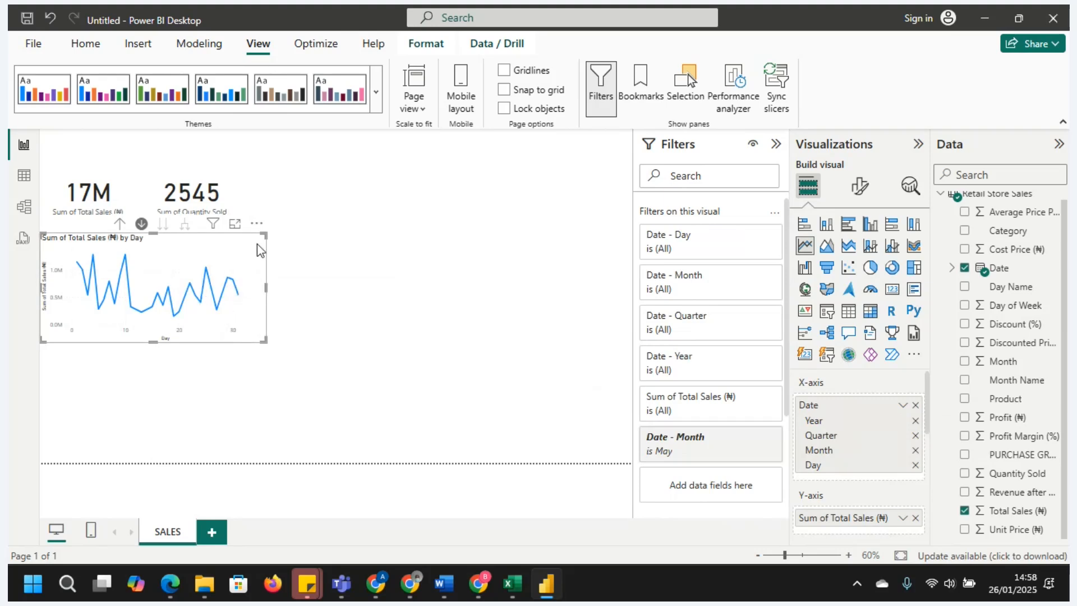
click(328, 259)
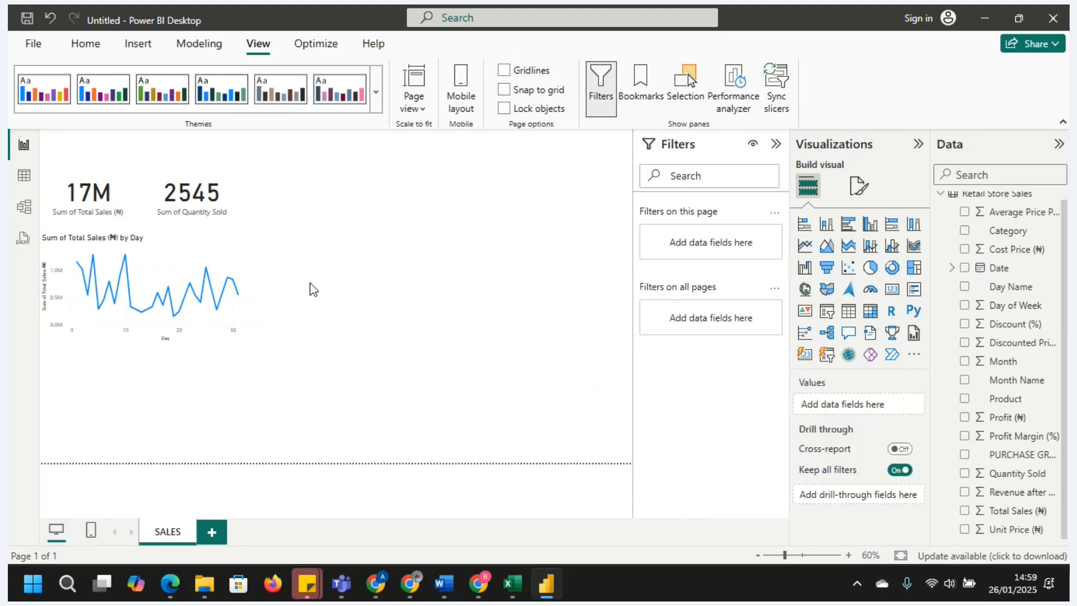
click(226, 247)
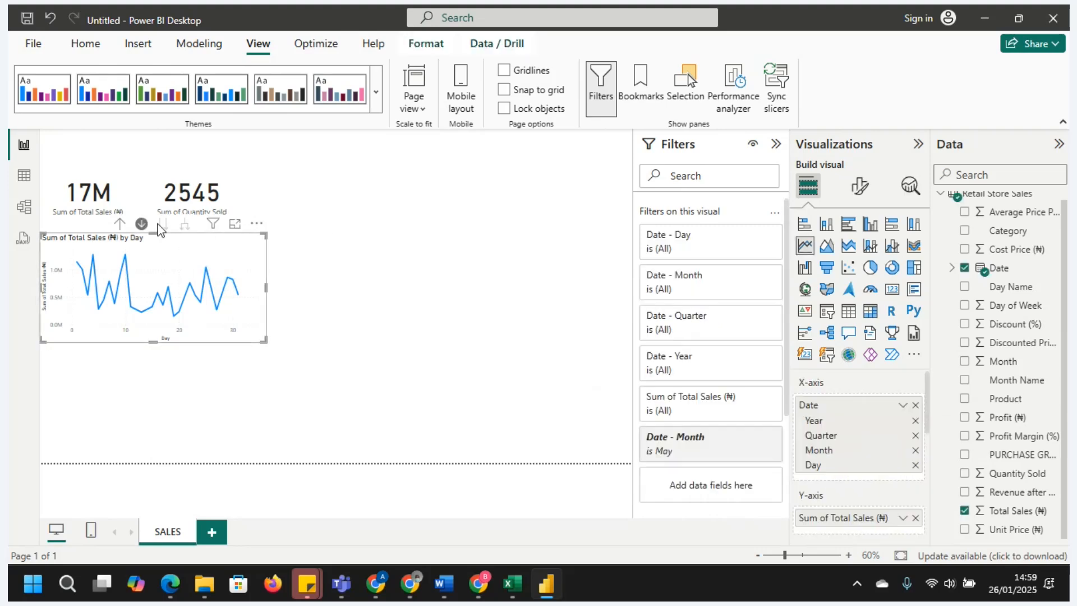
click(385, 226)
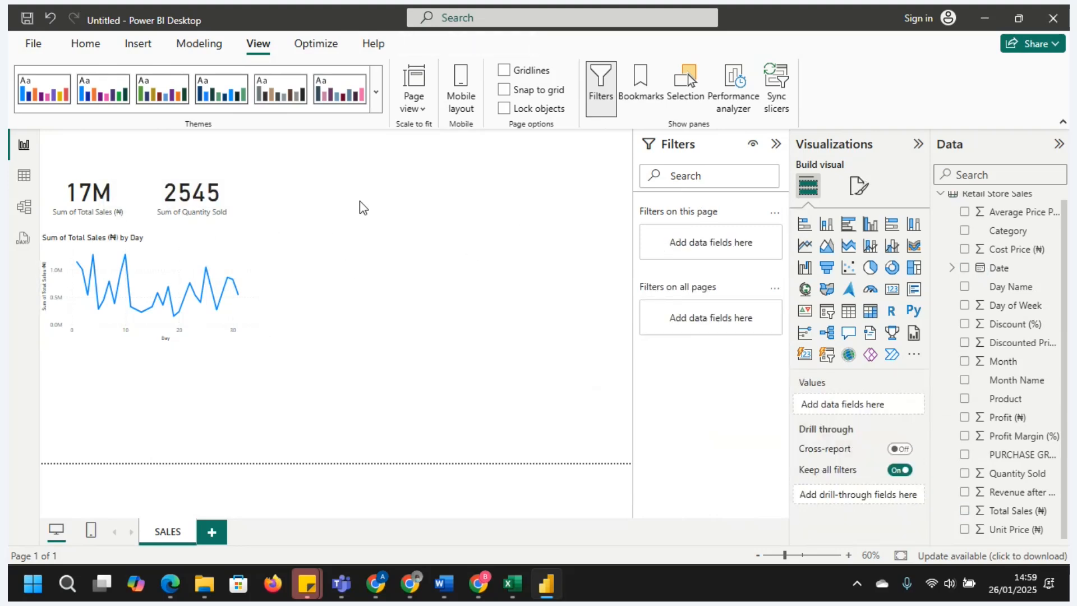
click(596, 96)
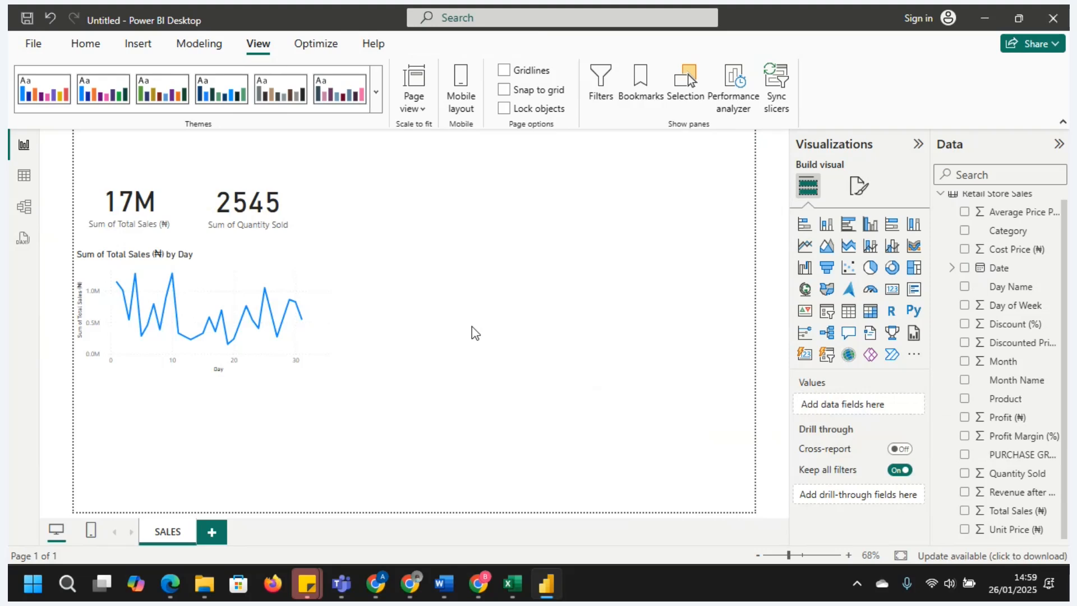
mouse_move(513, 586)
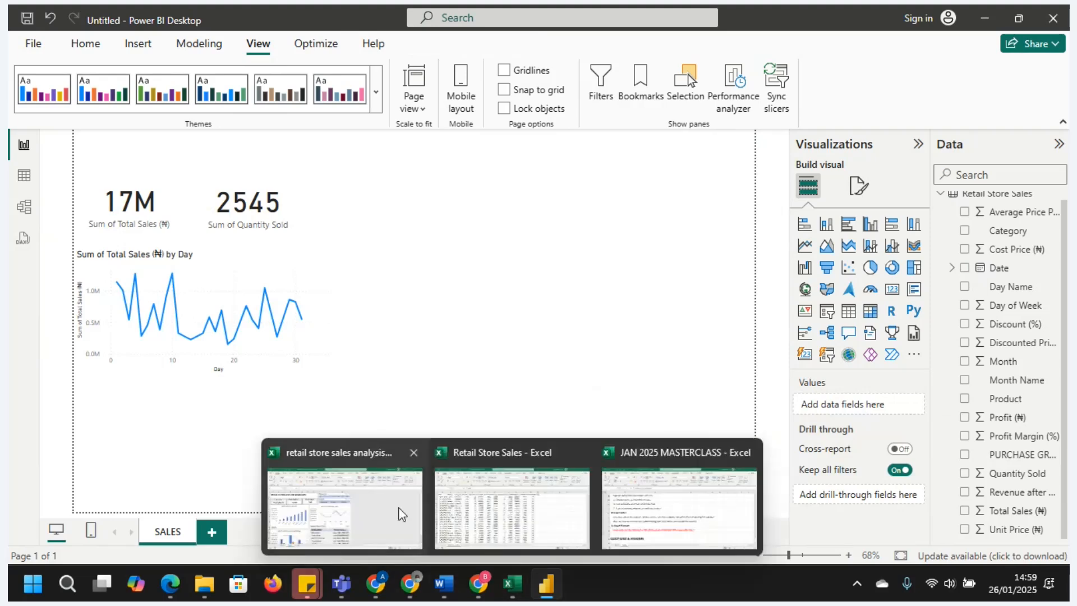
click(505, 505)
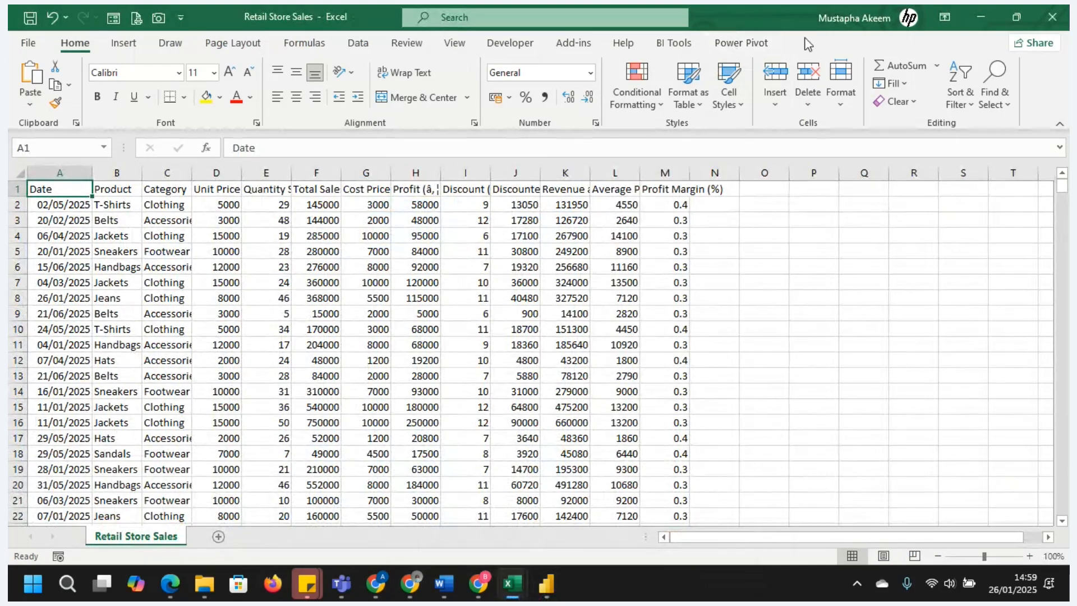
click(980, 17)
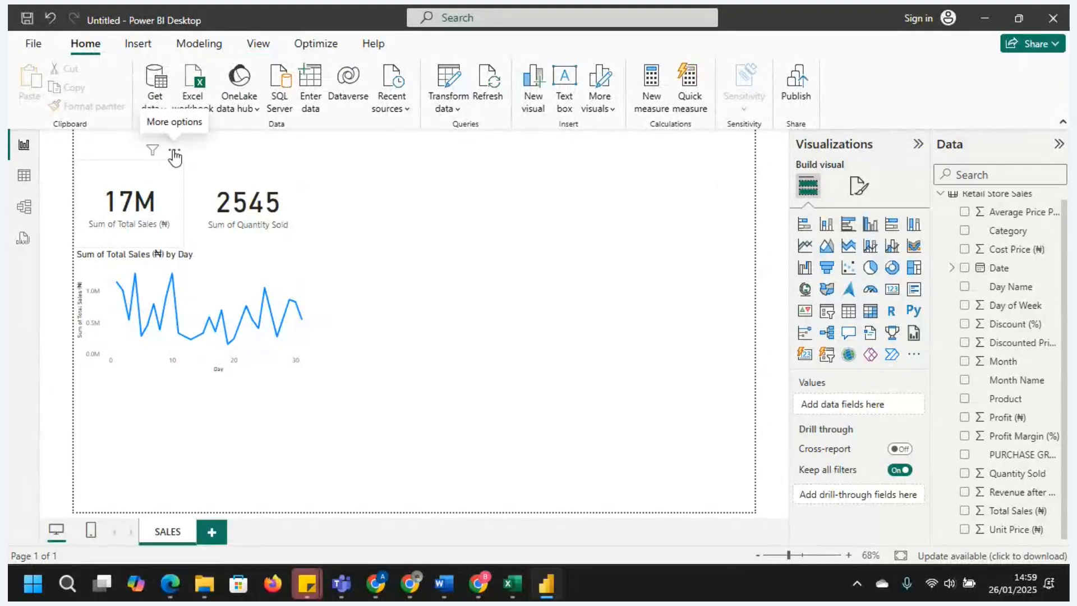
- Move the 17M total-sales card to the canvas centre and put the 2545 quantity card beside it
drag(175, 167, 553, 237)
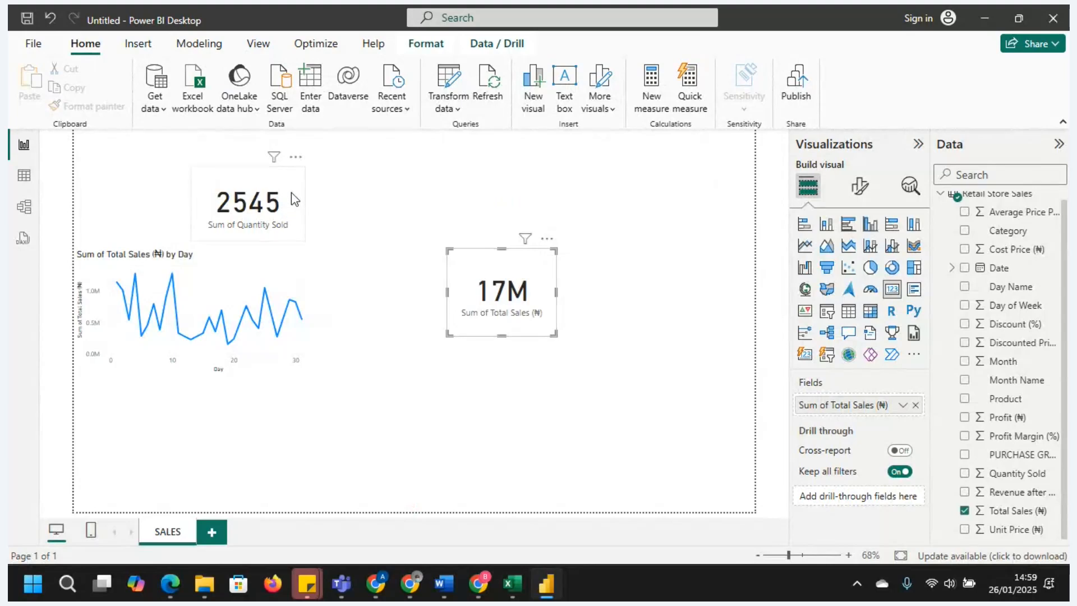
drag(291, 193, 443, 298)
click(425, 207)
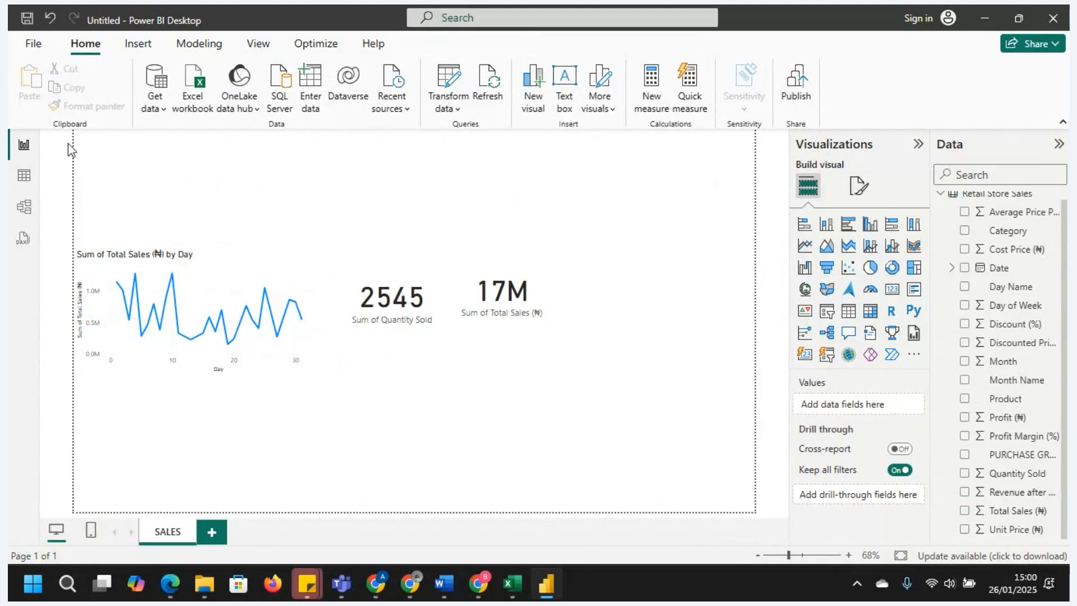
- Start a new measure and rename it 'Total sales'
click(651, 92)
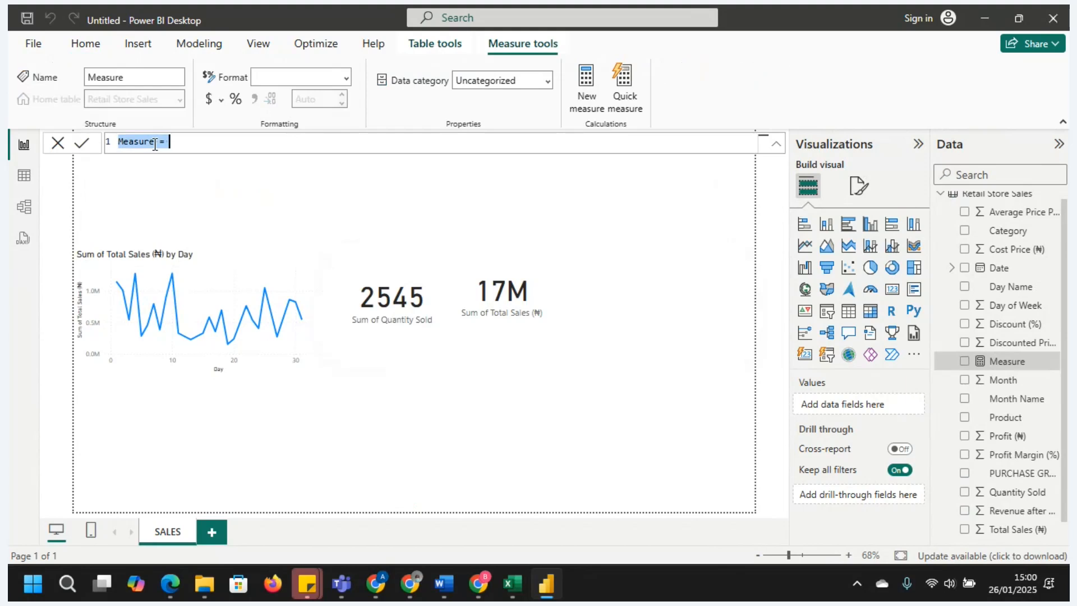
click(155, 143)
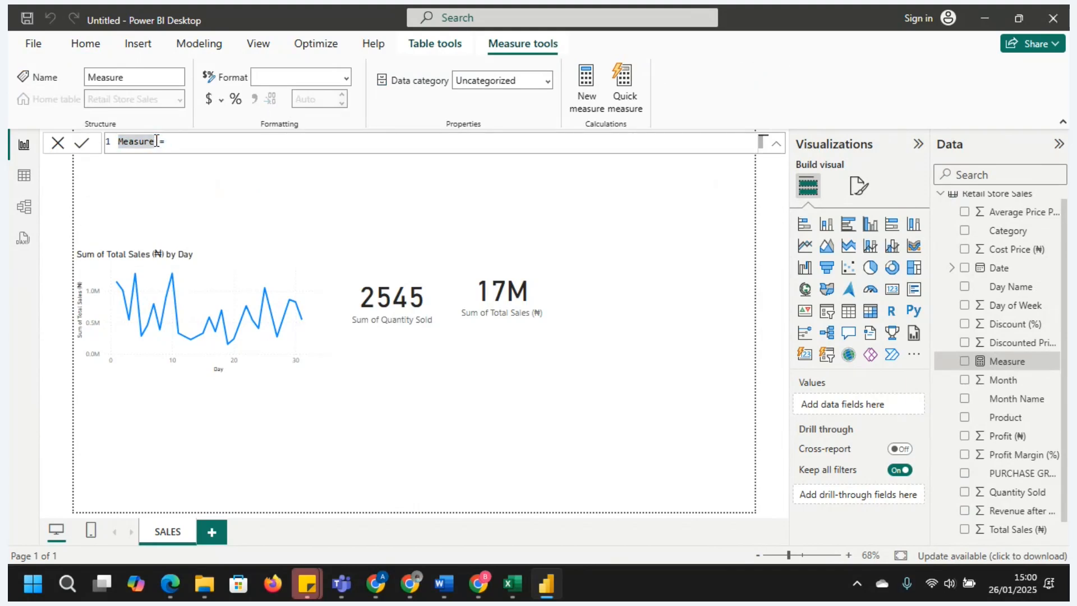
drag(156, 143, 145, 140)
key(BackSpace)
key(BackSpace)
key(BackSpace)
key(BackSpace)
key(BackSpace)
key(BackSpace)
text(t)
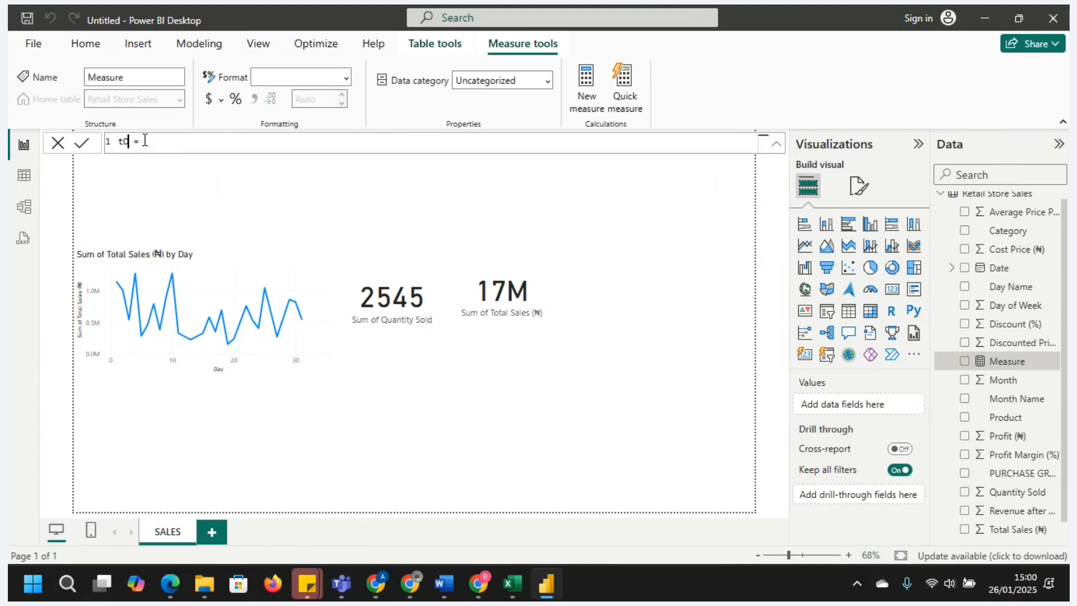
text(OTAL sALES)
key(BackSpace)
key(BackSpace)
key(BackSpace)
key(BackSpace)
key(BackSpace)
key(BackSpace)
key(BackSpace)
key(BackSpace)
key(BackSpace)
key(BackSpace)
key(BackSpace)
text(Total sales)
- Define the measure as SUM('Retail Store Sales'[Total Sales (₦)]) and commit it
click(208, 141)
text(sum)
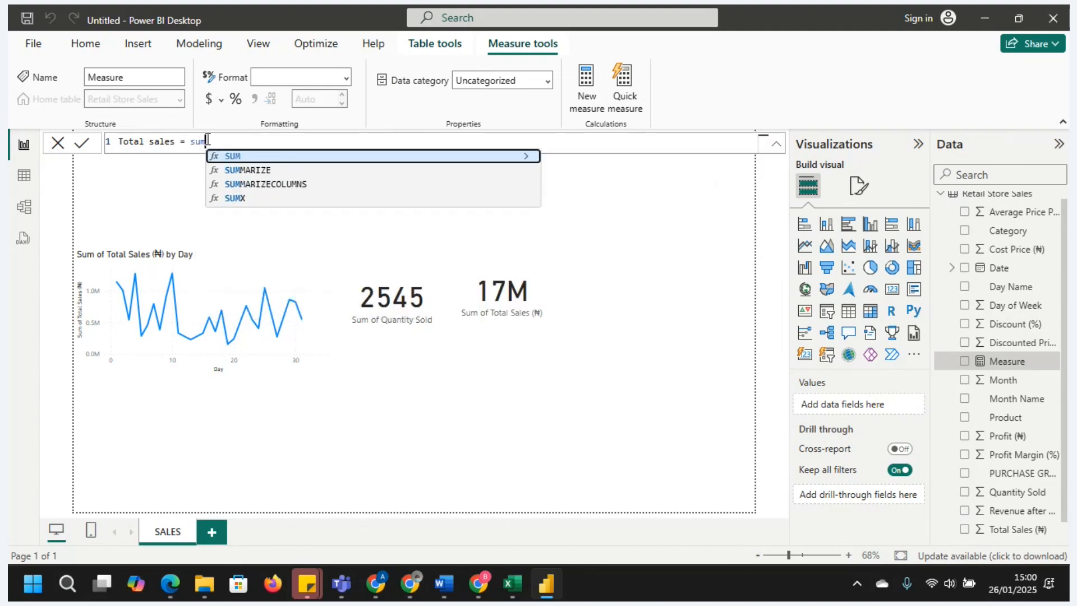
text(()
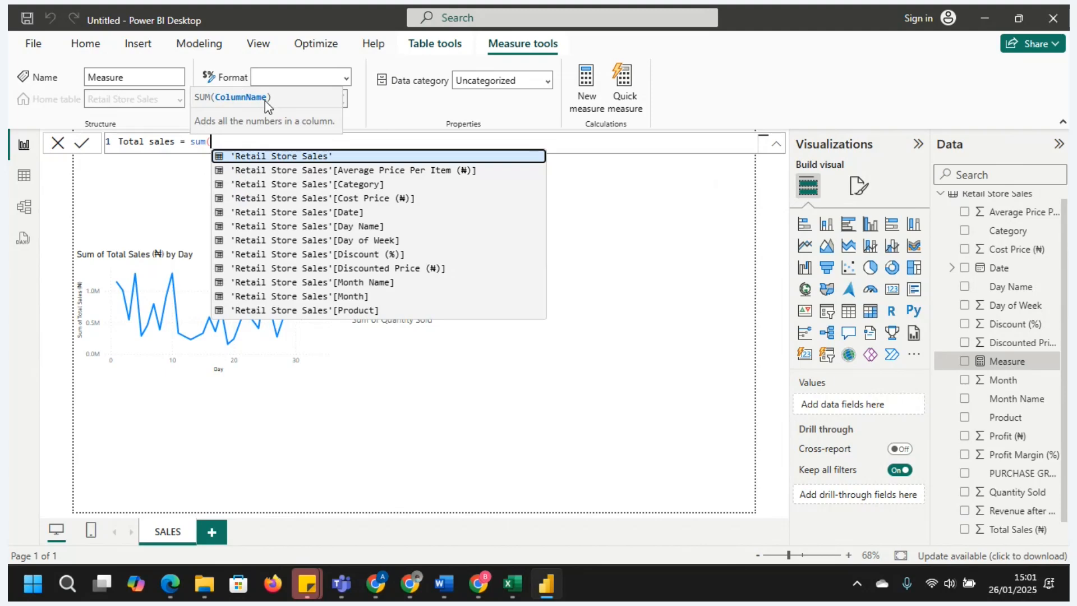
text(tot)
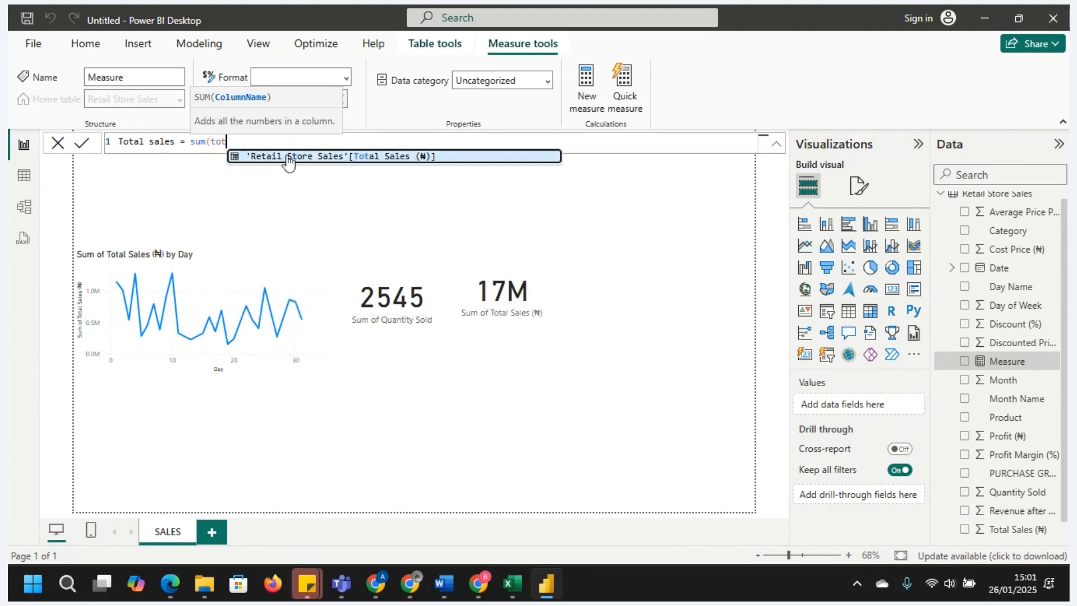
click(384, 159)
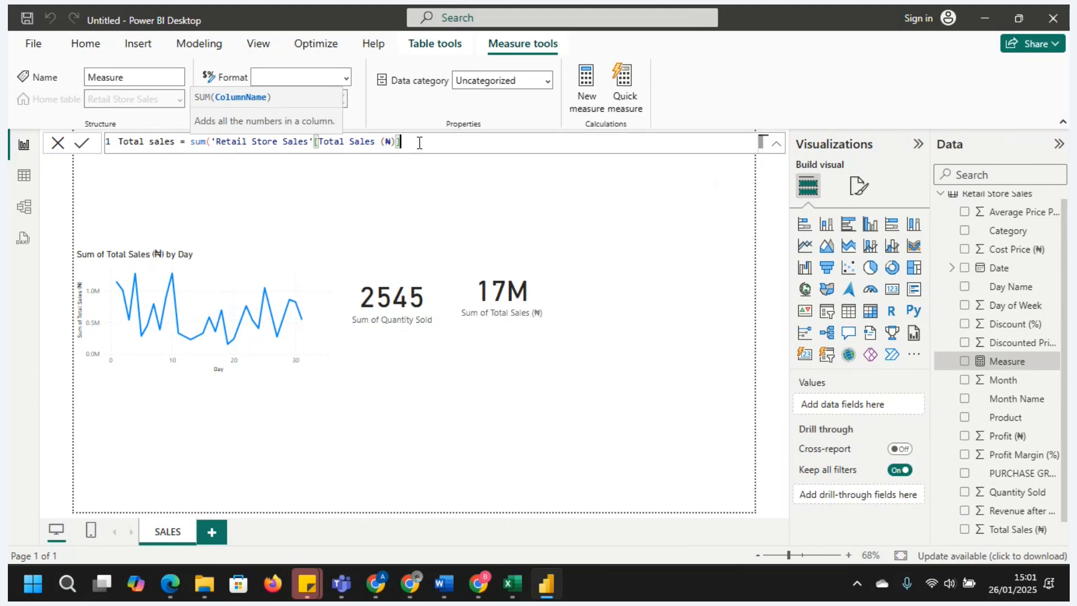
text())
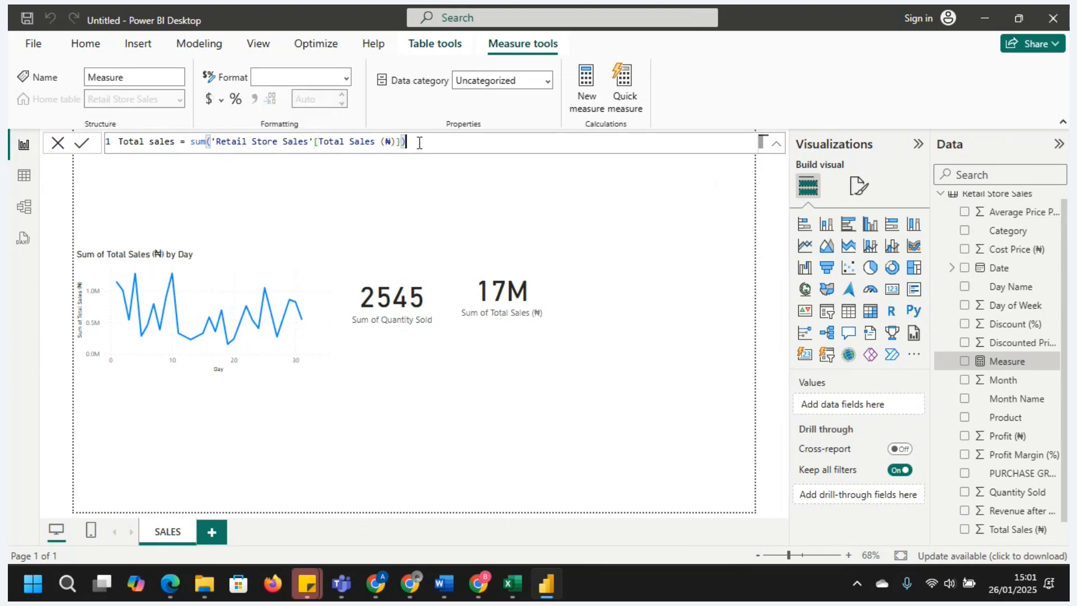
click(84, 144)
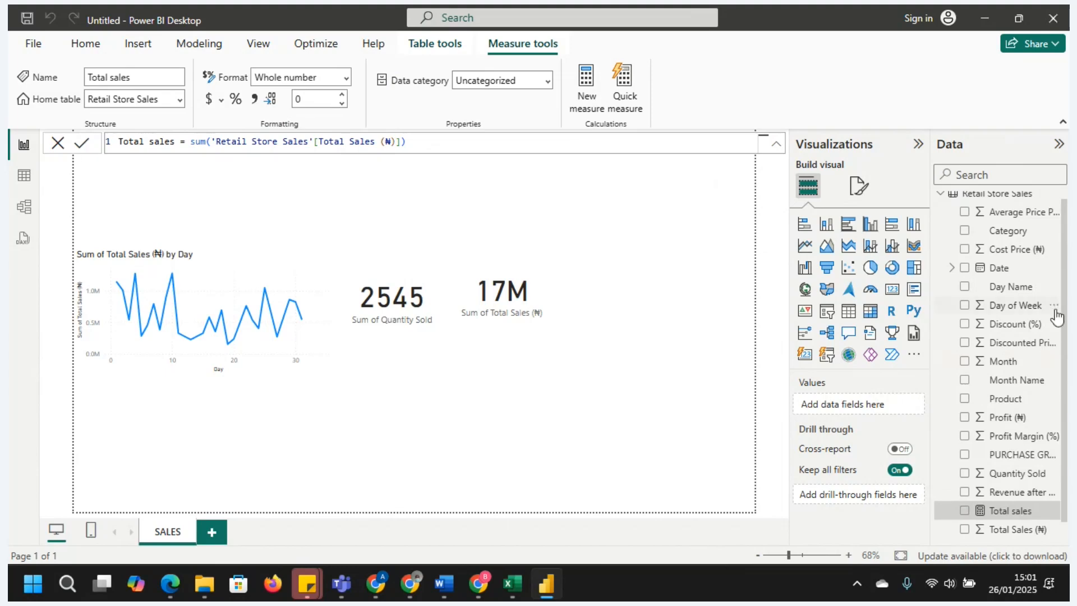
scroll(1065, 324, down, 1)
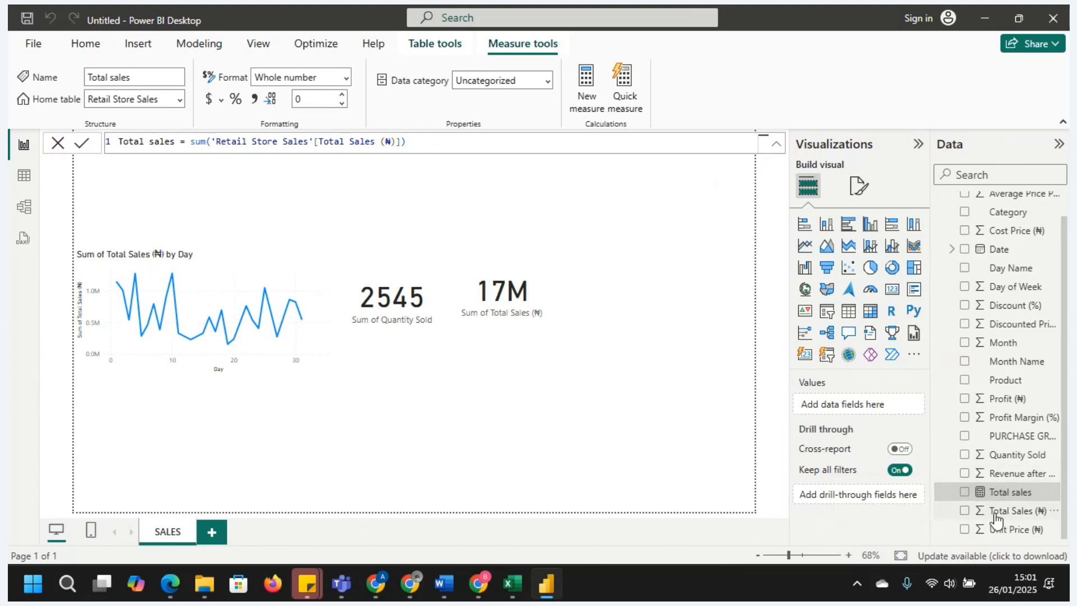
click(593, 234)
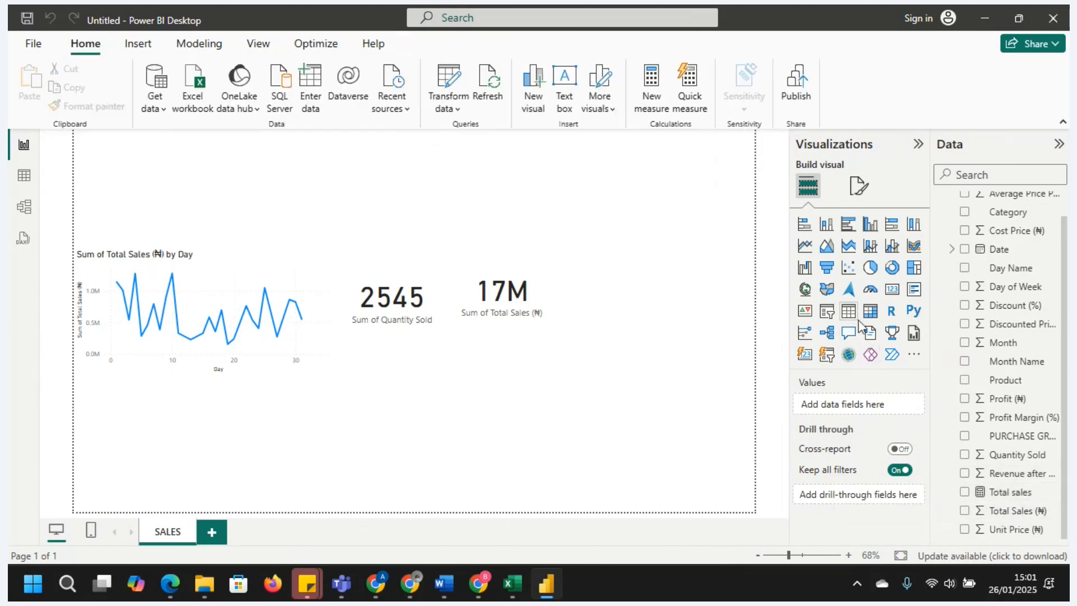
- Add a card showing the Total sales measure and move the Sum of Total Sales card toward the top
click(889, 295)
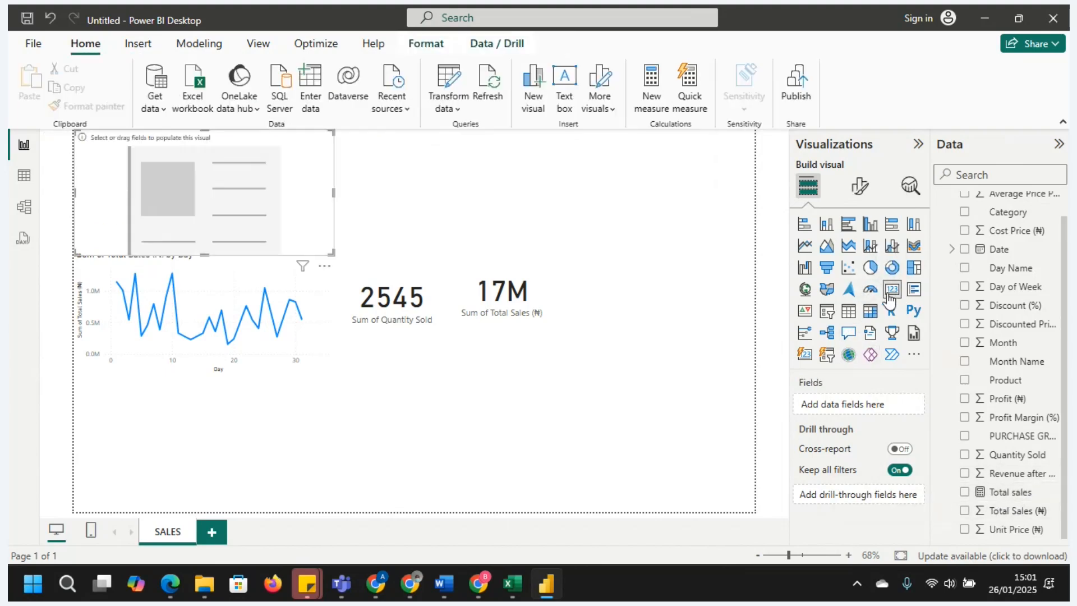
click(965, 492)
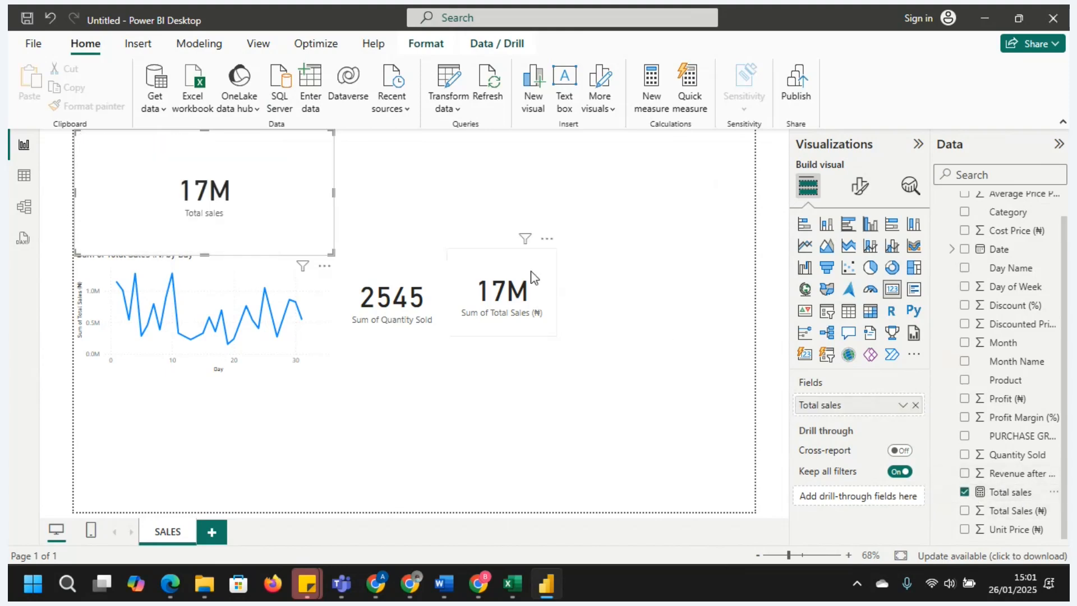
drag(533, 277, 476, 176)
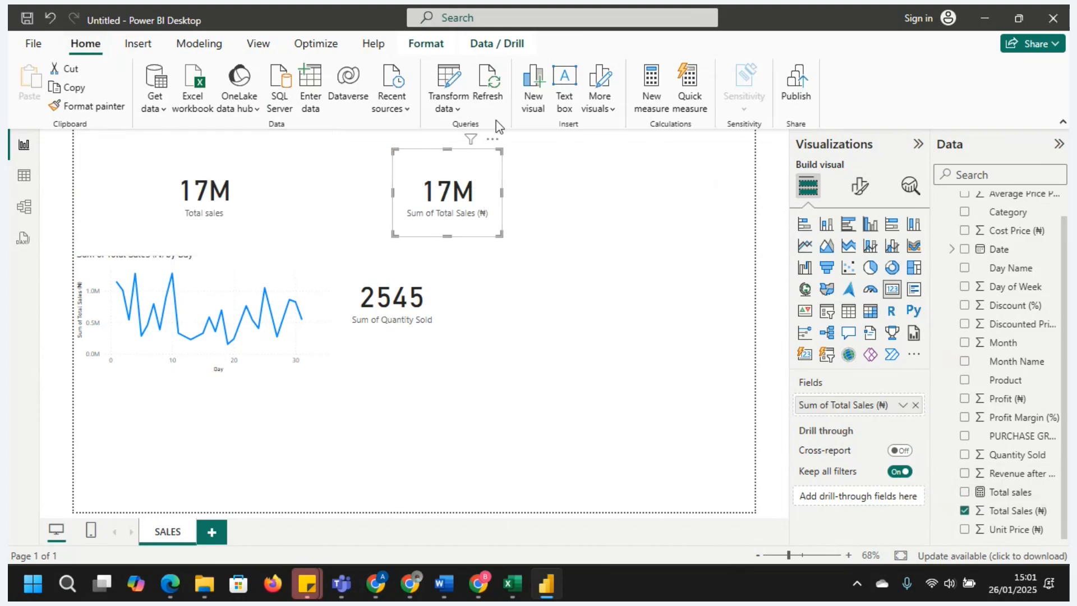
click(635, 245)
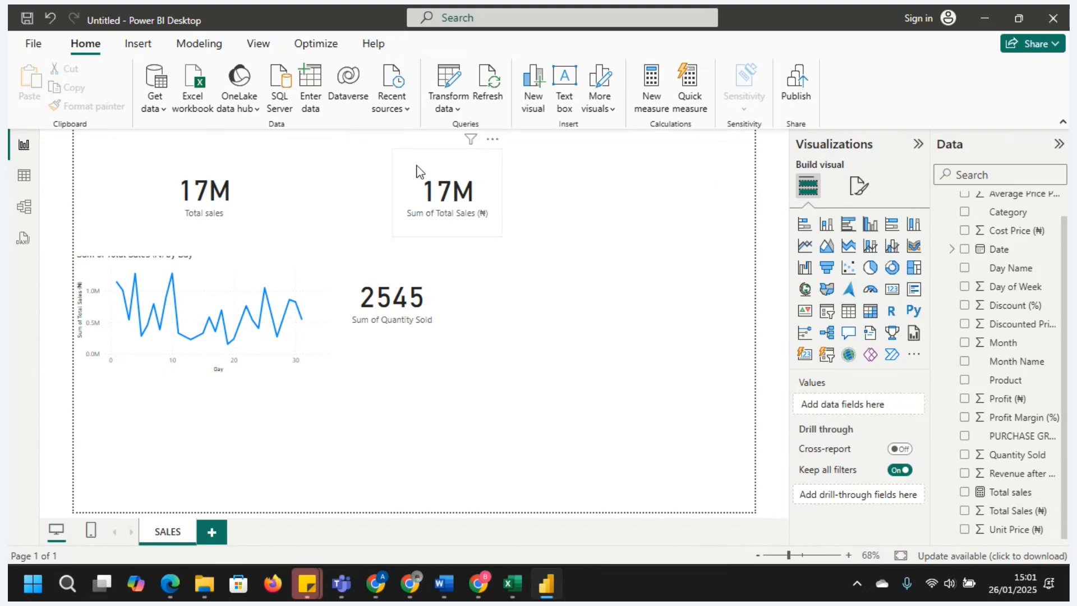
drag(421, 165, 332, 155)
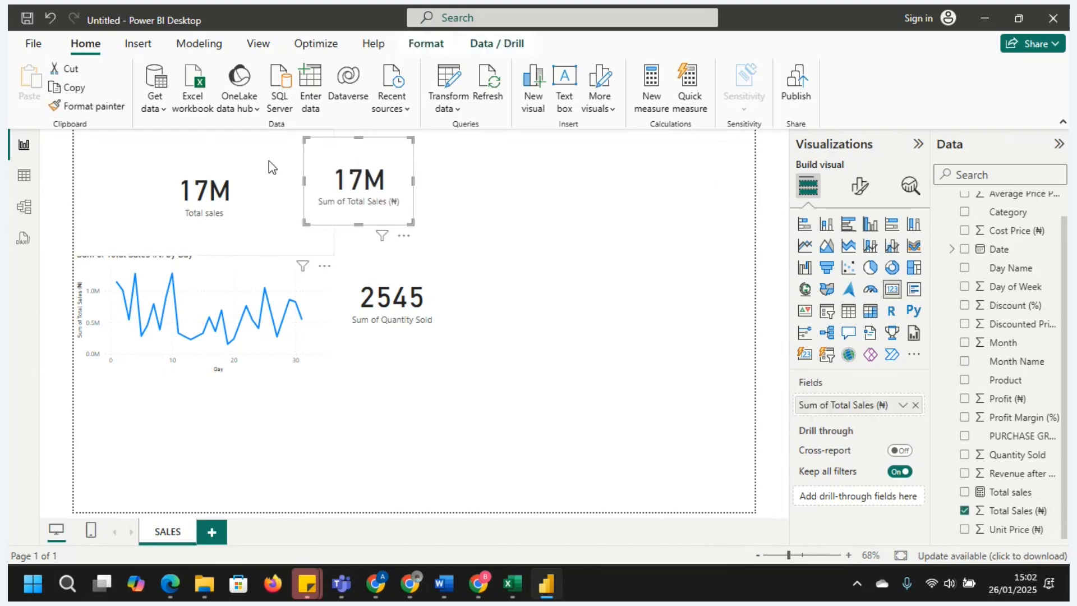
- Shrink the Total sales card into the top left and check the fields behind both cards
click(247, 164)
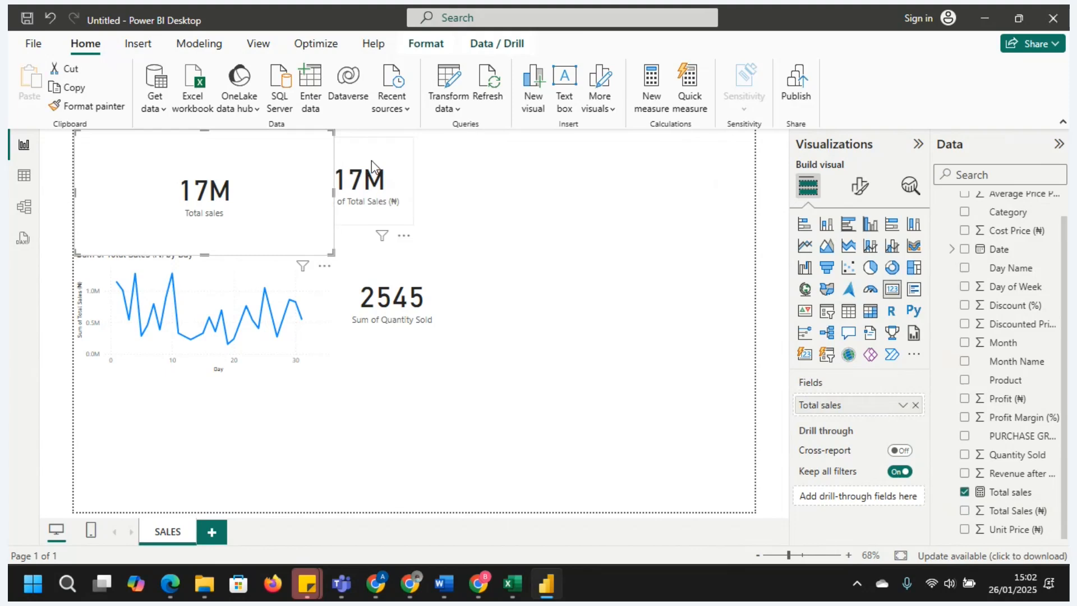
click(371, 160)
click(293, 232)
drag(330, 253, 234, 224)
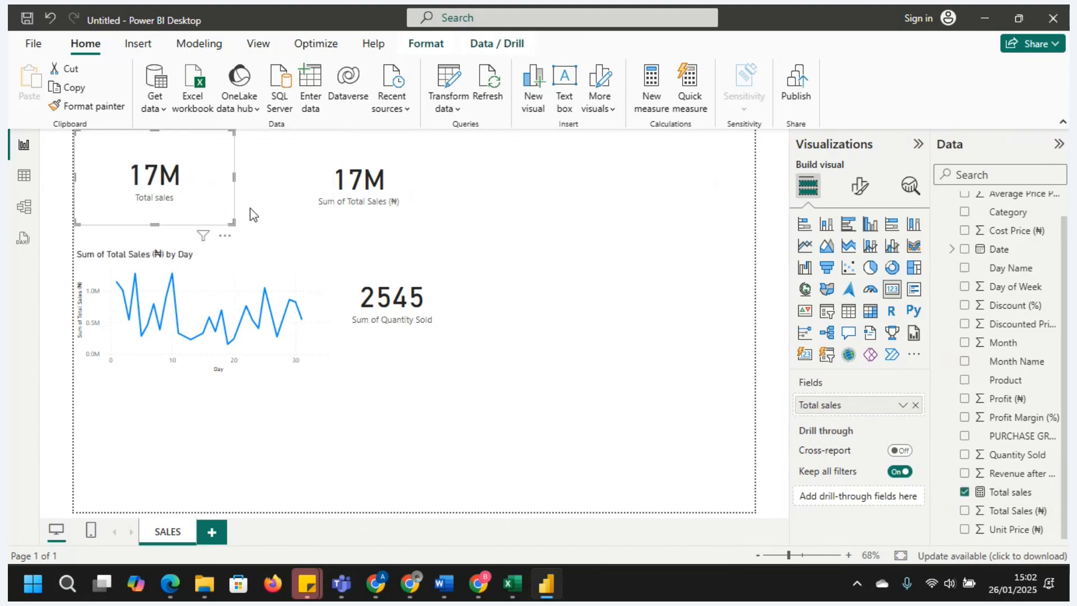
click(316, 177)
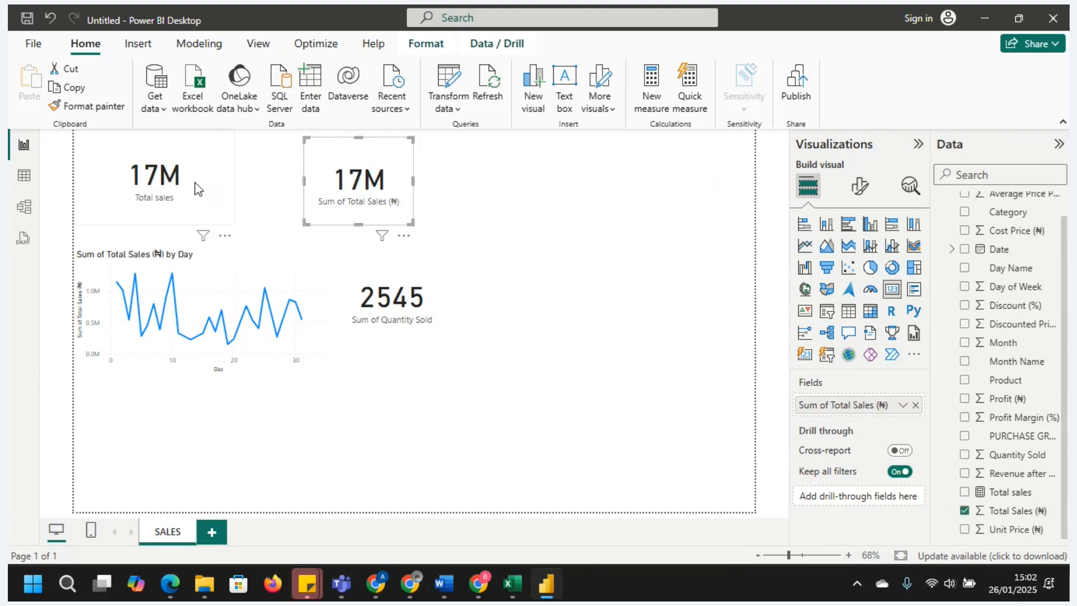
click(209, 193)
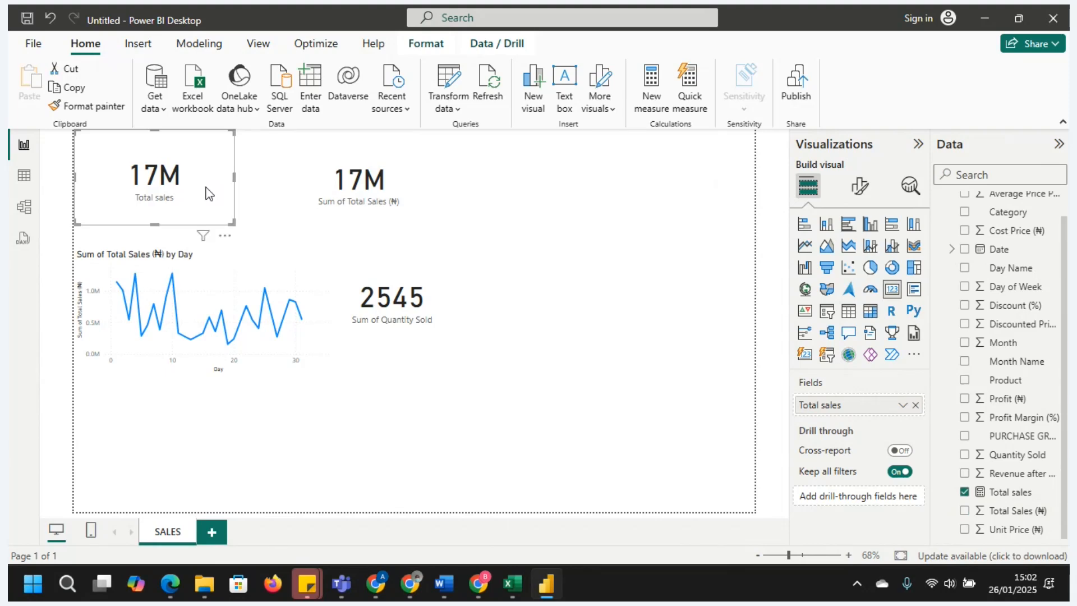
click(404, 181)
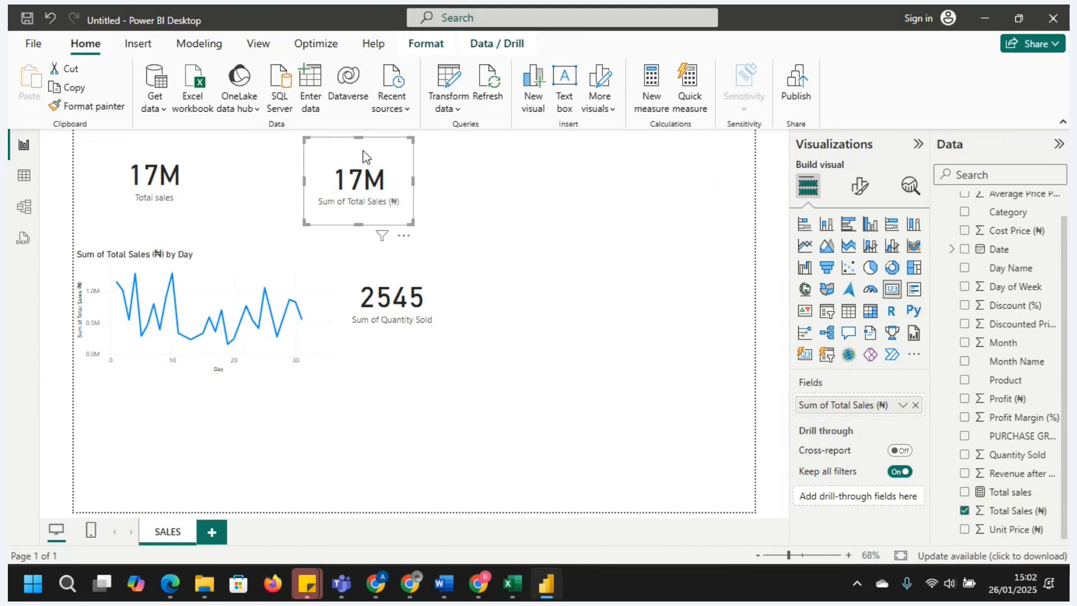
click(199, 192)
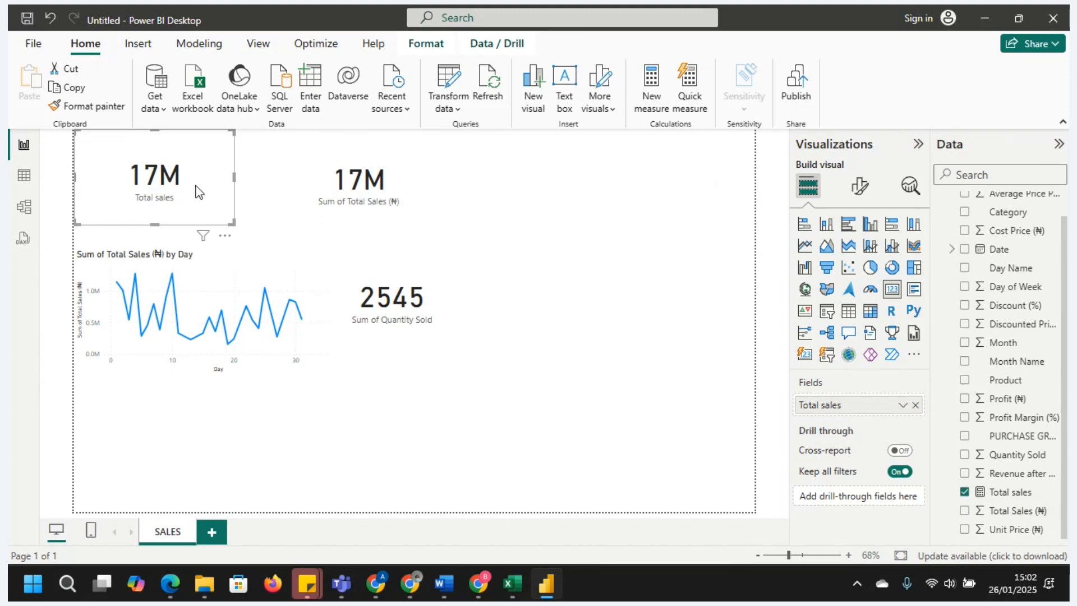
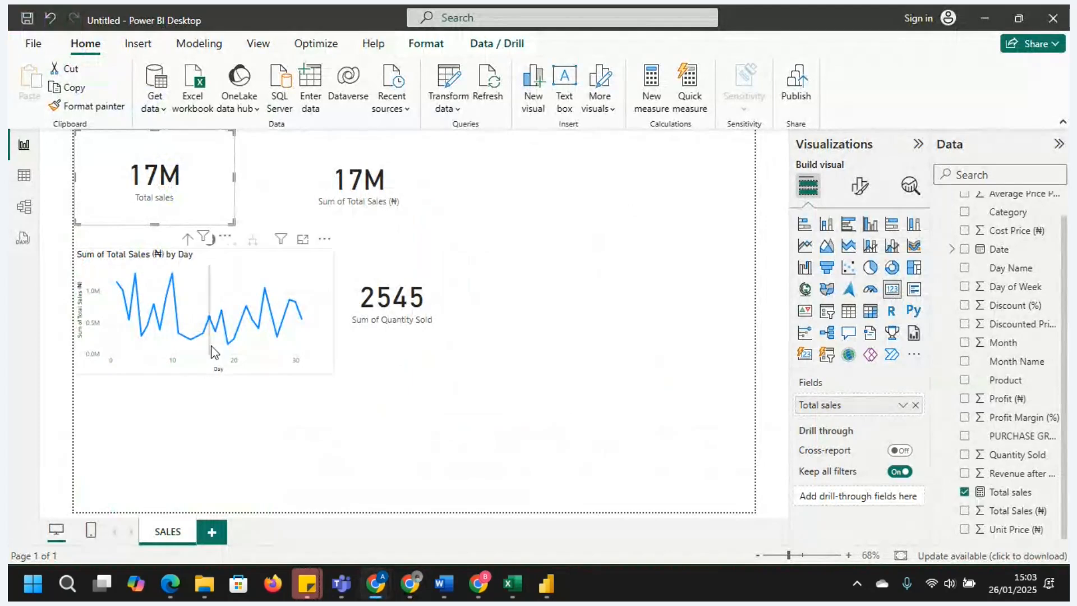
- Delete the duplicate 17M Sum of Total Sales card
click(359, 191)
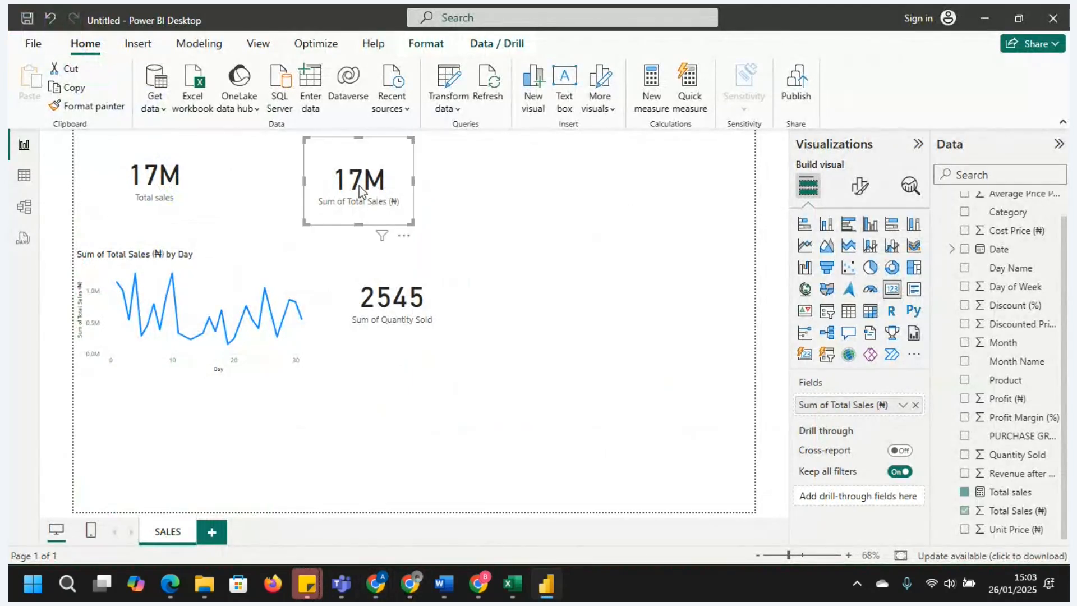
key(Delete)
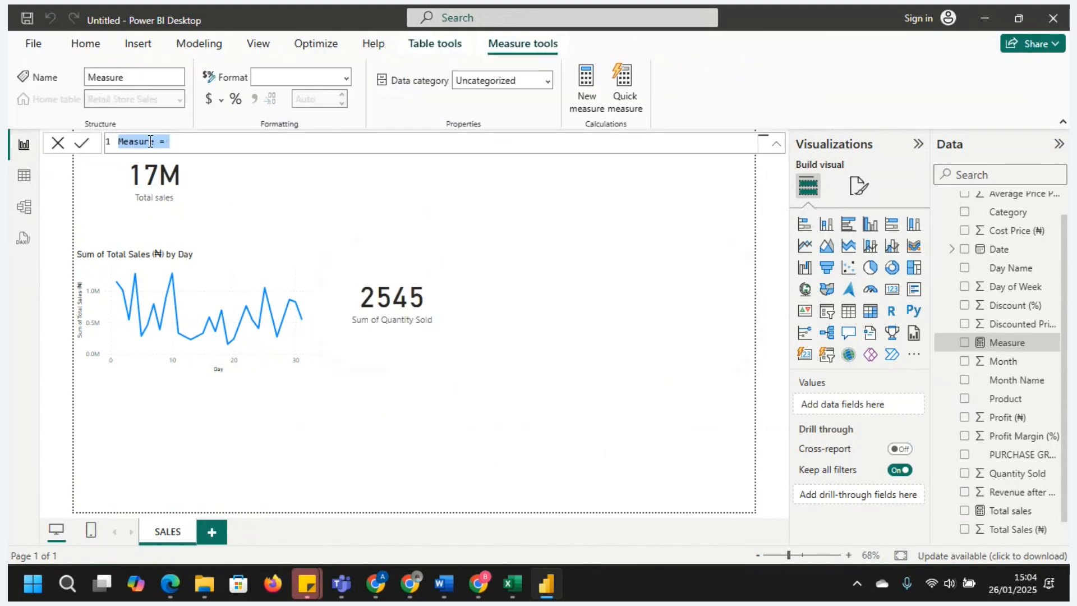
- Name the measure No of Sales, define it as COUNTROWS('Retail Store Sales') and commit it
click(155, 145)
text(no)
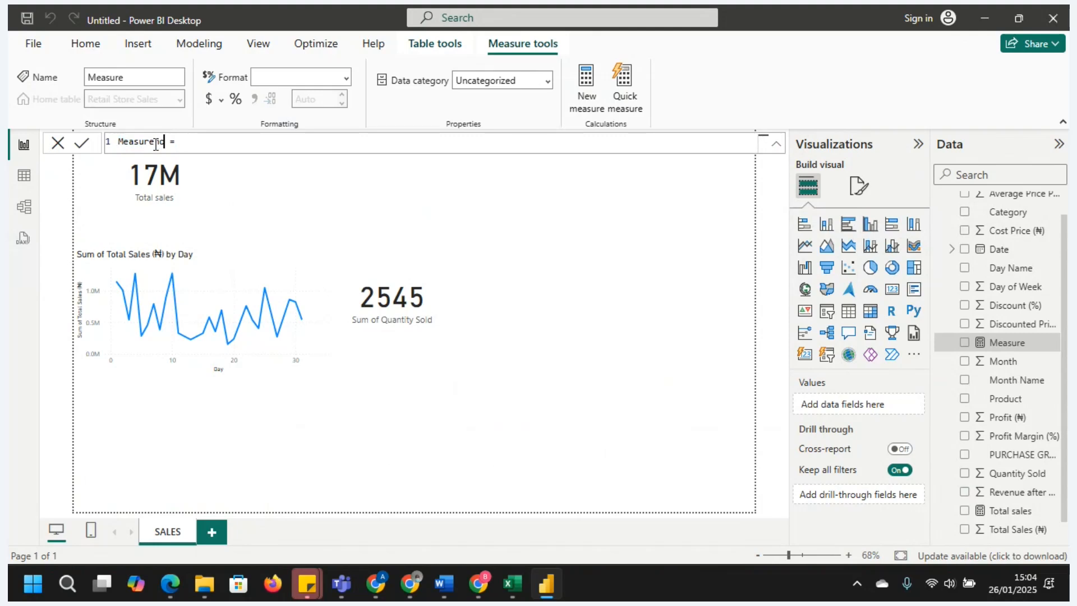
key(BackSpace)
key(BackSpace)
key(BackSpace)
key(BackSpace)
key(BackSpace)
key(BackSpace)
key(BackSpace)
key(BackSpace)
key(BackSpace)
text(n)
text(o of Sales)
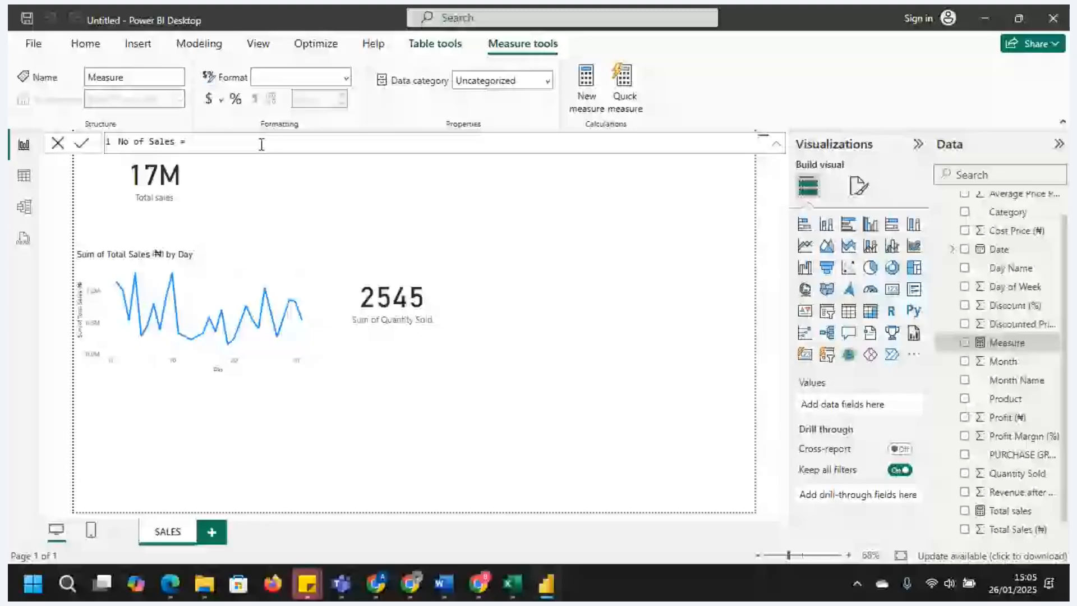
key(Return)
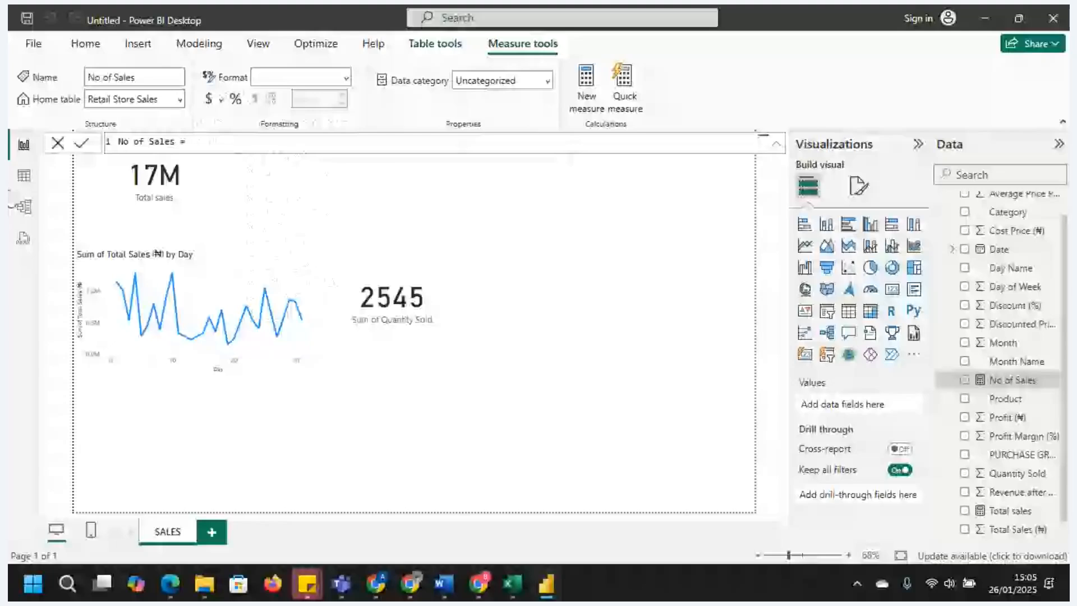
scroll(984, 310, up, 1)
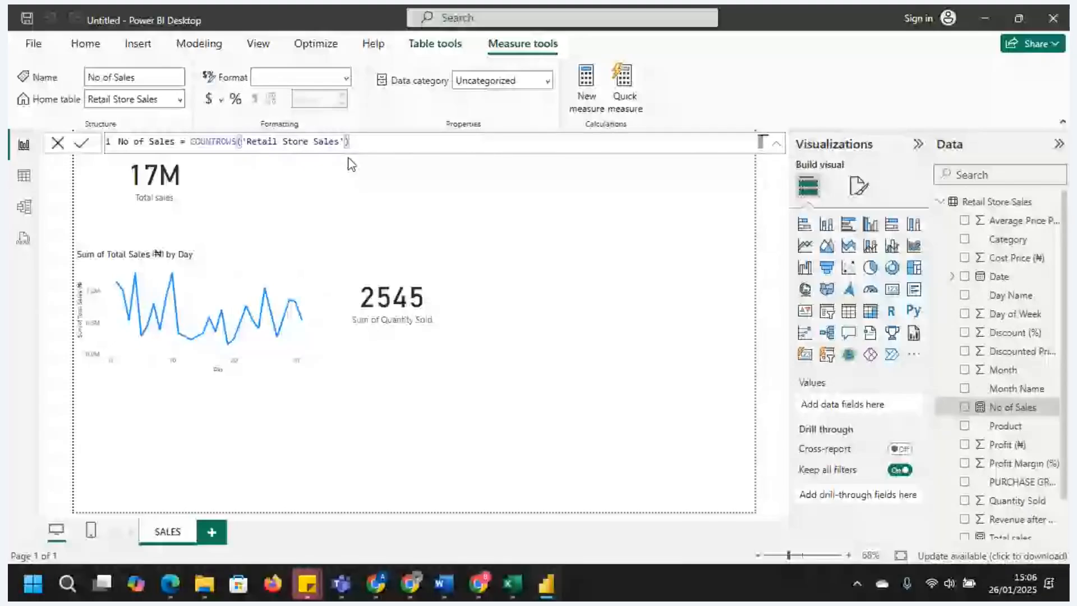
key(Return)
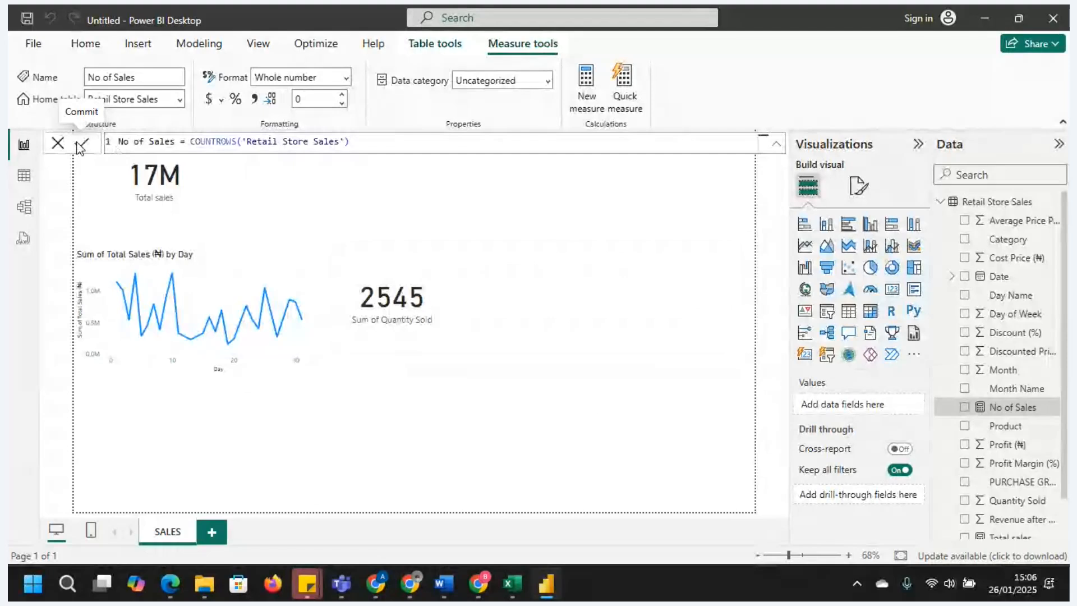
click(319, 210)
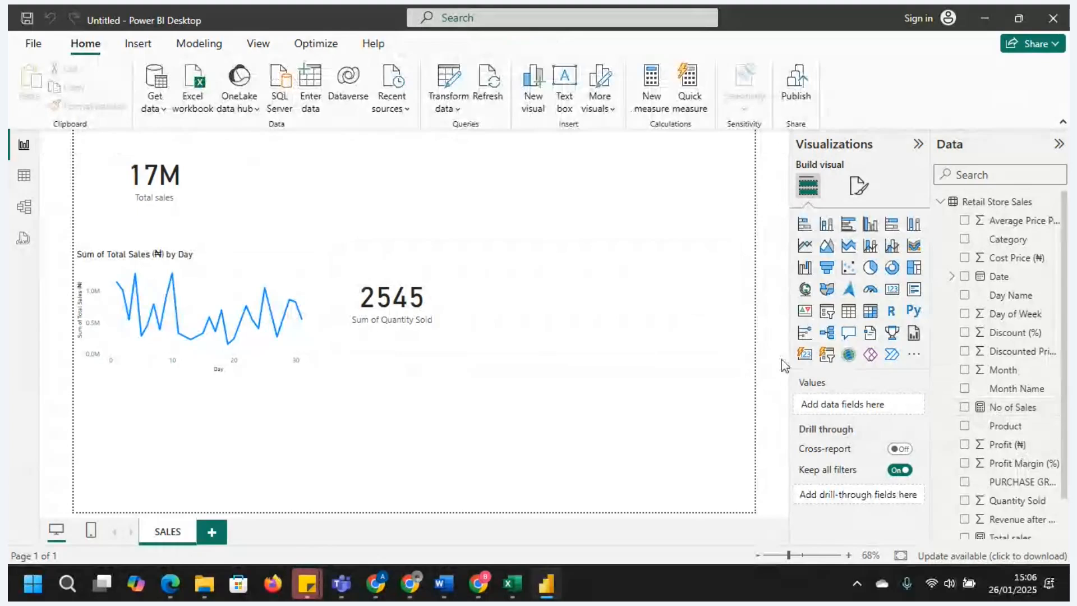
- Add a new-style card placeholder beside the Total sales card and make it a multi-row card
click(912, 290)
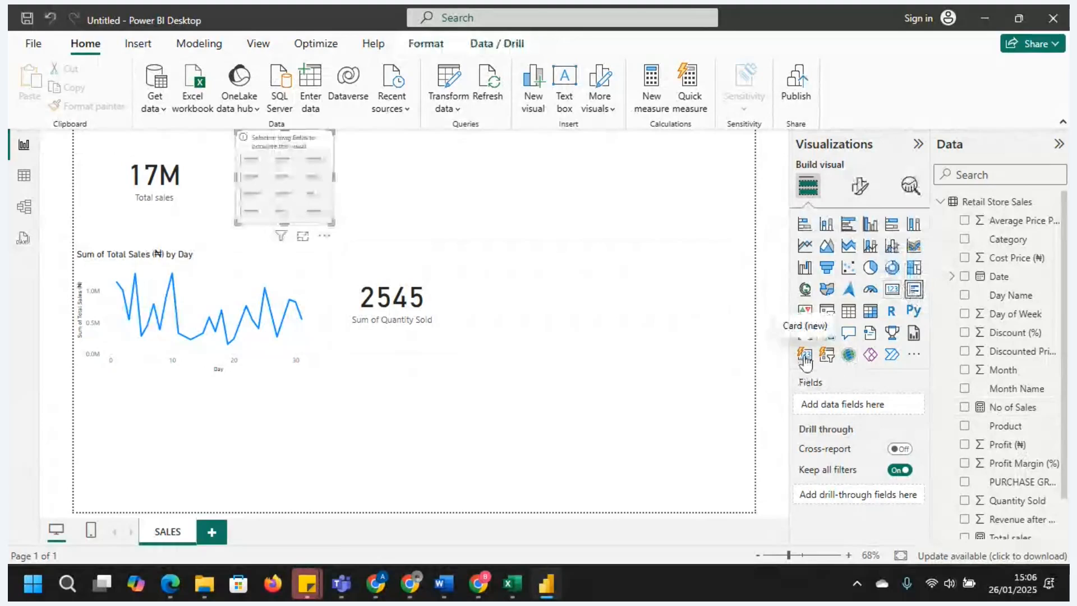
click(805, 356)
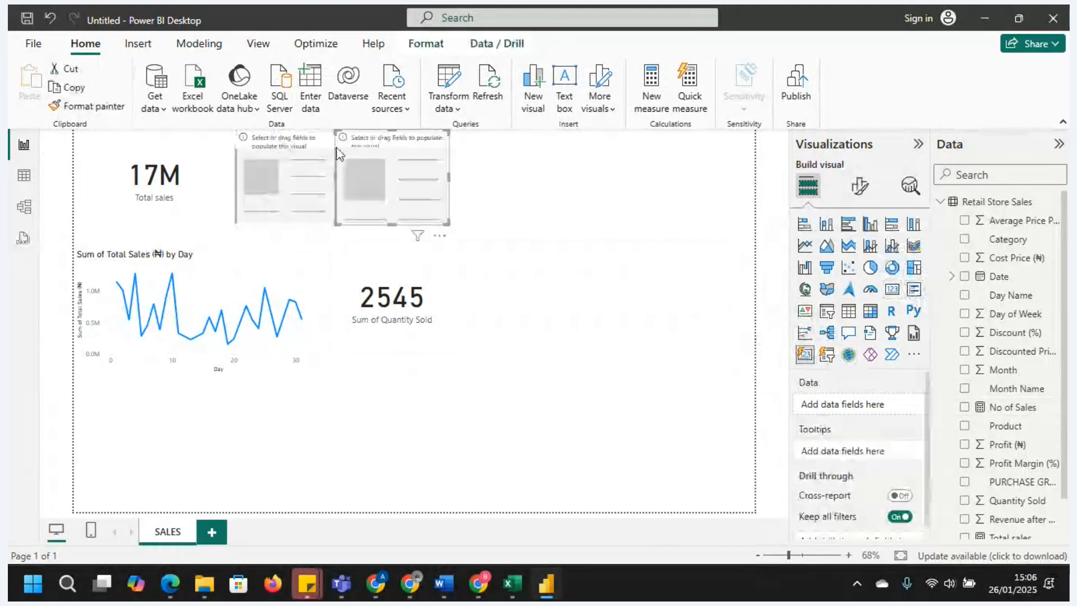
drag(337, 150, 533, 162)
drag(278, 164, 298, 186)
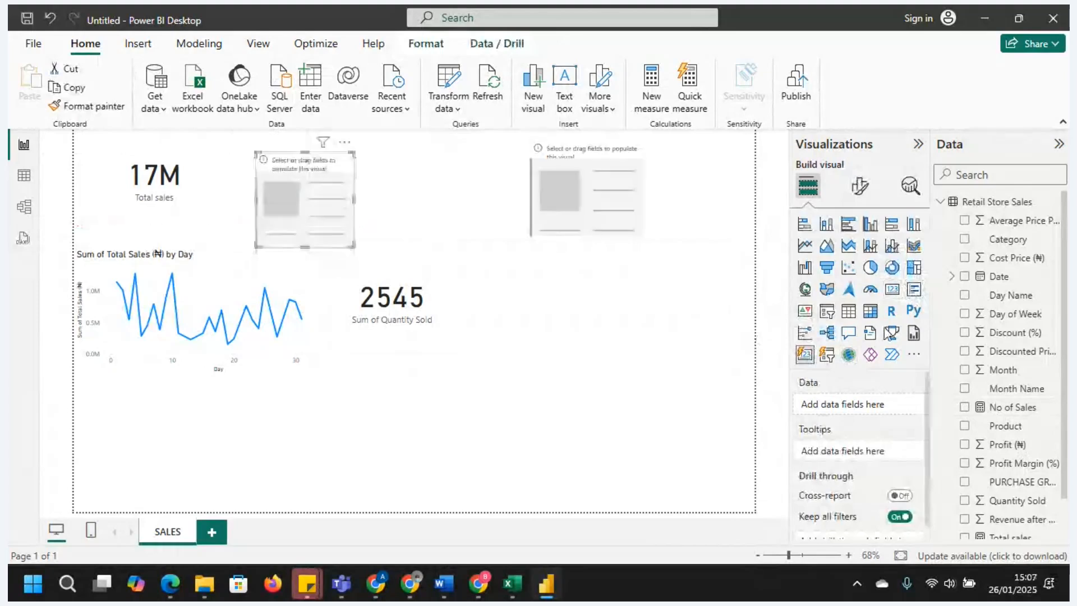
click(913, 289)
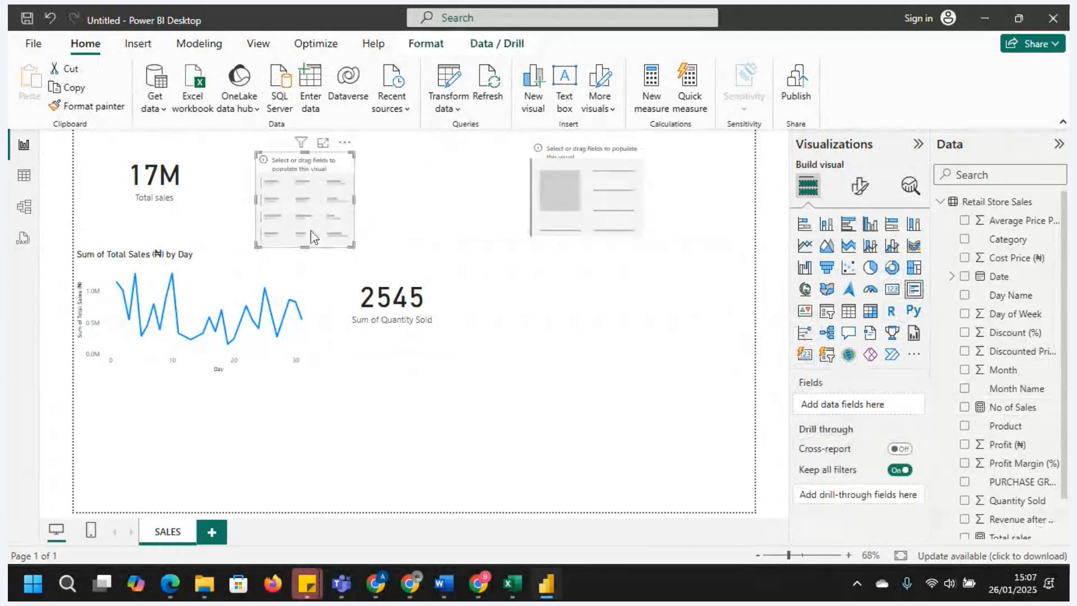
- Put No of Sales and Total sales fields into the multi-row card
click(965, 406)
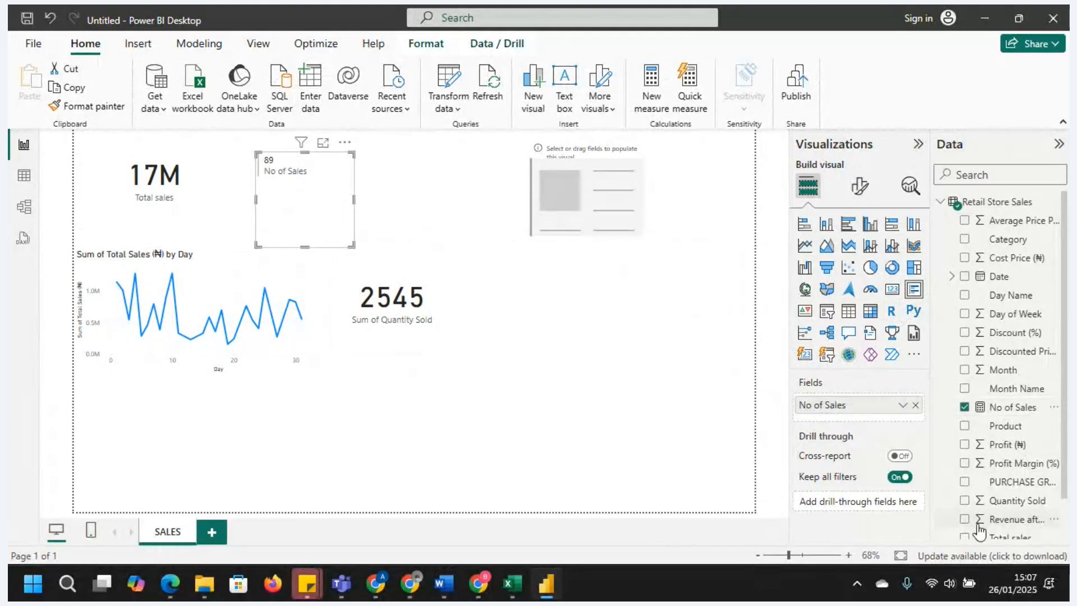
scroll(964, 497, down, 2)
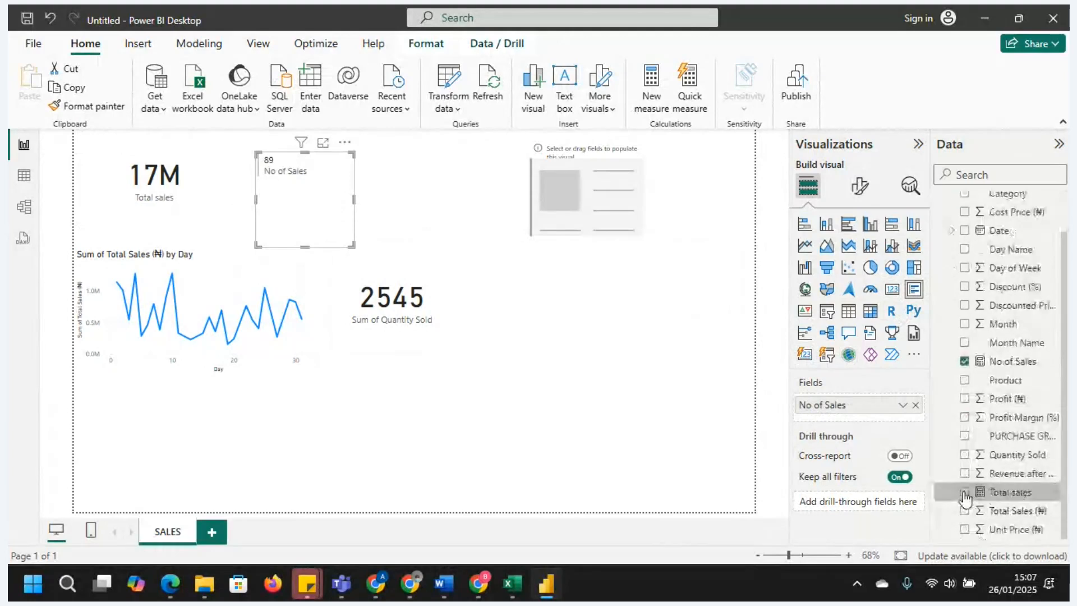
click(965, 494)
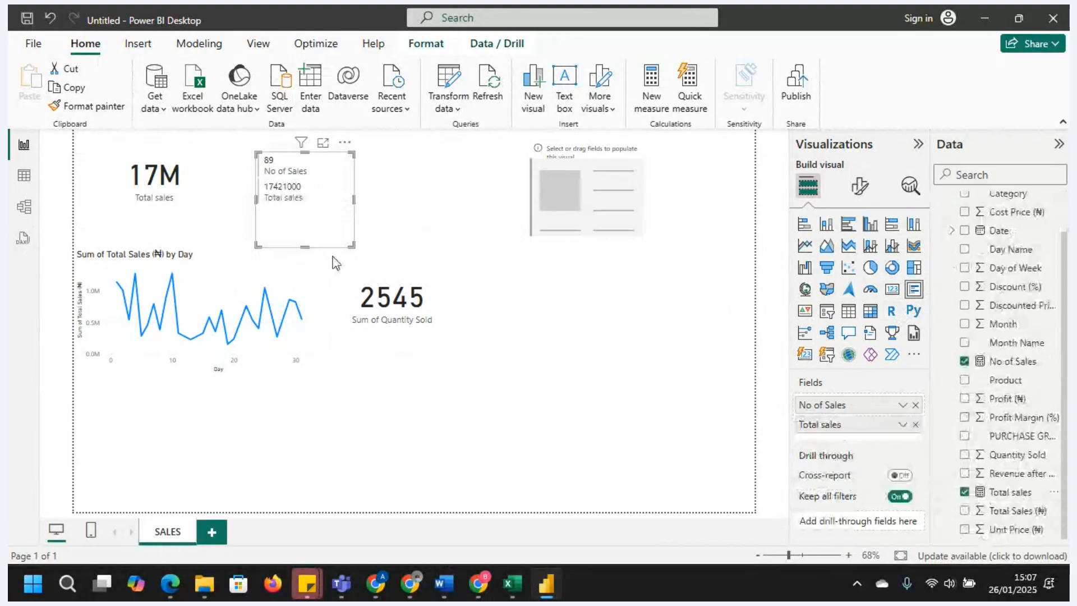
click(320, 272)
mouse_move(282, 244)
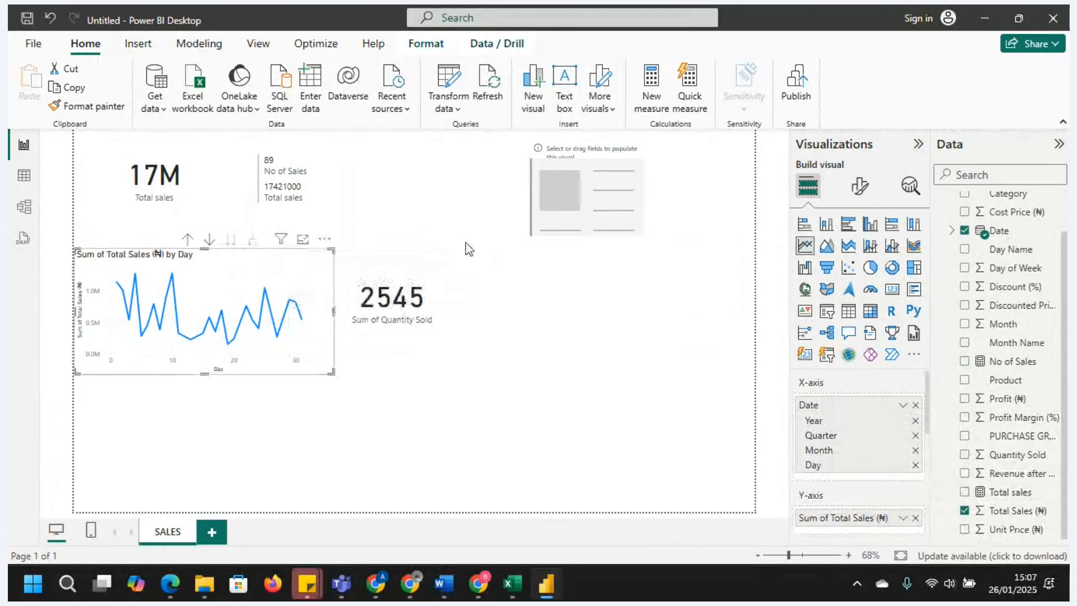
- Add a Q&A visual to the lower right of the SALES page
click(570, 394)
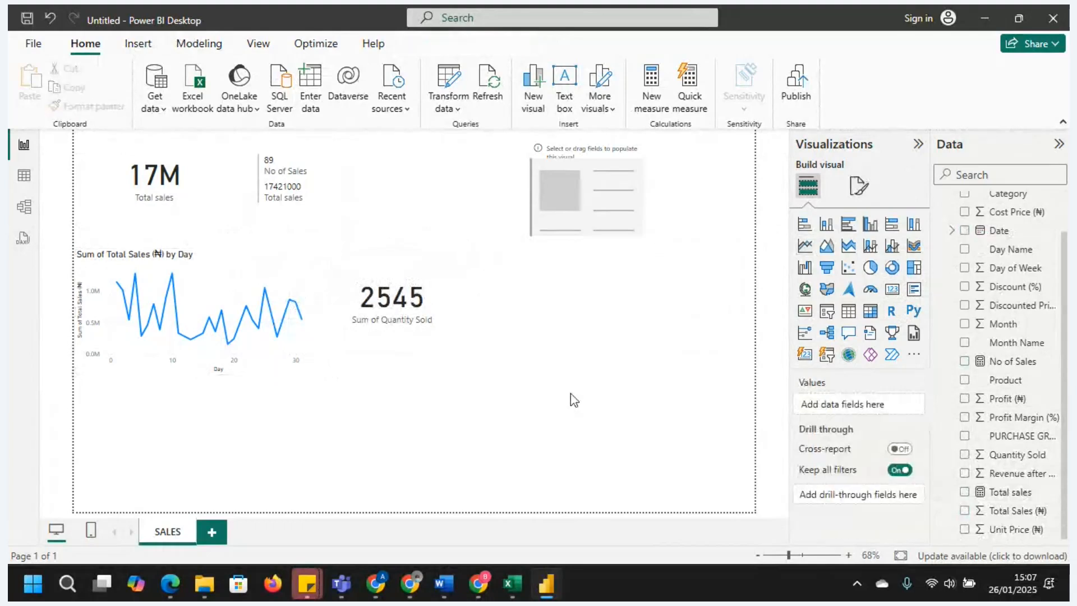
double_click(570, 392)
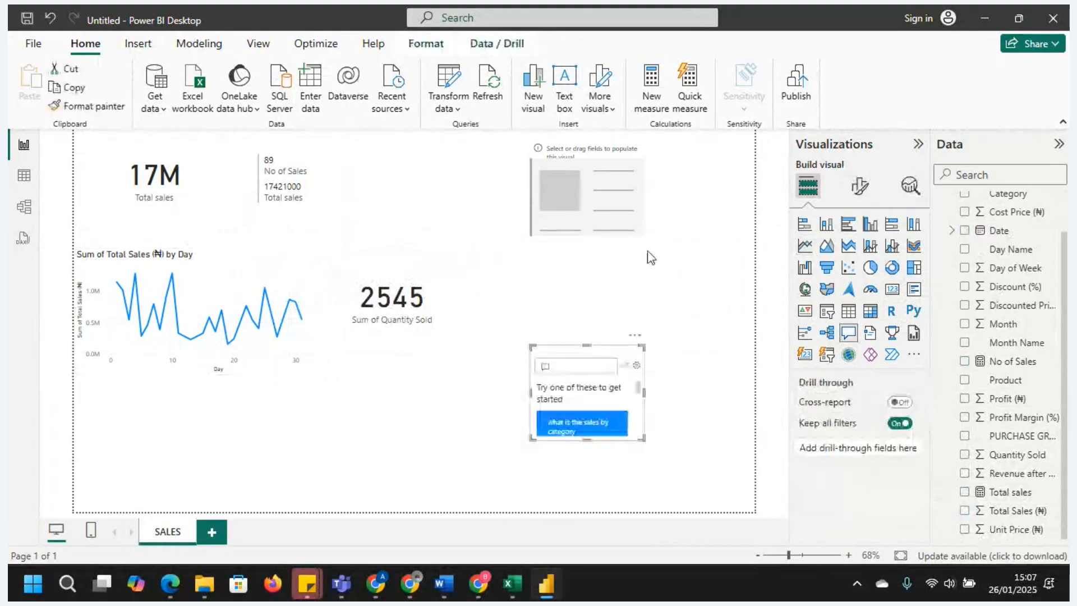
click(650, 257)
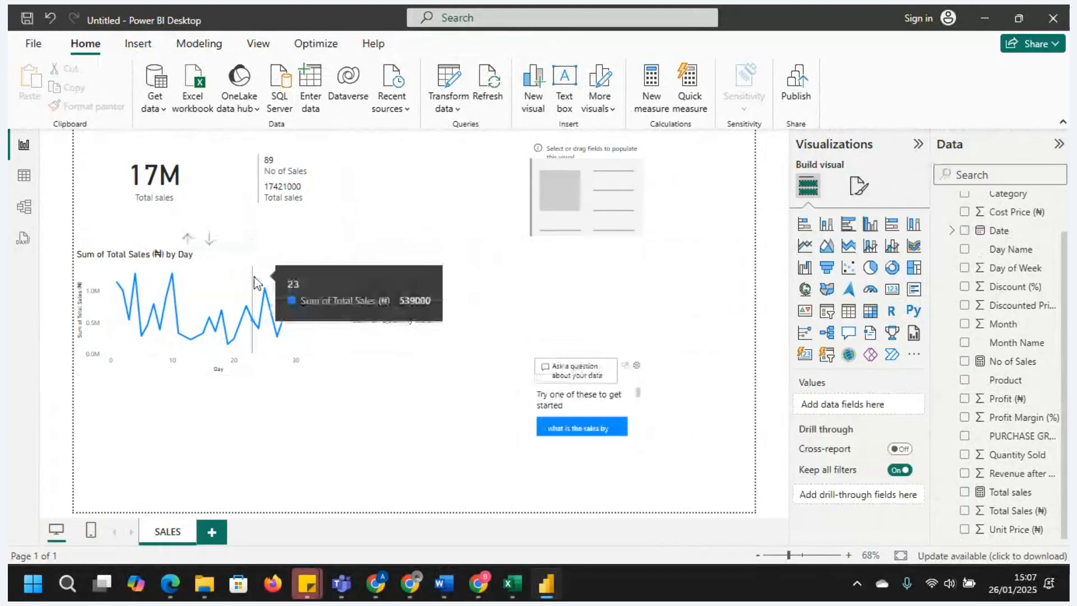
click(257, 283)
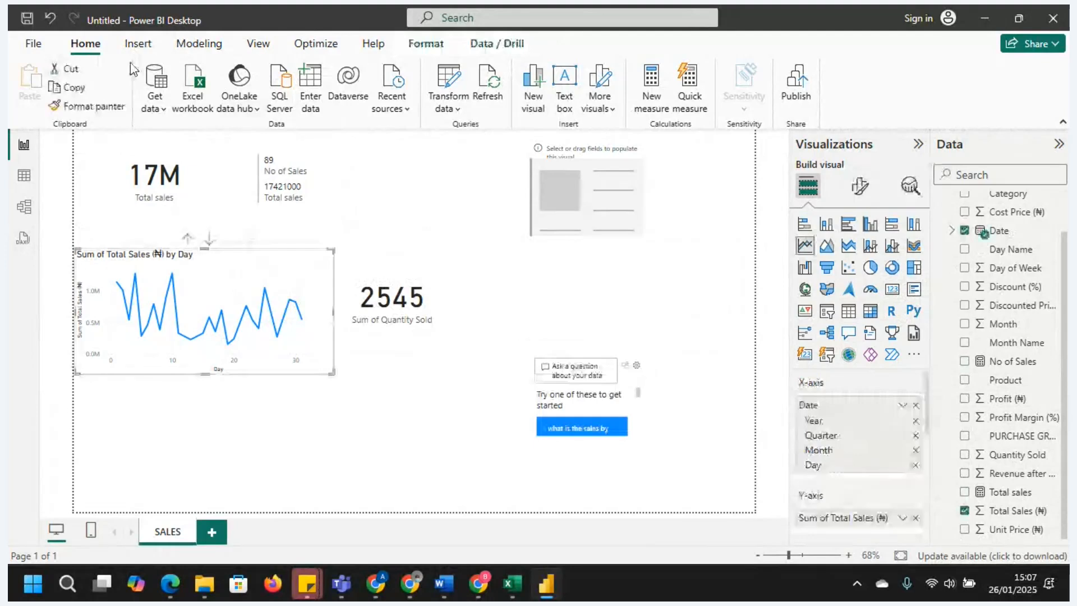
click(259, 44)
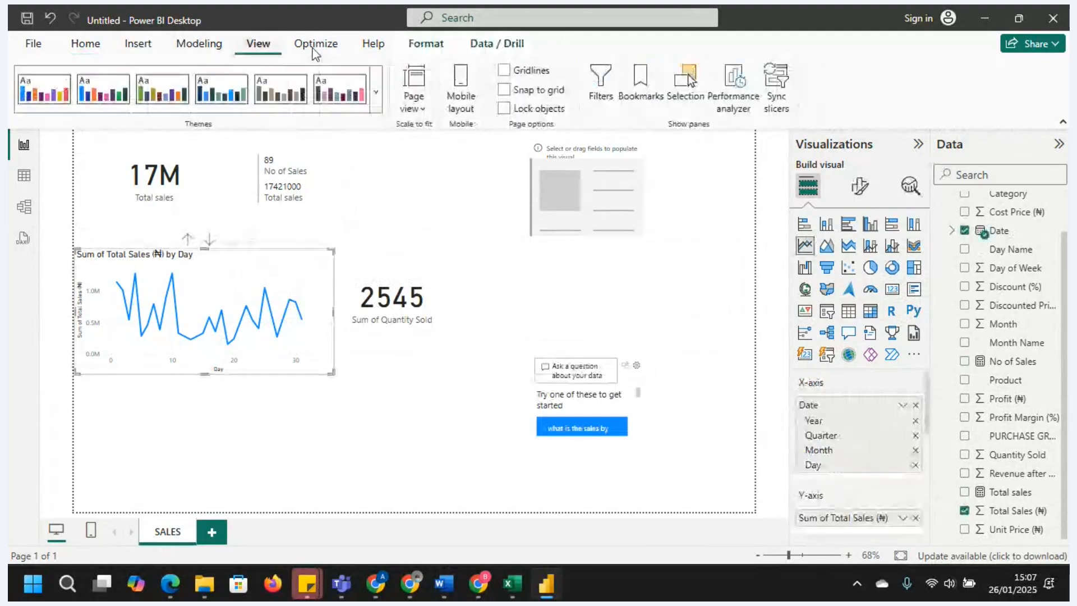
- Show the Filters pane, shorten the multi-row card, and preview it in Focus mode
click(600, 86)
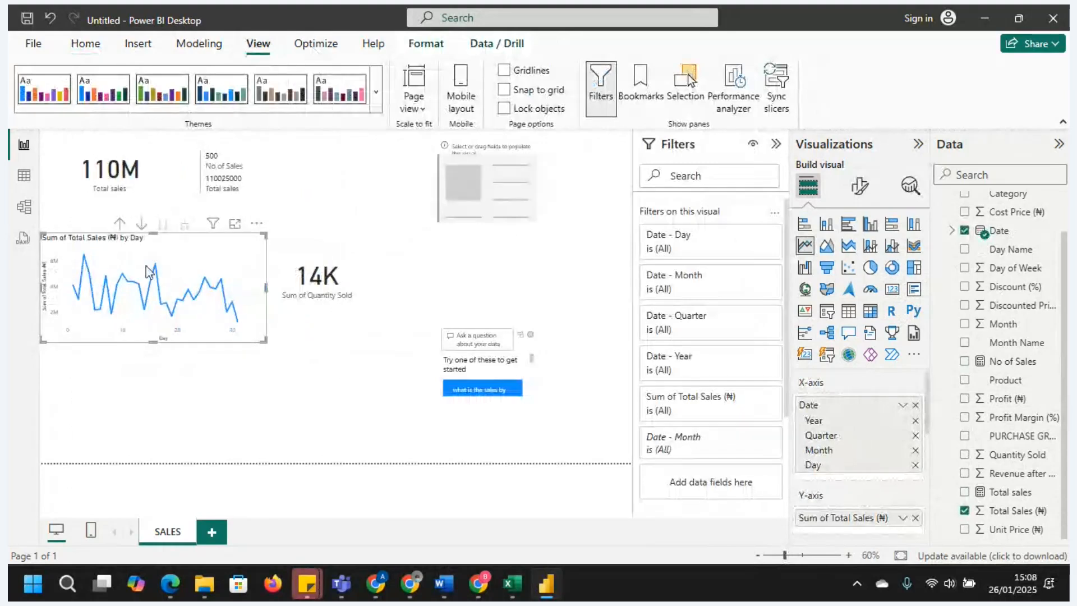
click(238, 221)
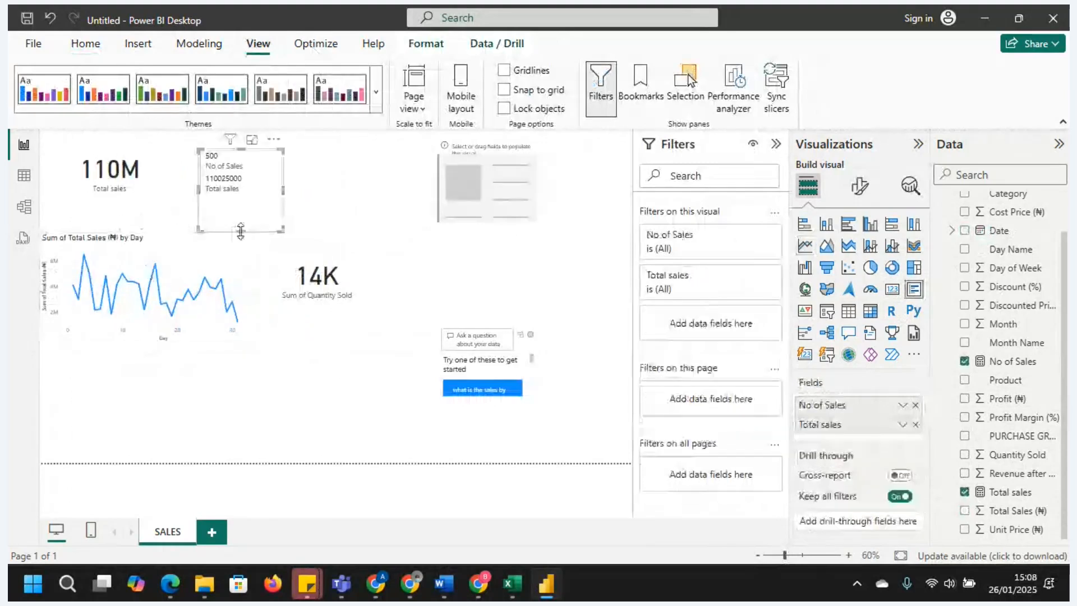
drag(240, 230, 241, 204)
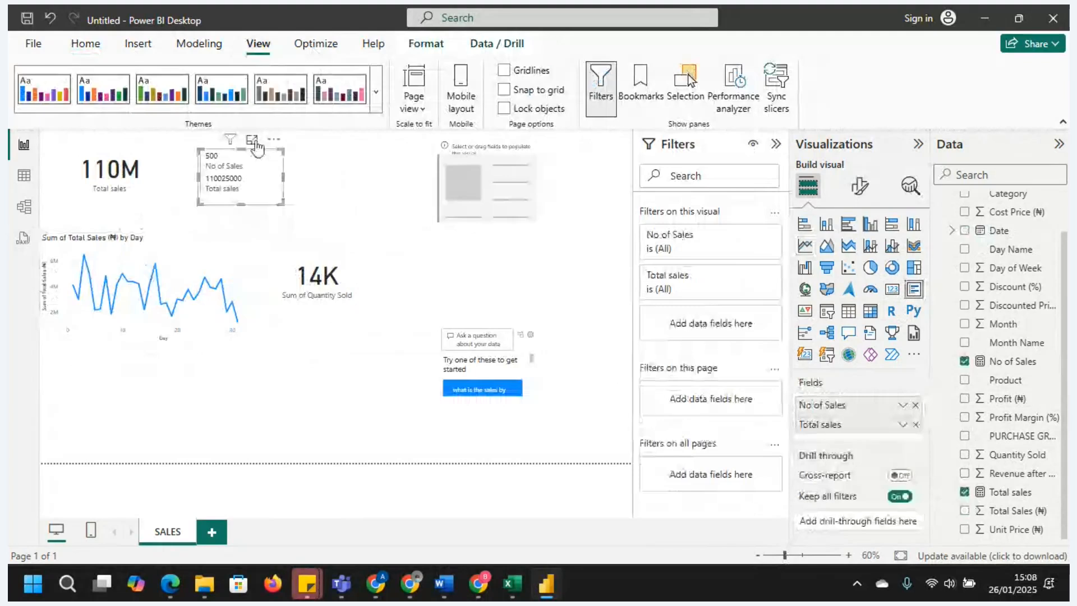
click(252, 141)
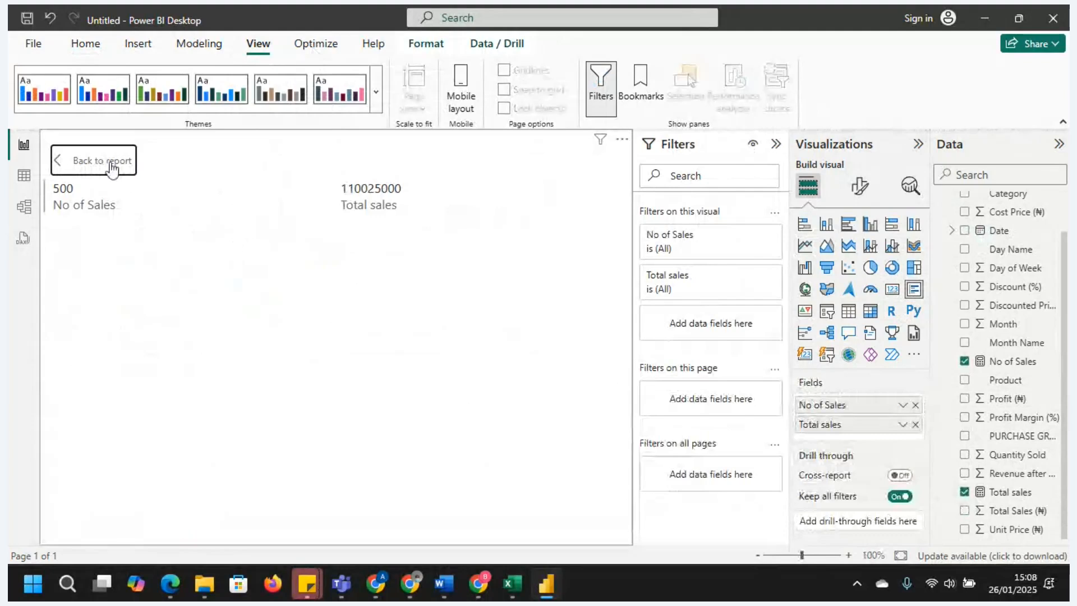
click(112, 169)
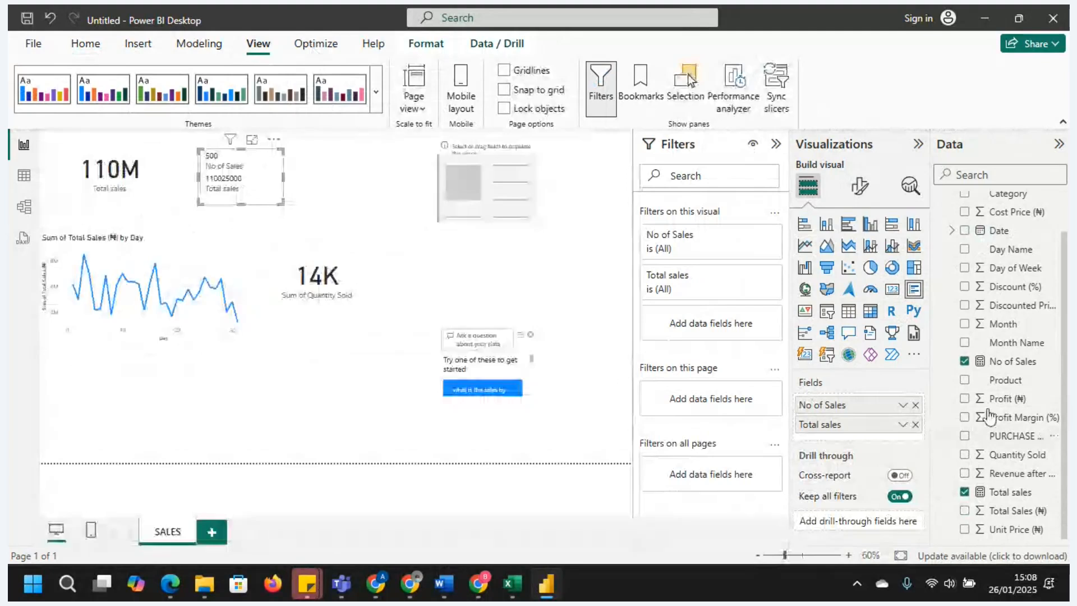
- Fill the new card with No of Sales and Total sales, widening and shortening it to show 500 and 110M
drag(476, 180, 382, 176)
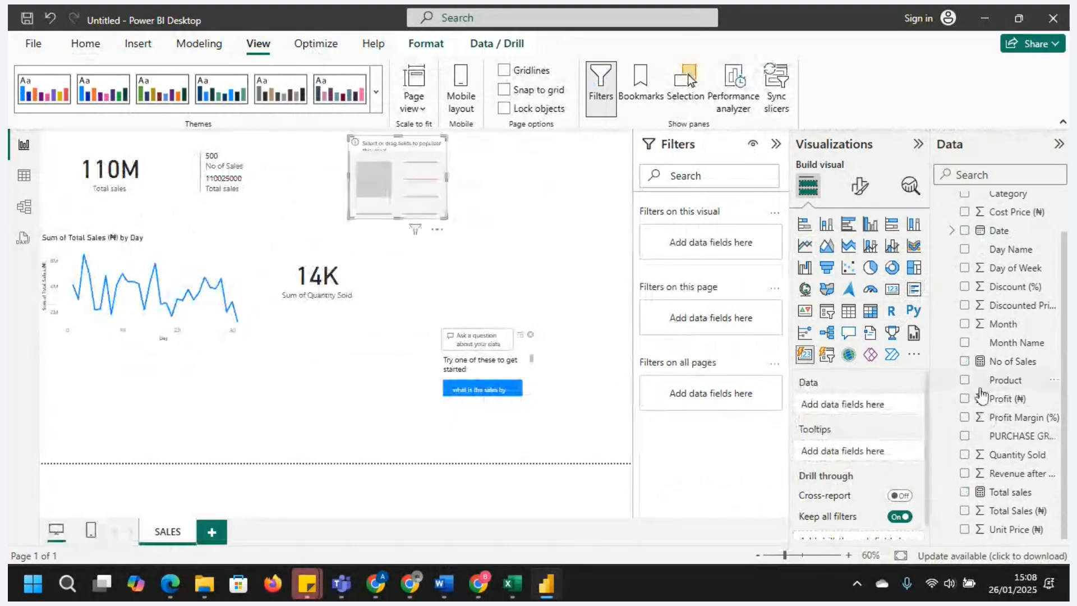
click(964, 363)
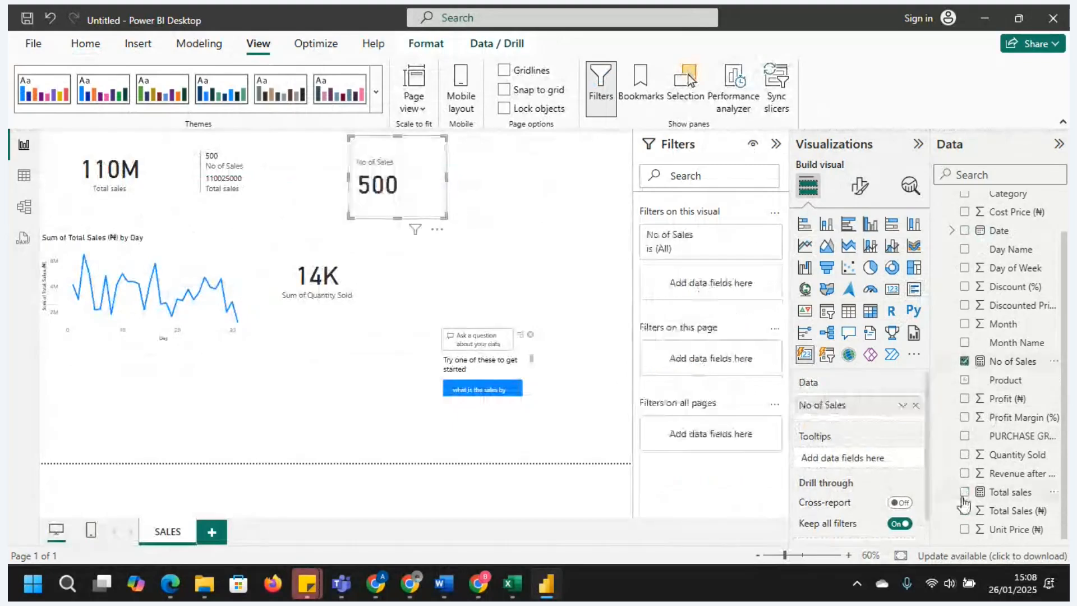
click(963, 492)
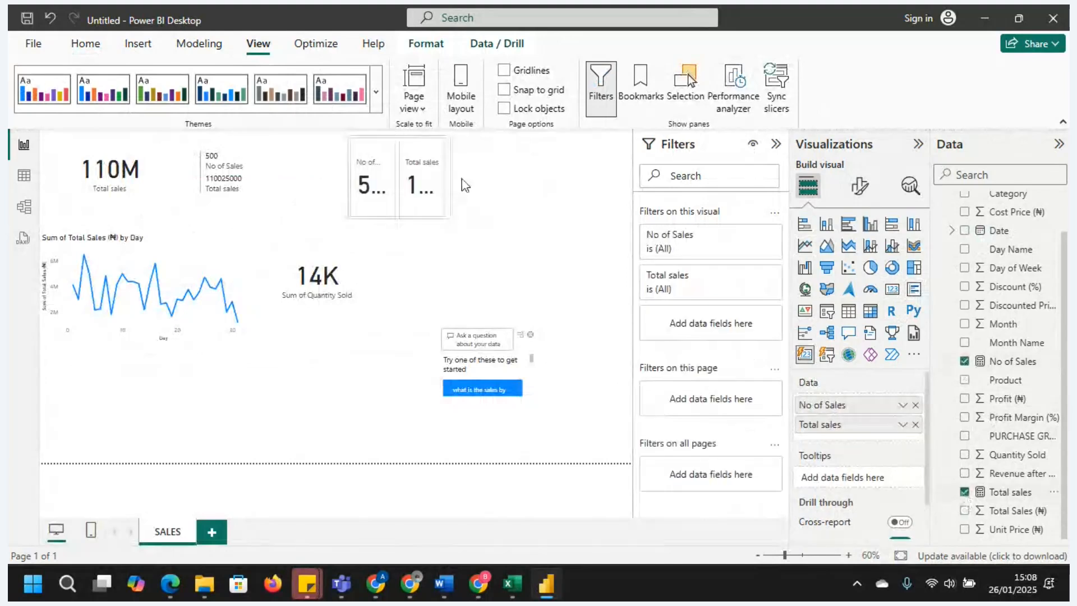
drag(463, 185, 491, 185)
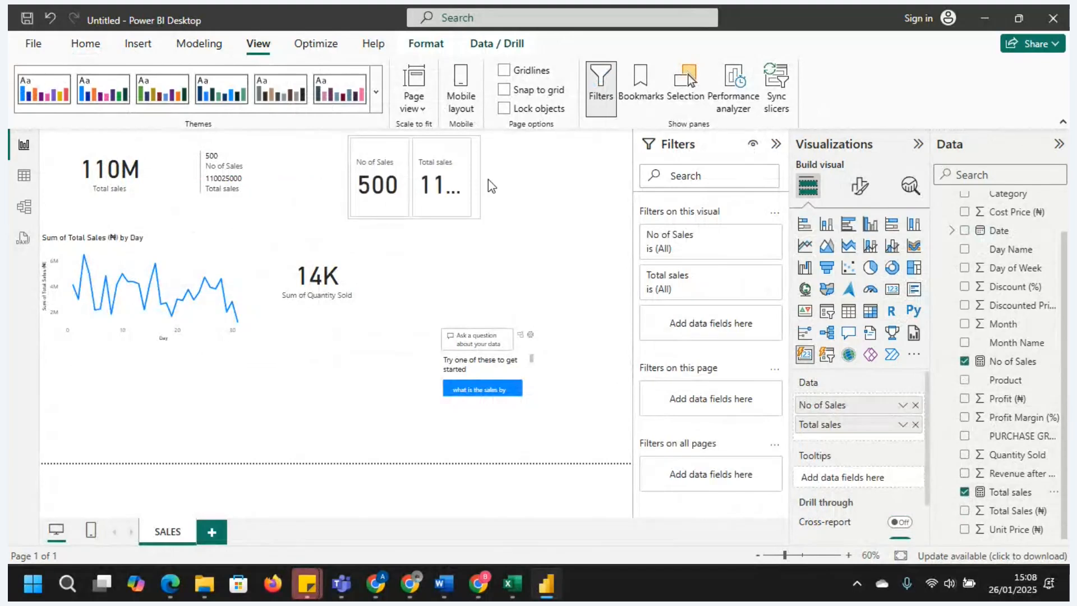
click(255, 177)
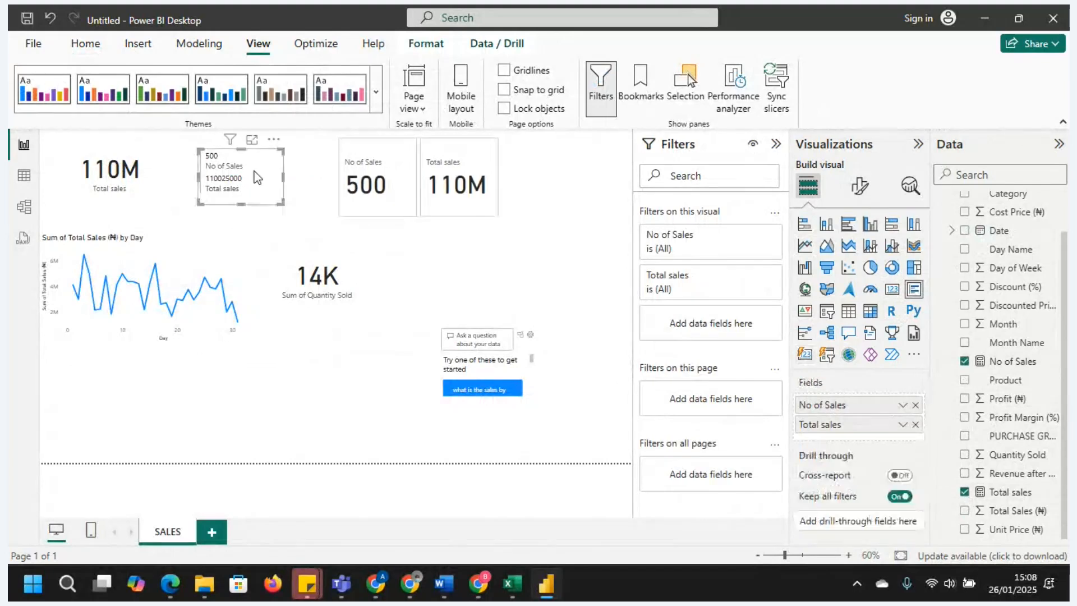
click(472, 163)
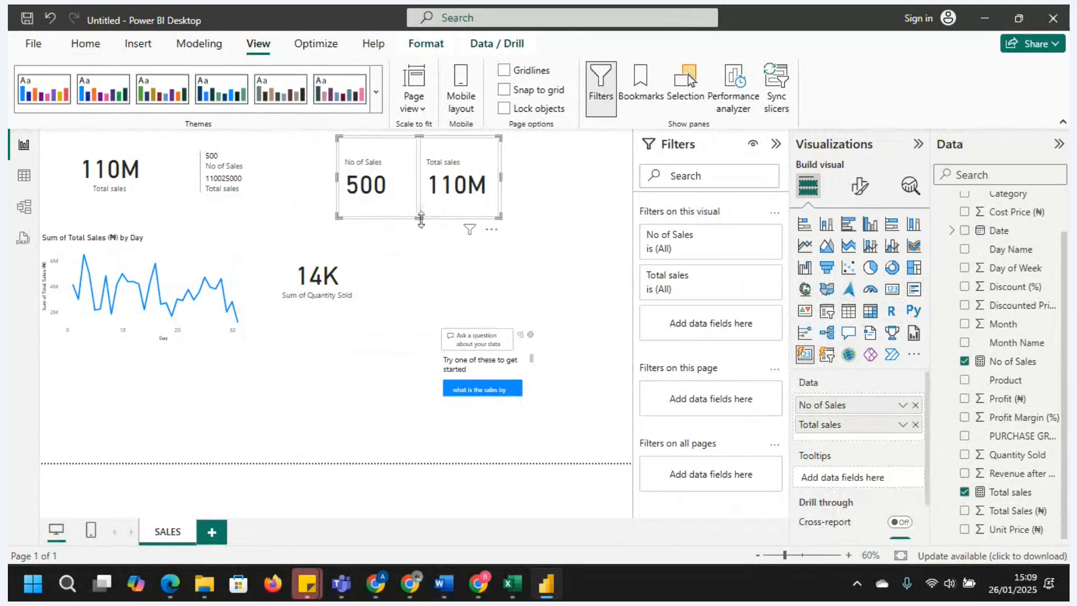
drag(421, 220, 423, 208)
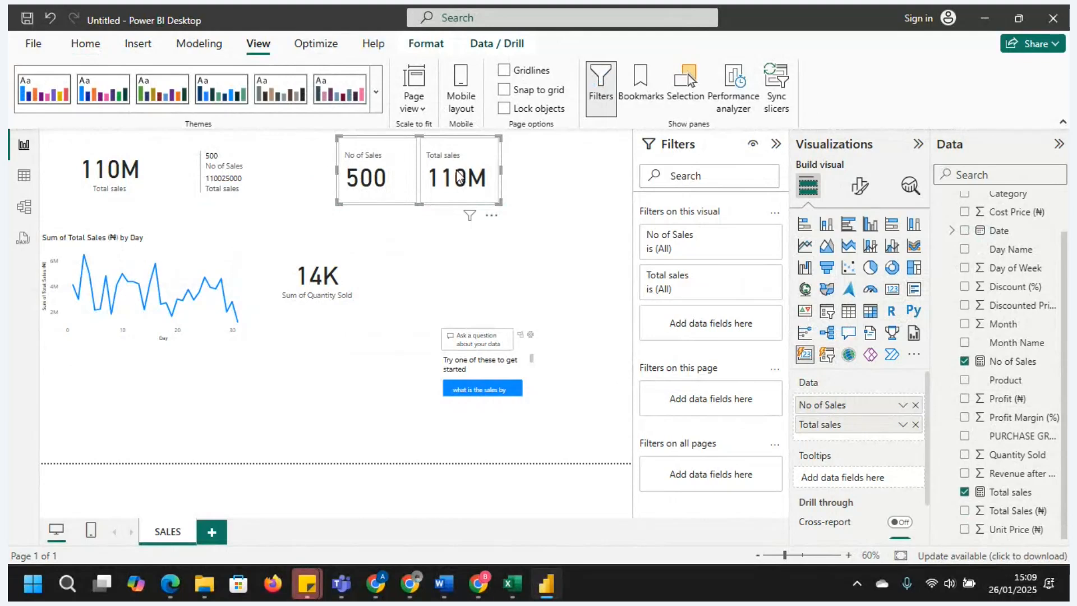
- Delete the multi-row card and move the 500/110M card to the top left
click(235, 182)
key(Delete)
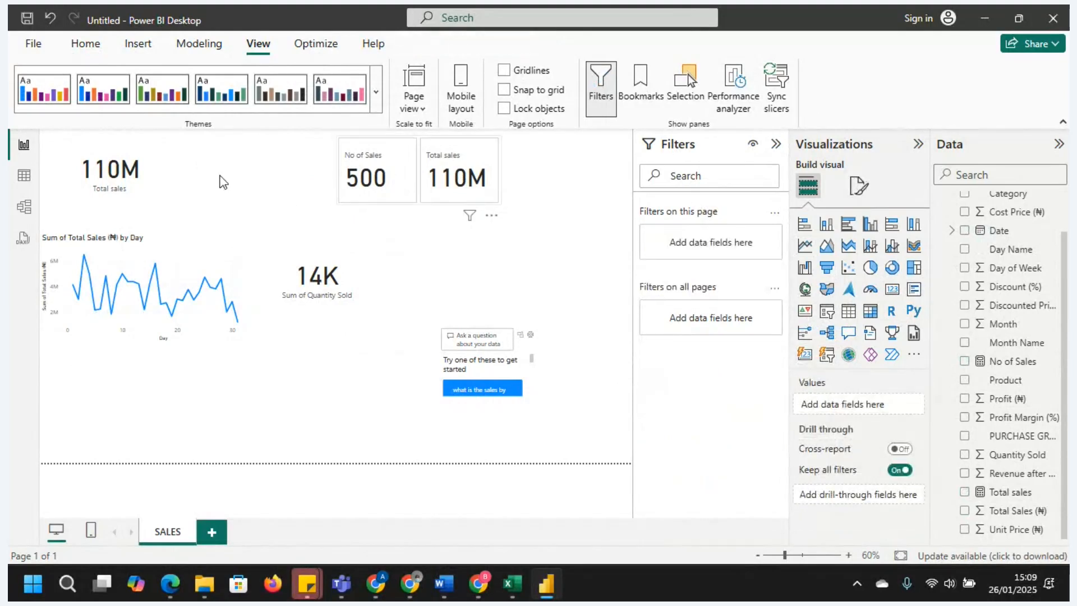
drag(449, 159, 278, 167)
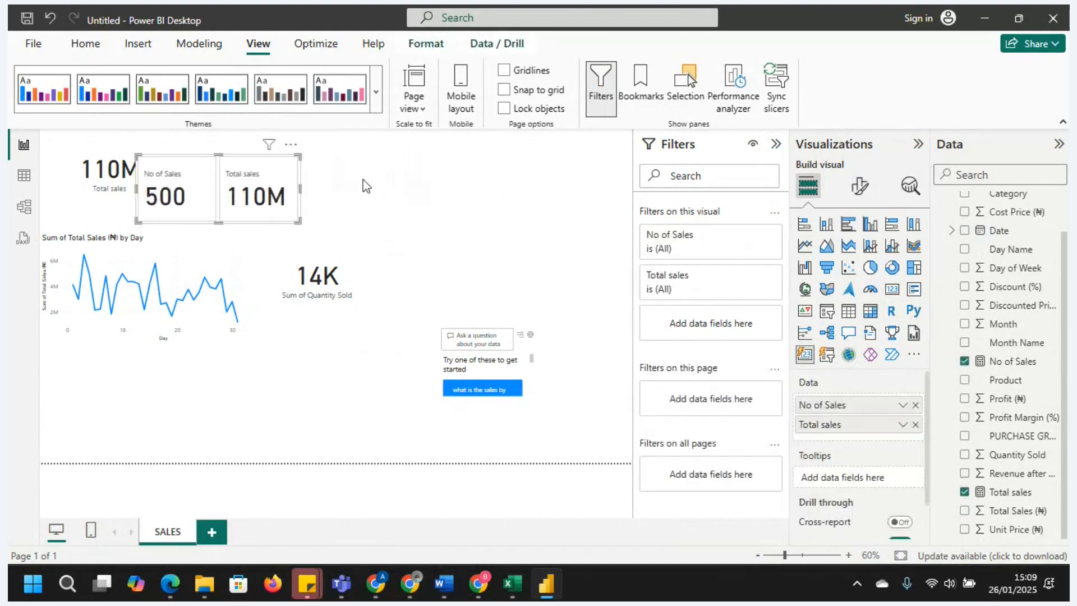
- Move the 110M Total sales card below the chart, then switch to the data table view
click(81, 182)
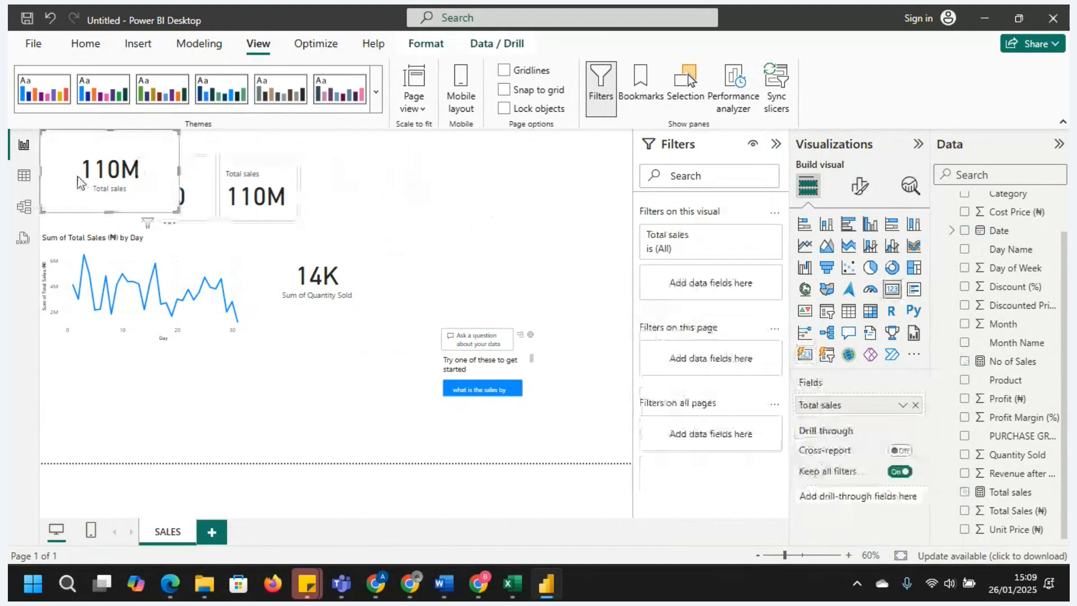
drag(80, 182, 191, 417)
click(163, 177)
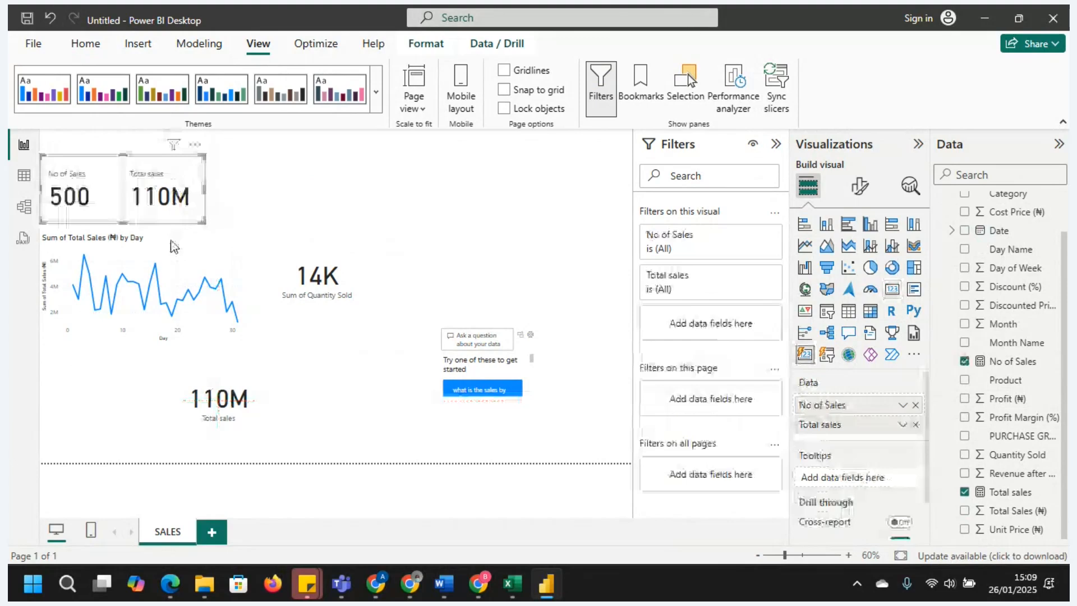
click(23, 177)
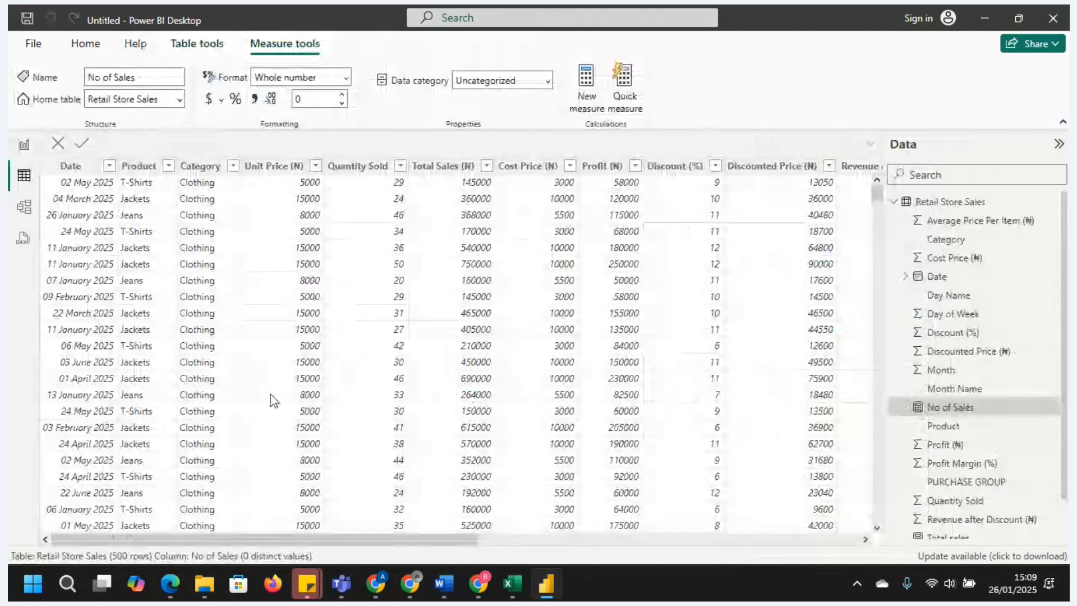
click(231, 170)
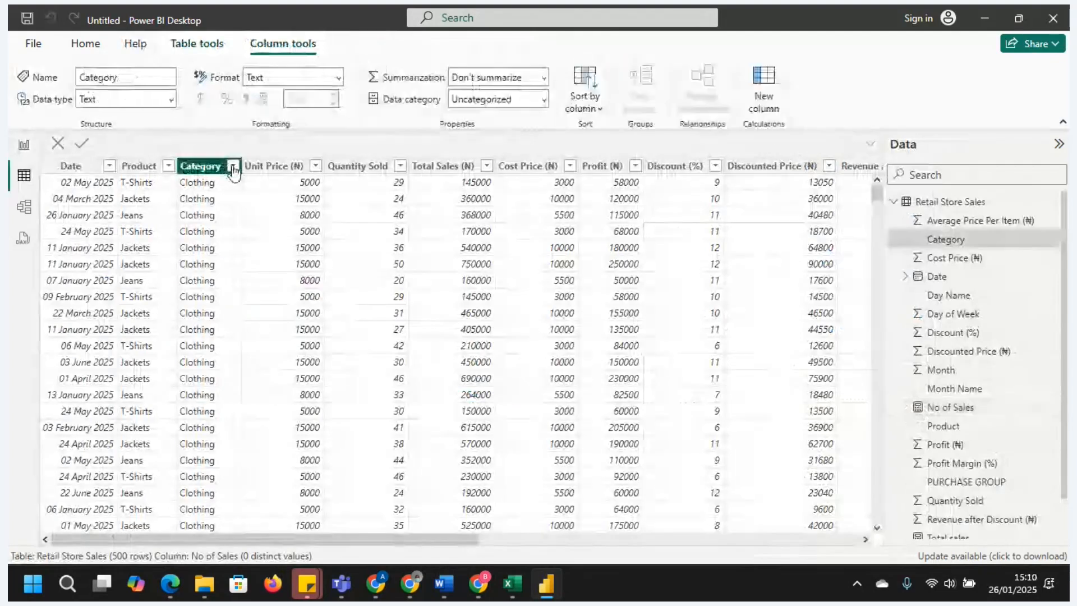
click(234, 167)
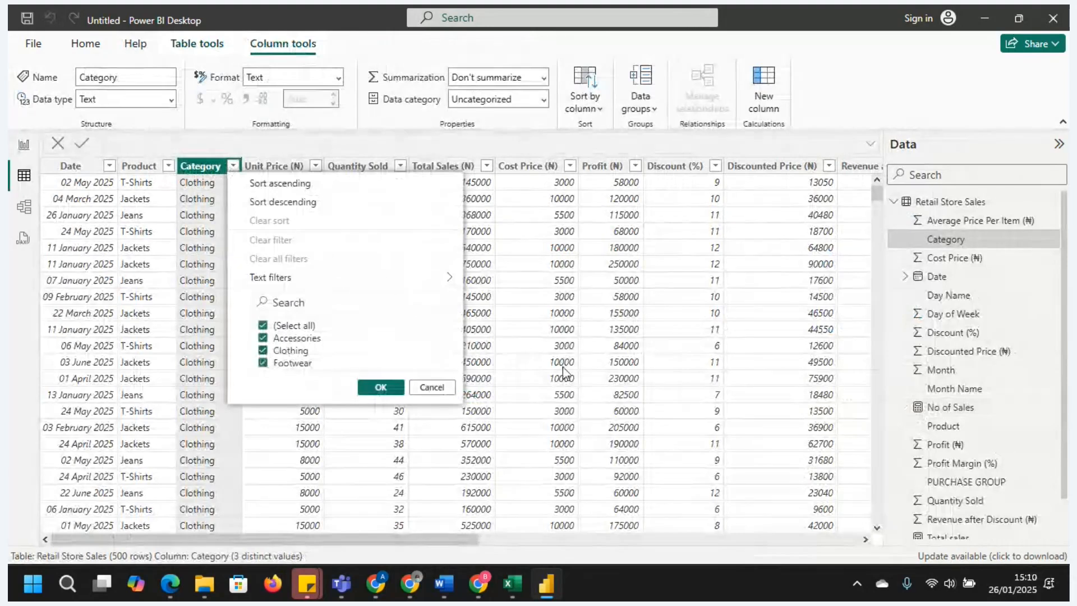
click(441, 391)
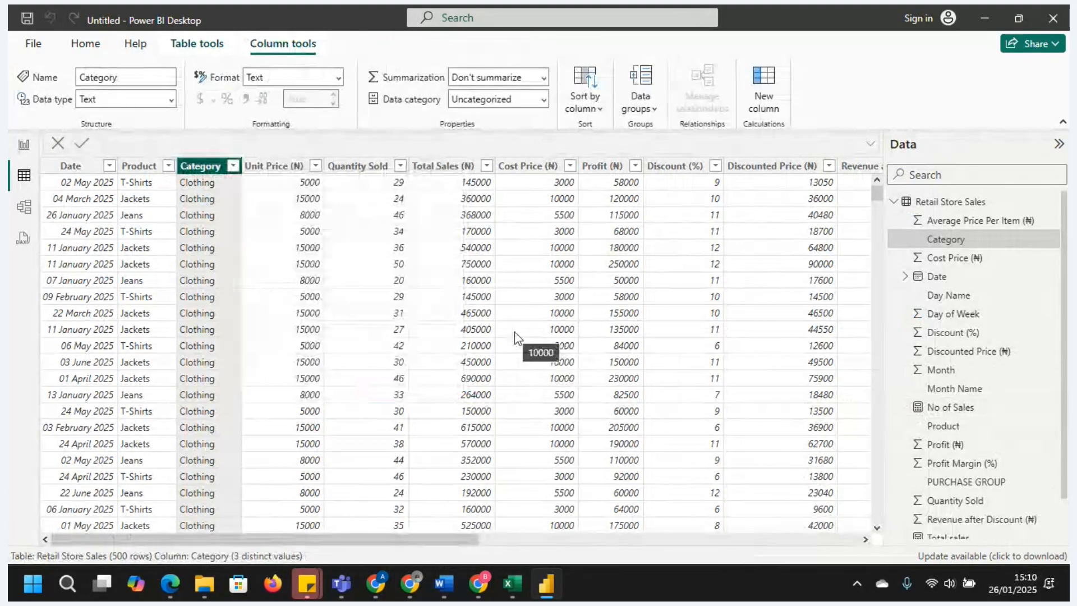
click(23, 146)
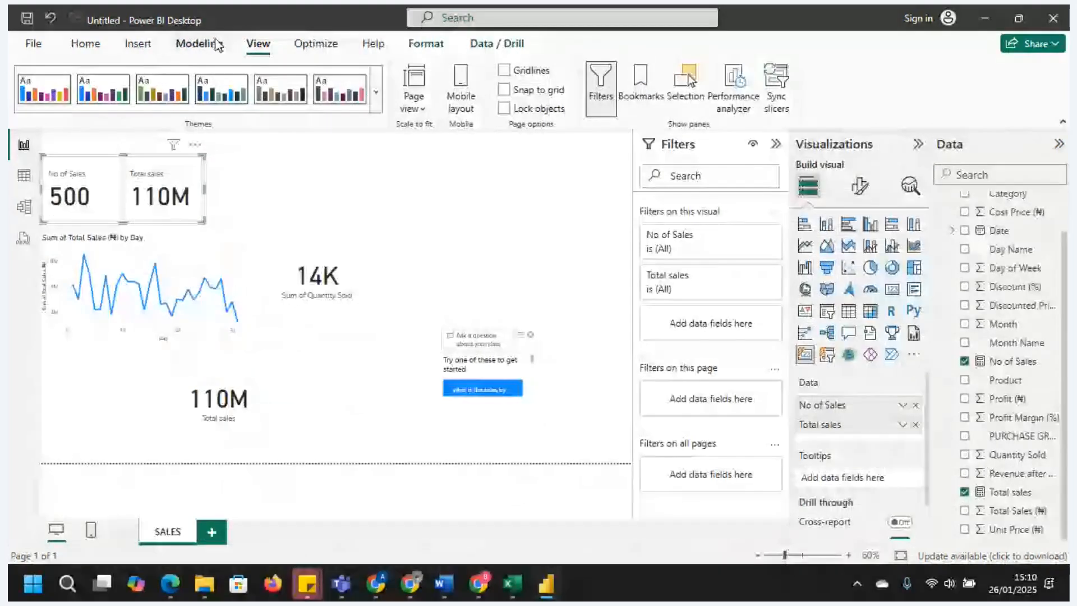
- Start a new measure in the Retail Store Sales table from the Data pane
click(86, 43)
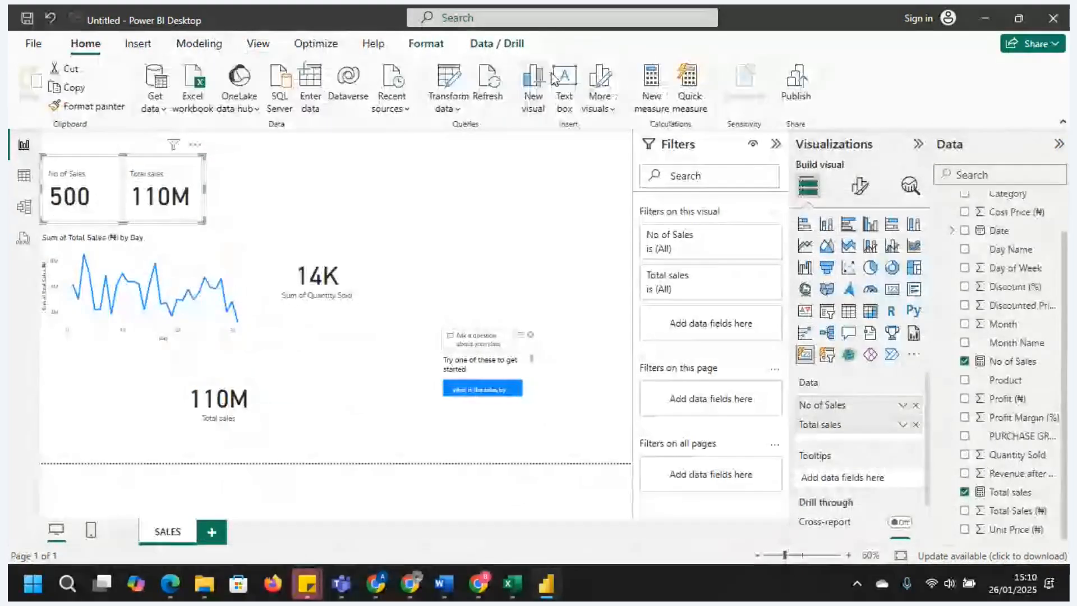
right_click(1015, 230)
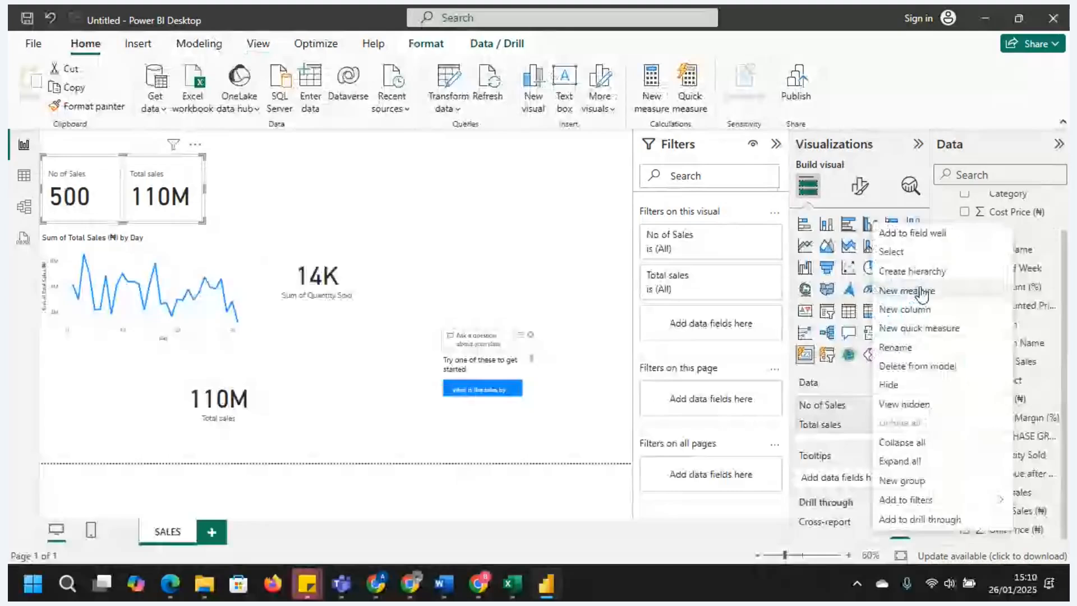
click(920, 290)
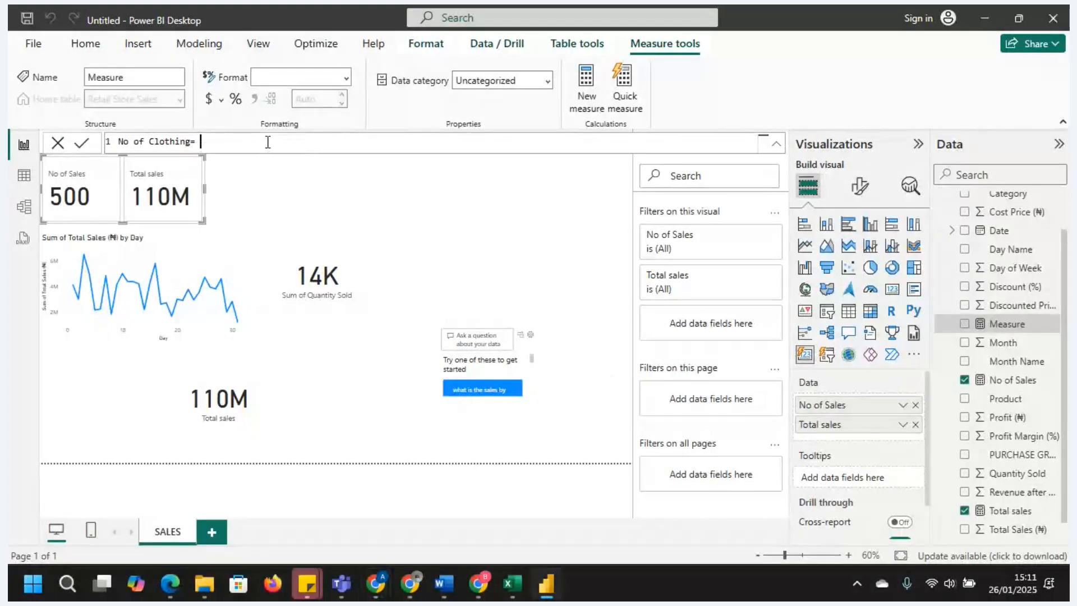
- Begin the formula as CALCULATE([No of Sales]
text(c)
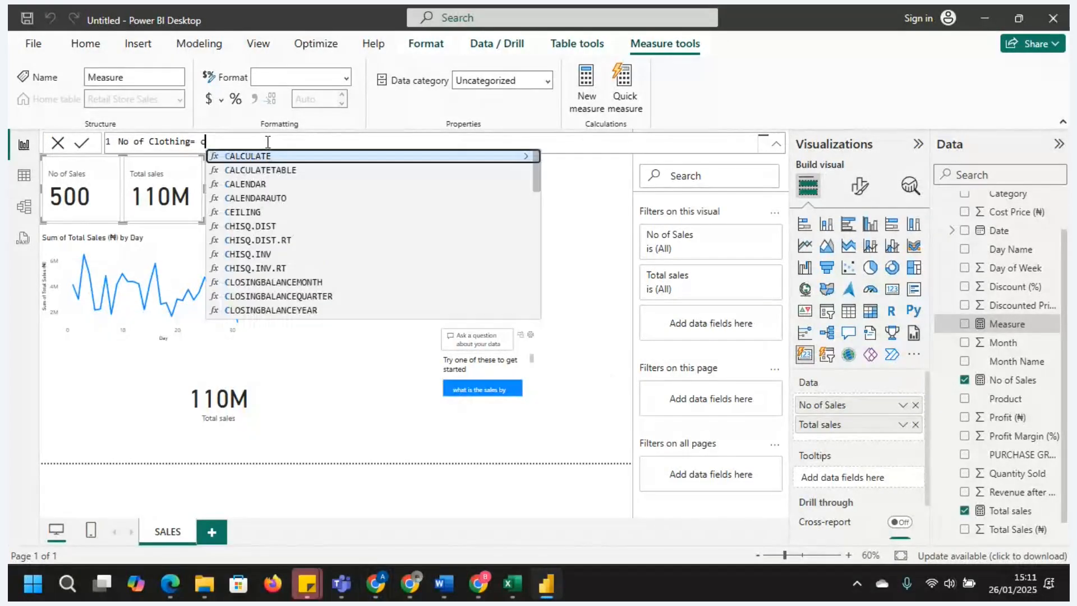
text(alc)
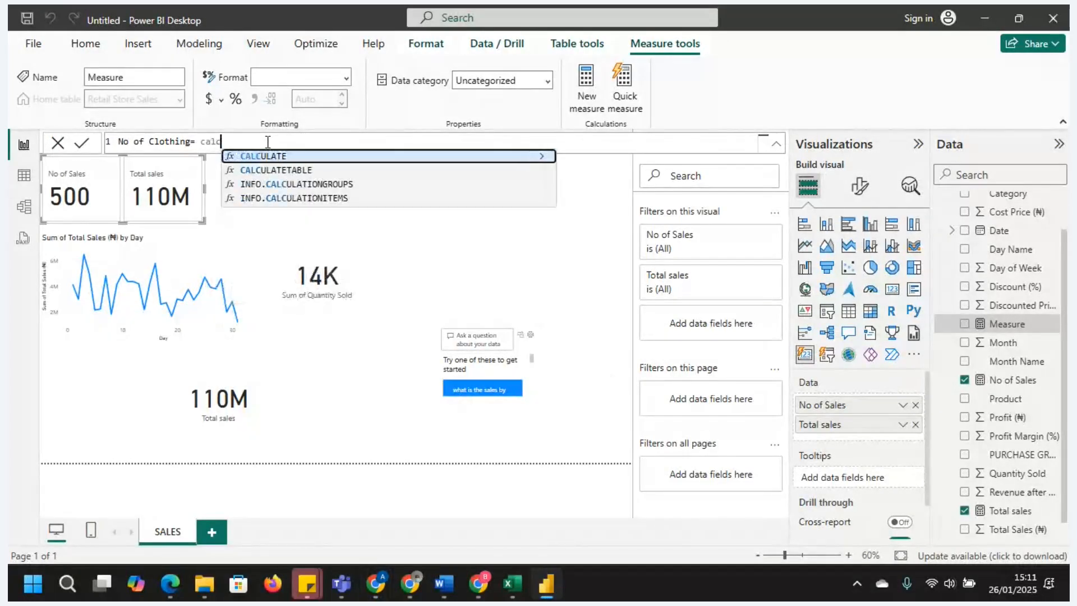
key(Tab)
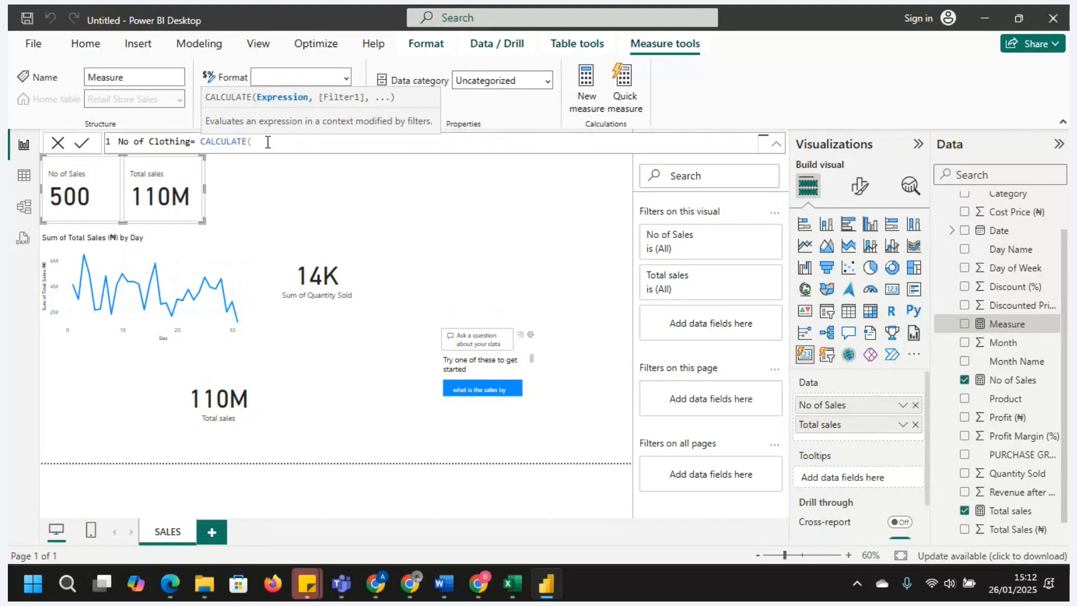
text(t)
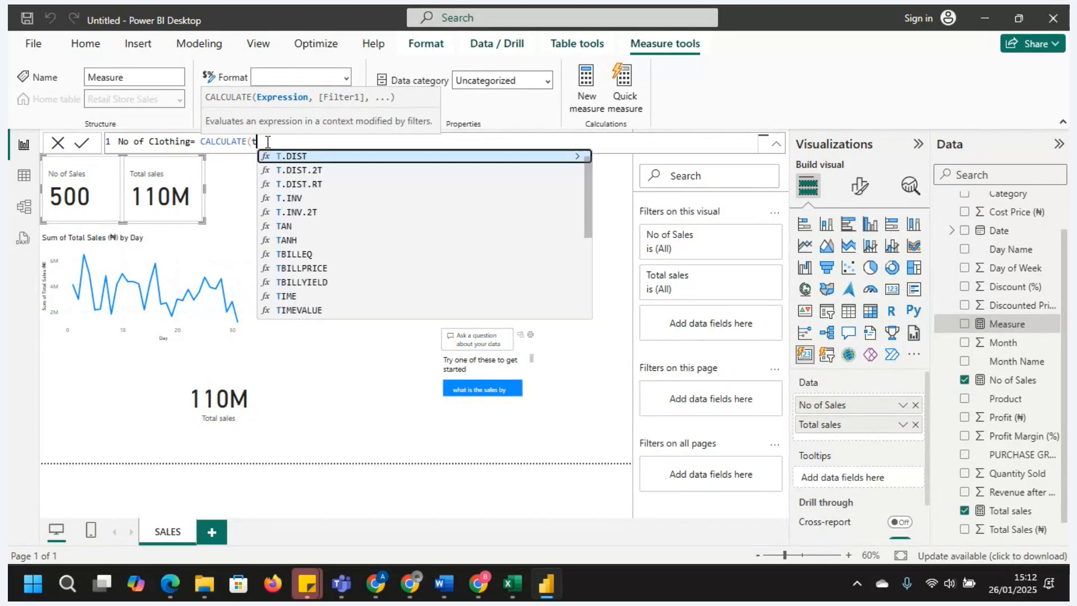
text(ot)
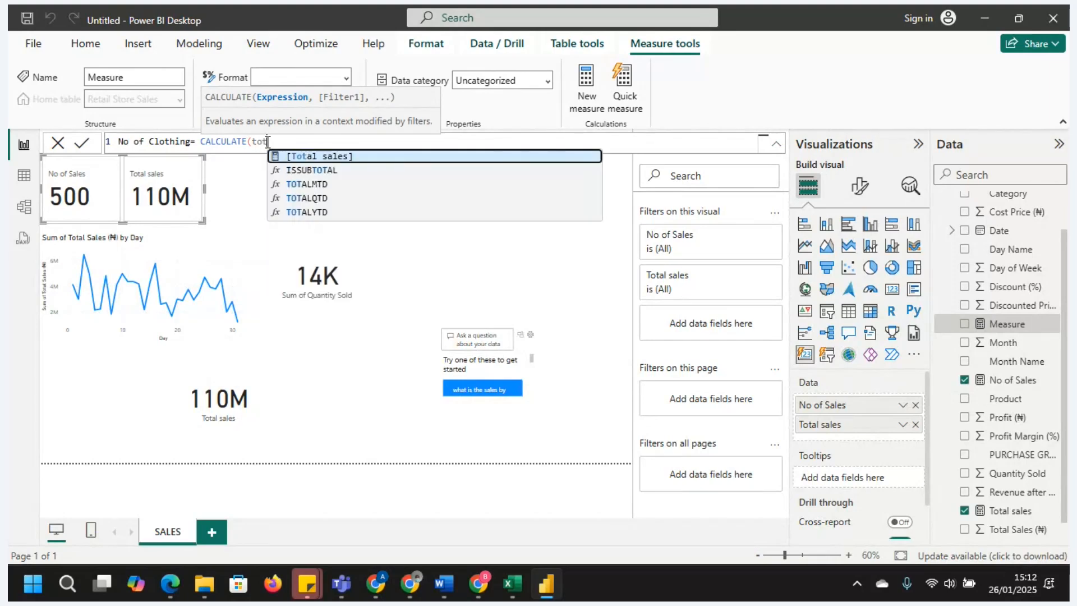
key(BackSpace)
key(BackSpace)
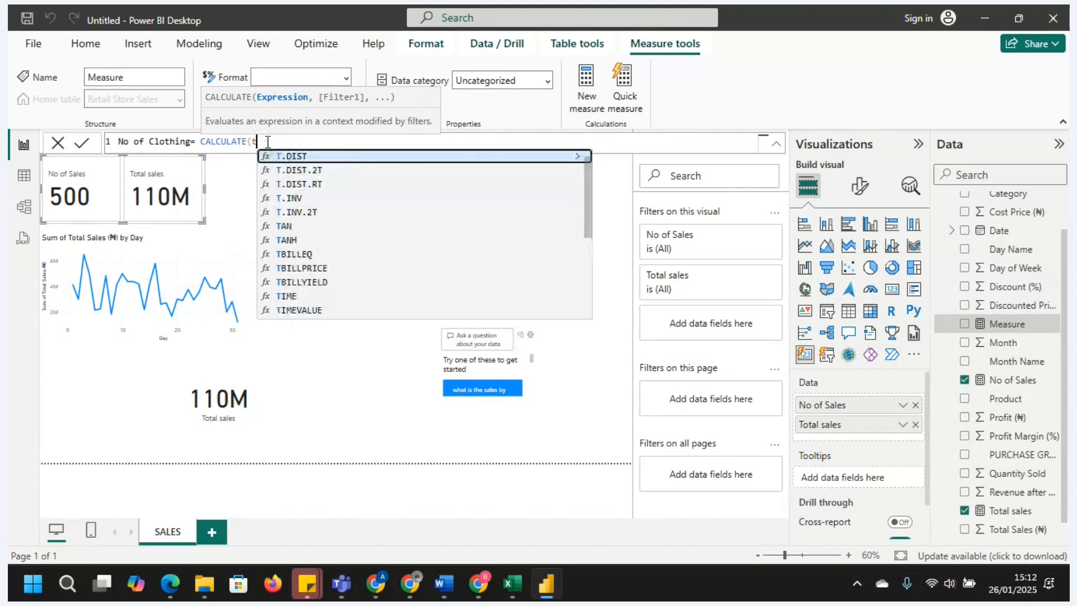
key(BackSpace)
text(no of)
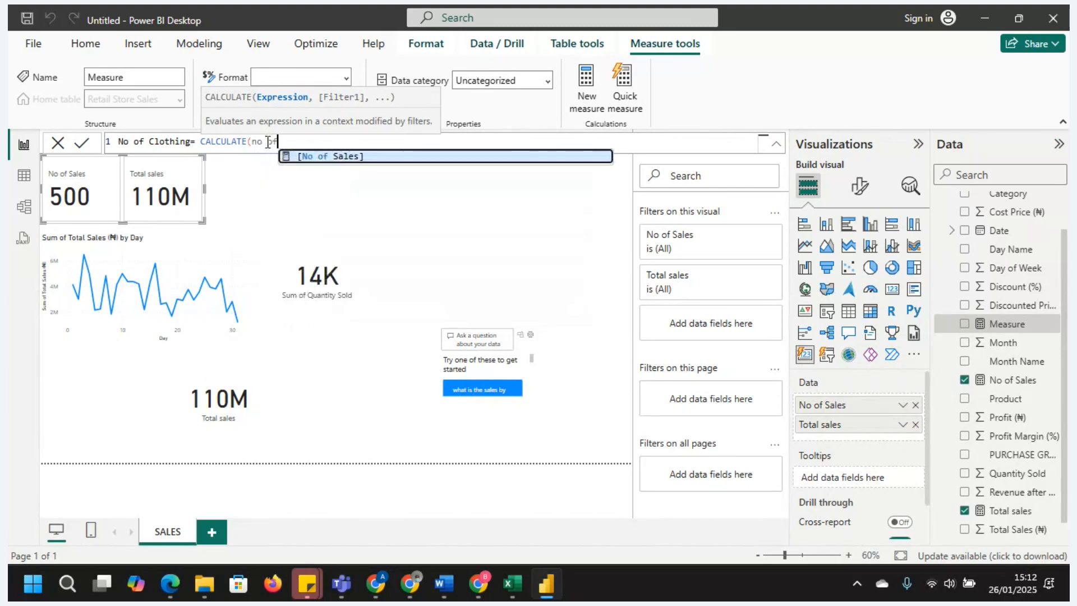
text( sa)
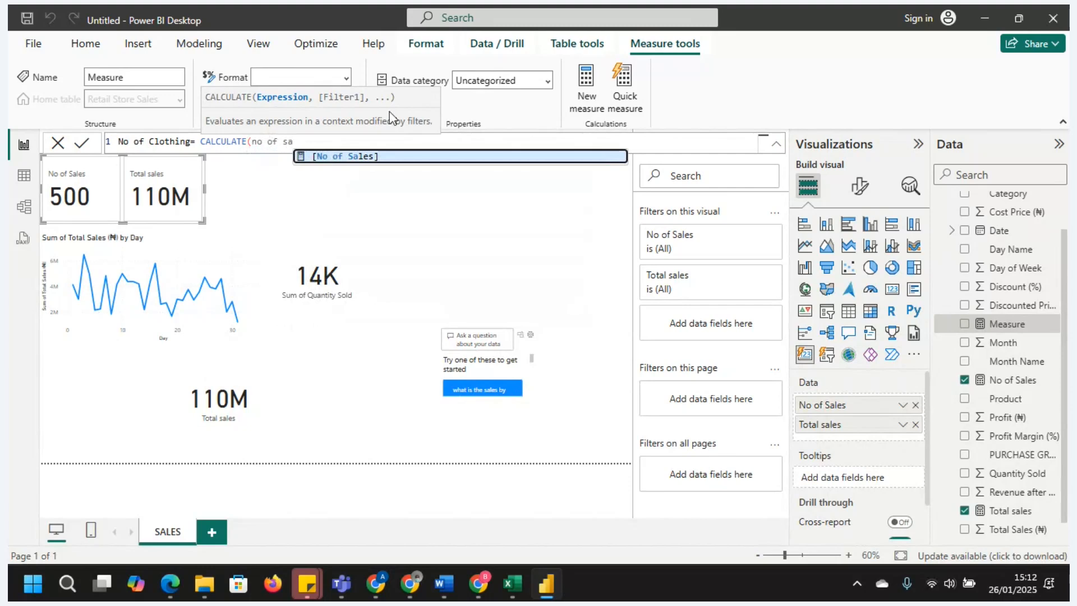
key(Tab)
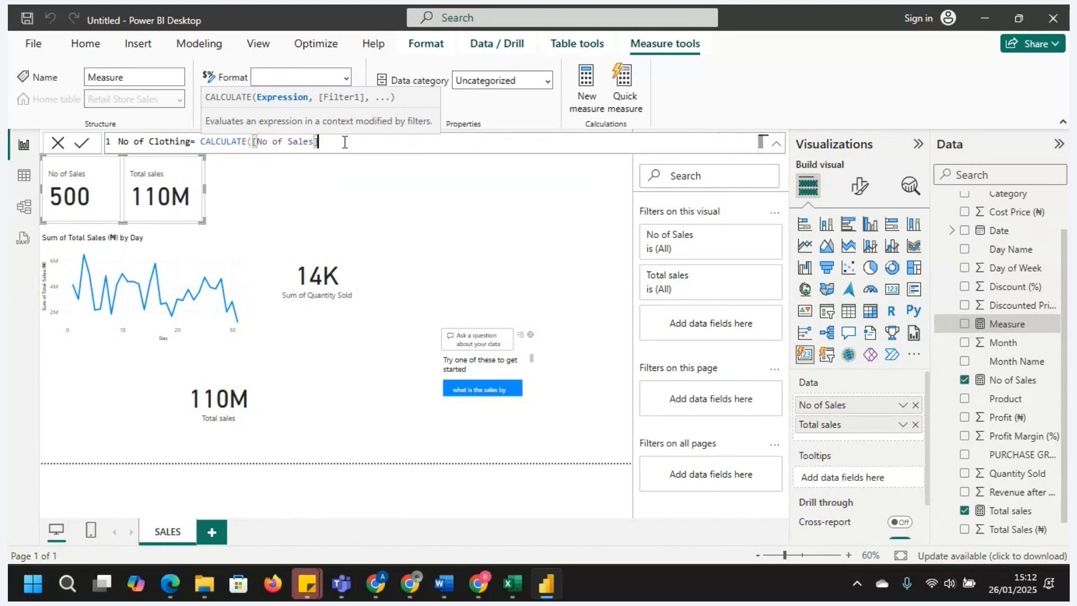
- Add the filter 'Retail Store Sales'[Category]="Clothing" and close the CALCULATE call
text(,)
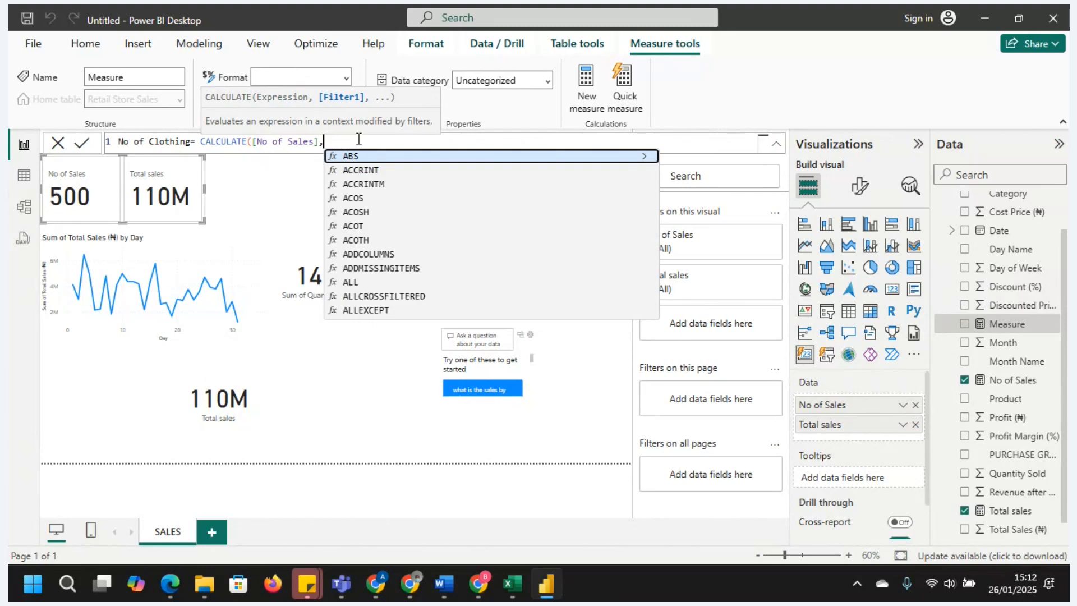
text(ca)
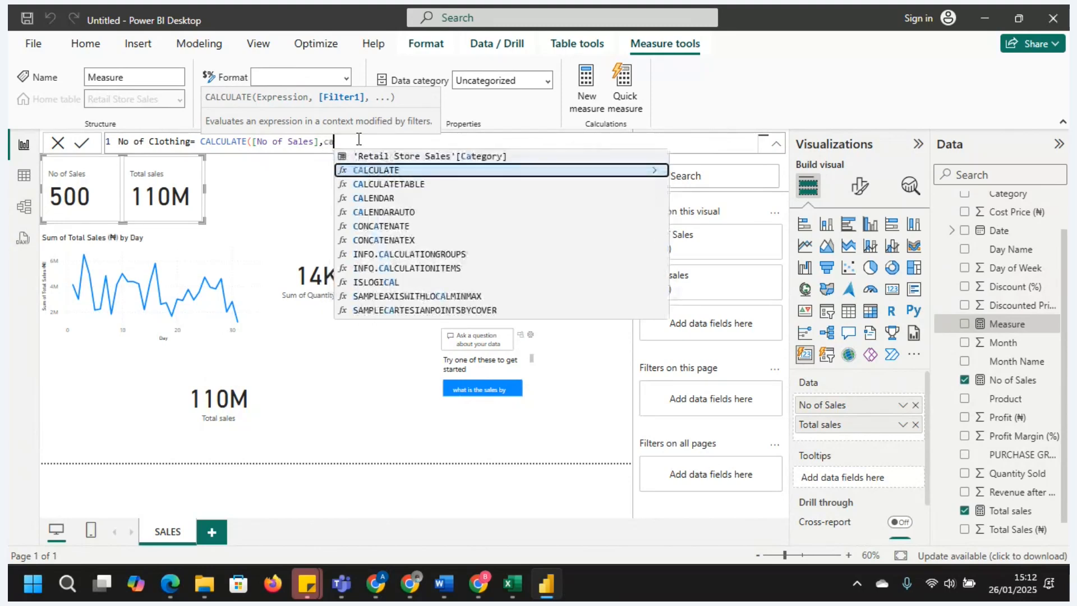
click(370, 156)
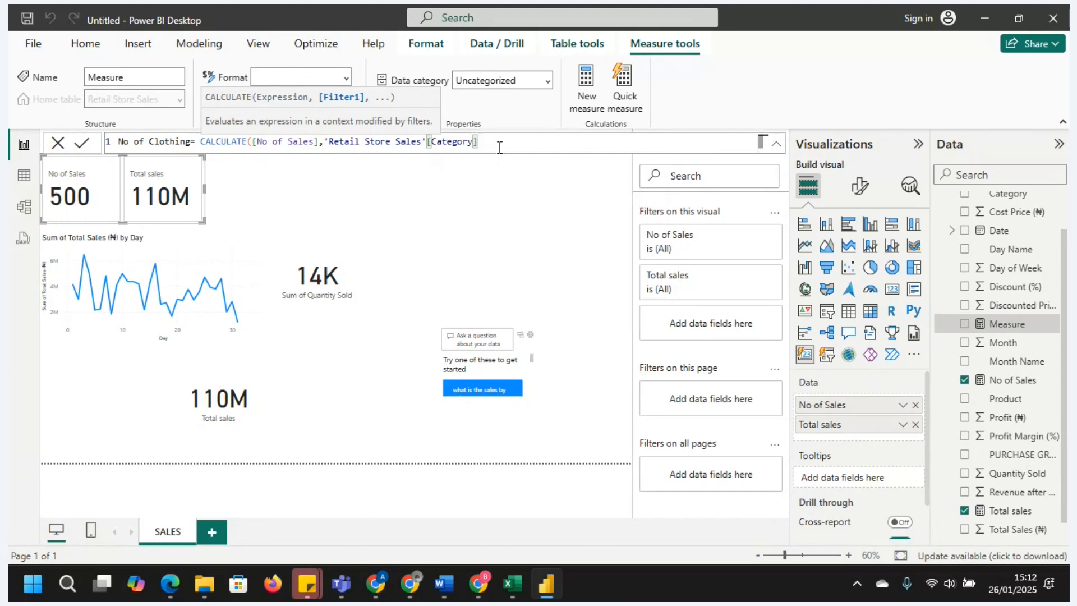
text(=C)
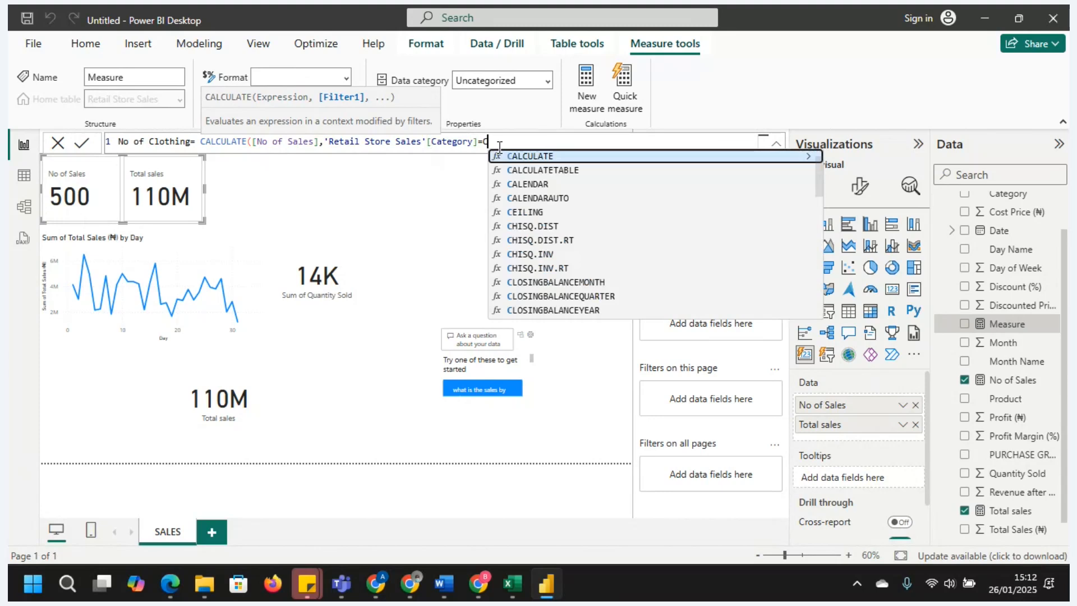
text(lothing)
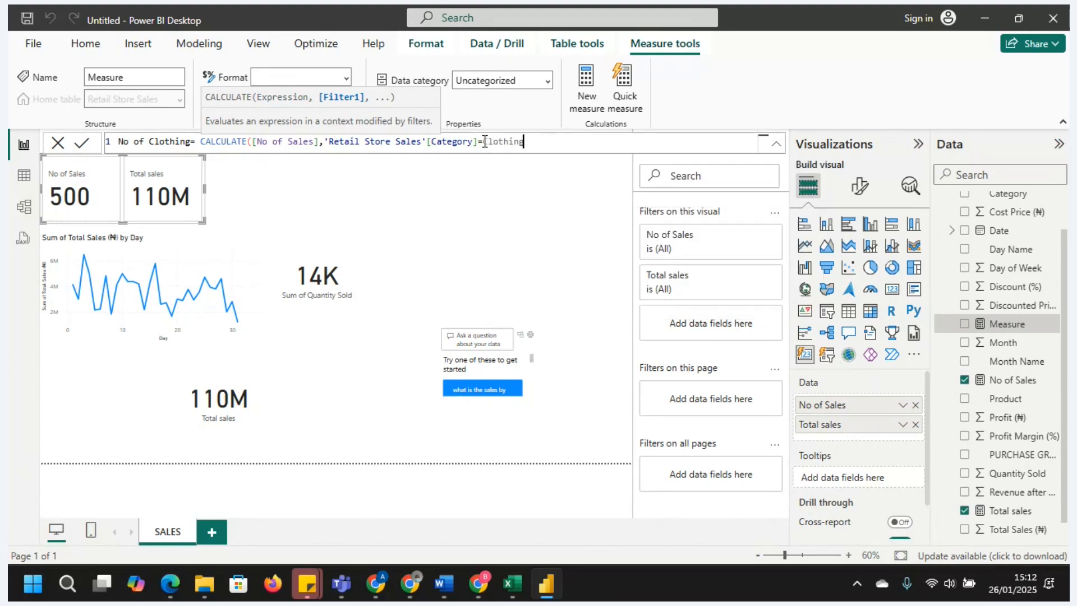
click(485, 141)
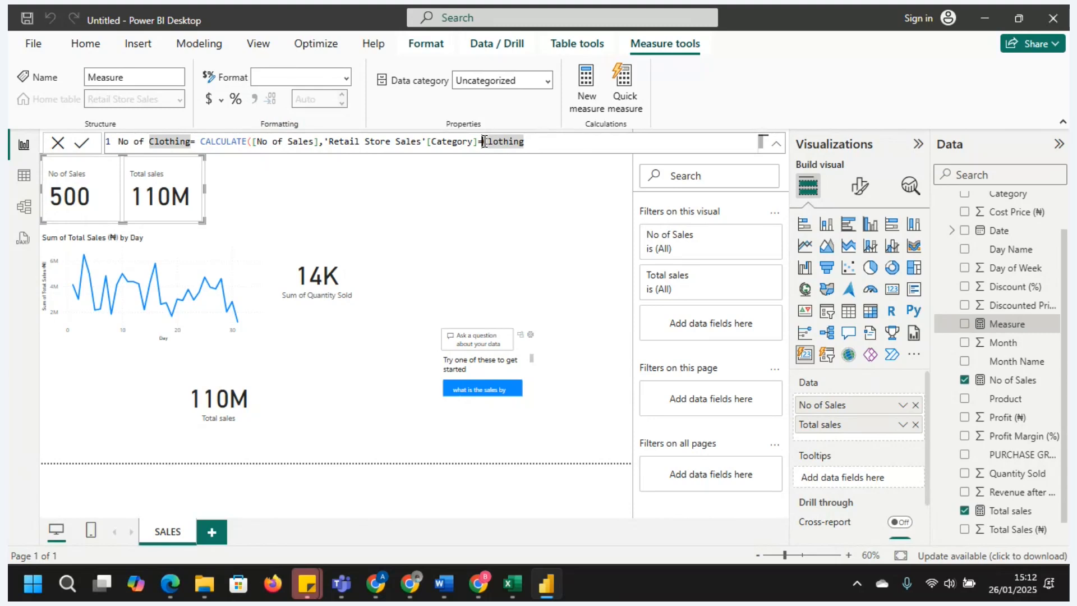
text(")
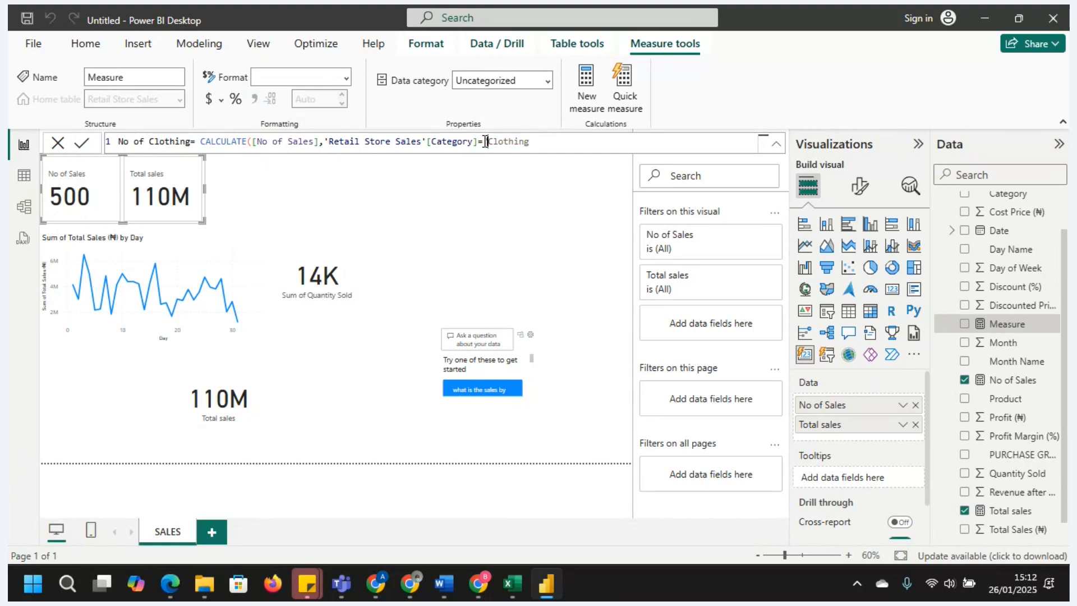
drag(485, 141, 538, 147)
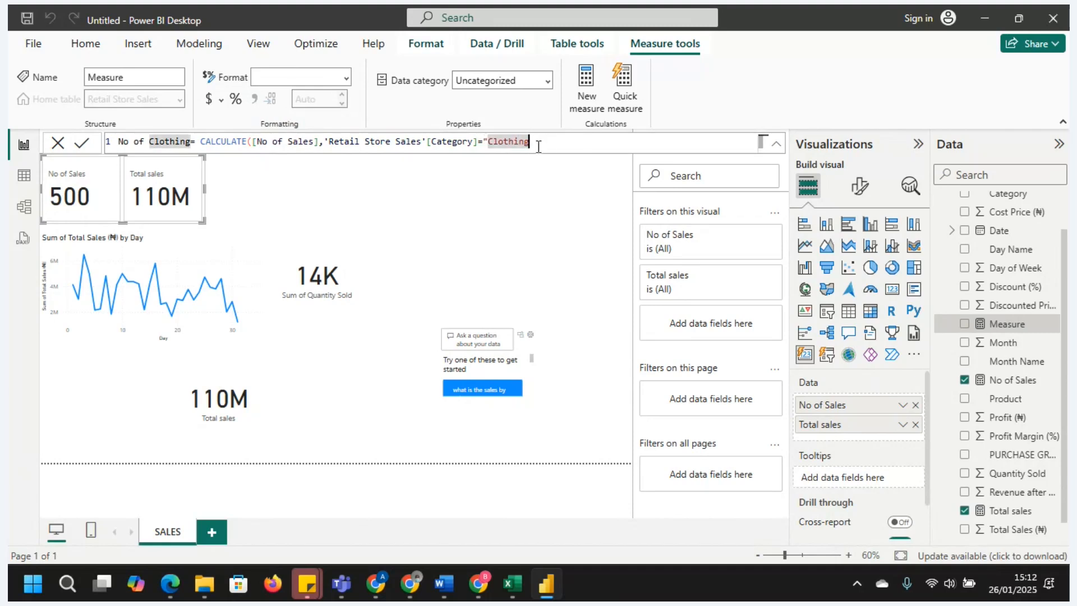
text(")
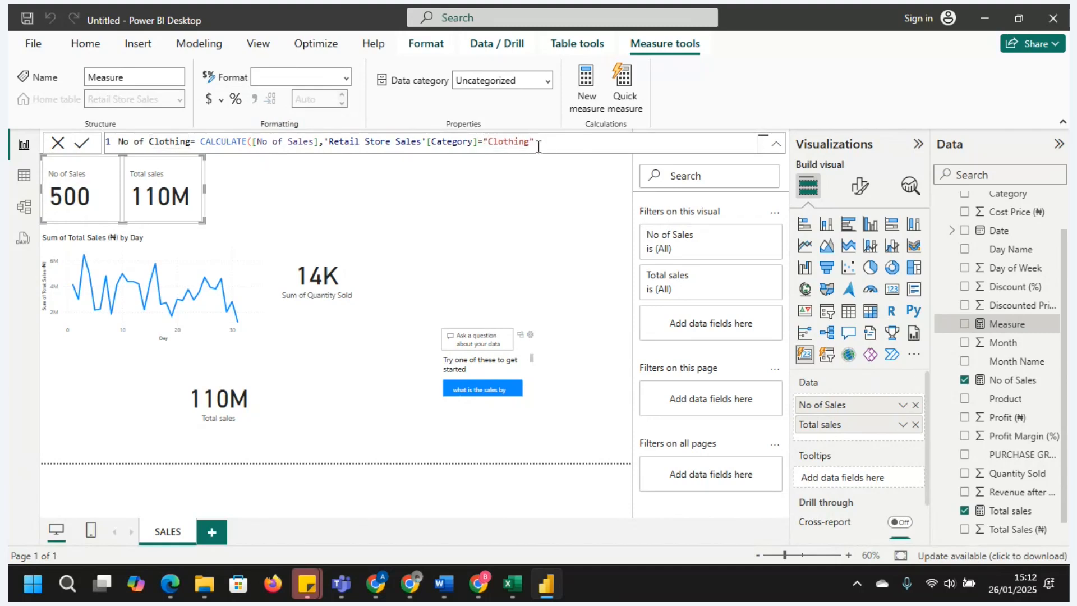
text())
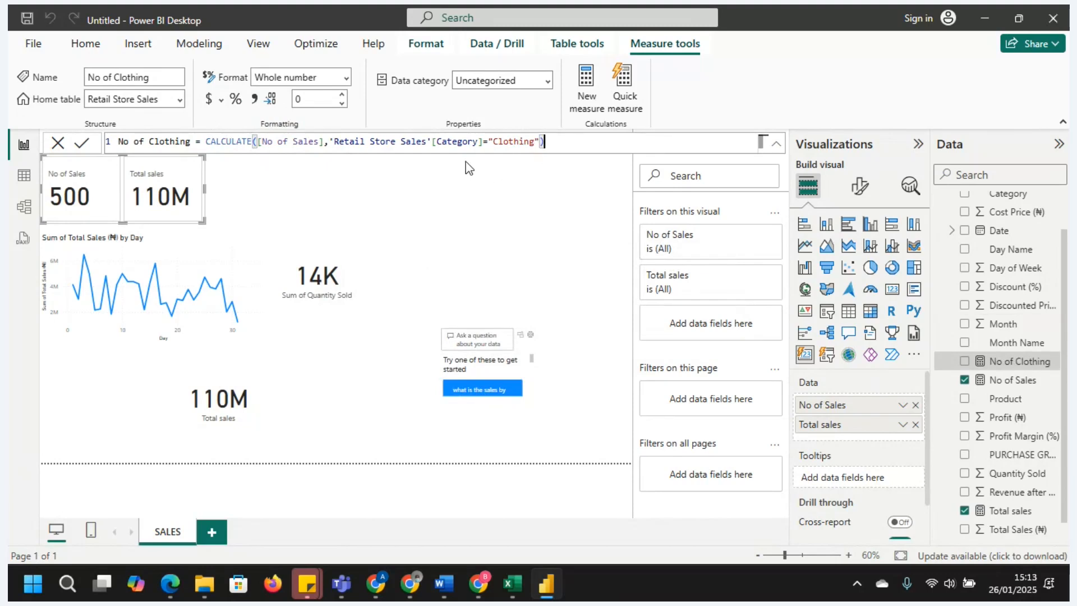
- Add No of Clothing (198) to the KPI card, widen it, and start another measure
click(359, 209)
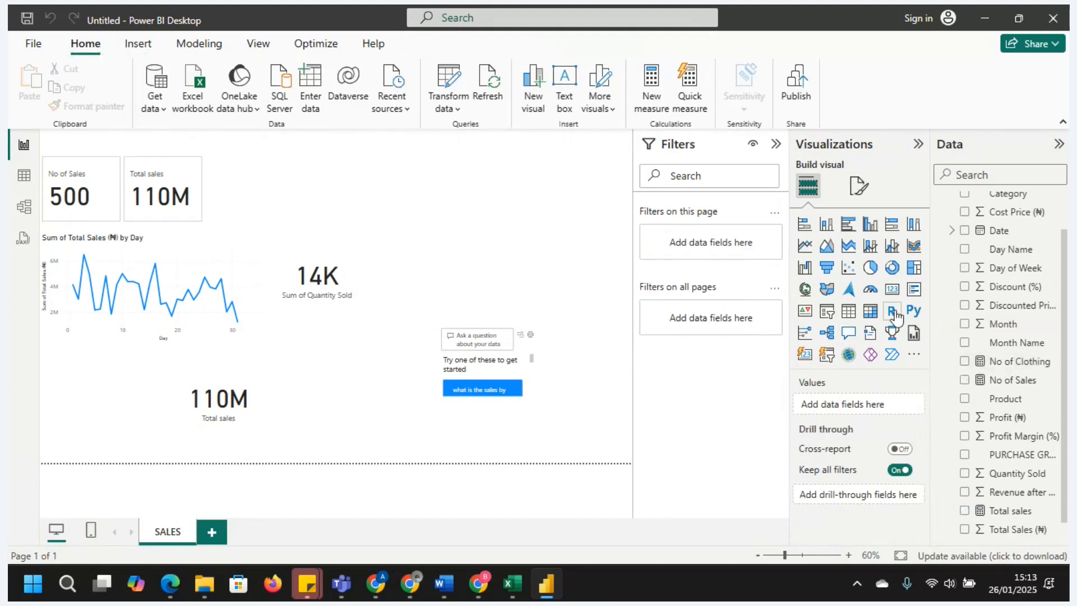
click(179, 220)
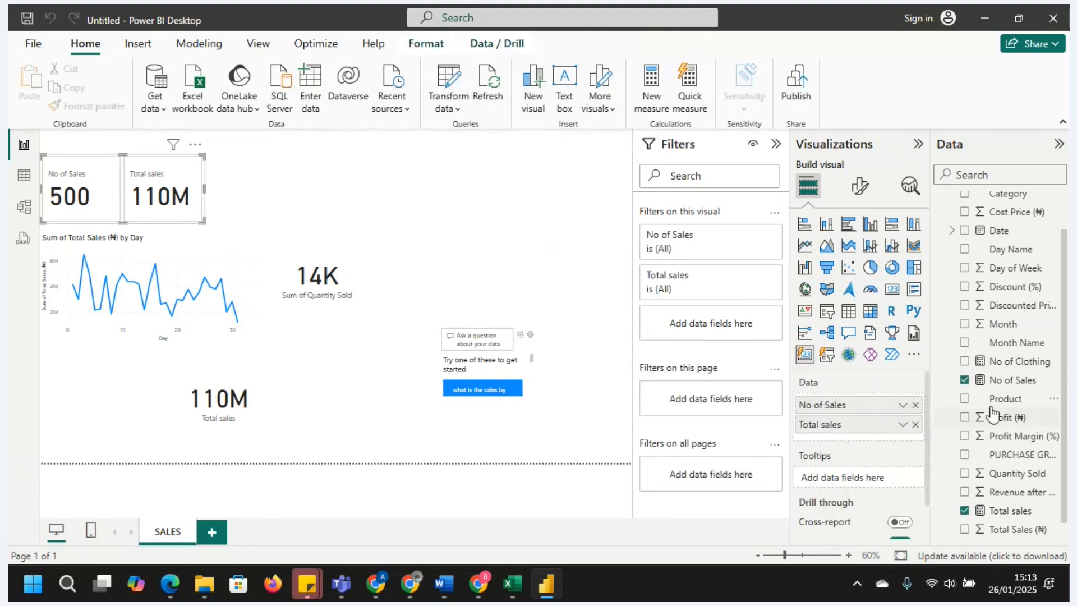
click(964, 362)
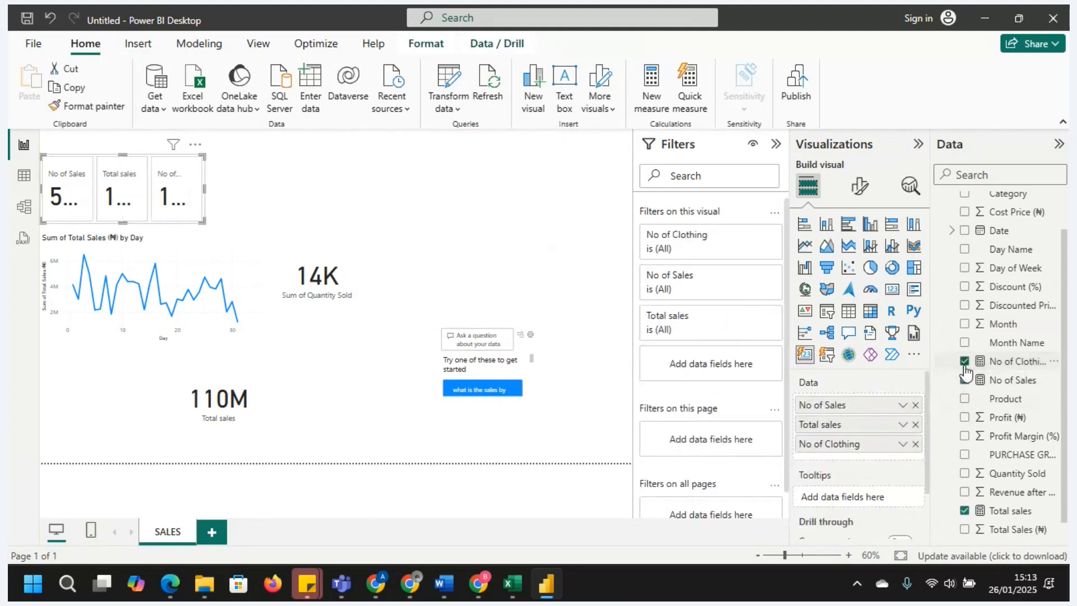
drag(204, 188, 321, 196)
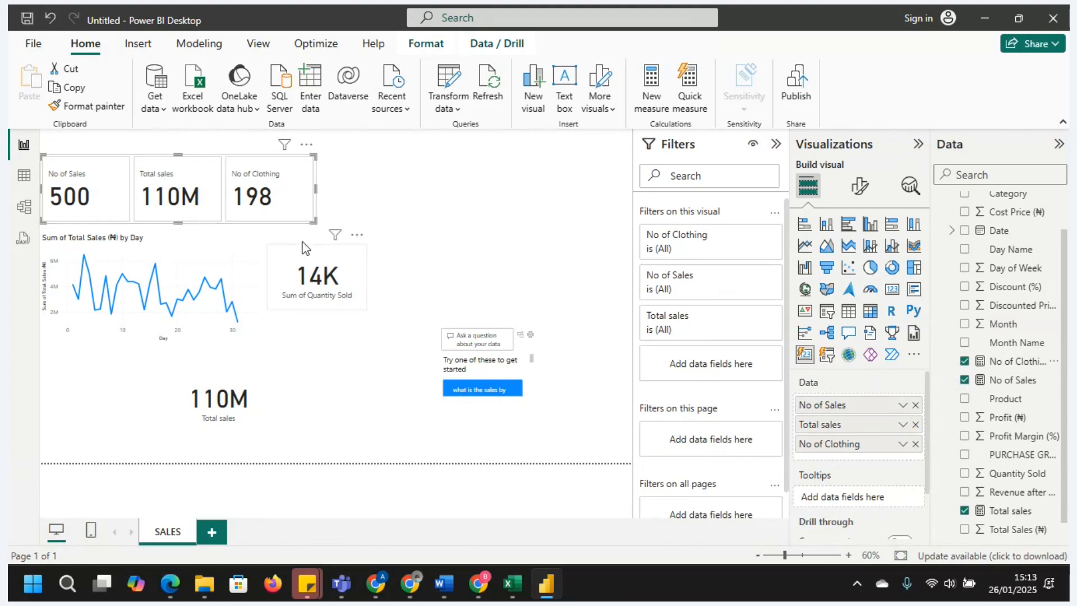
click(400, 219)
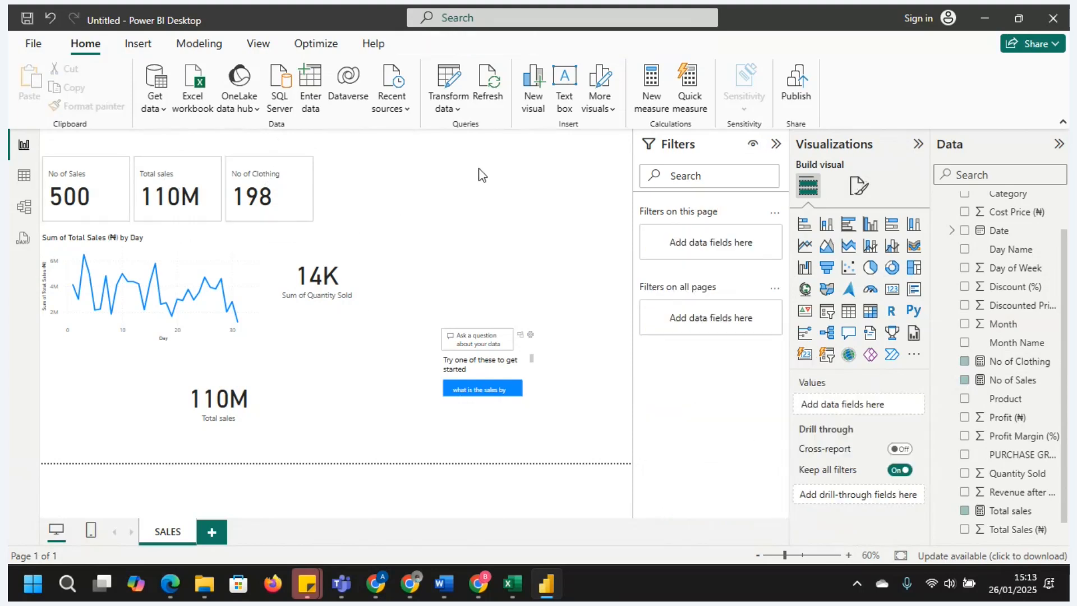
click(643, 76)
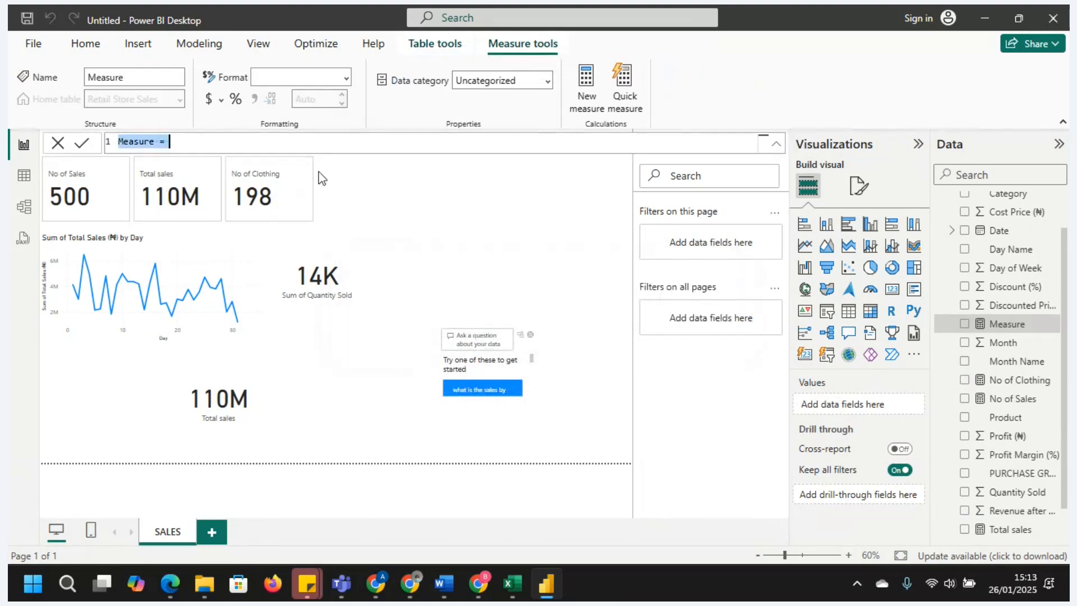
- Rename the new measure to 'Total Sales from Clothing'
double_click(150, 141)
click(150, 141)
key(BackSpace)
key(BackSpace)
key(BackSpace)
key(BackSpace)
key(BackSpace)
key(BackSpace)
key(BackSpace)
text(Total Sales )
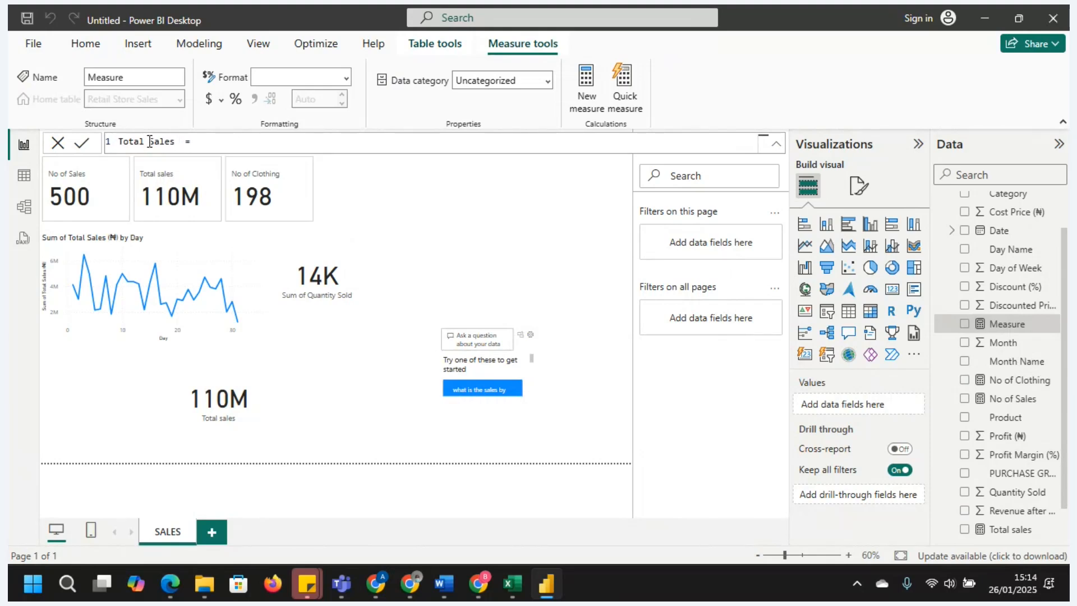
text(from Clothing)
- Define it as CALCULATE([Total sales],'Retail Store Sales'[Category]="Clothing") and commit the measure
click(279, 144)
text(calcu)
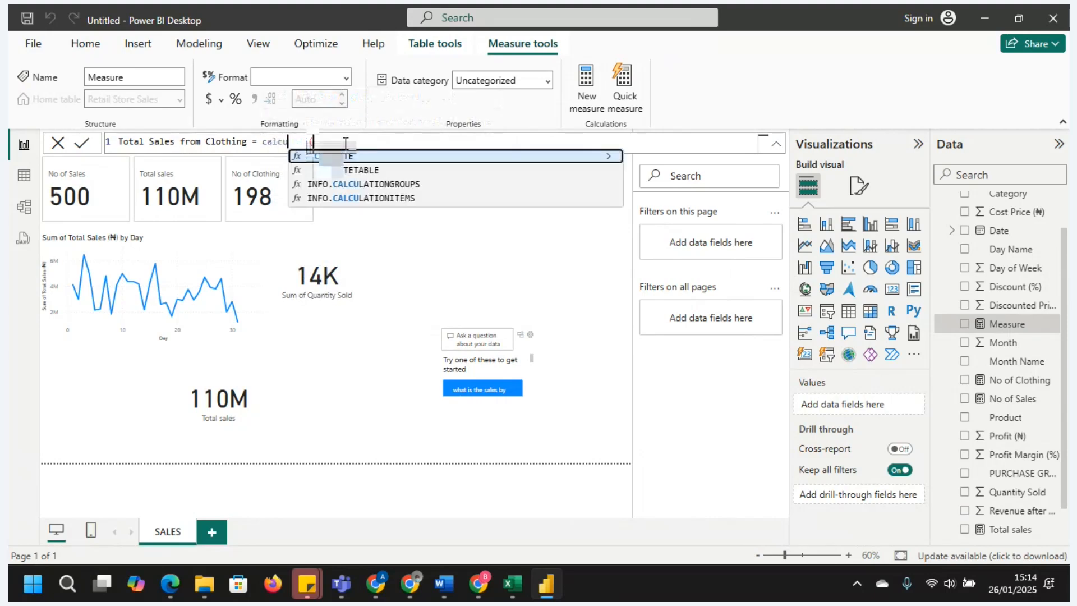
text((tota)
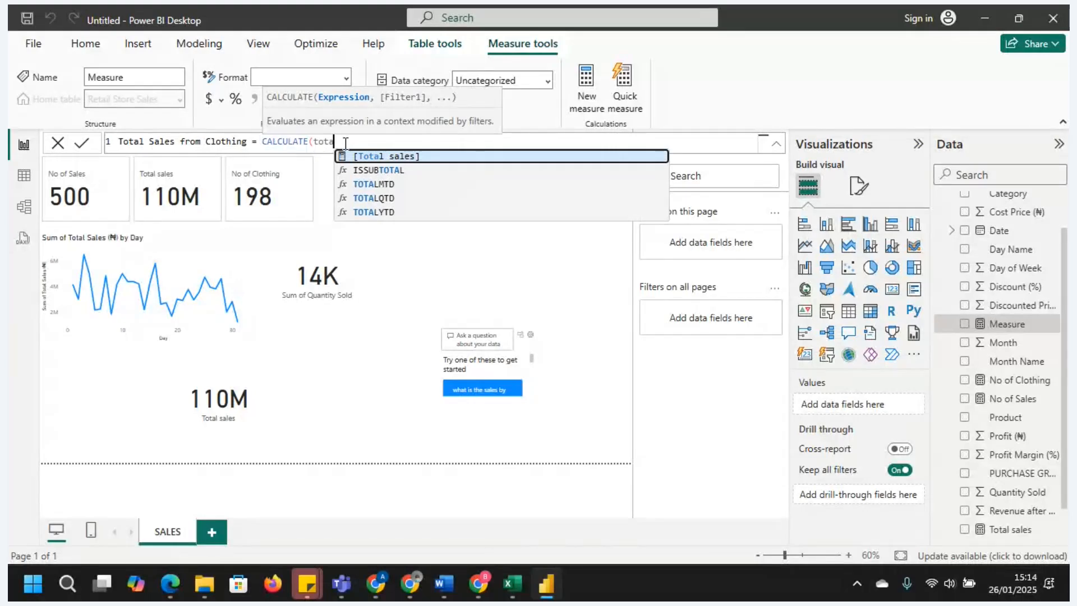
key(Tab)
text(,)
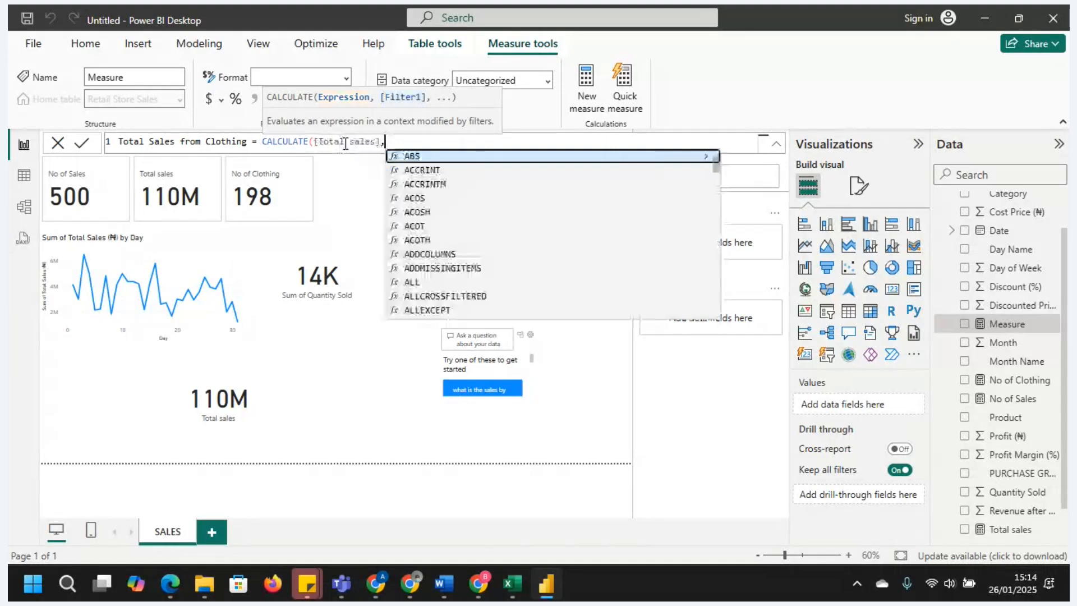
text(c)
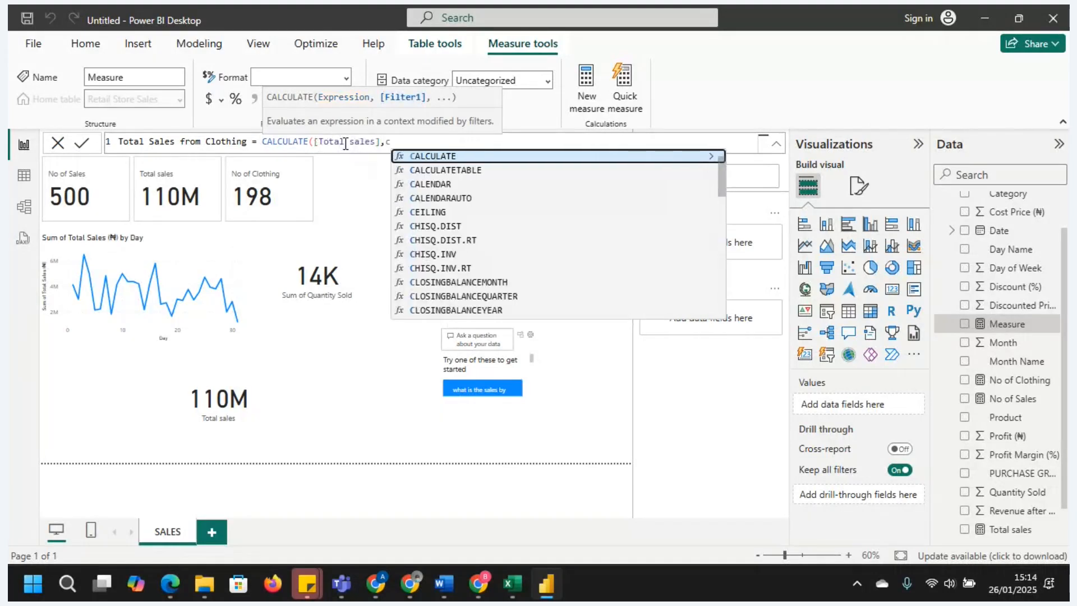
text(at)
click(488, 157)
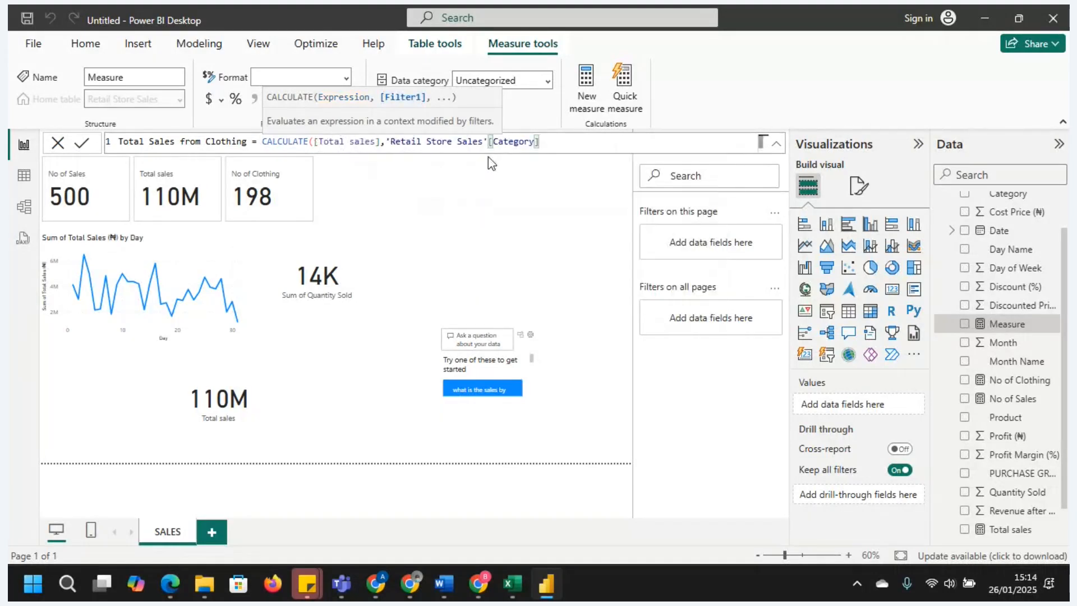
text(= CALCULATE()
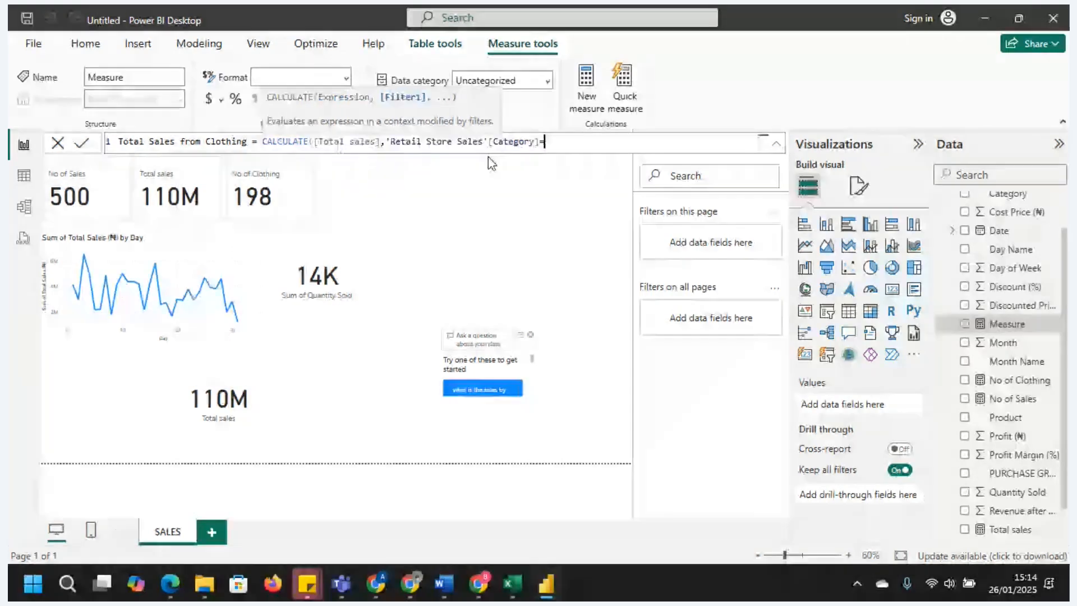
text("Ce)
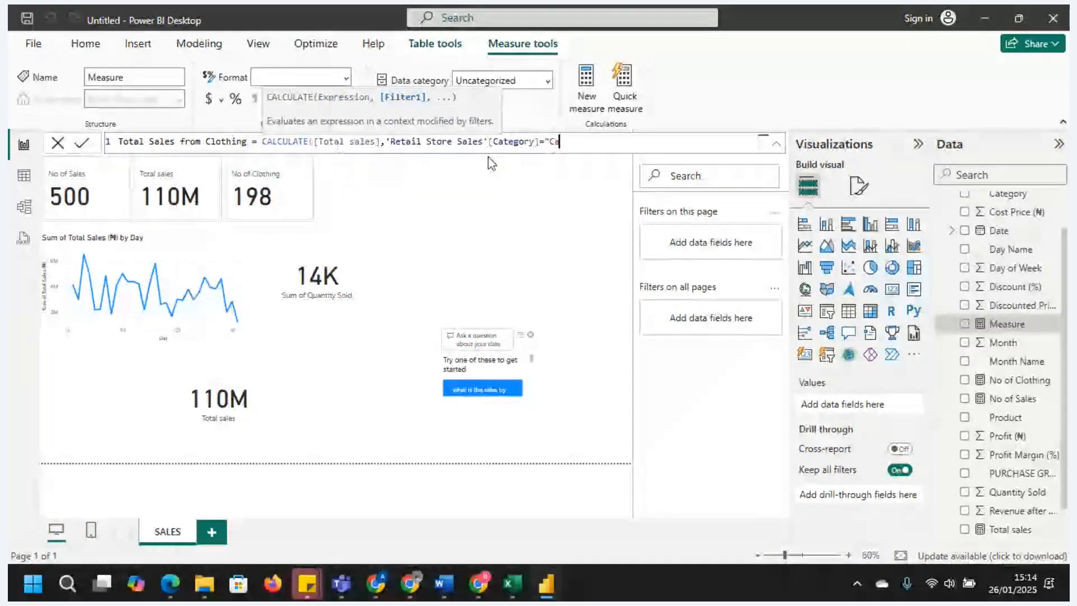
text(tegory)
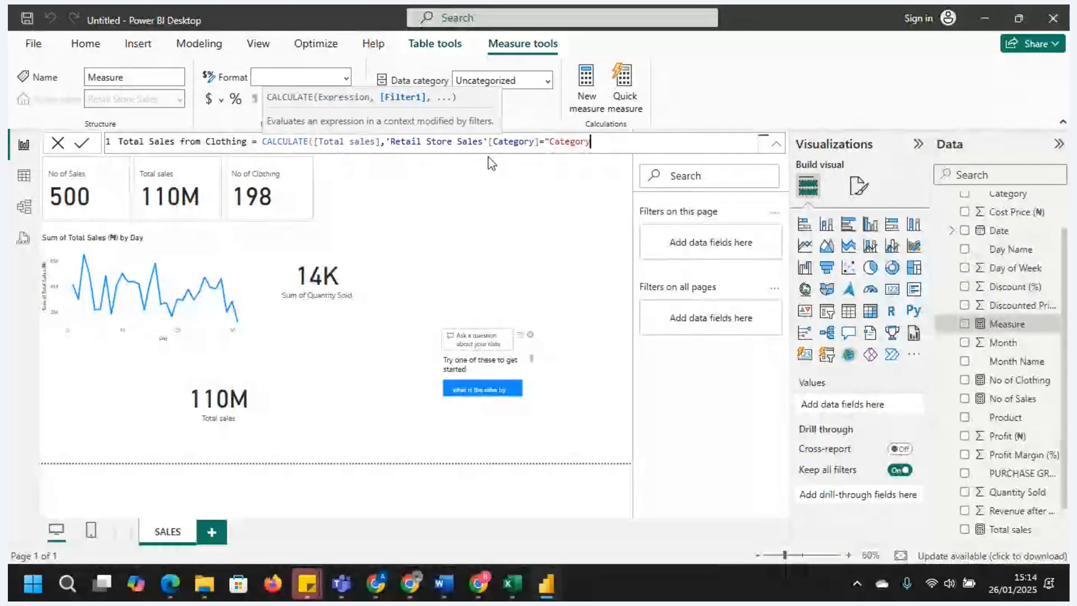
key(BackSpace)
key(BackSpace)
key(BackSpace)
key(BackSpace)
key(BackSpace)
key(BackSpace)
key(BackSpace)
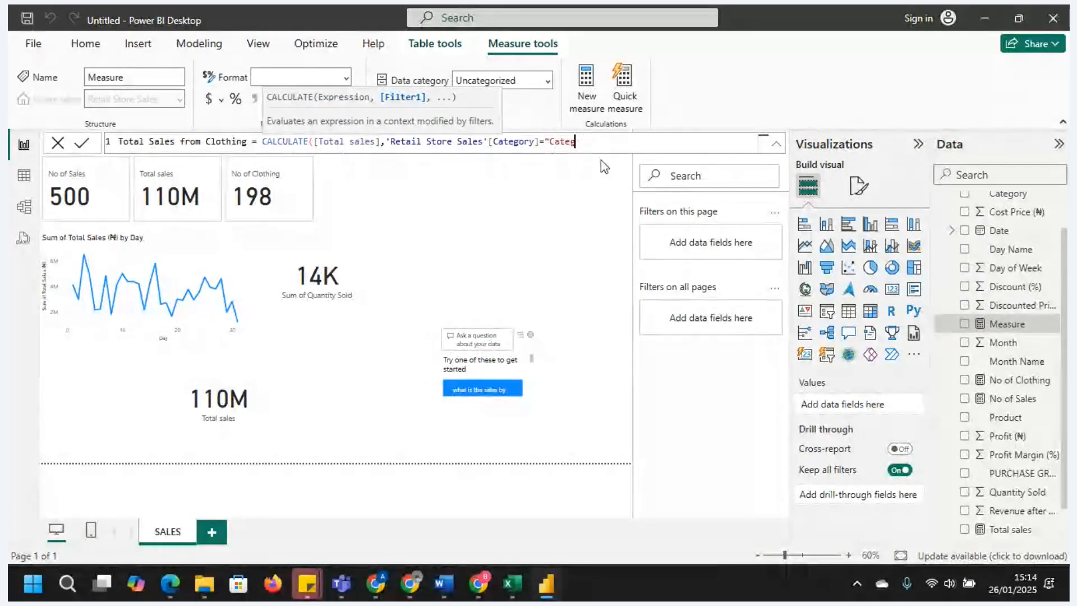
key(BackSpace)
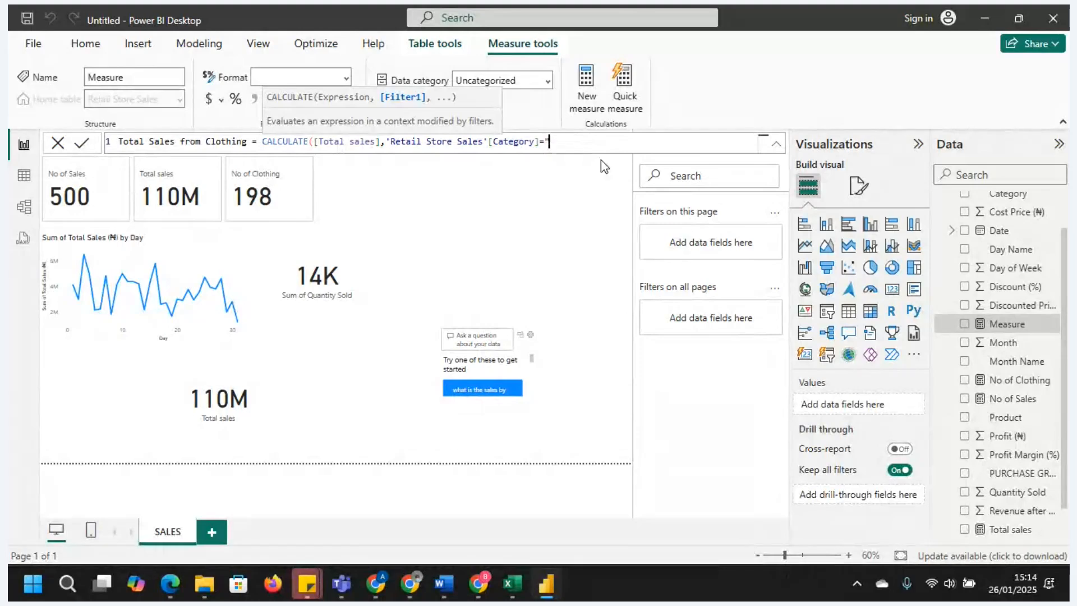
text(Clothing"))
key(Return)
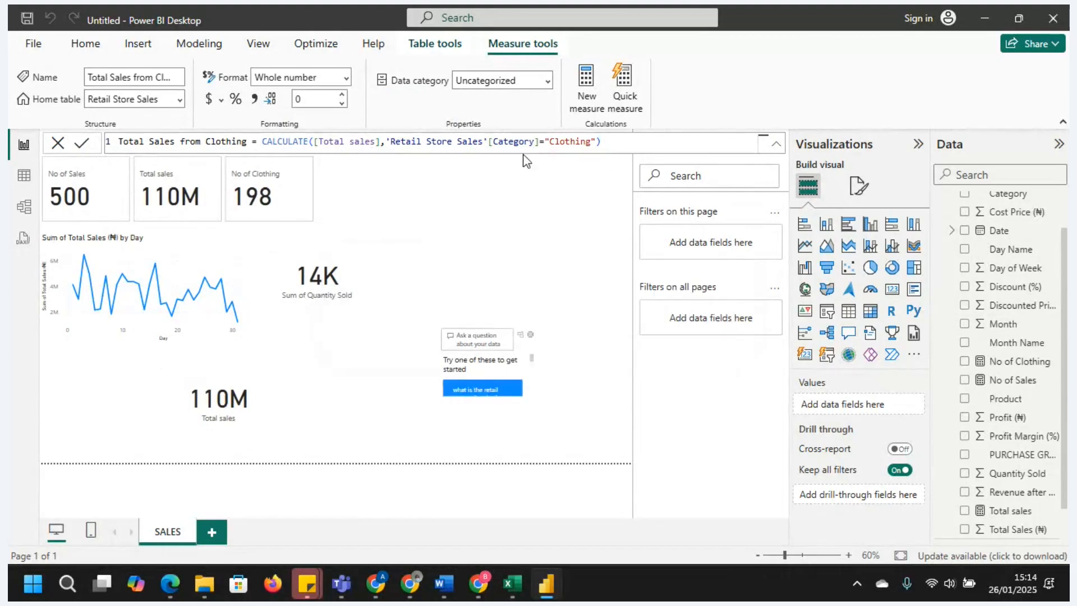
- Add Total Sales from Clothing to the KPI card group and enlarge the visual
click(265, 207)
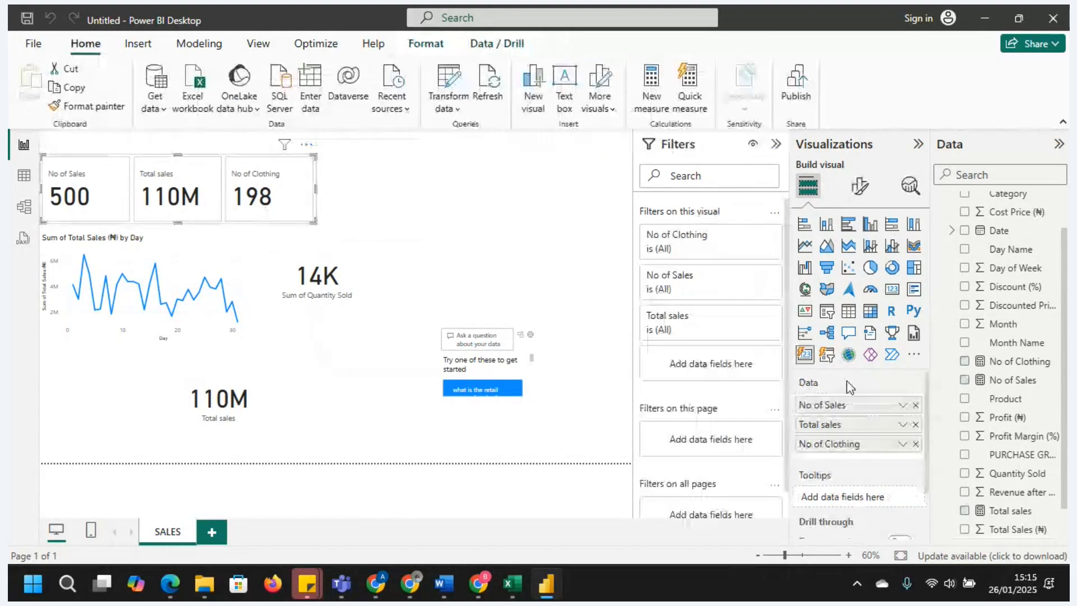
scroll(1066, 446, down, 1)
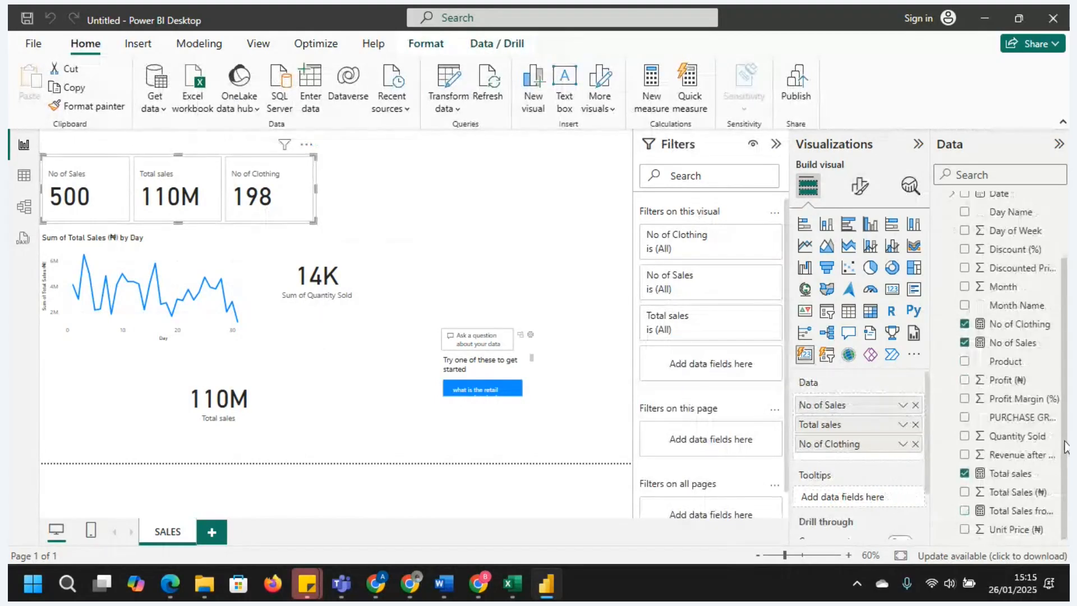
click(965, 513)
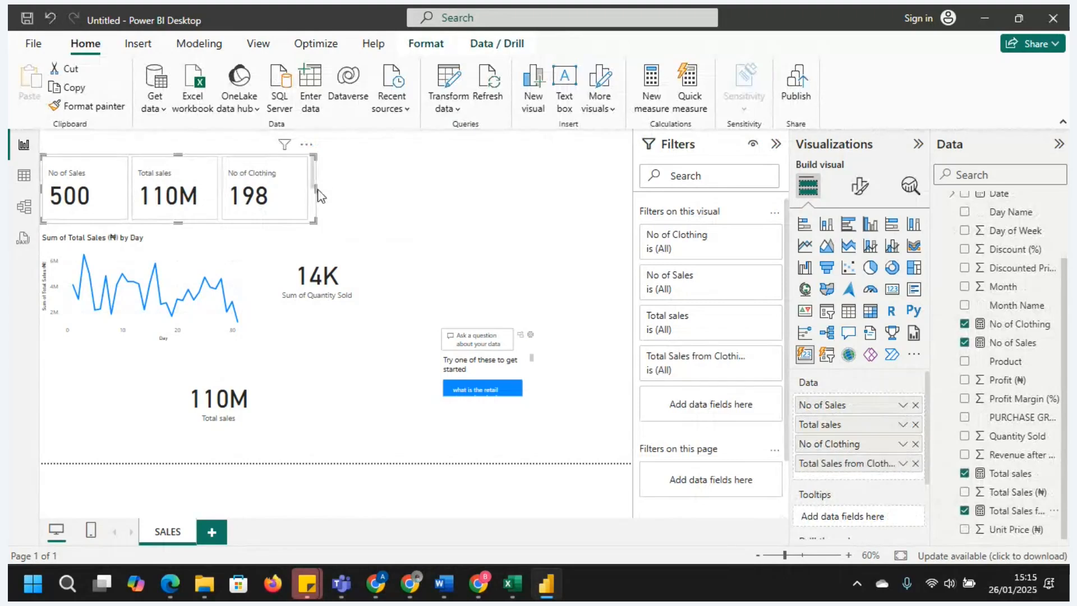
drag(316, 189, 436, 198)
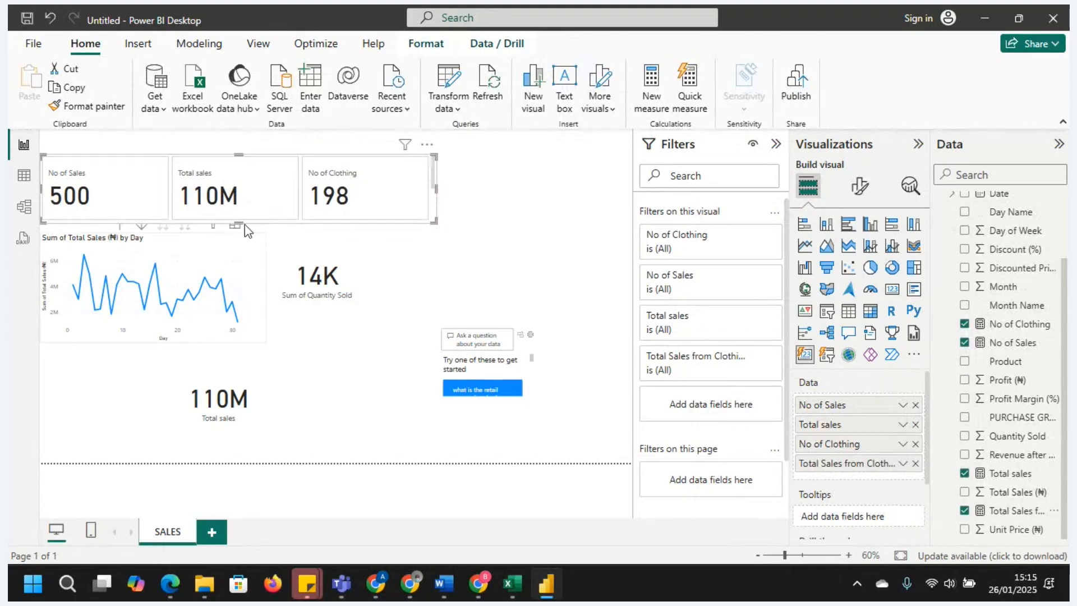
mouse_move(244, 224)
mouse_down()
mouse_move(250, 271)
mouse_move(248, 216)
mouse_up()
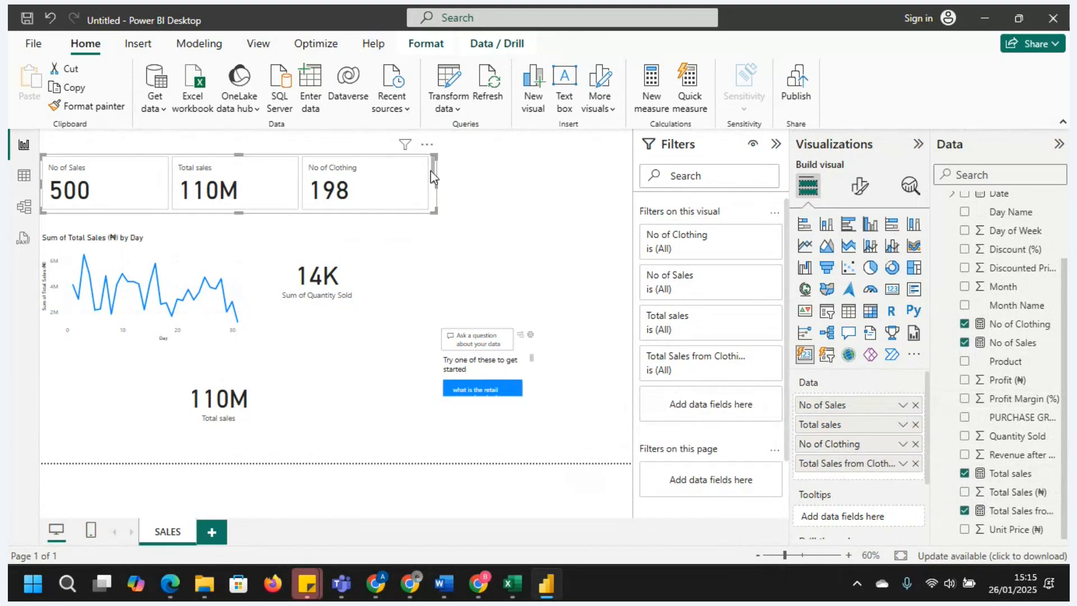
- Reshape the card group into one row and remove Total Sales from Clothing from it
drag(433, 179, 419, 220)
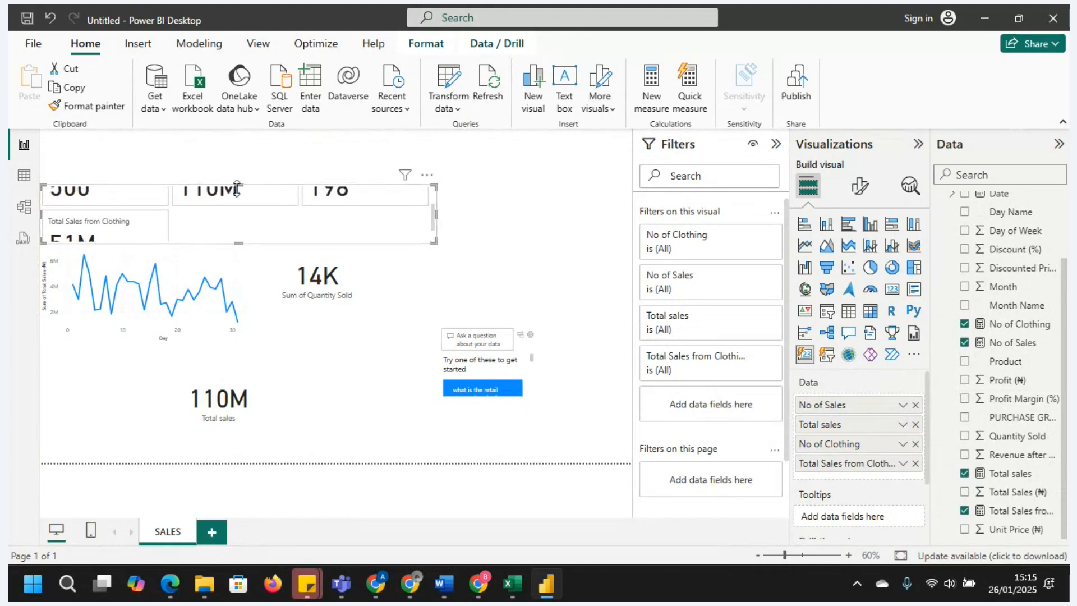
drag(238, 182, 239, 145)
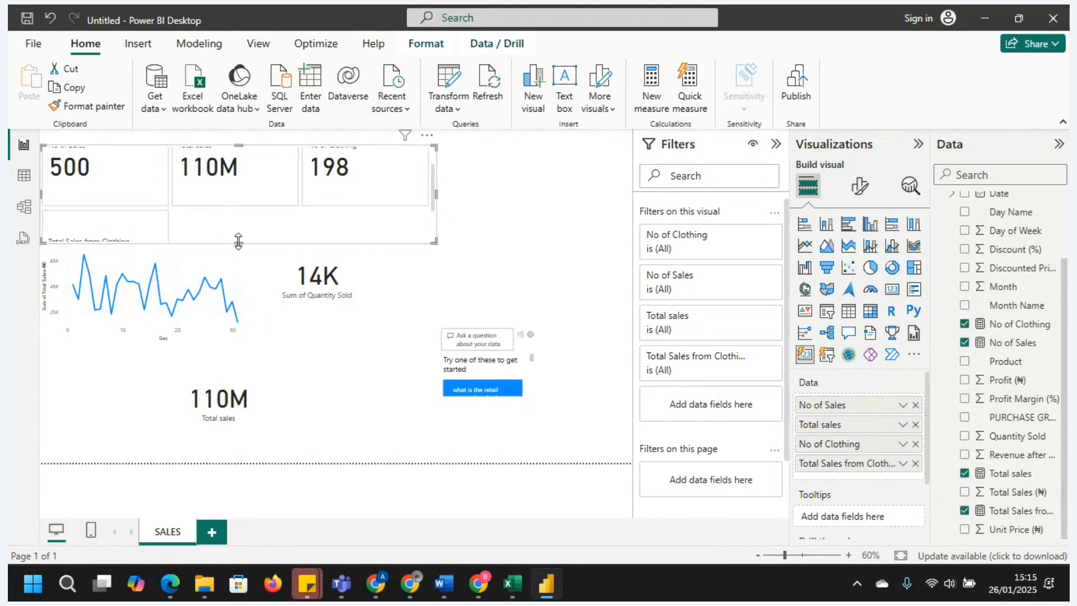
drag(239, 243, 244, 276)
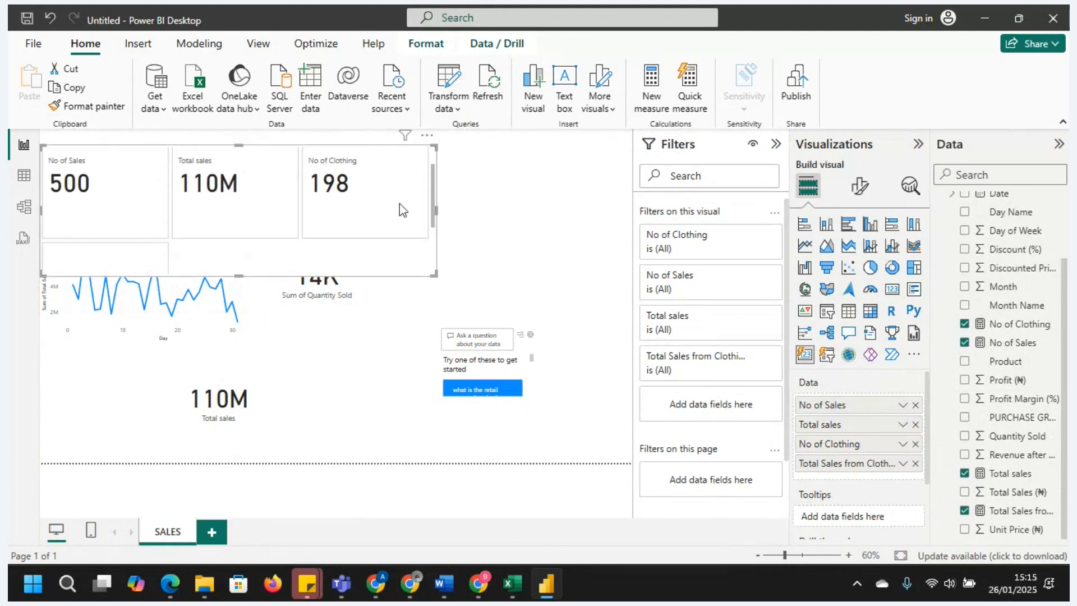
drag(436, 274, 367, 227)
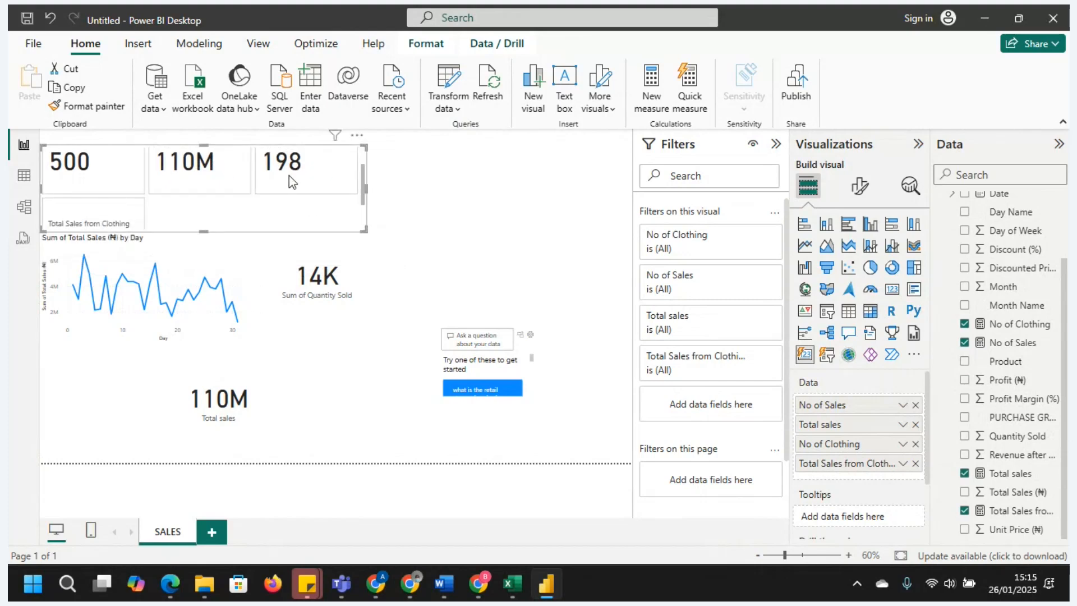
click(915, 462)
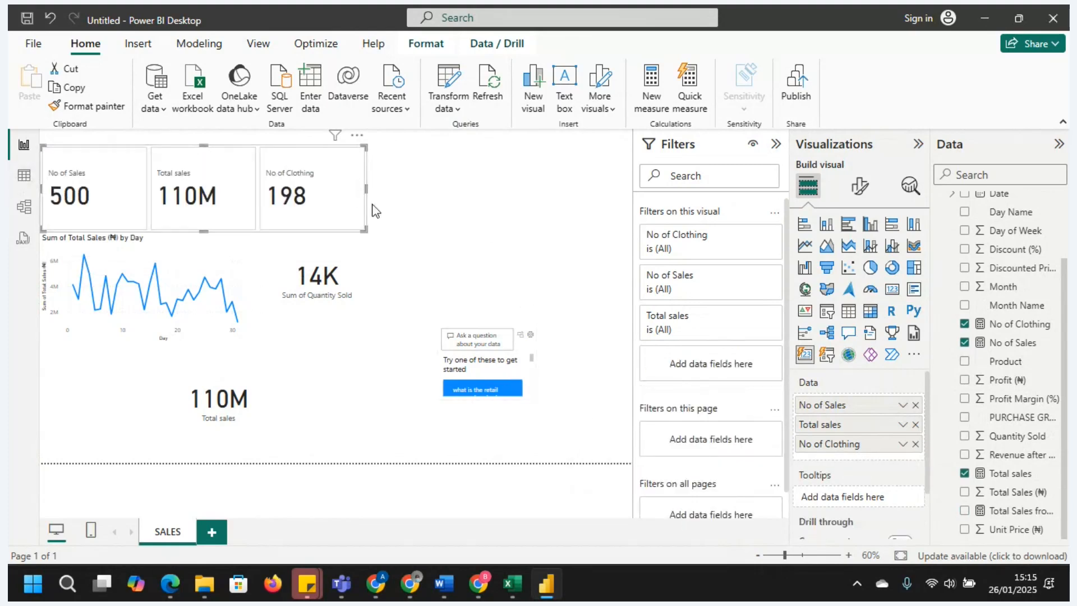
- Create a new measure named '% of Clothing'
click(483, 223)
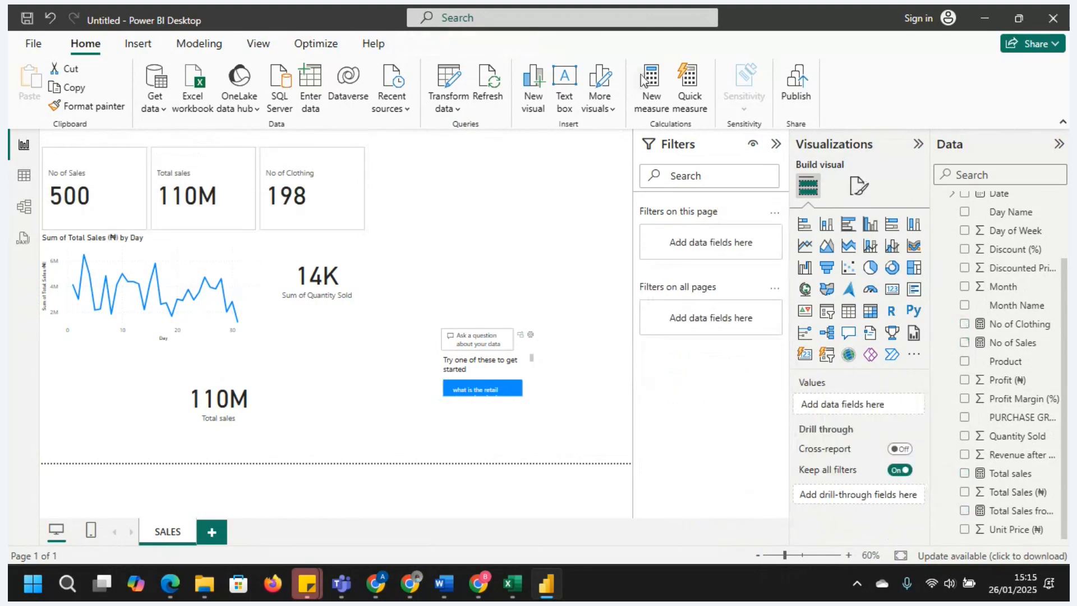
click(647, 83)
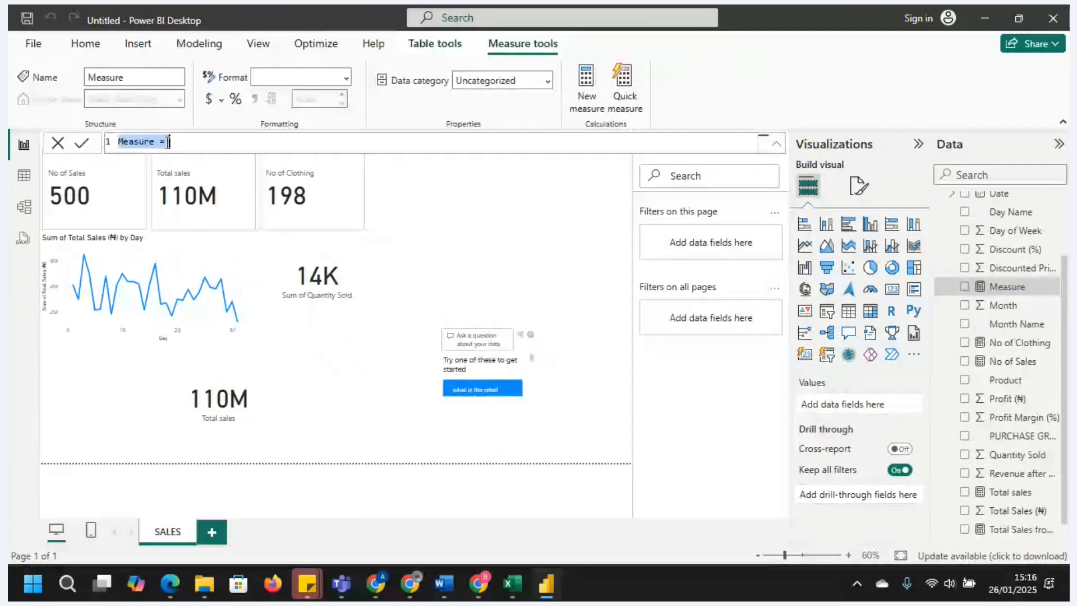
drag(161, 142, 104, 140)
drag(105, 139, 168, 142)
text(%=)
click(123, 142)
text(o)
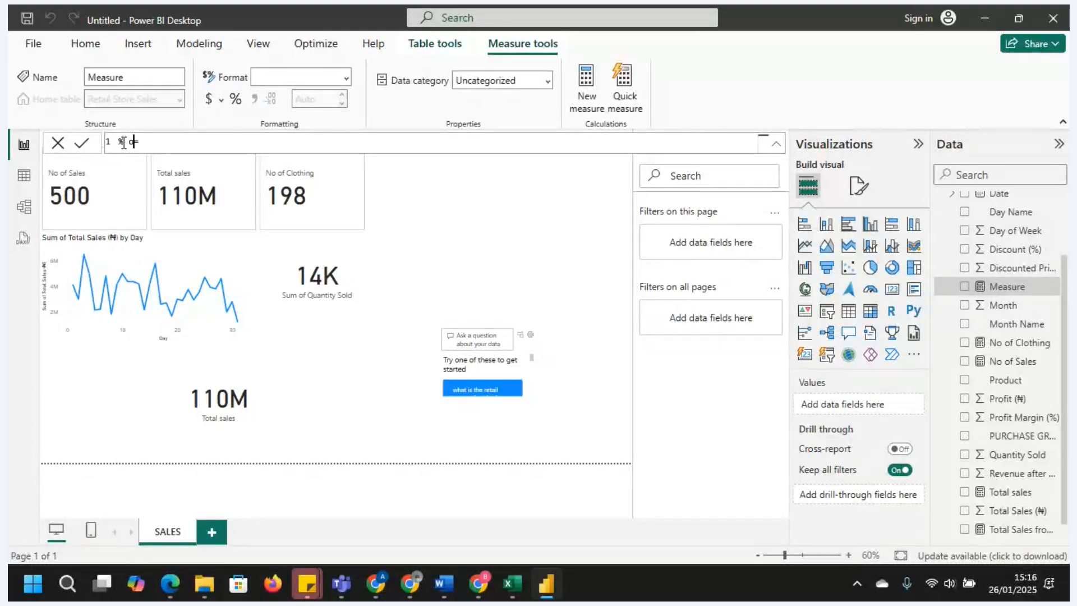
text(Clothing =)
- Define it as [No of Clothing]/[No of Sales] and commit the measure
click(224, 144)
text(no of)
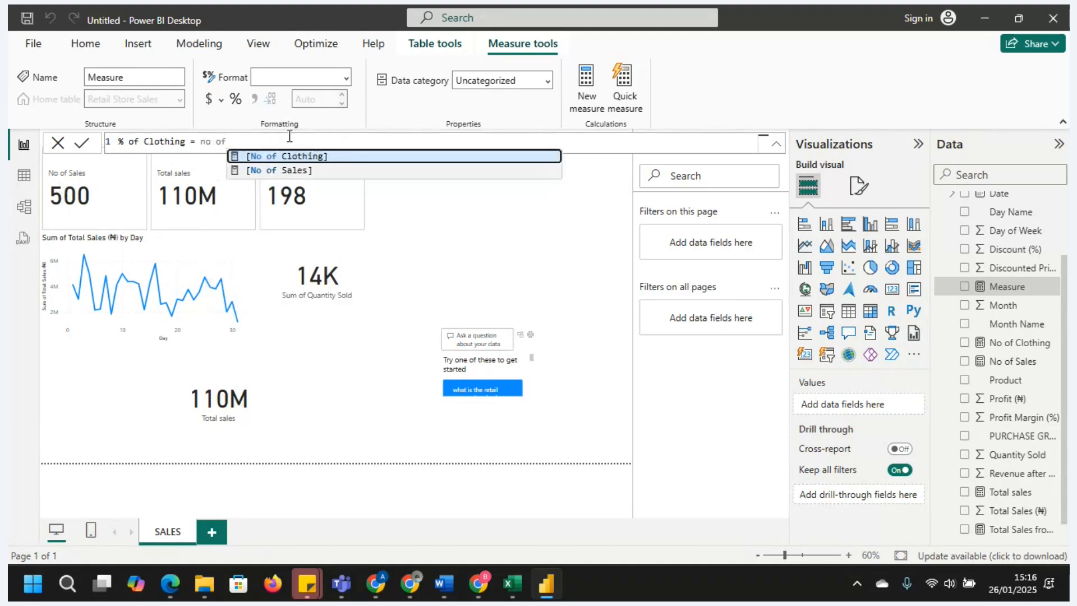
click(327, 156)
text(/)
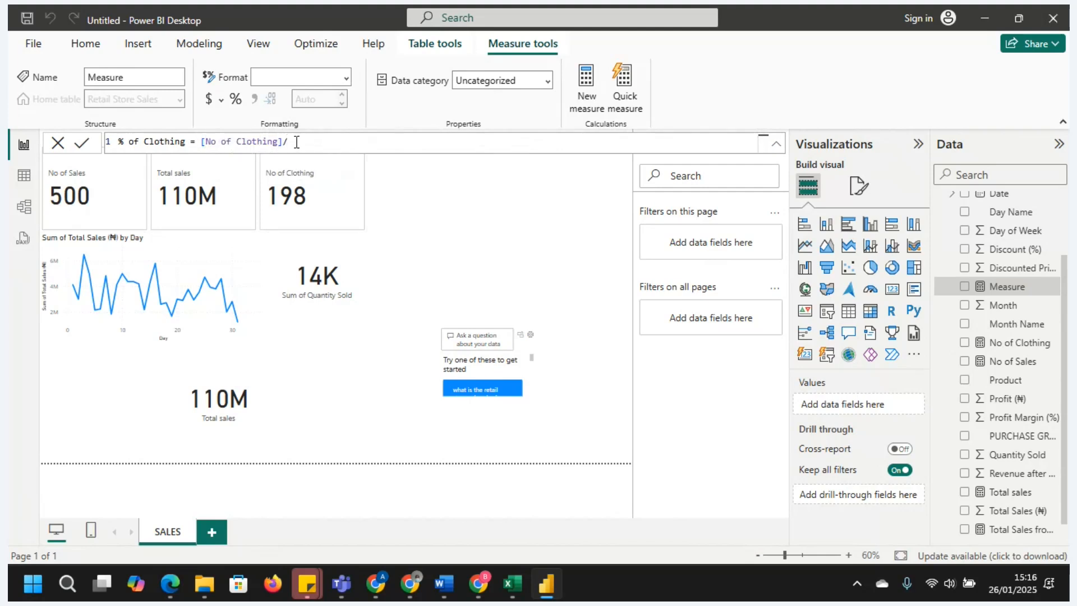
text(no of)
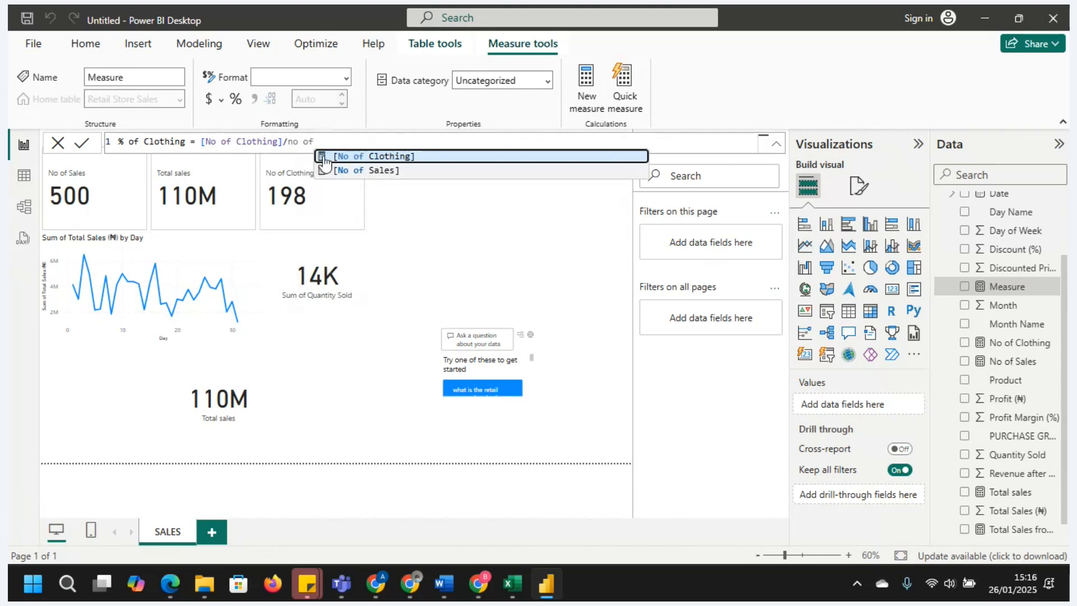
click(342, 170)
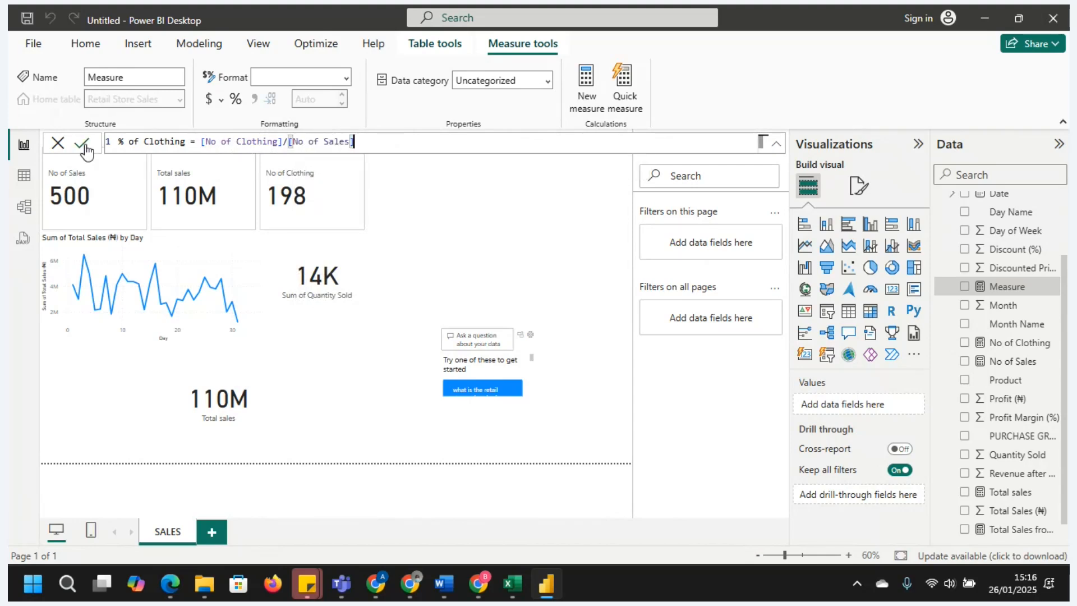
click(84, 144)
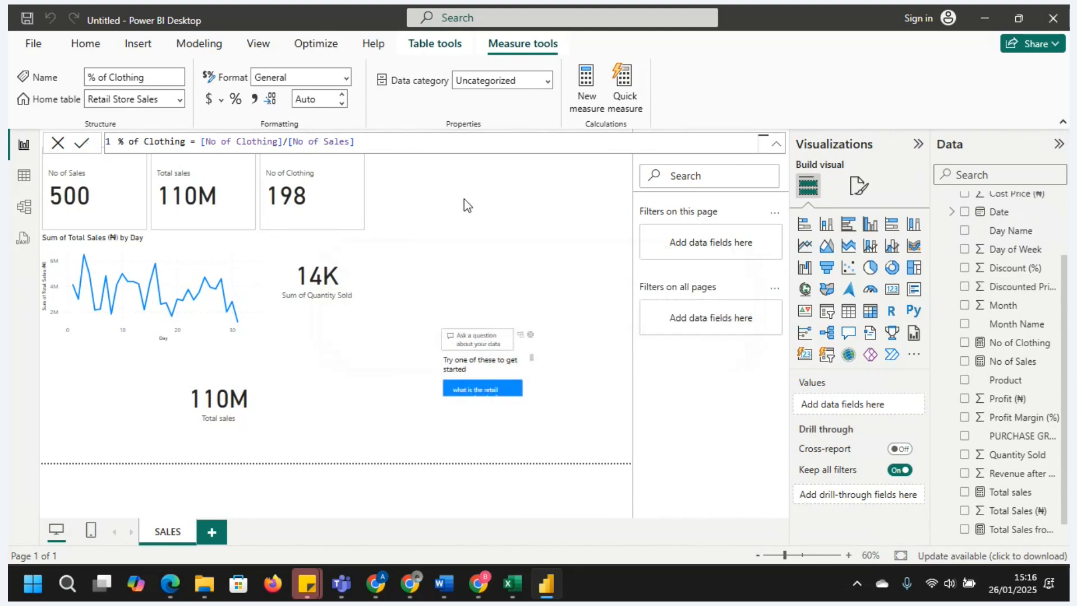
- Swap the lower card's Total sales field for the % of Clothing measure
click(367, 322)
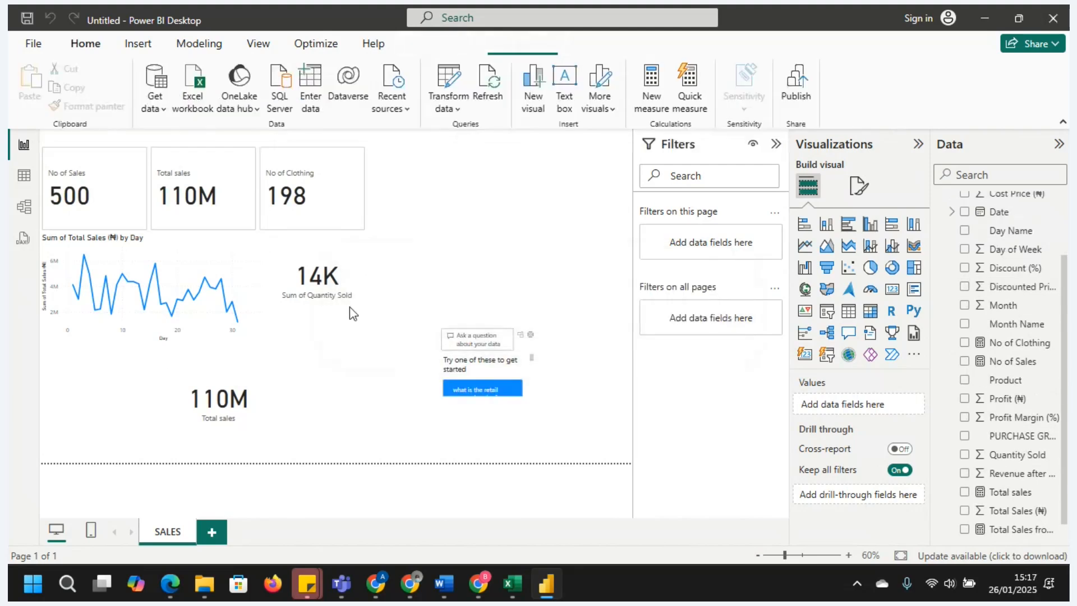
click(234, 406)
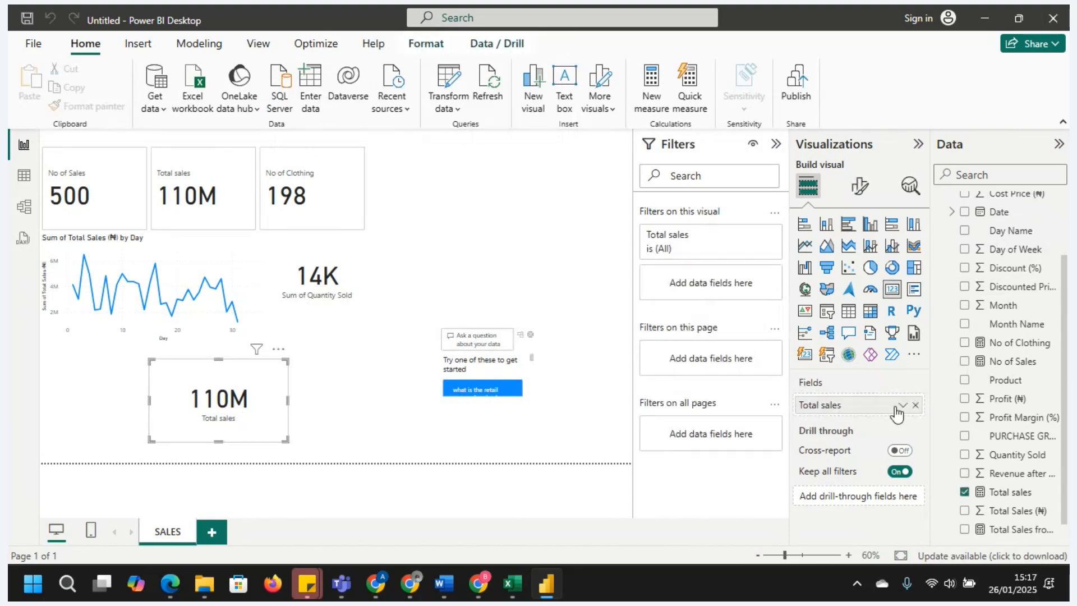
click(915, 405)
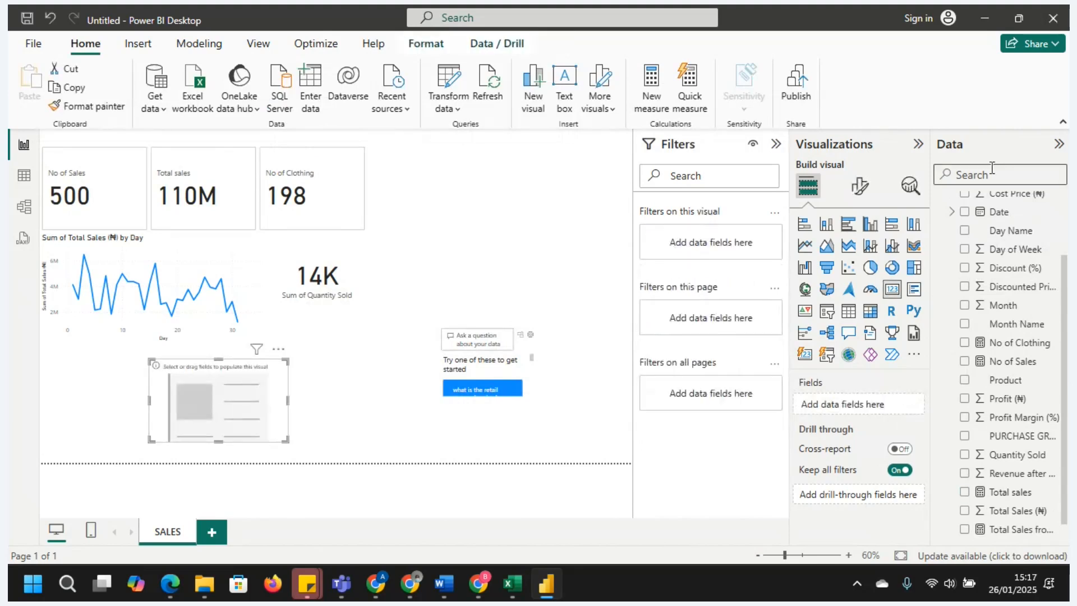
drag(1067, 289, 1062, 198)
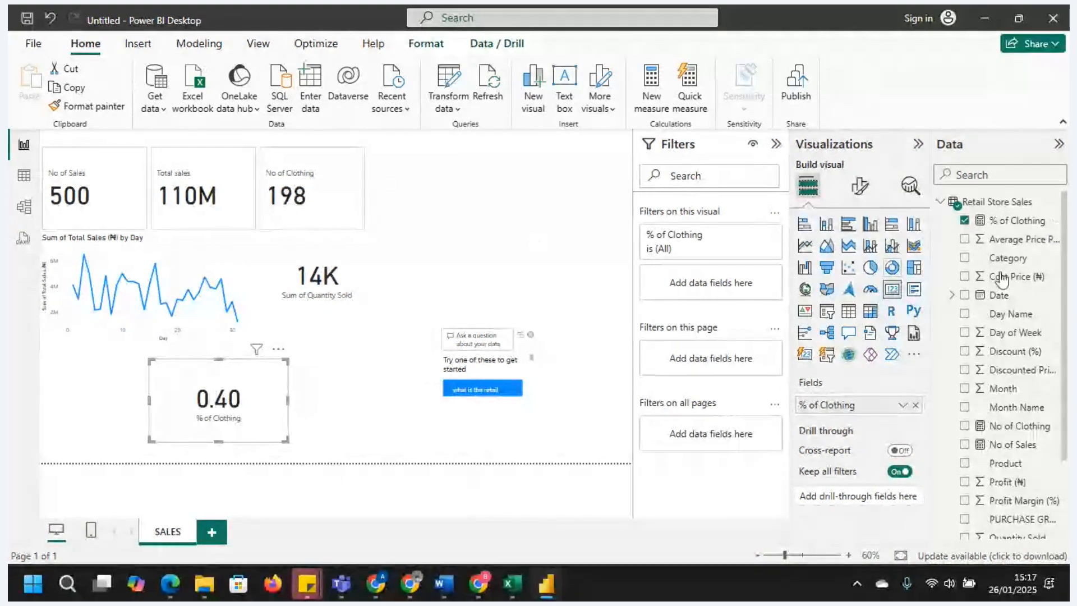
click(1008, 221)
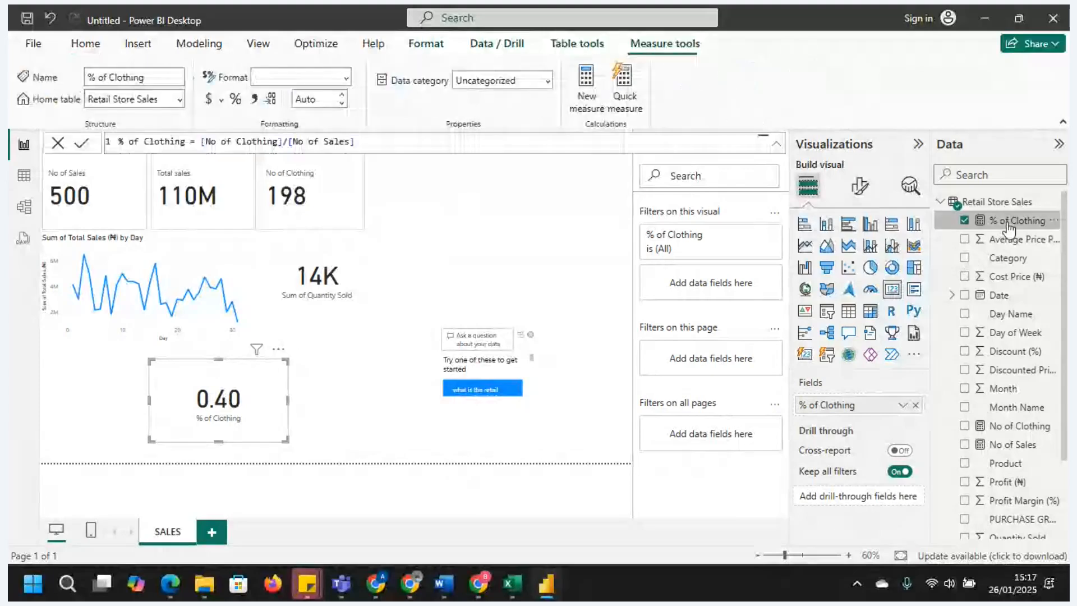
- Format % of Clothing as a percentage with 1 decimal and move the 39.6% card beside the top cards
click(241, 100)
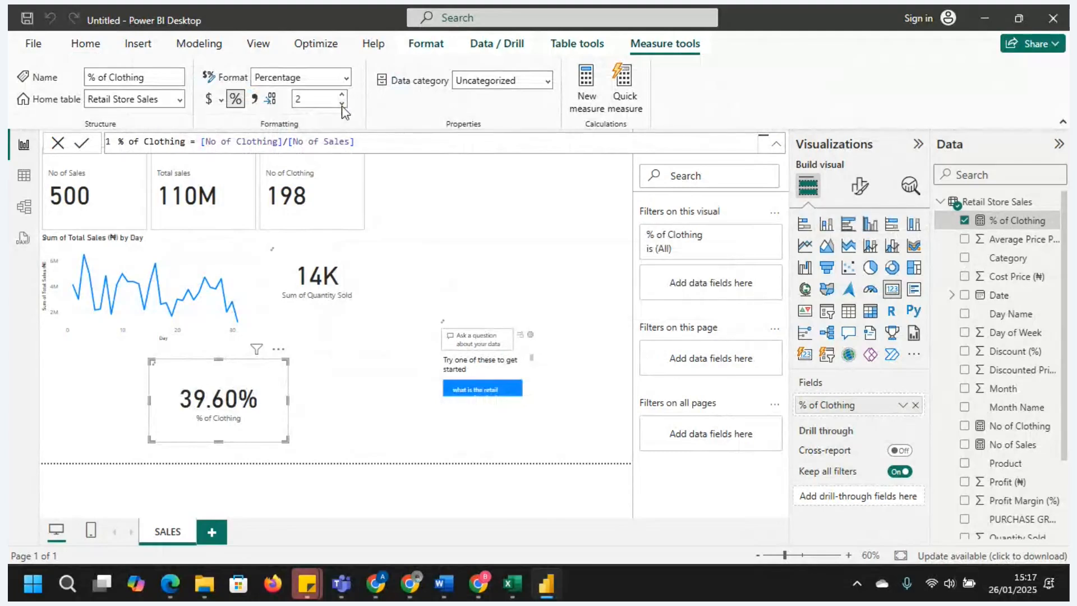
click(342, 104)
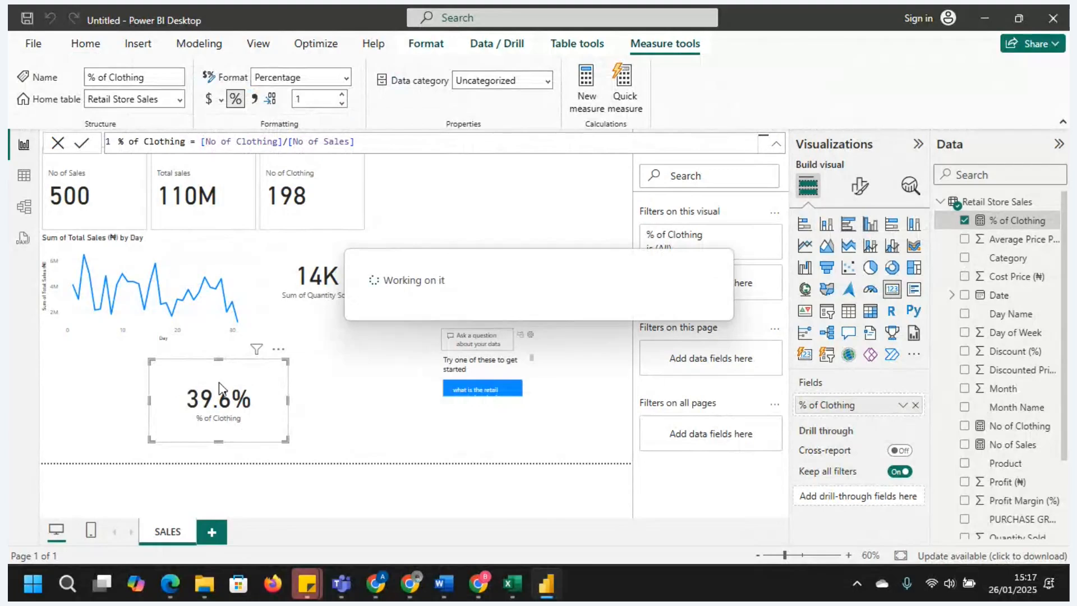
drag(147, 363, 175, 371)
drag(239, 389, 444, 166)
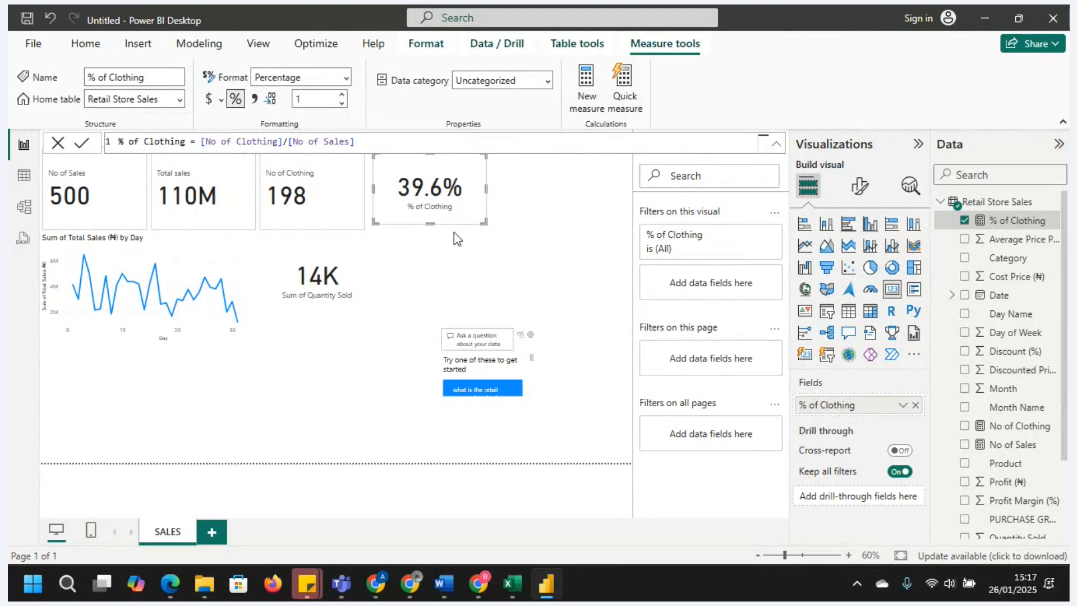
- Delete the Q&A question visual from the SALES page
click(216, 194)
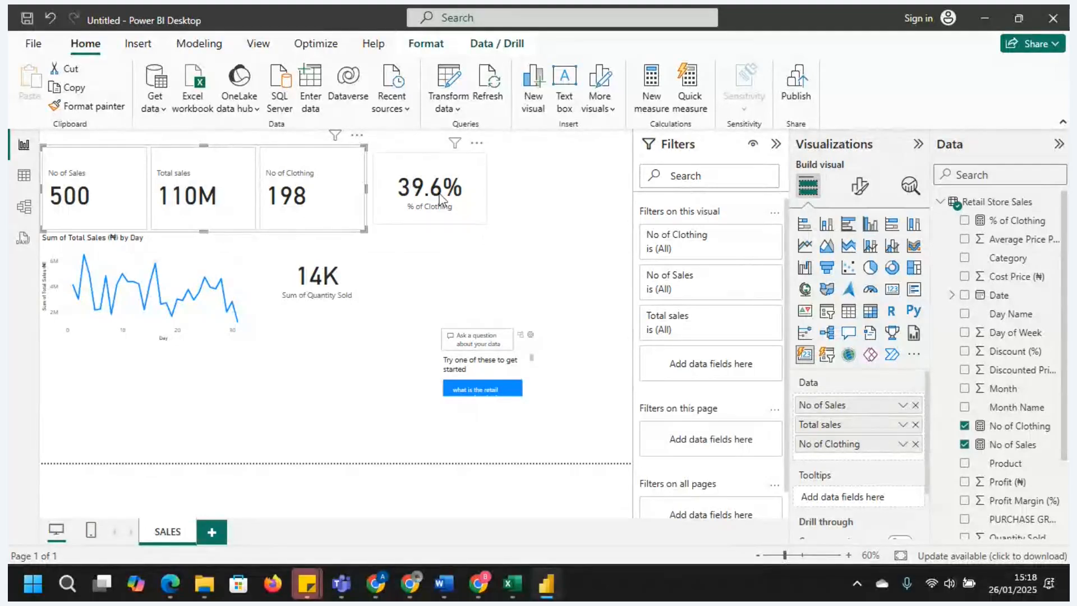
click(477, 211)
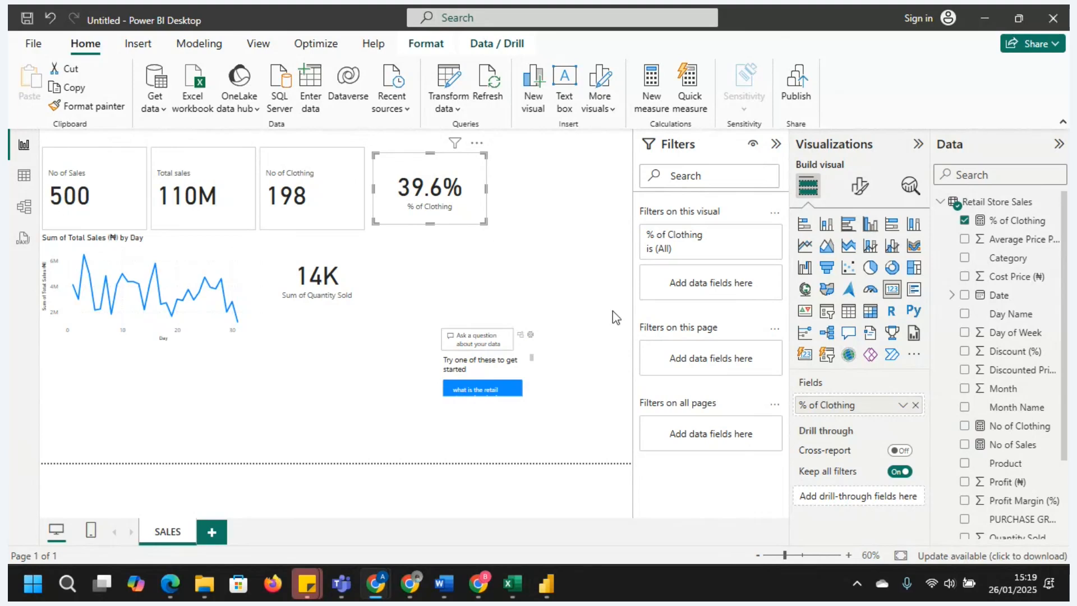
click(509, 374)
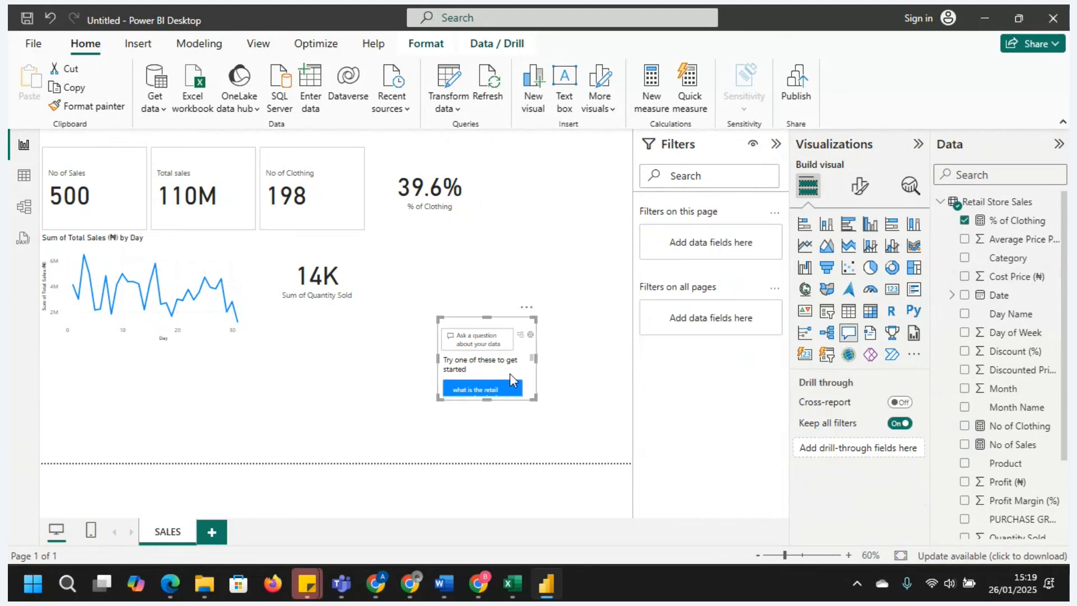
key(Delete)
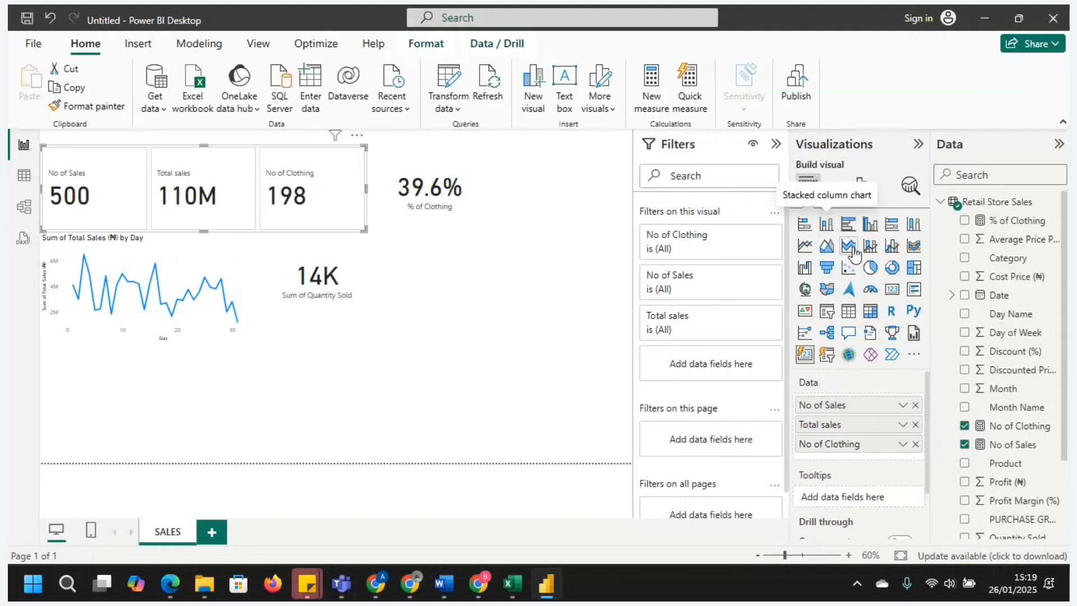
- Briefly switch the card group to a donut chart and back to cards
click(892, 269)
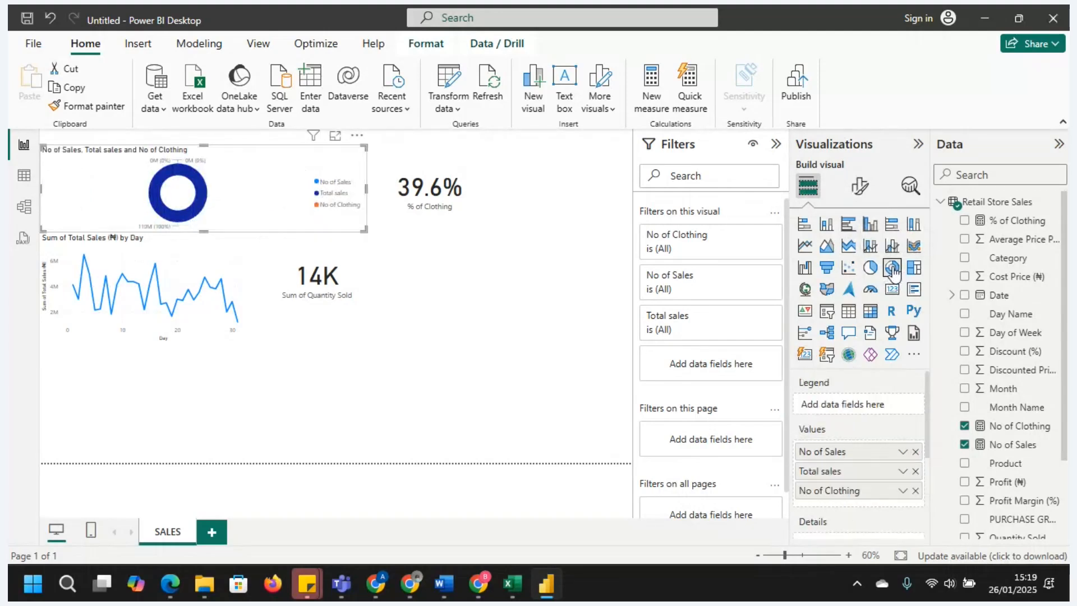
click(804, 354)
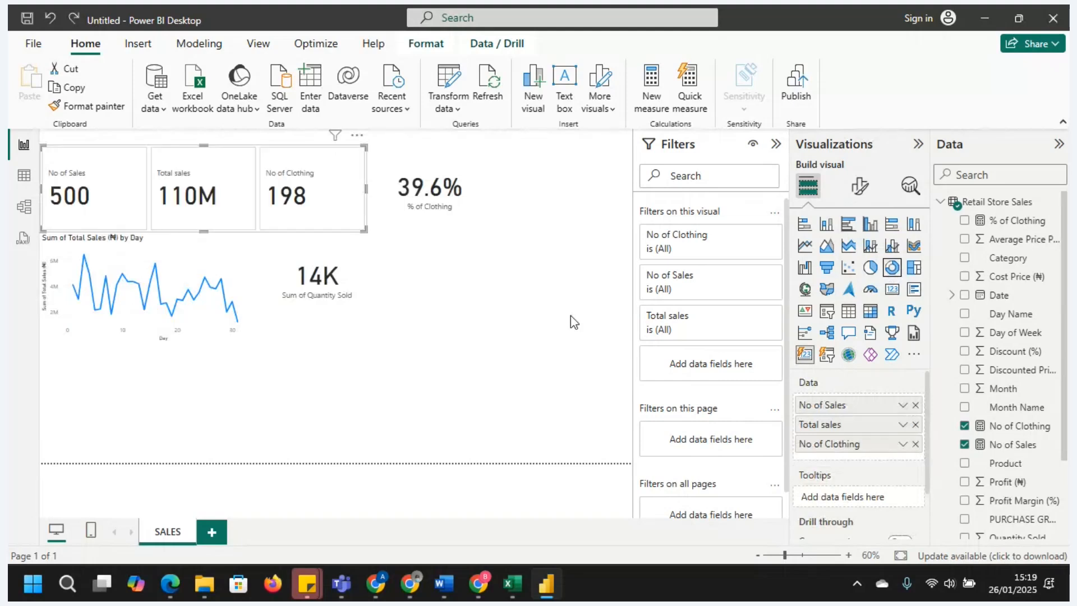
click(570, 315)
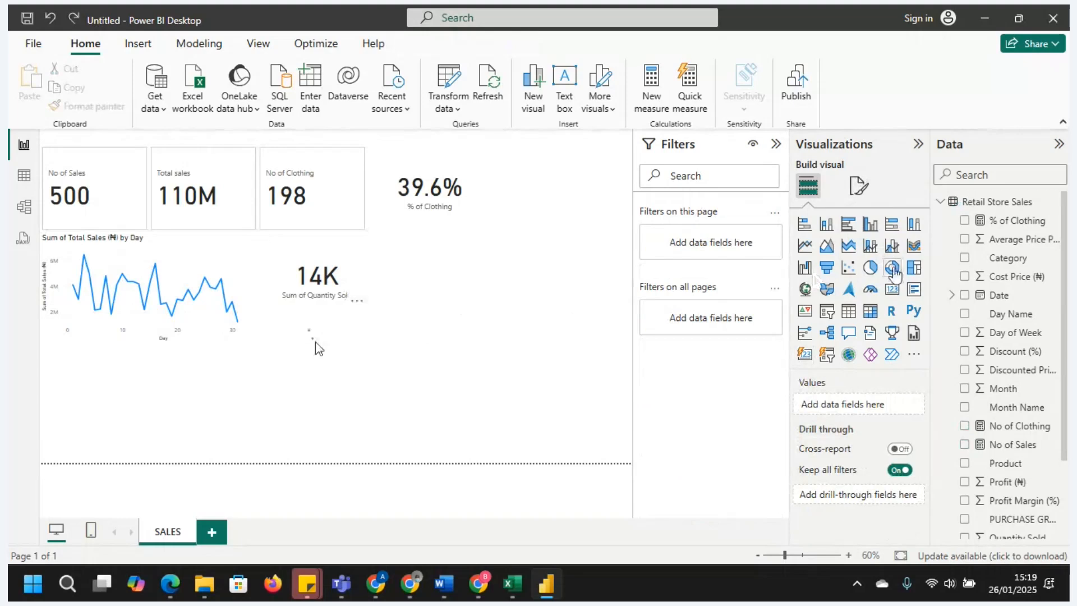
- Add a donut chart, enlarge it, and drag the Total sales measure into its Values
drag(315, 342, 315, 341)
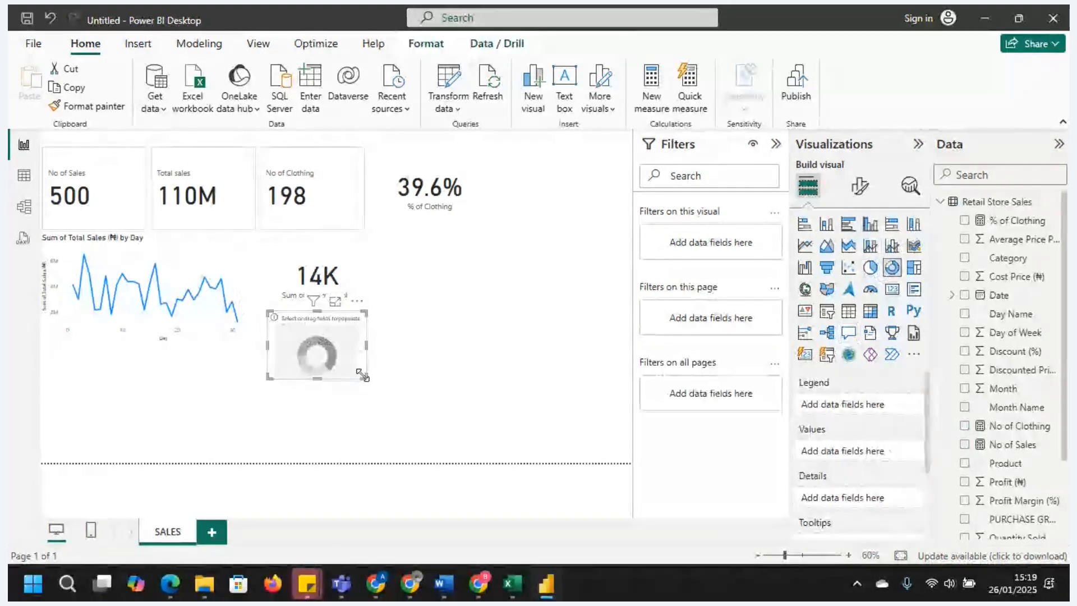
drag(368, 381, 467, 450)
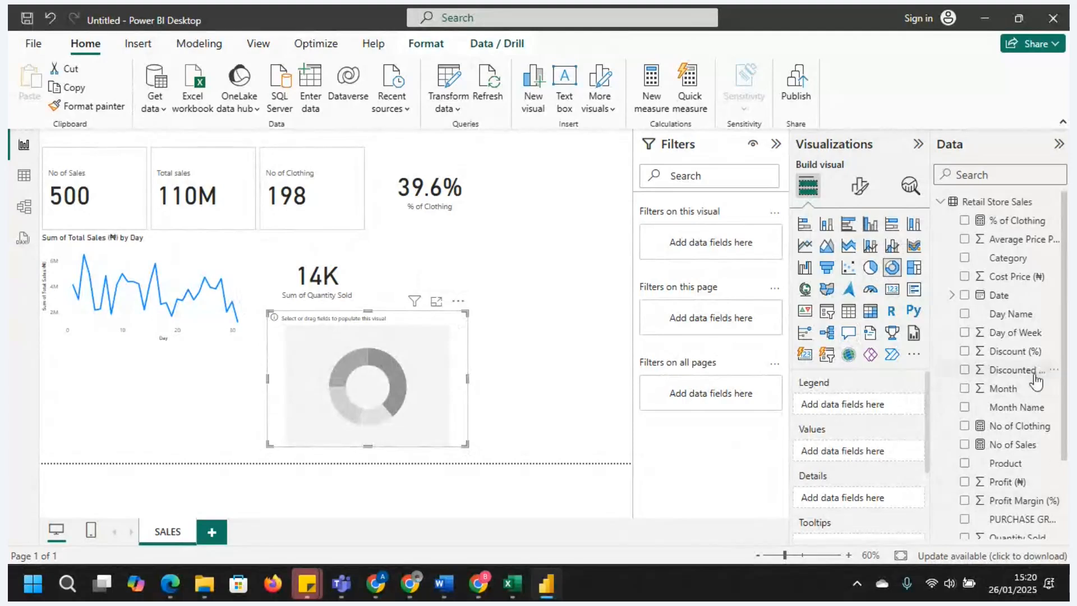
click(1000, 173)
text(total)
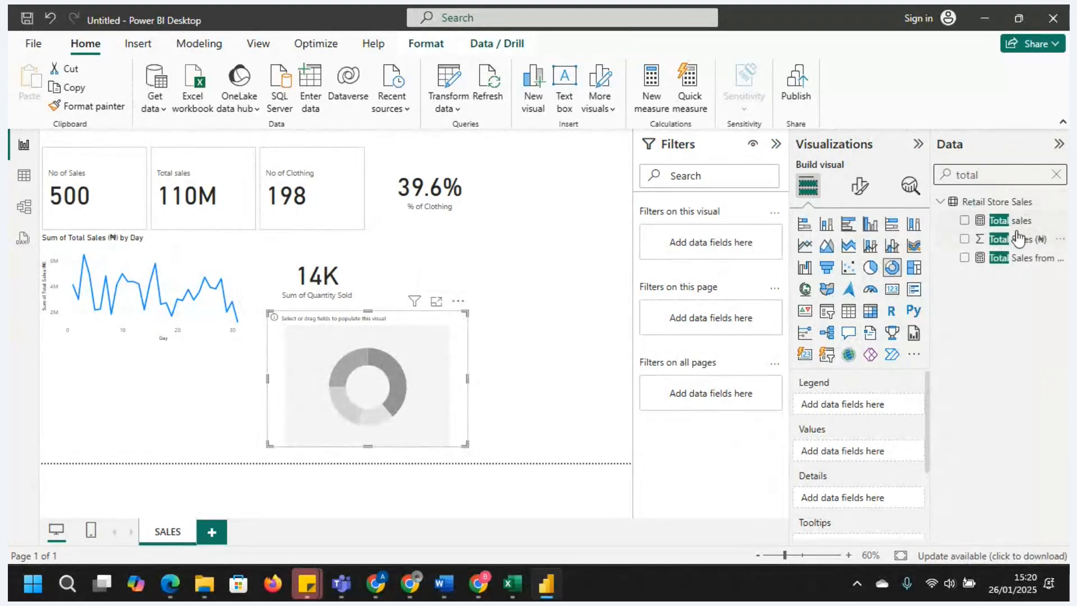
click(1000, 225)
drag(1000, 225, 860, 462)
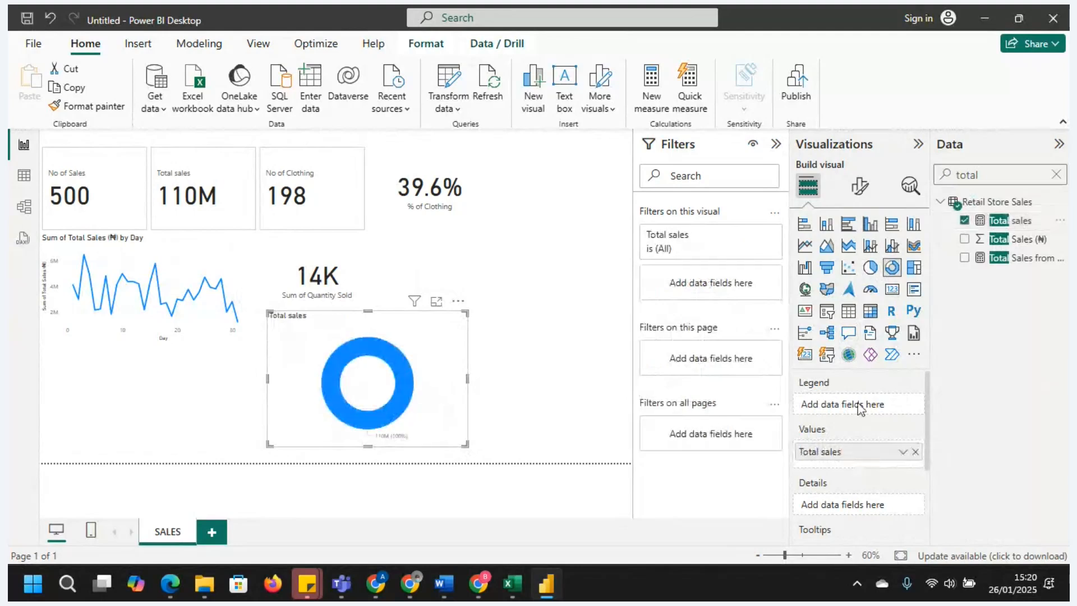
- Add Category as the donut's legend to split Total sales by category
click(985, 175)
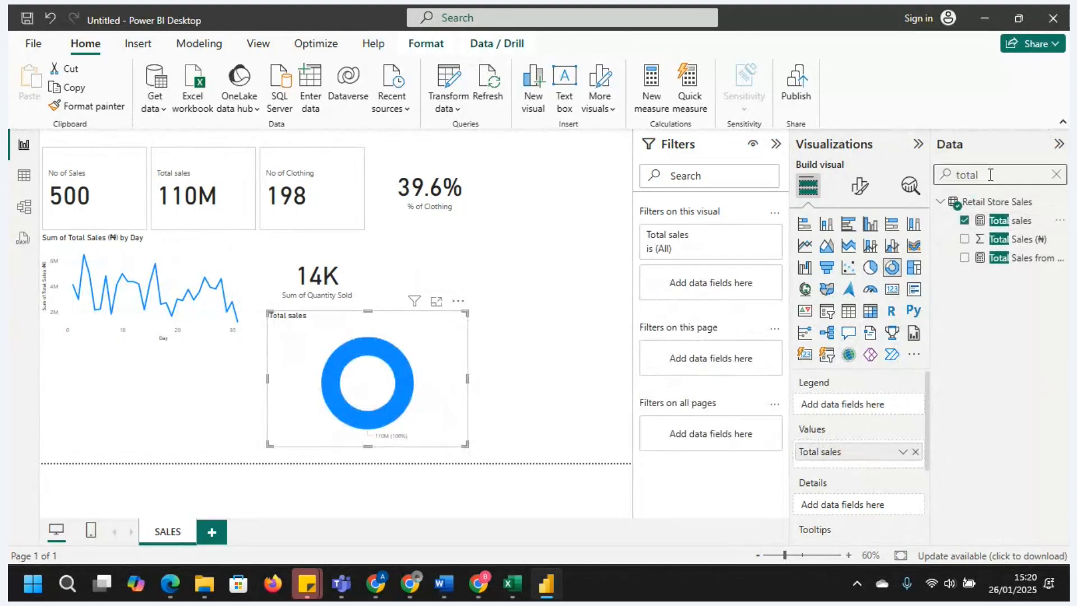
drag(985, 176, 938, 174)
text(categ)
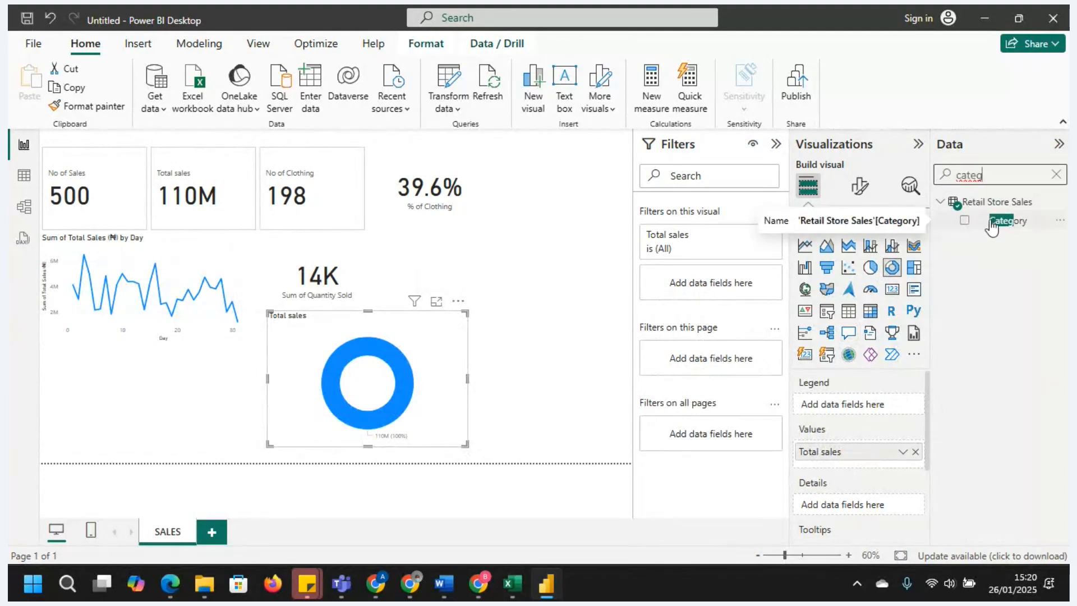
drag(991, 226, 843, 406)
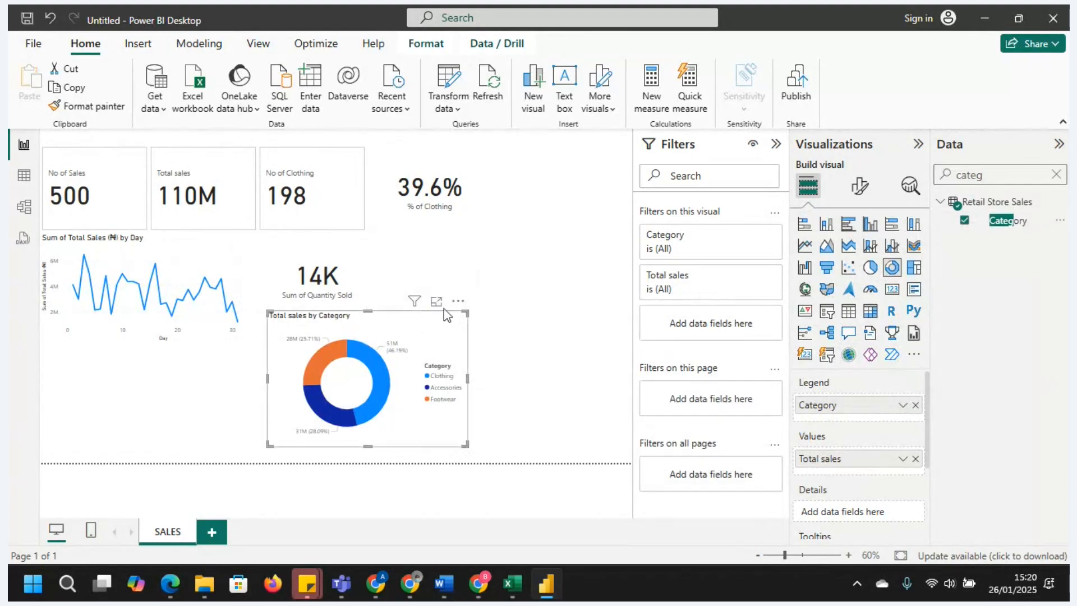
- Move the donut below the daily sales chart and widen it slightly
drag(455, 307, 229, 324)
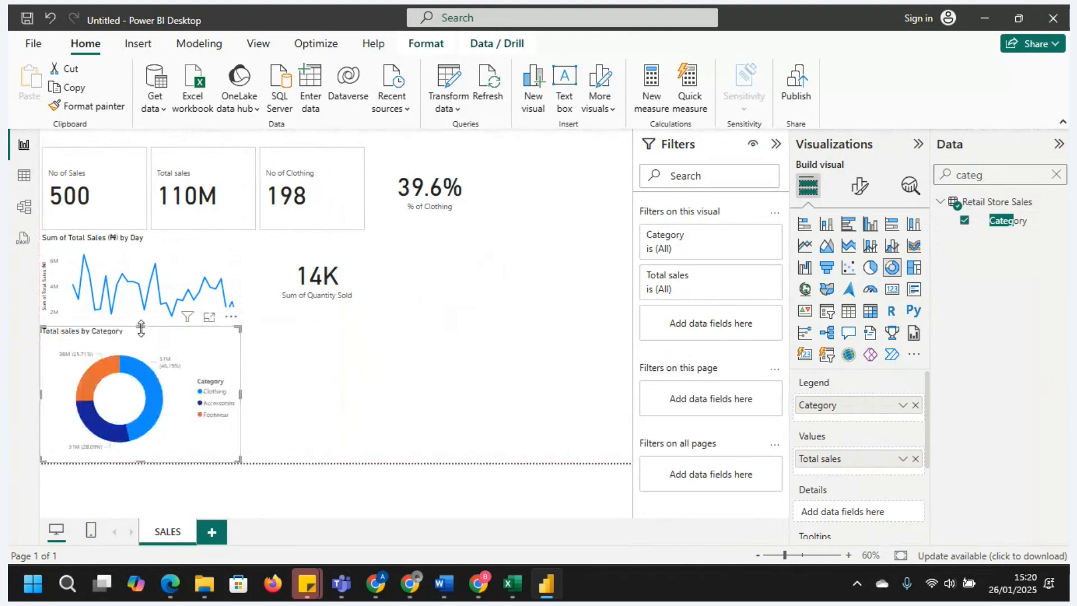
drag(140, 329, 143, 346)
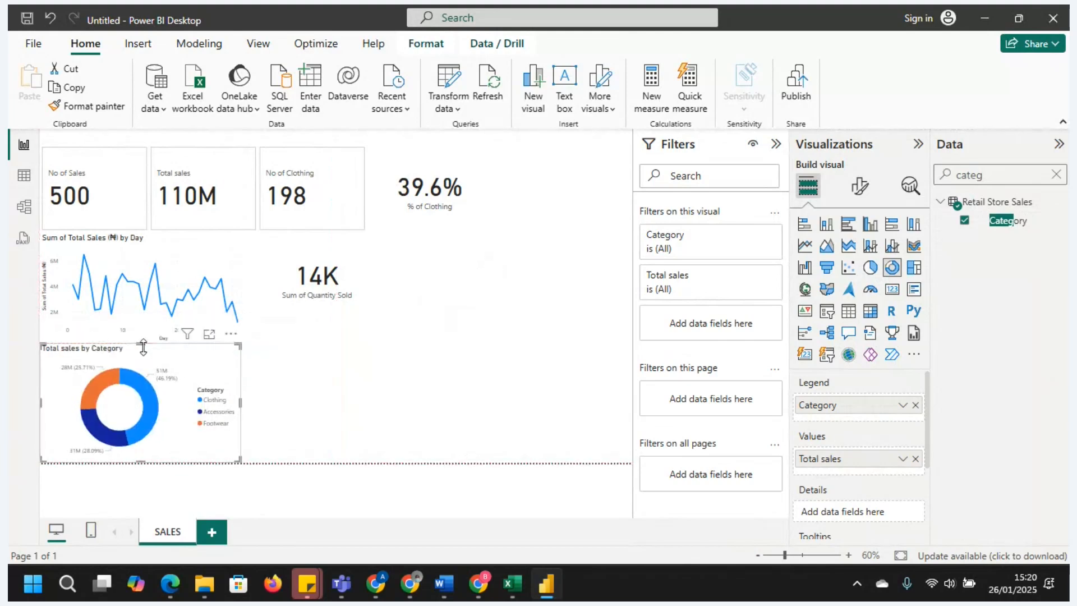
drag(241, 403, 253, 403)
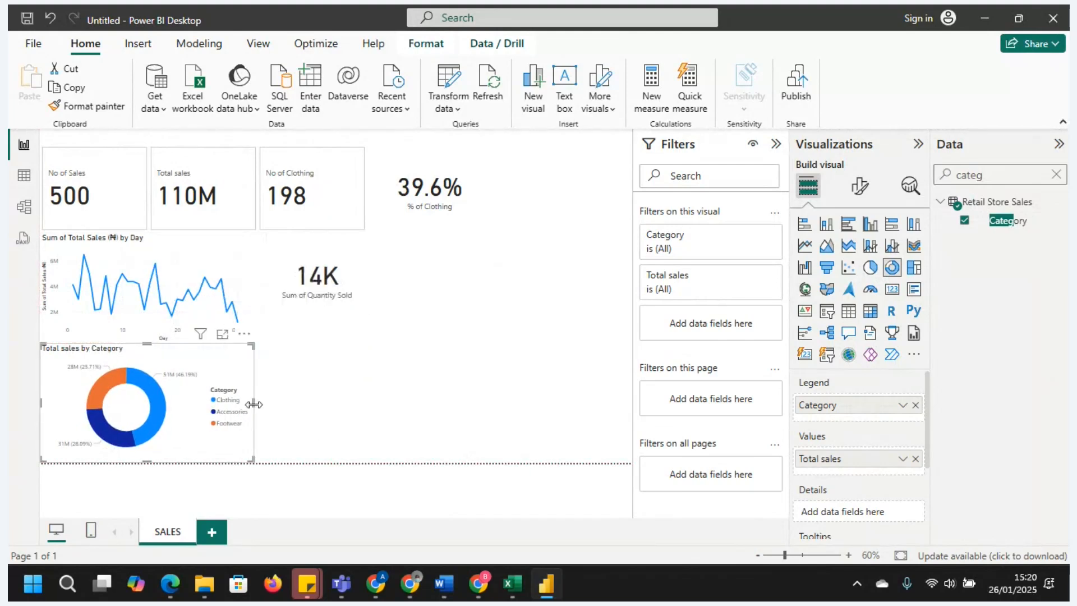
drag(254, 404, 272, 405)
- Turn the daily total sales line chart into an area chart and widen it
click(369, 408)
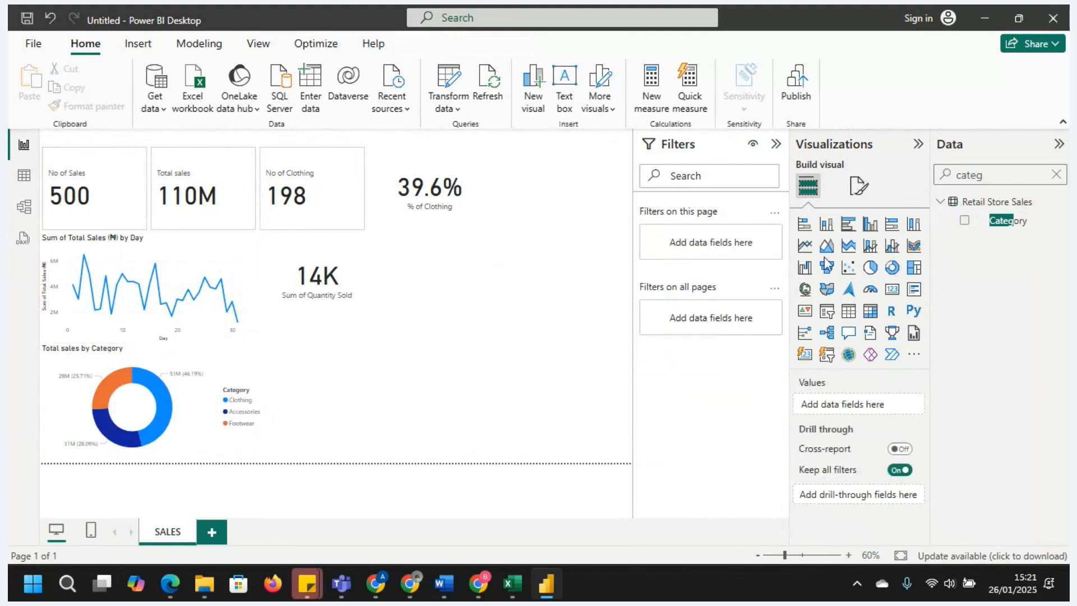
click(242, 261)
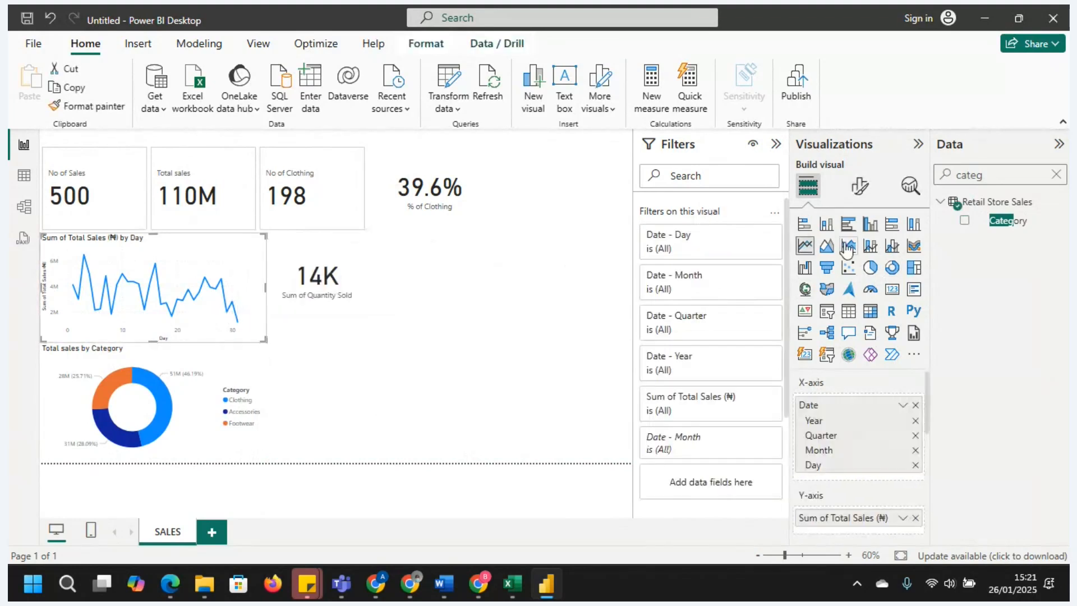
click(827, 248)
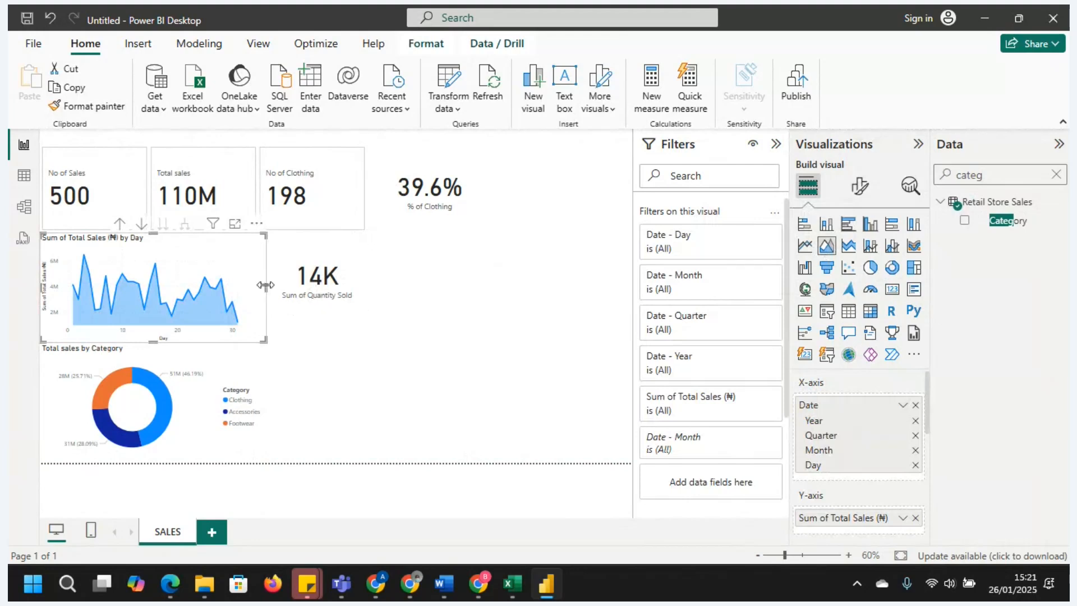
drag(265, 286, 441, 298)
- Delete the 14K card and add Quantity Sold to the multi-row KPI card
click(350, 297)
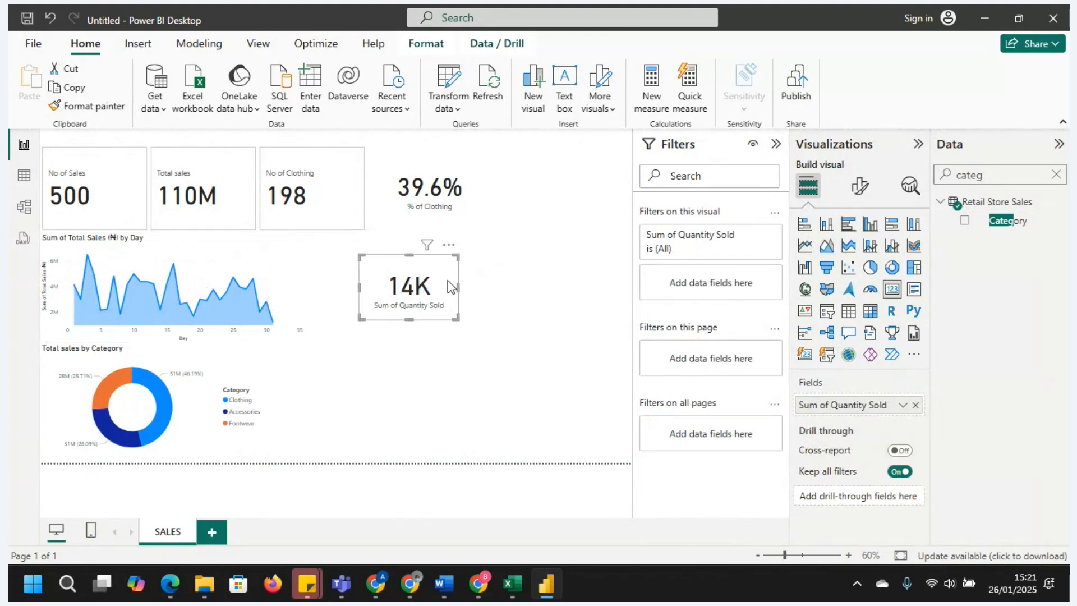
key(Delete)
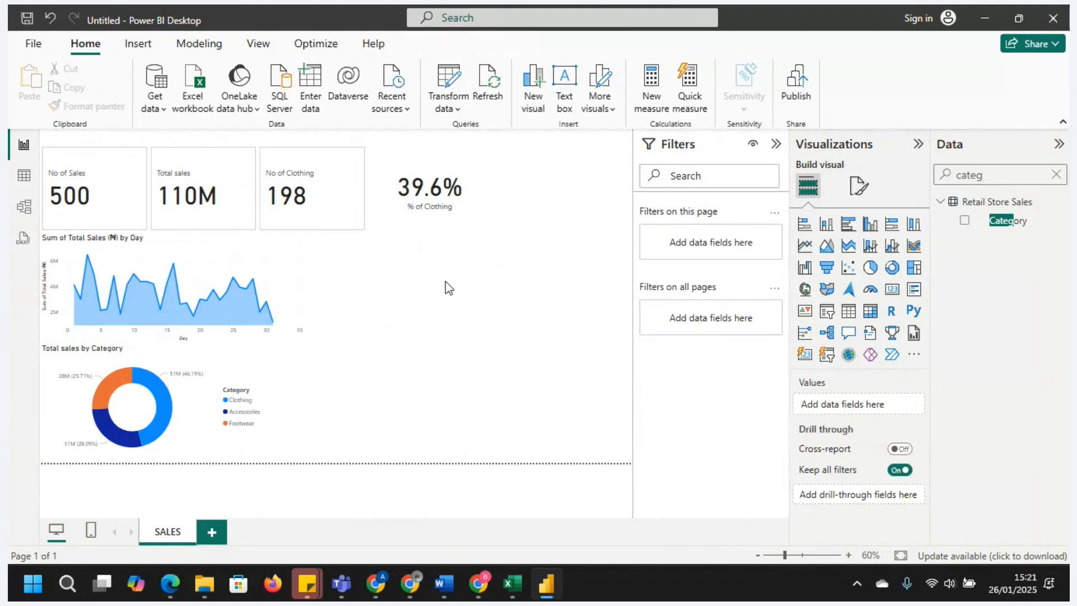
click(351, 205)
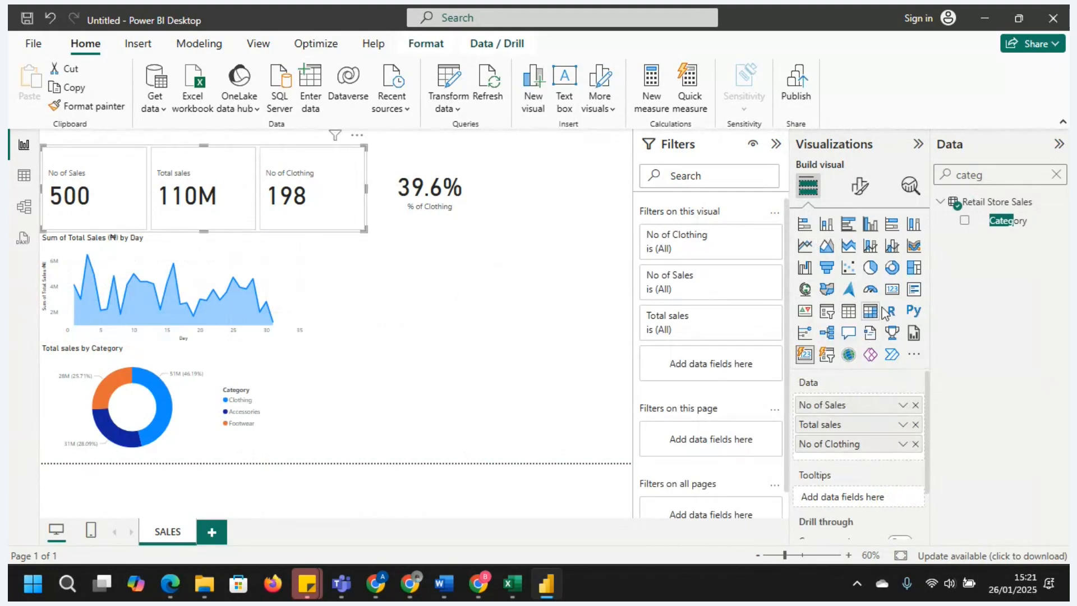
click(937, 174)
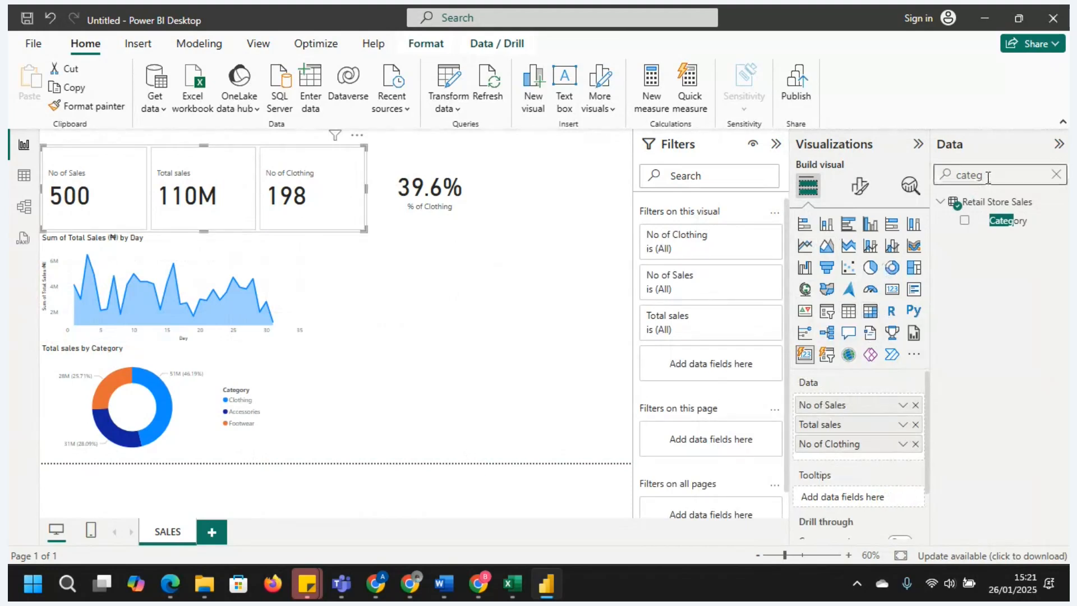
text(q)
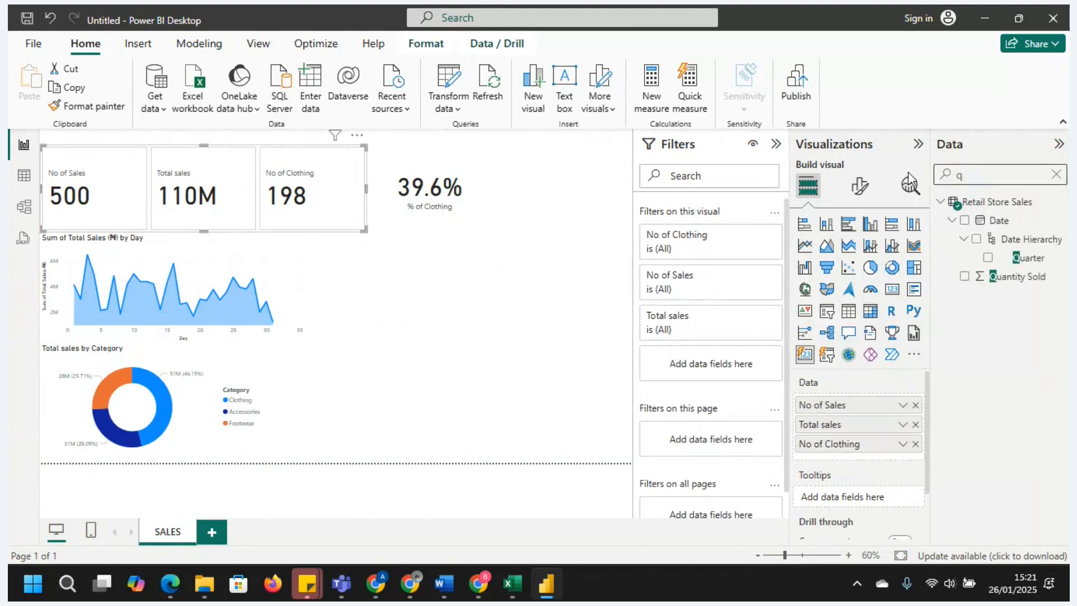
text(uant)
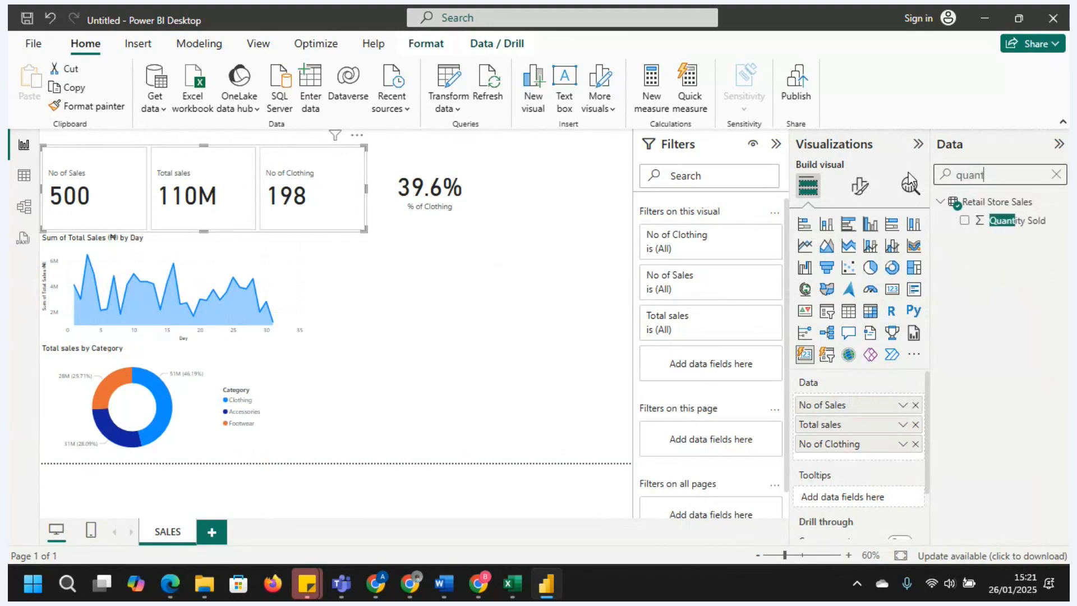
drag(1007, 221, 883, 465)
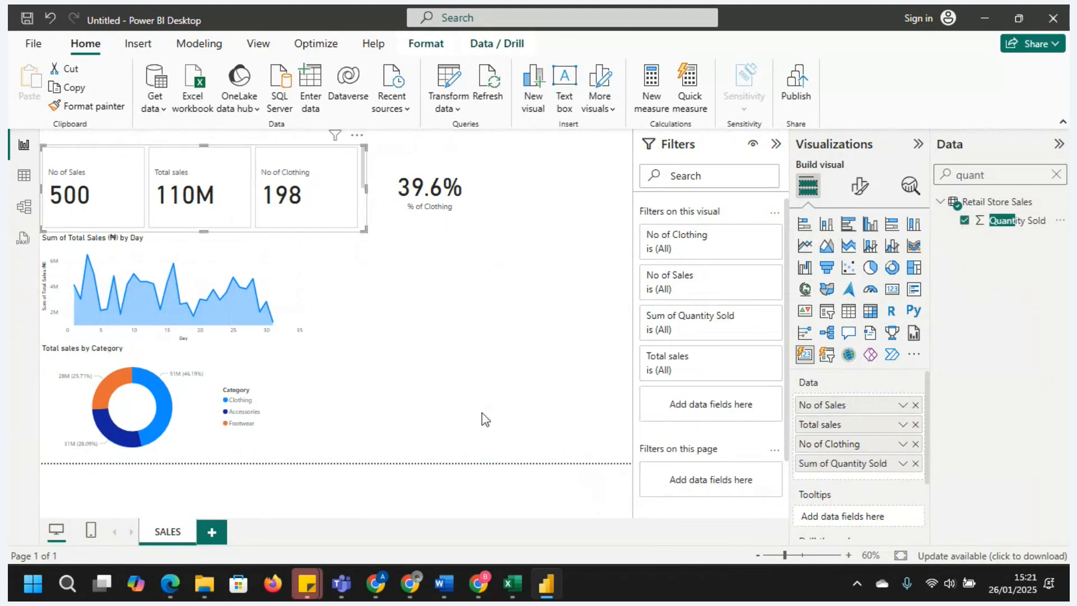
- Delete the 39.6% % of Clothing card from the page
click(418, 379)
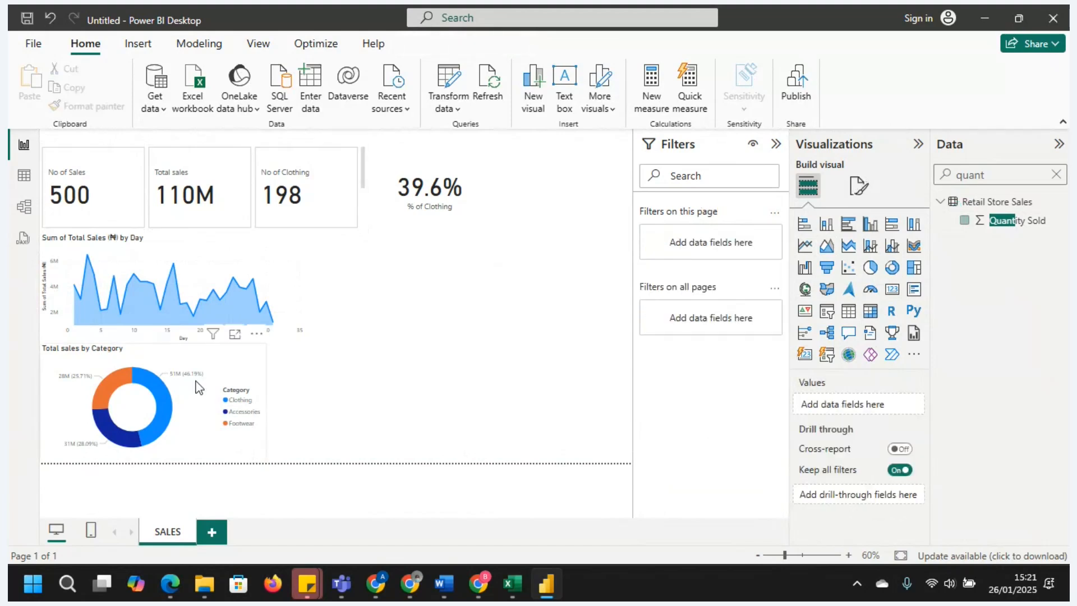
click(179, 304)
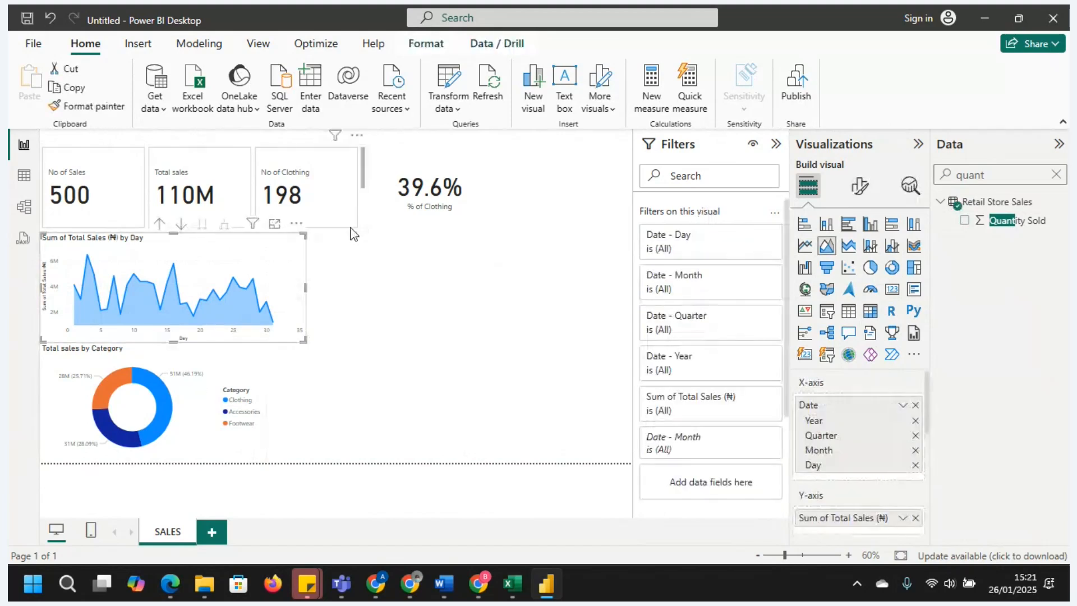
click(443, 208)
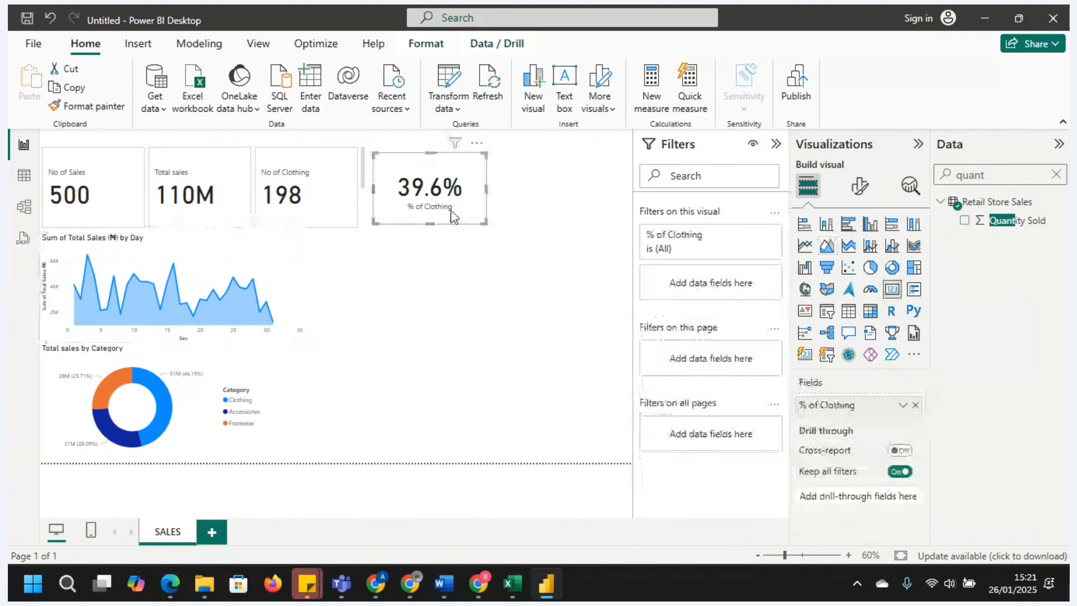
key(Delete)
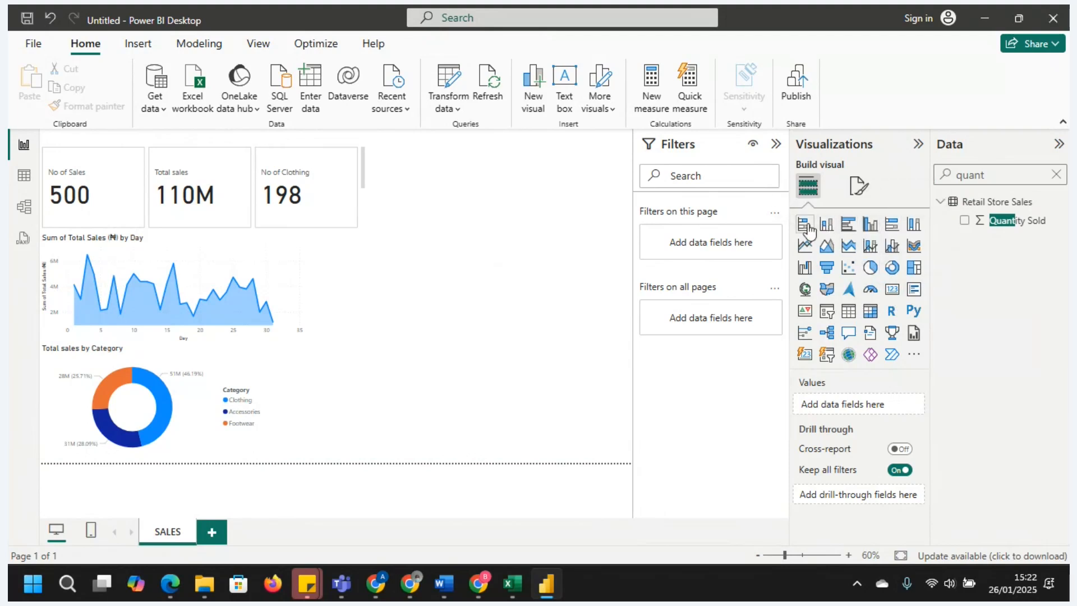
click(848, 228)
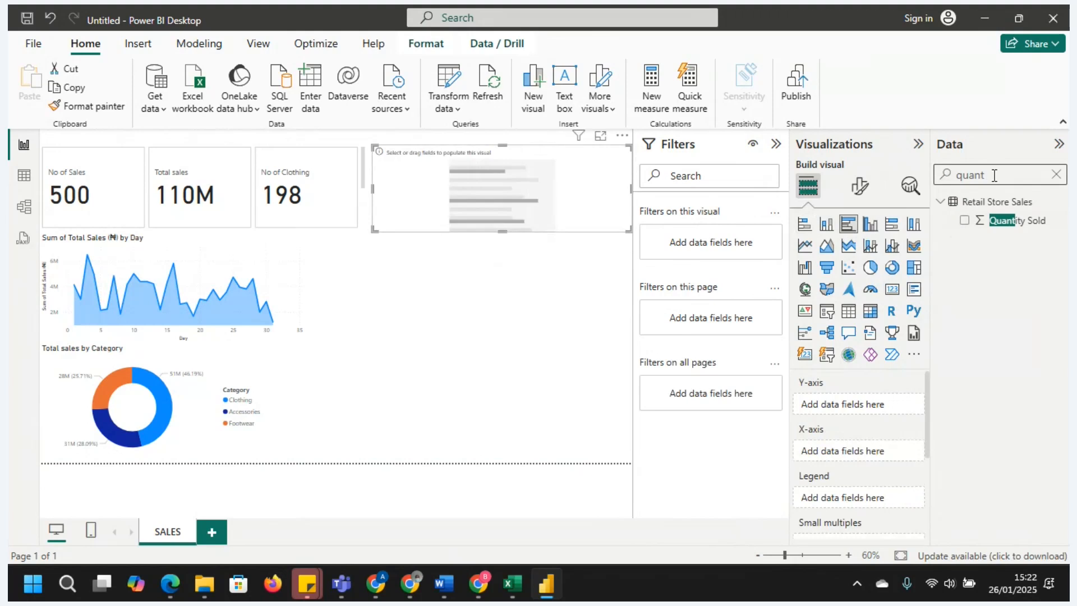
drag(990, 175, 951, 180)
key(BackSpace)
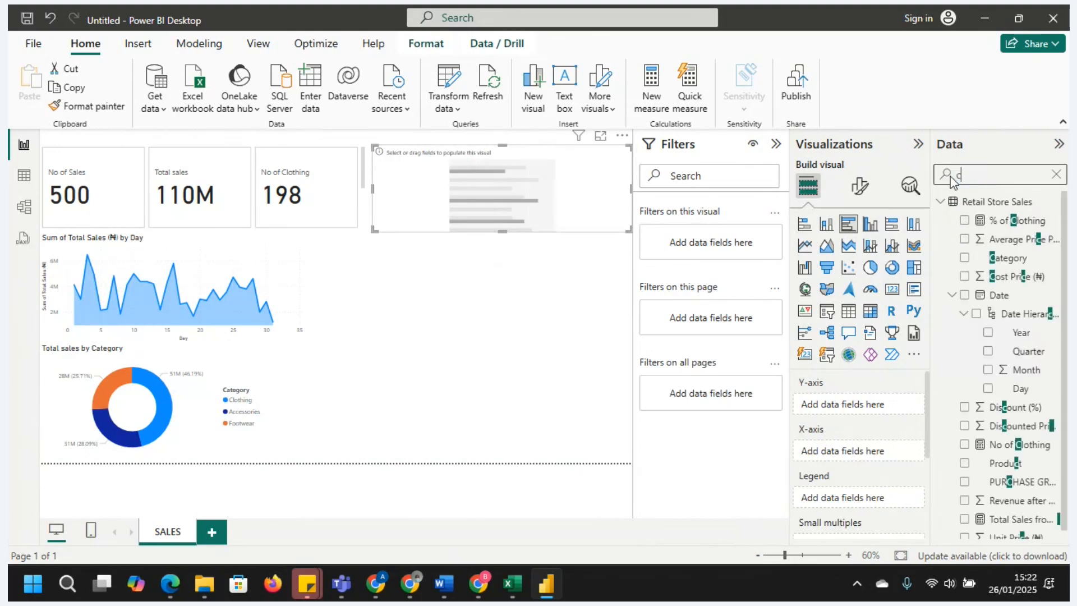
text(cloth)
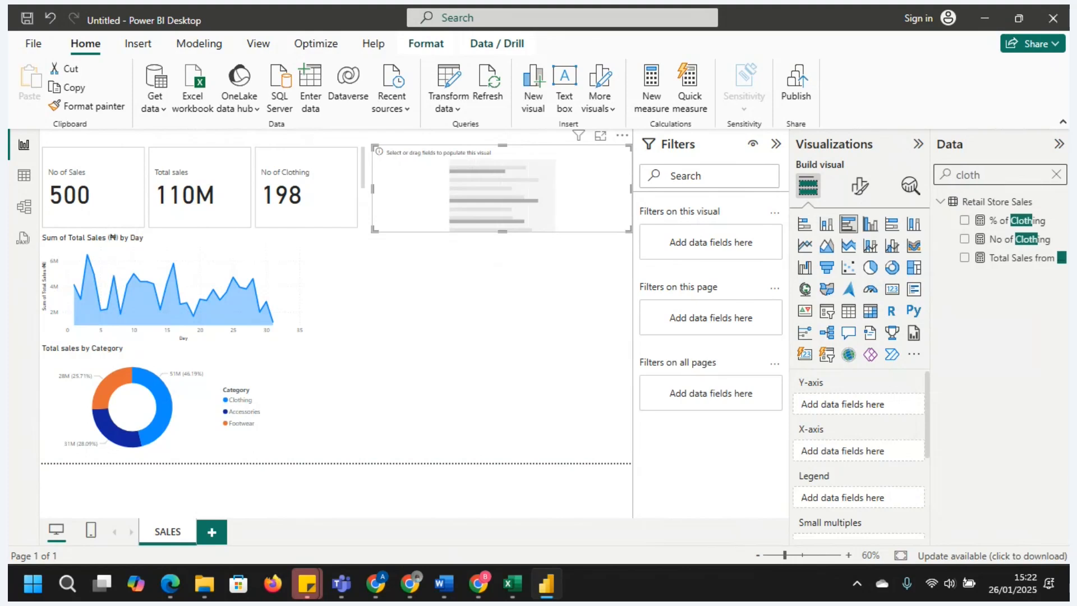
drag(1010, 244, 599, 220)
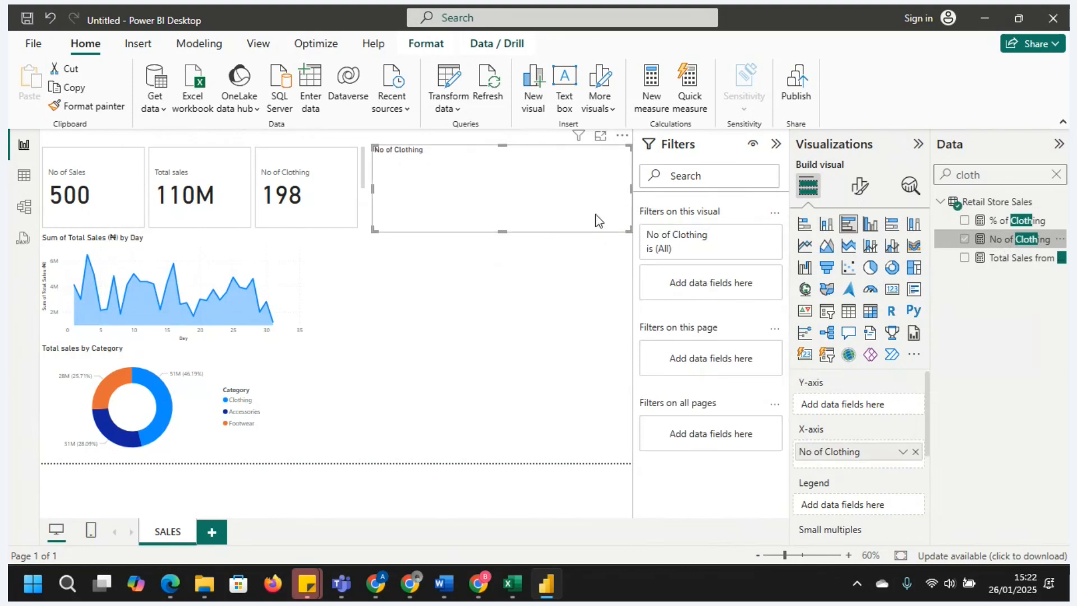
drag(503, 231, 502, 402)
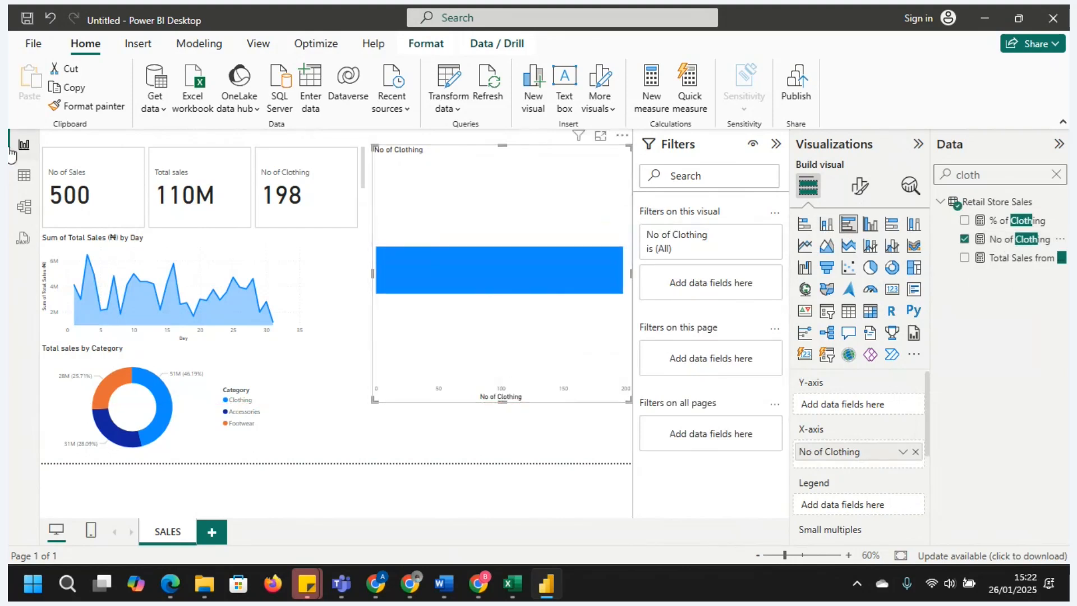
click(29, 179)
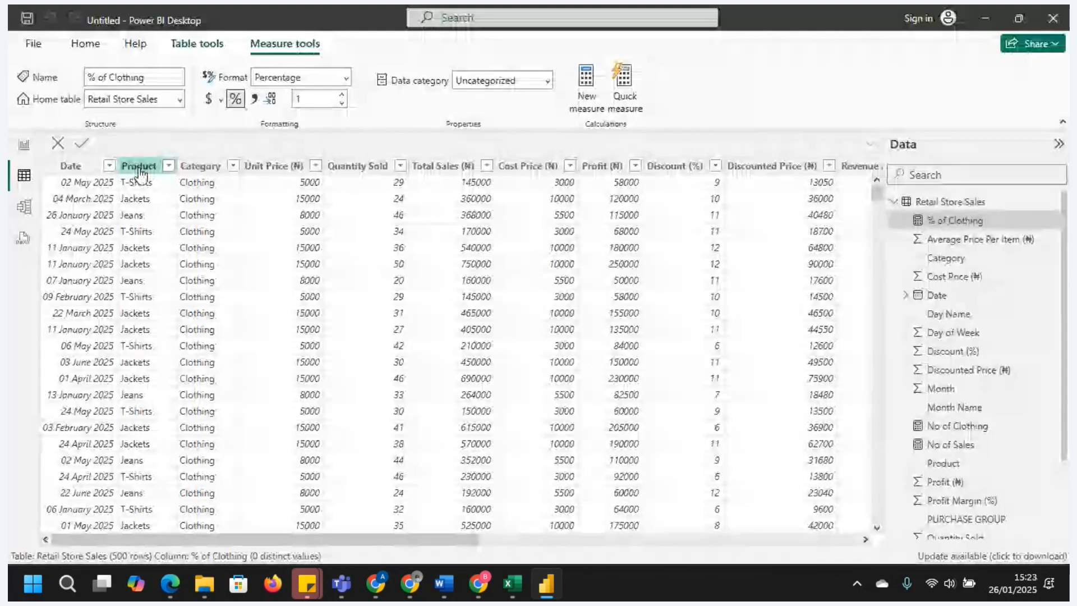
- Back in Report view, add Product to the No of Clothing chart's Y-axis
click(25, 148)
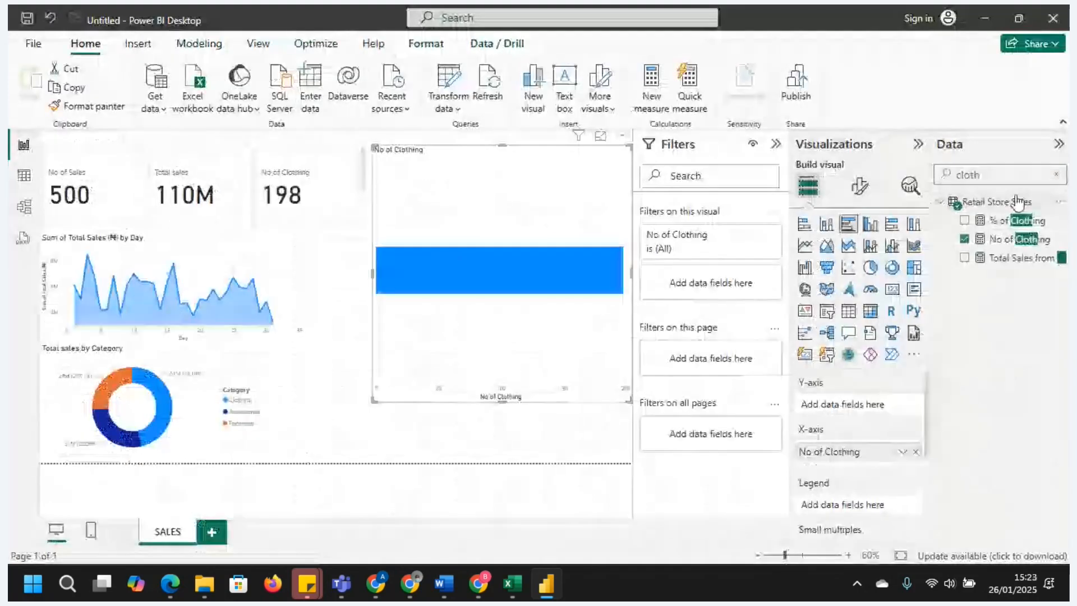
double_click(938, 175)
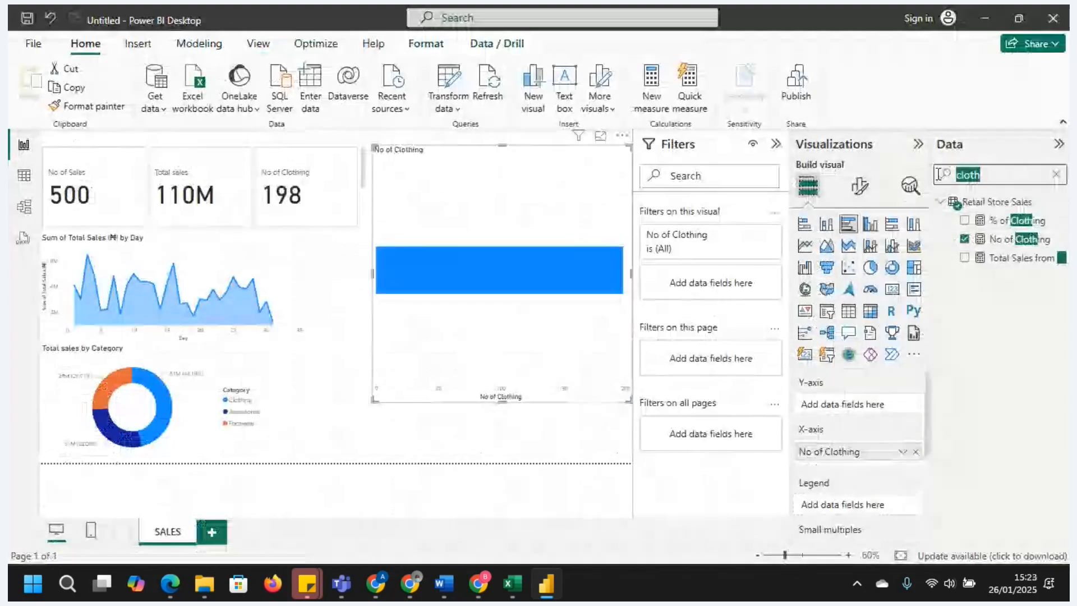
text(prod)
drag(1005, 220, 859, 411)
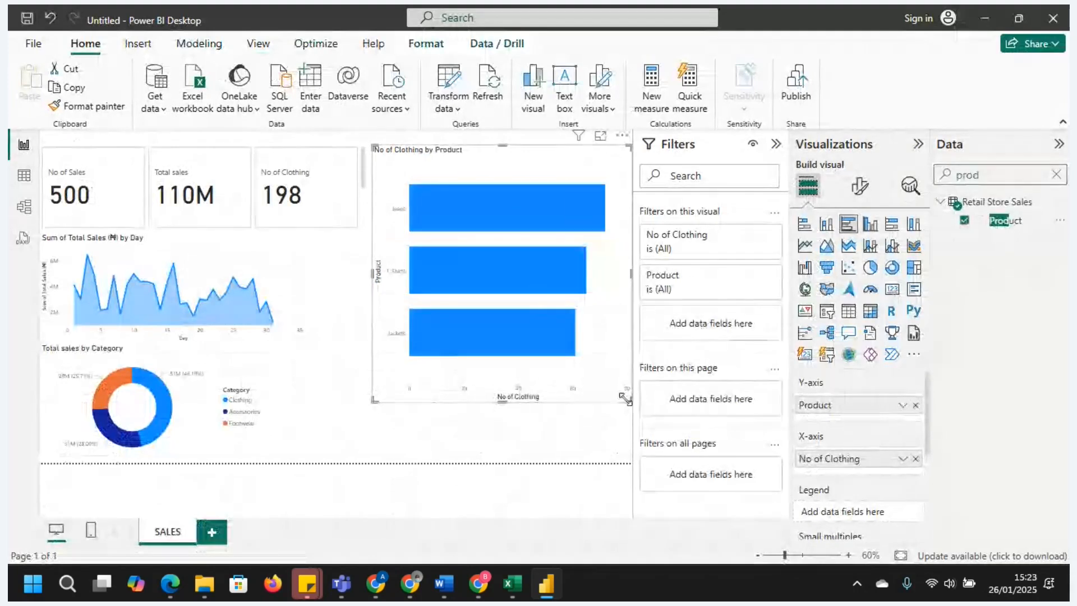
- Resize the No of Clothing by Product chart and place it beside the daily sales area chart
mouse_move(625, 399)
mouse_down()
mouse_move(508, 389)
mouse_move(605, 402)
mouse_move(611, 392)
mouse_up()
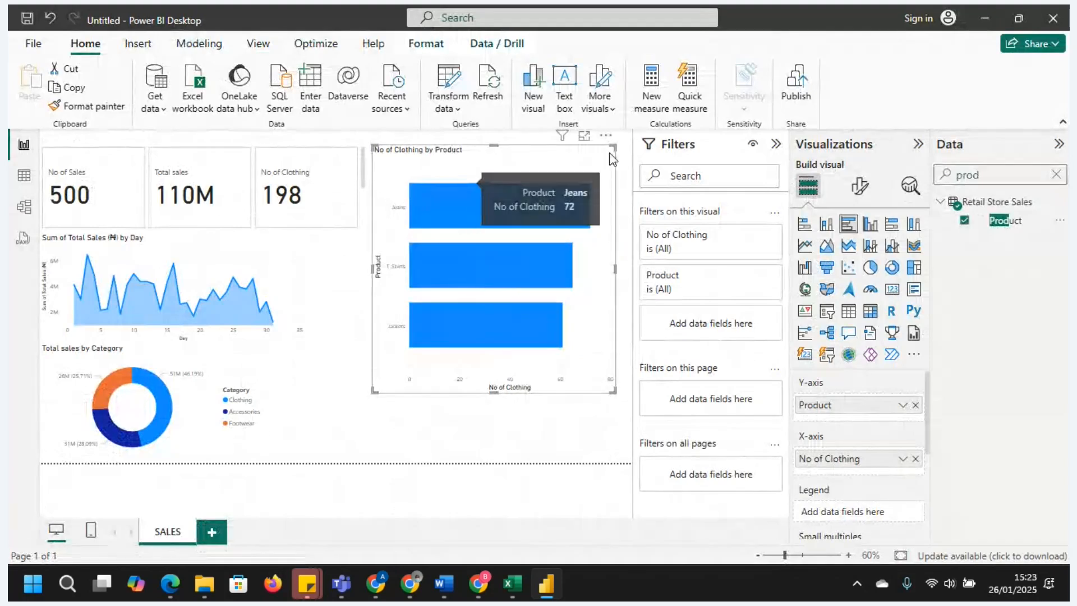
drag(609, 147, 595, 165)
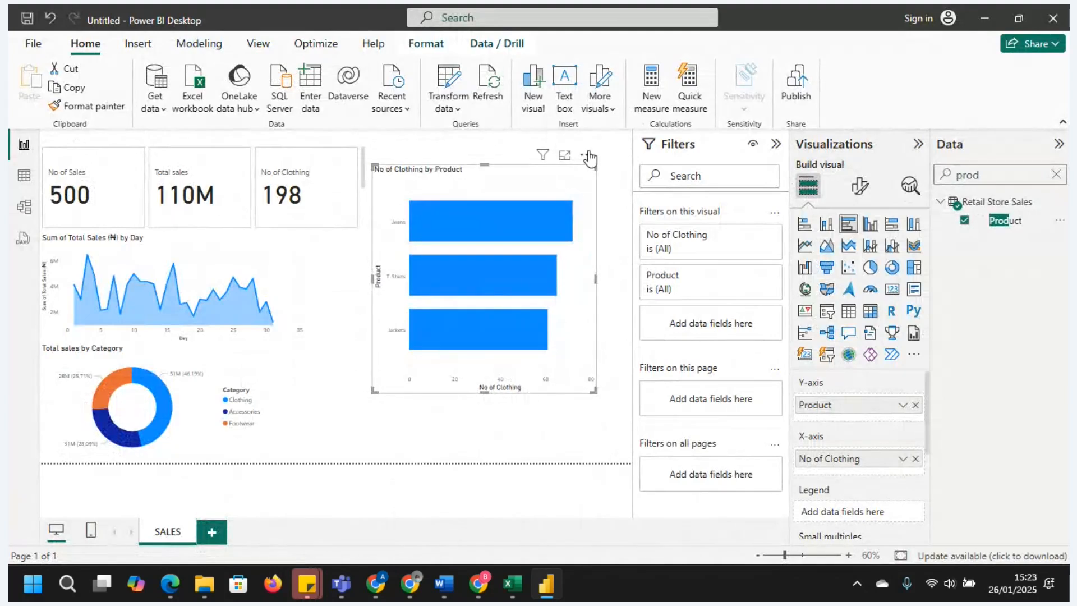
drag(589, 160, 624, 229)
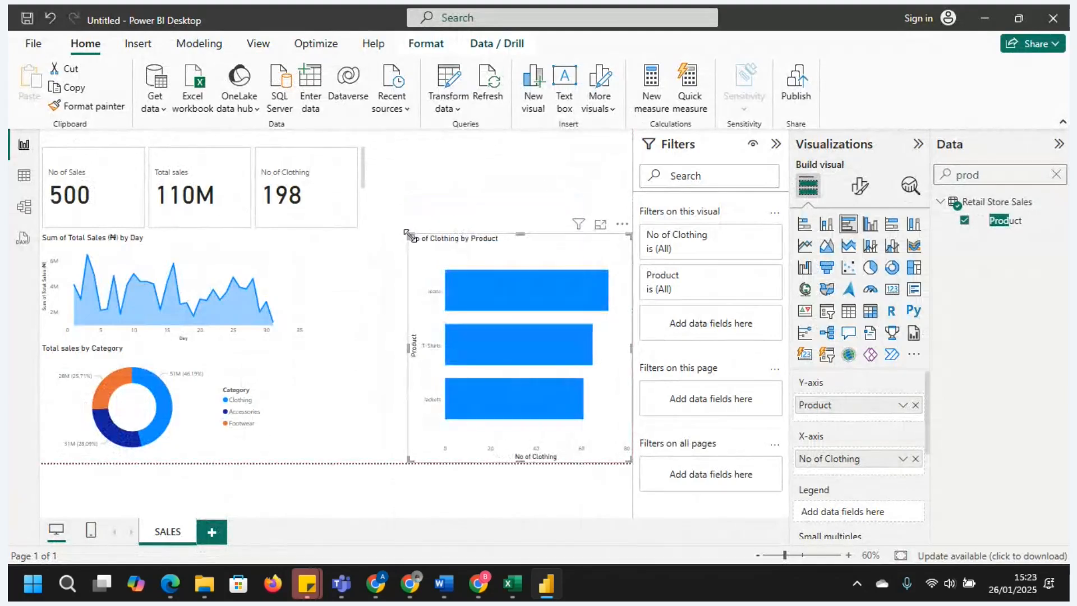
drag(408, 231, 448, 267)
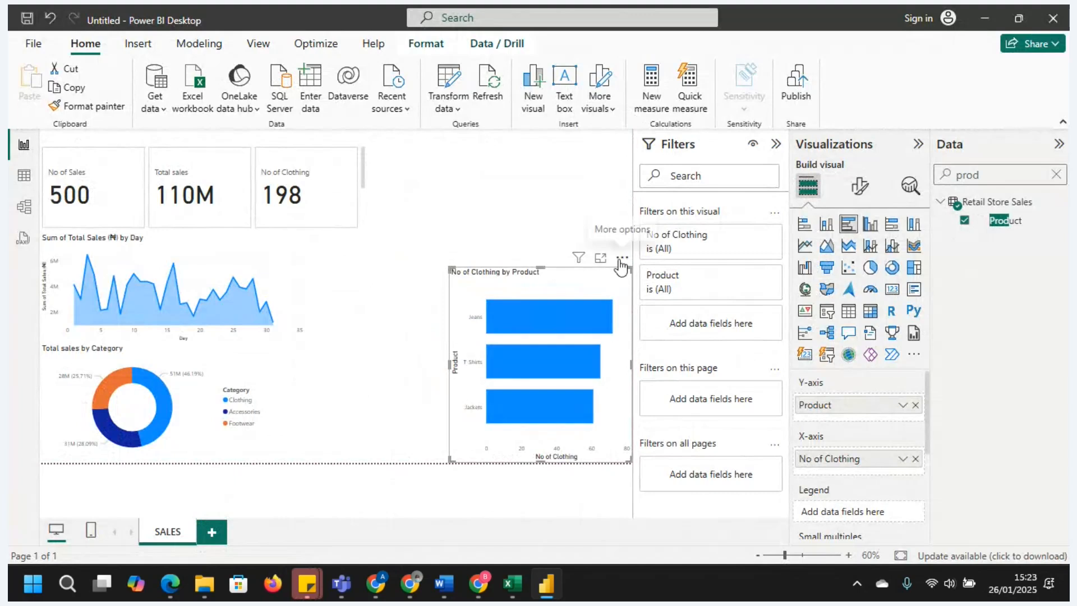
drag(620, 271, 453, 234)
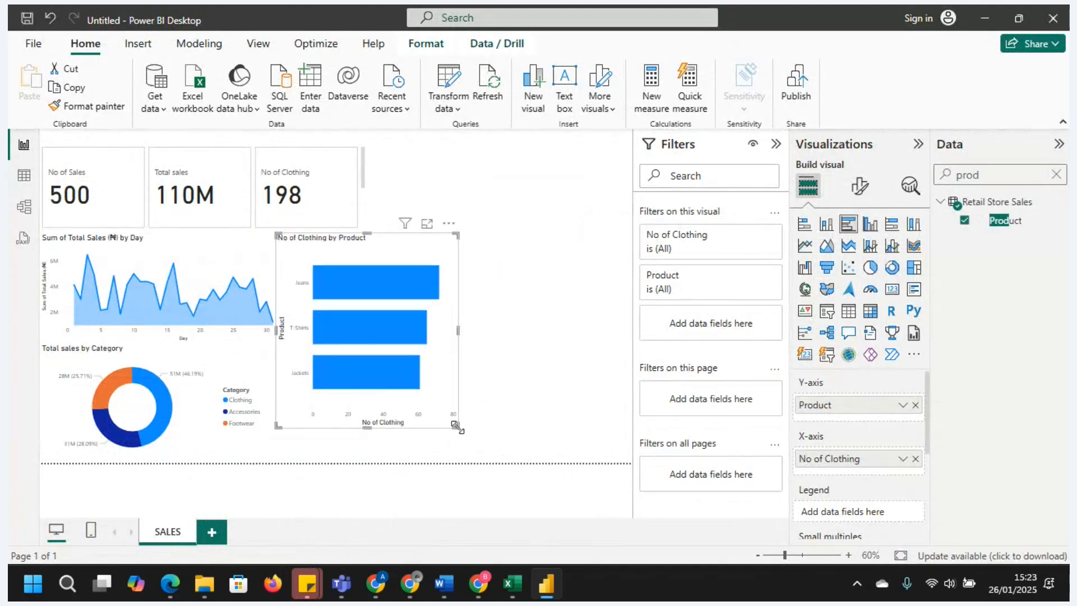
drag(456, 426, 462, 454)
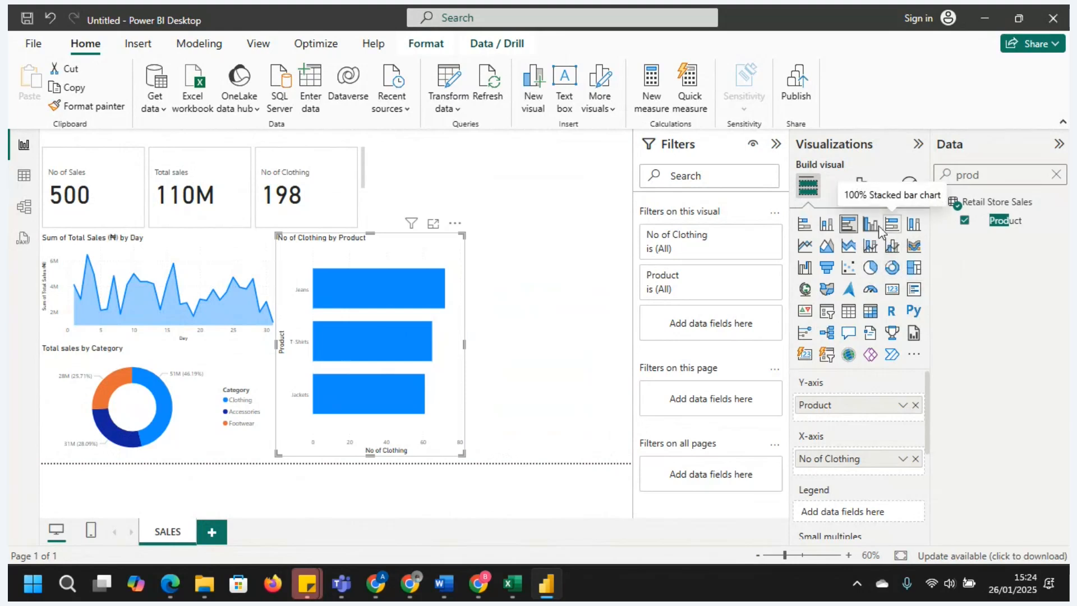
- Make the clothing chart a stacked column chart and add an empty clustered bar chart to its right
click(825, 224)
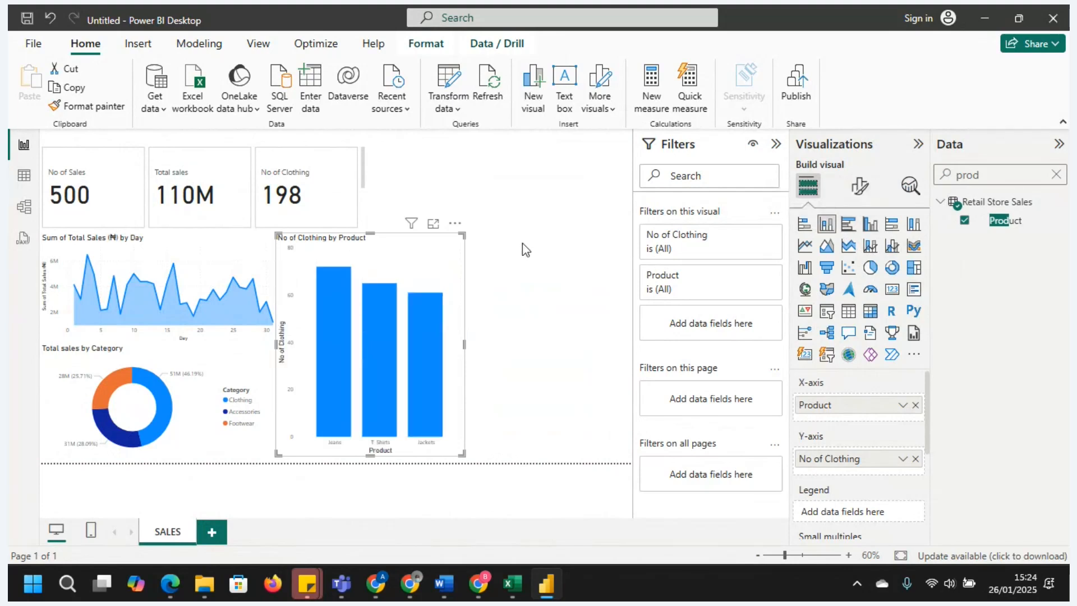
click(505, 281)
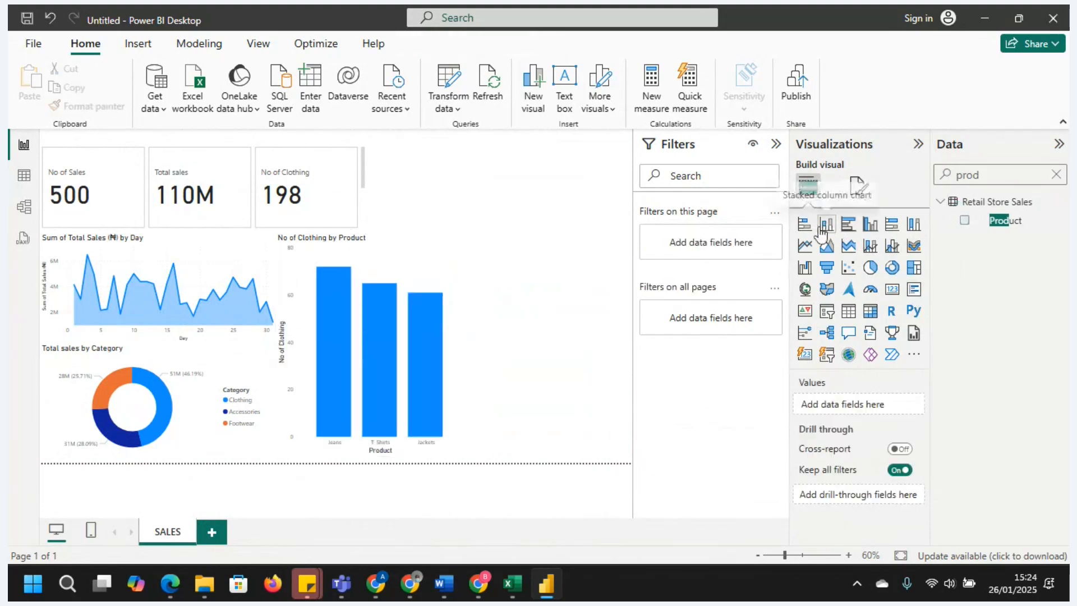
click(849, 224)
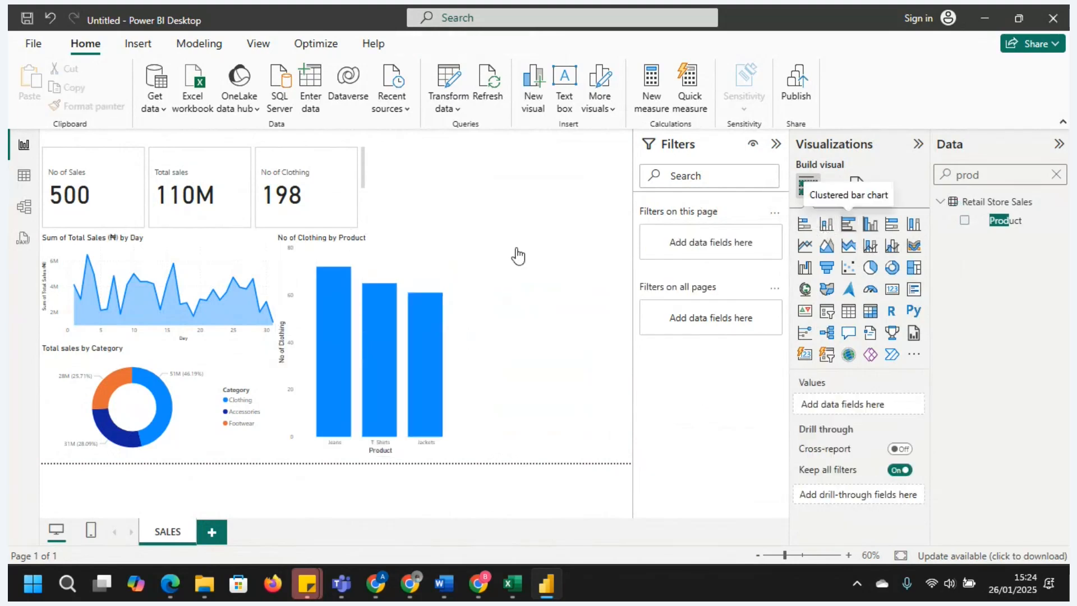
drag(456, 195, 559, 303)
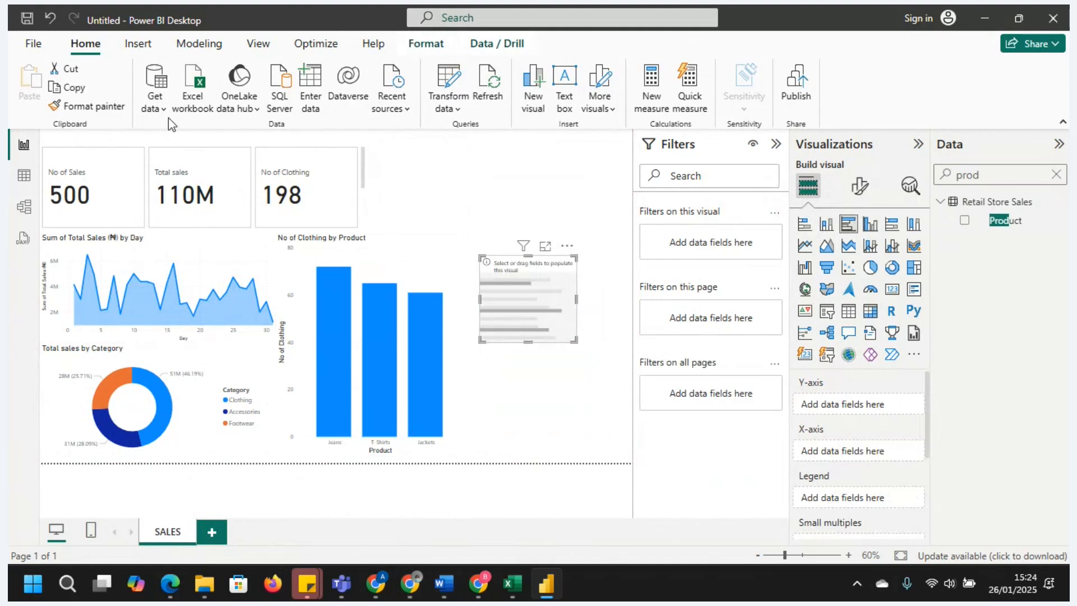
- Review the 500-row Retail Store Sales table, scrolling across its columns through PURCHASE GROUP
click(25, 178)
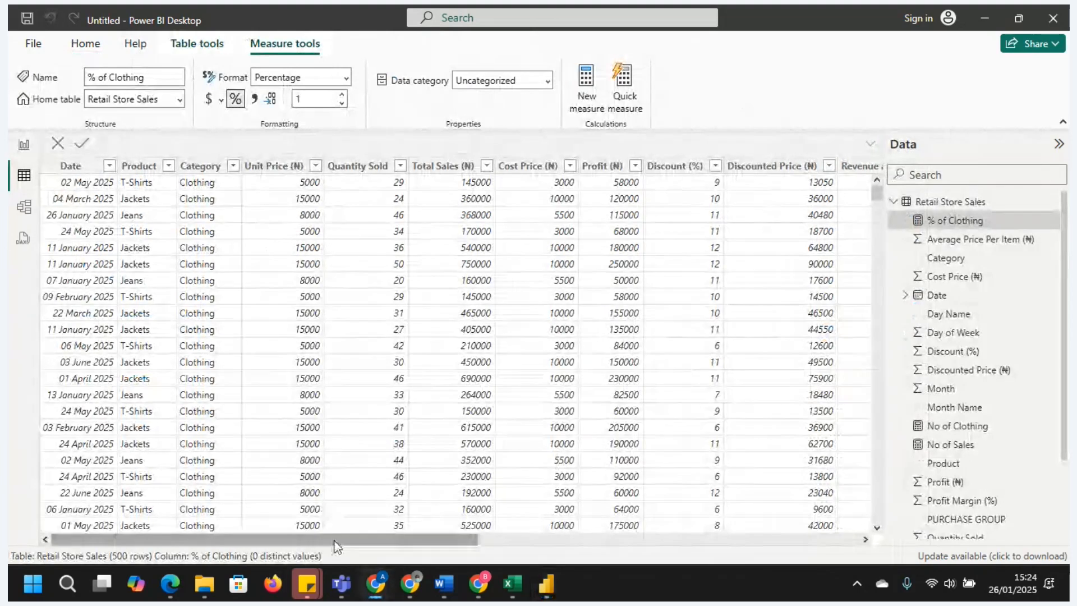
drag(336, 546, 703, 542)
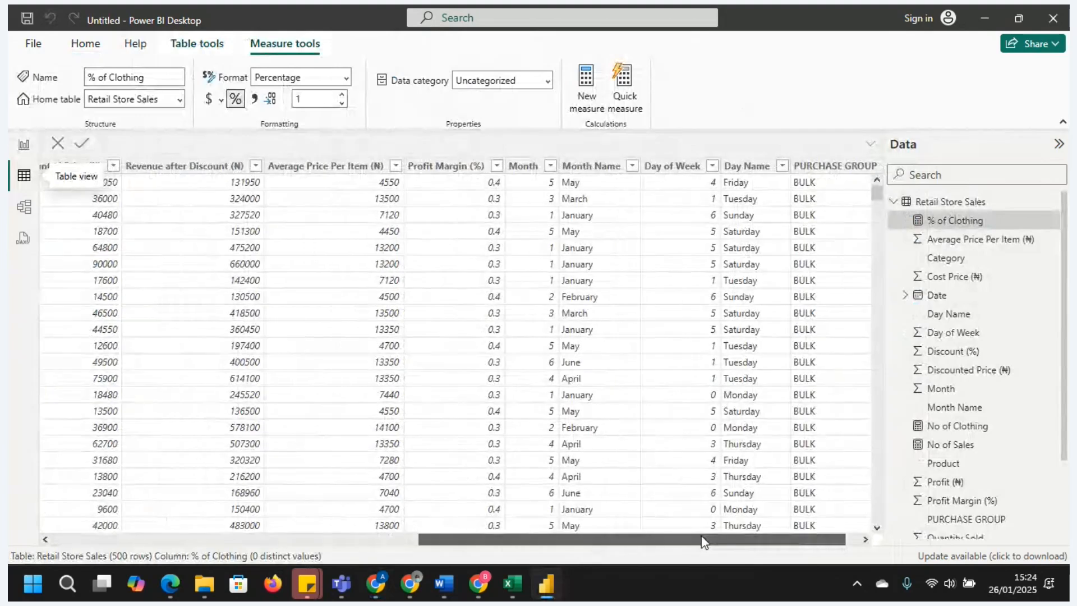
drag(704, 543, 637, 563)
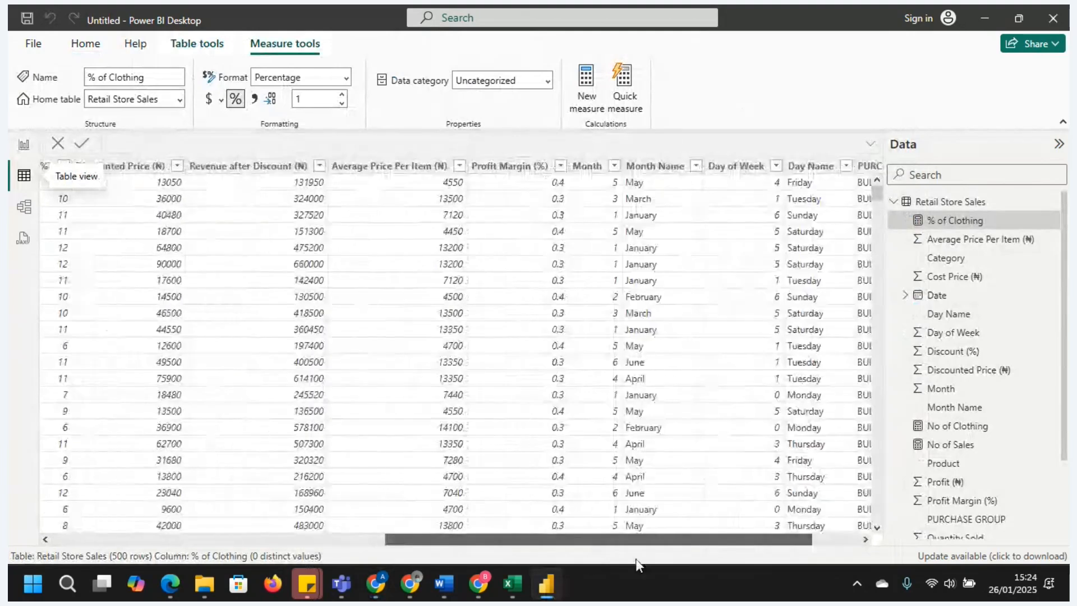
drag(636, 560, 684, 561)
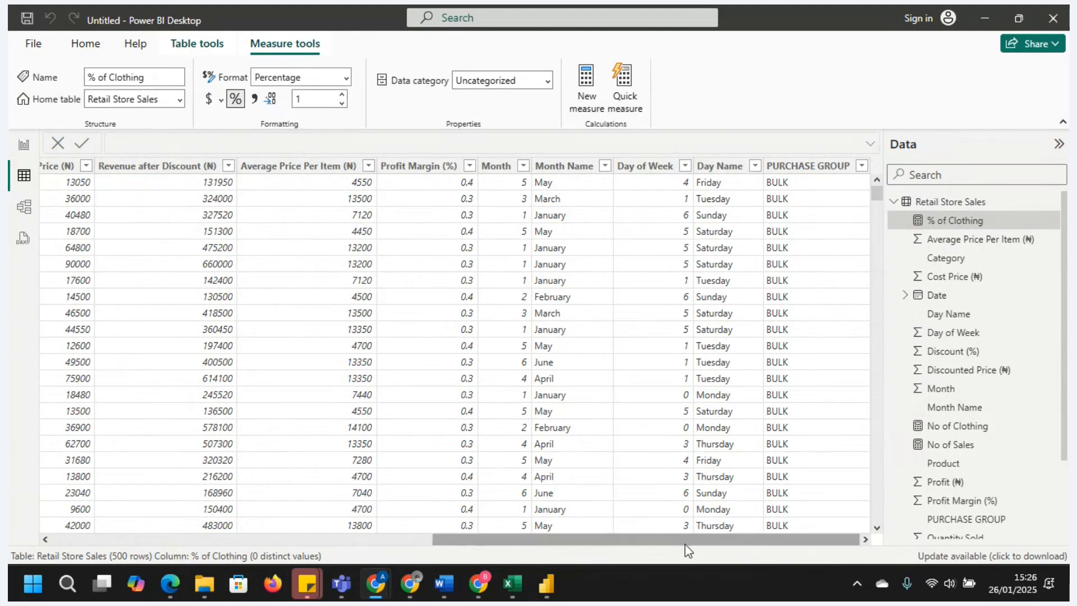
drag(685, 539, 286, 520)
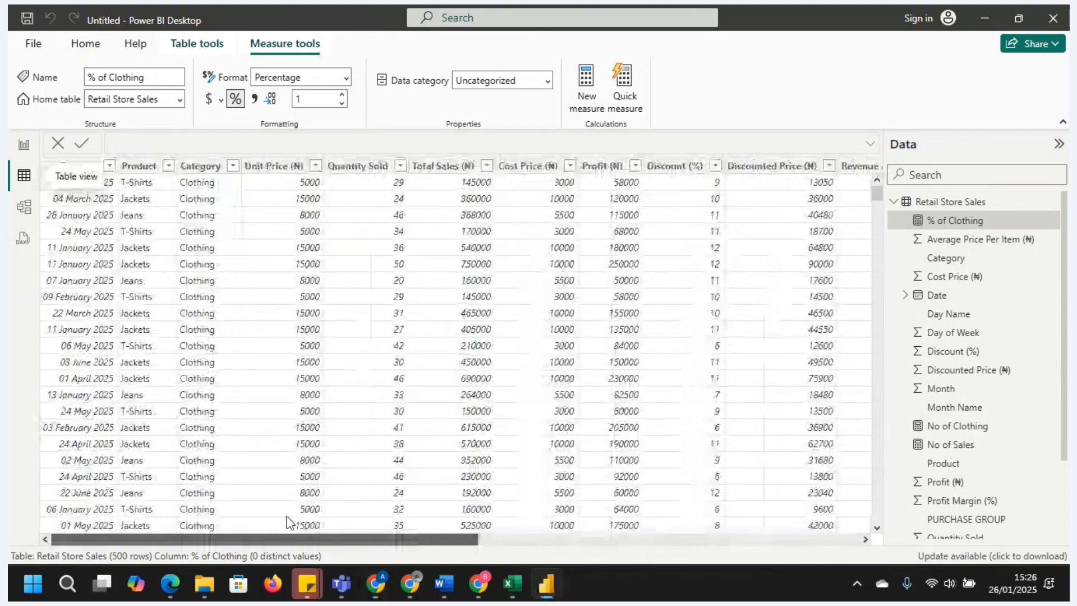
drag(287, 516, 687, 527)
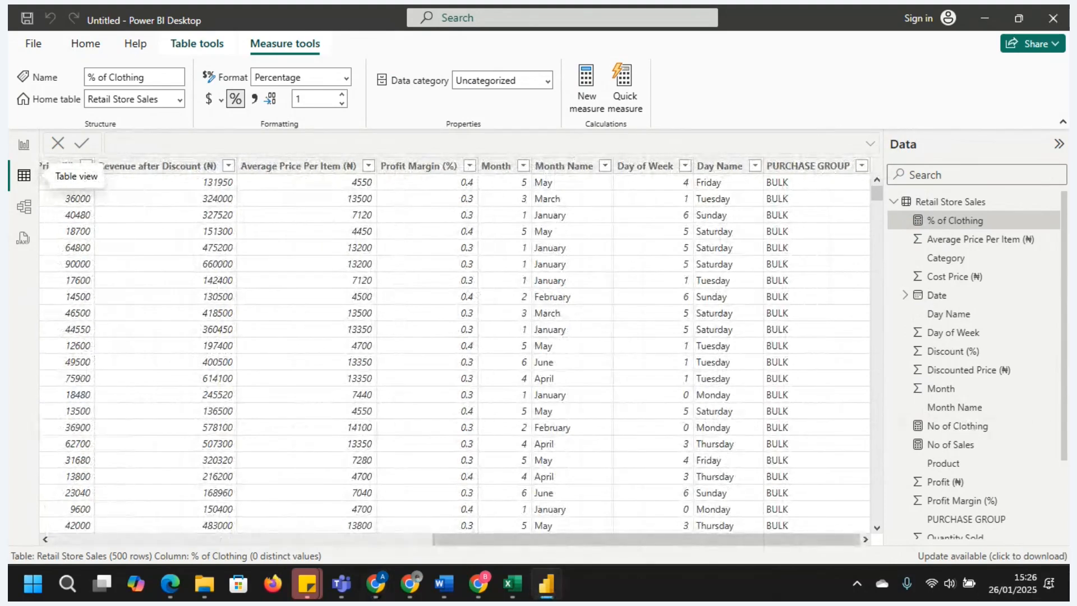
key(alt+Tab)
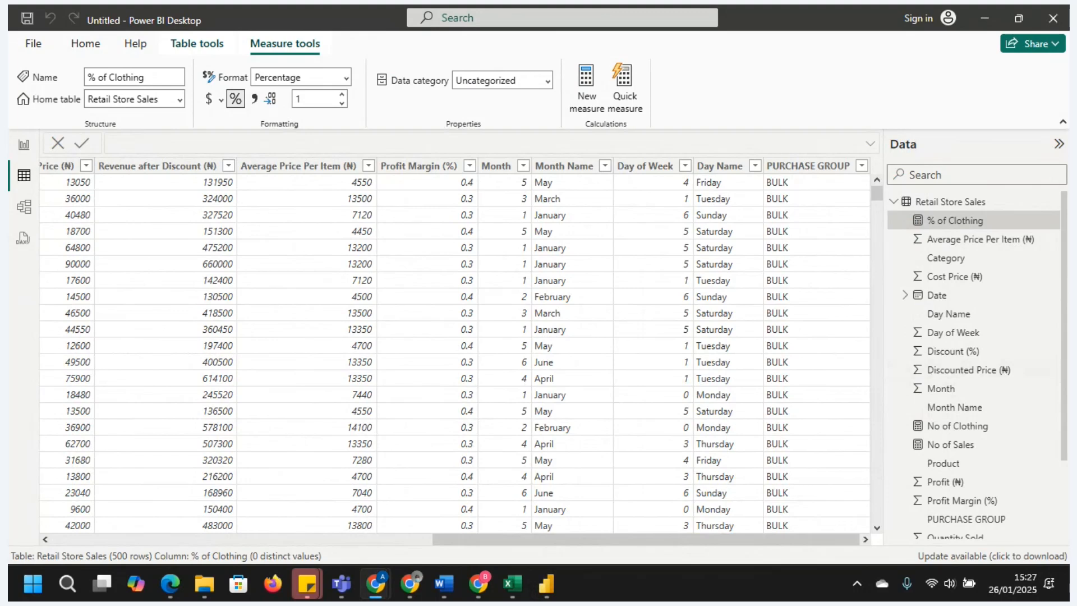
- Back on the SALES page, plot Sum of Quantity Sold in the empty bar chart, deleting an accidental column chart
click(24, 148)
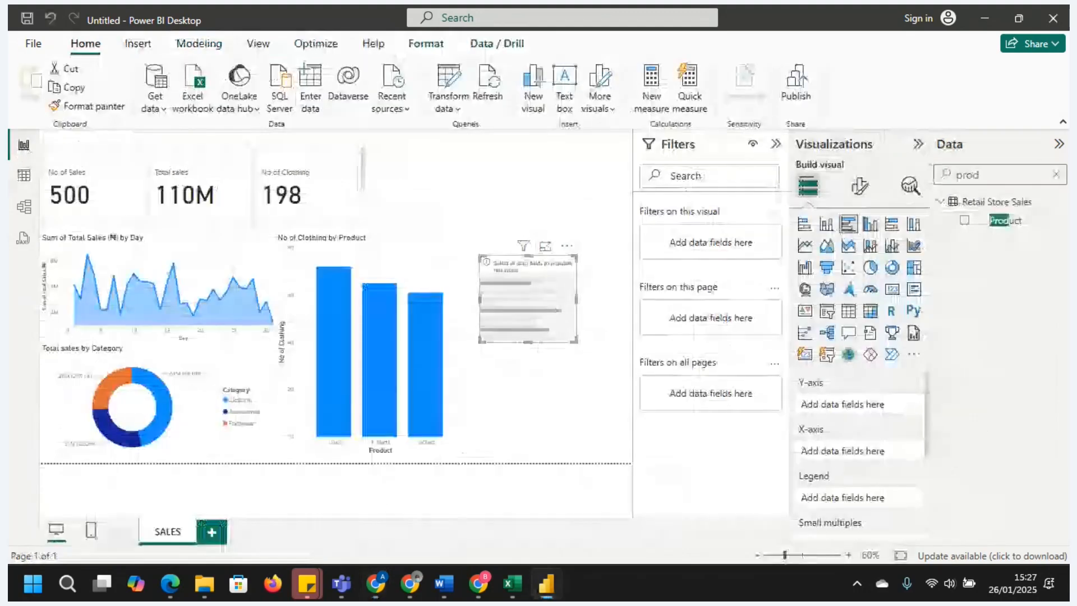
click(984, 178)
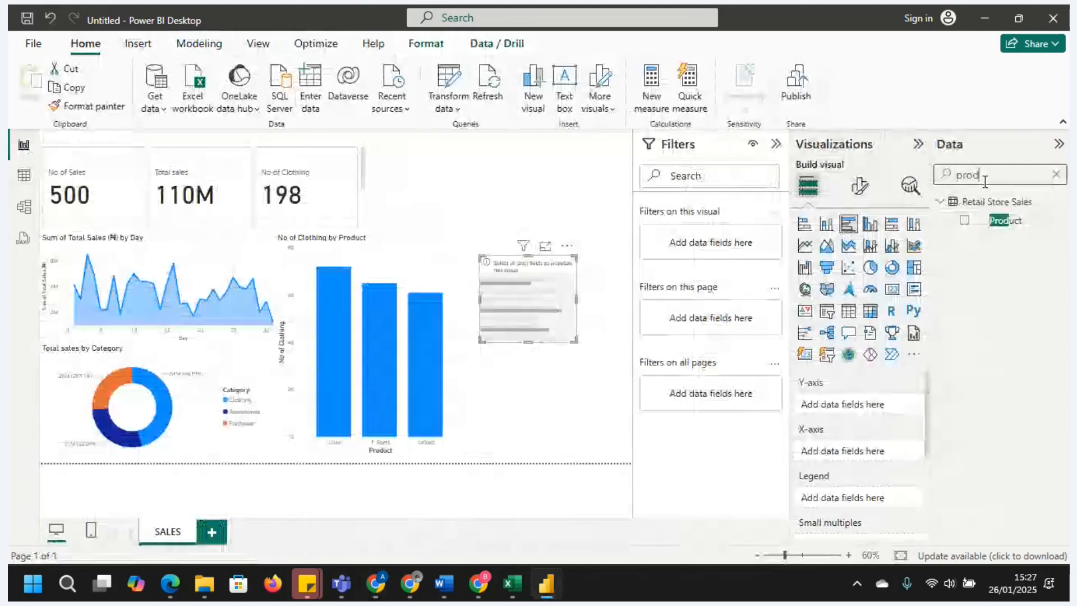
double_click(984, 178)
text(qu)
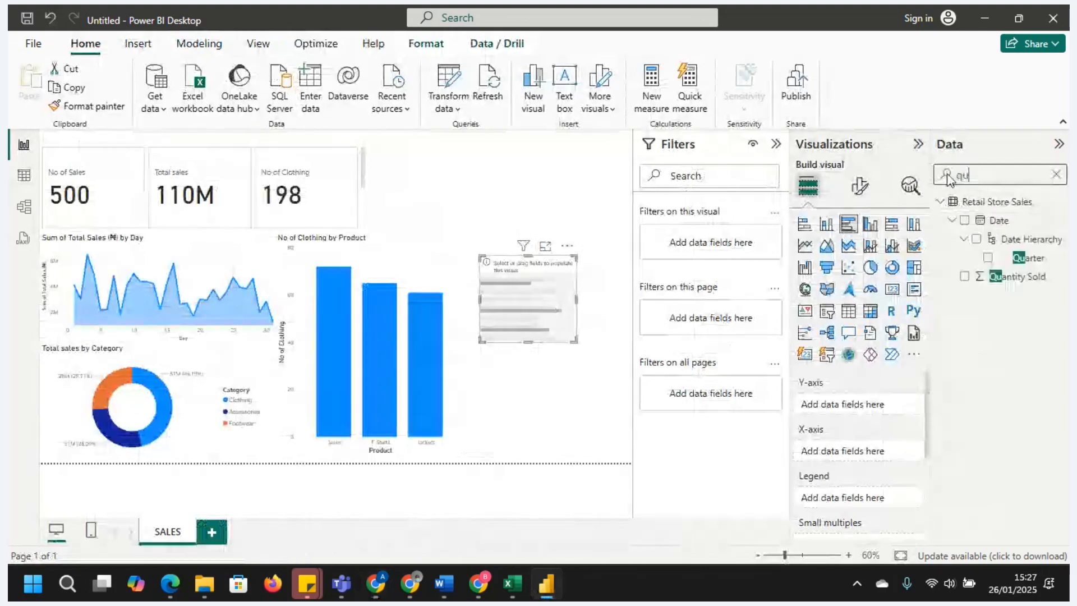
text(ant)
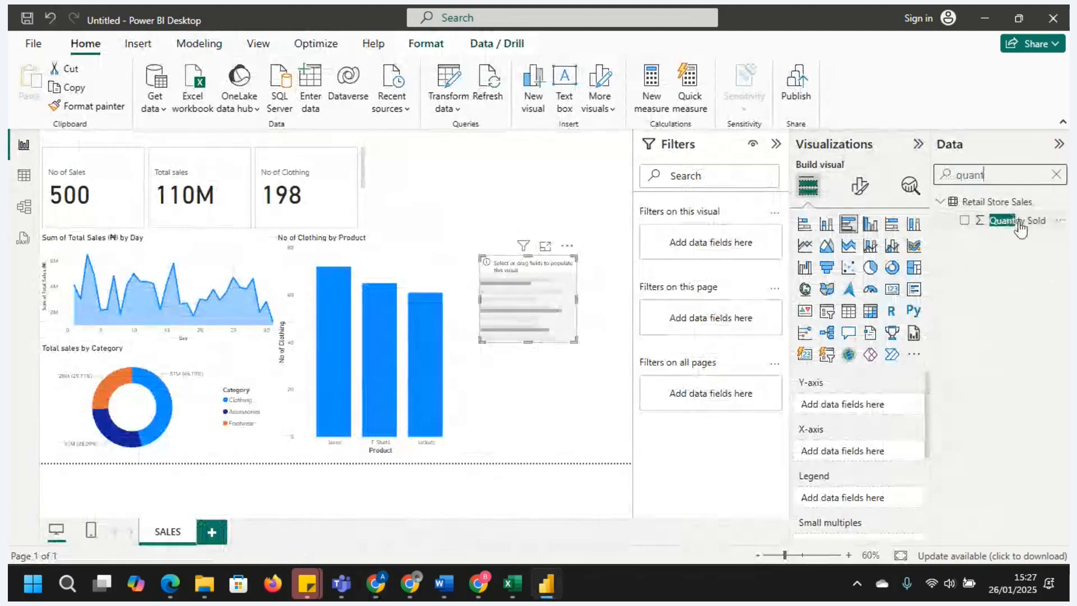
drag(1015, 220, 580, 296)
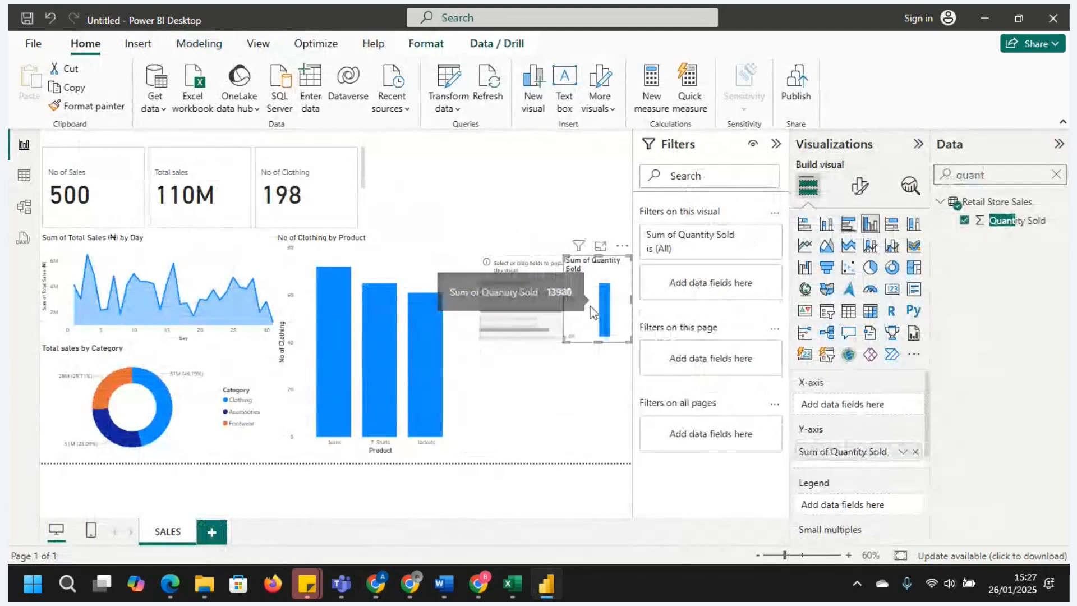
key(Delete)
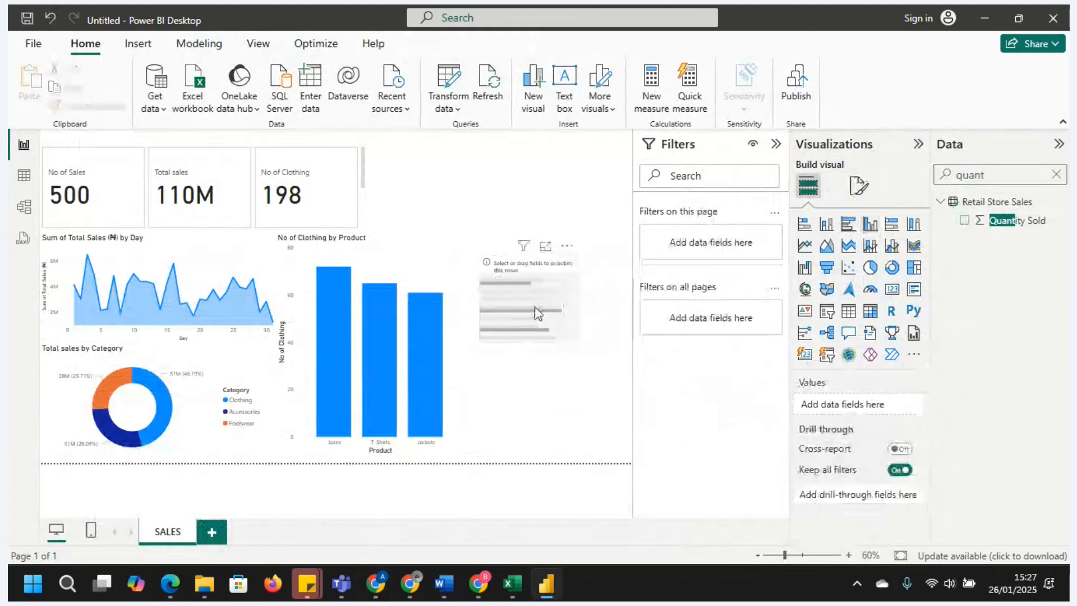
click(537, 313)
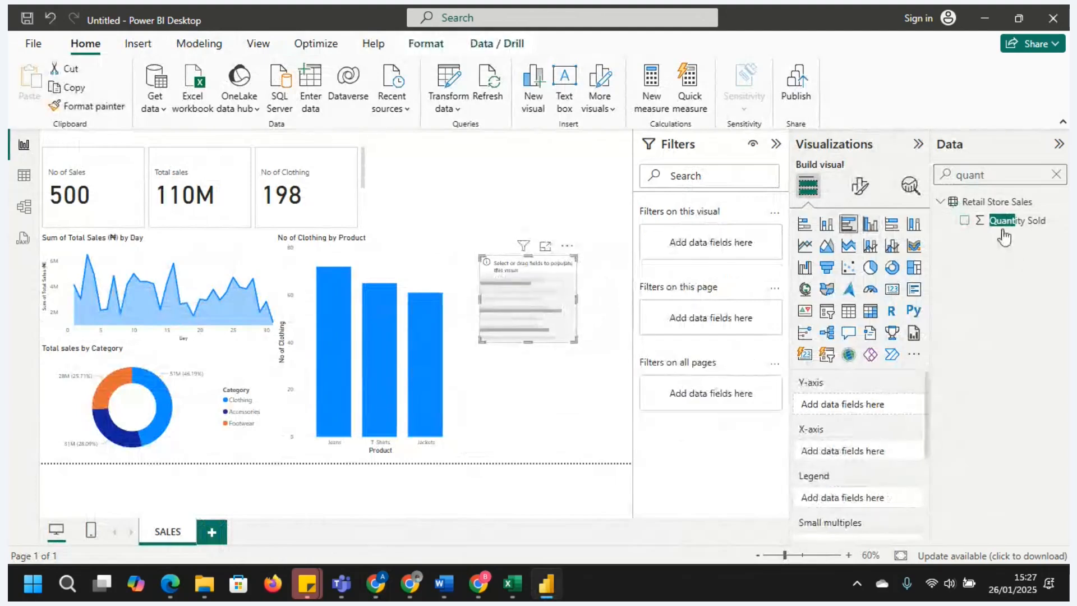
drag(1007, 227, 533, 310)
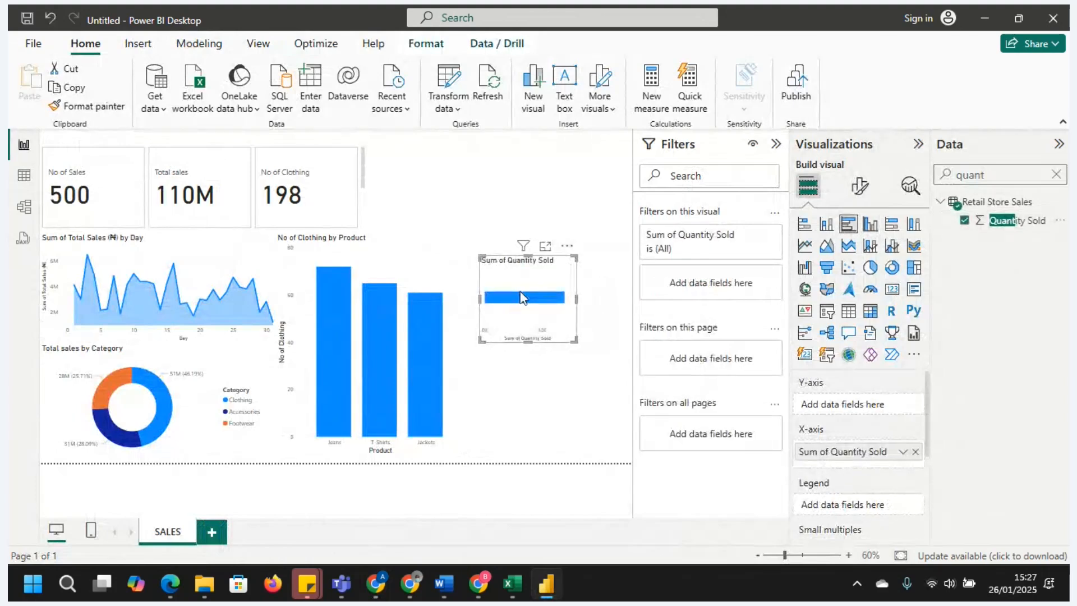
- Search the Data pane for 'pur' to find the PURCHASE GROUP field
click(988, 175)
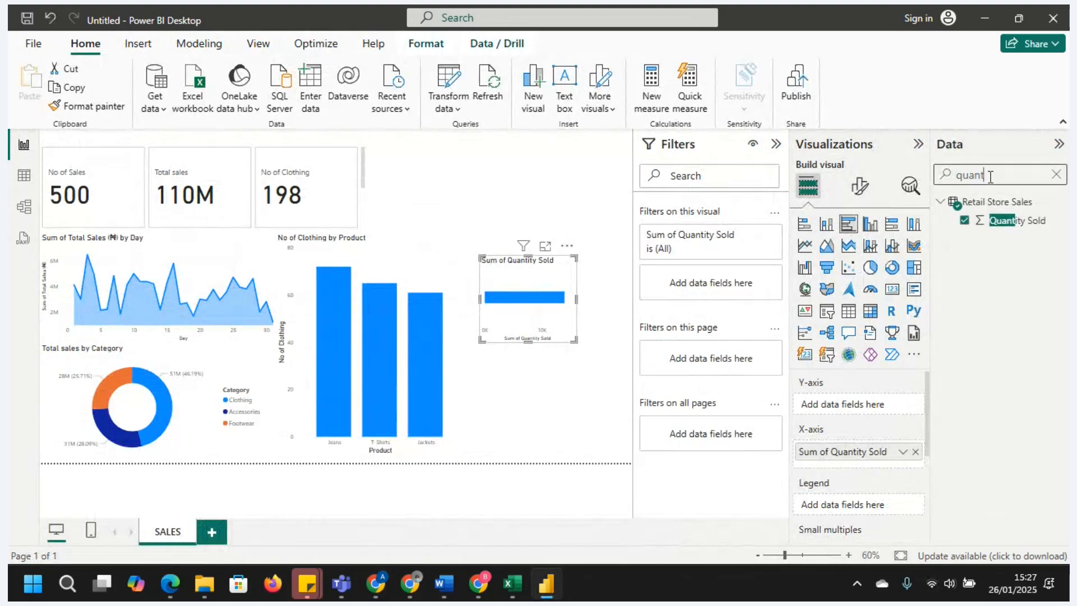
drag(988, 175, 915, 178)
text(pur)
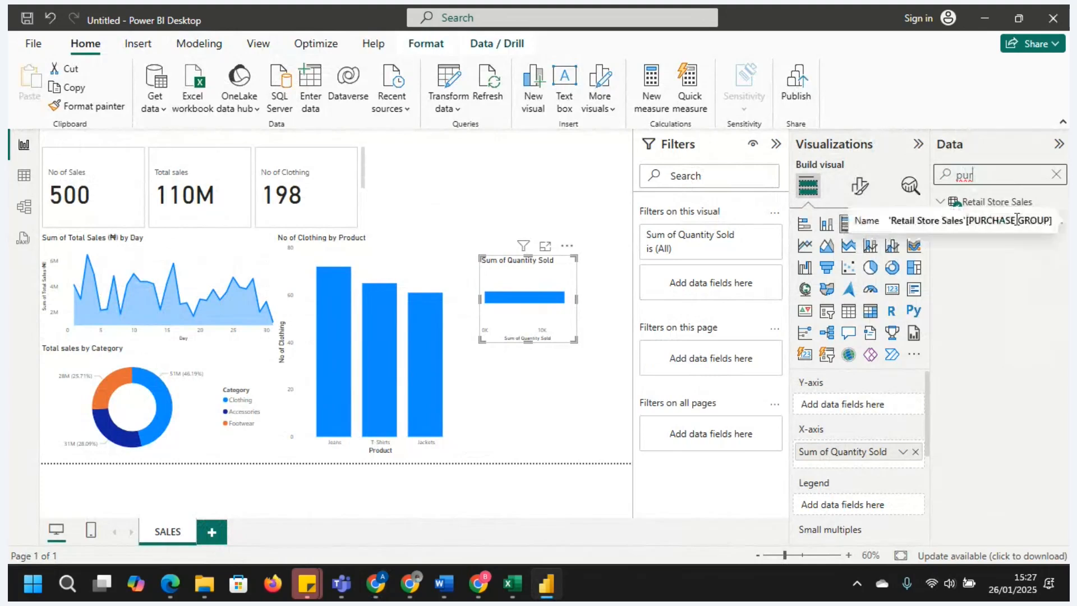
- Break the bar chart down by PURCHASE GROUP (BULK, MED, PCS) and enlarge it from both corners
drag(1017, 220, 874, 410)
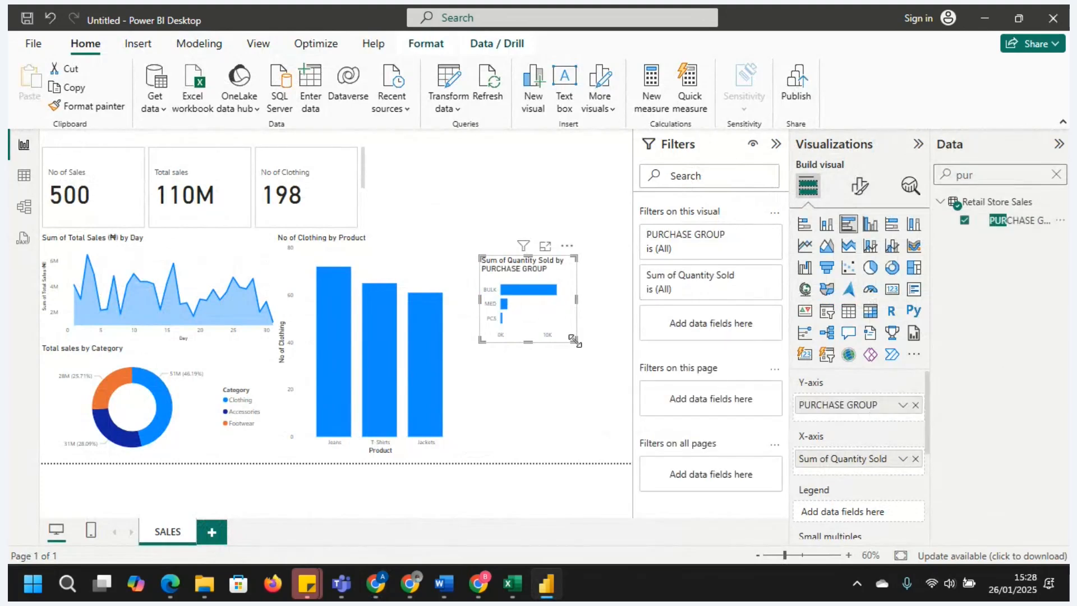
drag(573, 340, 629, 448)
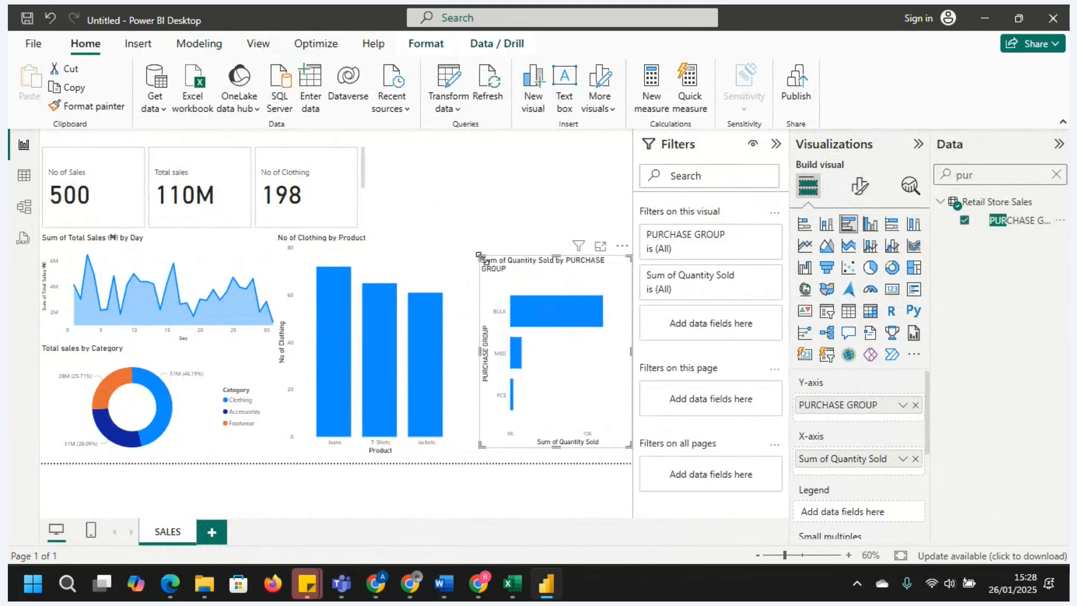
drag(478, 251, 462, 235)
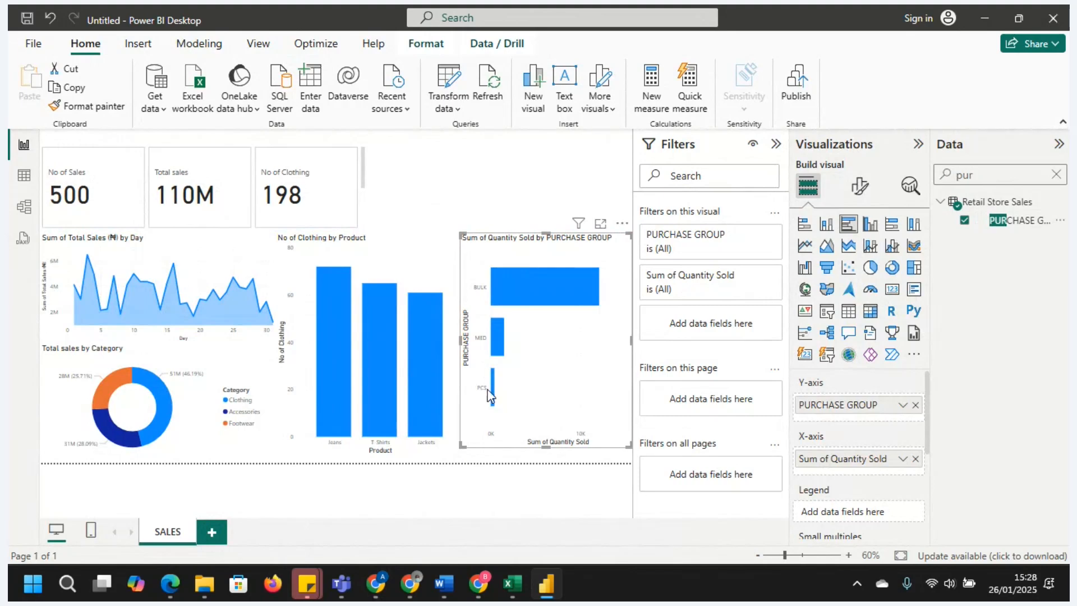
mouse_move(490, 393)
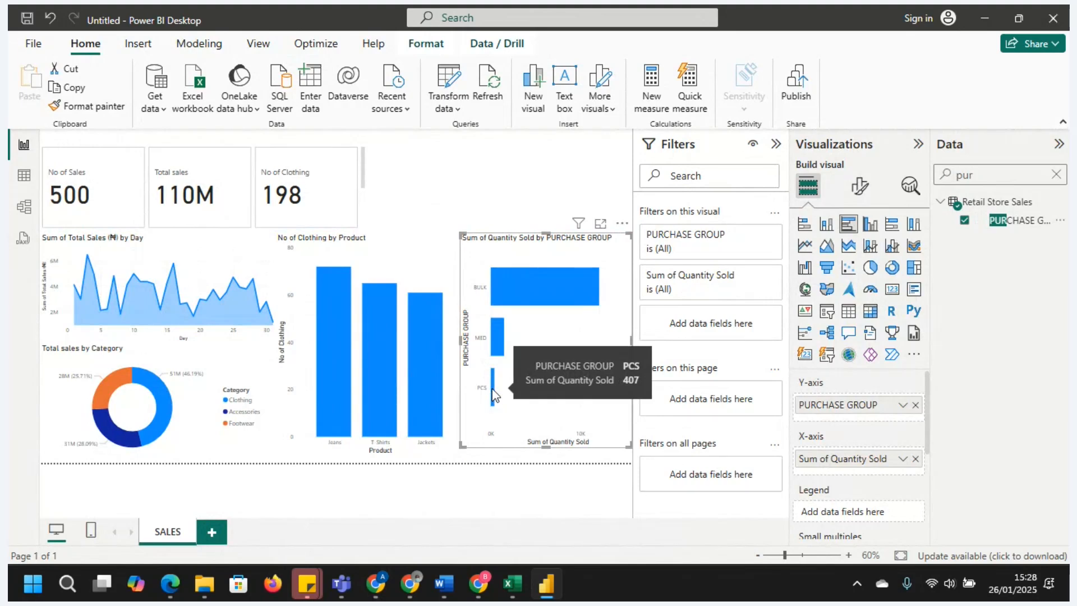
mouse_move(494, 348)
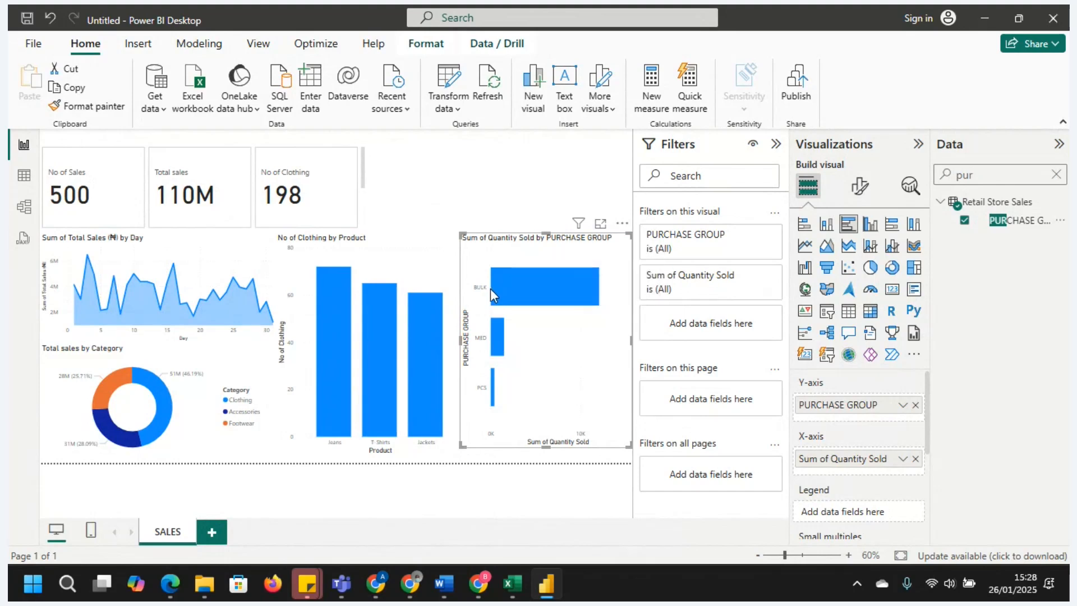
mouse_move(531, 297)
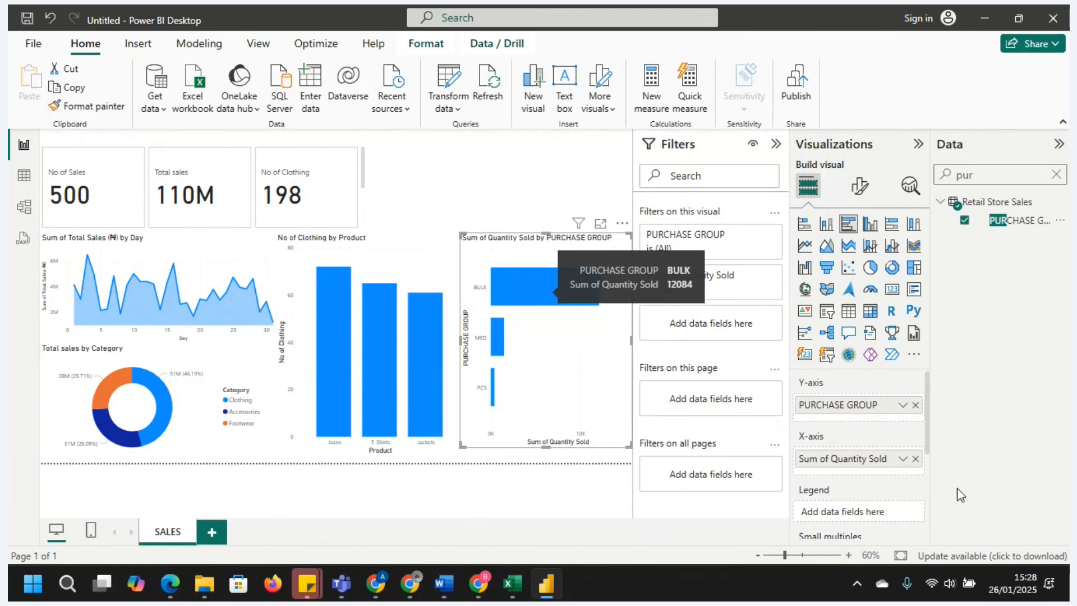
key(alt+Tab)
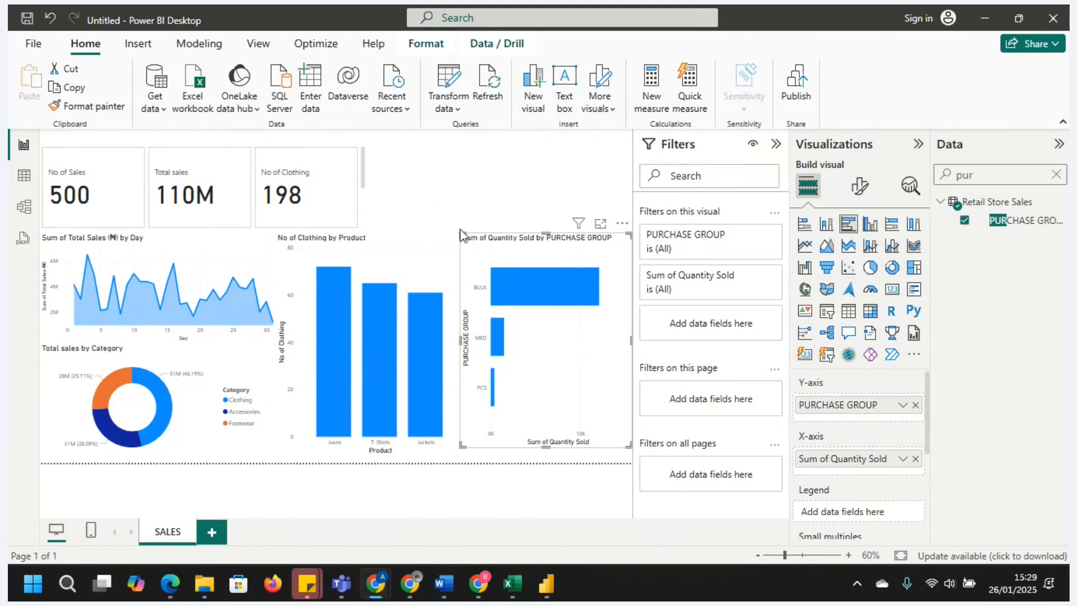
- Resize the PURCHASE GROUP bar chart from its top-left corner, top edge and left side beside the column chart
drag(461, 232, 447, 269)
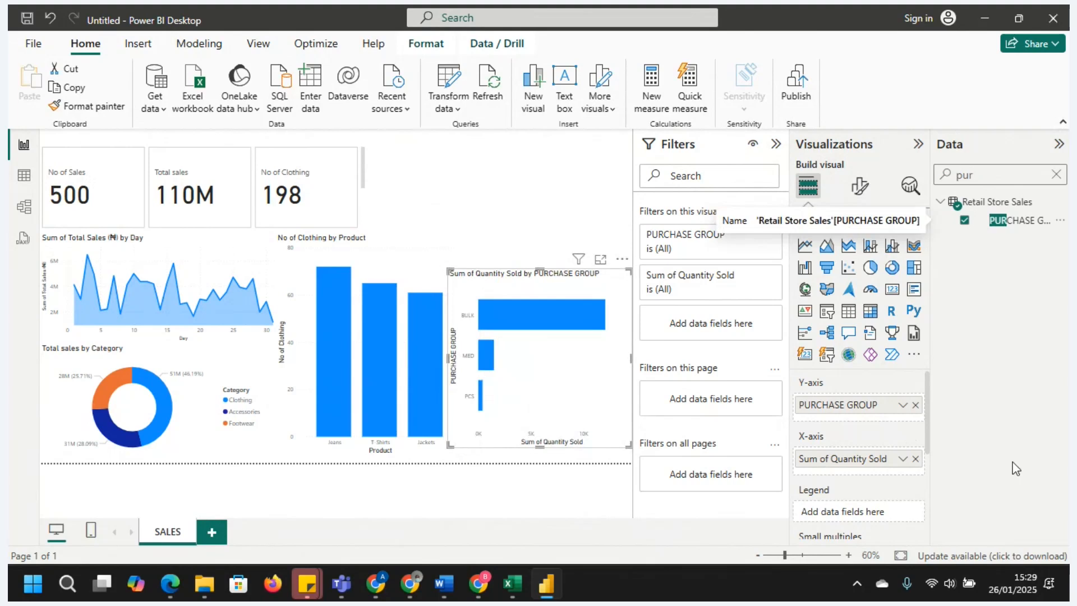
key(alt+Tab)
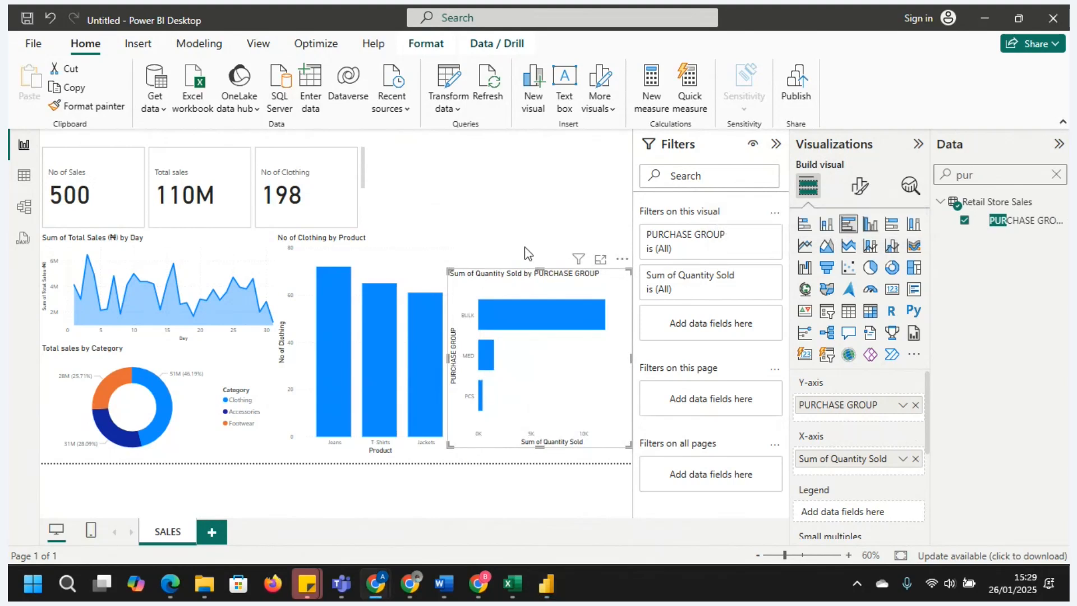
drag(539, 270, 539, 274)
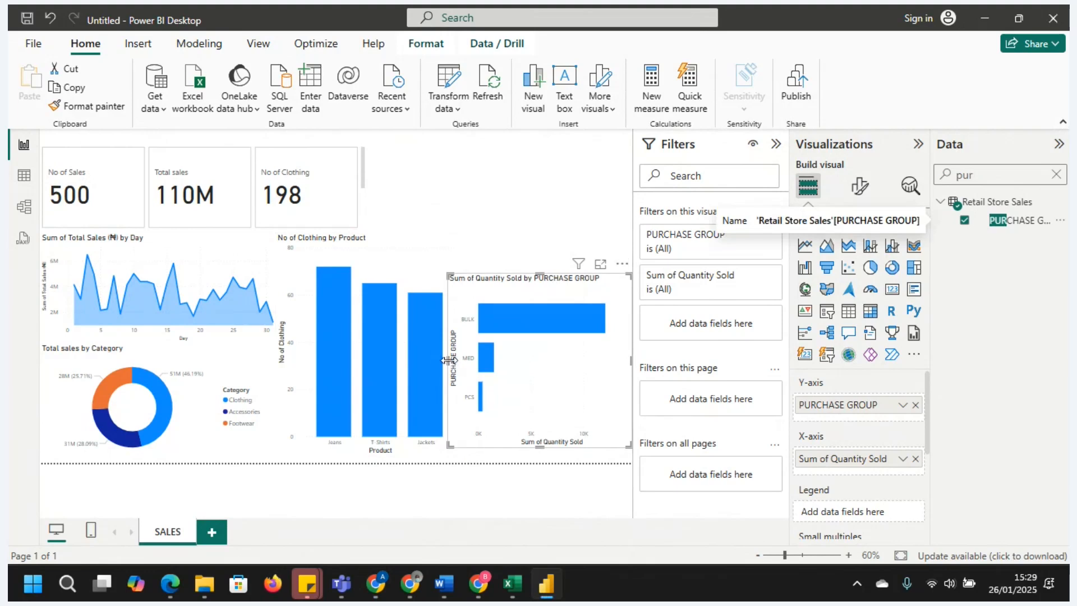
drag(449, 360, 467, 360)
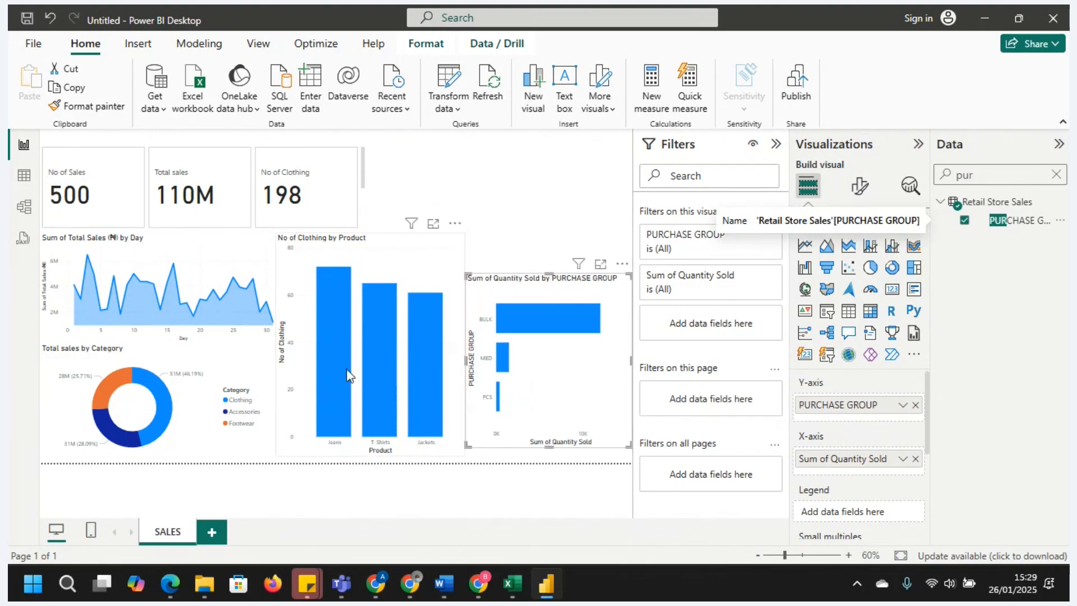
- View the No of Clothing chart in Focus mode, return to the report, and clear the field search
click(434, 225)
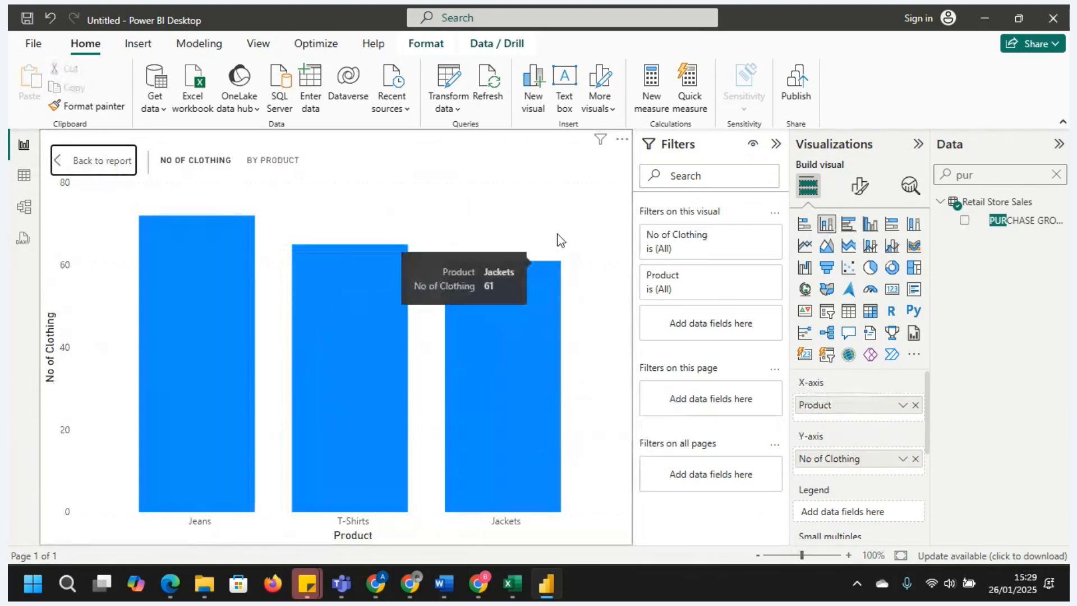
click(93, 167)
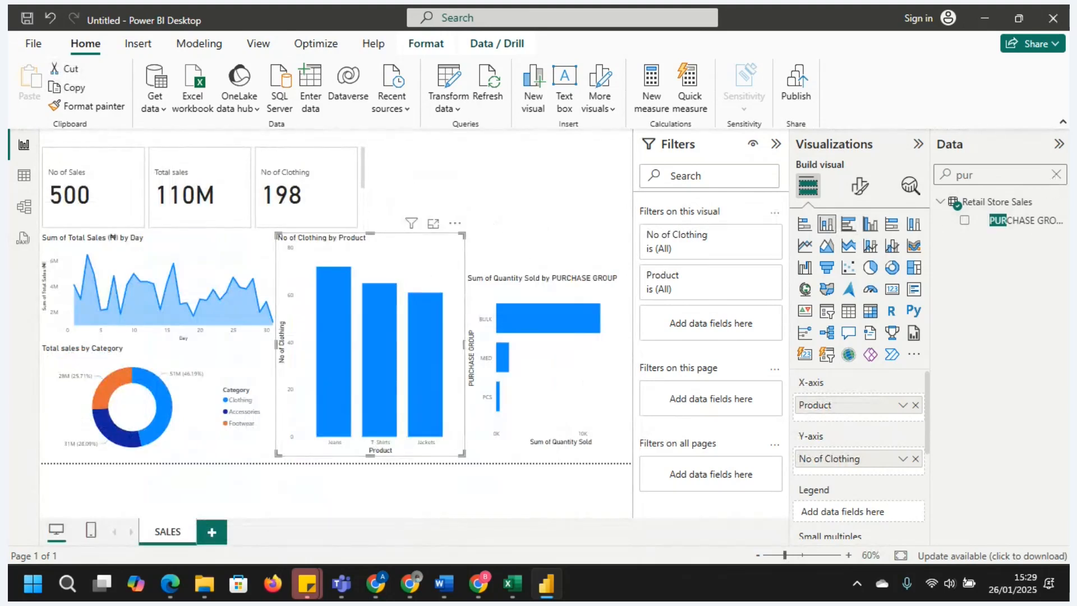
click(1056, 175)
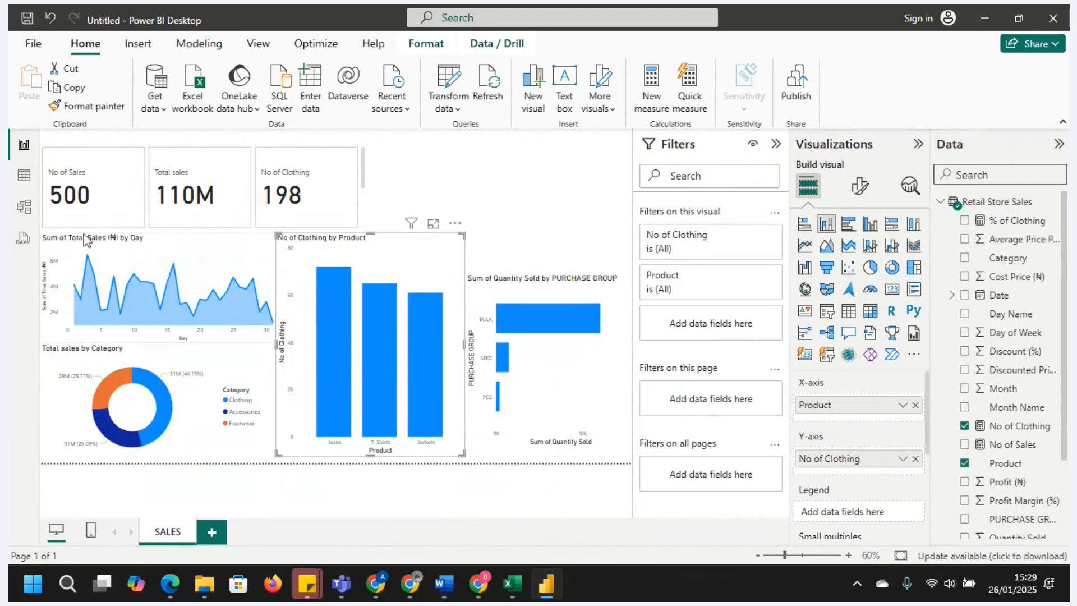
click(24, 177)
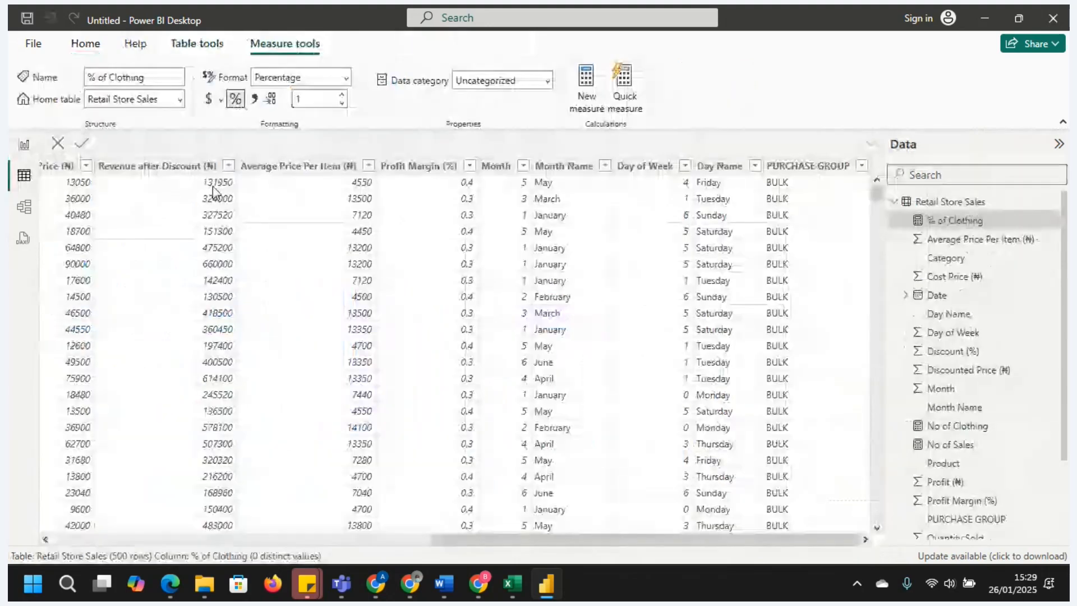
drag(457, 539, 74, 505)
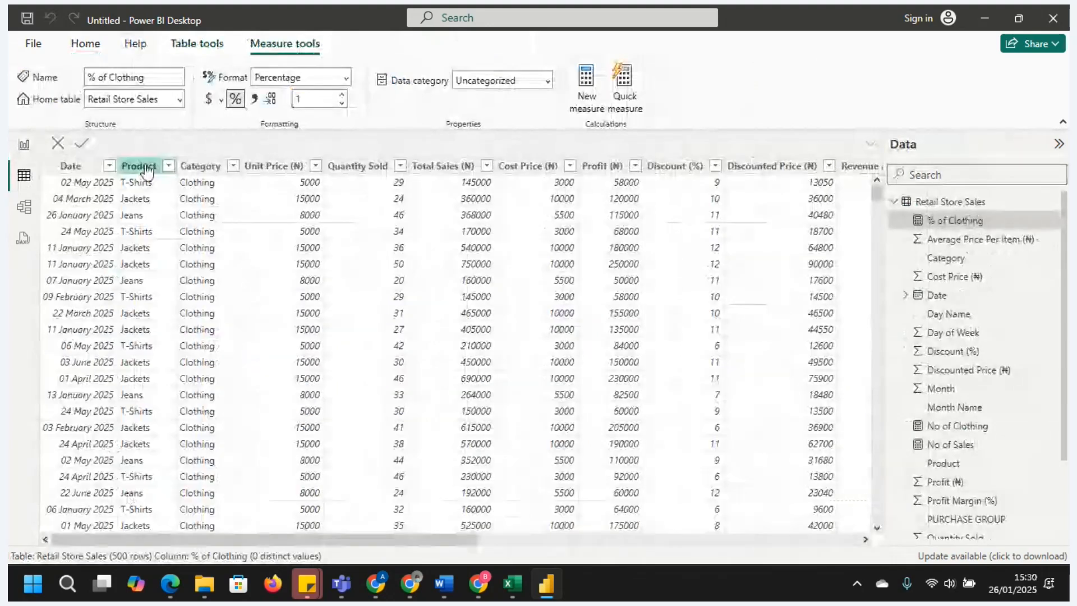
click(160, 204)
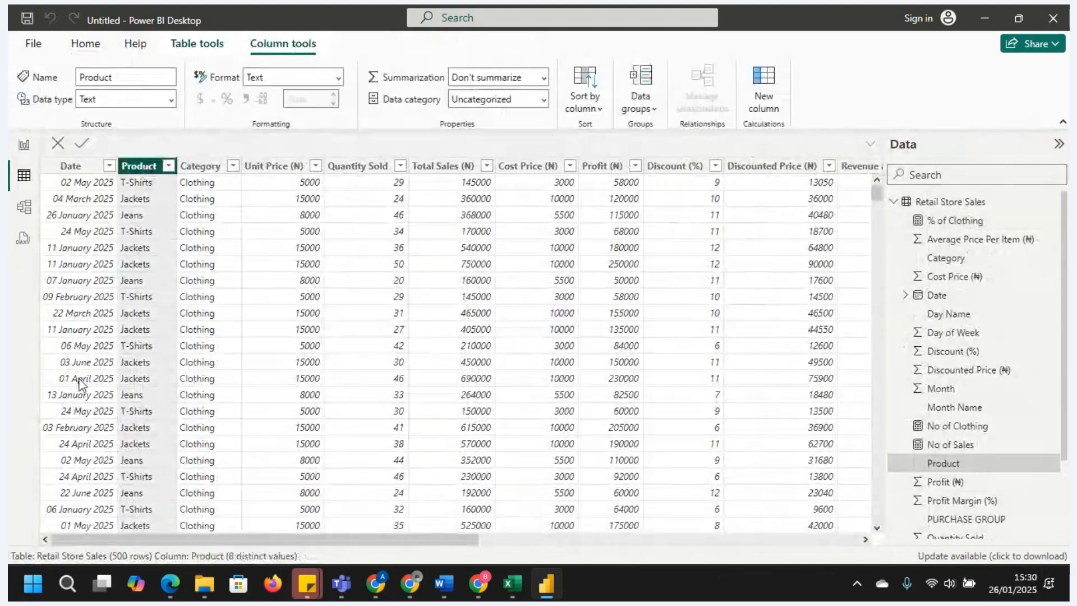
click(22, 147)
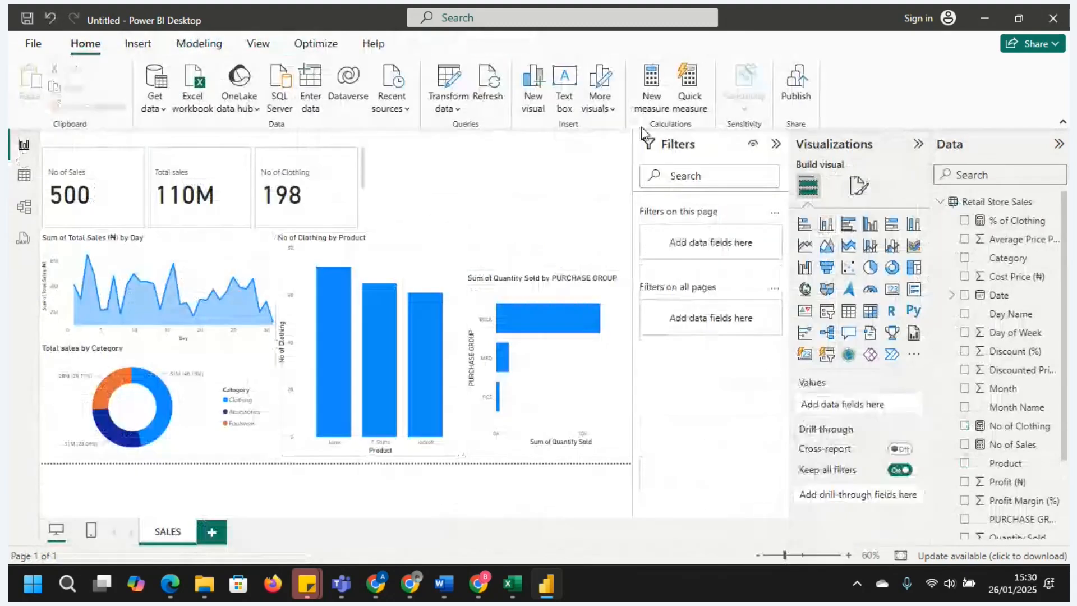
- Create a new measure named 'No of Jacket Sales'
click(652, 98)
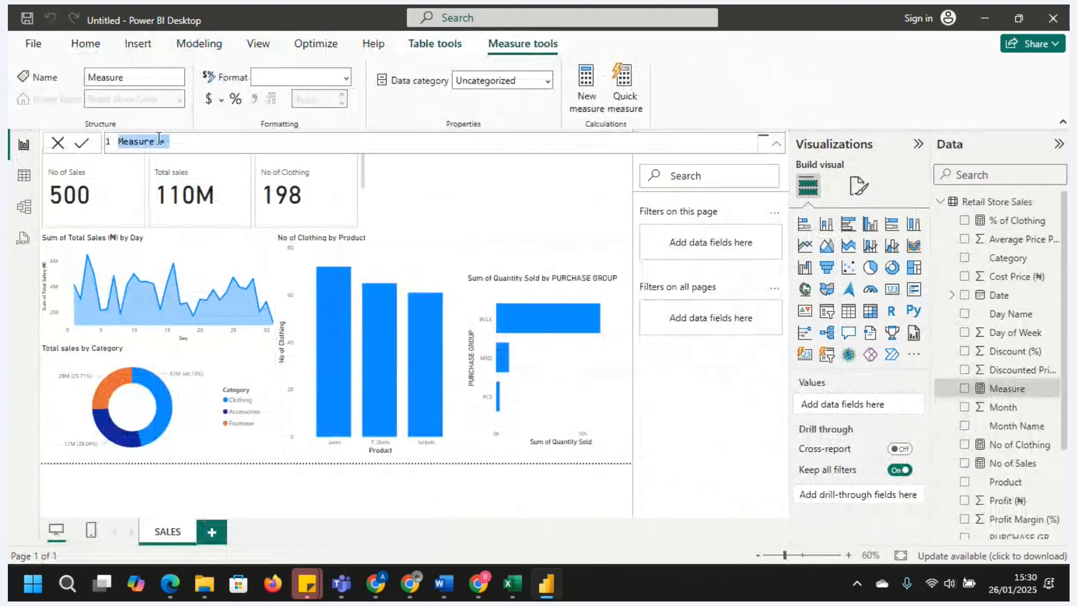
click(159, 140)
key(BackSpace)
key(BackSpace)
key(BackSpace)
key(BackSpace)
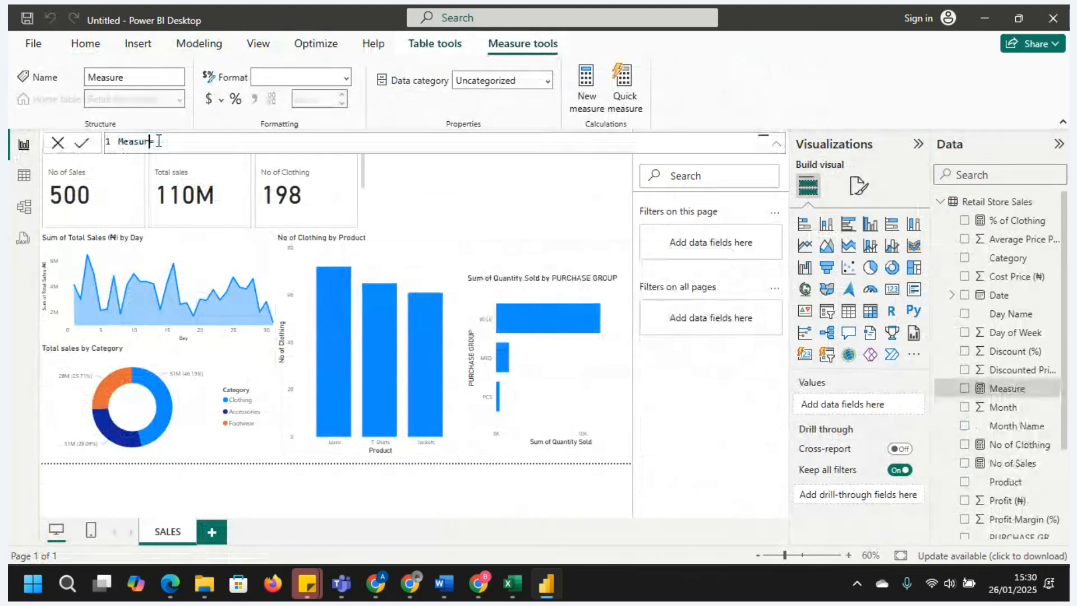
key(BackSpace)
key(BackSpace)
key(BackSpace)
key(BackSpace)
text(N)
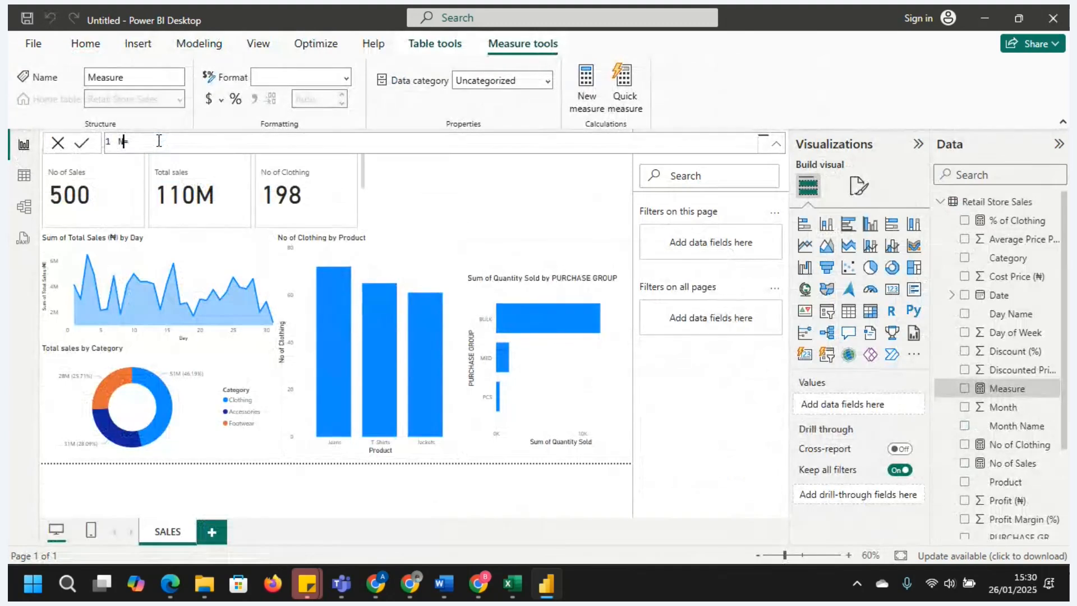
text(o of Jacket Sales=)
- Begin the measure's formula with CALCULATE(
click(245, 142)
text(ca)
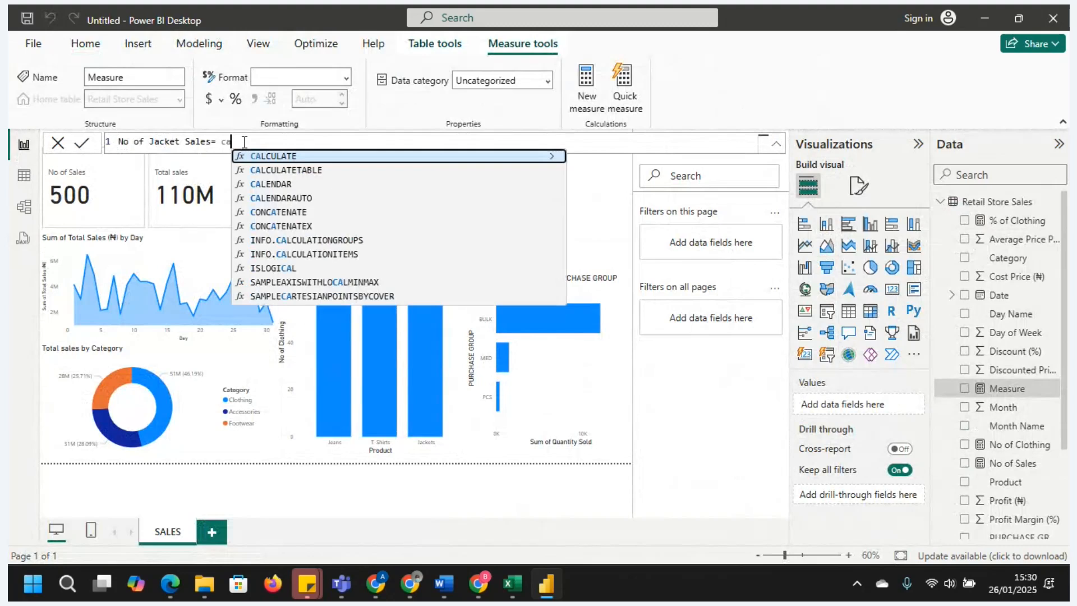
key(Tab)
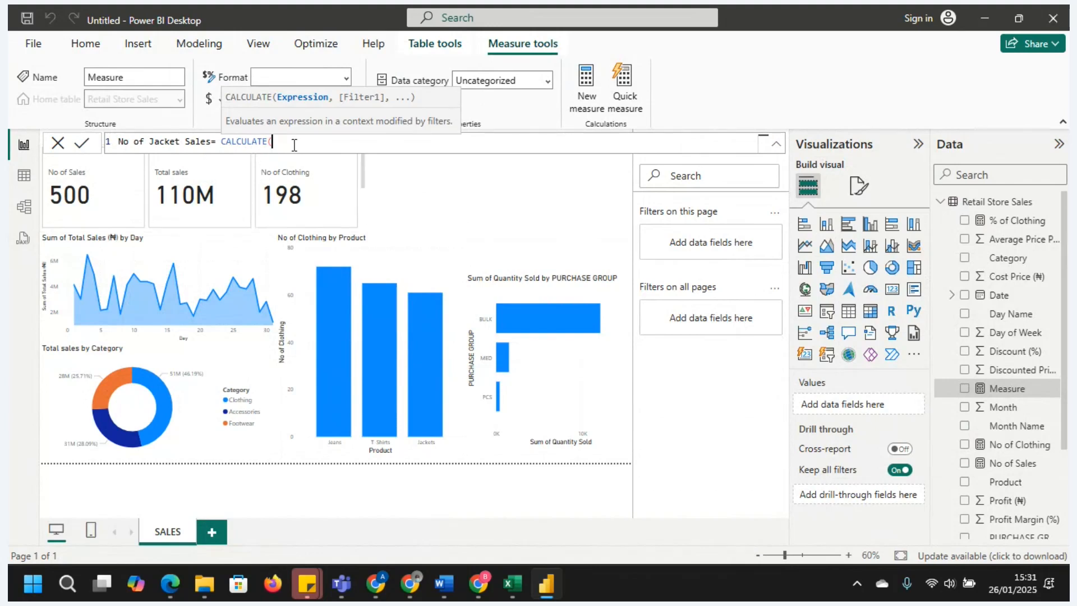
- Complete the formula as CALCULATE([Total sales],'Retail Store Sales'[Product]="Jacket") and commit it
text(tota)
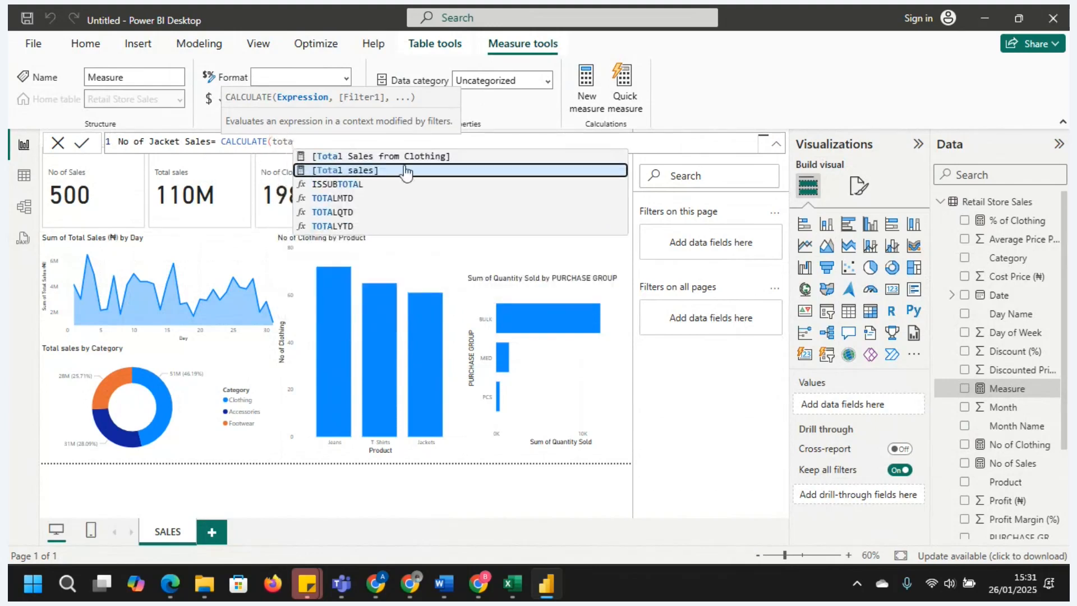
click(406, 169)
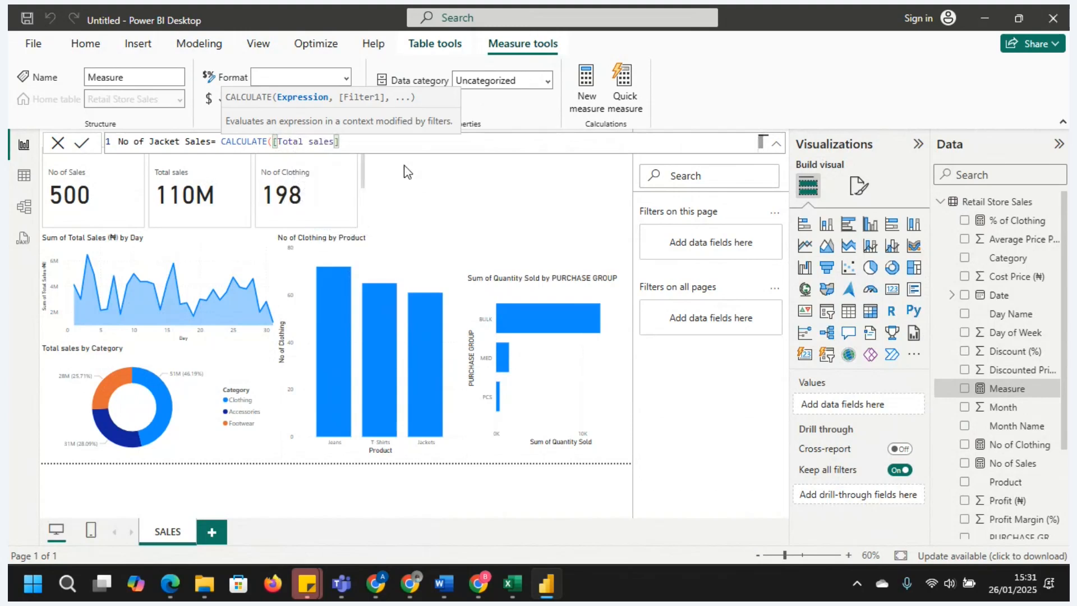
text(,)
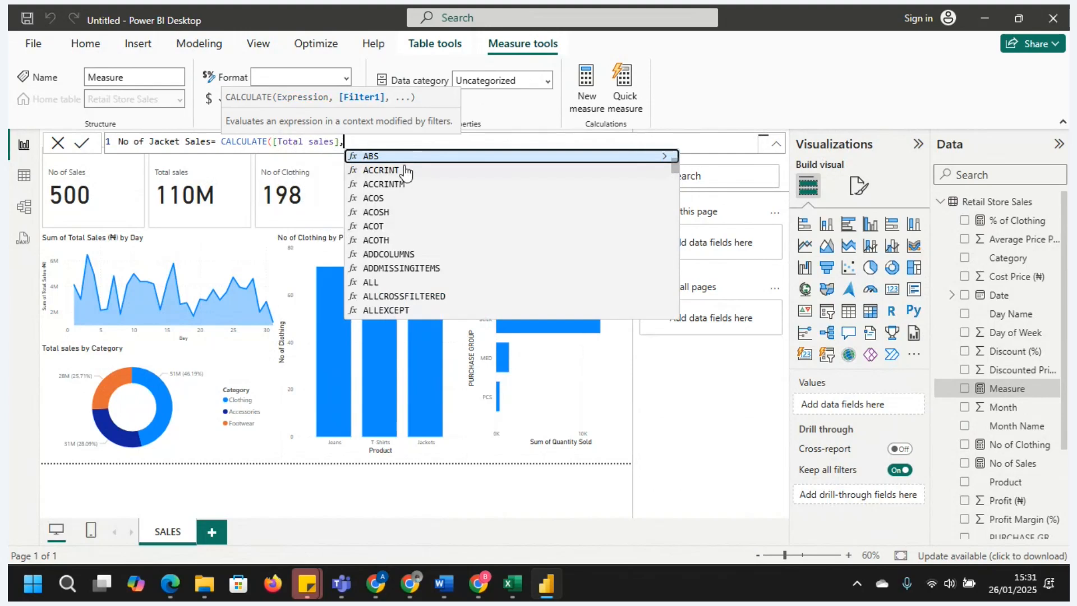
text(produ)
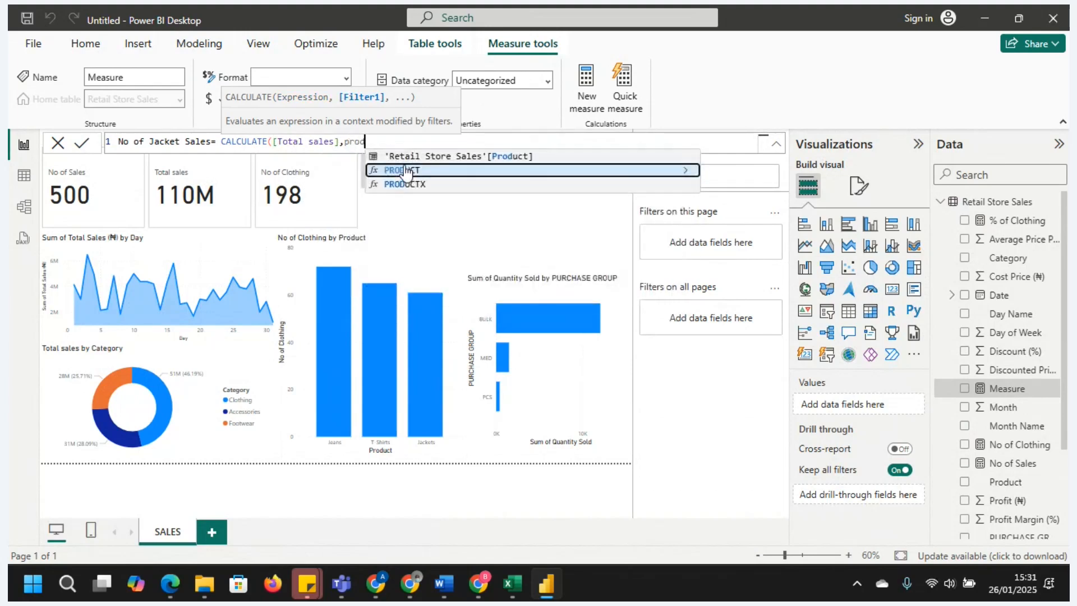
click(447, 157)
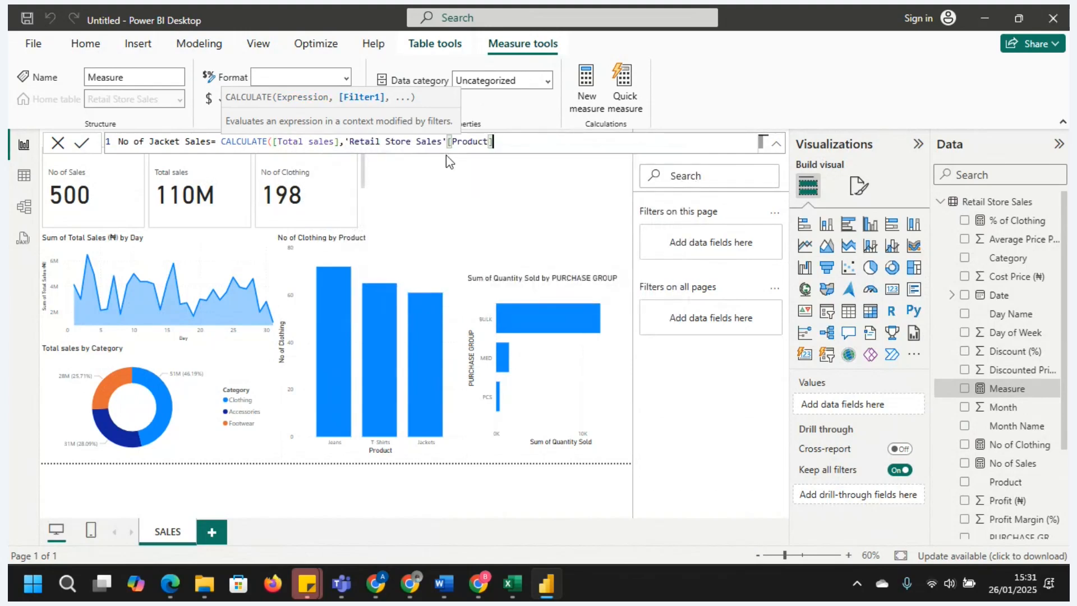
text(="Jacket"))
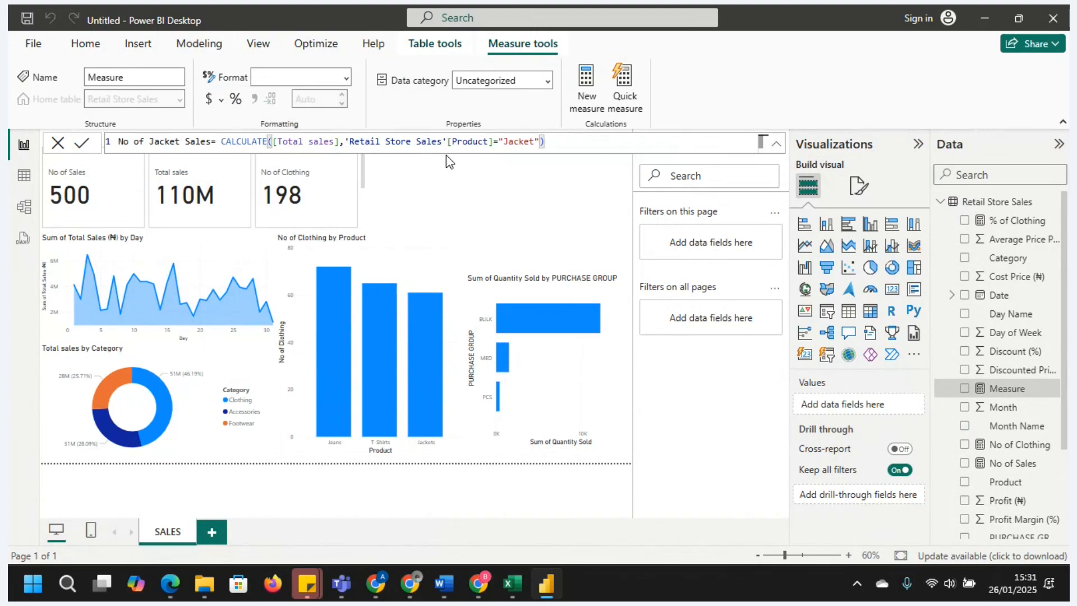
key(Return)
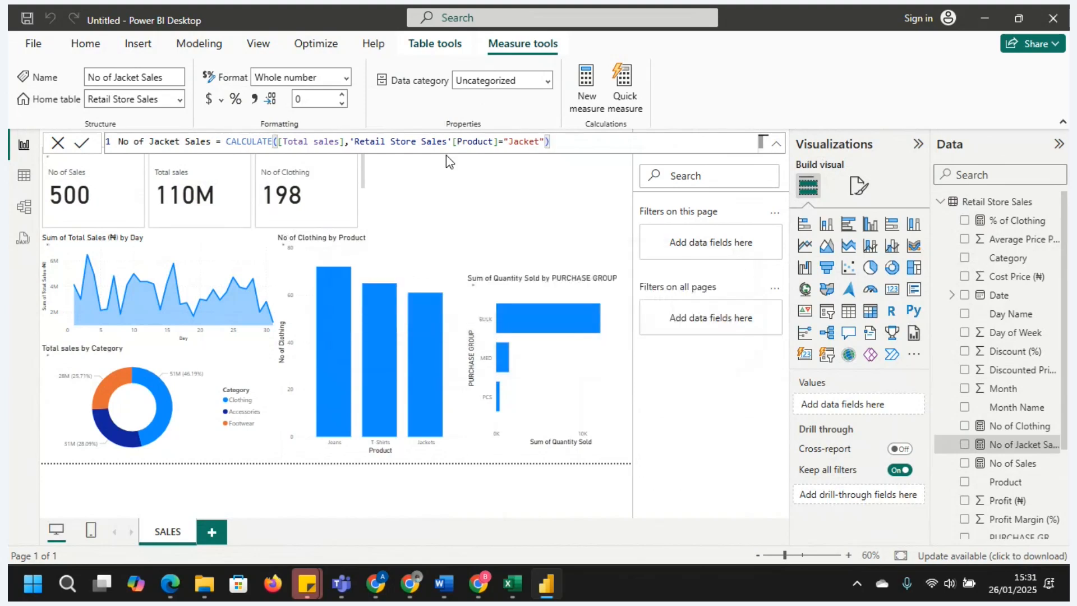
- Add a widened No of Jacket Sales card, then check product names in Table view
click(558, 232)
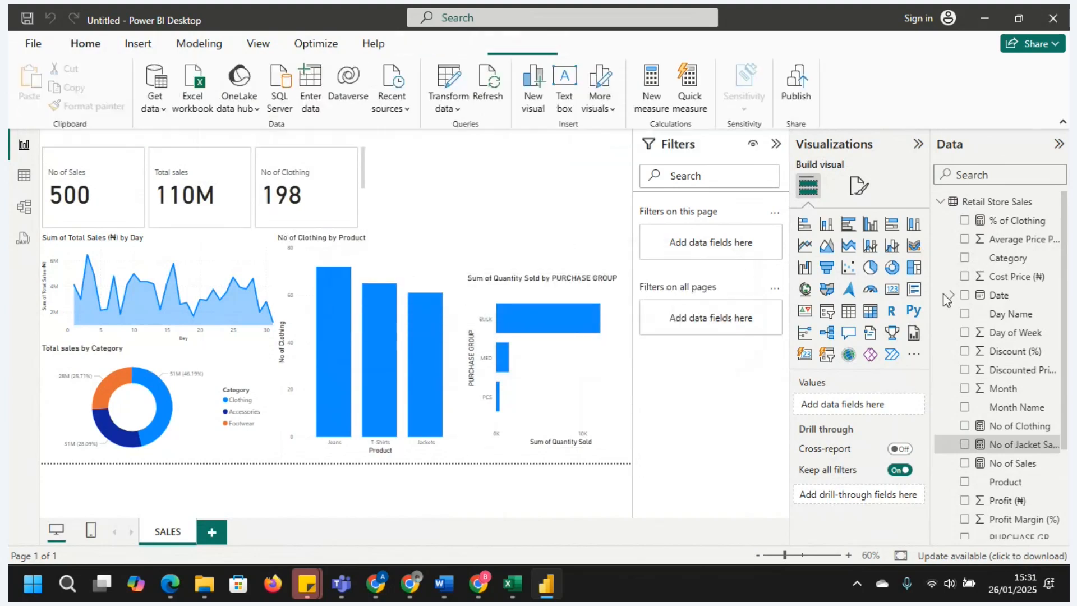
click(892, 289)
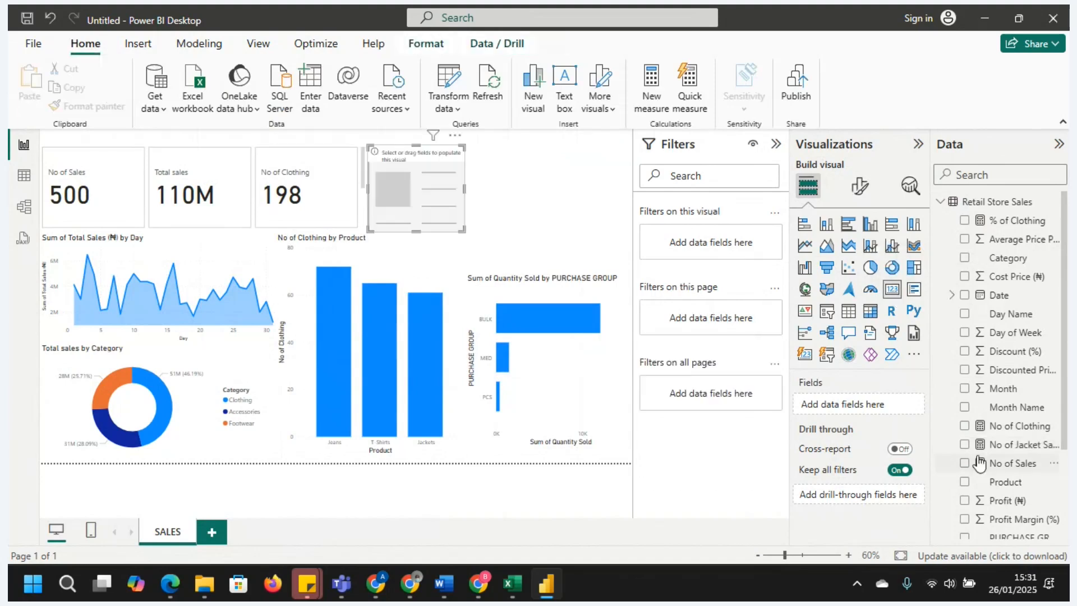
click(965, 445)
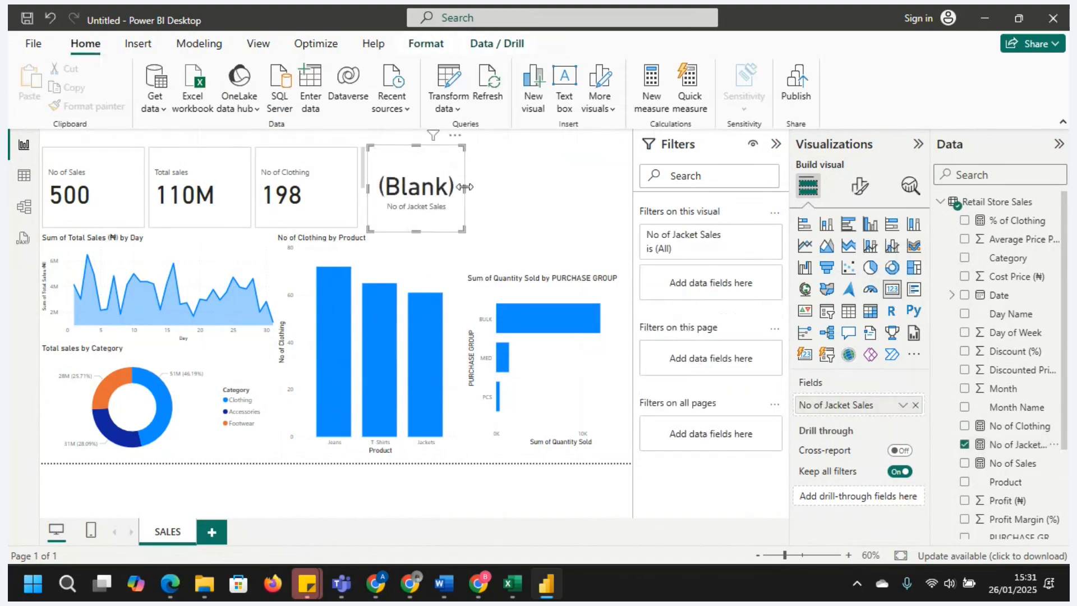
drag(464, 187, 565, 188)
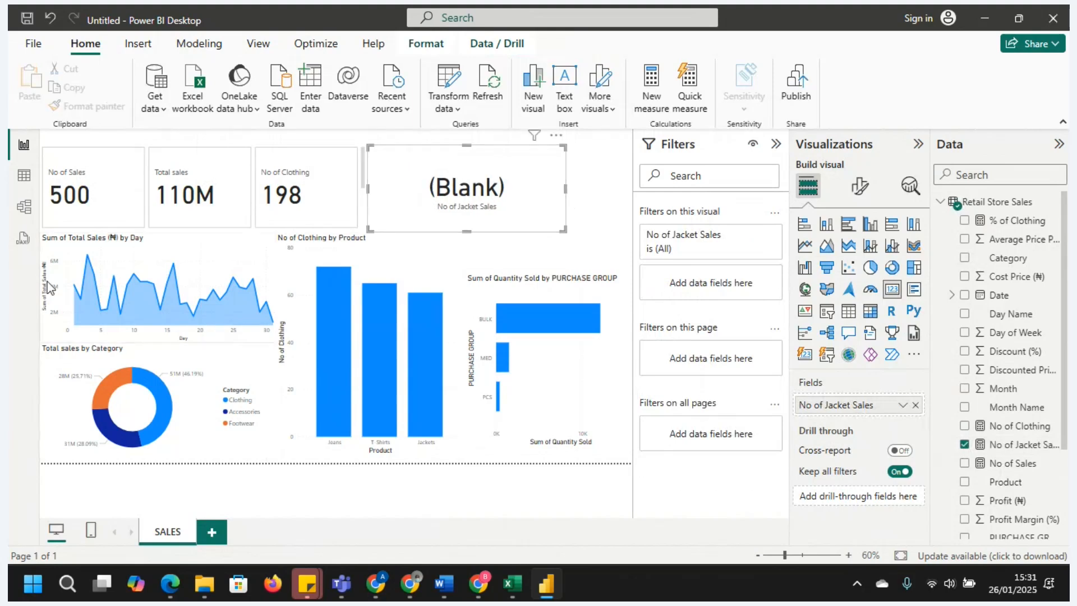
click(26, 176)
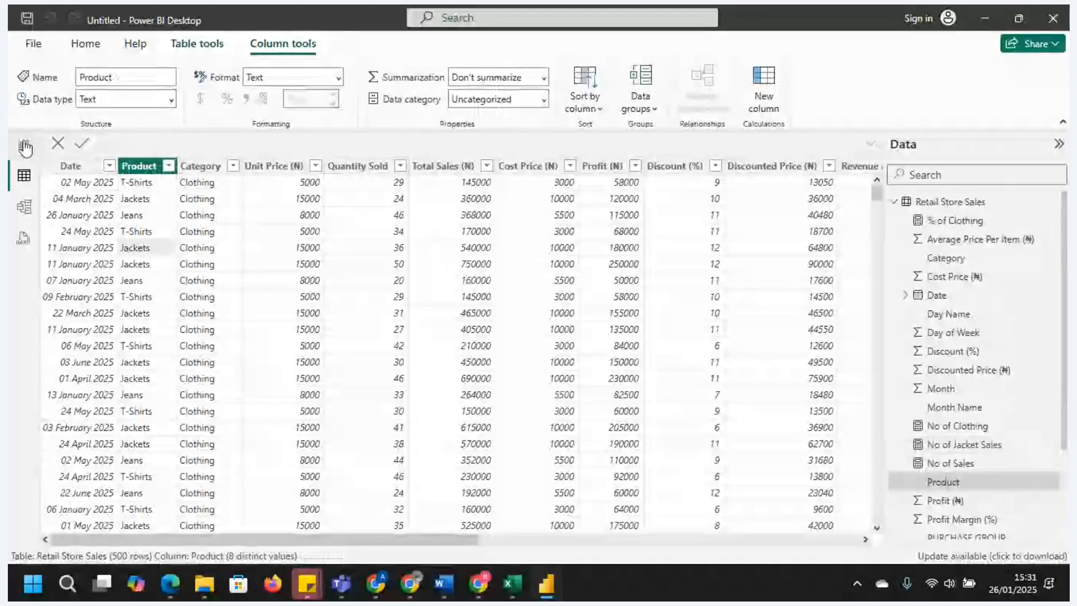
click(24, 146)
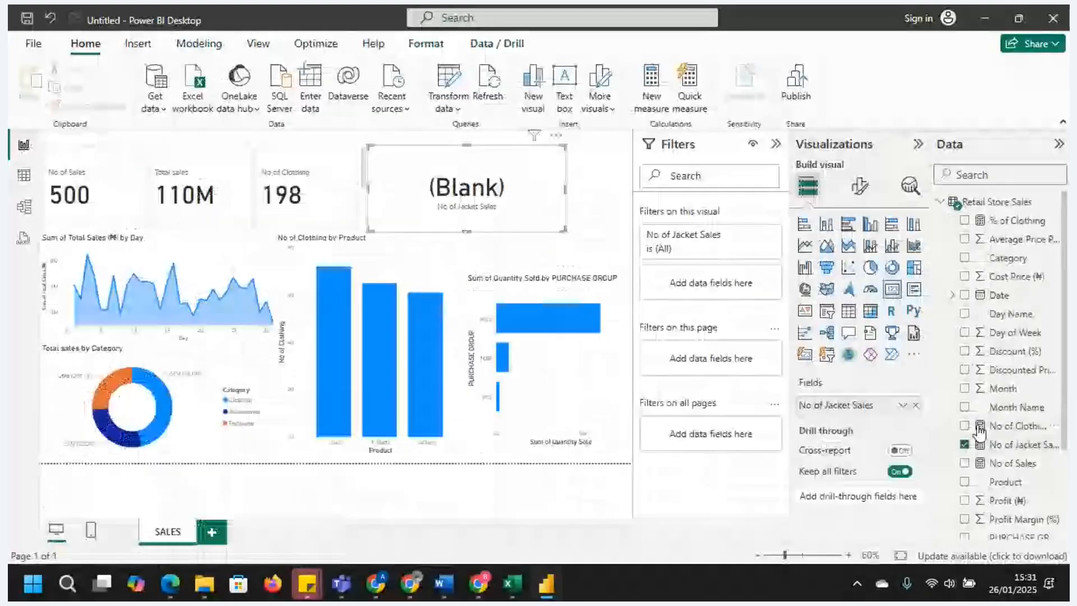
- Change the measure's filter from "Jacket" to "Jackets" so the card shows 26M
click(1016, 445)
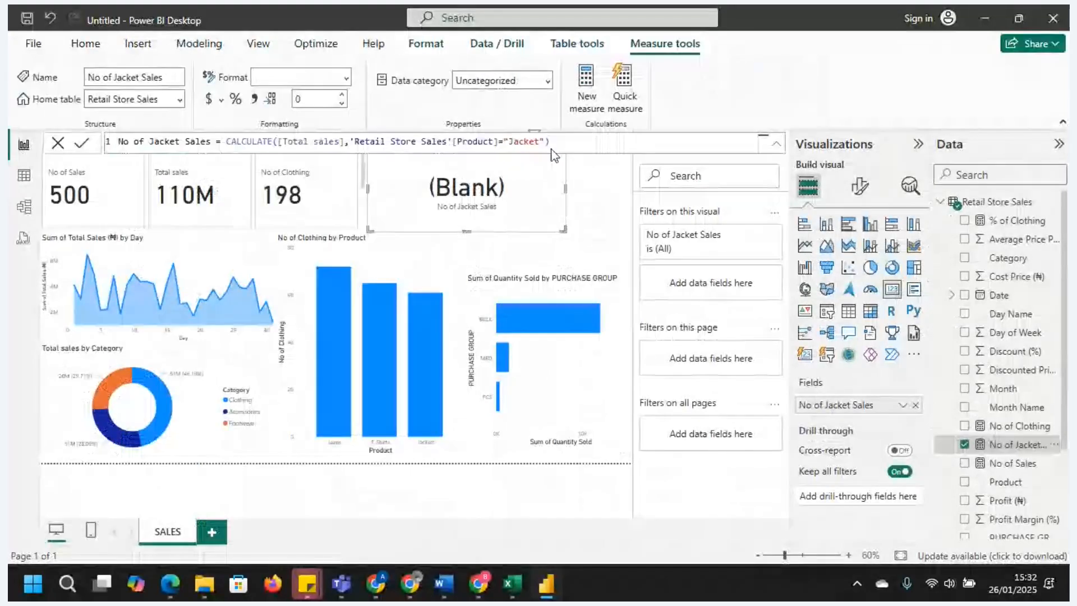
click(541, 142)
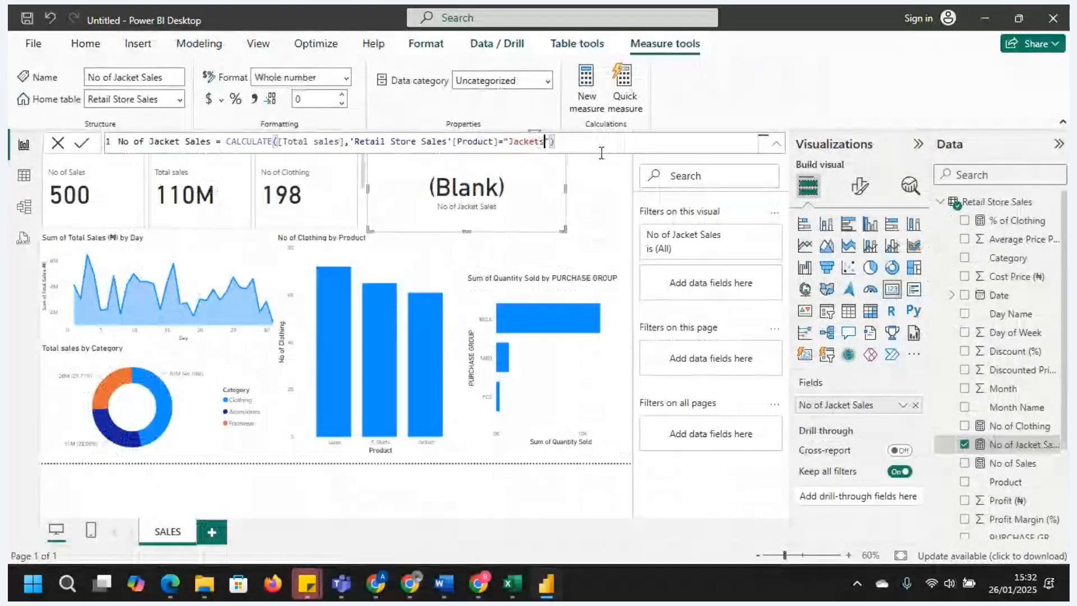
text(s)
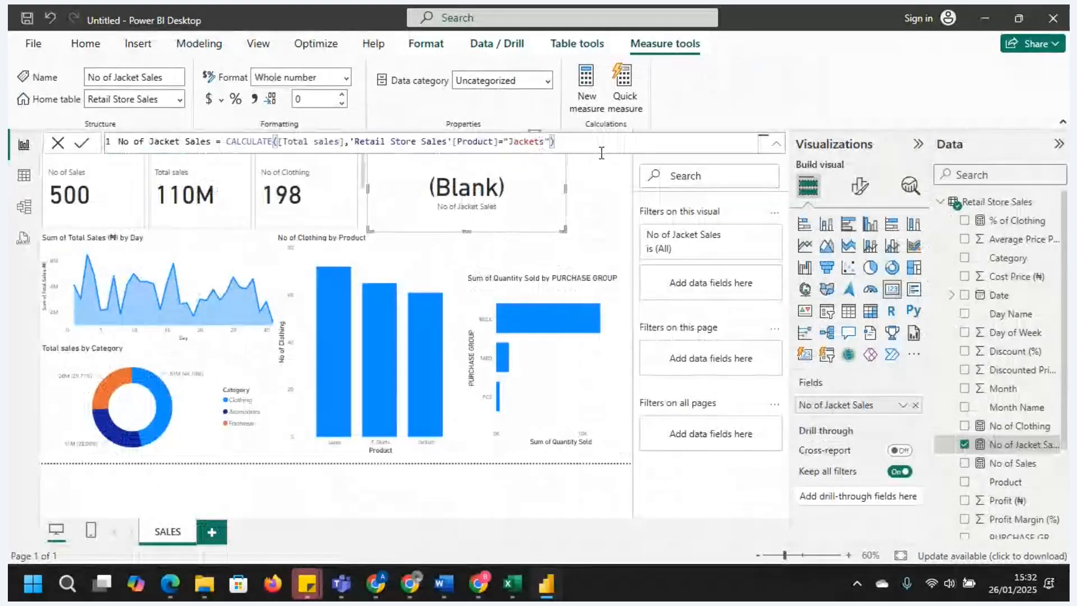
click(82, 146)
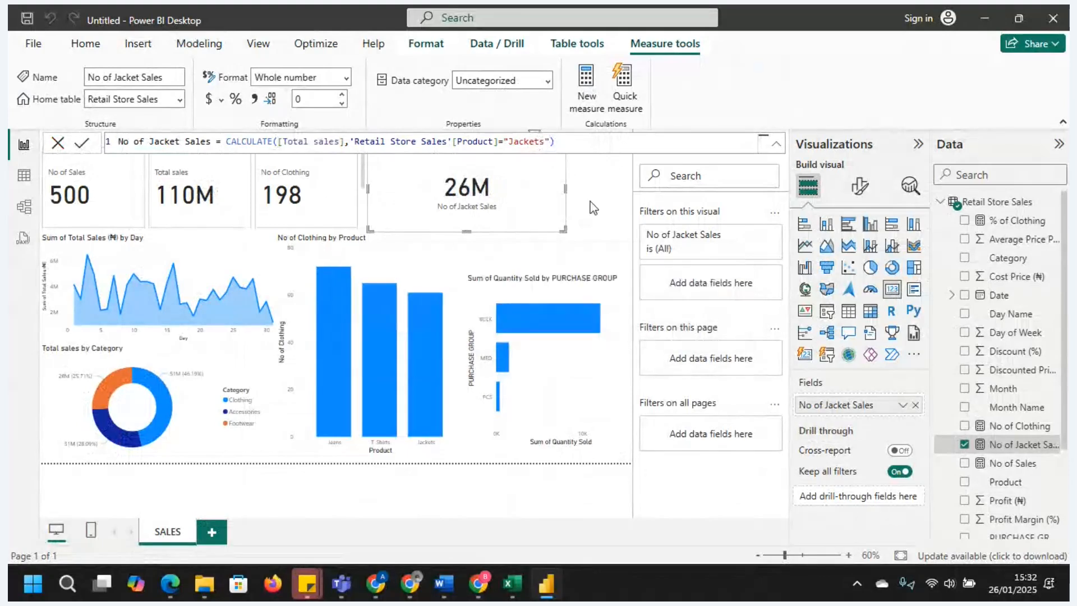
- Shrink and move the 26M jacket card to the row's right end, then delete it
drag(563, 228, 485, 234)
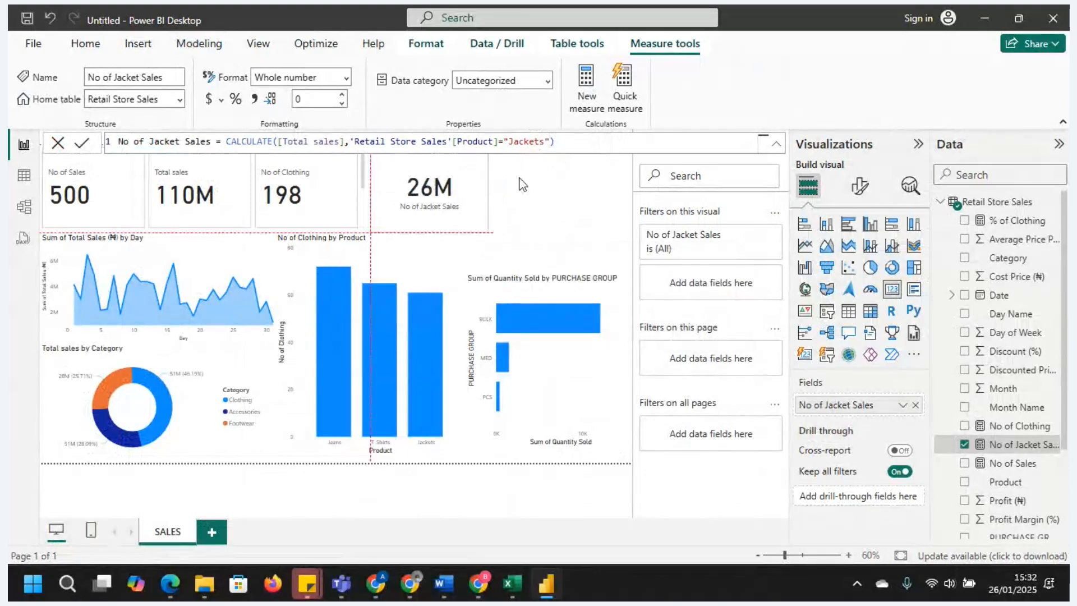
drag(436, 173, 583, 180)
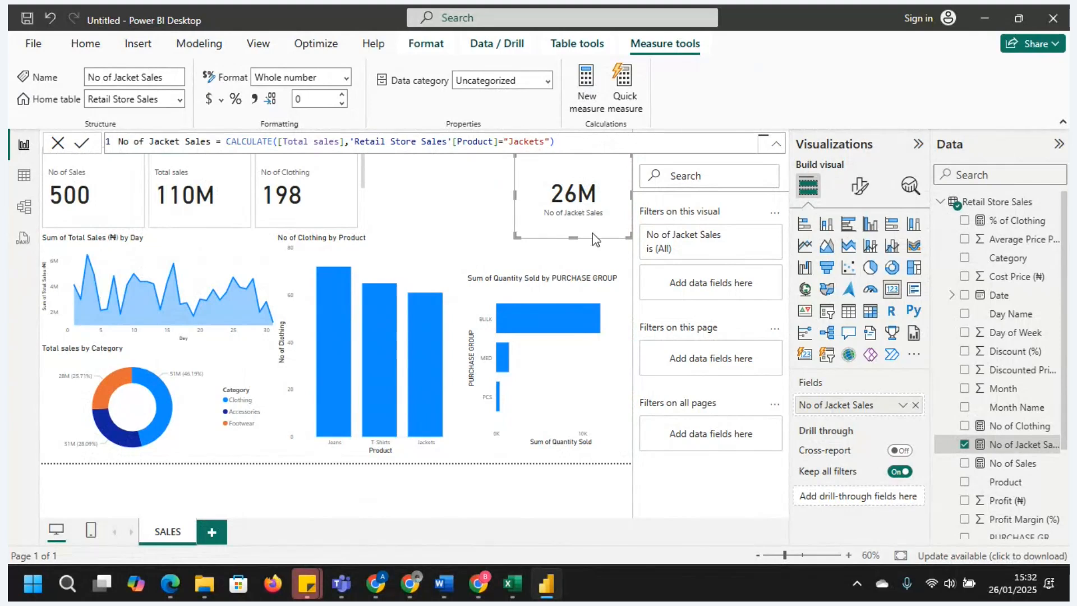
key(alt+Tab)
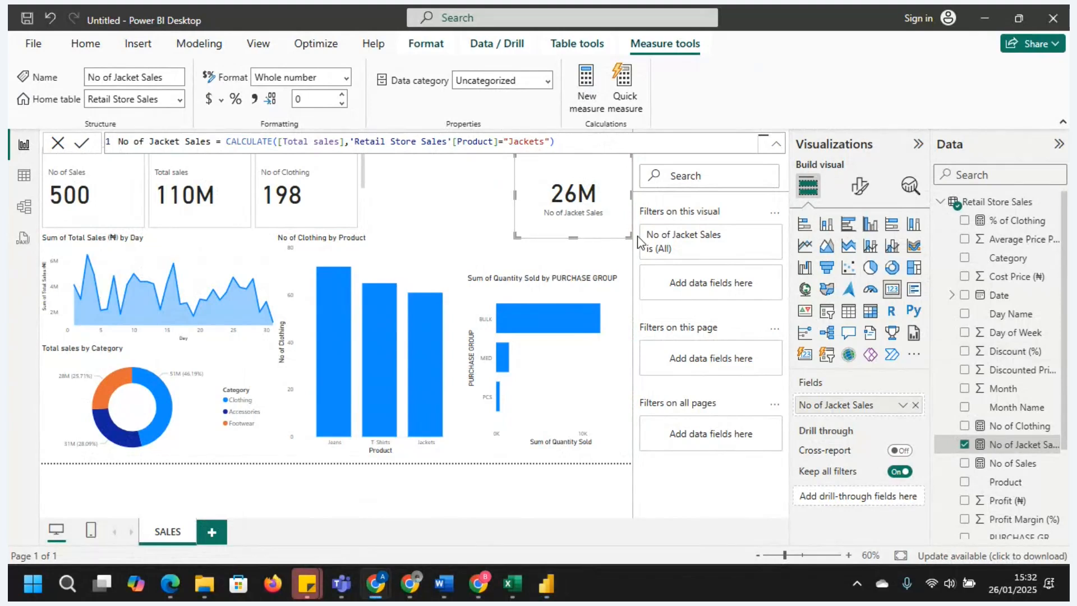
click(456, 260)
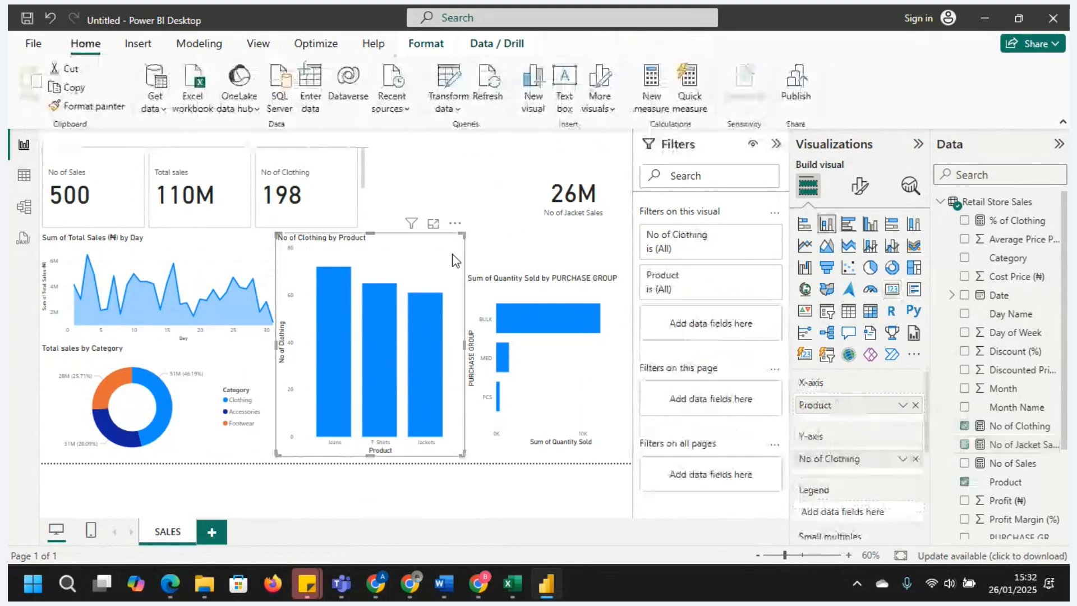
click(578, 192)
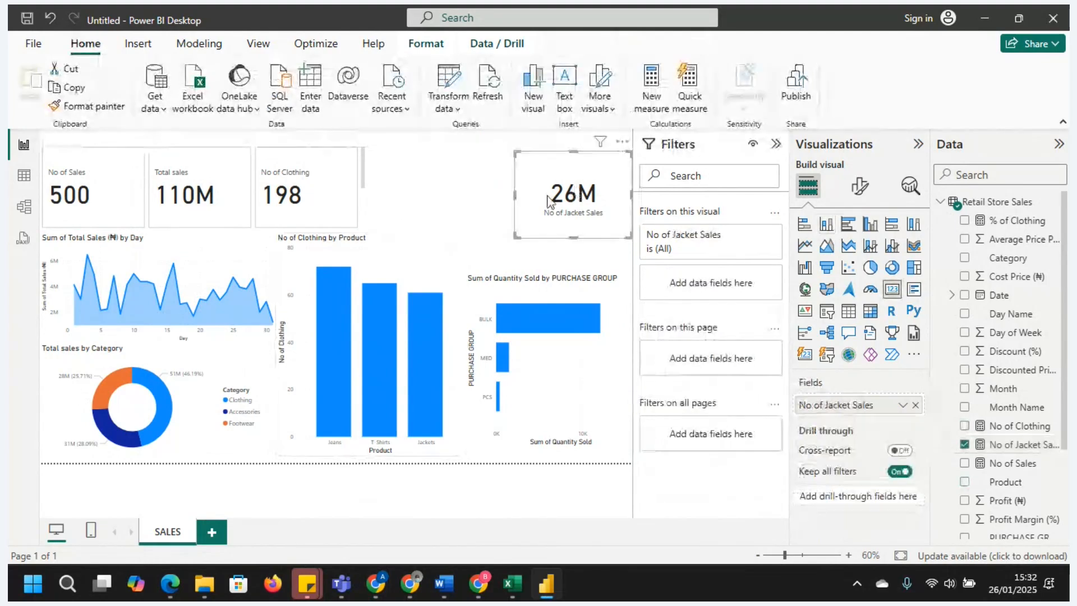
click(392, 241)
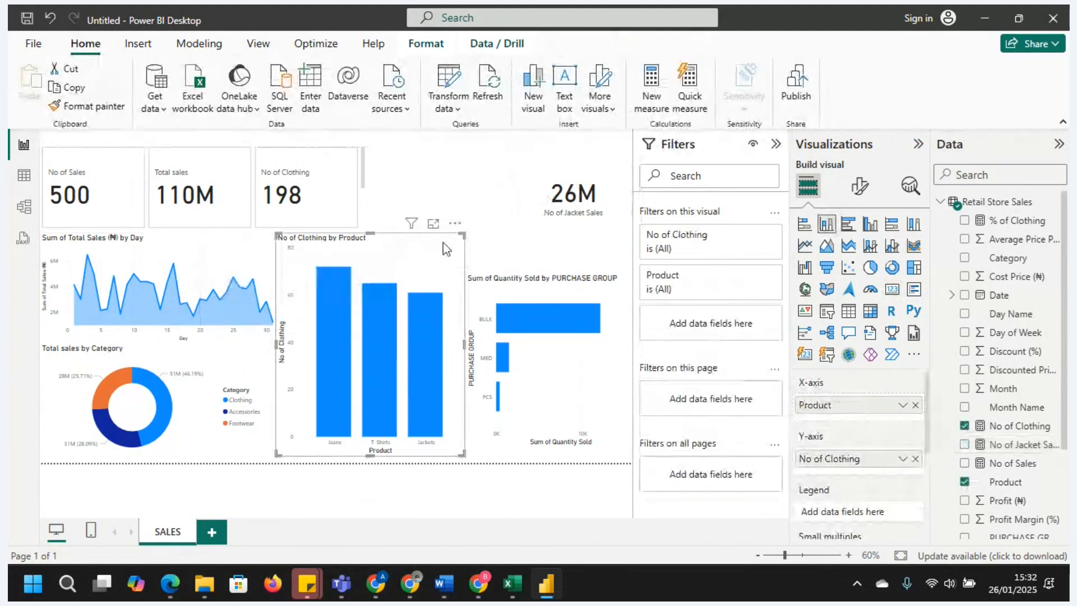
click(589, 179)
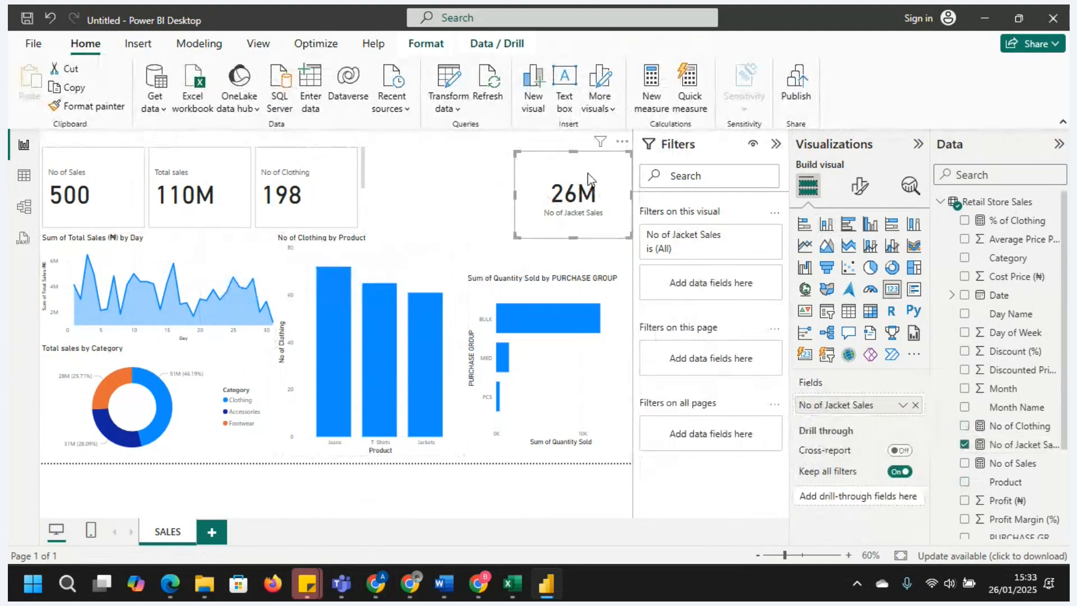
key(Delete)
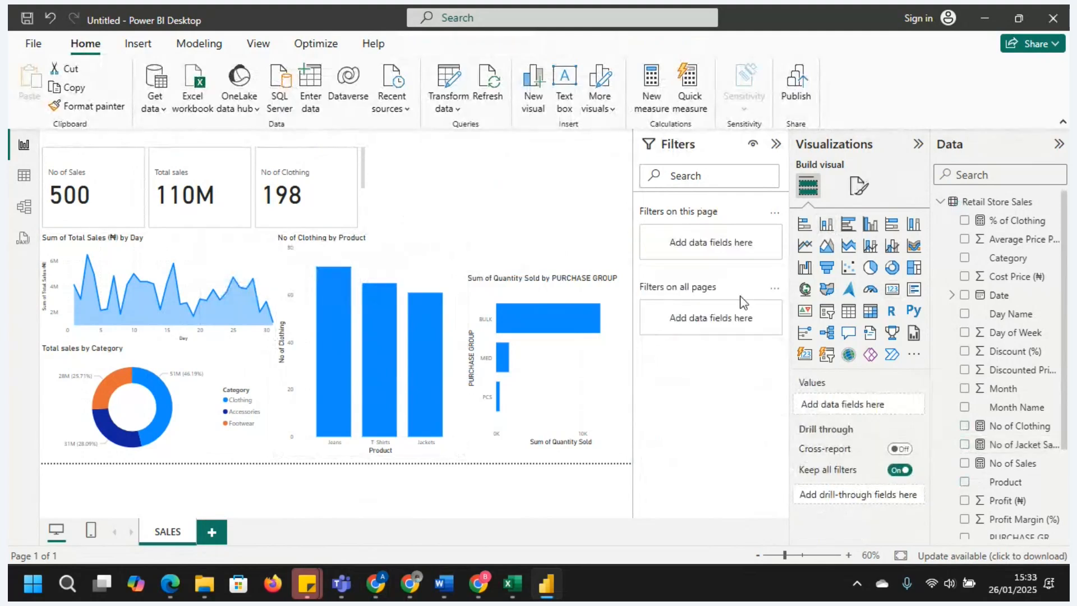
- Insert a Date slicer (03/01/2025–30/06/2025) and widen it beside the cards
click(828, 312)
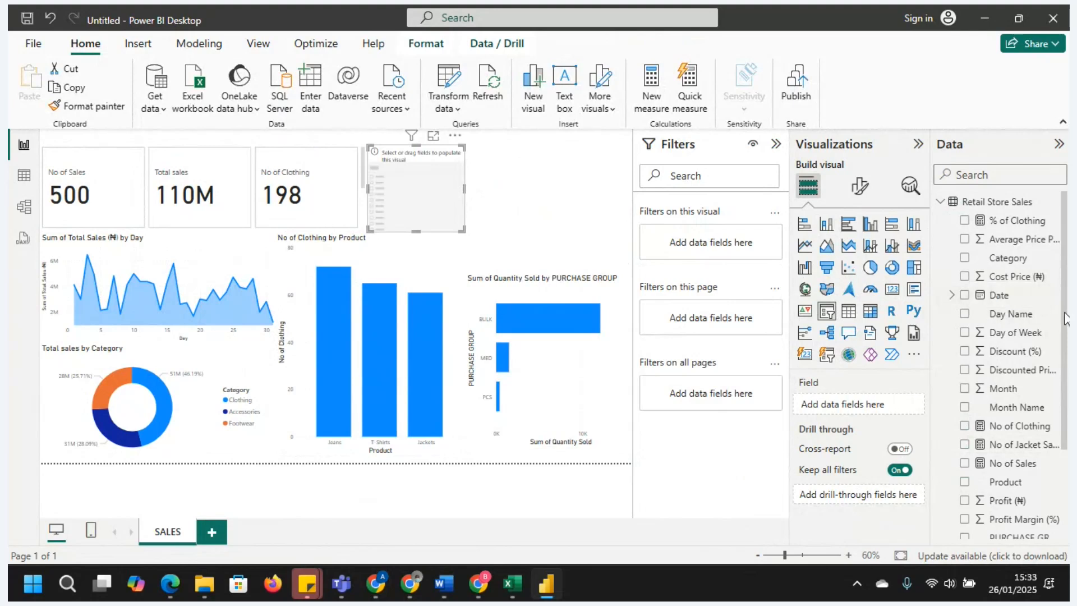
mouse_move(1064, 281)
mouse_down()
mouse_move(1065, 379)
mouse_move(1060, 273)
mouse_up()
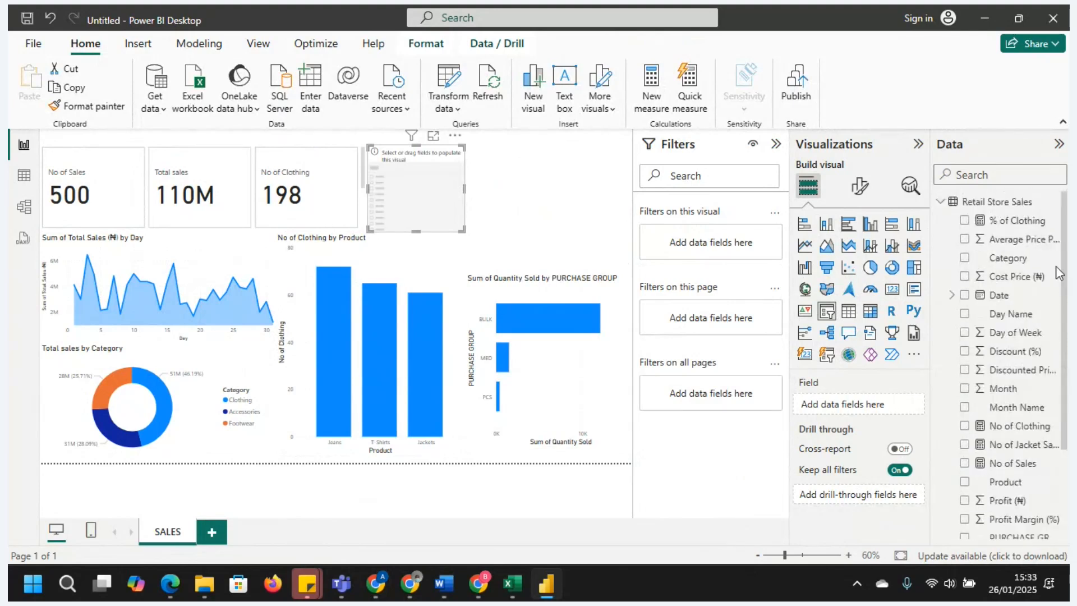
click(992, 296)
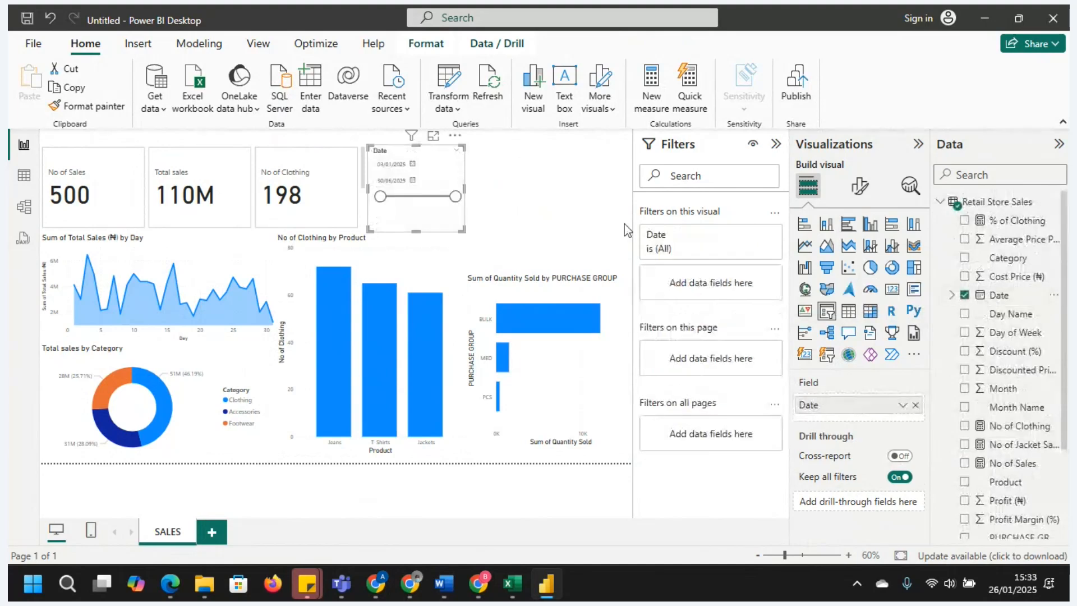
drag(464, 187, 561, 190)
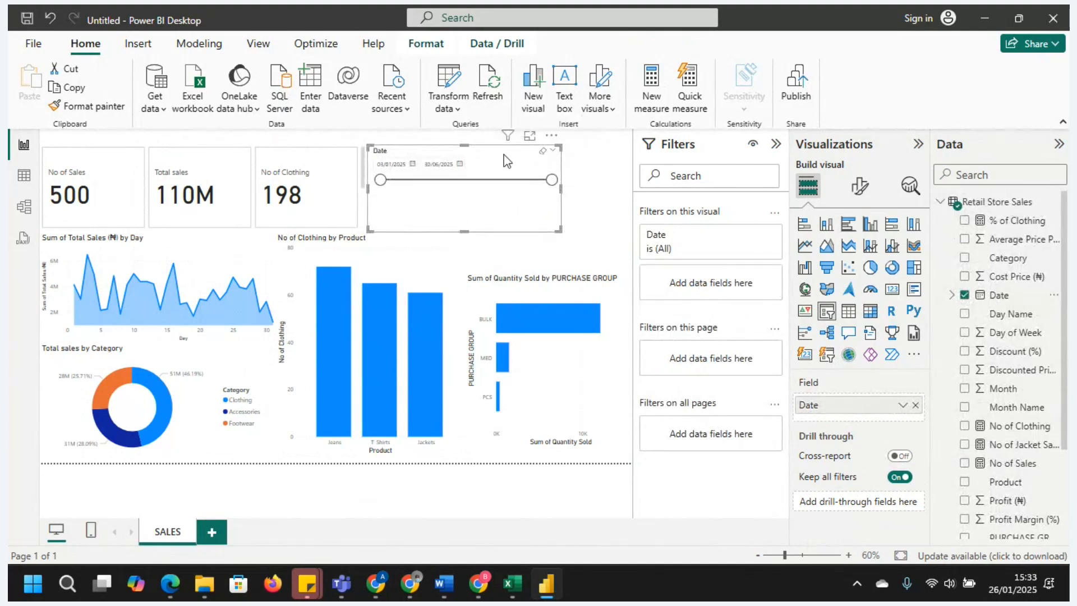
- Search the slicer's format settings for size, start enlarging the header, and shrink the slicer
click(863, 189)
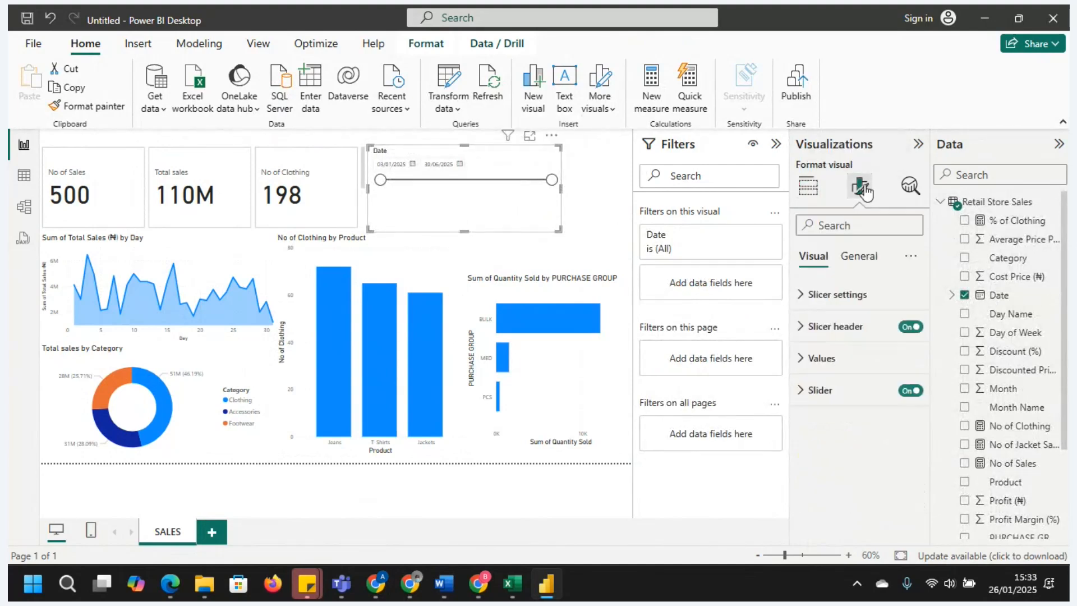
click(847, 221)
text(s)
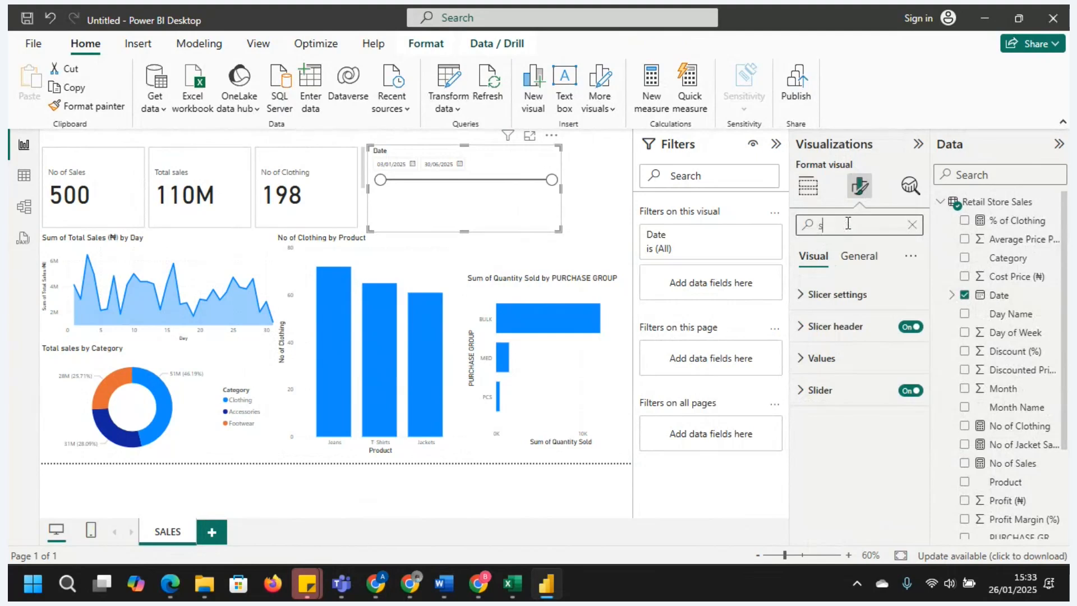
text(ize)
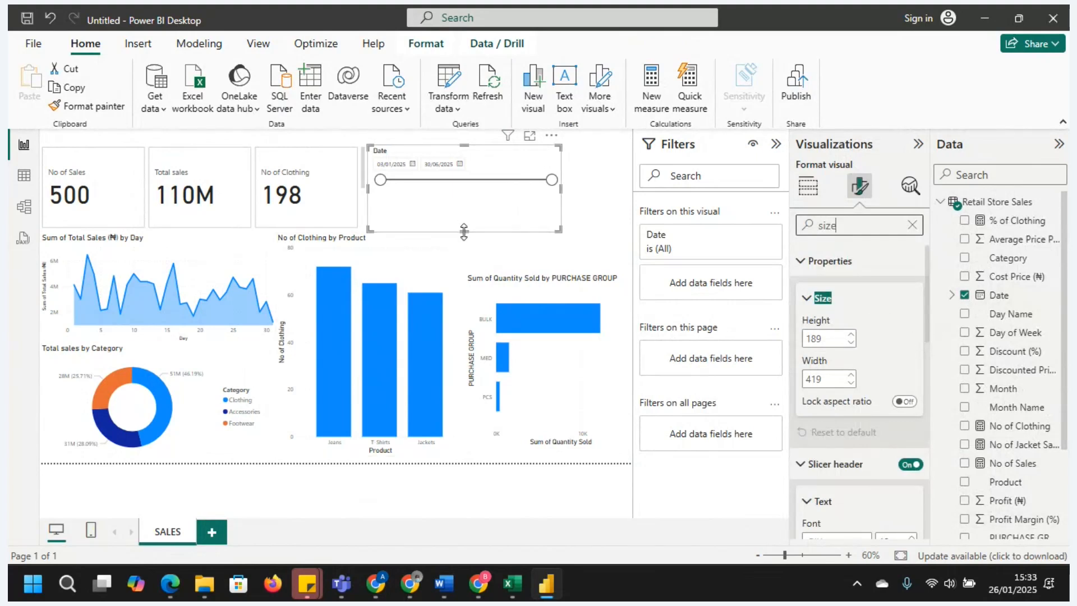
drag(464, 230, 468, 202)
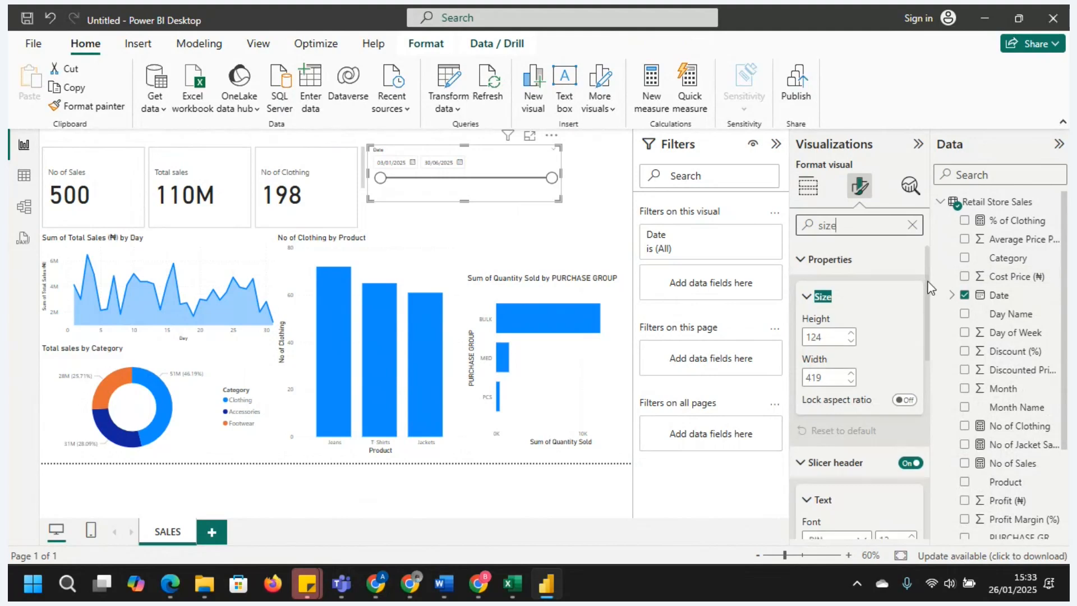
scroll(926, 277, down, 2)
scroll(933, 312, down, 2)
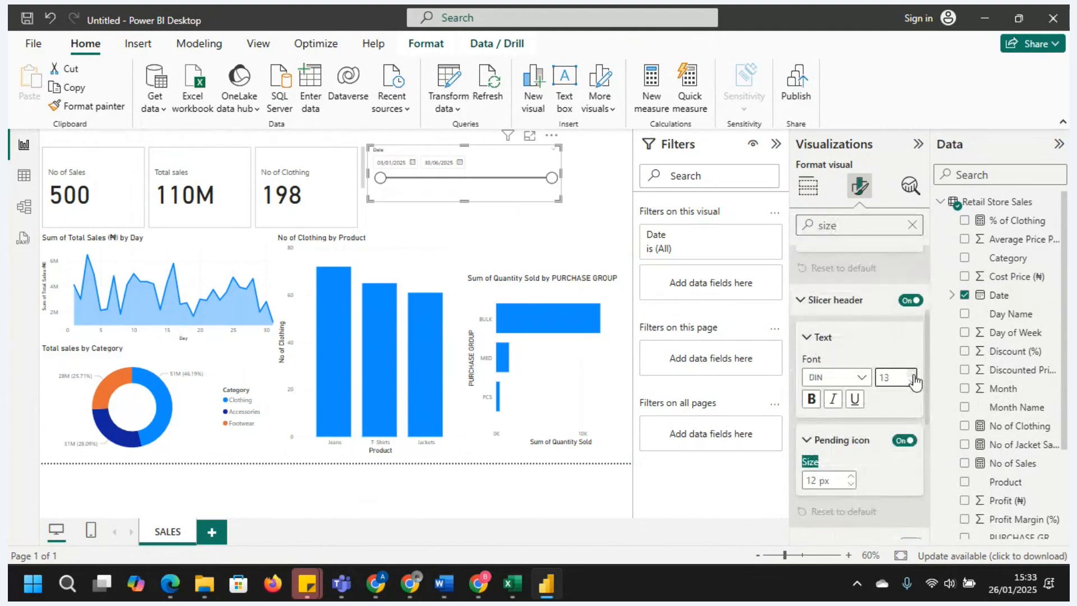
click(913, 374)
click(913, 375)
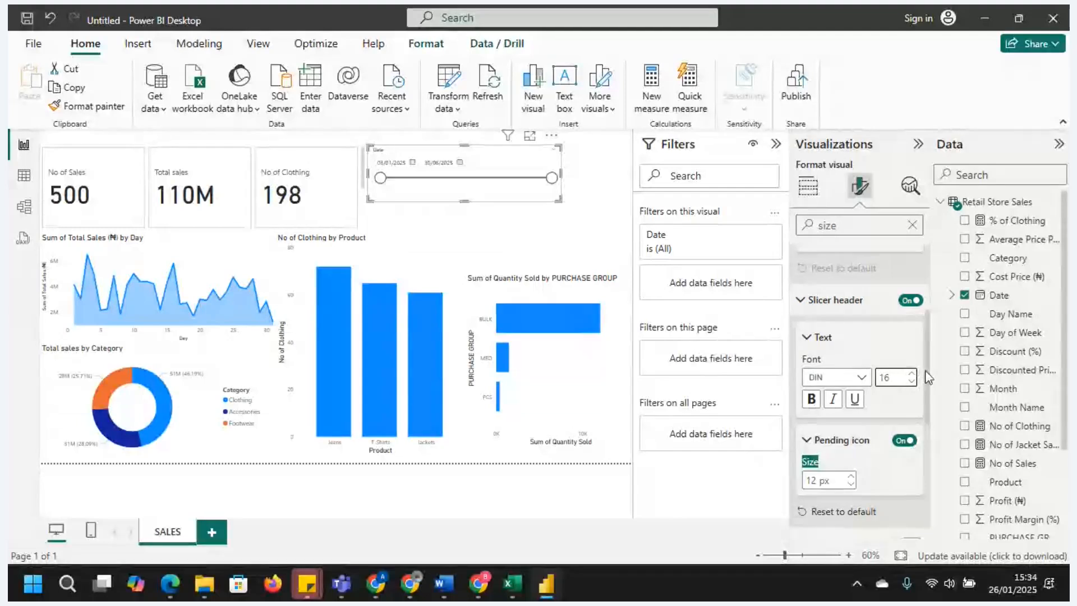
drag(926, 376, 553, 165)
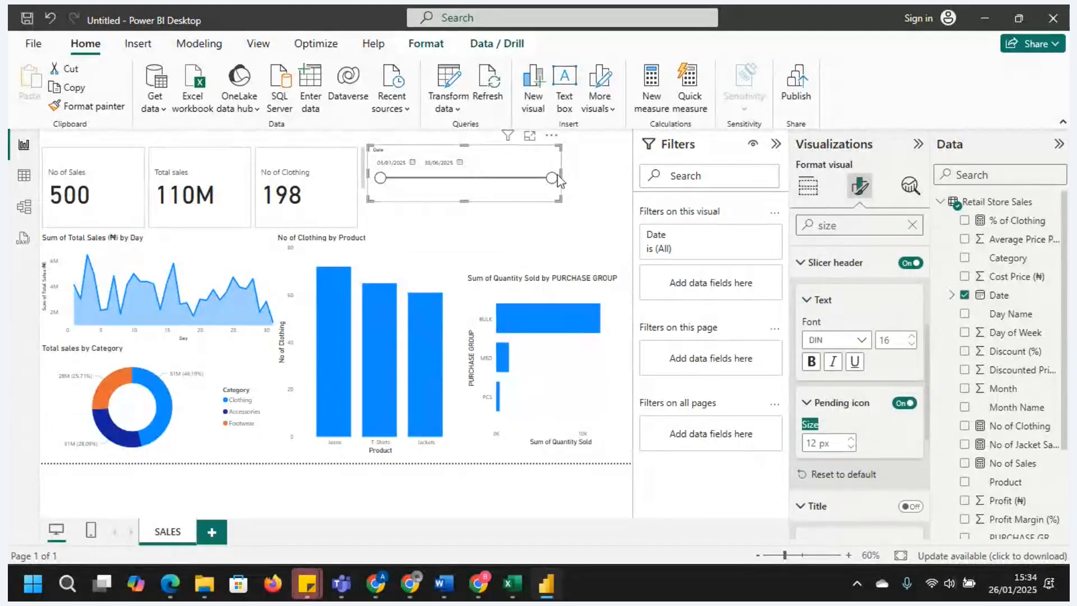
drag(558, 179, 511, 173)
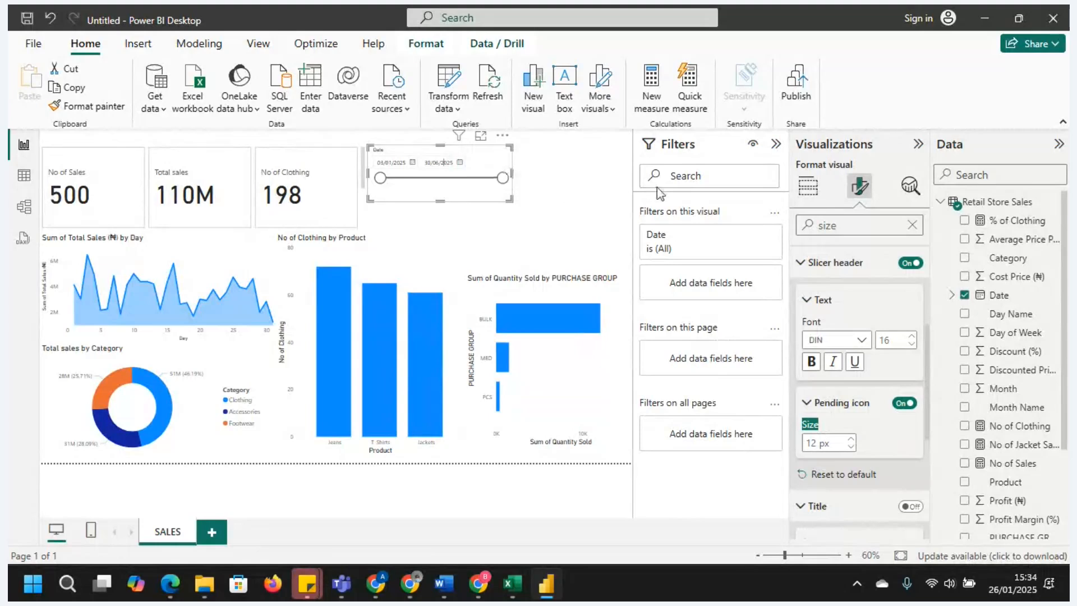
- Raise the slicer header font size to 22 and make the slicer taller
click(913, 337)
click(913, 336)
click(913, 337)
click(913, 337)
click(912, 336)
click(913, 336)
drag(439, 200, 442, 217)
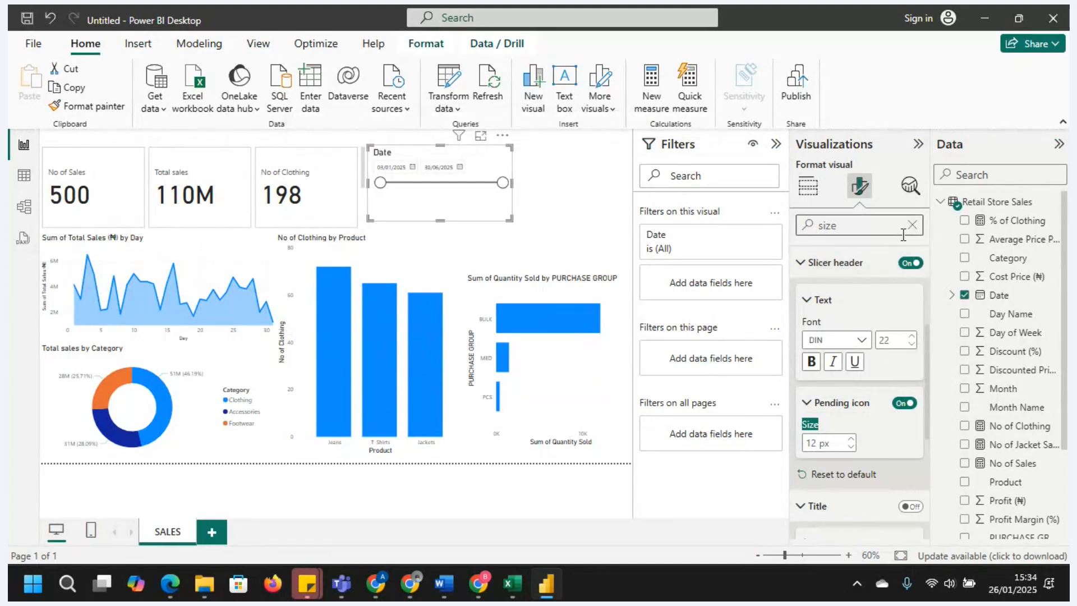
- Raise the date values font size to 13 and refit the slicer's width and height
drag(926, 407, 926, 506)
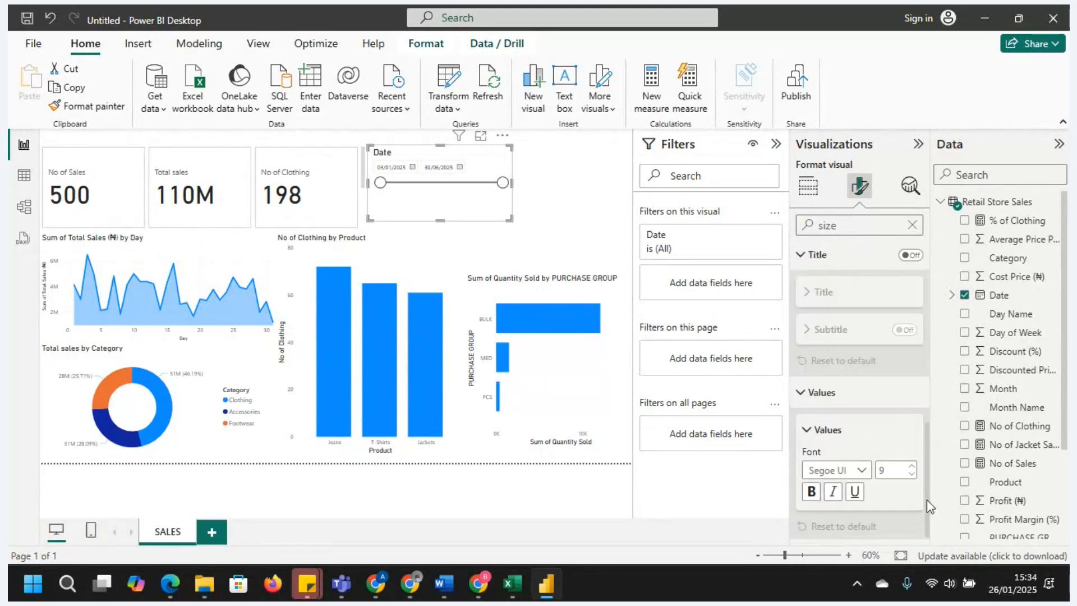
click(912, 465)
click(912, 466)
click(911, 465)
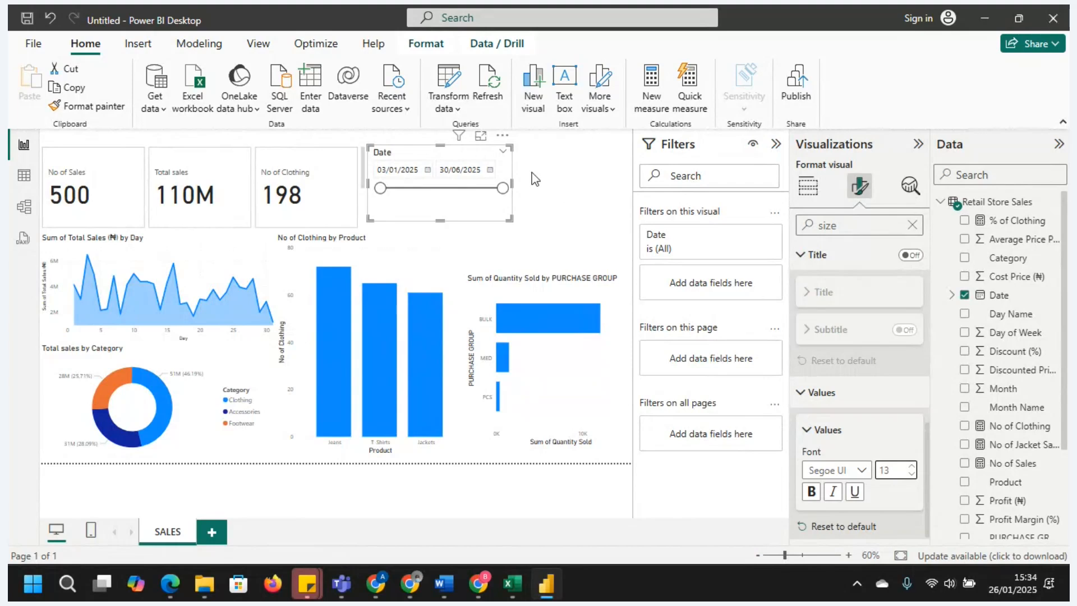
drag(510, 181, 532, 180)
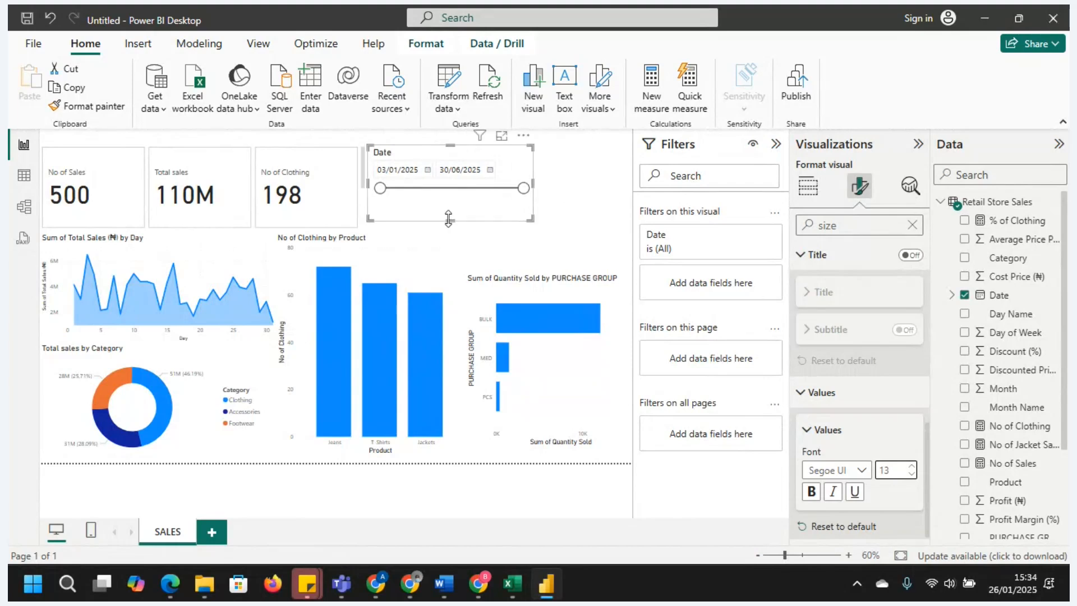
drag(448, 217, 449, 205)
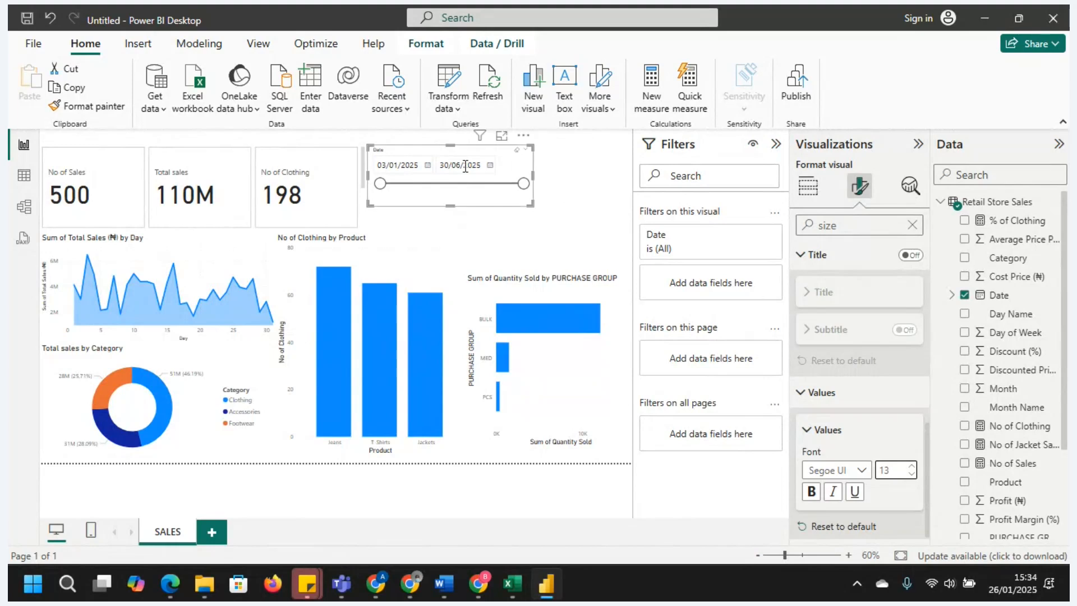
- Set the date slicer range to 03/01/2025–15/03/2025
drag(380, 183, 448, 195)
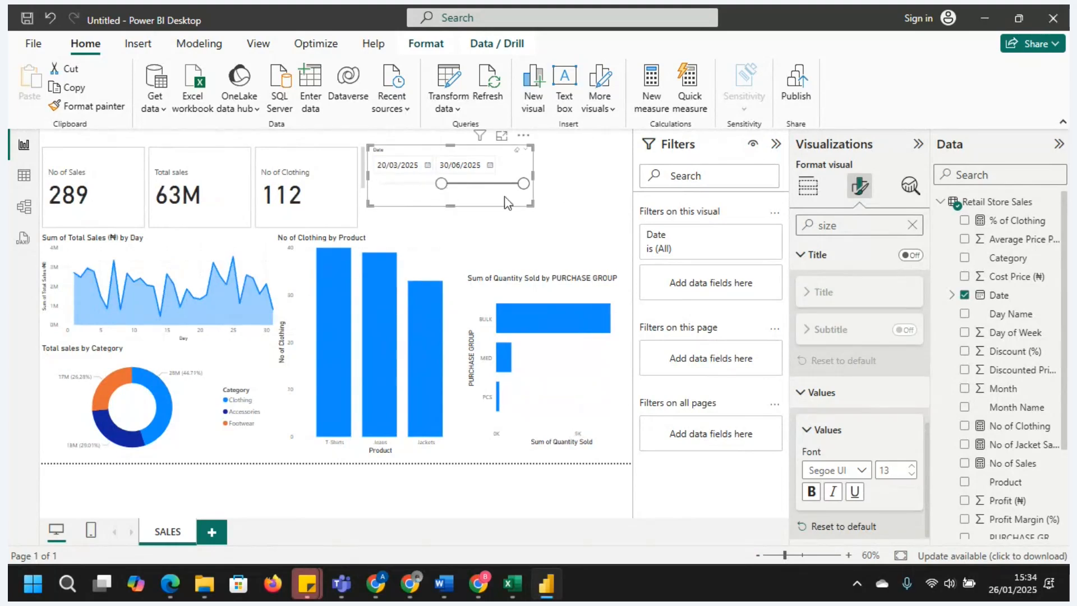
drag(524, 191, 392, 191)
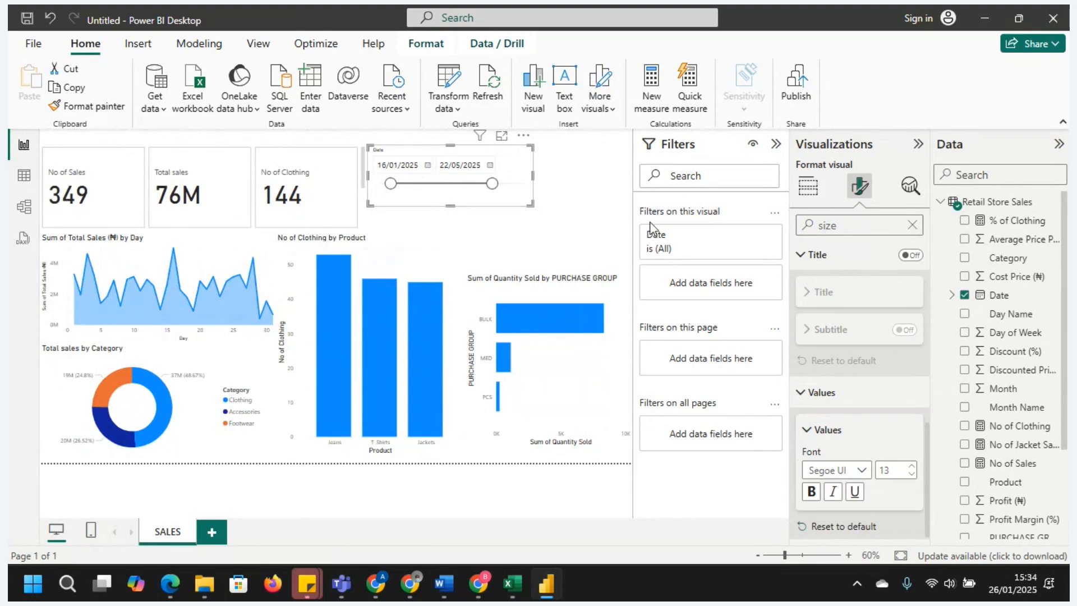
click(624, 227)
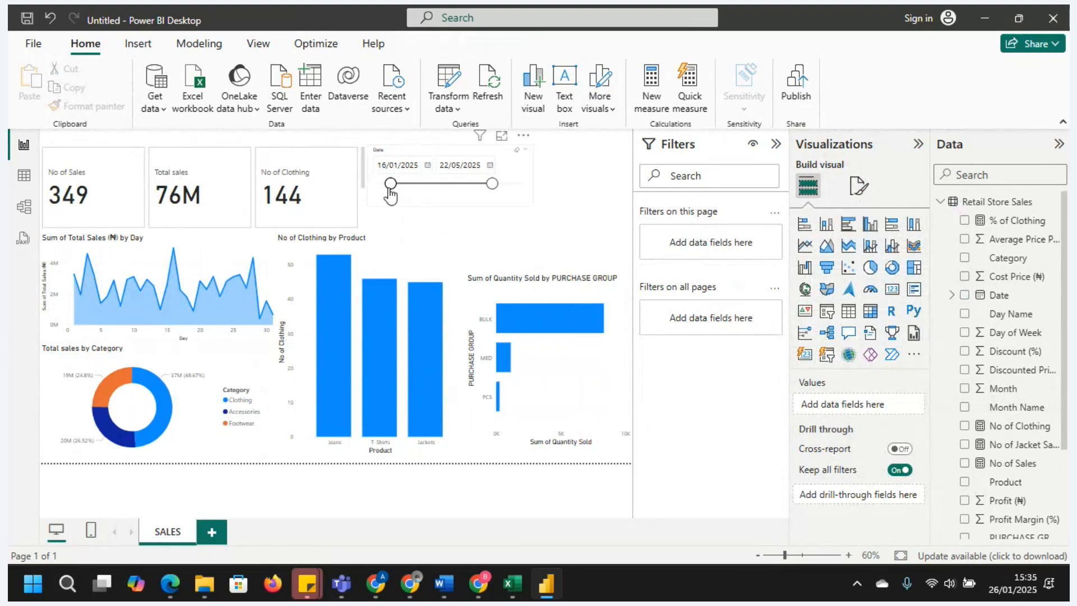
drag(390, 183, 379, 183)
drag(492, 183, 437, 185)
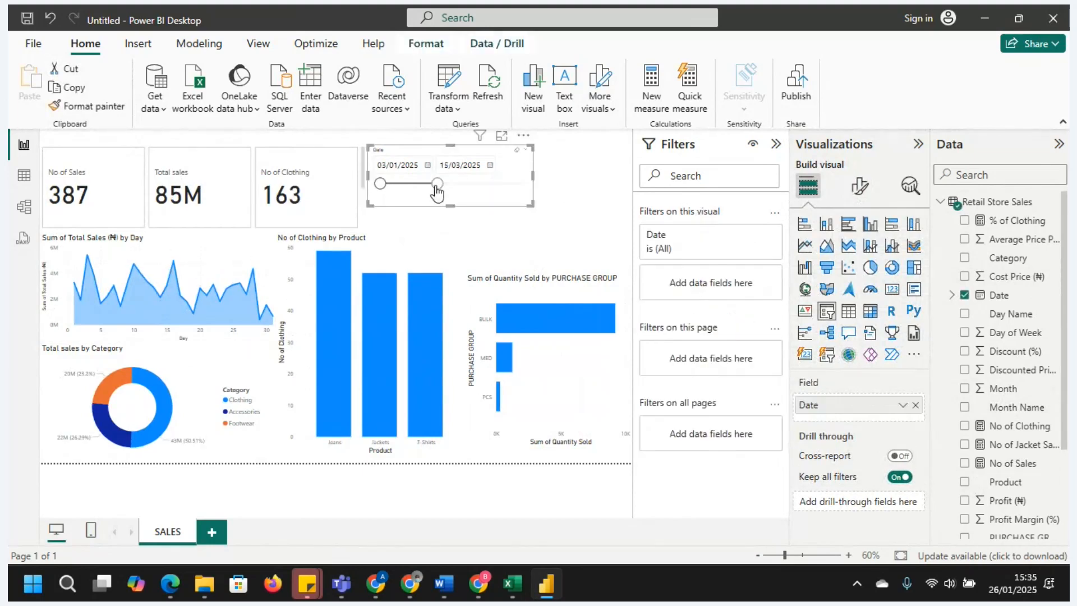
click(580, 205)
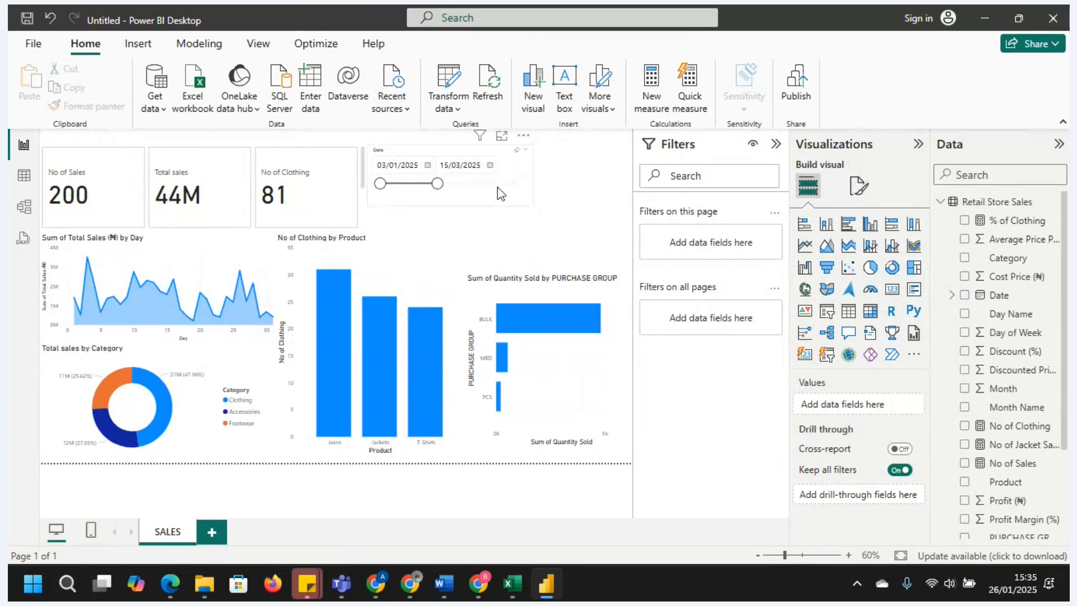
- Resize the date slicer wider and shorter so both dates sit on one line
click(530, 192)
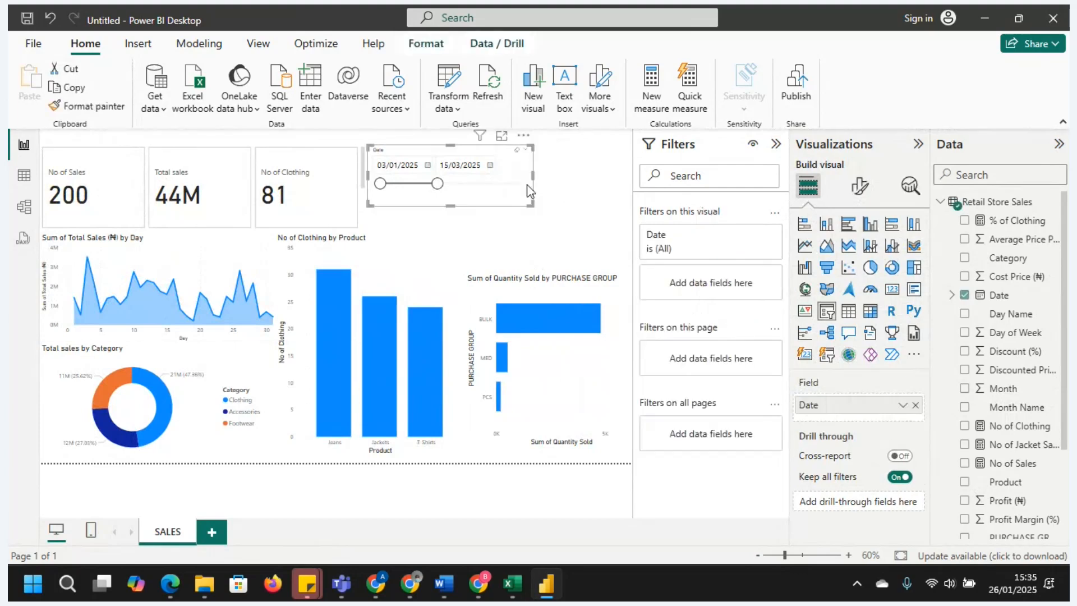
drag(530, 191, 436, 173)
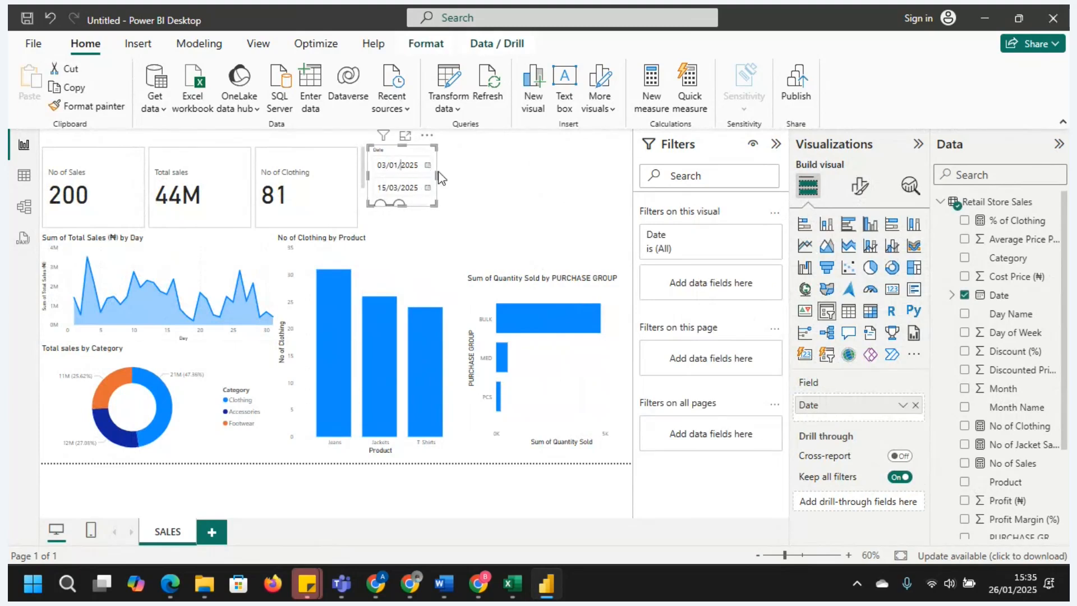
drag(437, 176, 573, 175)
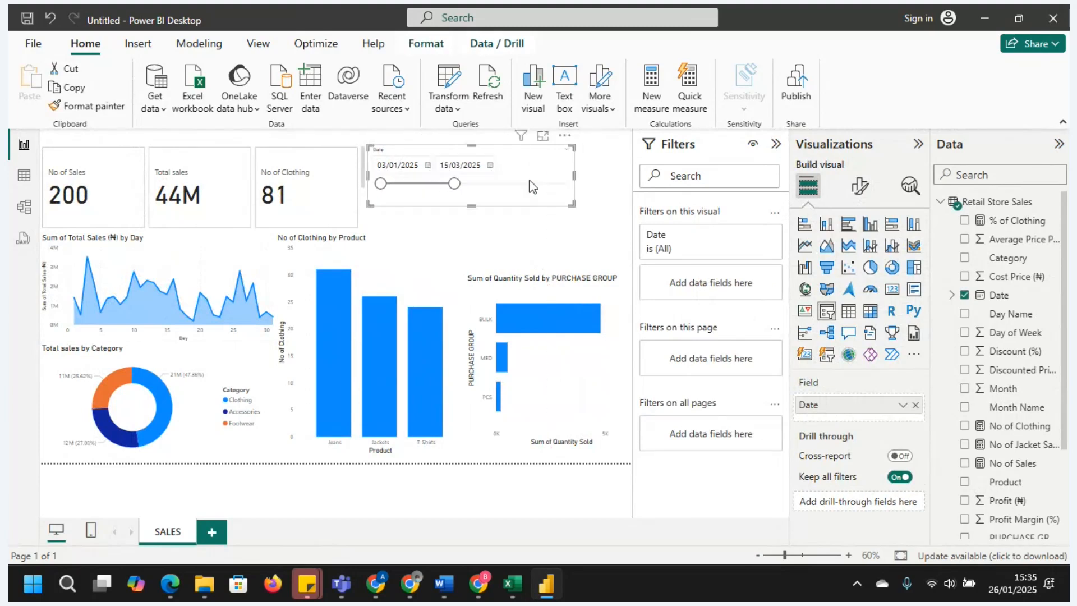
drag(470, 206, 466, 191)
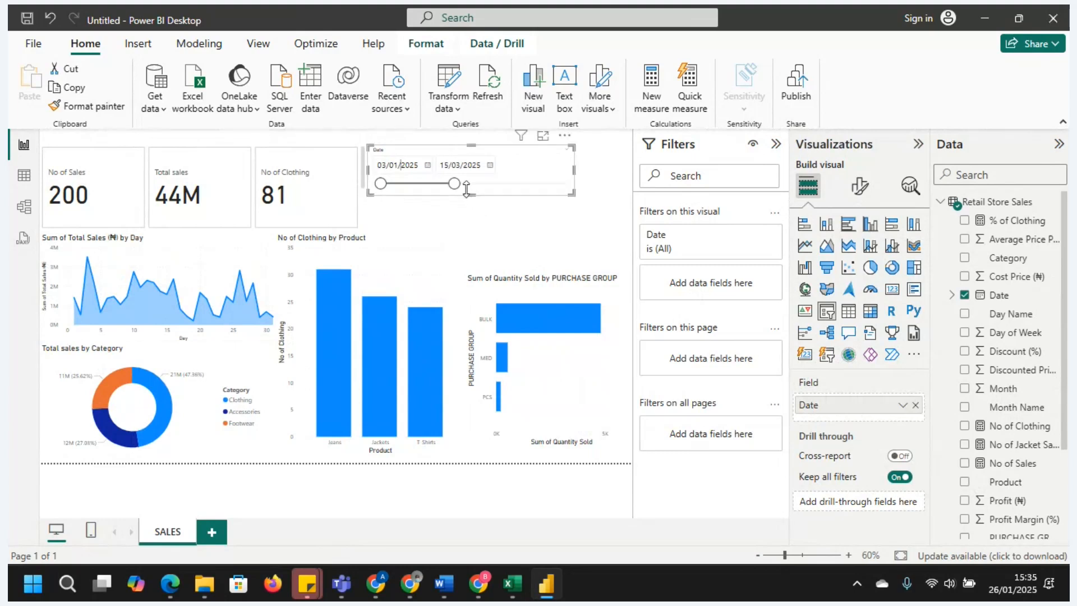
click(476, 231)
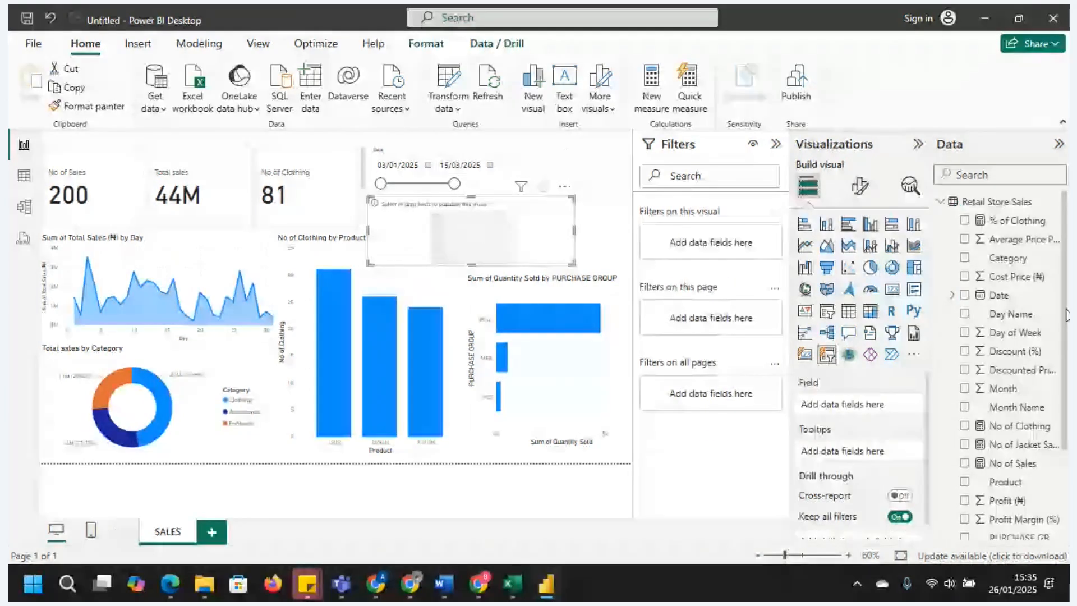
- Put the Month Name field into the new slicer below the Date slicer and widen it
scroll(1067, 315, down, 3)
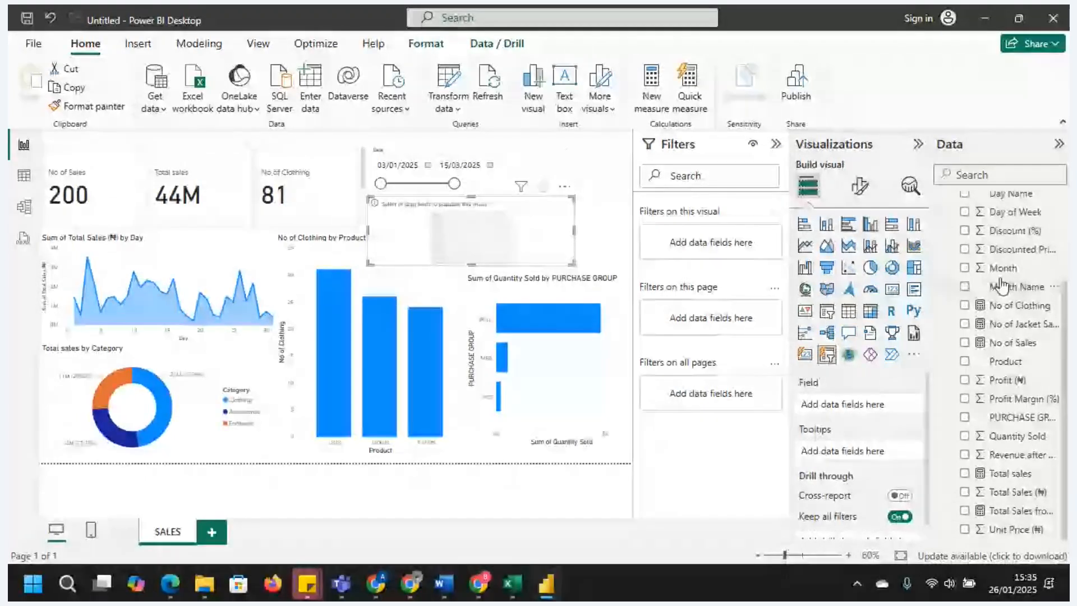
drag(1002, 285, 918, 281)
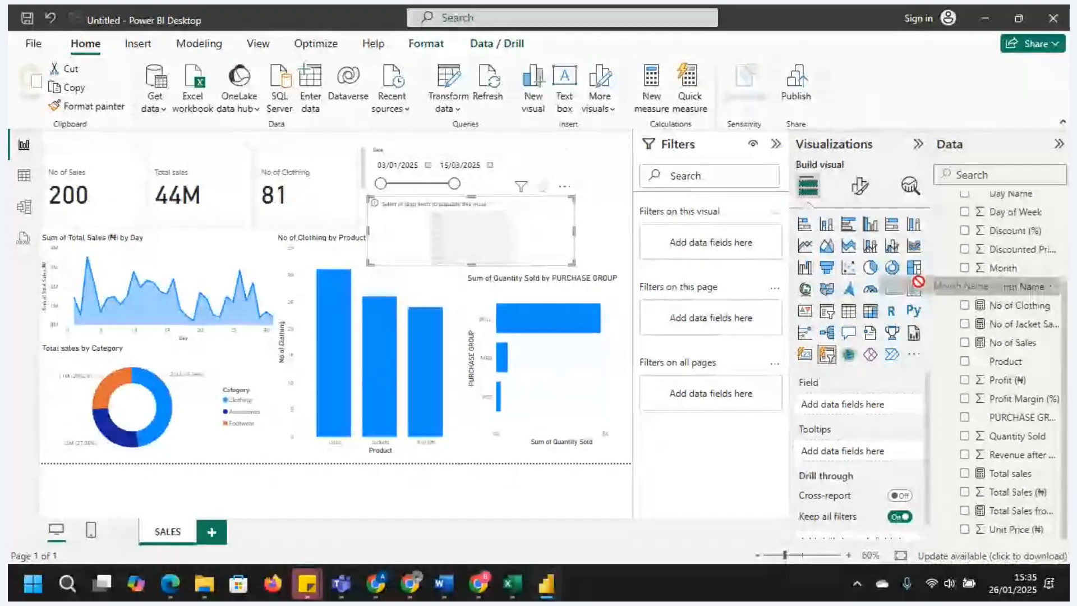
drag(918, 281, 488, 233)
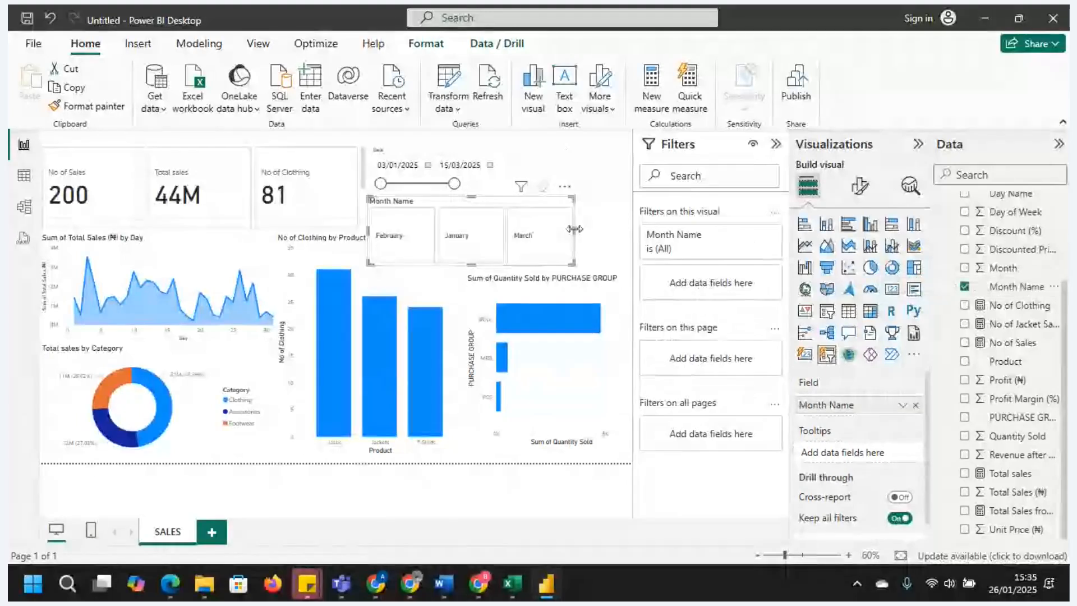
drag(574, 229, 596, 228)
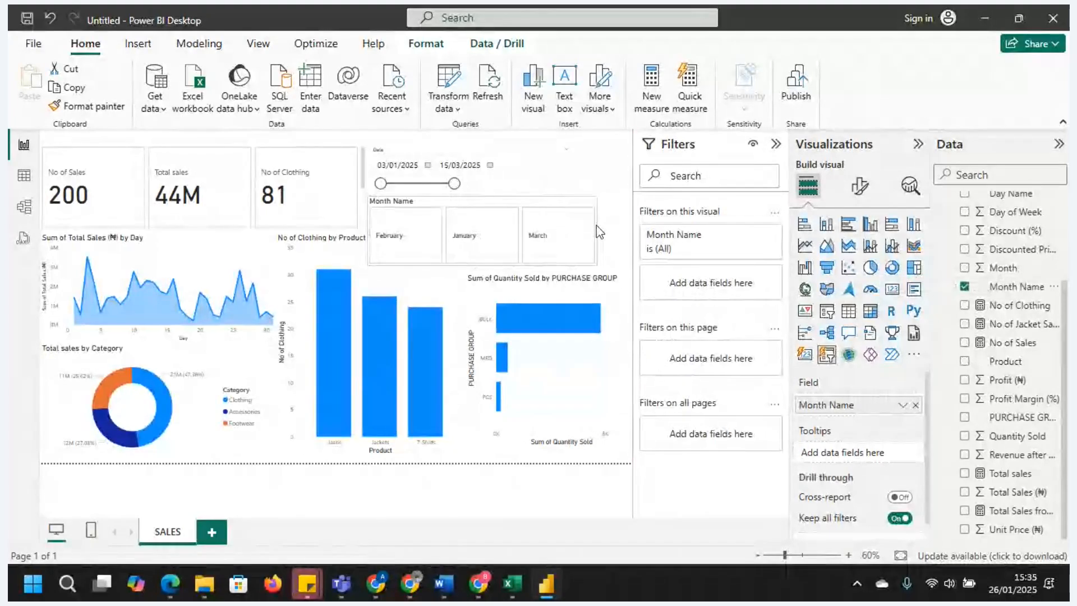
- Adjust the month slicer's selection settings and give its tiles a rounded rectangle shape
click(858, 187)
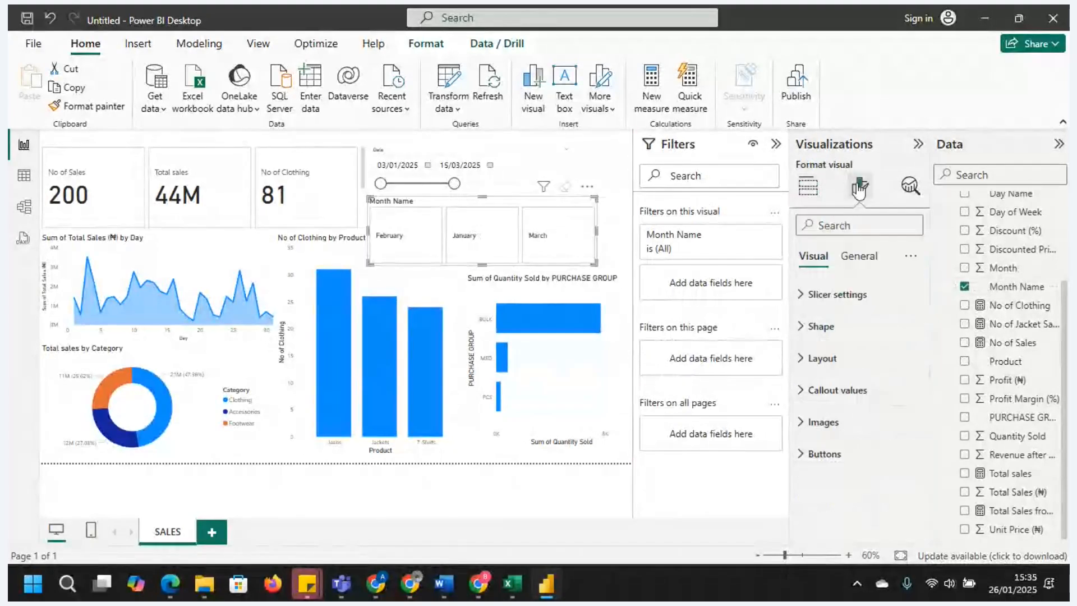
click(834, 296)
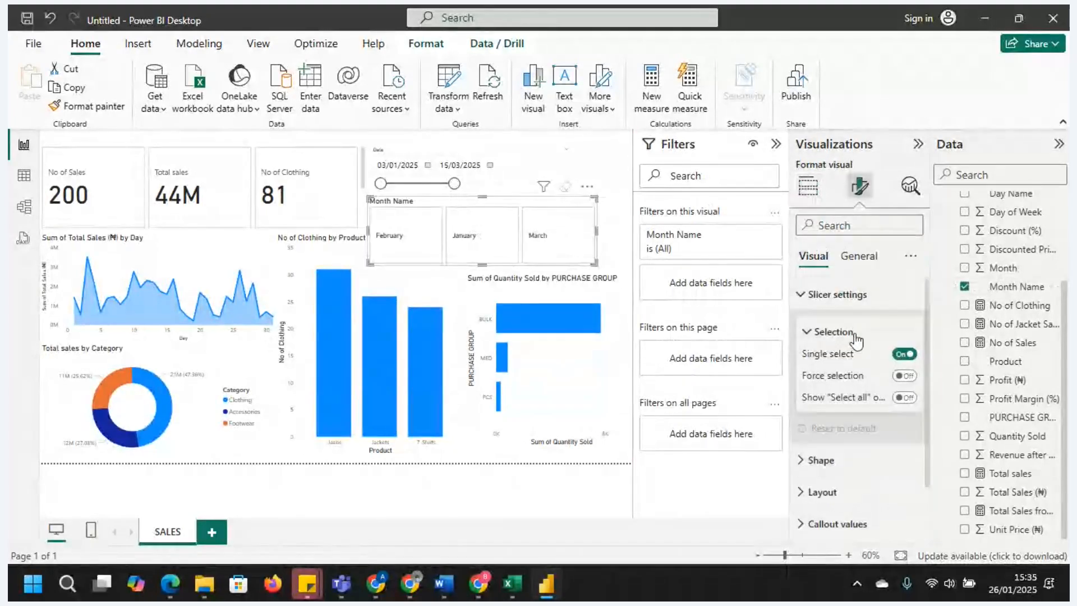
click(806, 336)
click(806, 337)
click(823, 461)
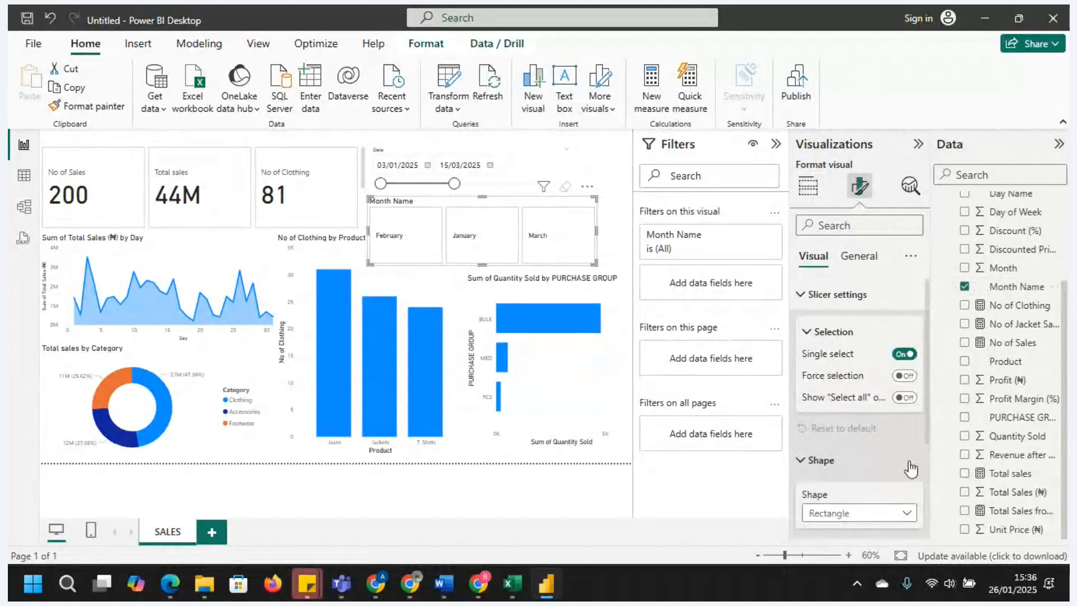
click(906, 515)
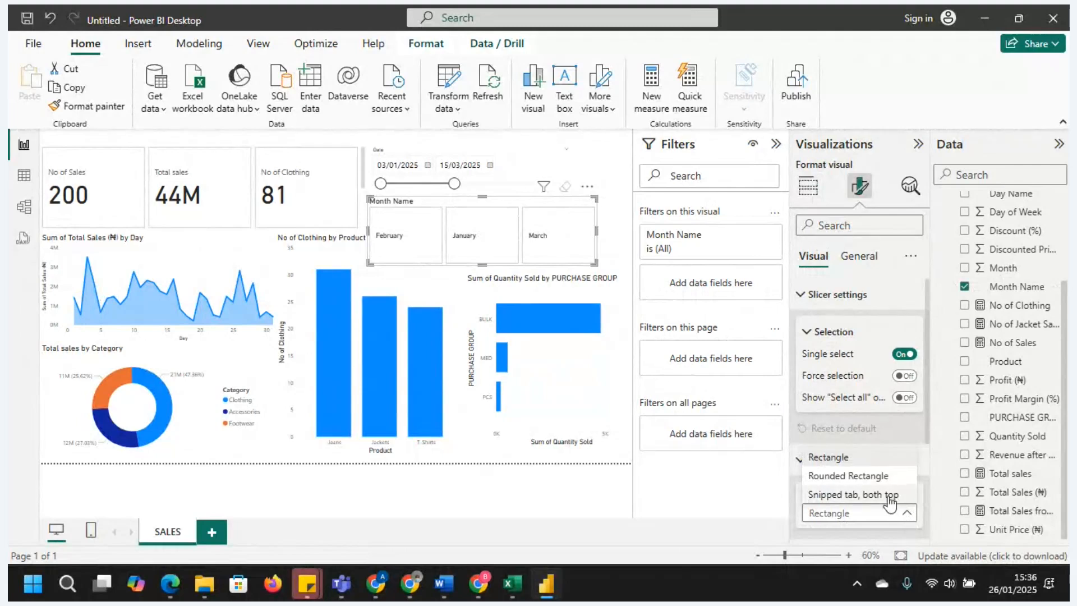
click(867, 478)
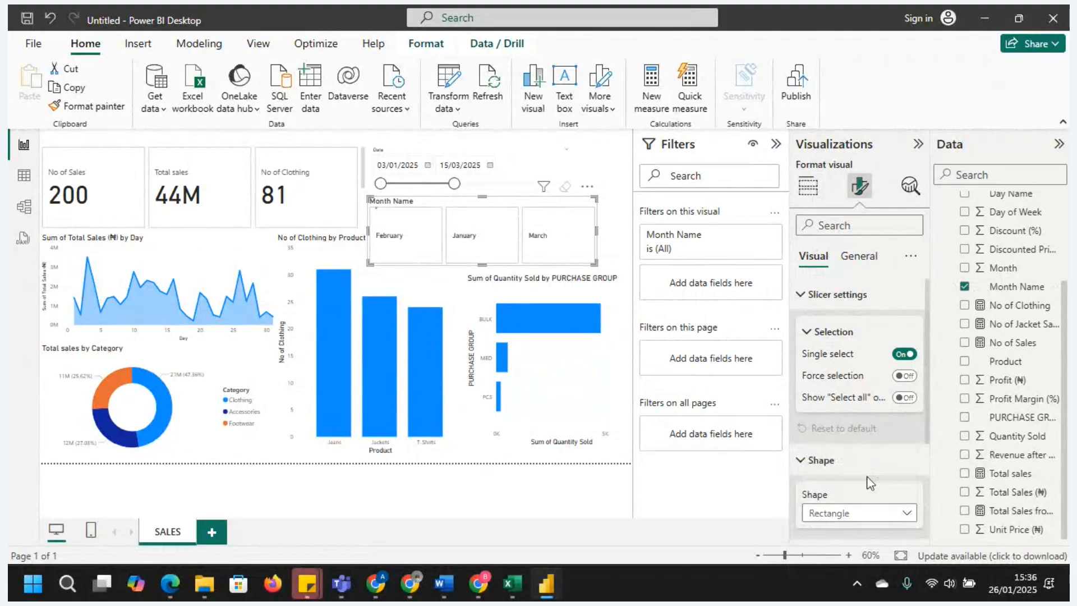
- Cycle through the January, March and February tiles, ending filtered to March (43 sales, 9M)
click(469, 252)
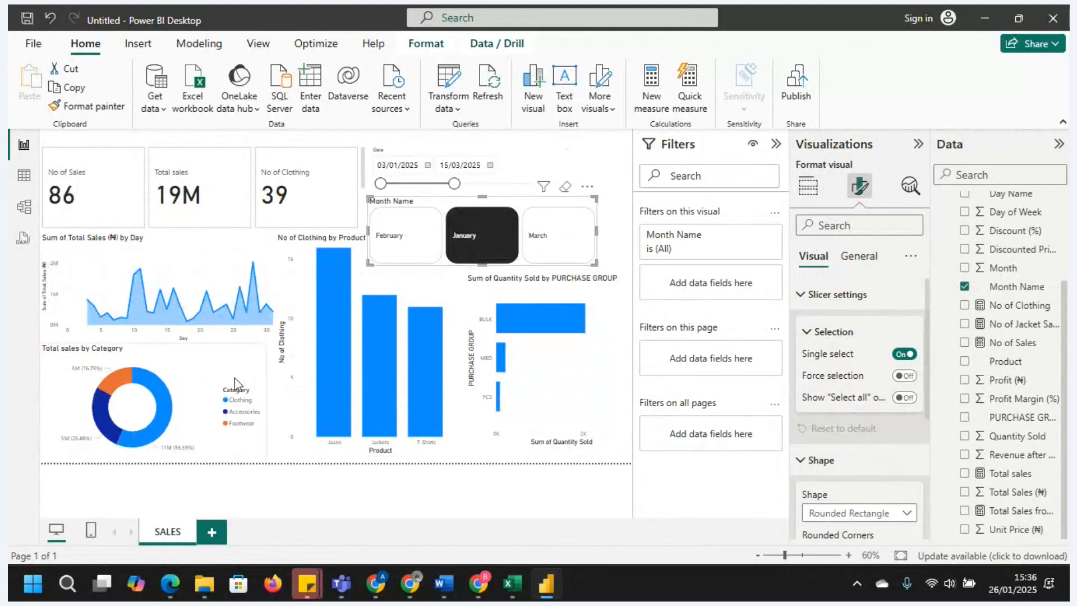
click(556, 254)
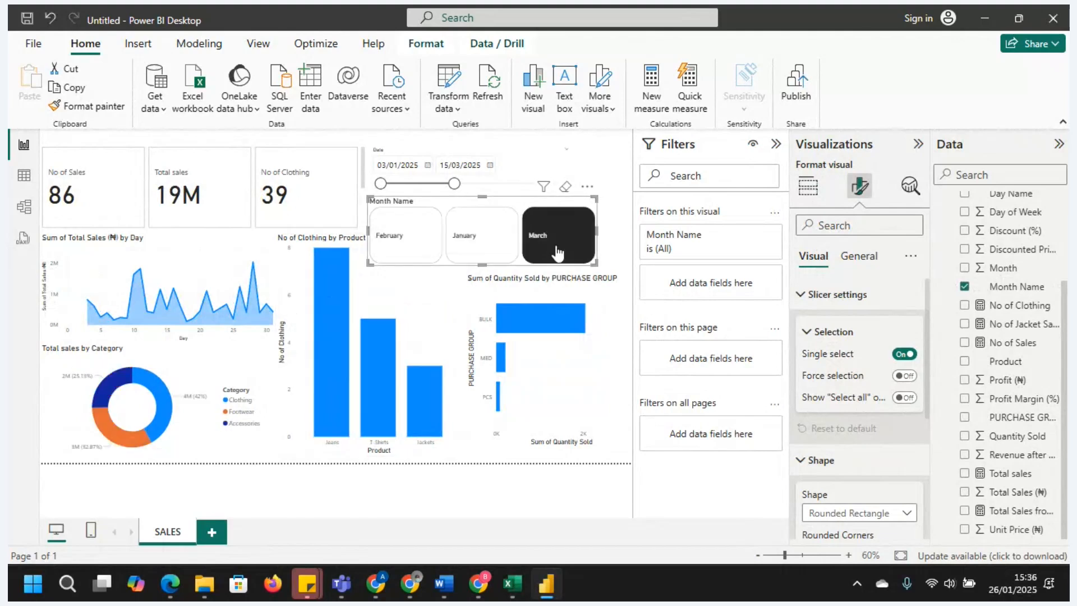
click(409, 238)
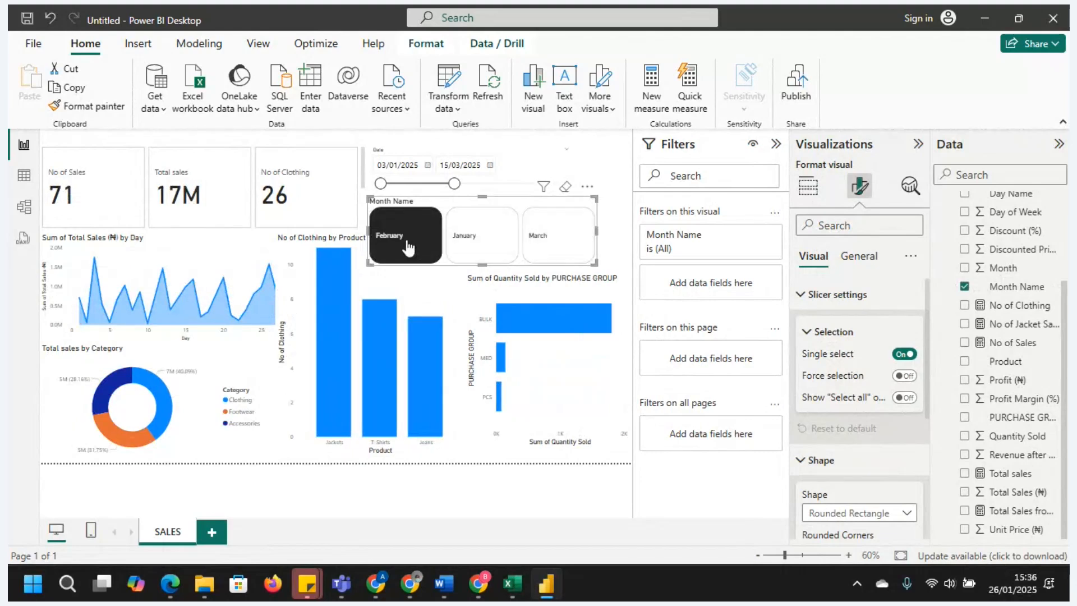
click(465, 235)
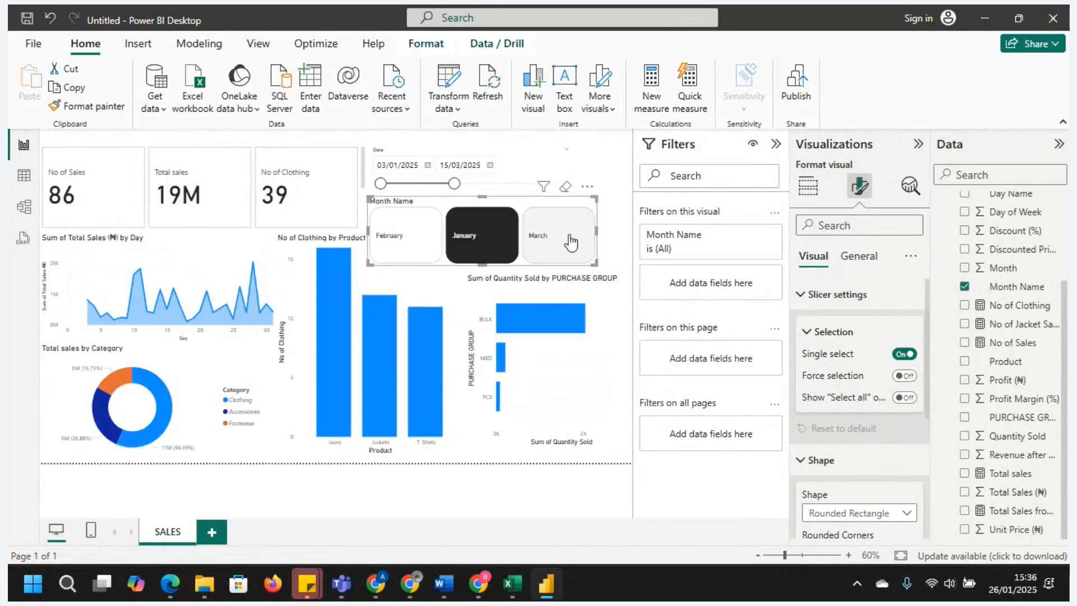
click(570, 242)
click(409, 238)
click(465, 235)
click(548, 242)
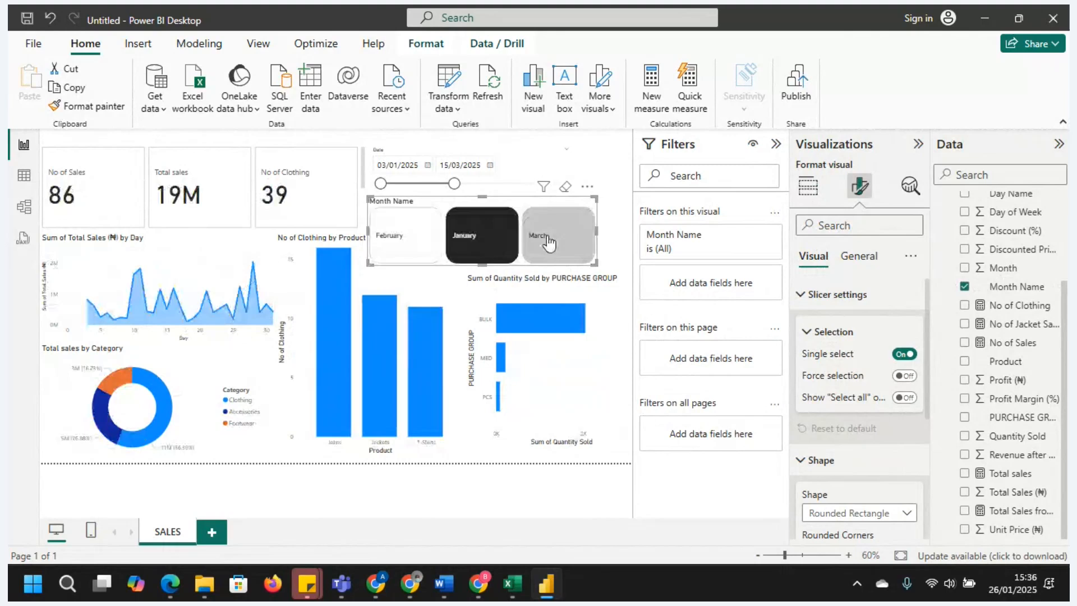
click(414, 244)
click(492, 243)
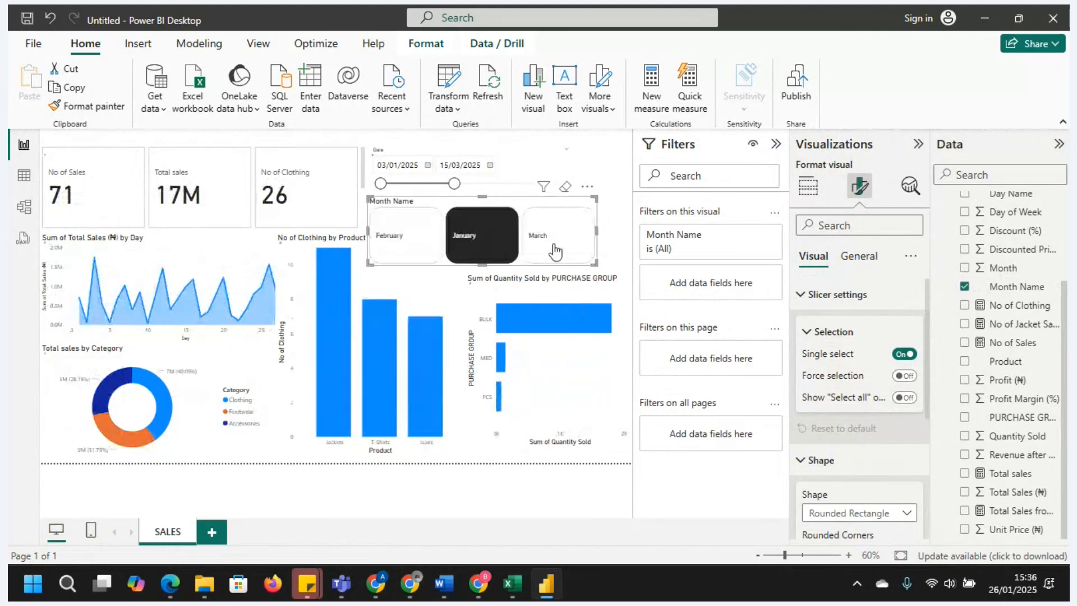
click(555, 249)
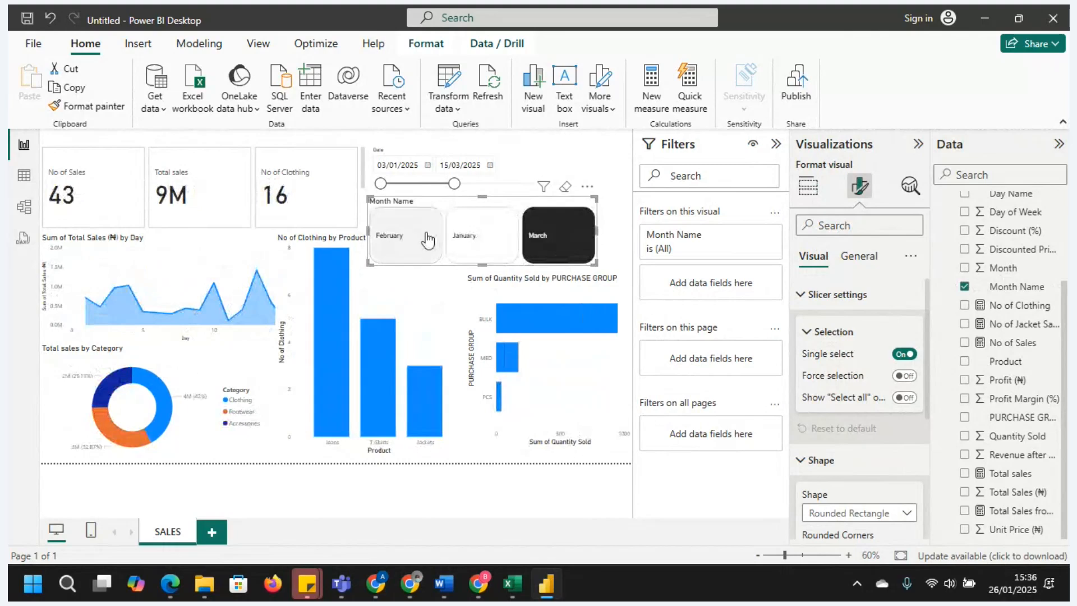
- In Table view, sort the Month Name column by the Month column, then return to the report
click(24, 177)
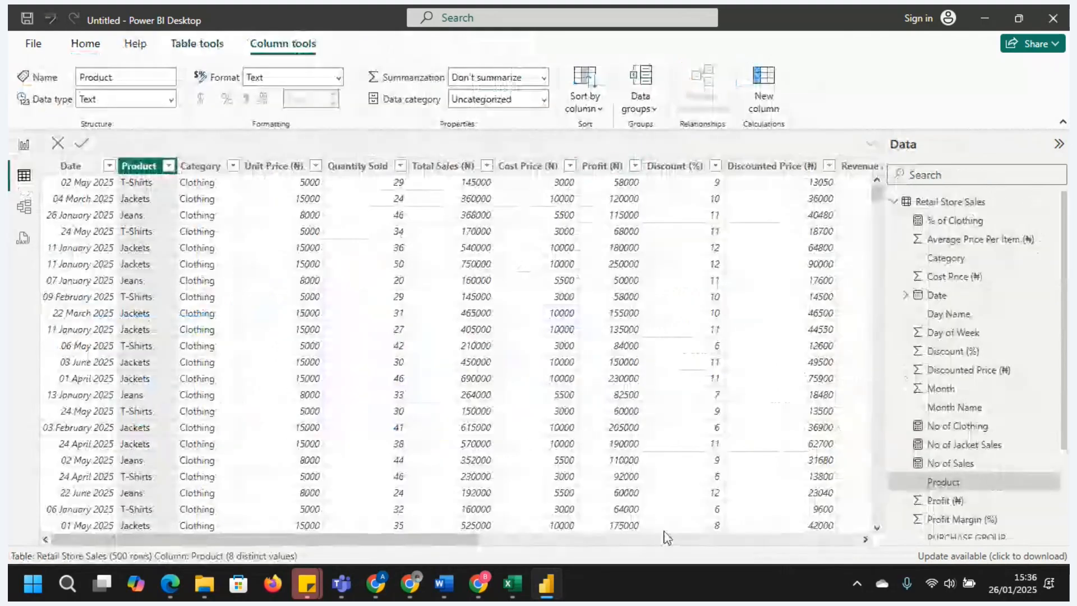
drag(470, 542, 864, 541)
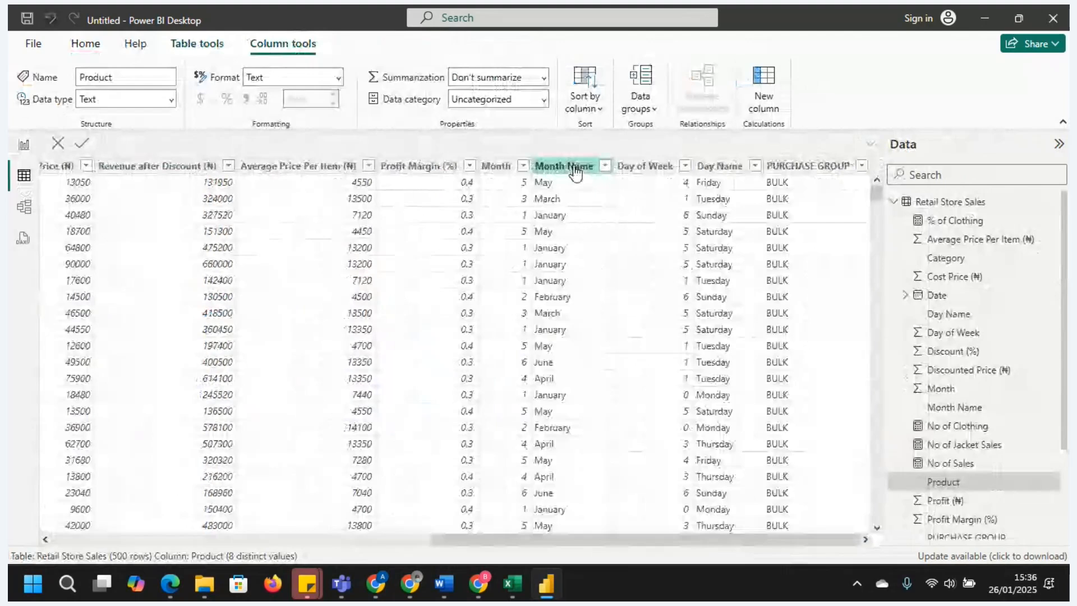
click(575, 171)
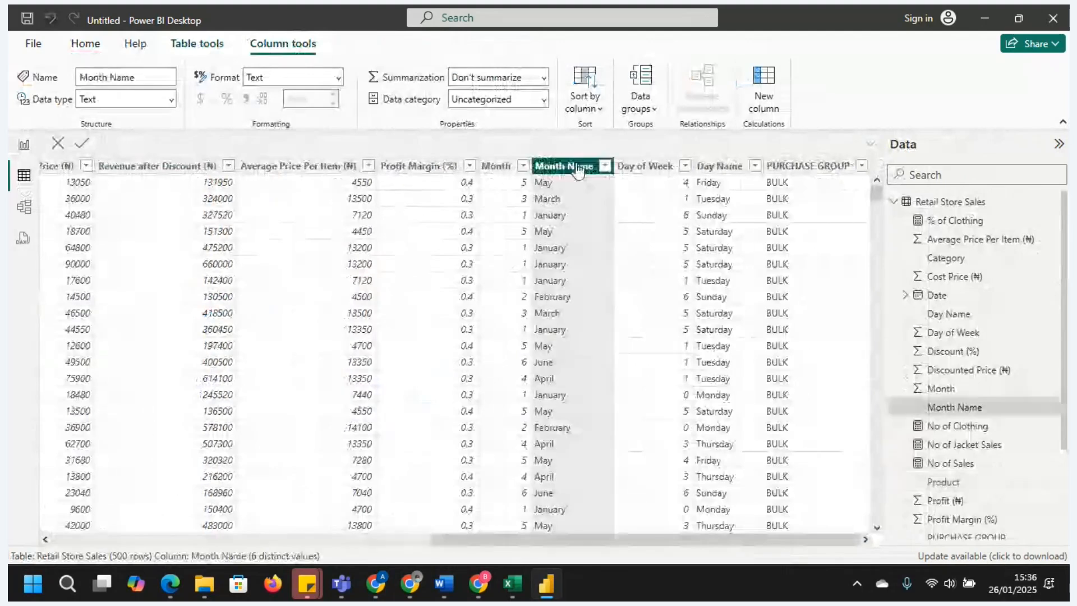
click(603, 84)
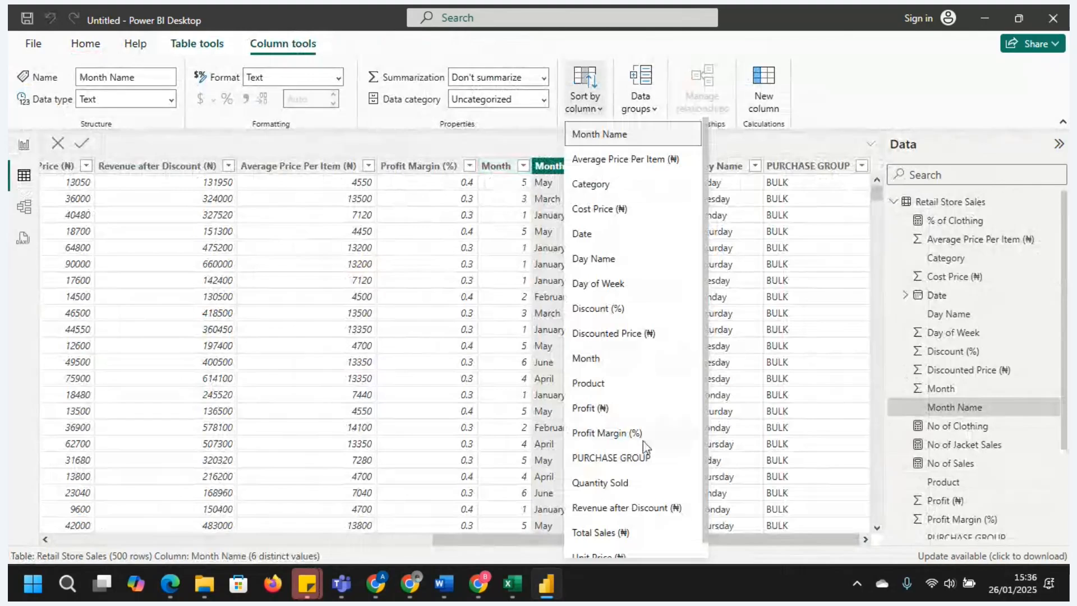
click(591, 366)
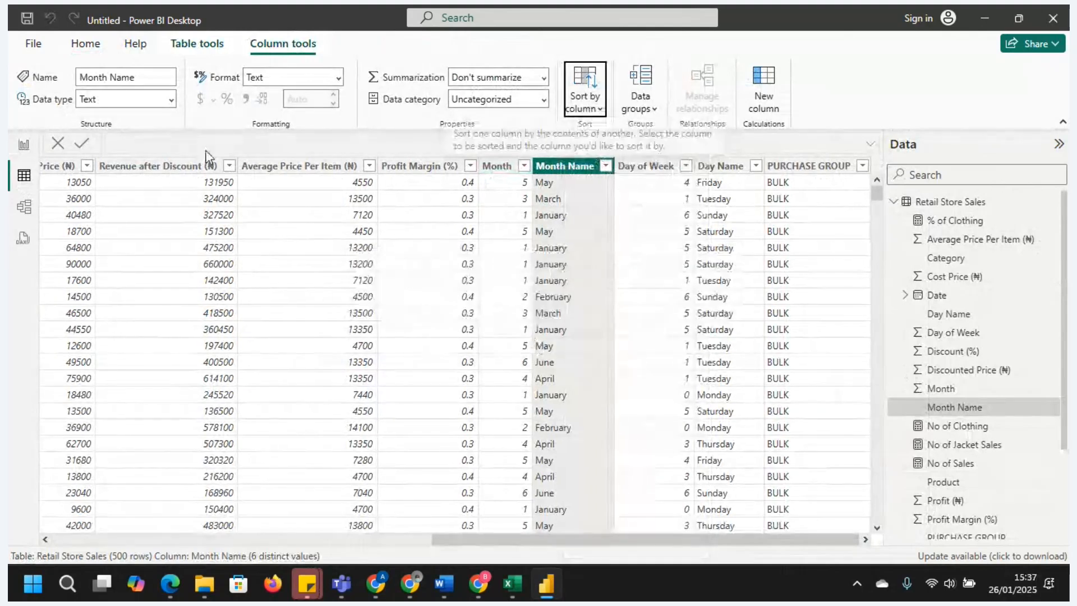
click(22, 148)
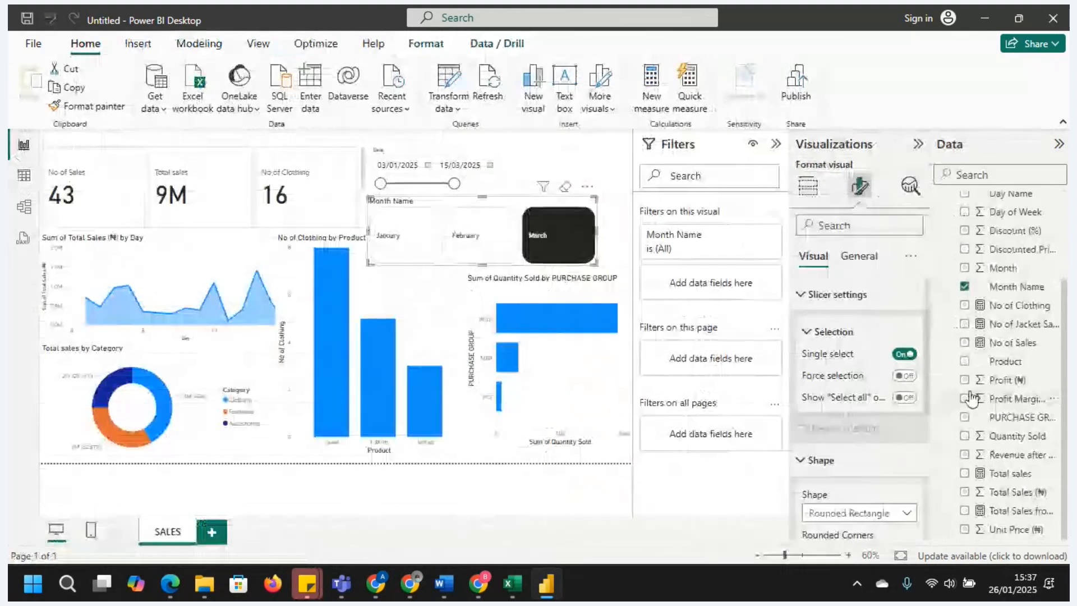
- Extend the date slider's end to 30/06/2025 so later months appear
click(478, 246)
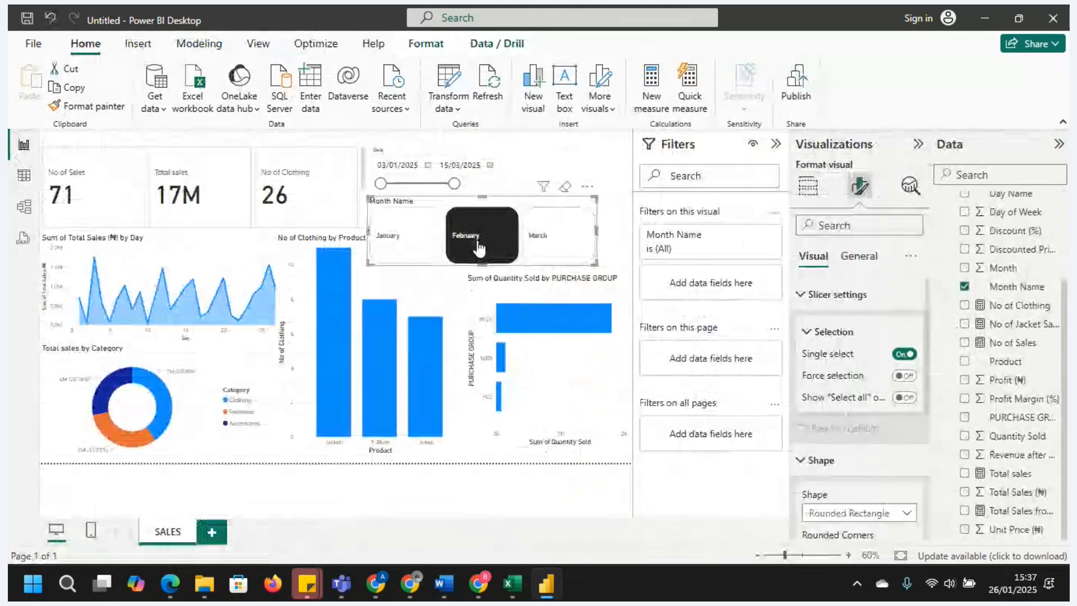
click(538, 236)
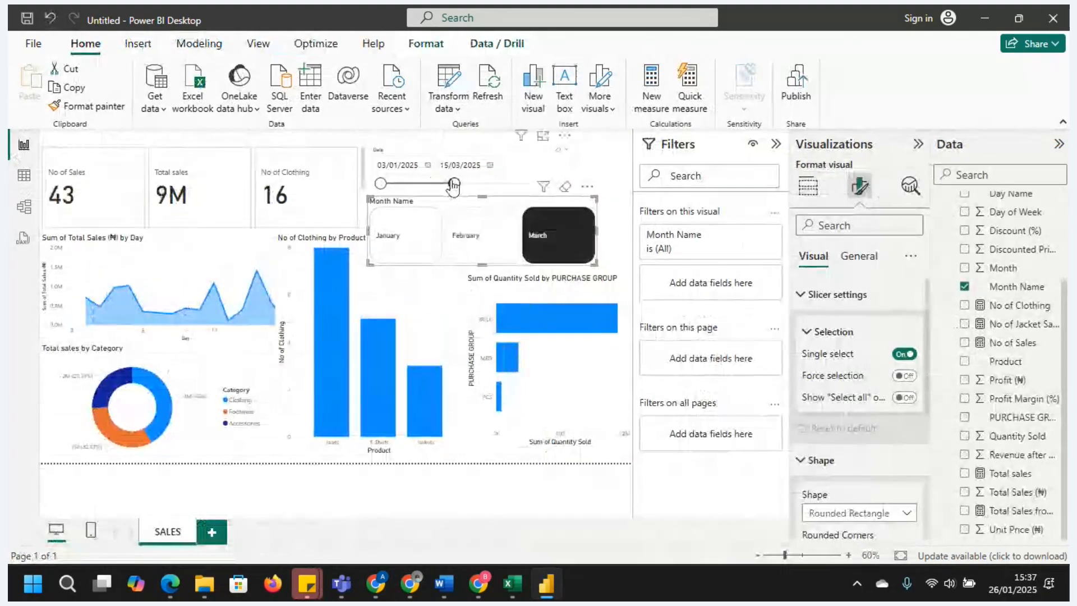
drag(453, 185, 533, 185)
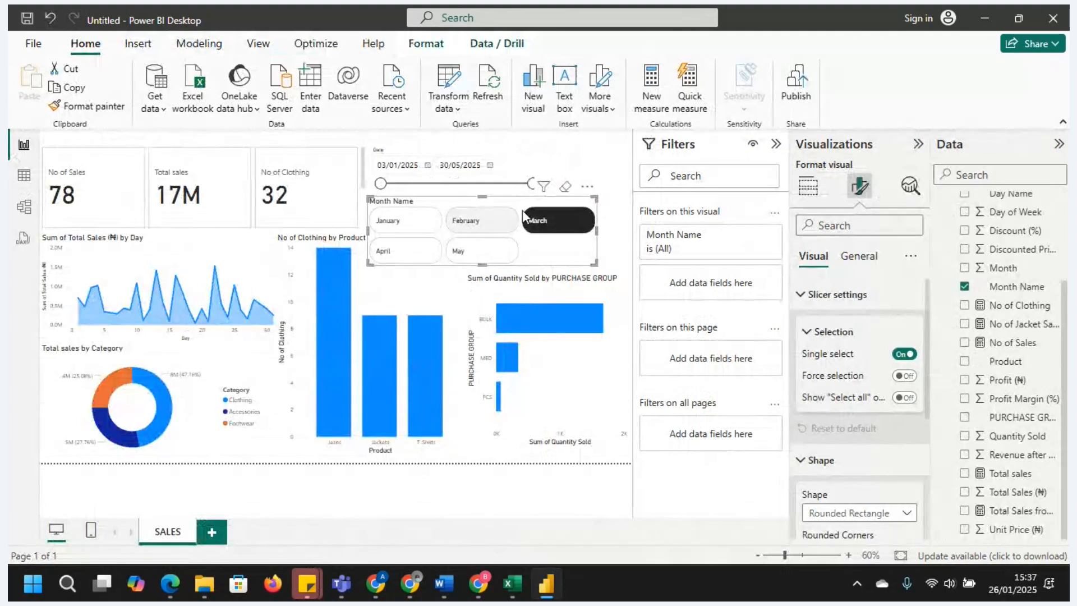
- Filter the report by each month in turn, January through May
click(403, 224)
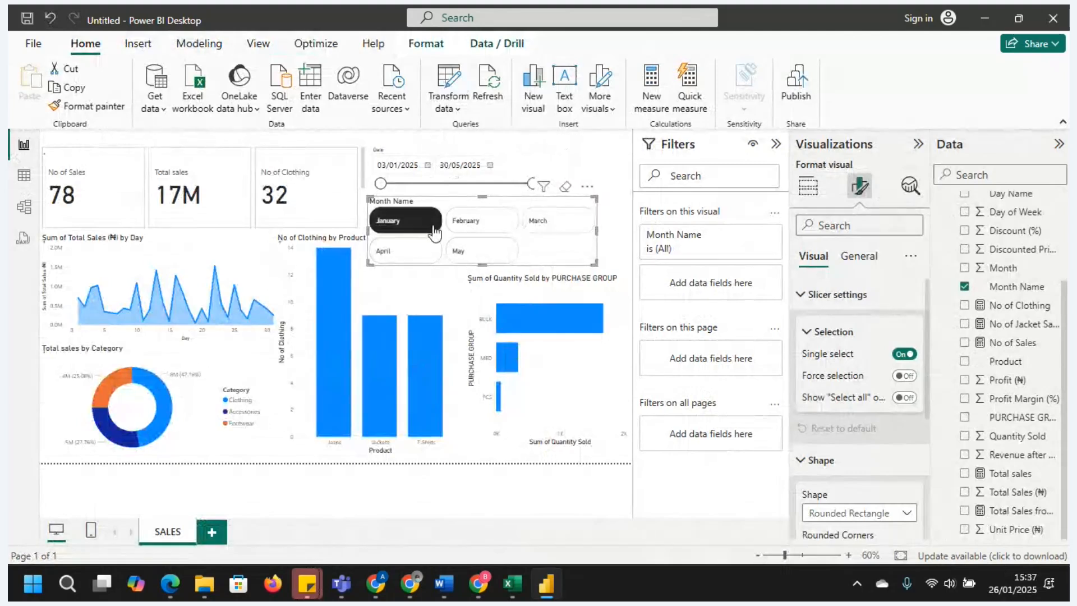
click(472, 224)
click(555, 220)
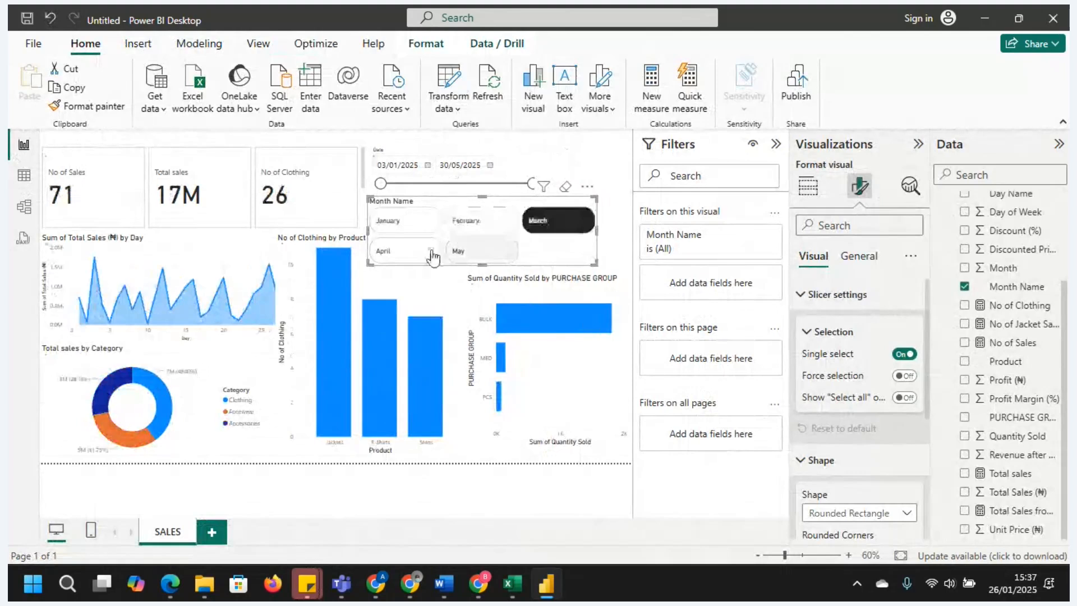
click(420, 255)
click(480, 251)
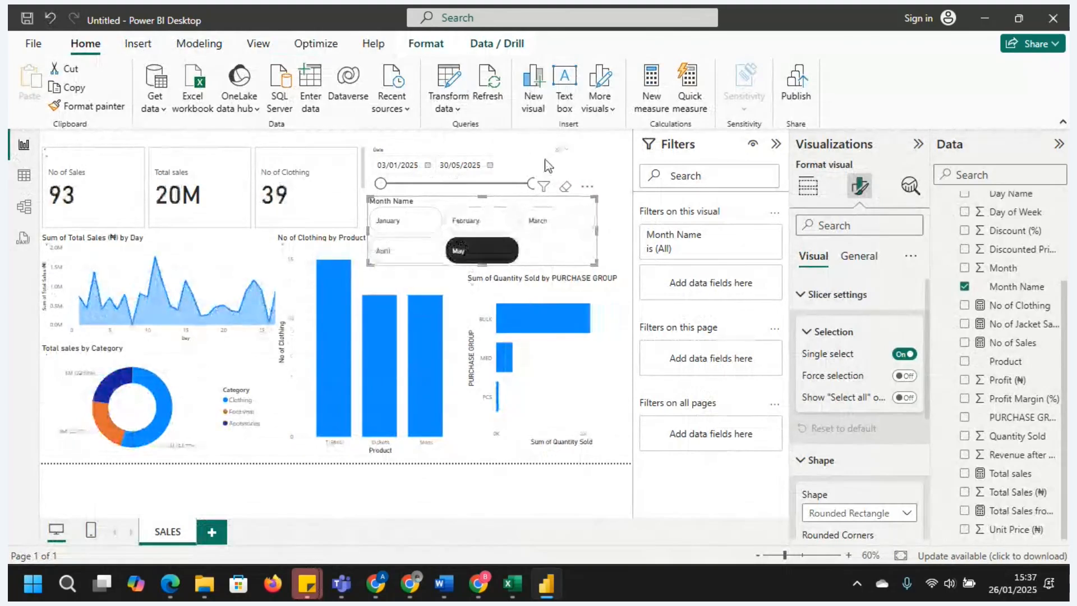
- Reposition the month slicer and try single-month filters, ending on March
drag(538, 186, 610, 171)
click(573, 183)
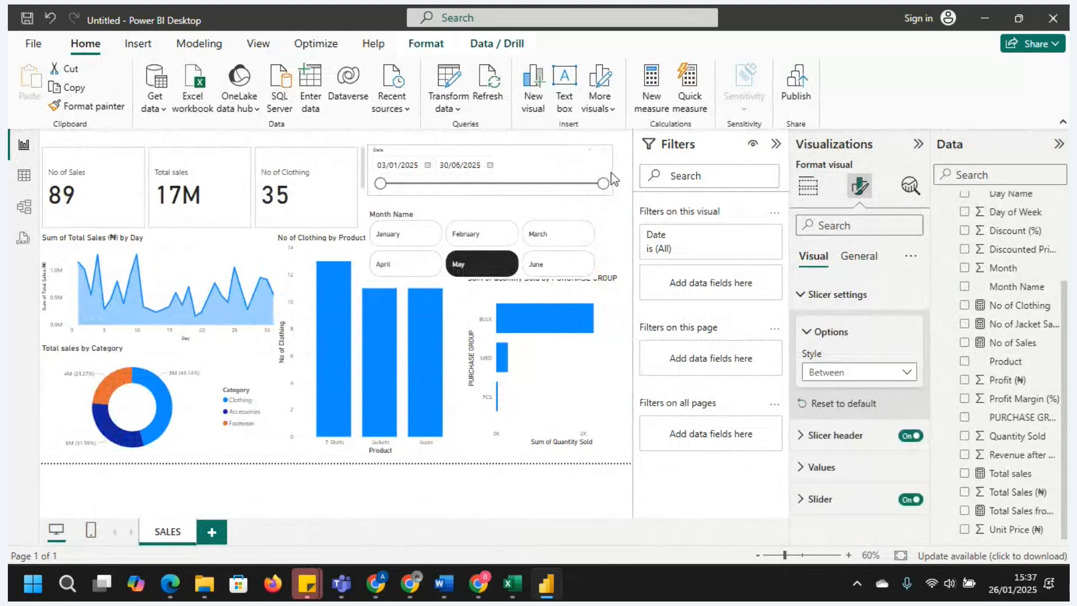
click(413, 240)
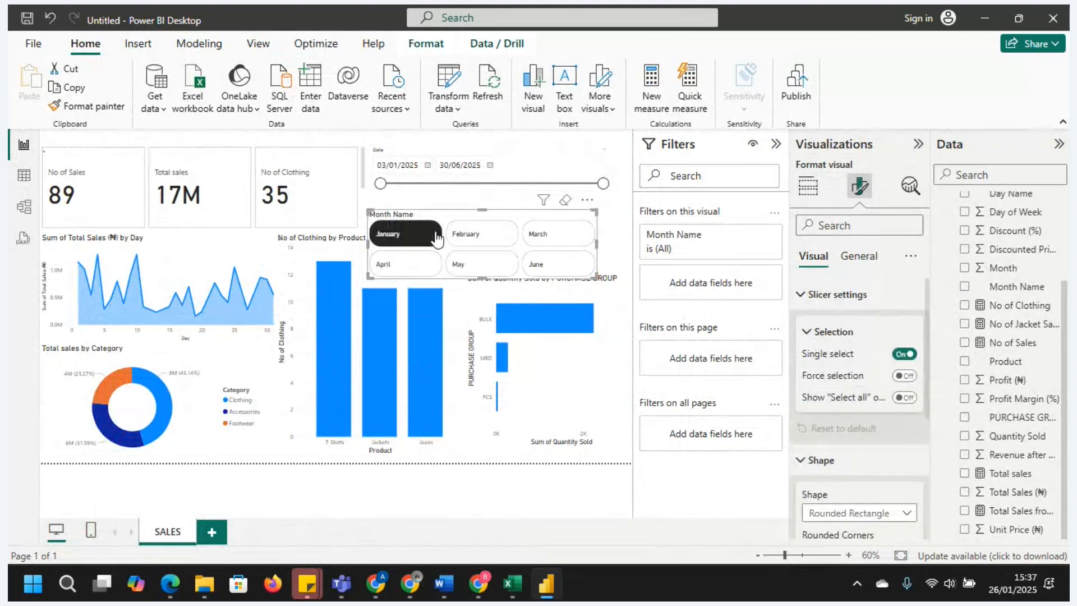
click(565, 200)
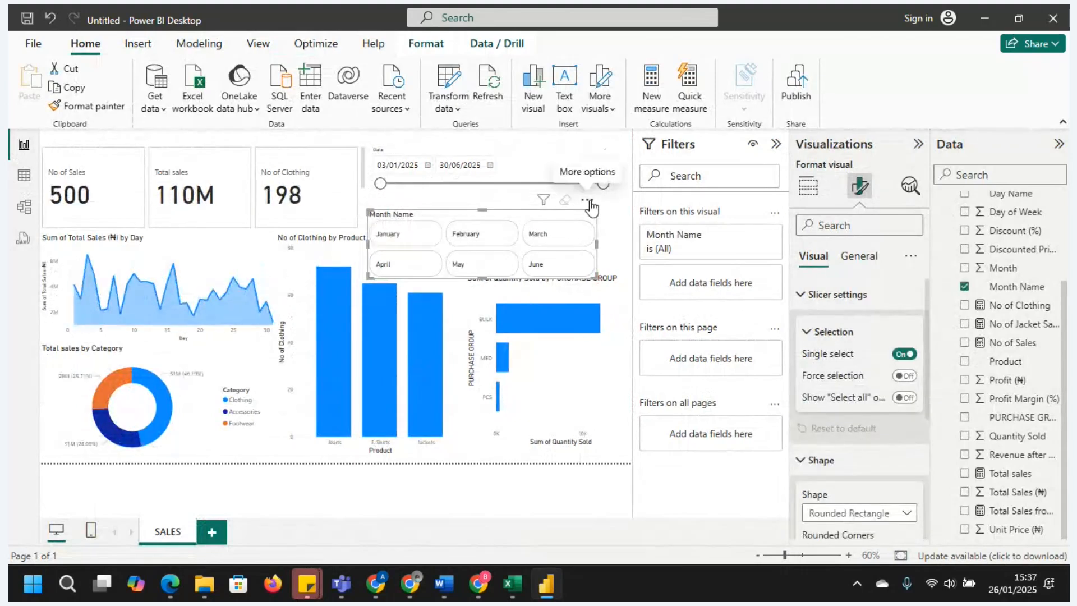
click(473, 205)
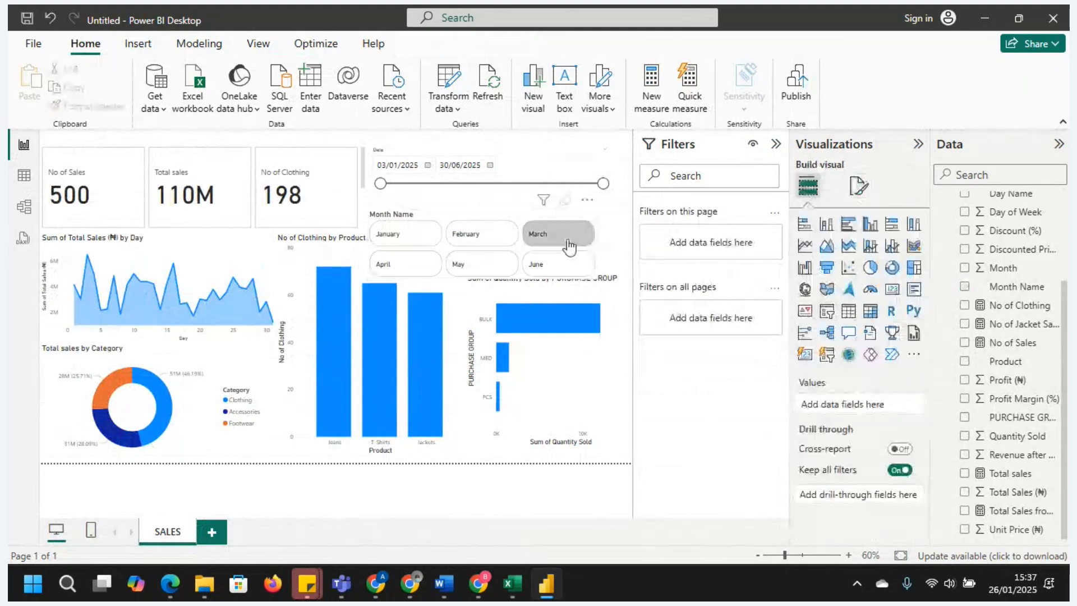
click(528, 229)
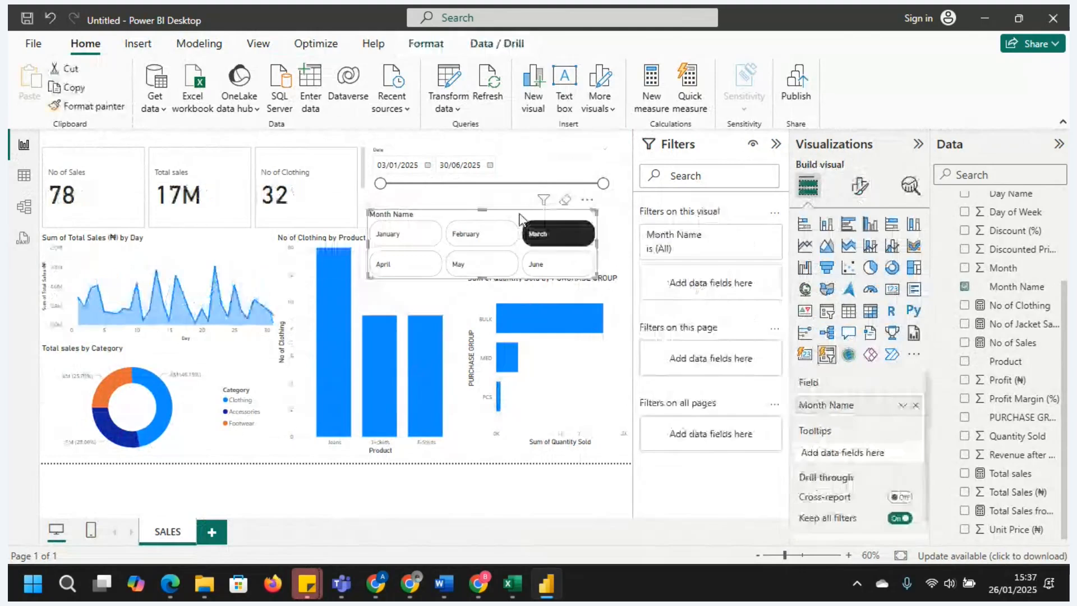
- Turn off Single select for the month slicer and add February and January to March
click(859, 185)
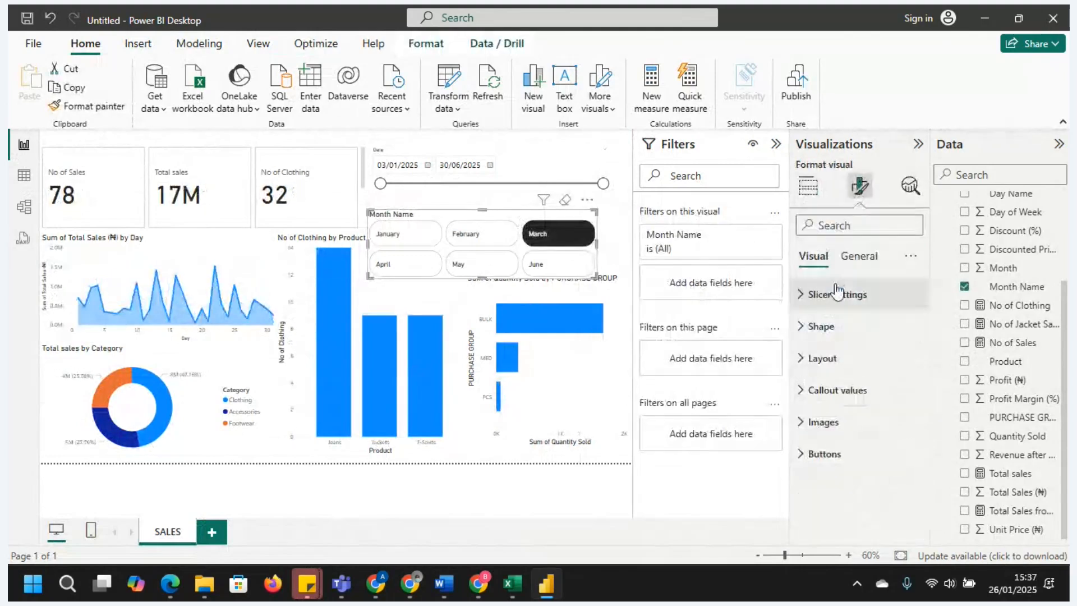
click(803, 297)
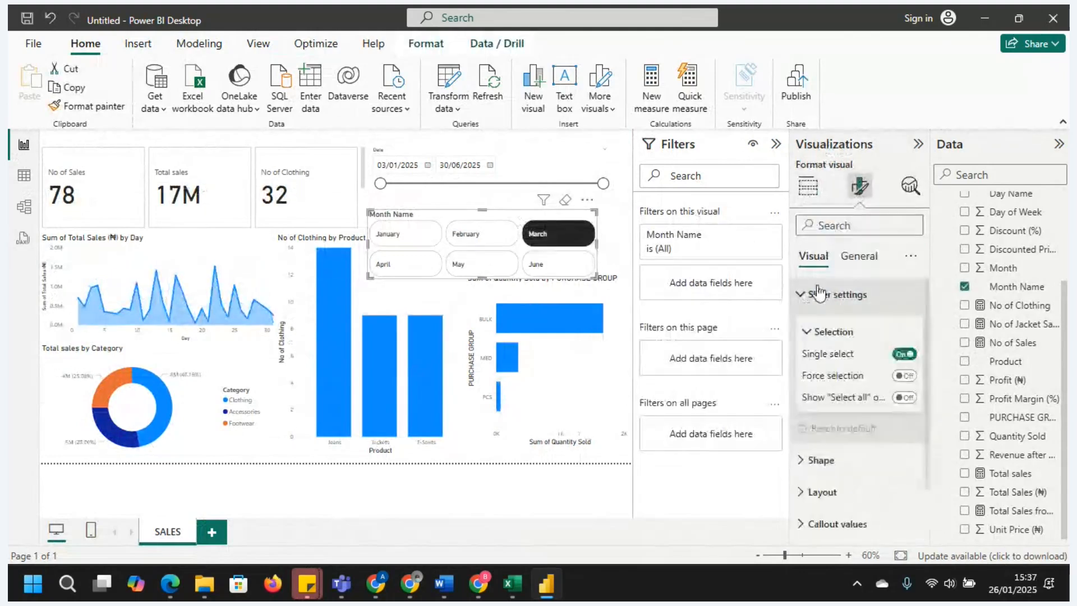
click(904, 354)
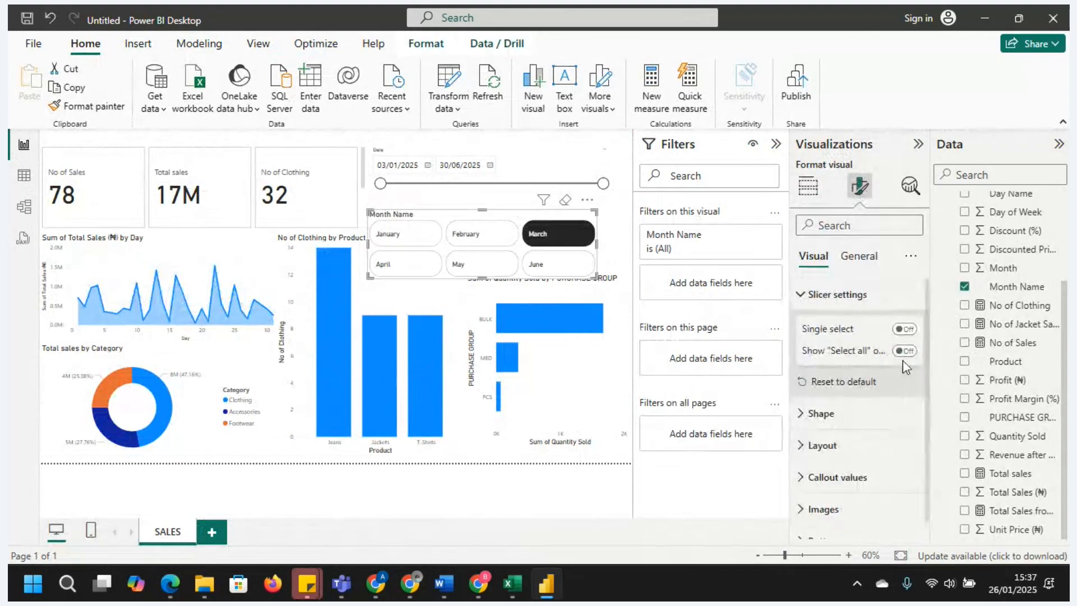
click(479, 233)
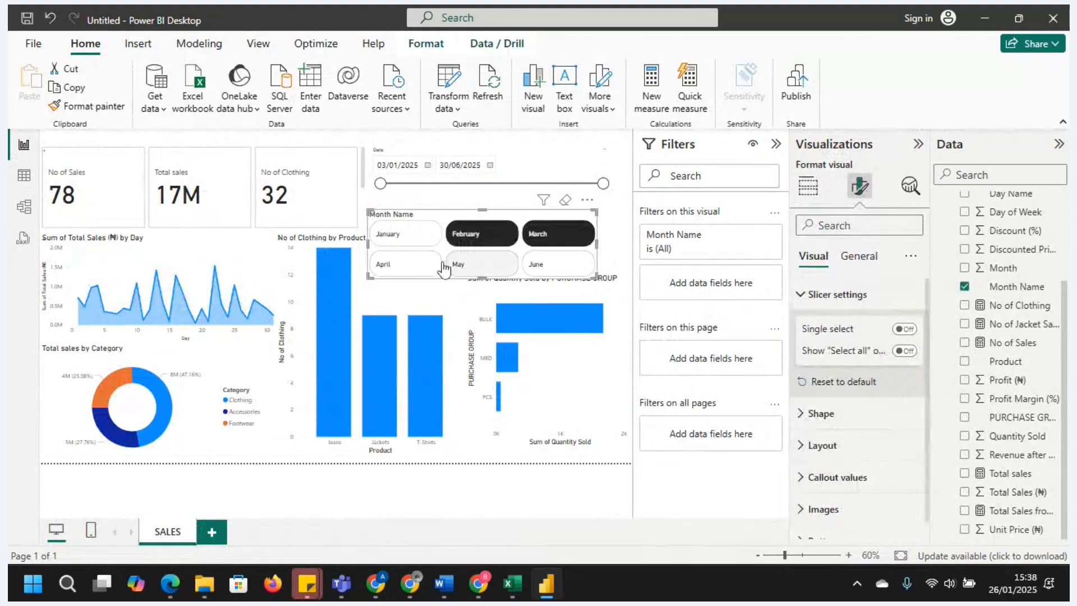
click(414, 240)
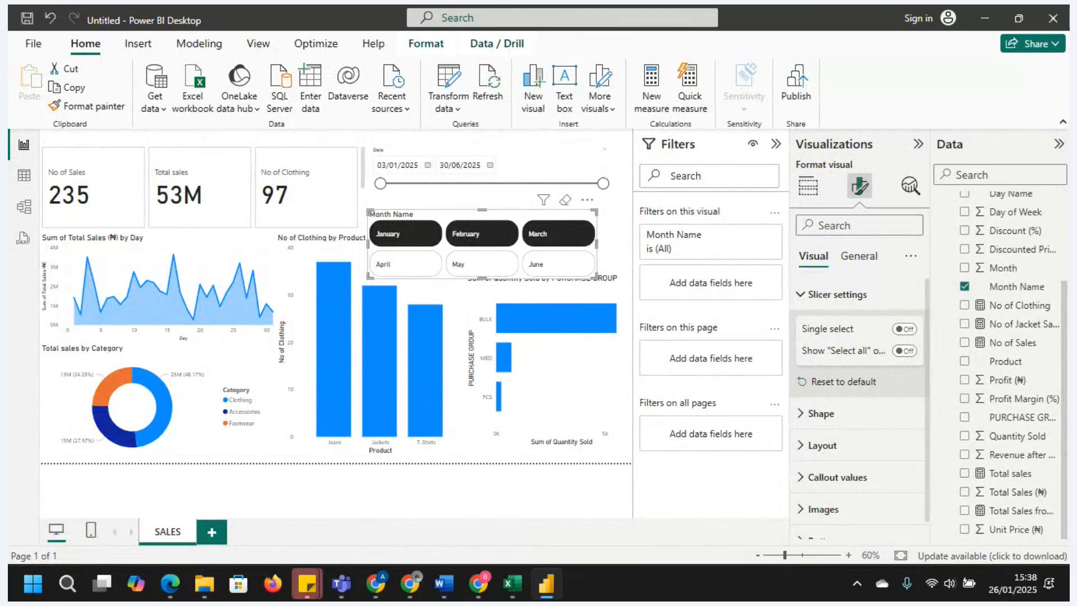
key(alt+Tab)
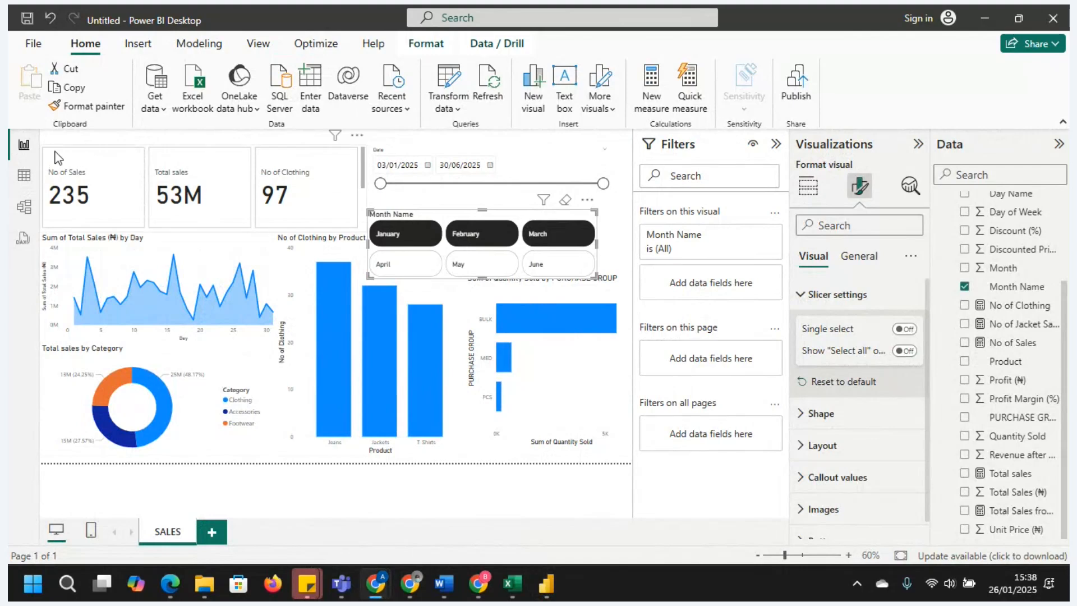
click(261, 50)
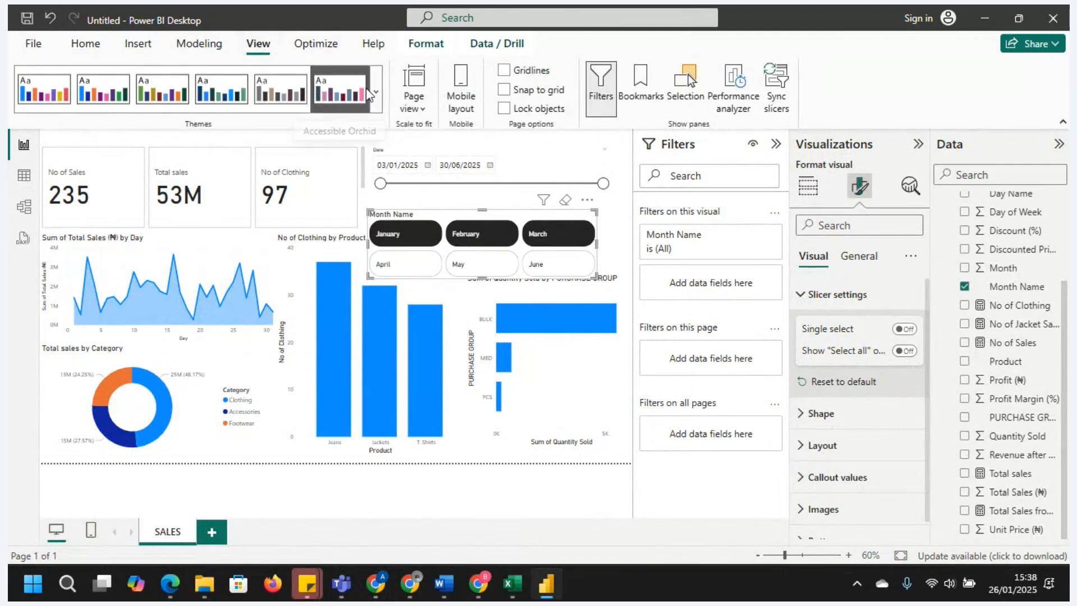
click(380, 102)
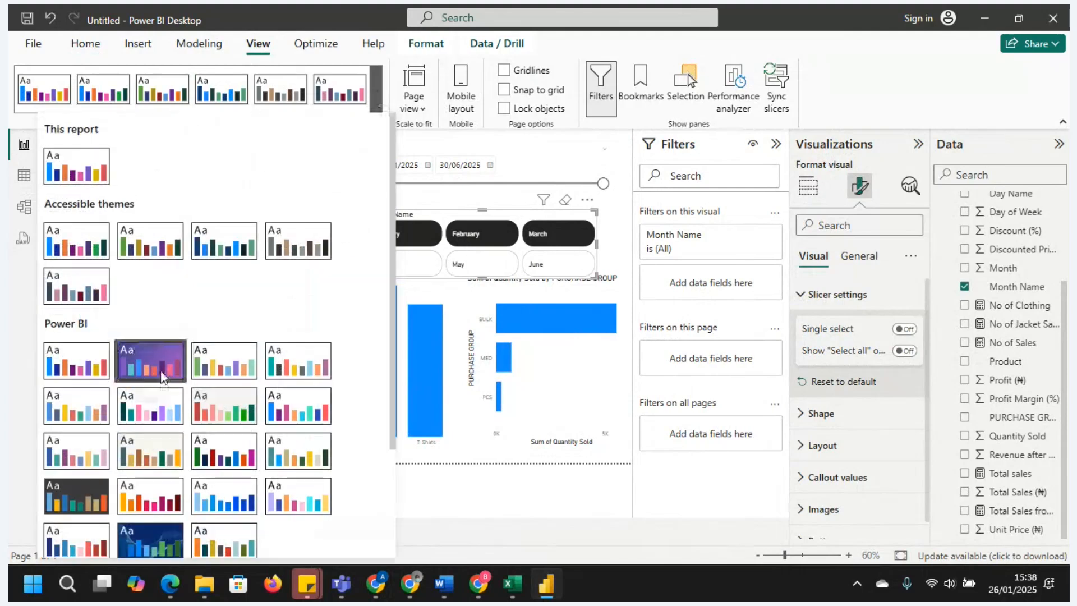
click(162, 373)
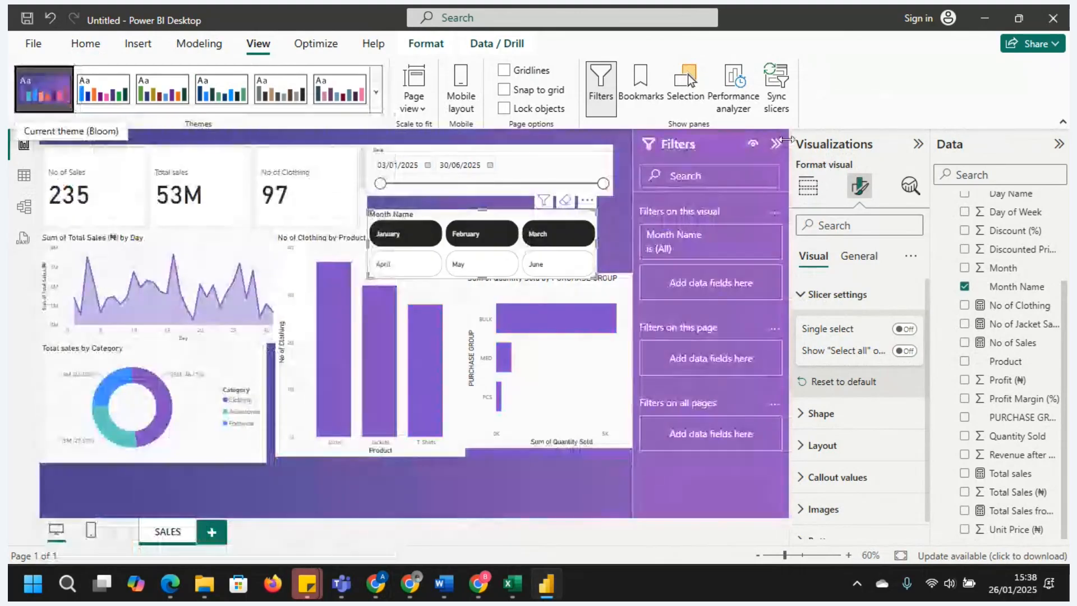
click(776, 145)
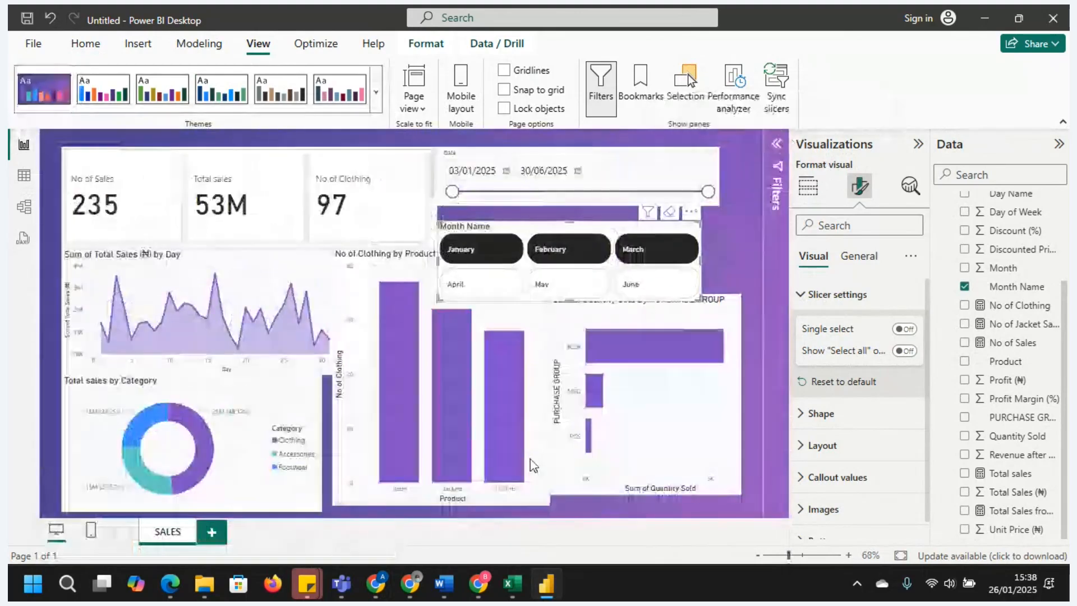
click(230, 409)
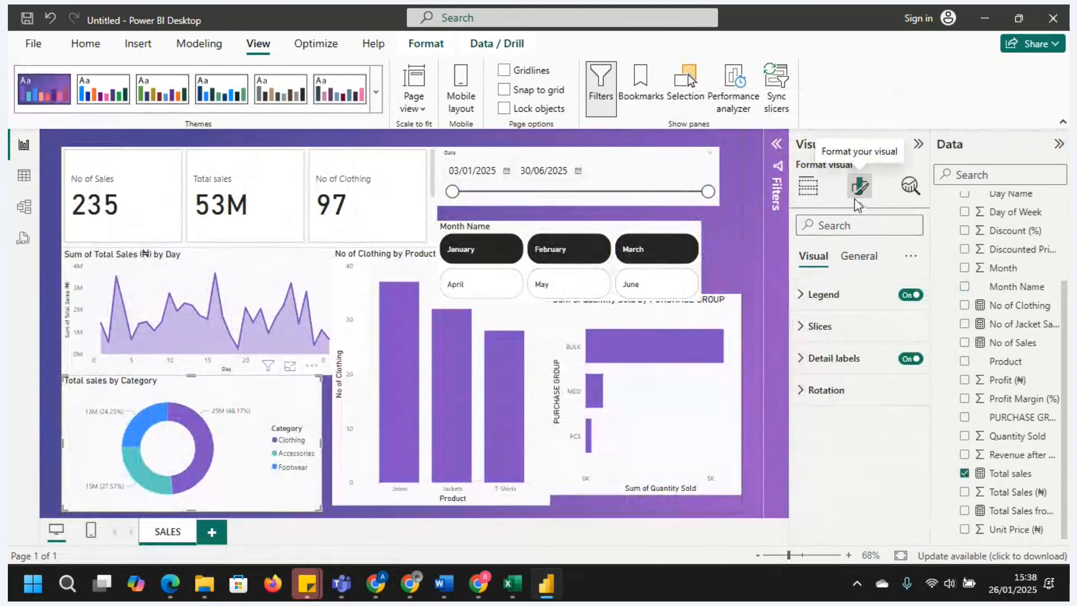
- Raise Max cards shown to 4 to add Sum of Quantity Sold, and lower the card row's top edge
click(138, 210)
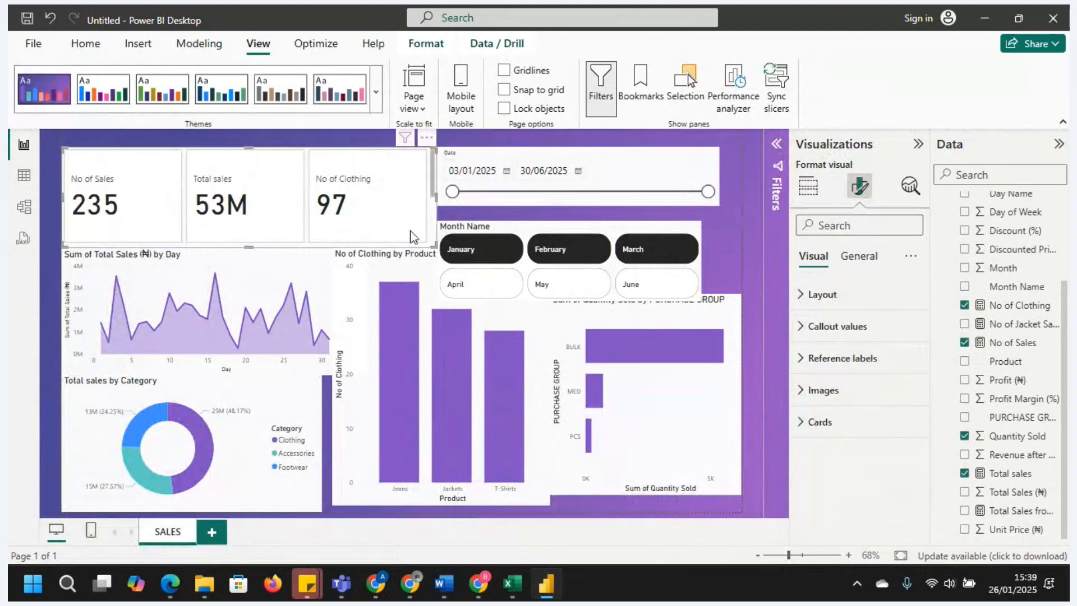
click(814, 292)
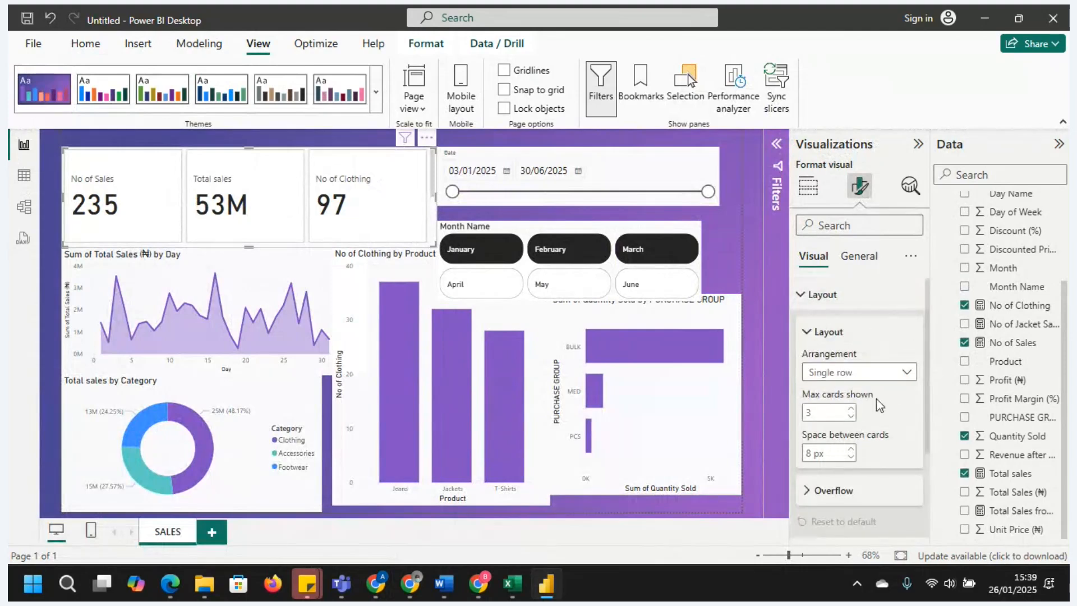
click(851, 410)
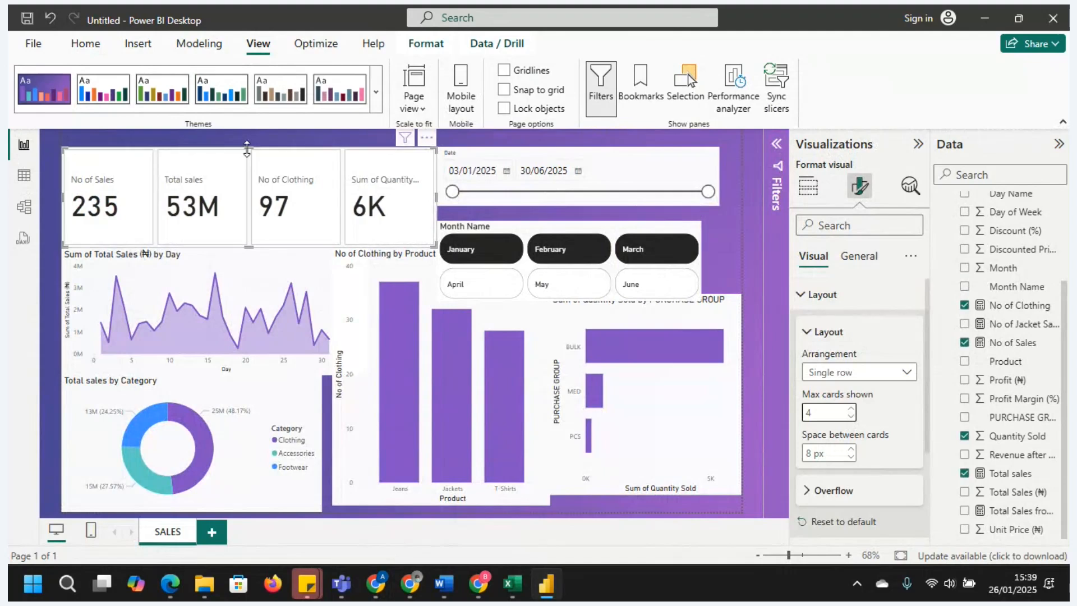
drag(246, 149, 246, 180)
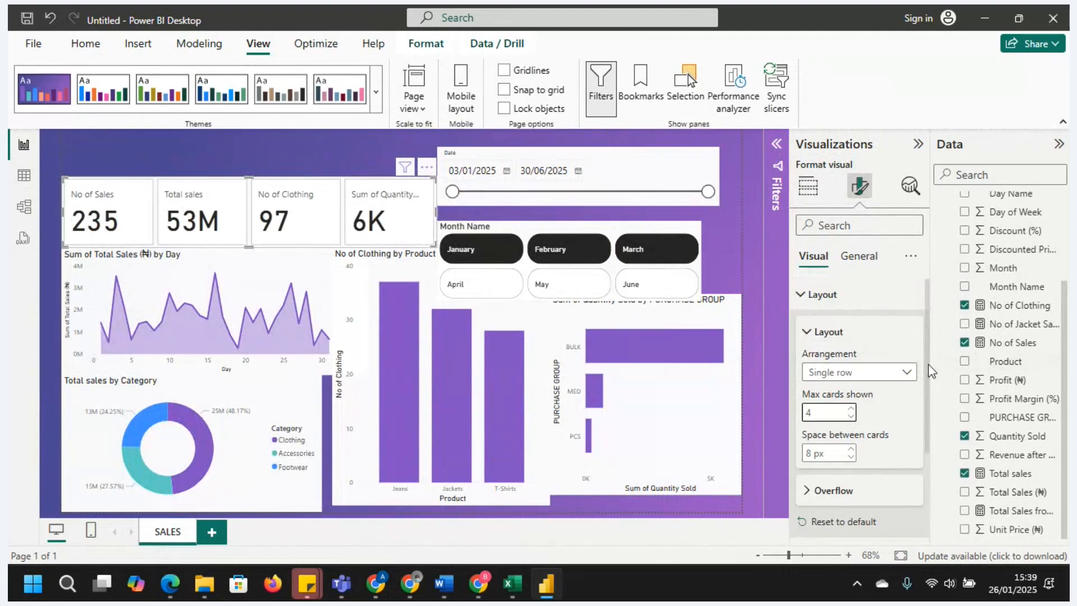
drag(928, 365, 927, 451)
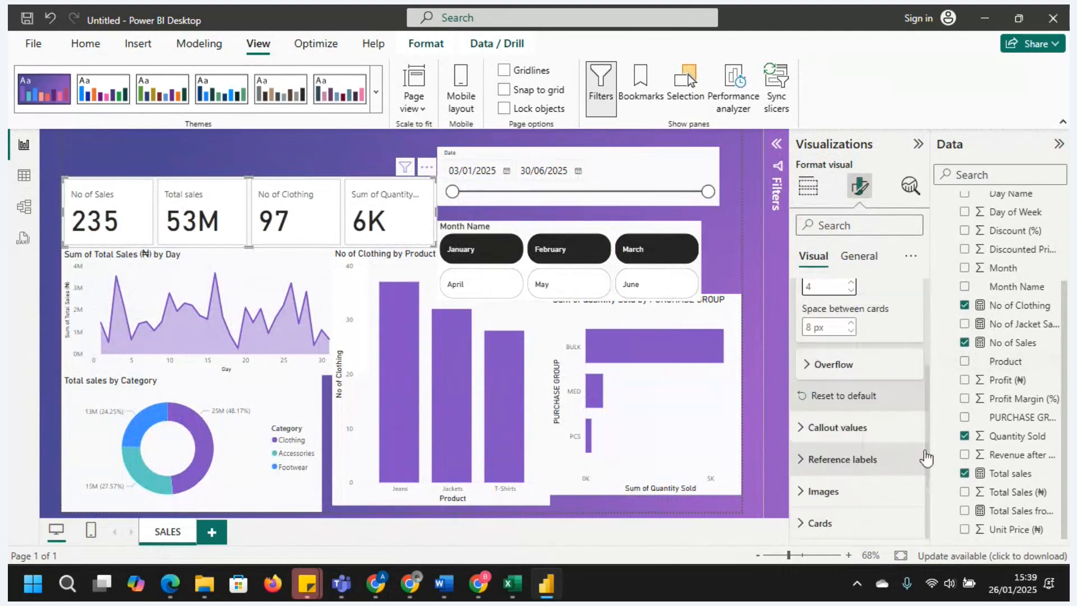
click(808, 431)
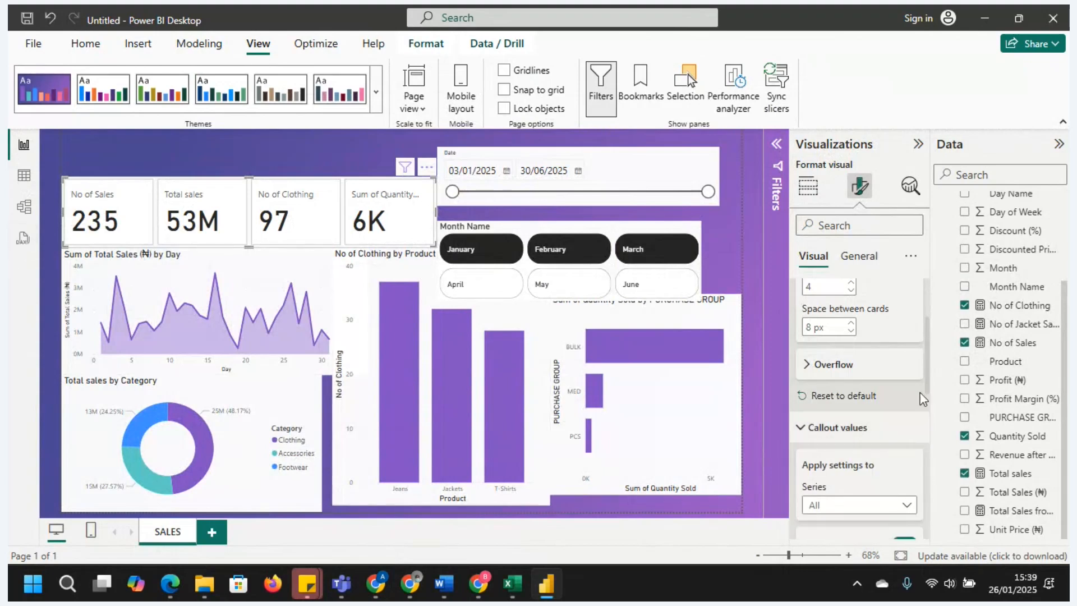
drag(927, 351, 931, 419)
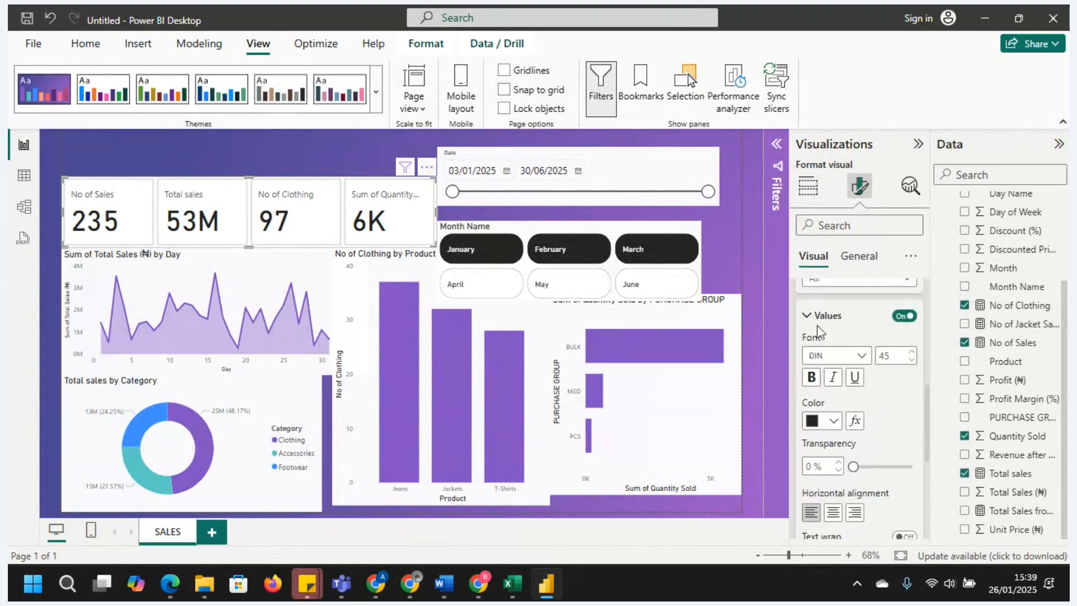
- Style the card values in Segoe UI Semibold size 42, centered and dark teal
click(864, 356)
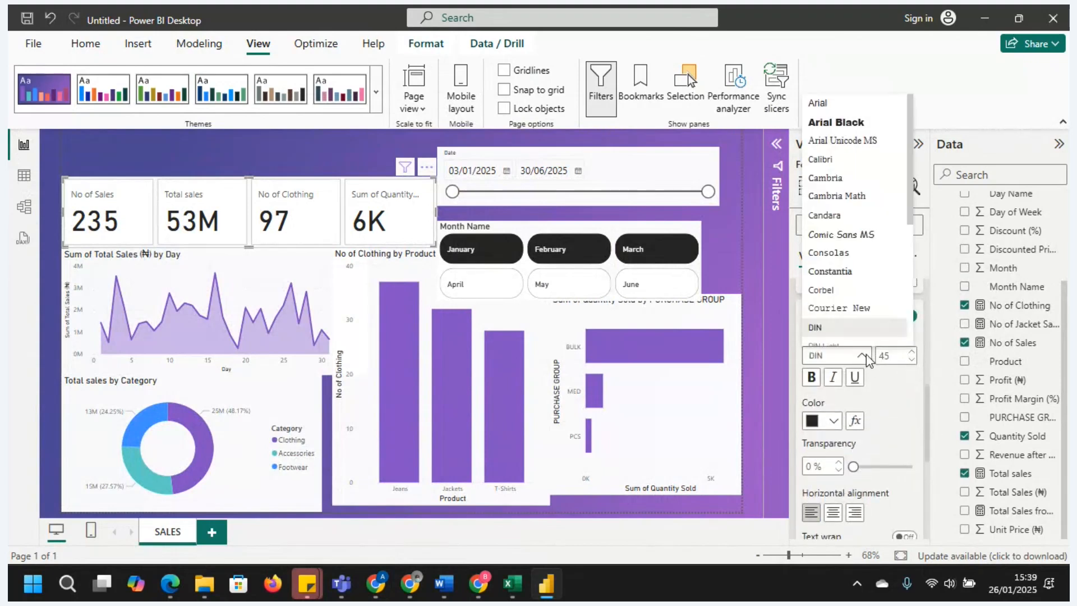
scroll(841, 305, down, 3)
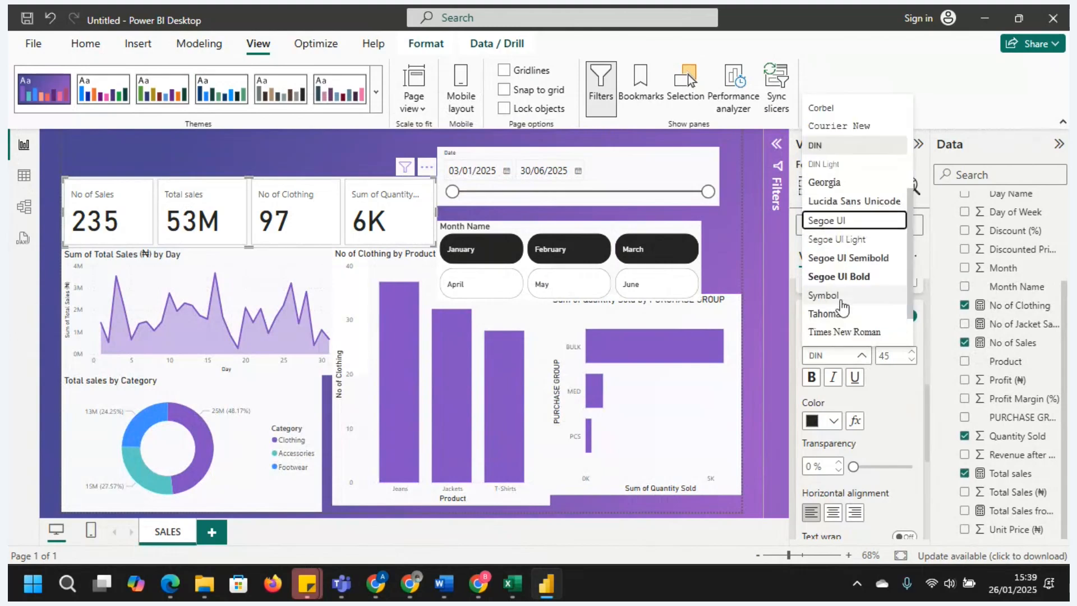
click(839, 260)
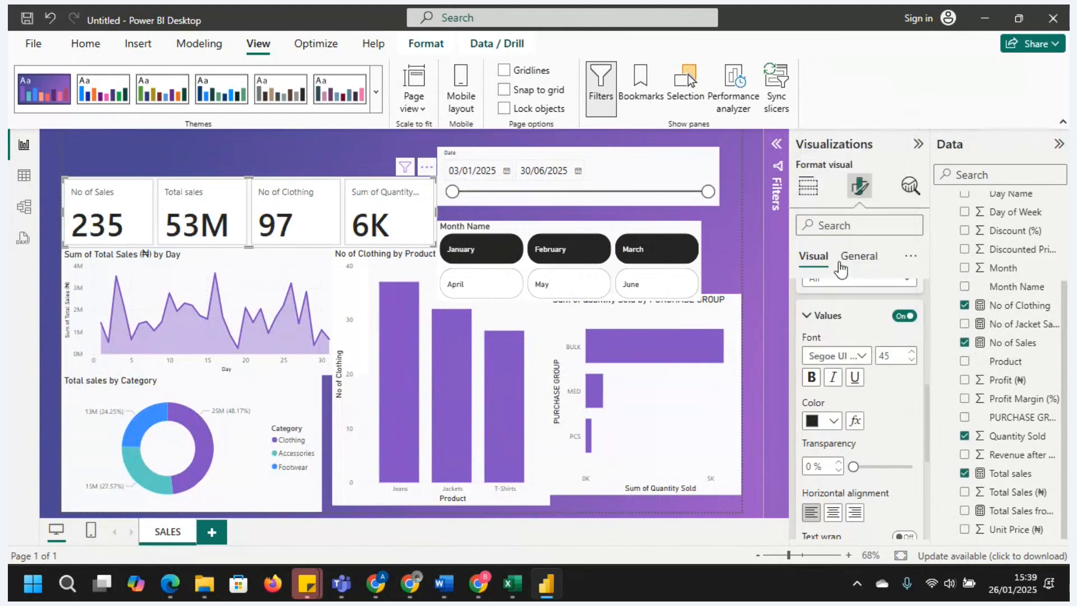
double_click(911, 361)
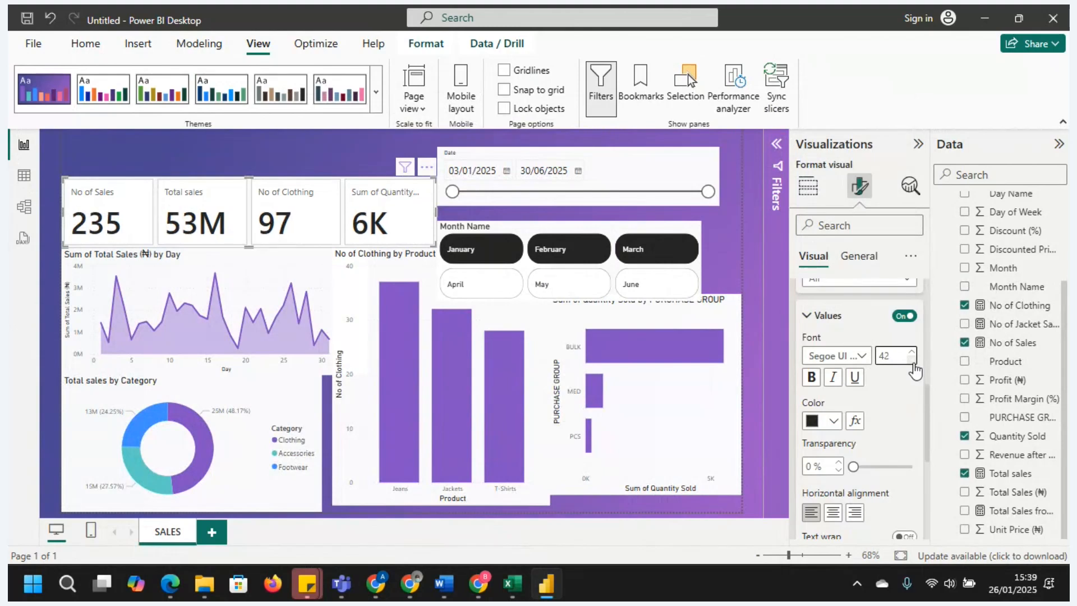
click(832, 513)
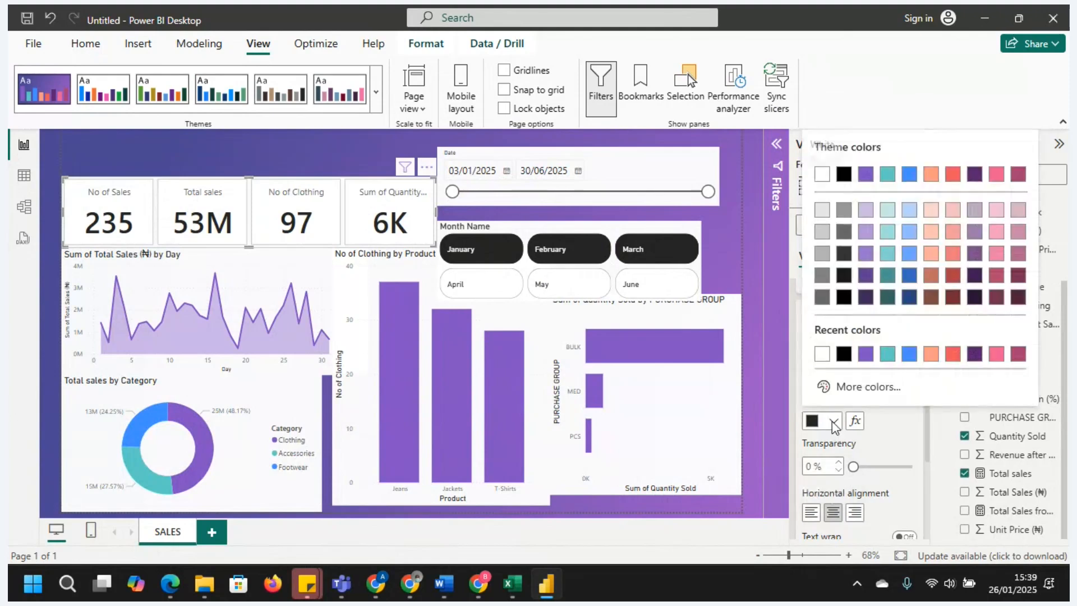
click(892, 284)
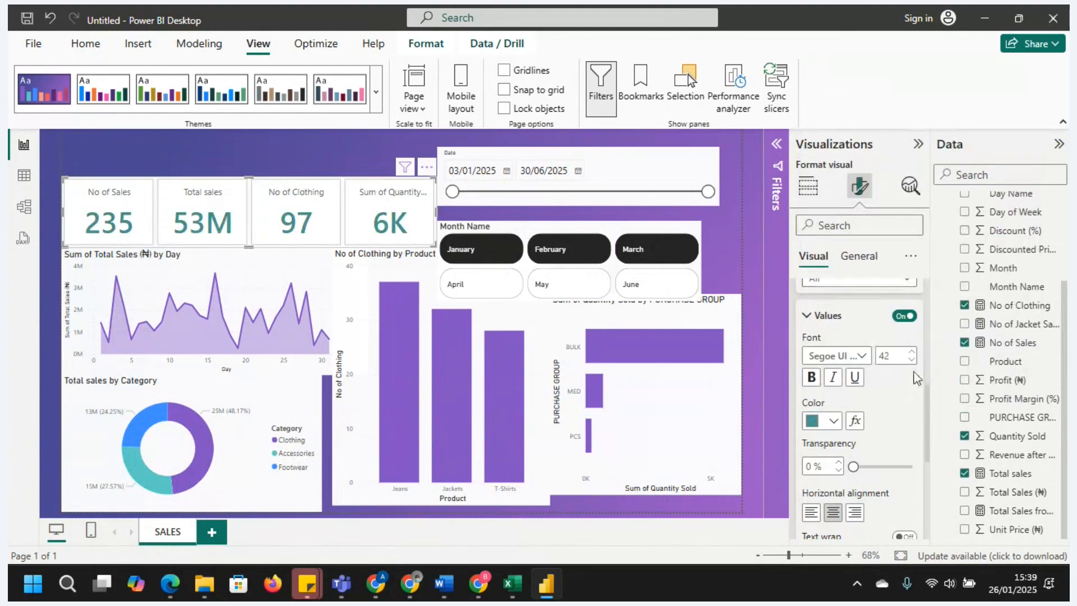
drag(926, 402, 929, 466)
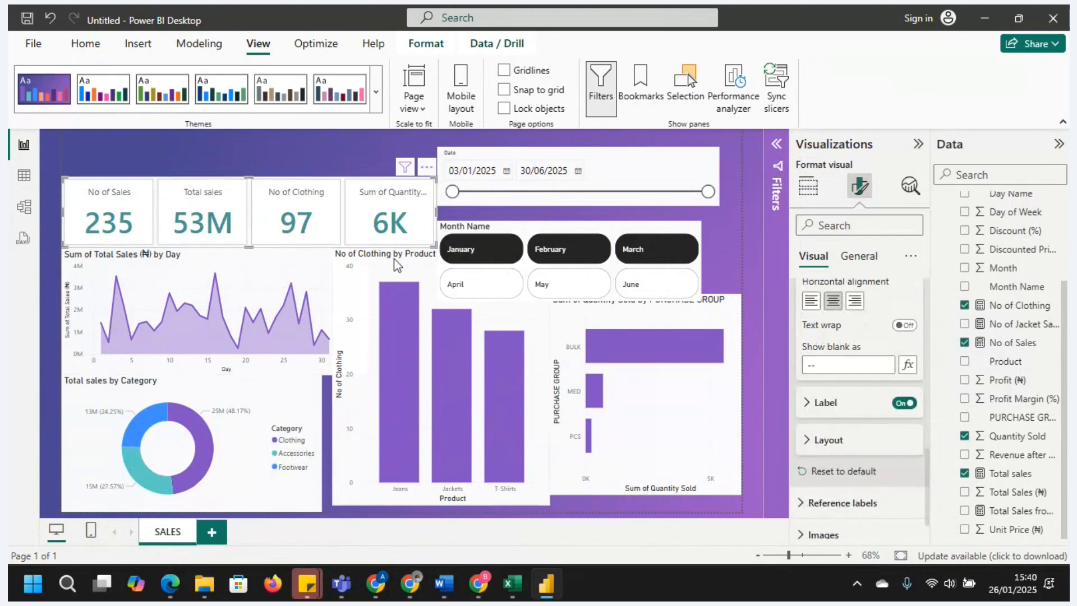
- Turn on the card group's title under General settings
click(905, 404)
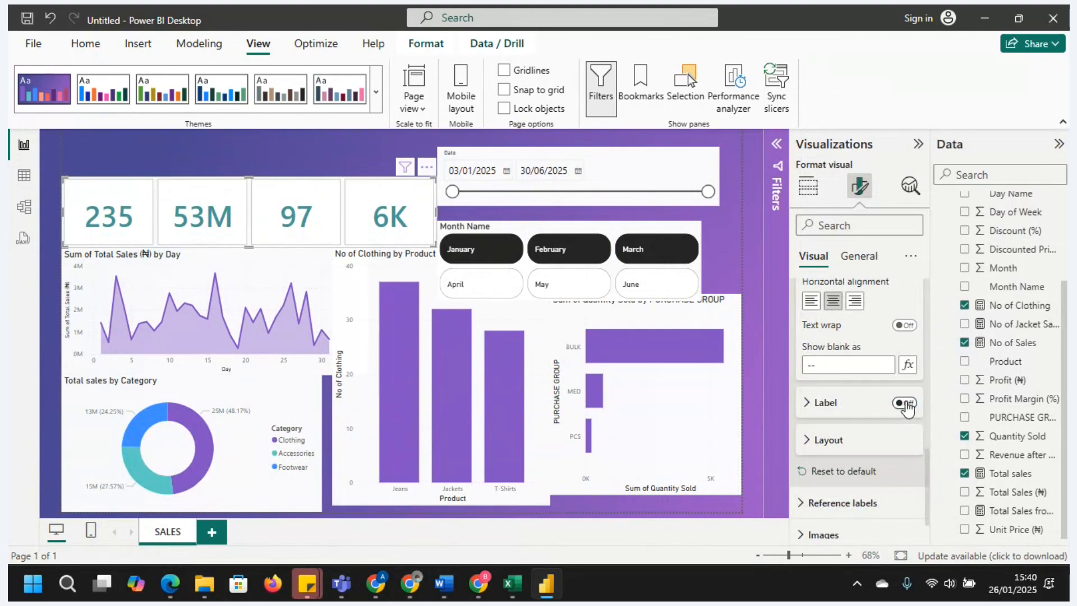
click(858, 258)
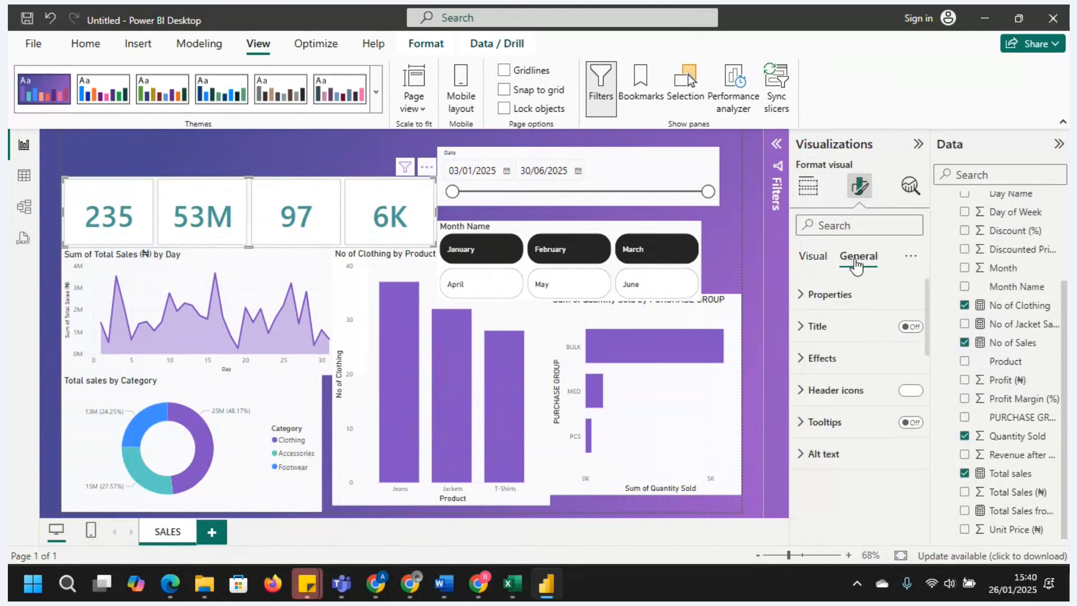
click(805, 331)
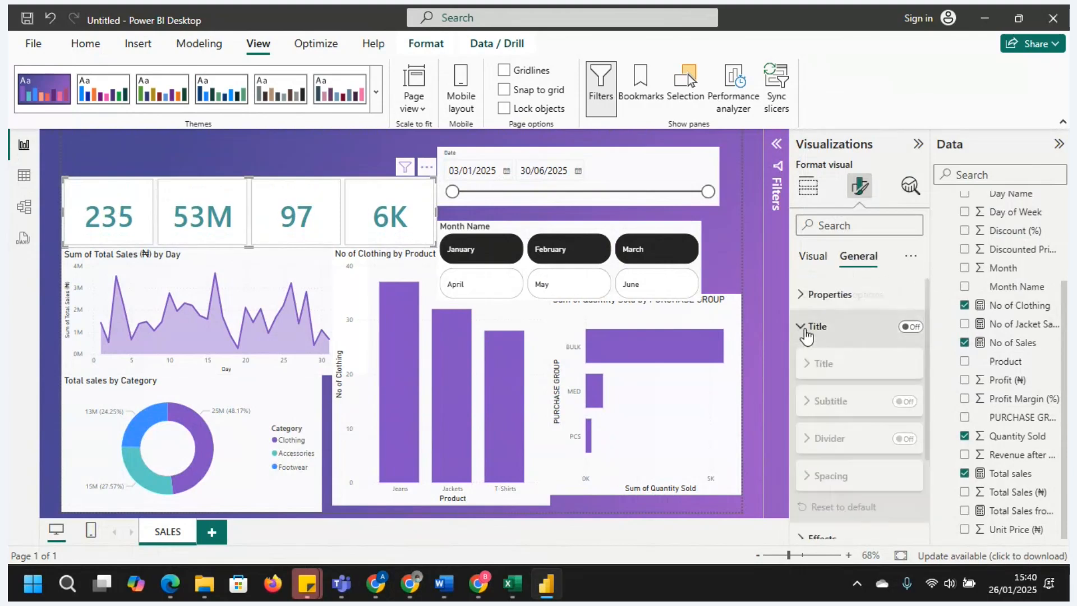
click(911, 331)
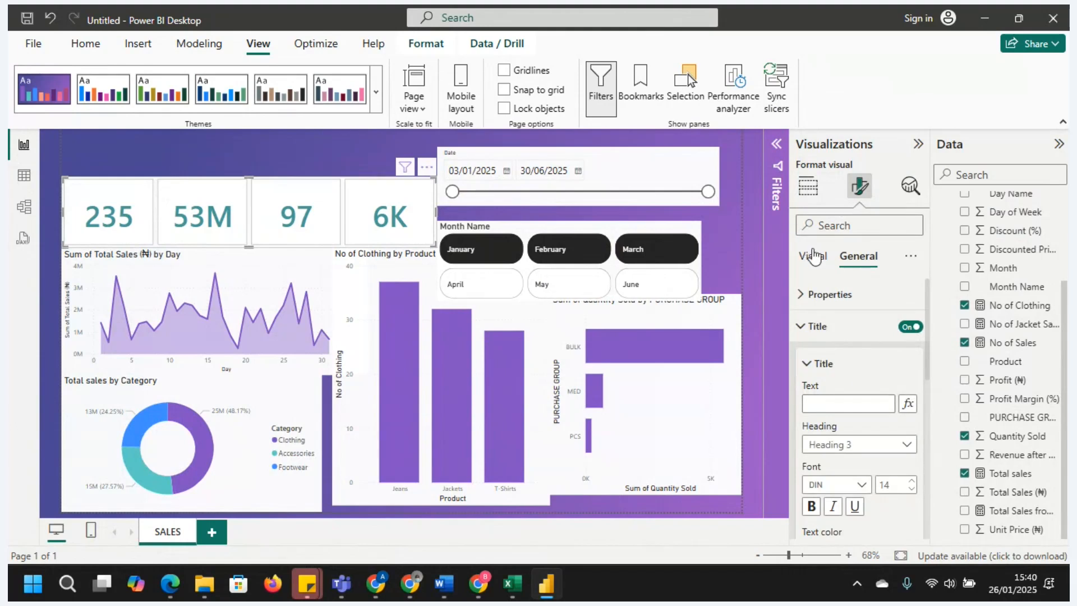
- Switch the card category labels back on and bring up the Layout options
click(814, 258)
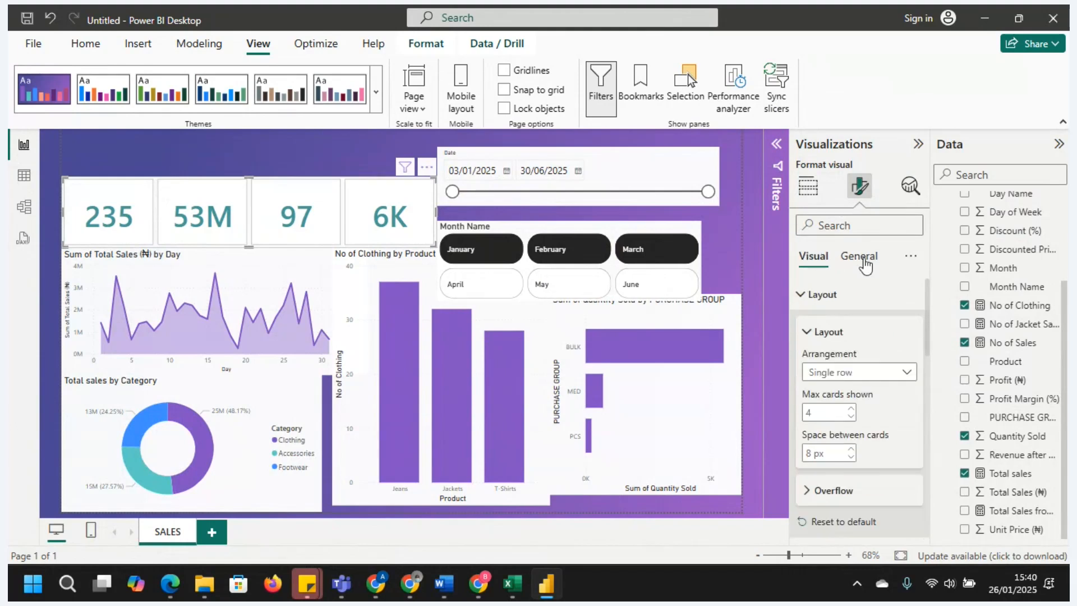
click(865, 263)
click(813, 256)
drag(927, 334, 926, 478)
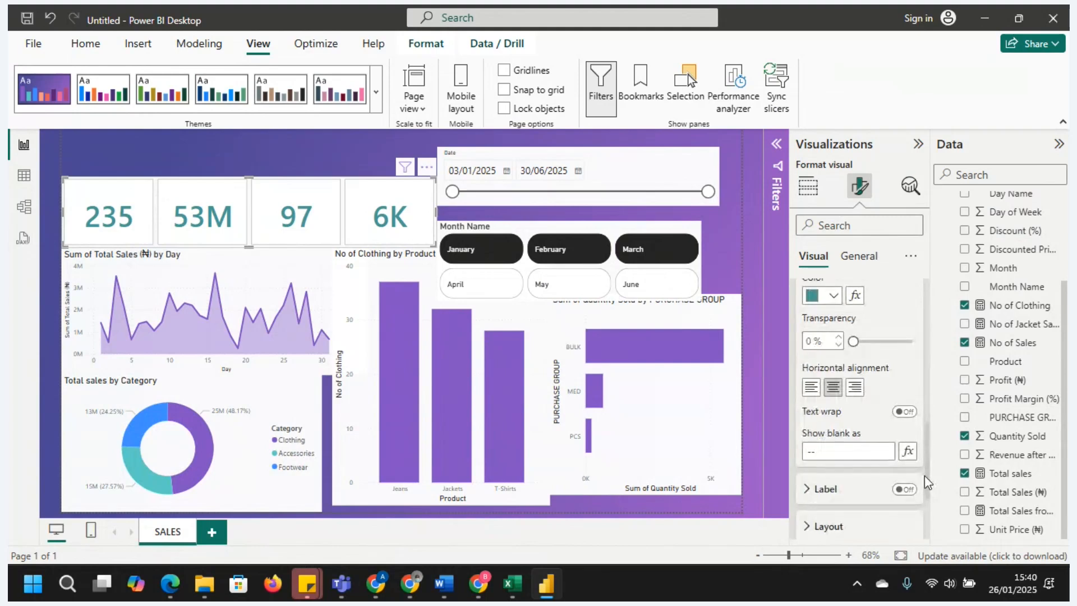
click(905, 489)
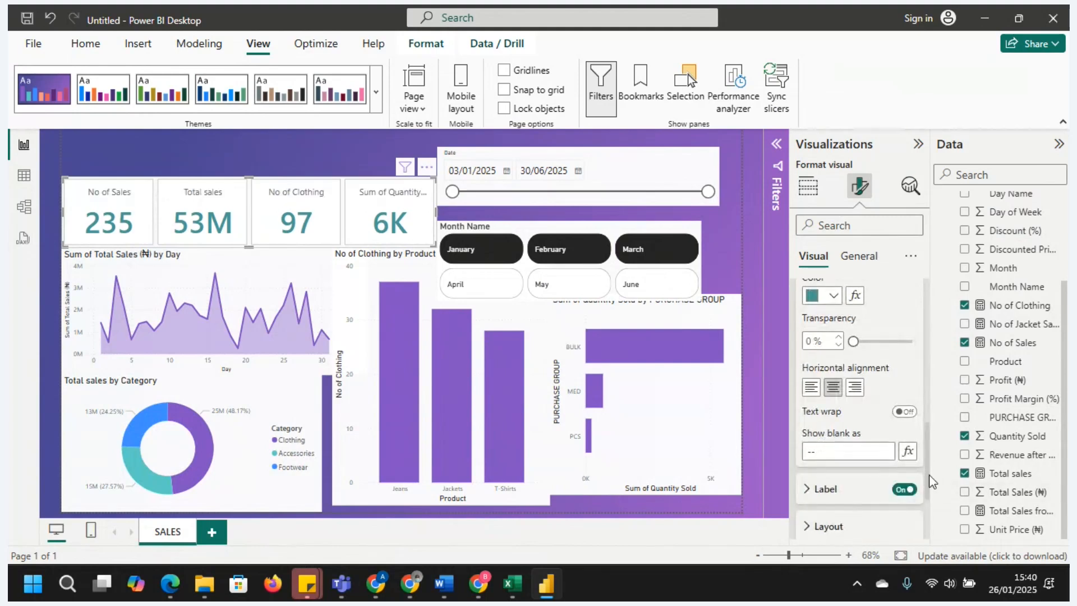
scroll(928, 473, down, 2)
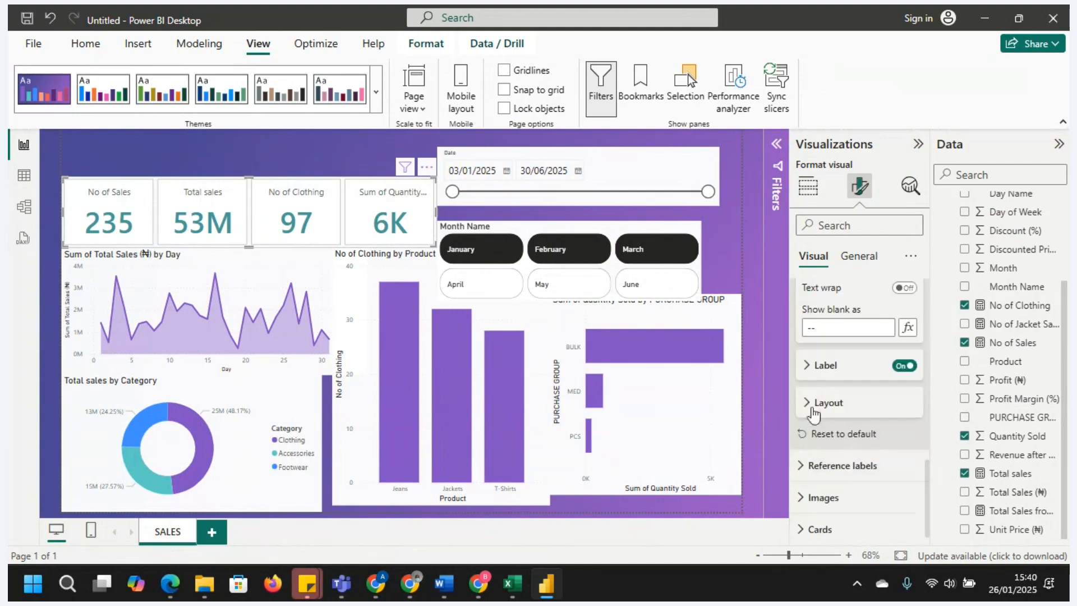
click(813, 413)
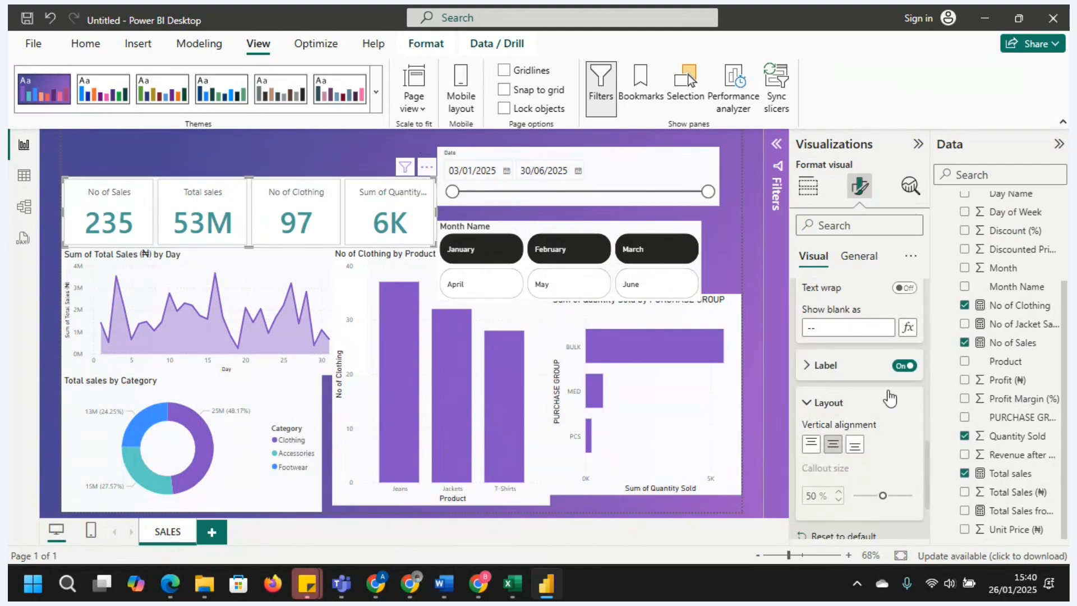
- Set the card labels to Heading 5 in Segoe UI Bold
click(808, 374)
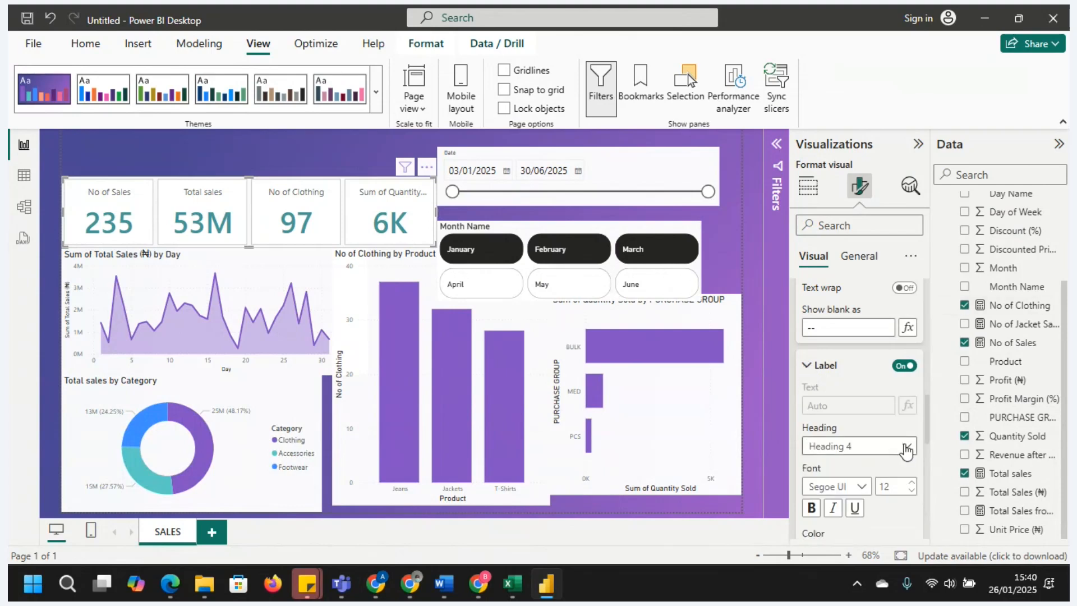
click(906, 451)
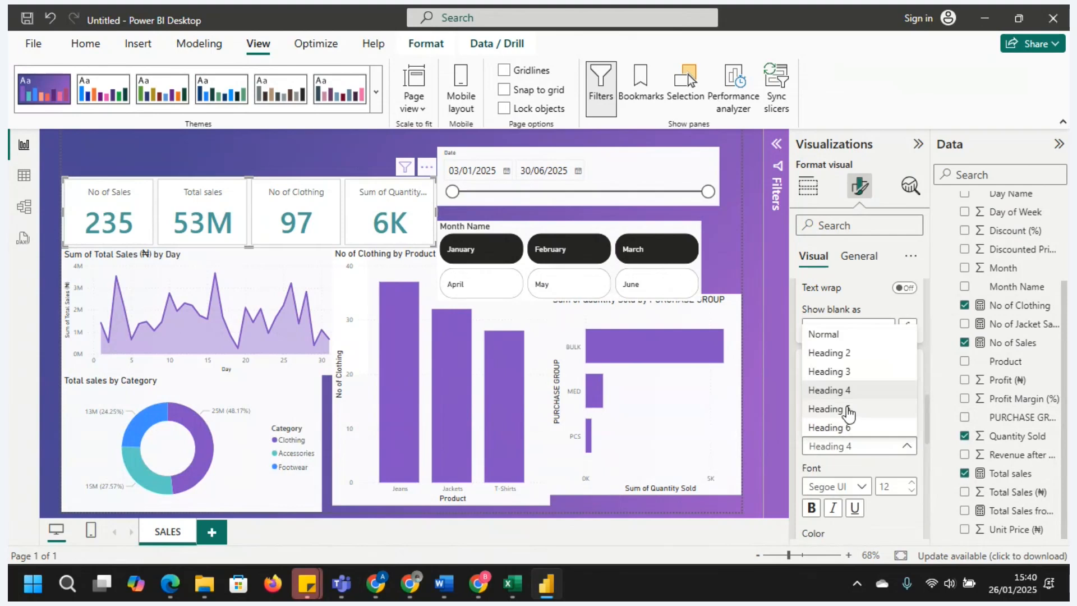
click(849, 409)
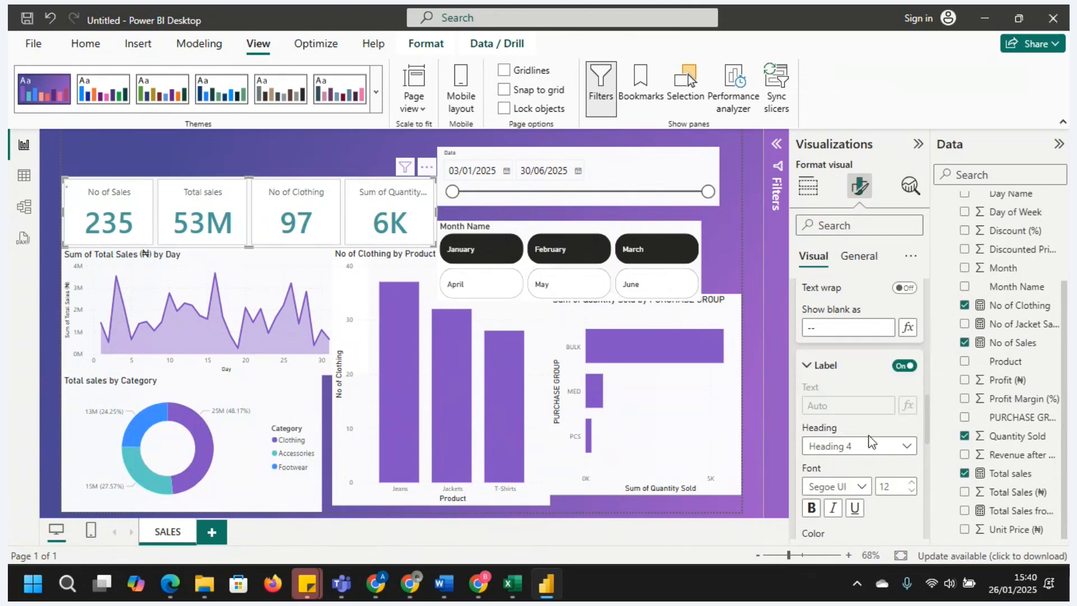
click(866, 487)
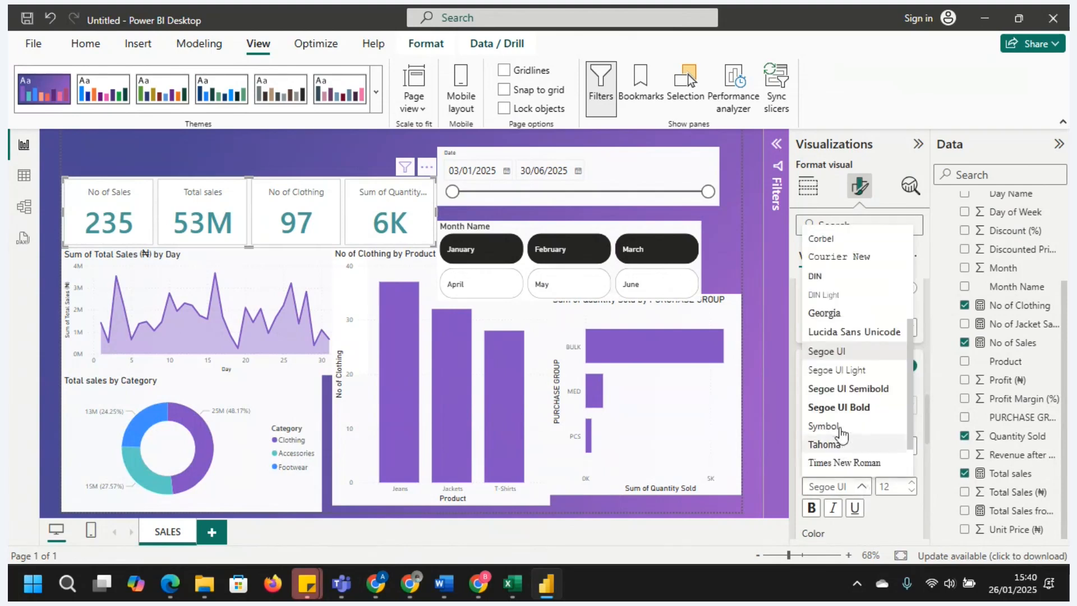
click(839, 407)
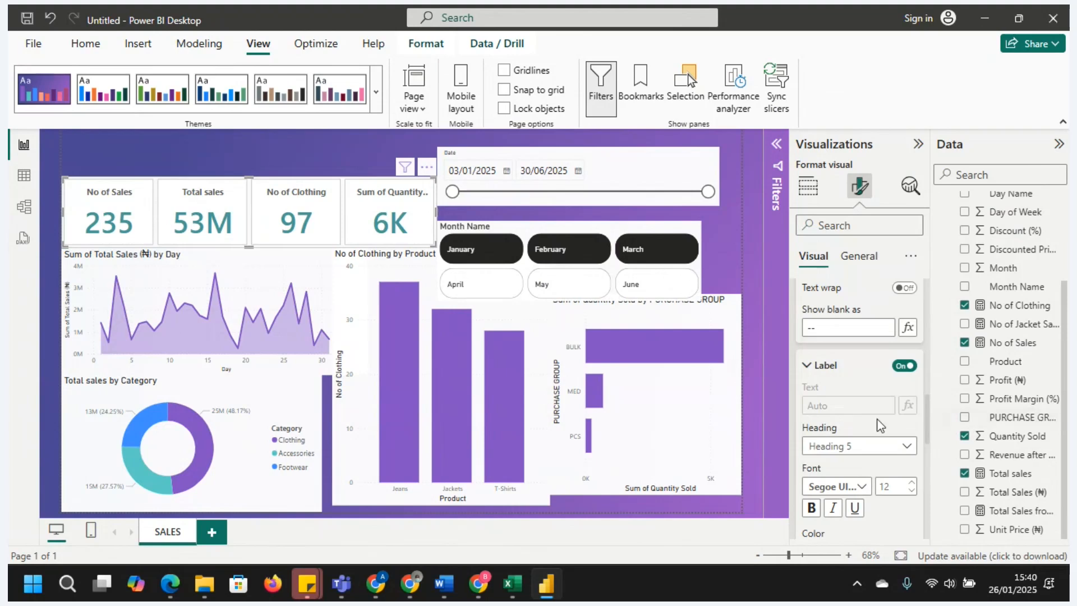
drag(928, 440, 931, 461)
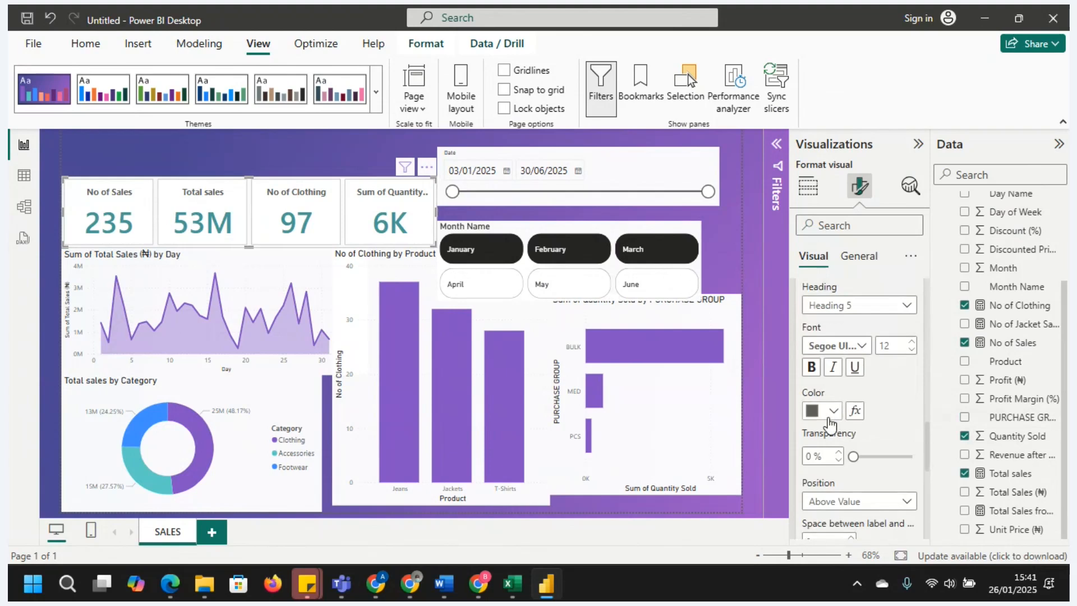
- Colour the card headings purple and raise their font size to 15
click(828, 419)
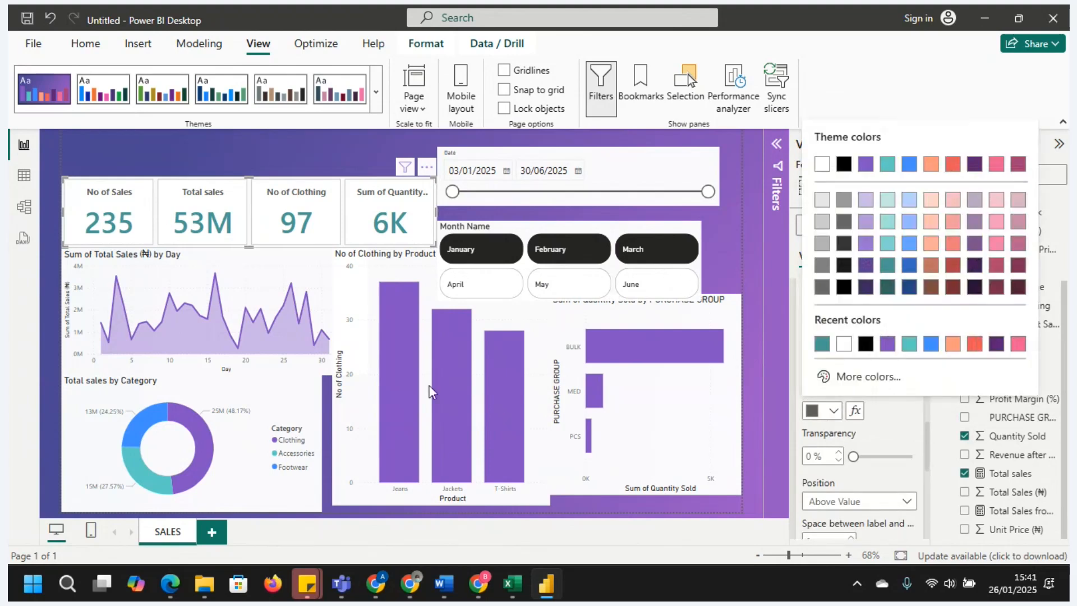
click(888, 344)
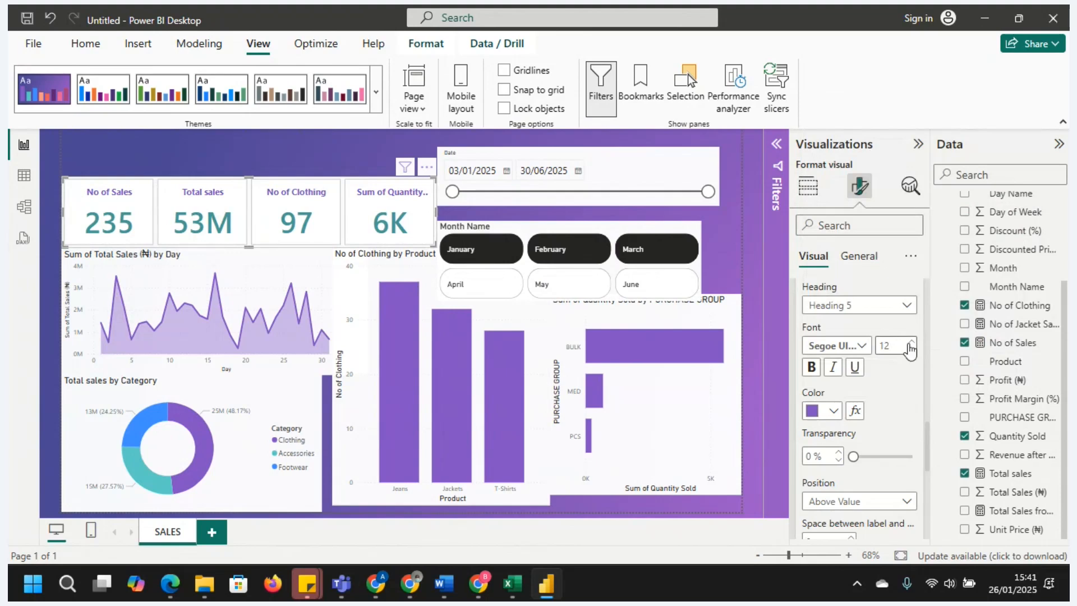
click(911, 344)
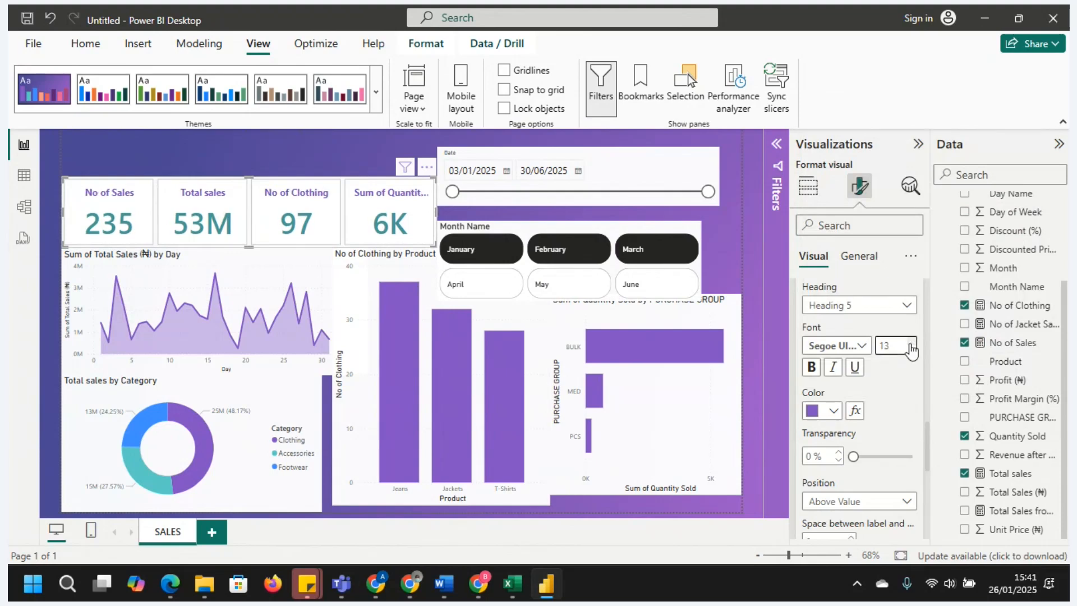
click(911, 344)
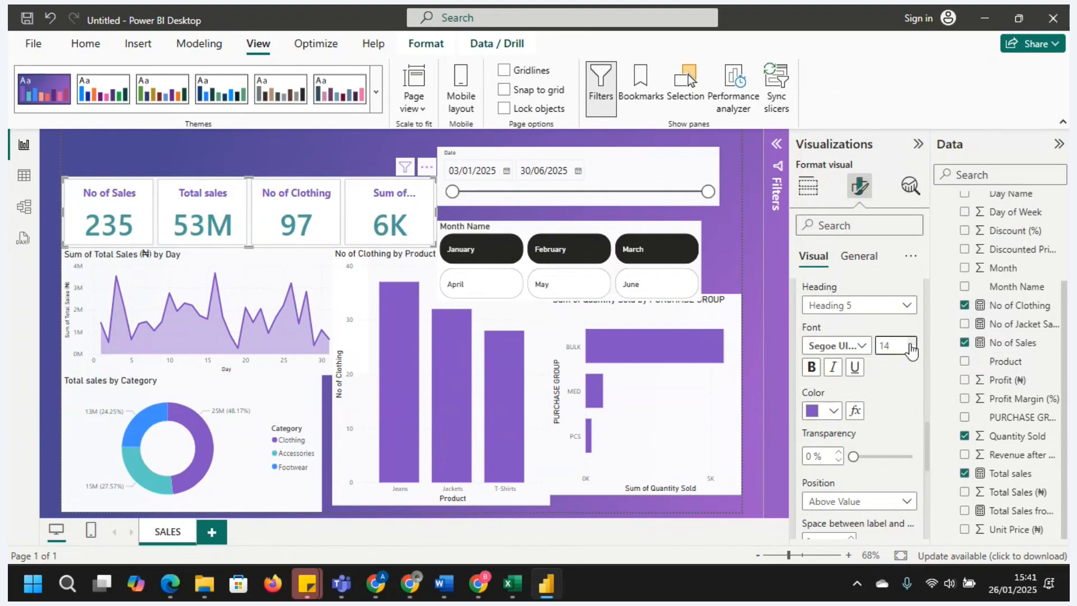
click(911, 344)
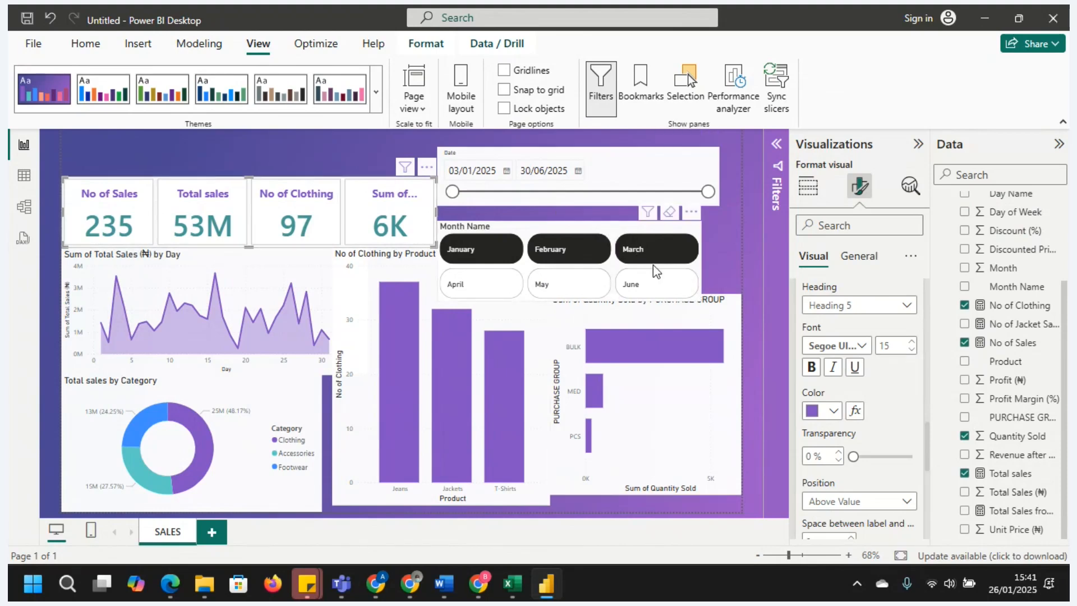
click(622, 156)
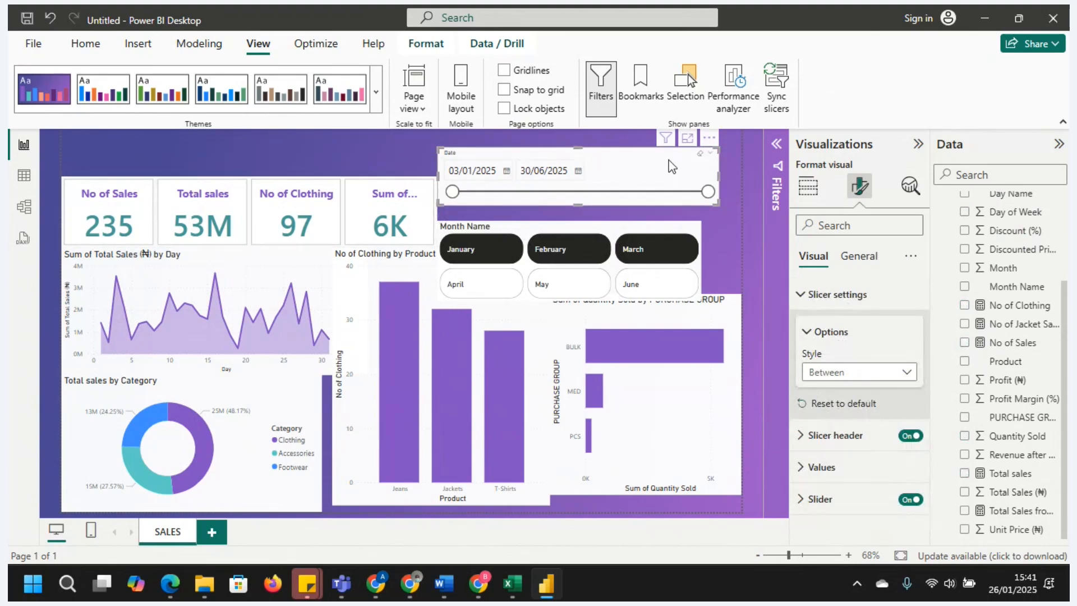
- Delete the date range slicer and move the Month Name slicer up beside the cards
key(Delete)
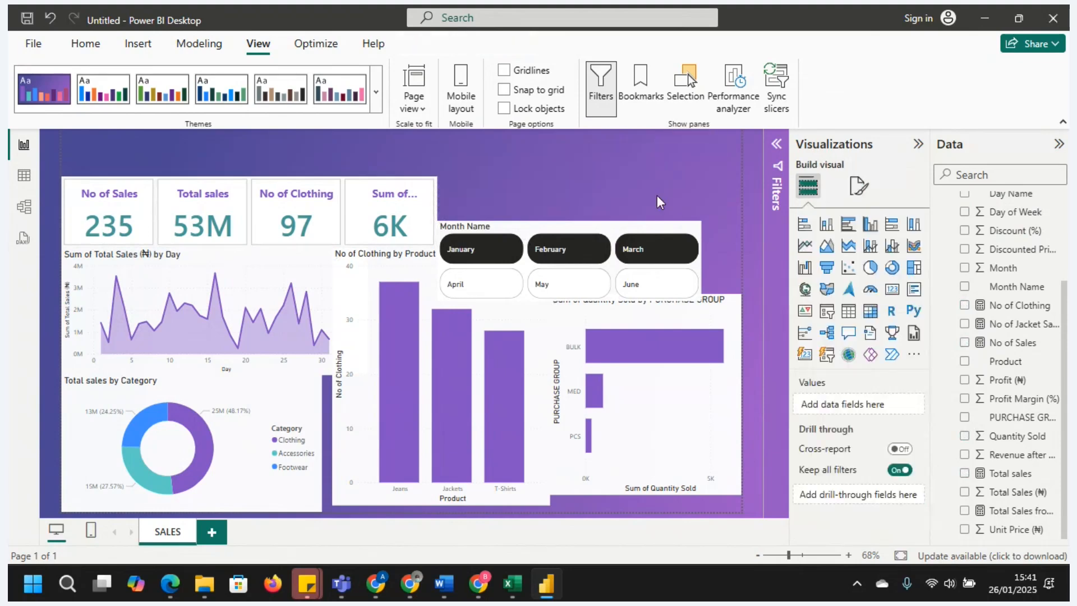
drag(635, 223, 635, 170)
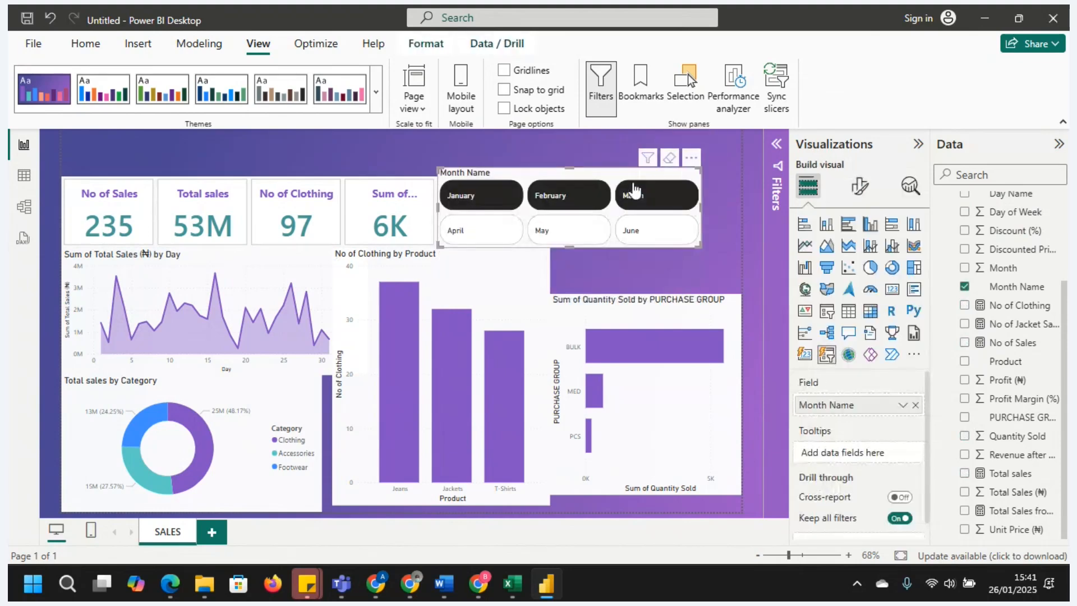
click(690, 305)
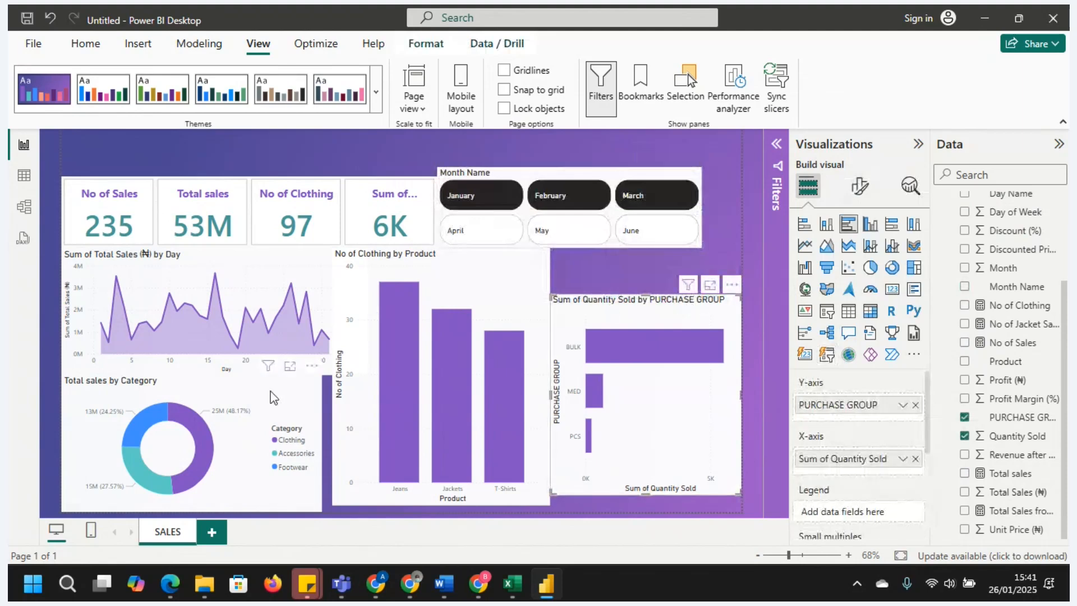
click(262, 427)
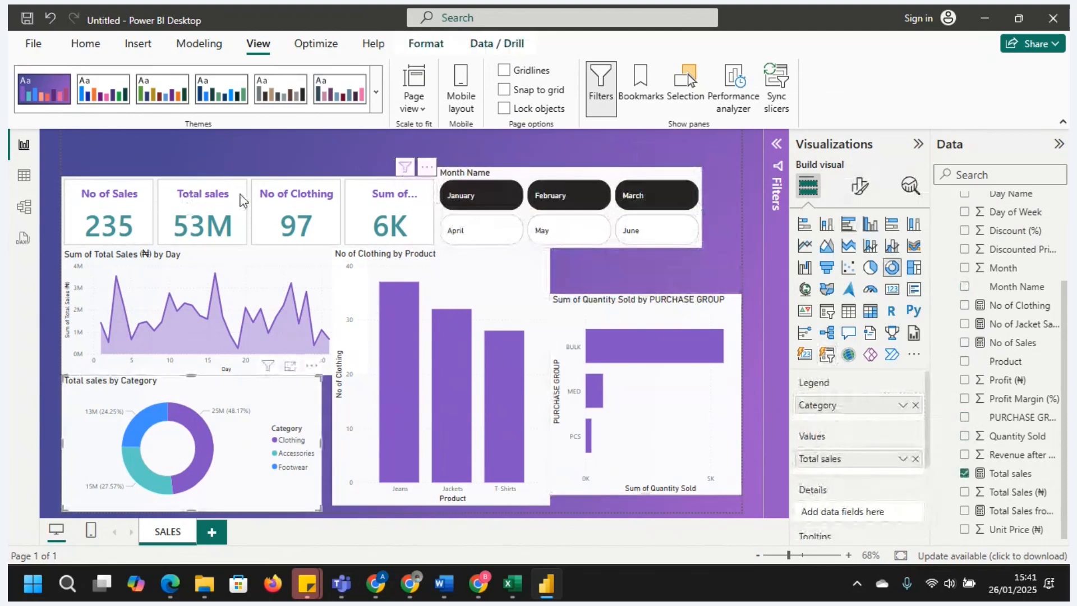
click(236, 263)
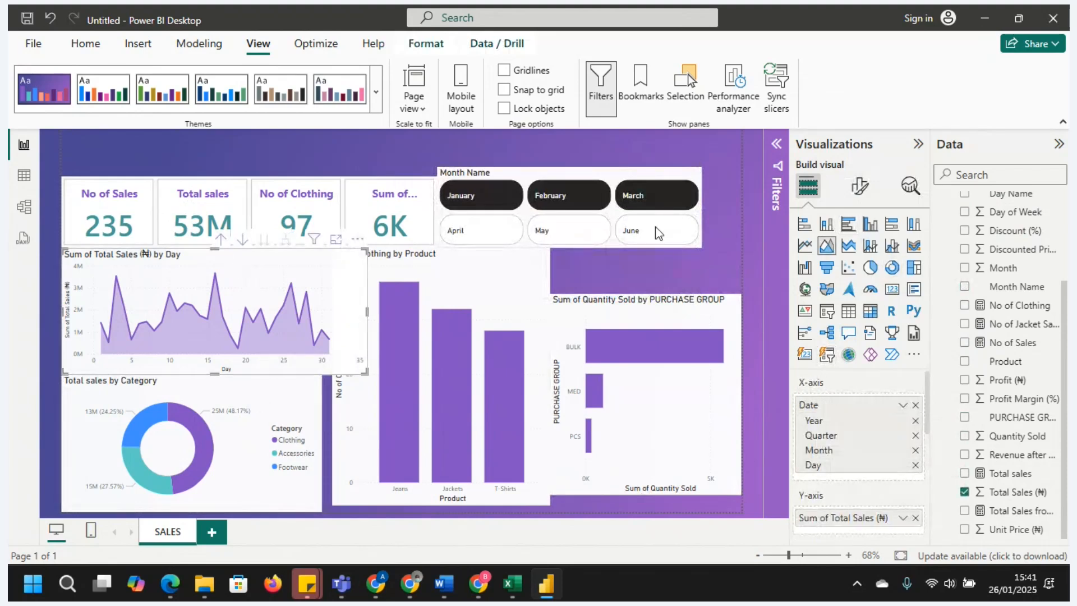
- Turn on data labels for the Sum of Total Sales by Day line chart
click(858, 187)
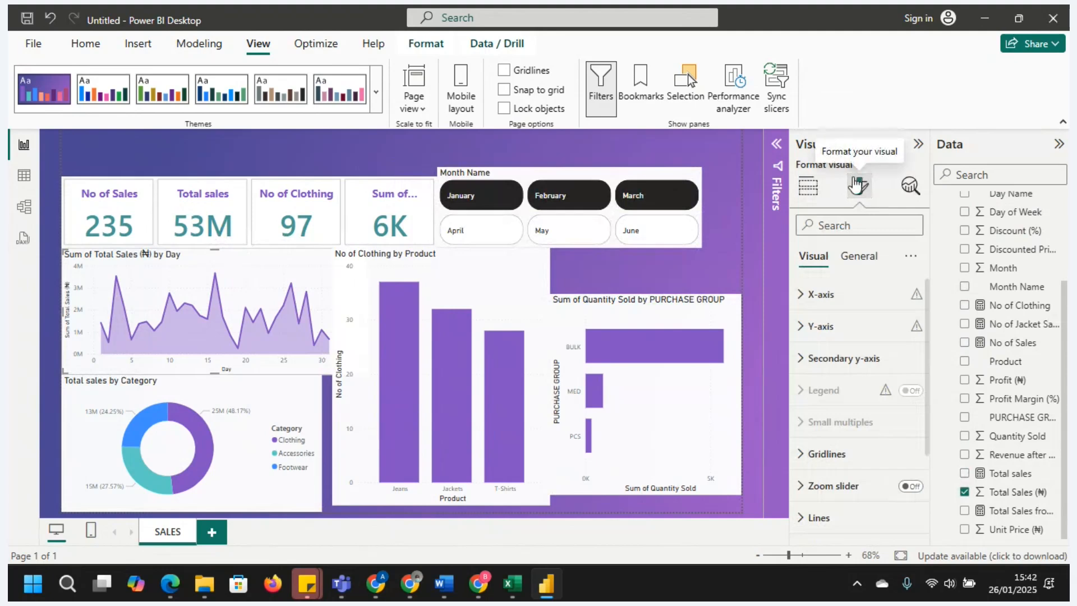
click(802, 297)
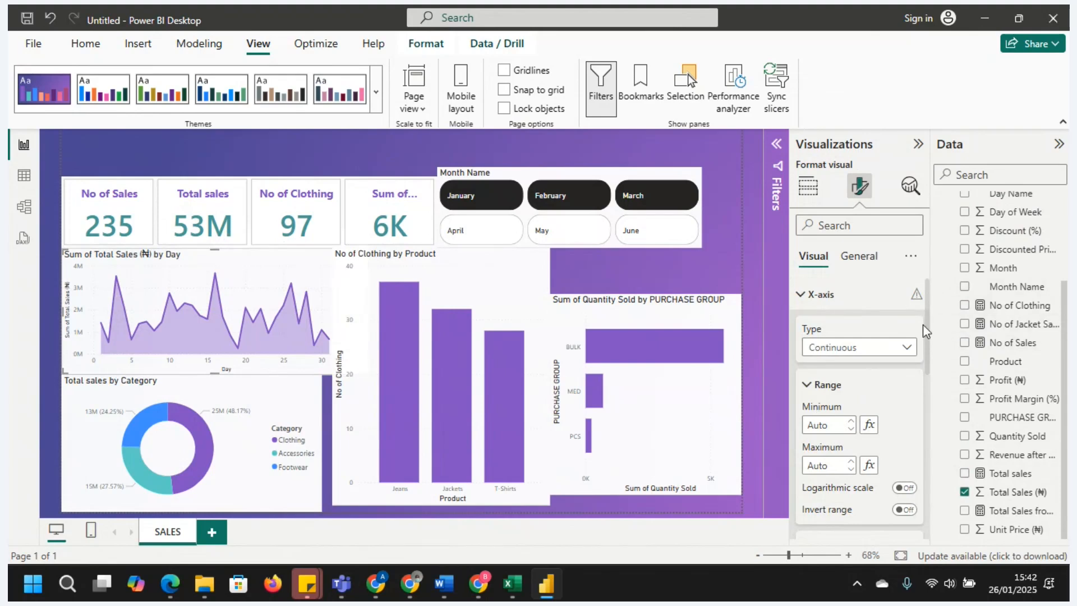
click(806, 292)
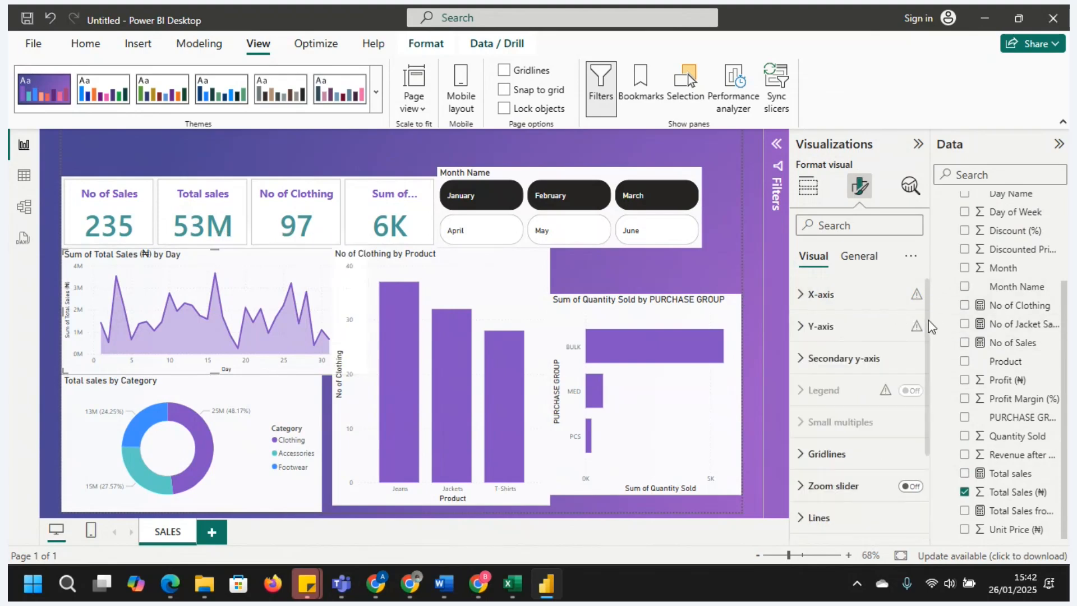
scroll(927, 327, down, 4)
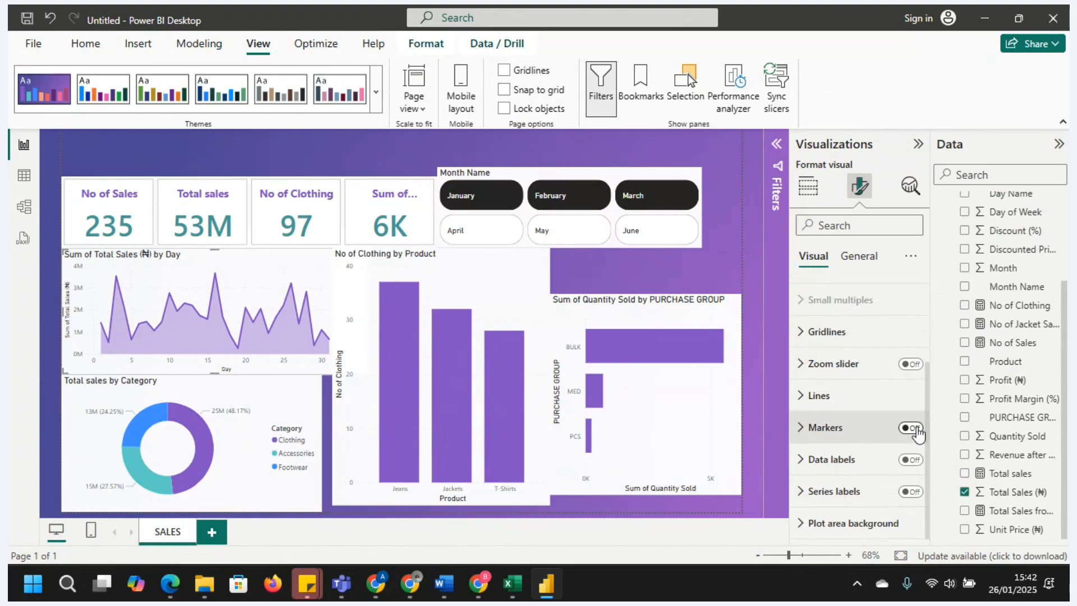
click(799, 404)
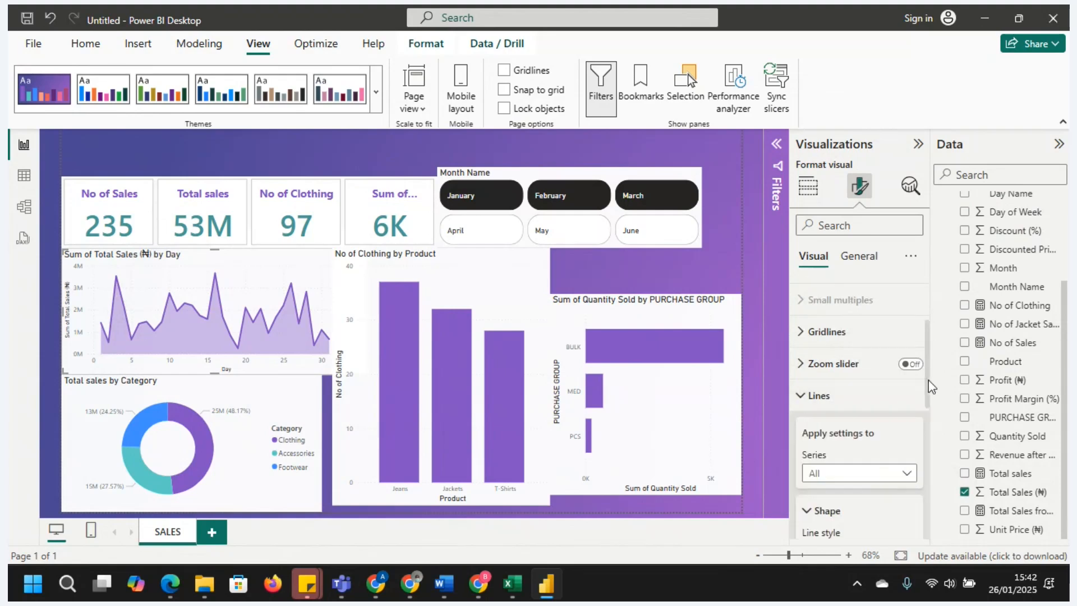
drag(927, 379, 934, 511)
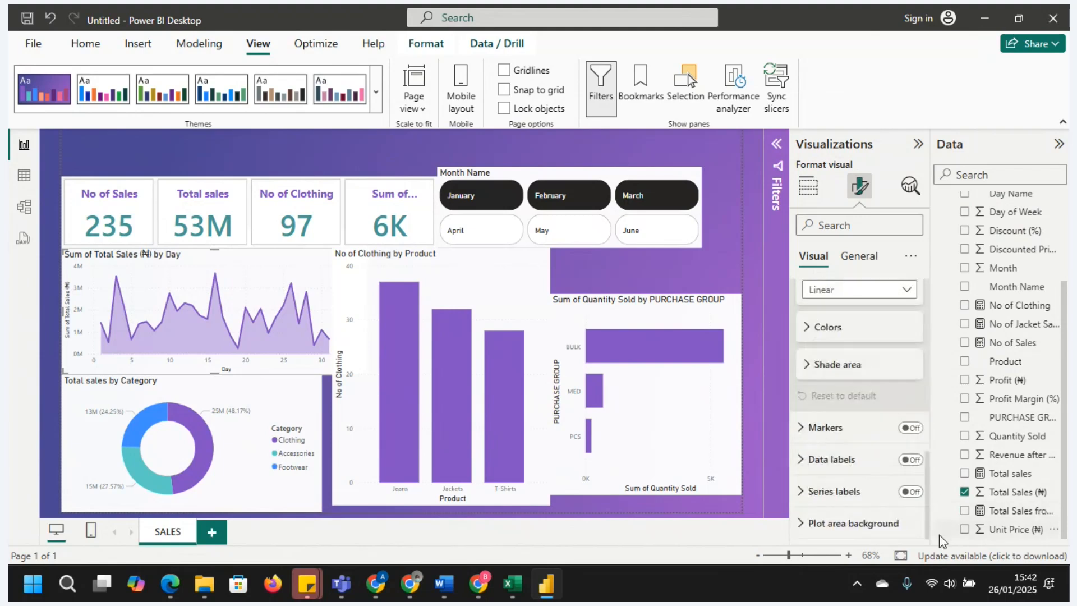
click(914, 462)
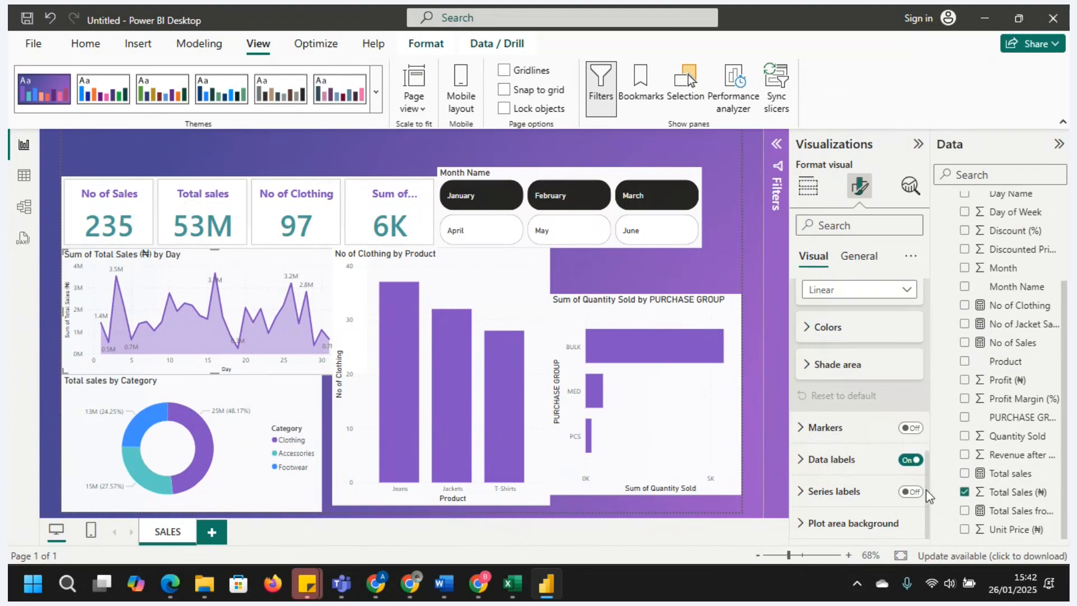
drag(928, 494, 922, 317)
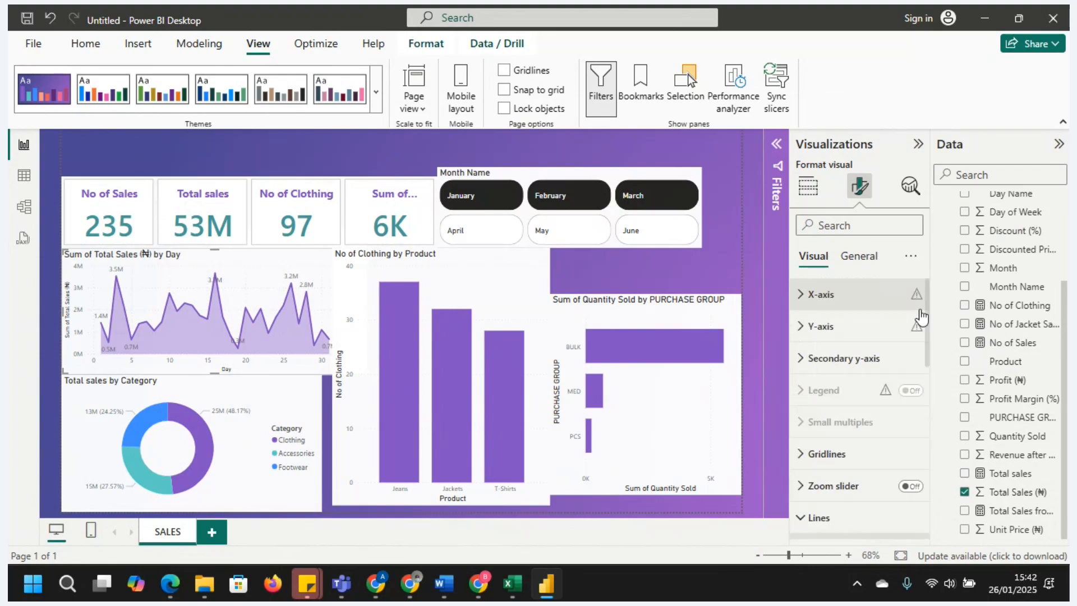
- Review the line chart's X-axis and Y-axis formatting settings
click(806, 302)
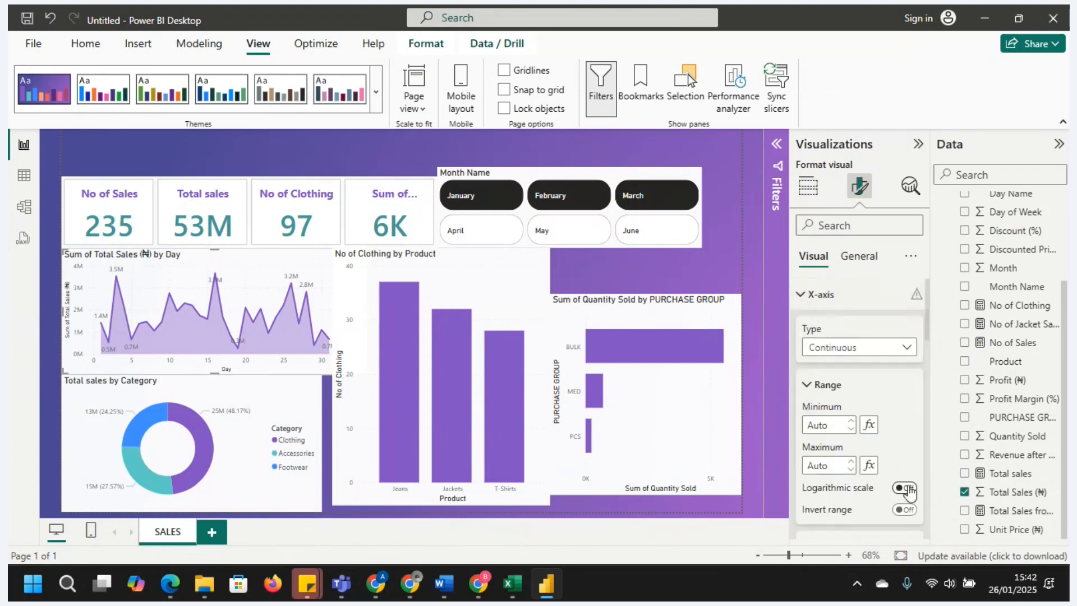
click(807, 299)
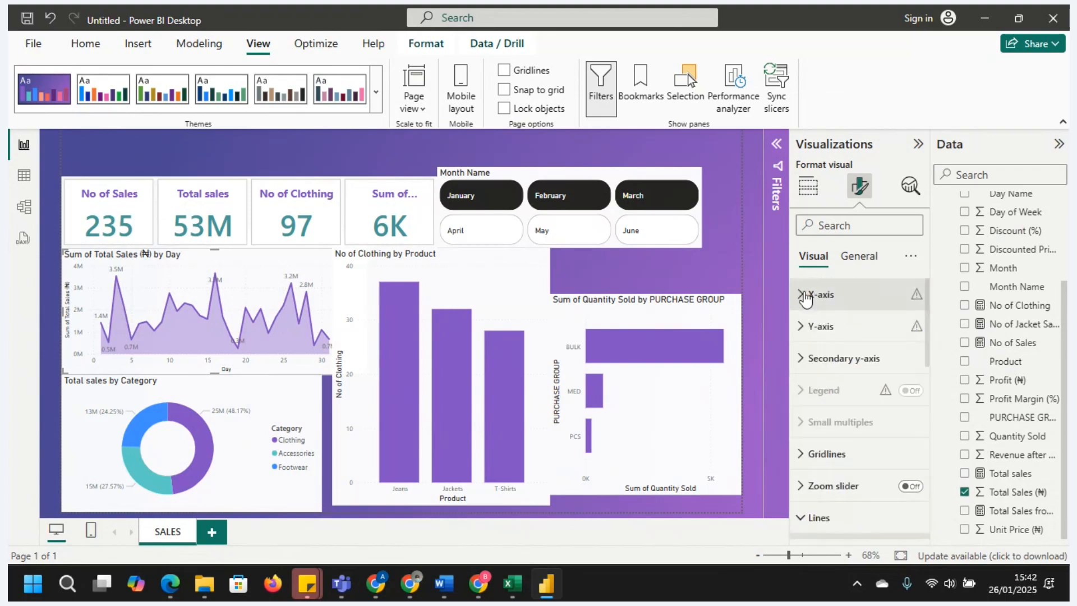
right_click(75, 329)
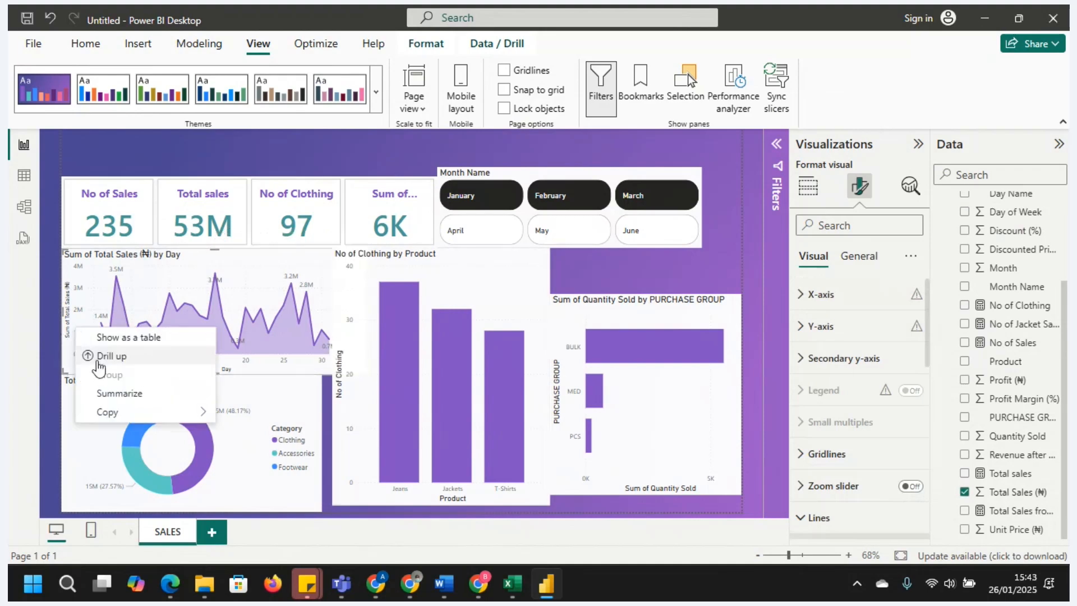
click(77, 312)
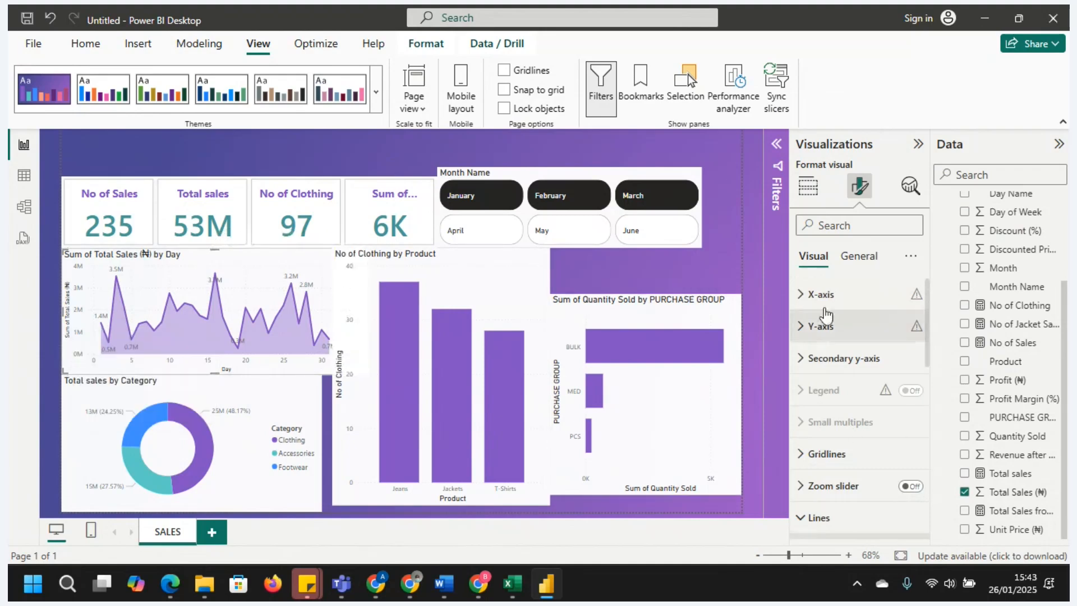
click(802, 327)
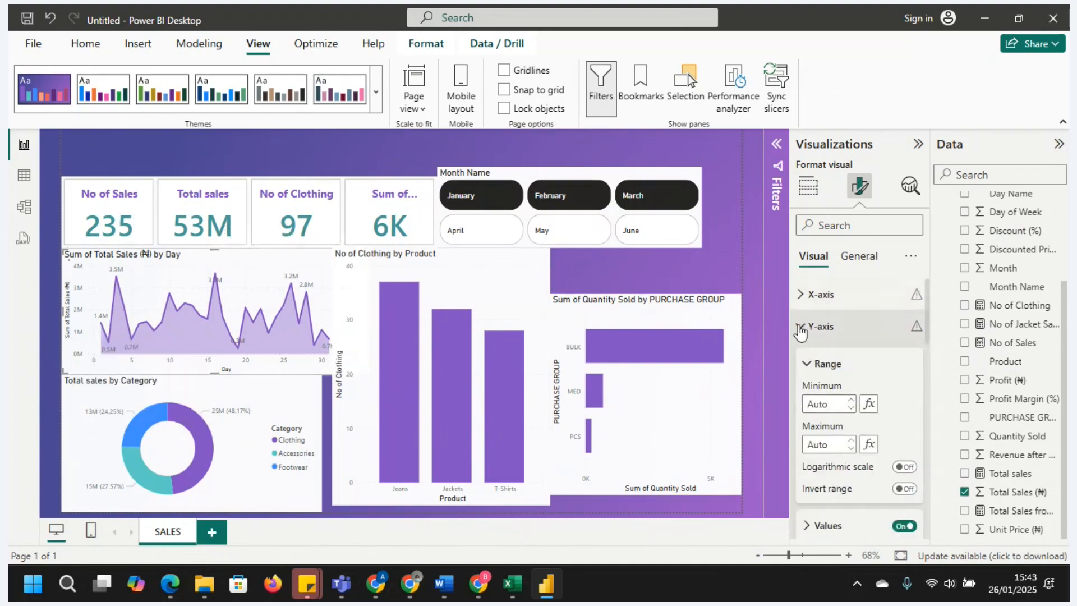
click(816, 329)
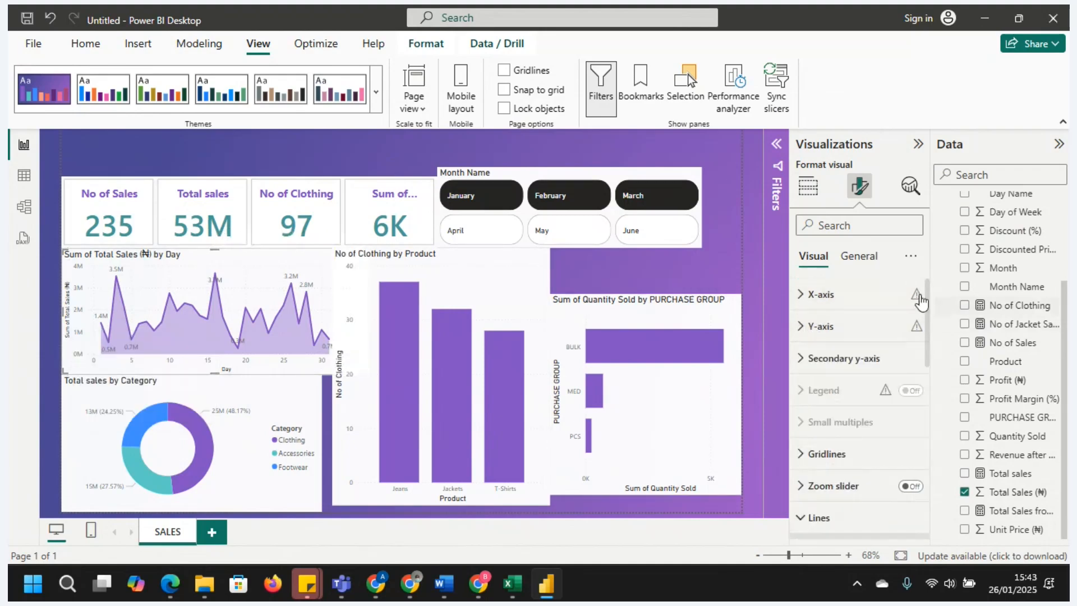
mouse_move(918, 301)
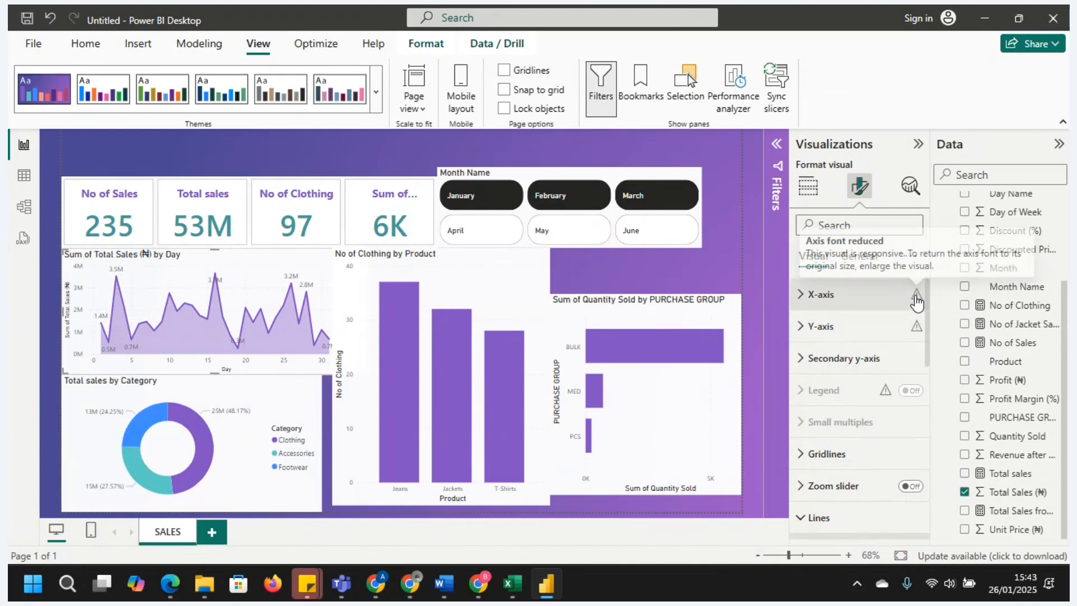
click(916, 301)
click(815, 298)
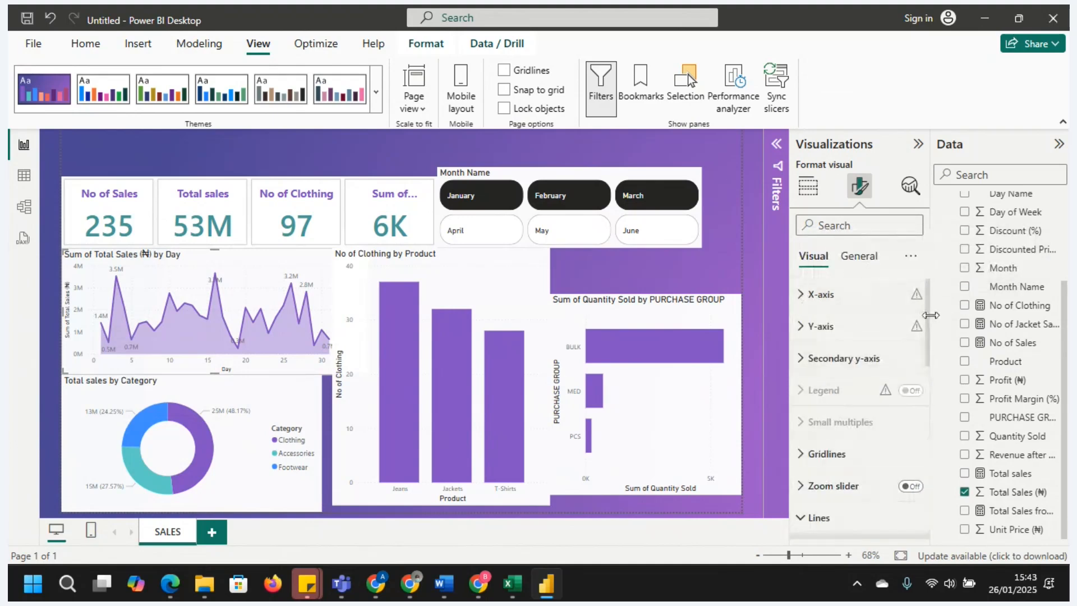
- Leave series labels off and narrow the line chart so it clears the bar chart
drag(928, 315, 946, 493)
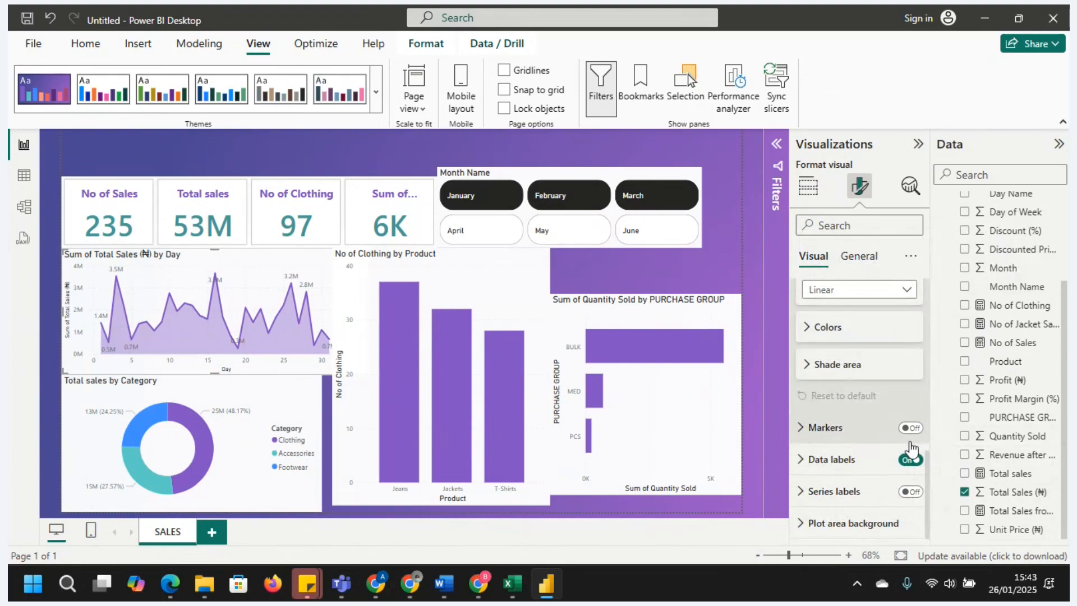
click(912, 492)
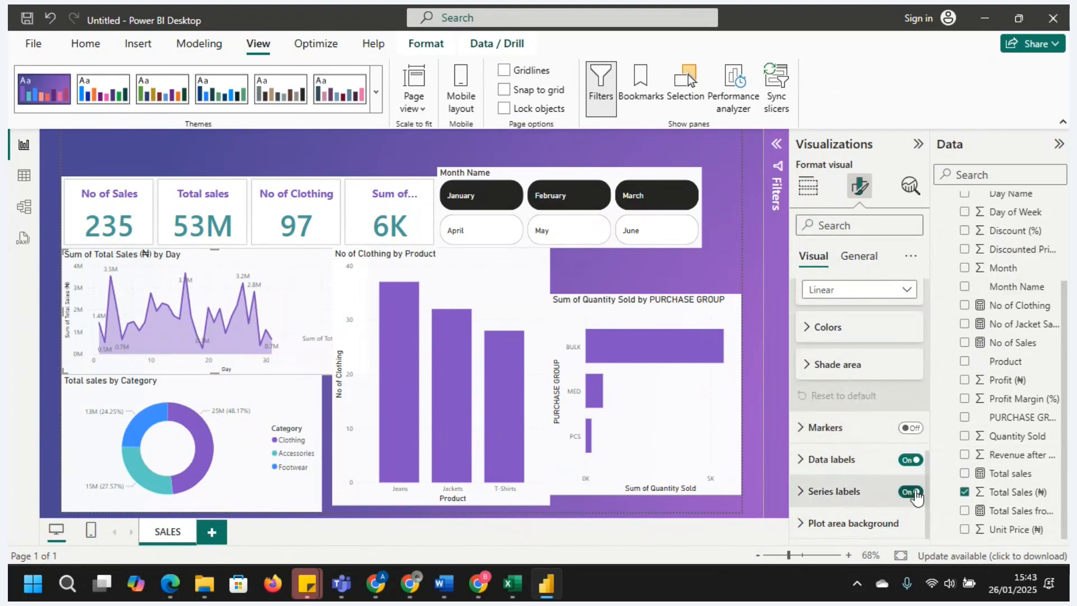
click(911, 492)
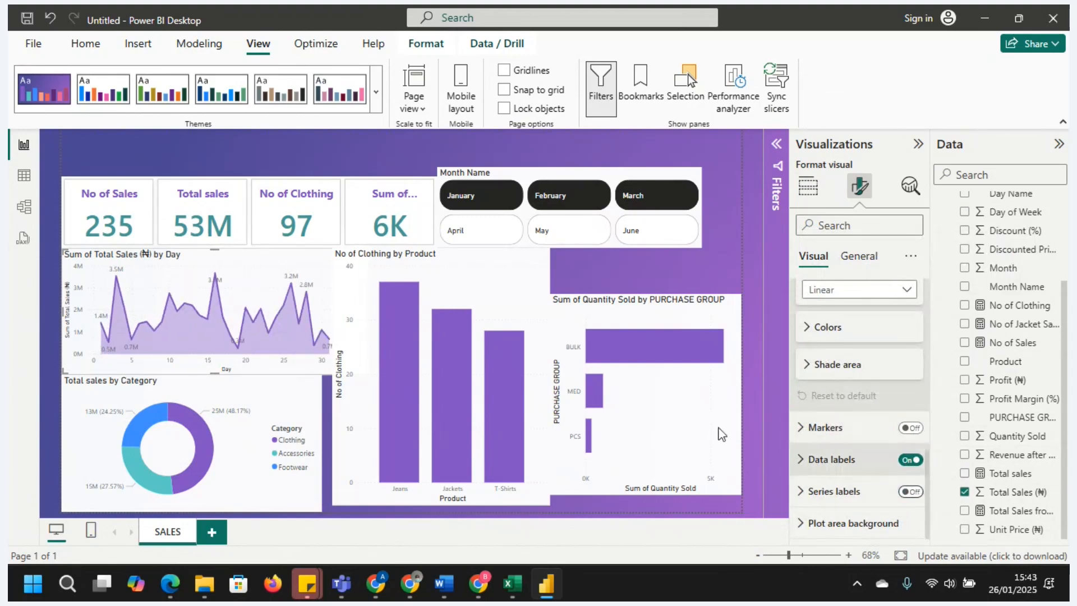
mouse_move(315, 297)
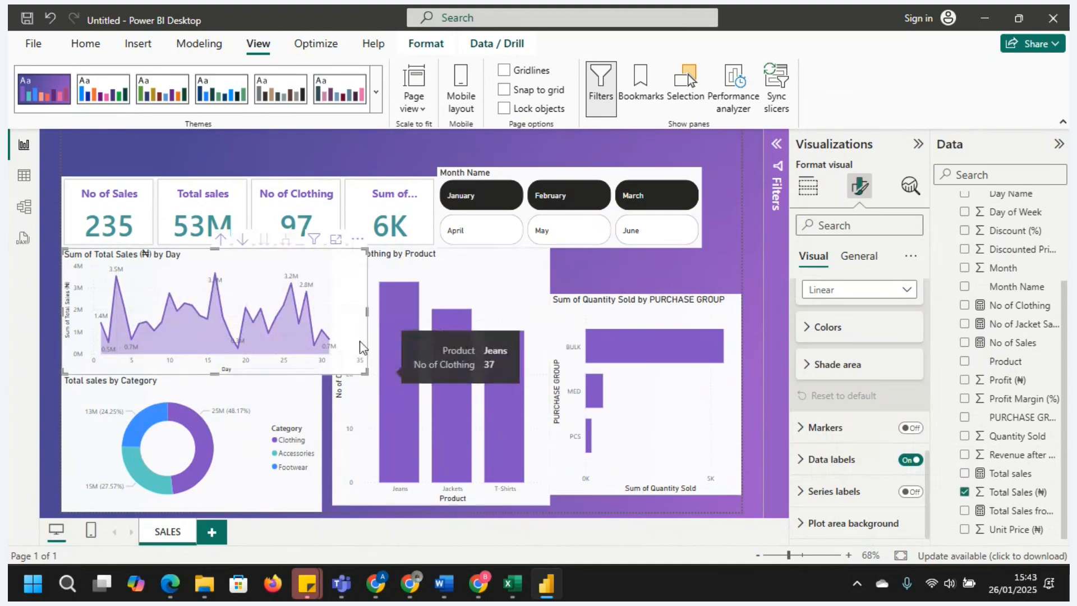
drag(367, 312, 333, 312)
- Nudge the donut chart right and center its Total sales by Category title
drag(314, 408, 324, 406)
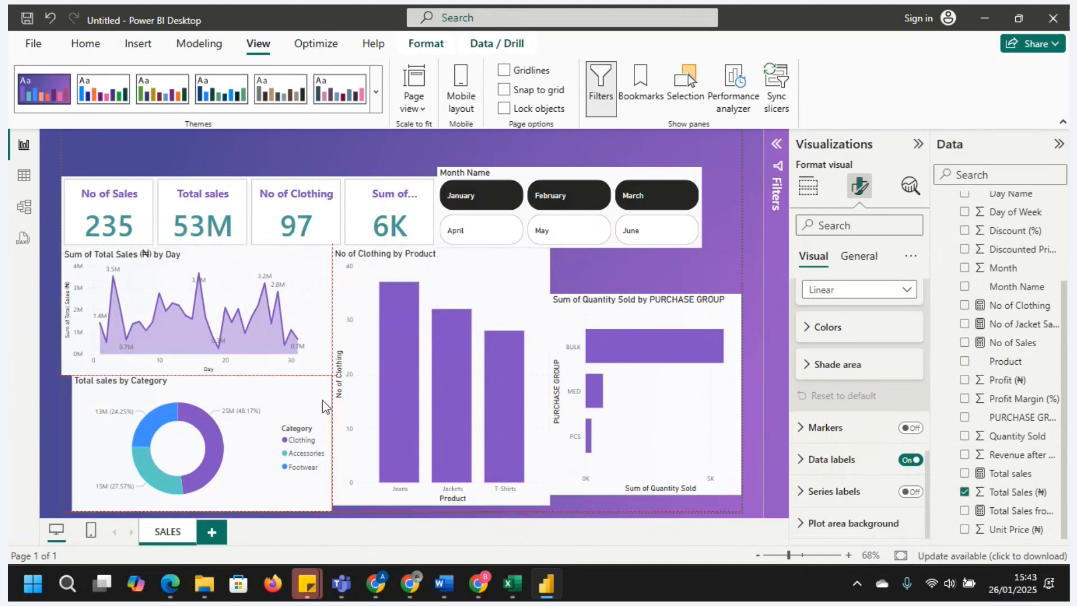
click(859, 259)
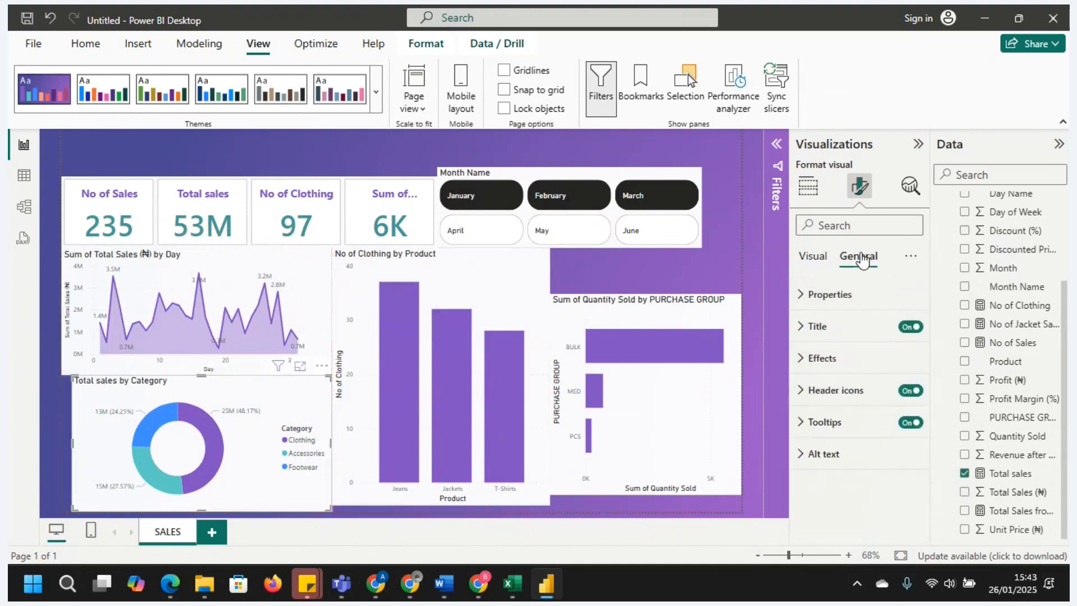
click(803, 336)
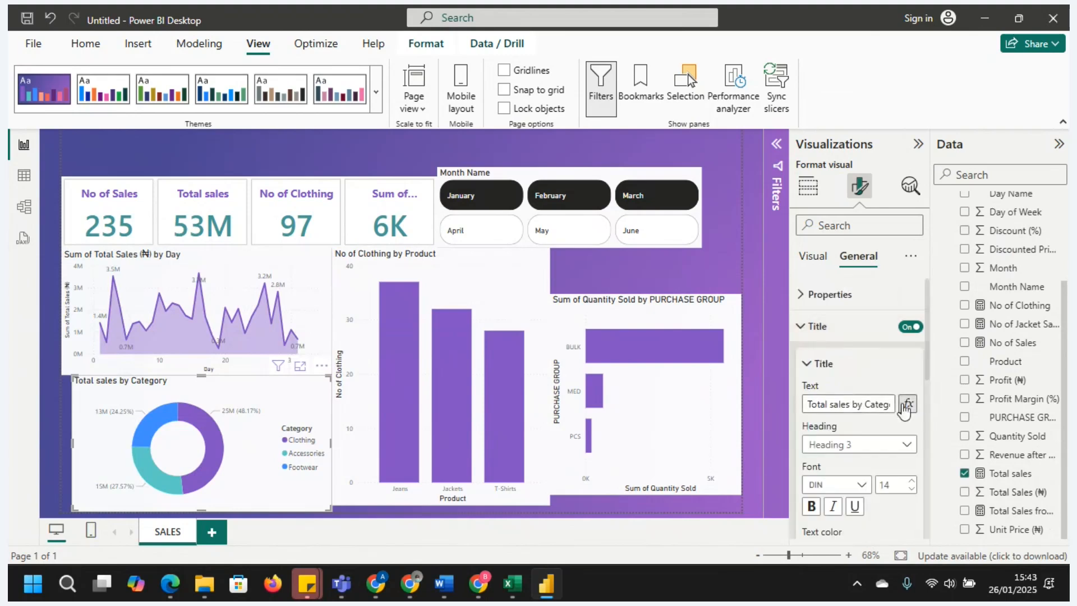
scroll(925, 469, down, 5)
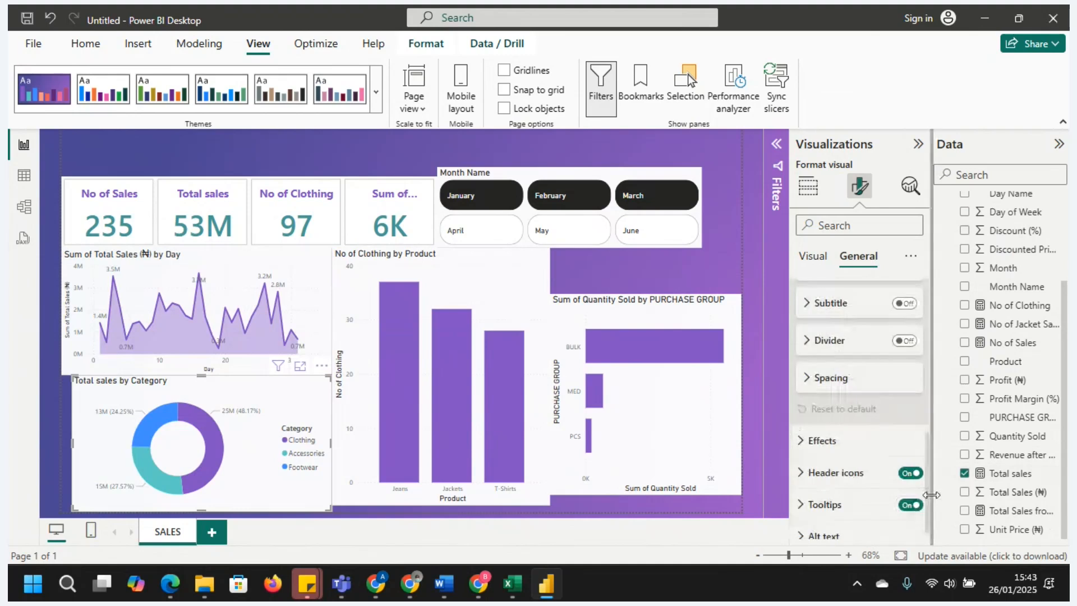
scroll(924, 425, up, 5)
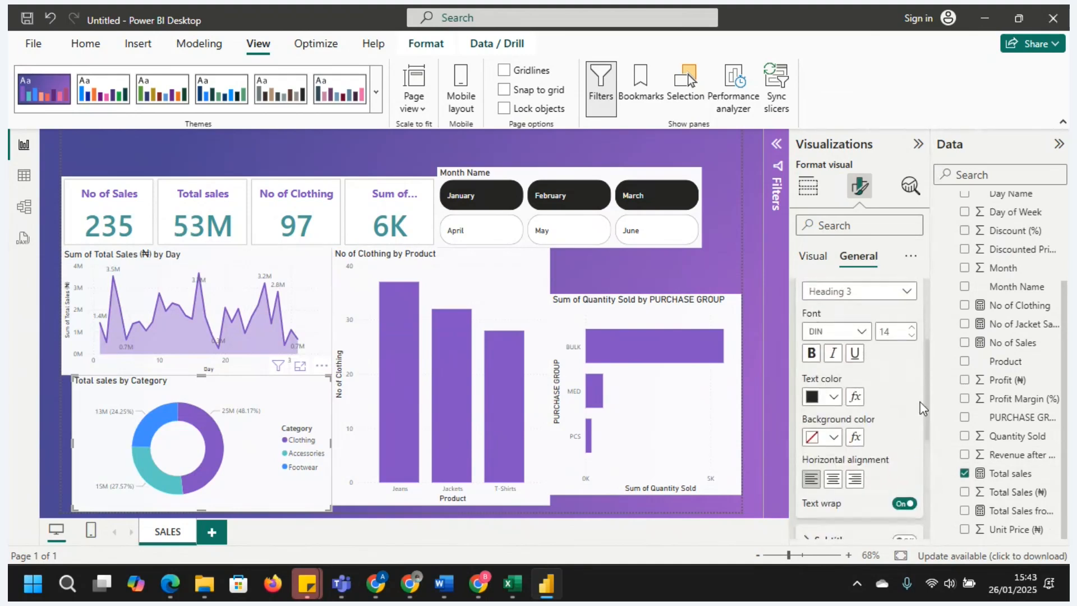
click(832, 478)
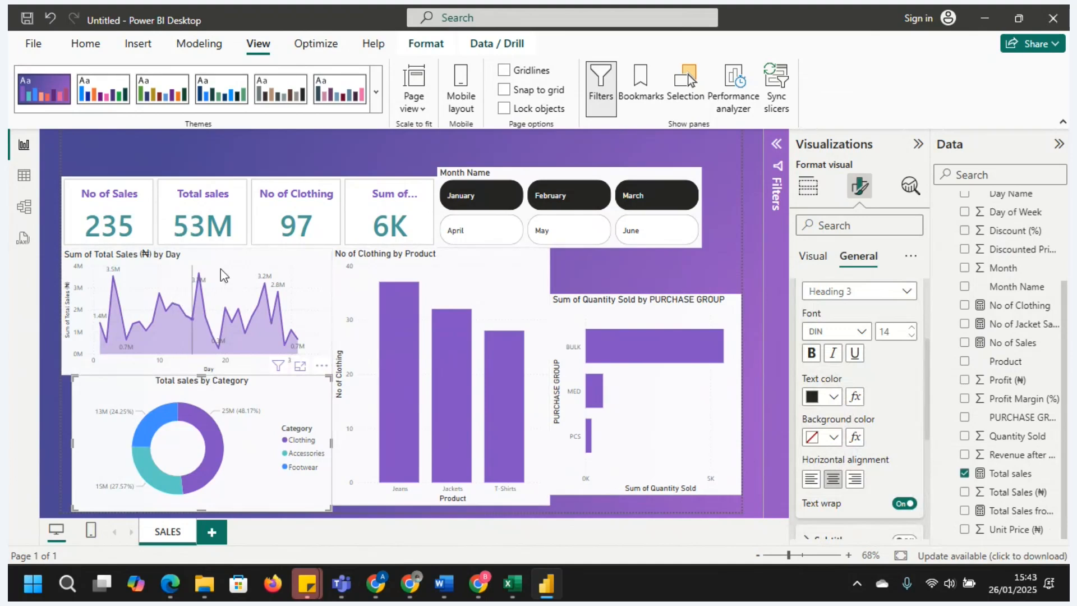
click(236, 270)
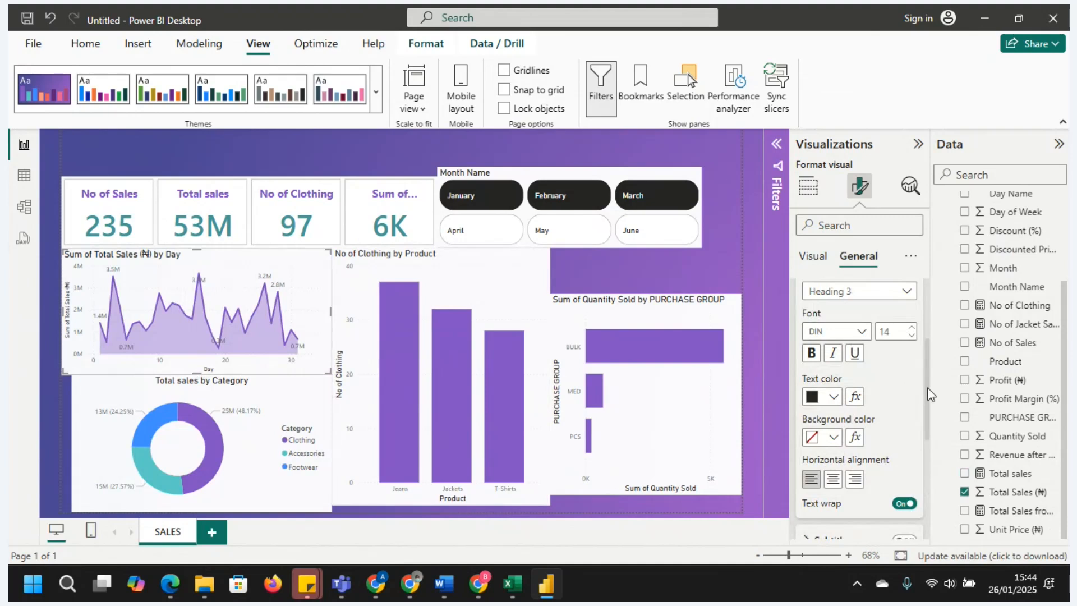
- Center the line chart's title and make it bold and purple
scroll(930, 392, up, 3)
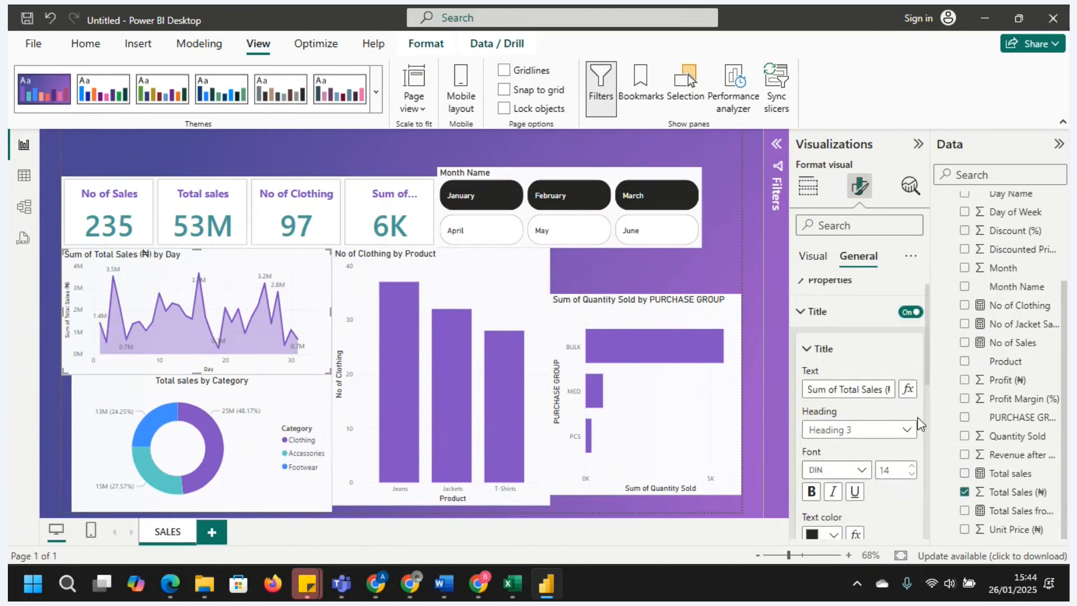
scroll(925, 370, down, 4)
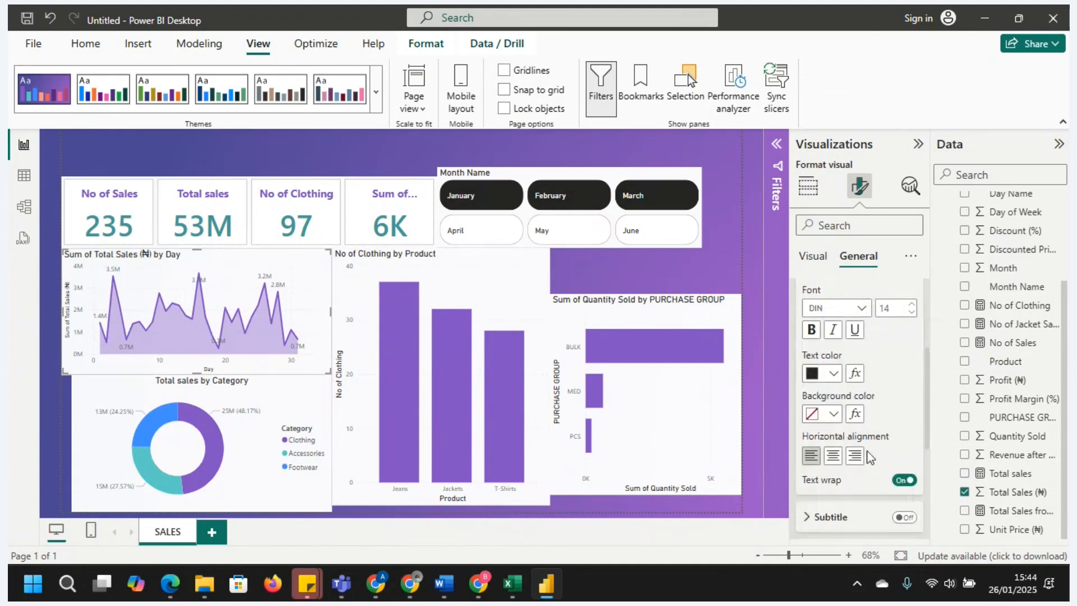
click(834, 456)
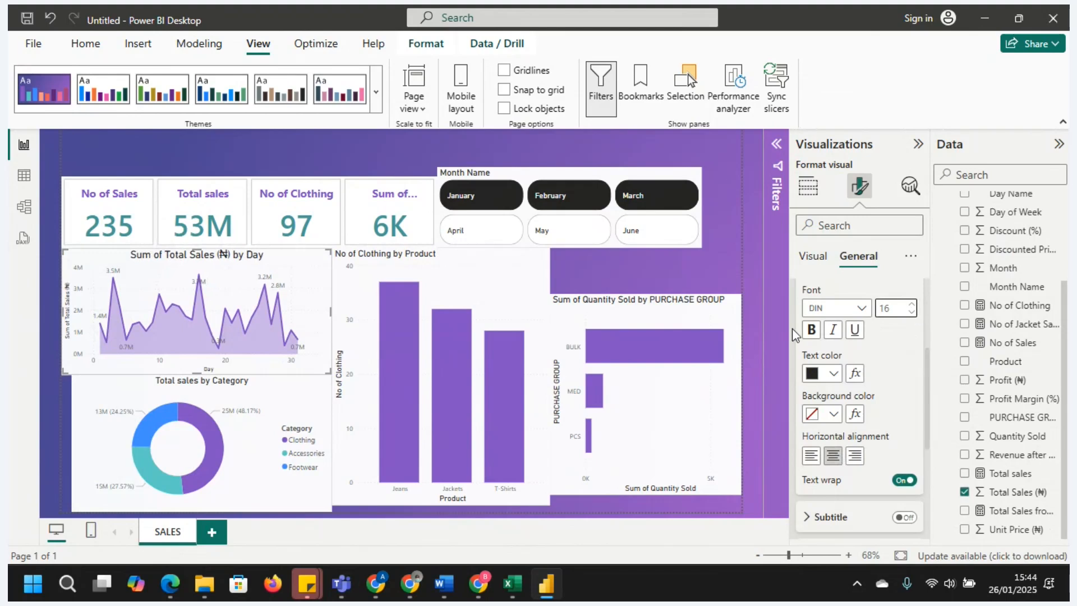
click(834, 375)
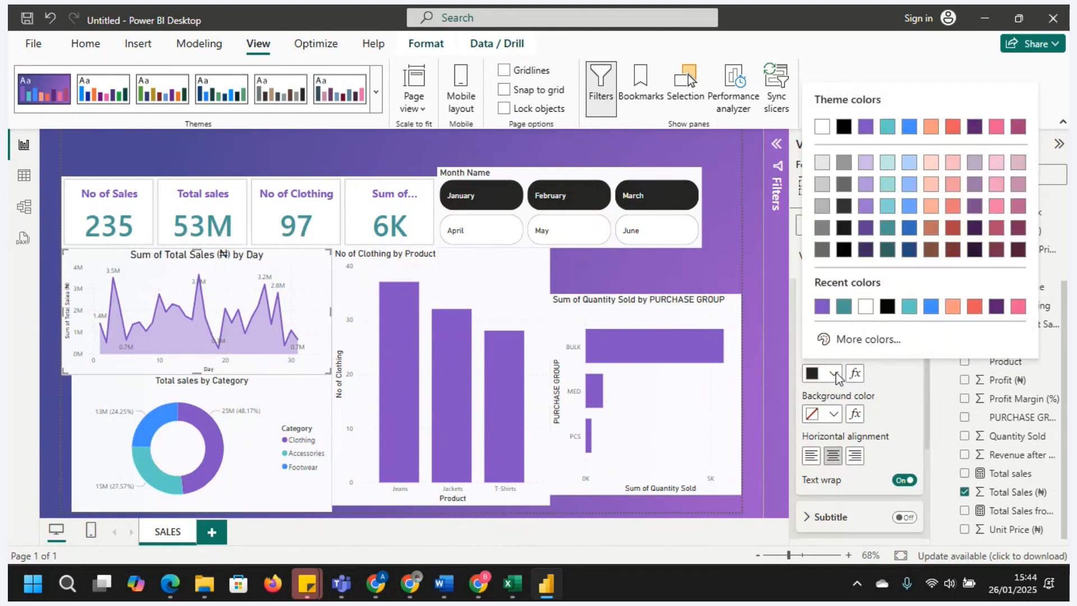
click(823, 309)
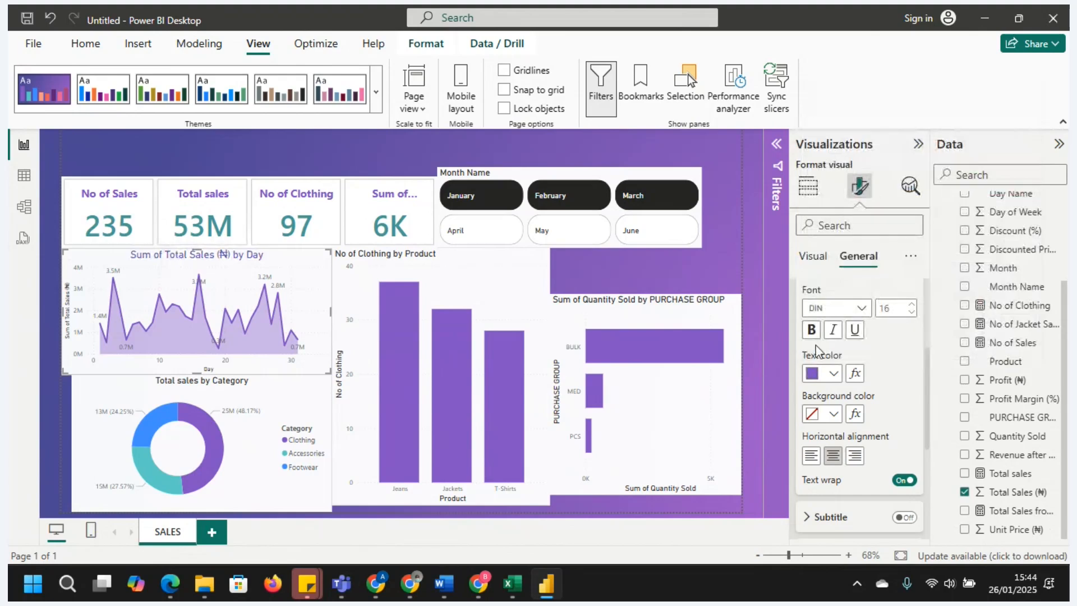
click(811, 329)
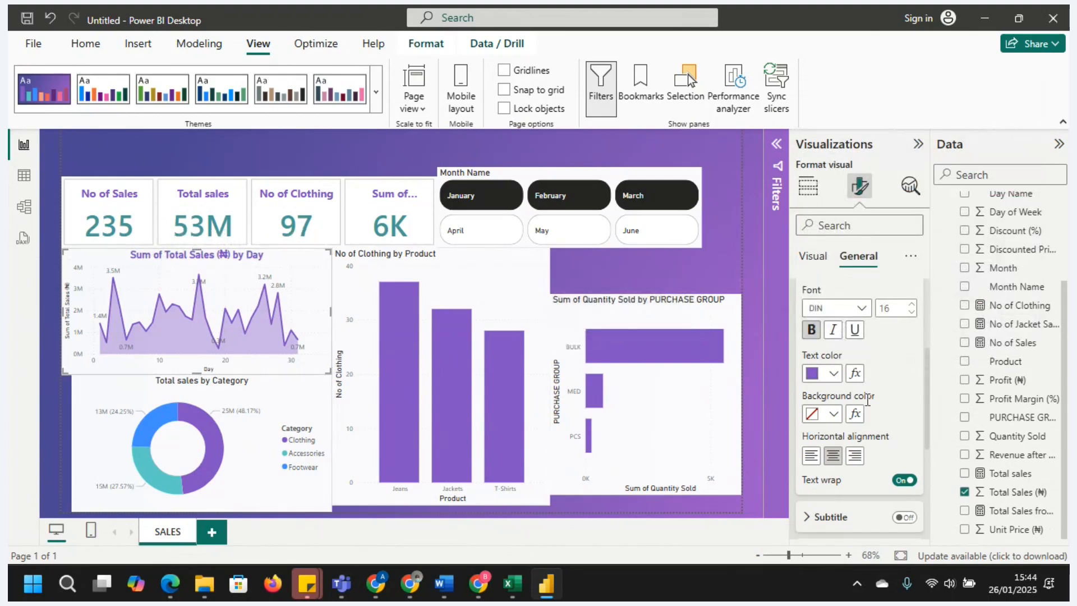
- Set the line chart title's background colour to No Fill
click(813, 415)
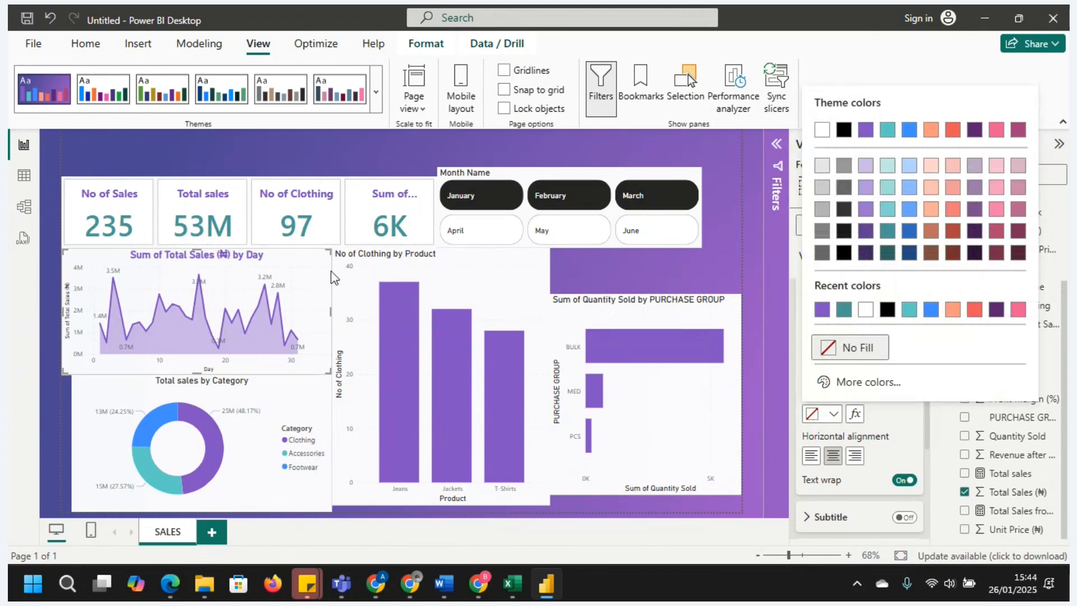
click(822, 167)
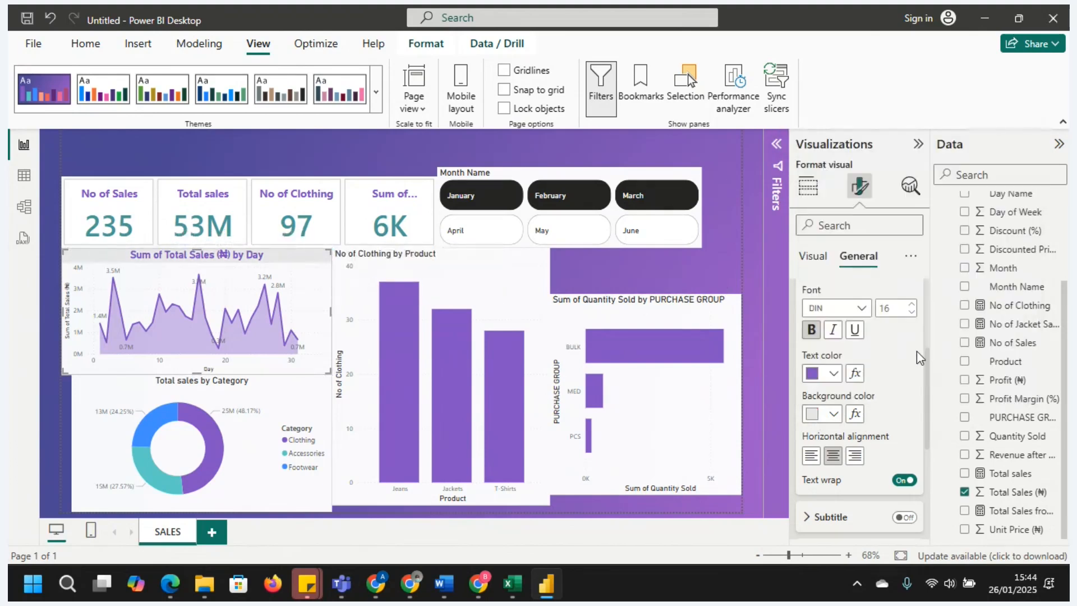
drag(928, 361, 927, 360)
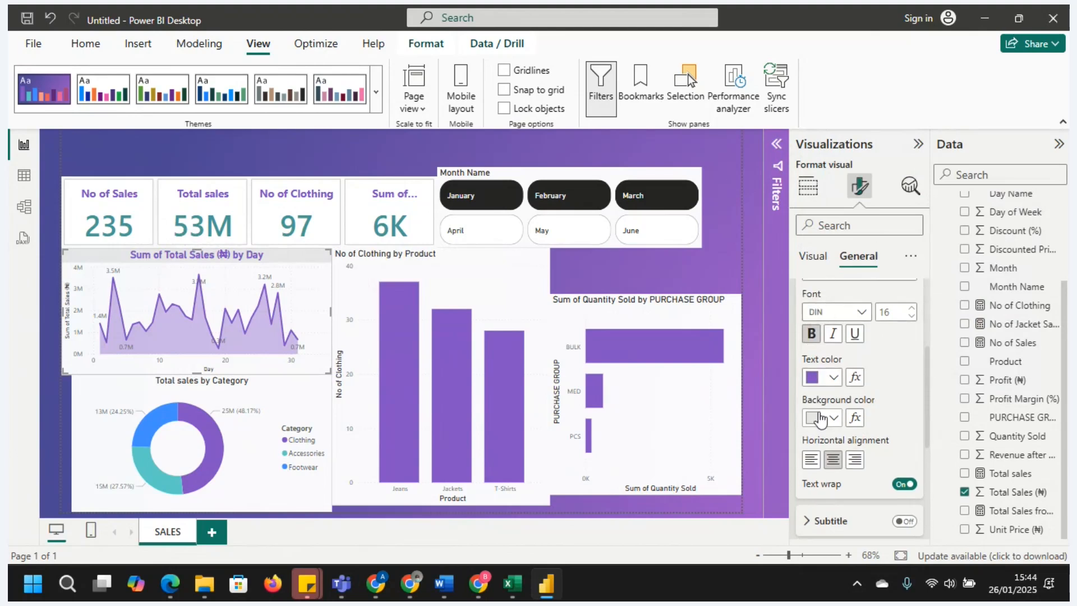
click(829, 418)
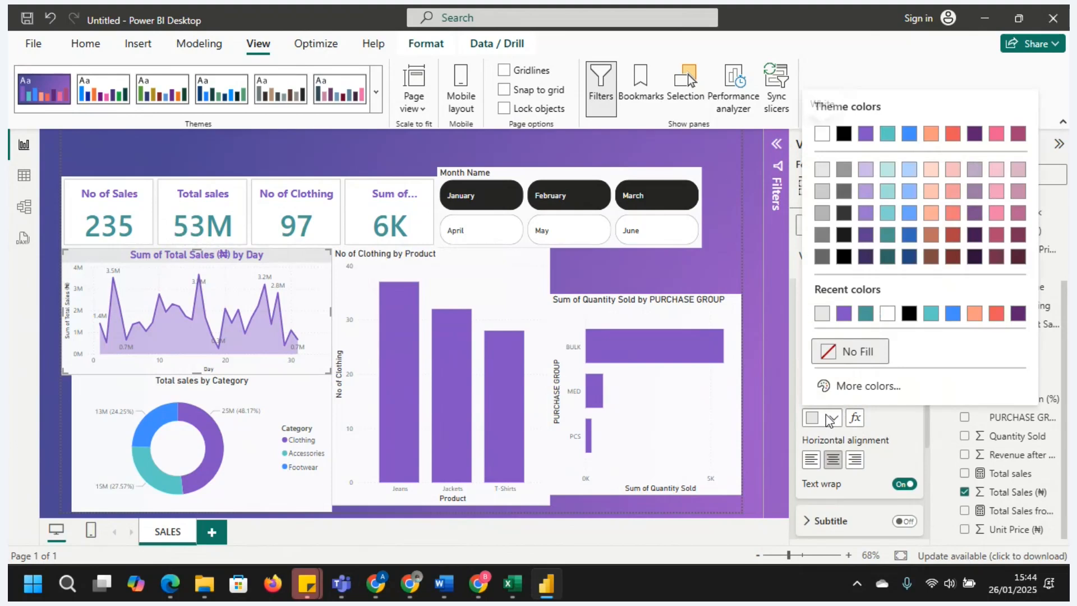
click(854, 349)
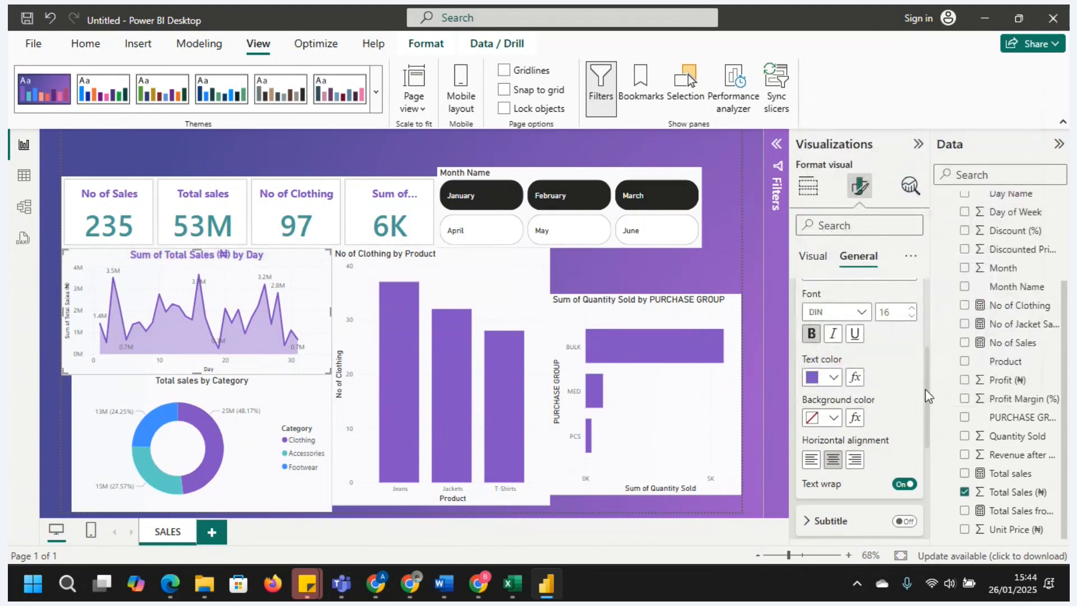
scroll(926, 392, down, 1)
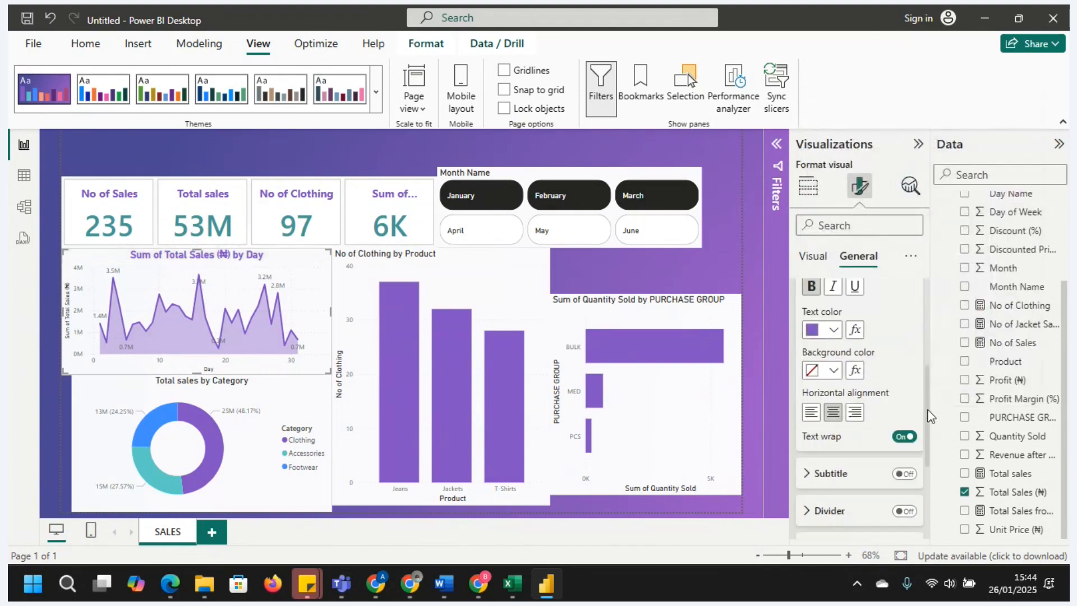
scroll(930, 416, down, 4)
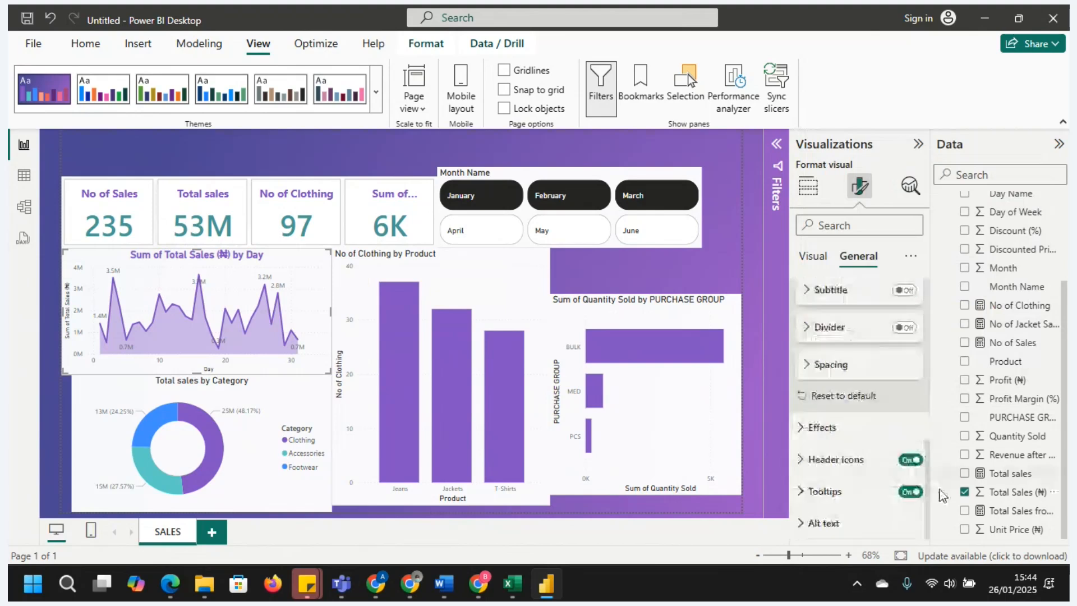
click(820, 427)
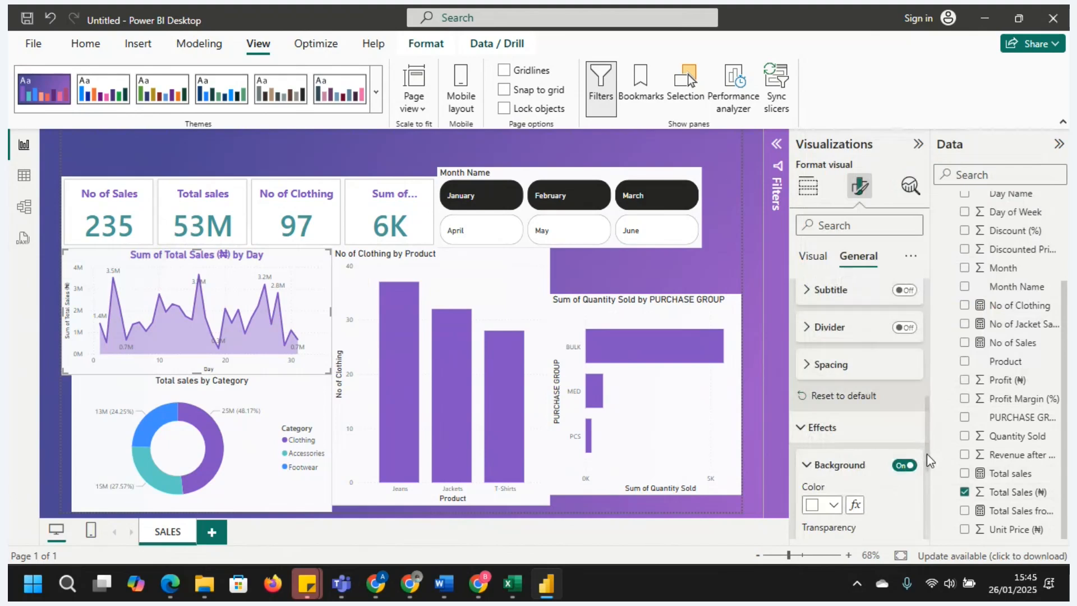
- Turn on the line chart's visual border and set its rounded corners to 4 px
drag(926, 453, 935, 508)
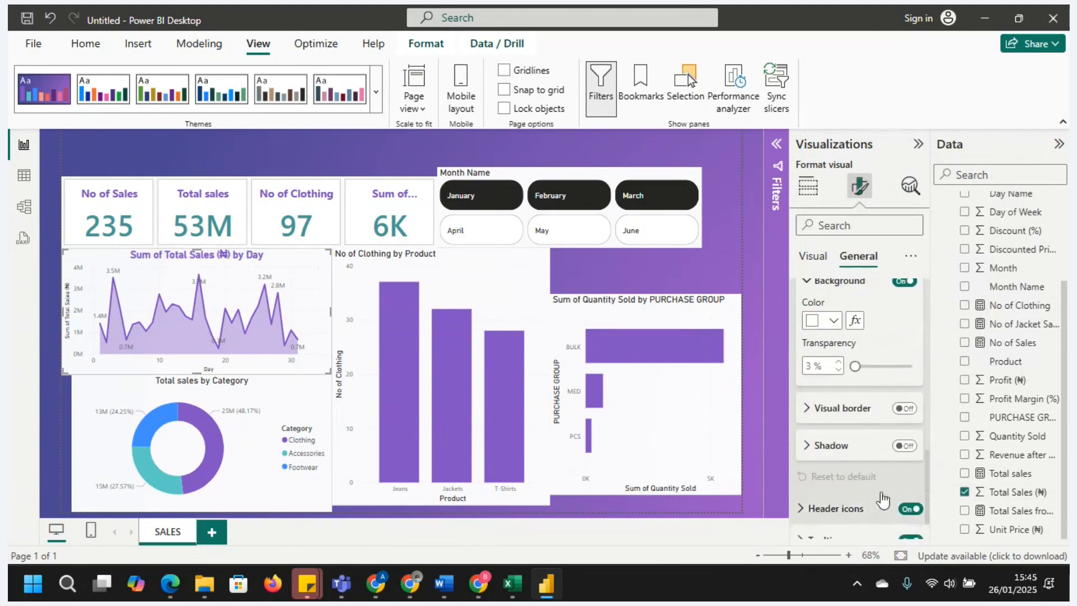
click(807, 415)
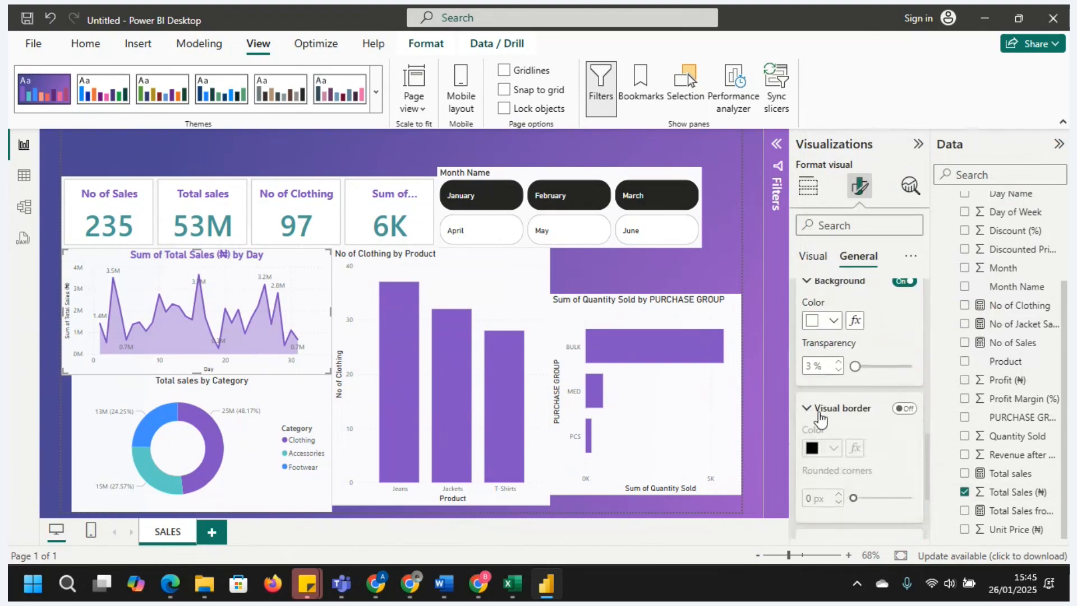
click(909, 409)
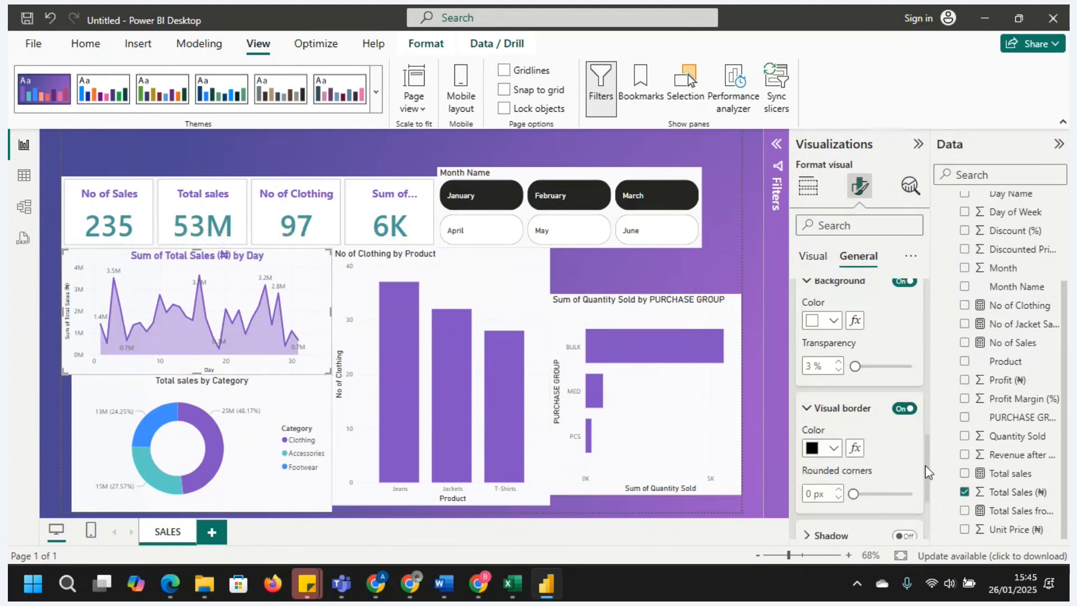
drag(928, 474, 930, 493)
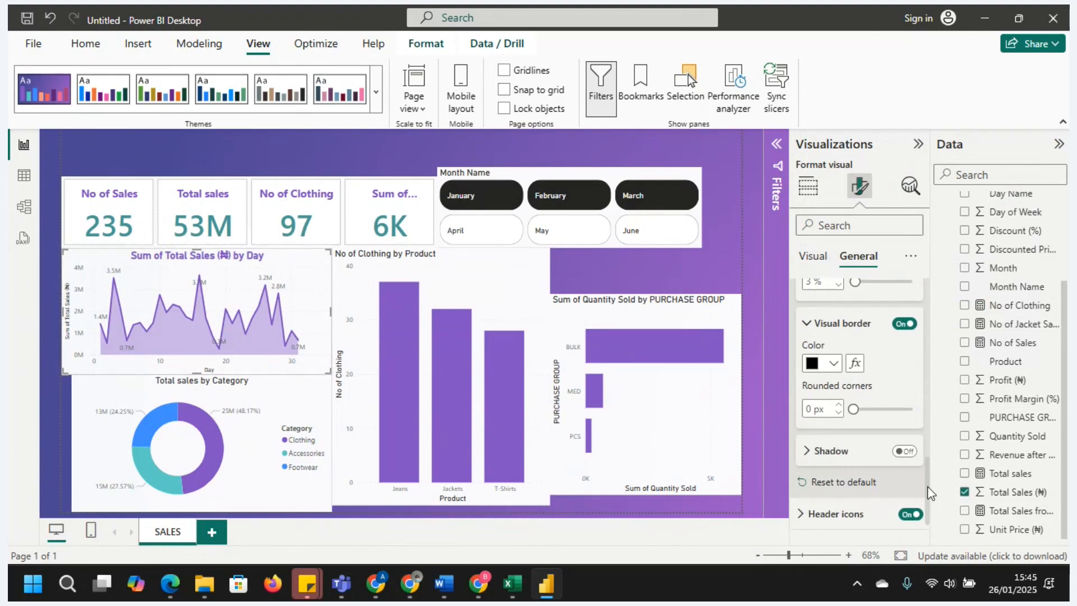
mouse_move(853, 409)
mouse_down()
mouse_move(905, 410)
mouse_move(862, 411)
mouse_up()
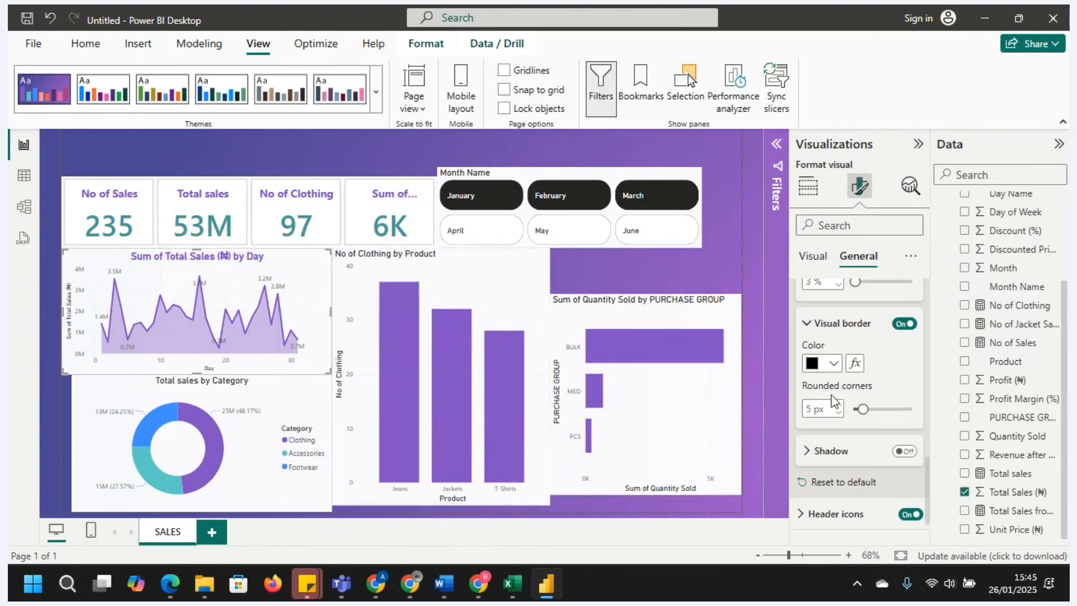
drag(862, 406, 891, 405)
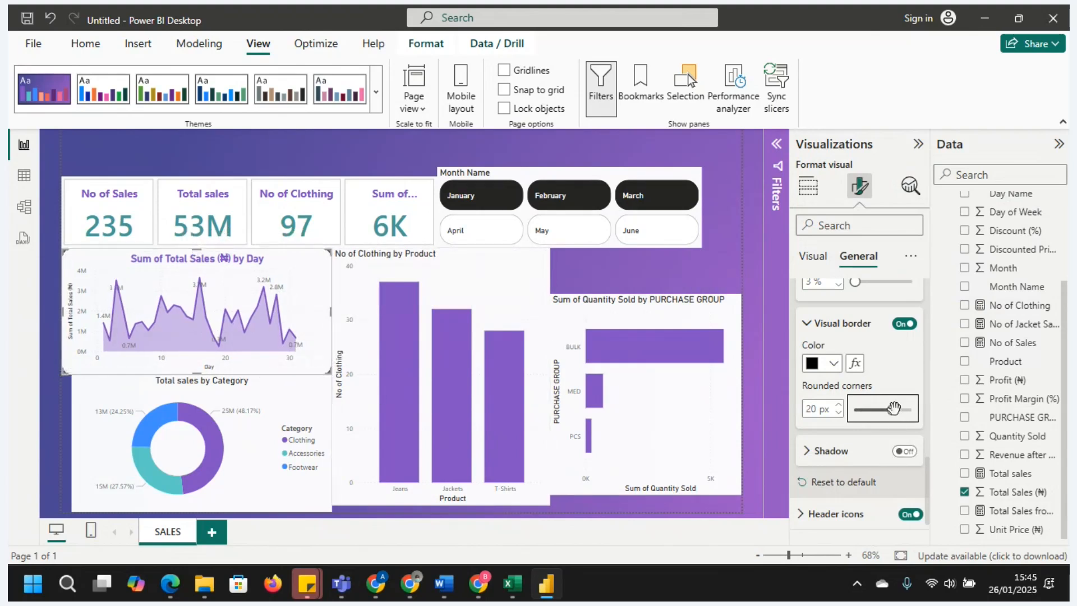
drag(894, 408, 860, 410)
- Add a black outside shadow toward the bottom right of the Sum of Total Sales by Day chart
click(905, 460)
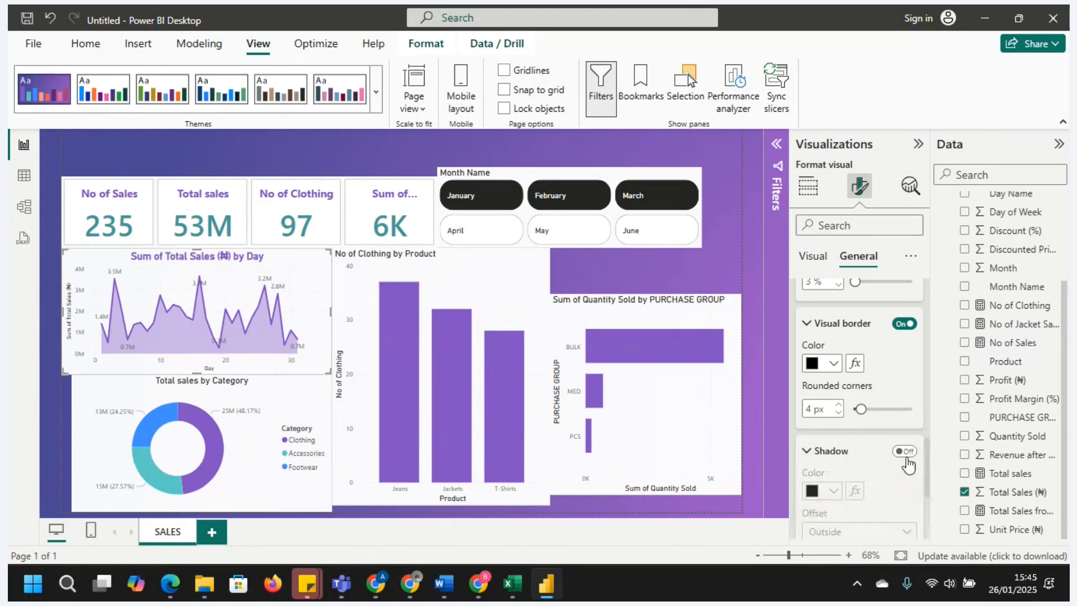
scroll(920, 448, down, 4)
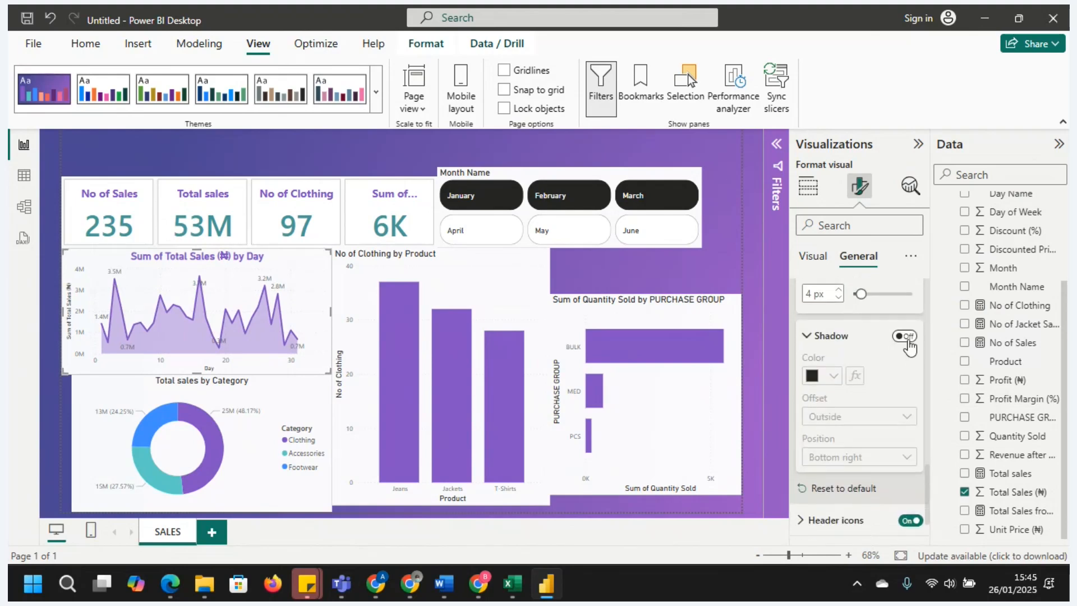
click(906, 340)
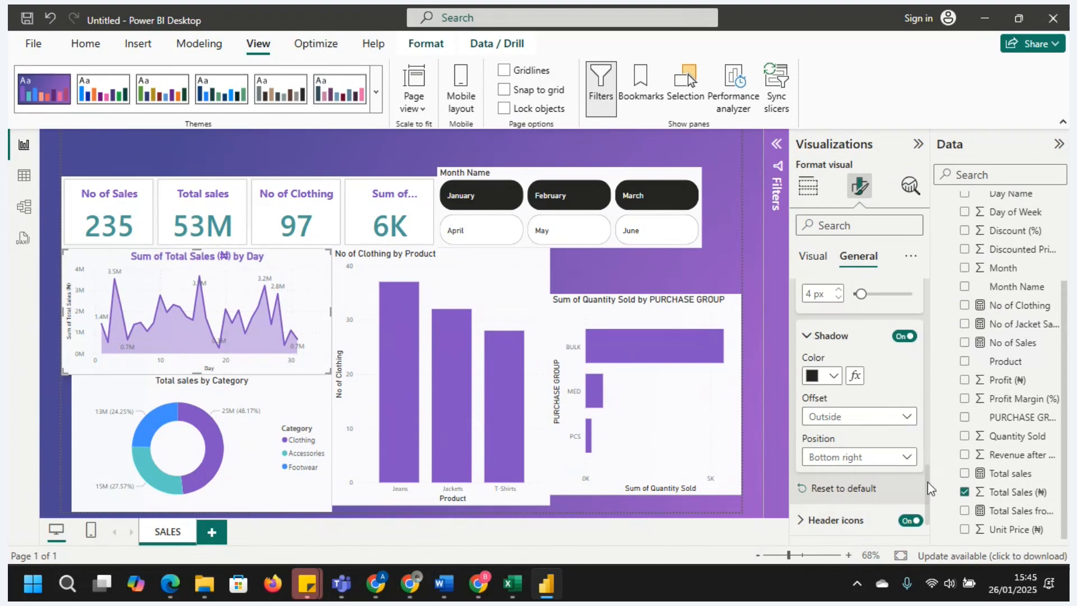
drag(928, 483, 930, 509)
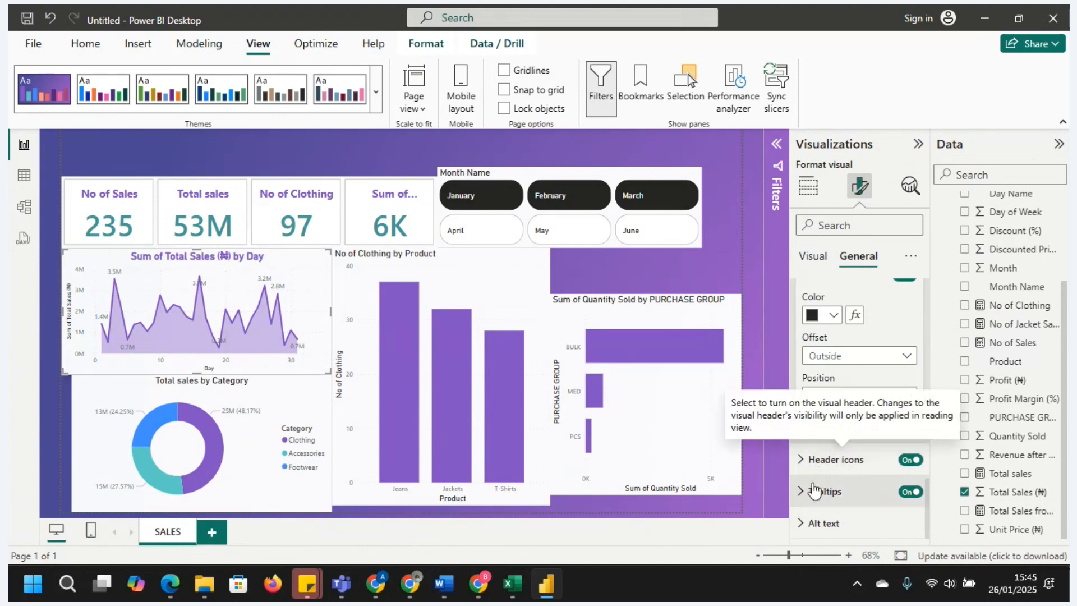
click(823, 258)
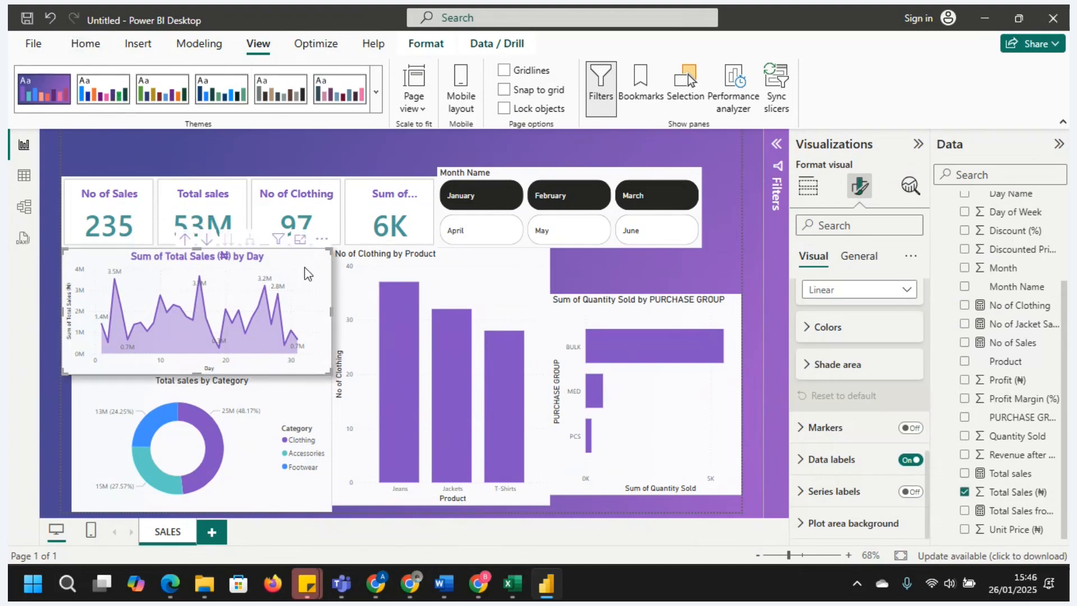
- Copy the line chart's formatting onto the donut, No of Clothing, and purchase-group charts with Format painter
click(100, 49)
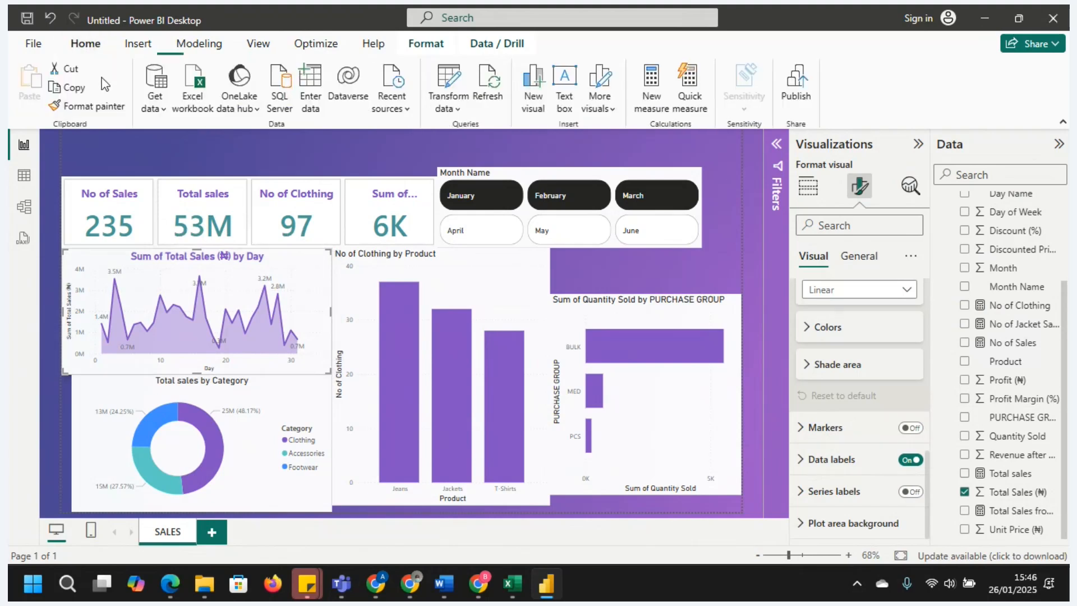
click(89, 106)
click(297, 382)
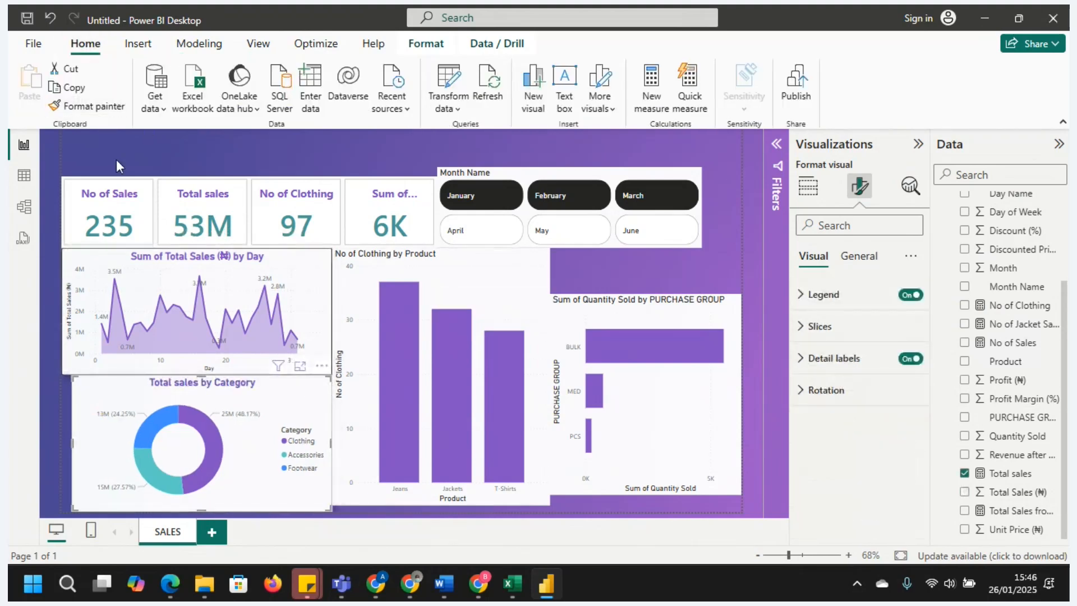
click(208, 280)
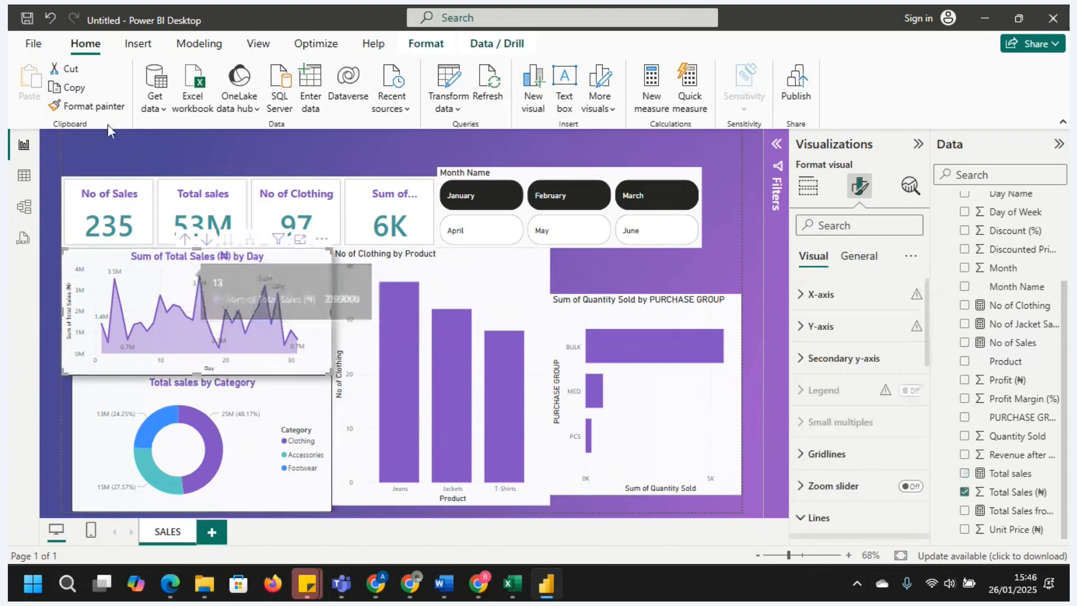
click(99, 109)
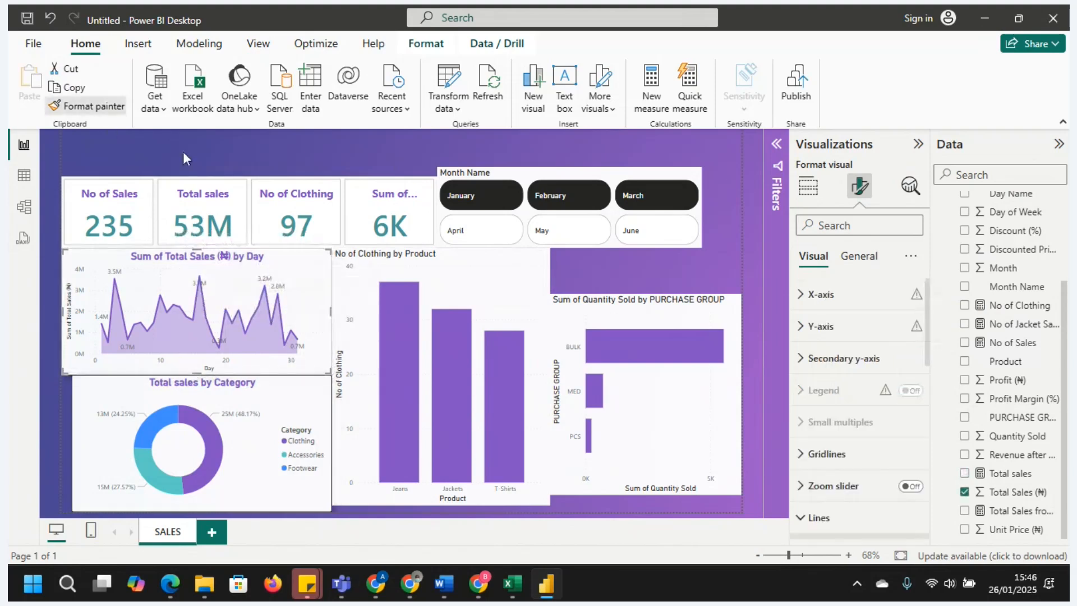
click(533, 303)
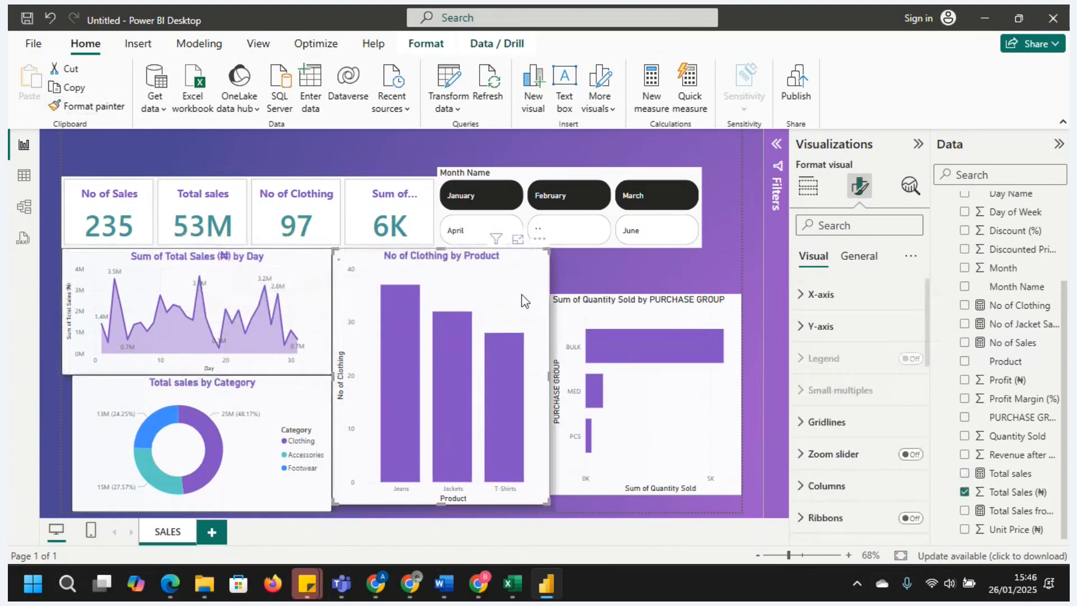
click(103, 107)
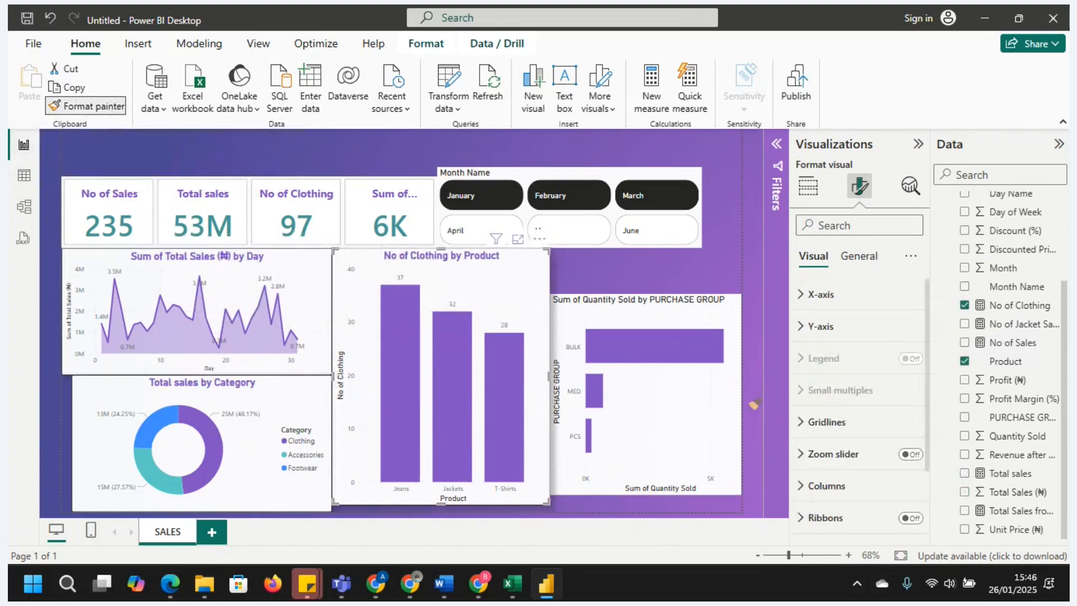
click(695, 418)
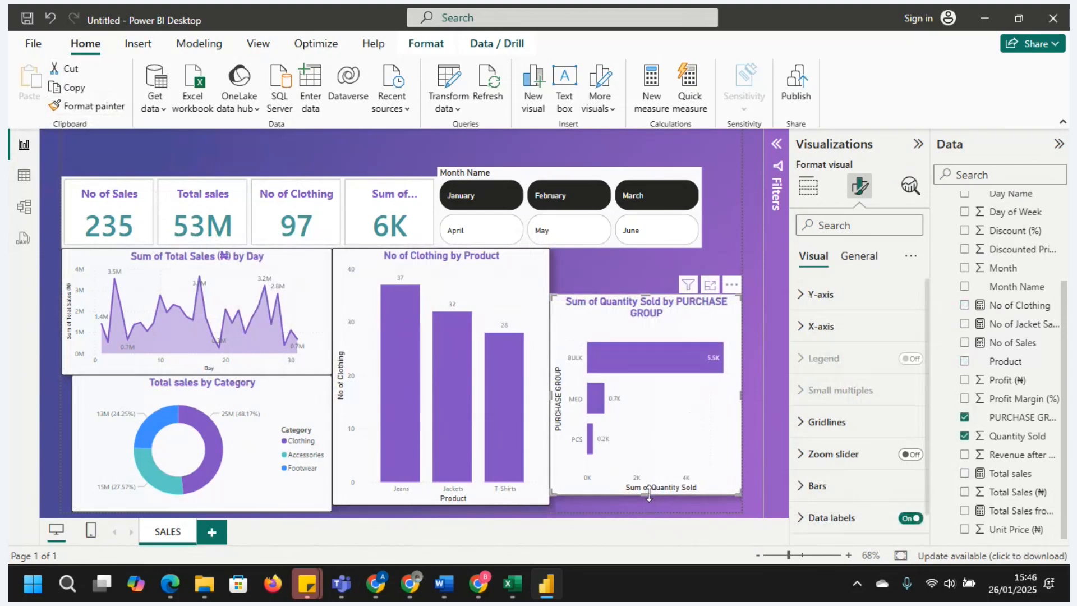
- Resize the purchase-group chart so its top, bottom and left edges align with its neighbours
drag(648, 494, 649, 504)
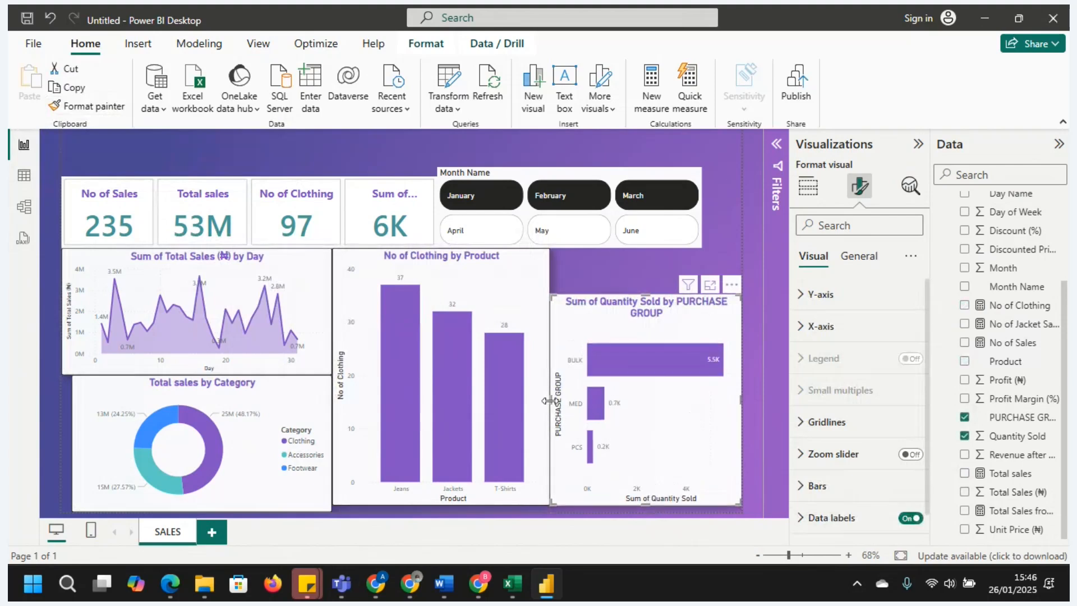
mouse_move(550, 405)
mouse_down()
mouse_move(563, 405)
mouse_move(555, 401)
mouse_up()
drag(643, 293, 647, 249)
- Move the Month Name slicer beside the KPI cards and narrow it to a compact width
click(506, 174)
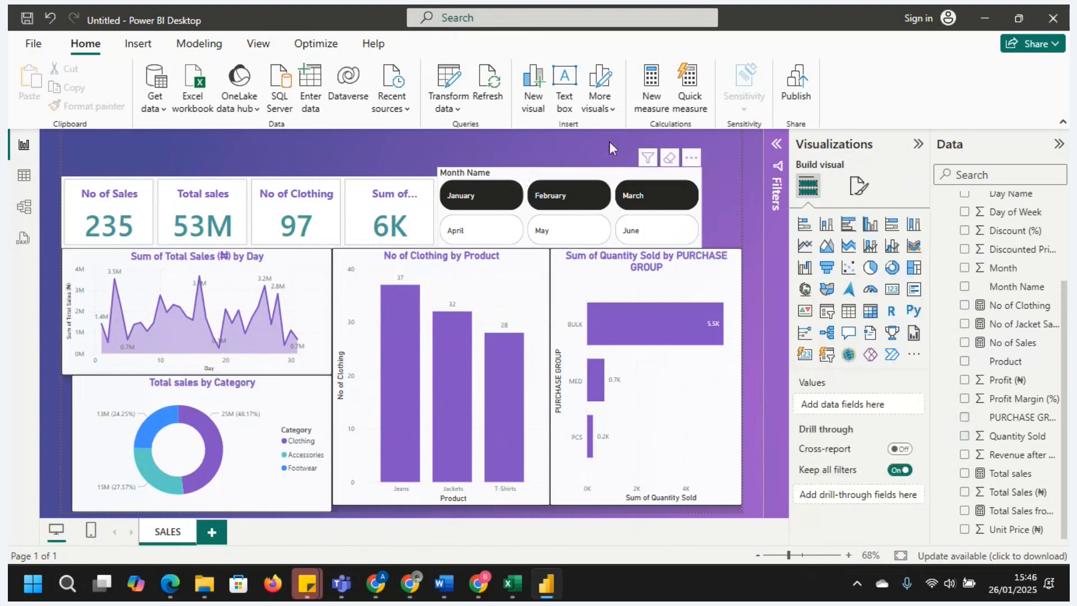
drag(593, 172, 608, 142)
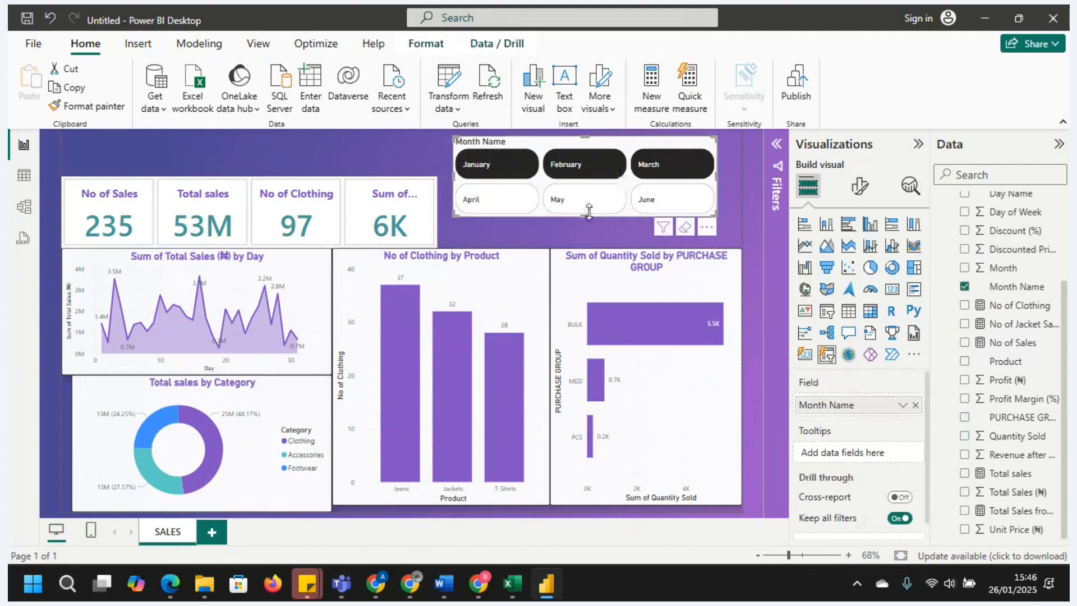
drag(613, 143, 604, 177)
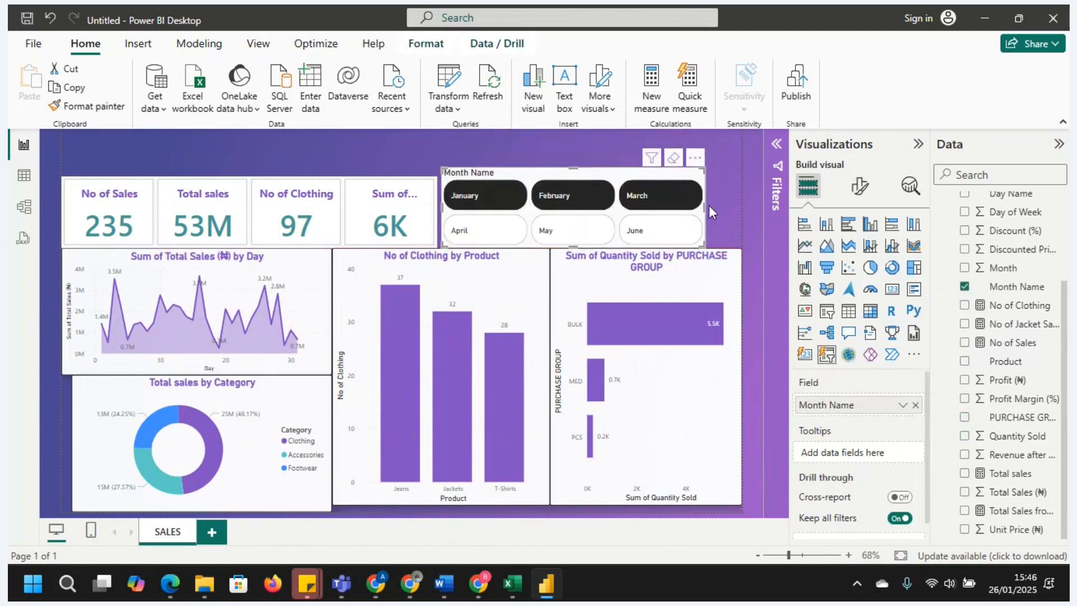
drag(705, 205, 626, 206)
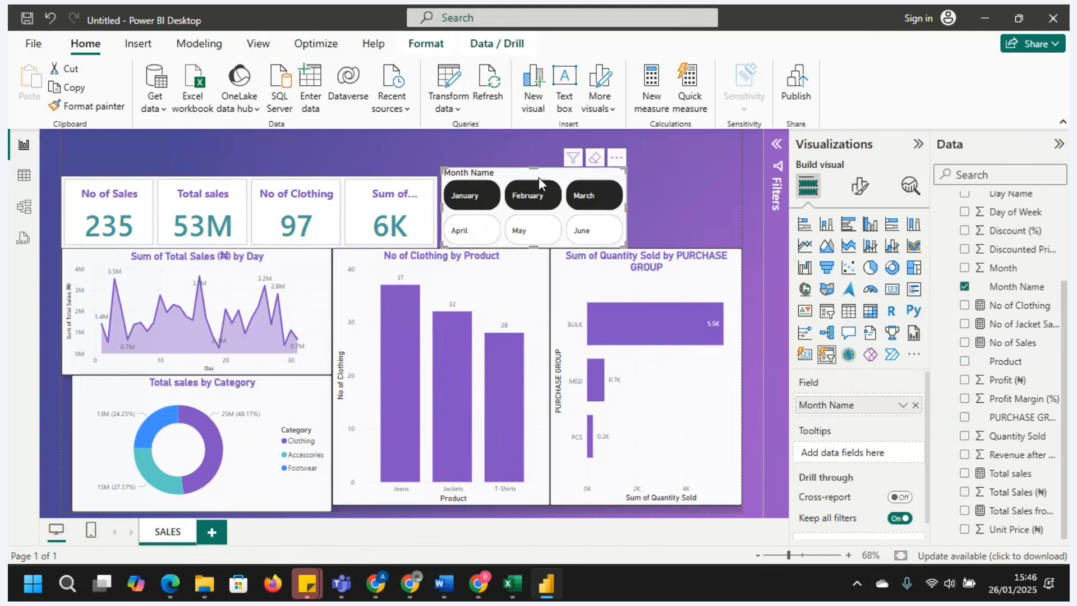
drag(538, 177, 530, 178)
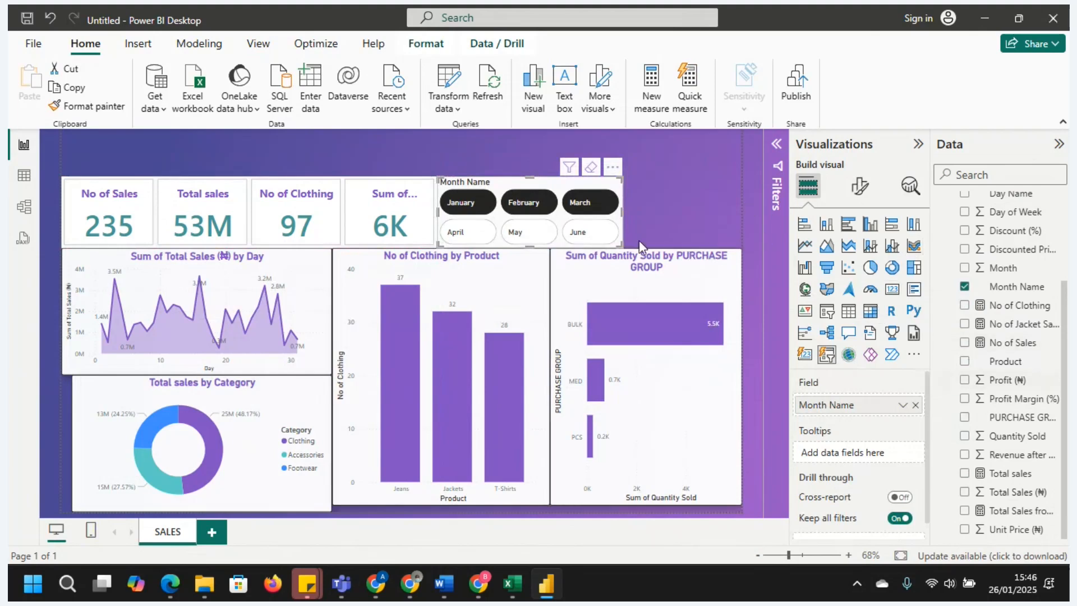
click(663, 227)
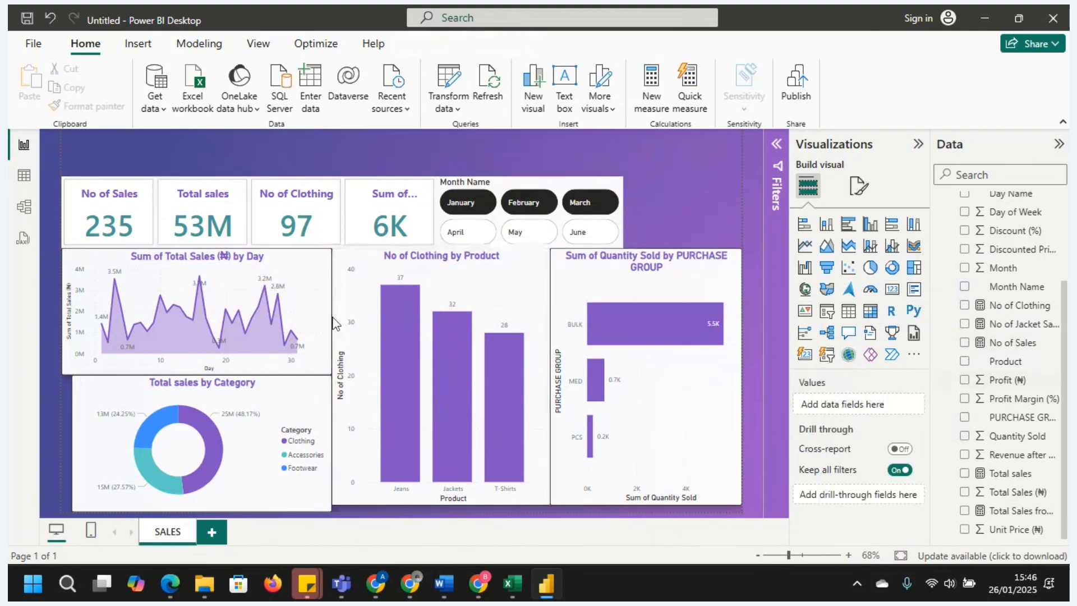
- Align the donut chart under the daily sales chart and stretch the clothing chart down to match
click(108, 429)
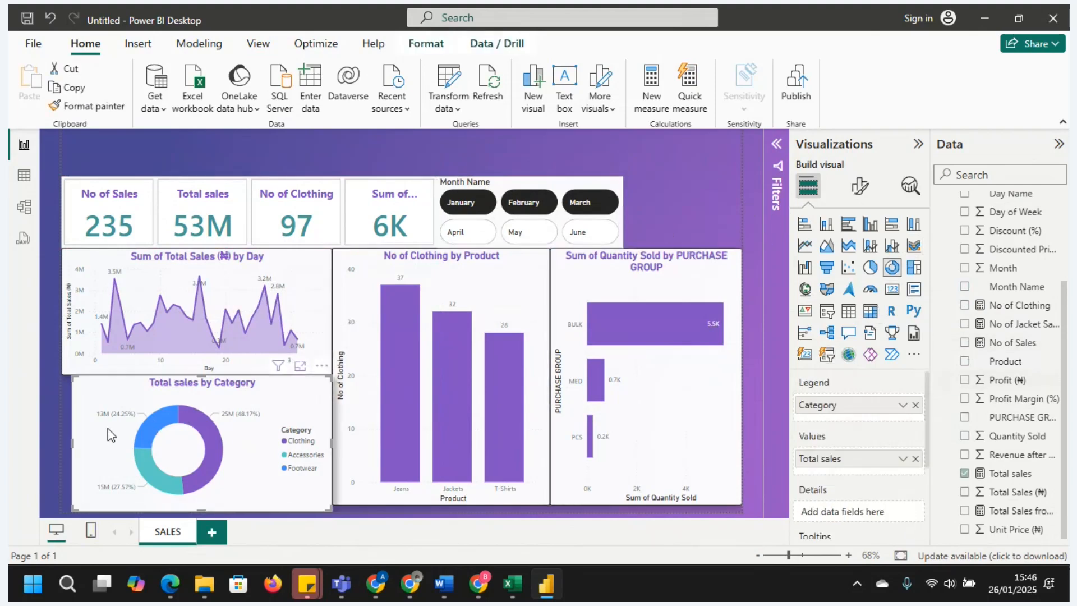
drag(108, 429, 92, 429)
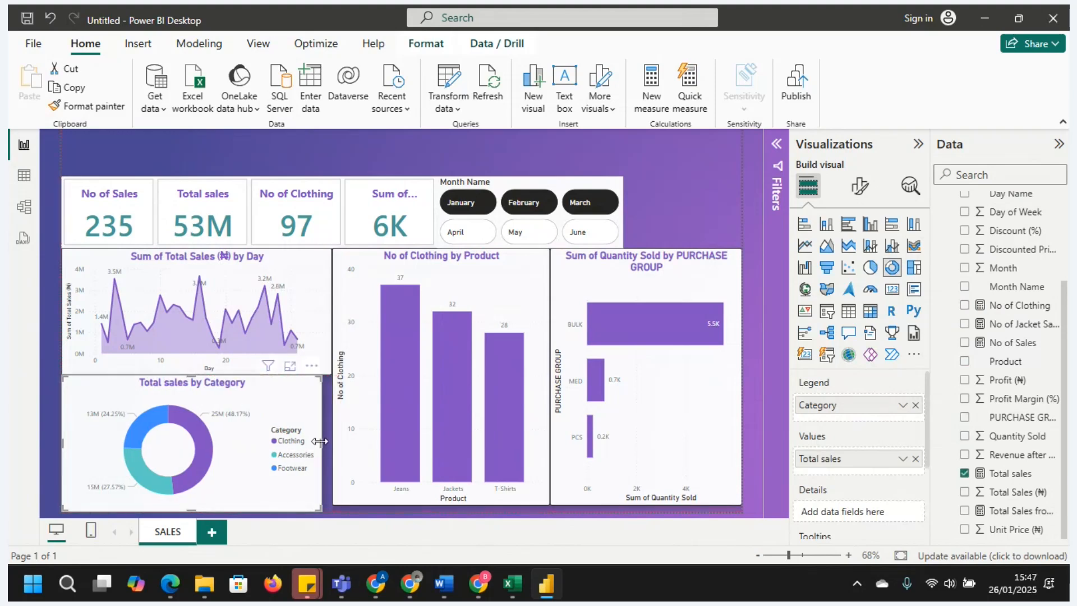
drag(320, 441, 332, 442)
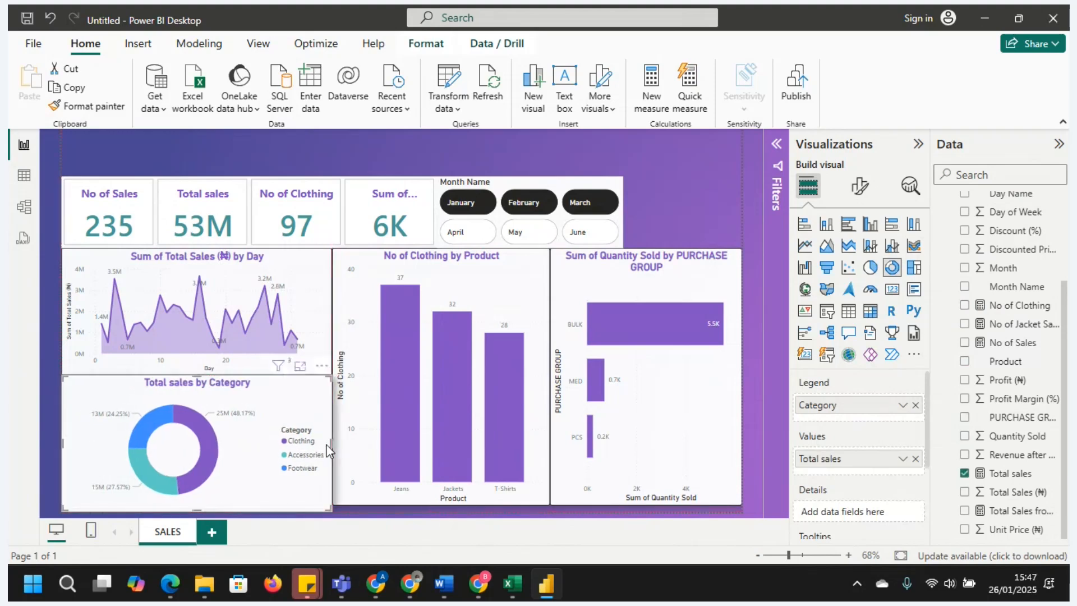
click(434, 499)
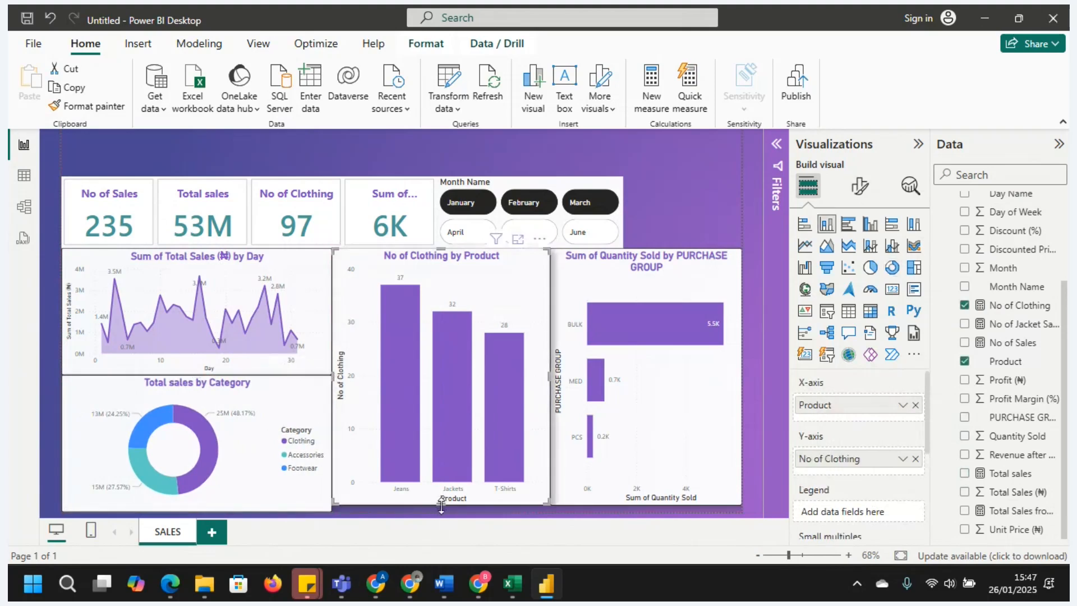
drag(442, 505, 442, 511)
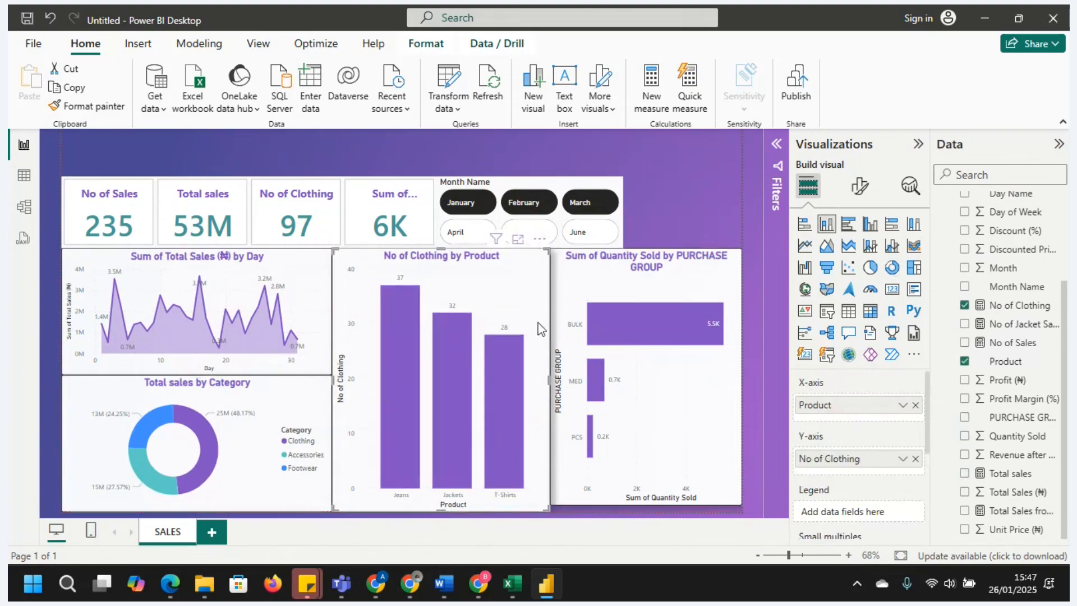
- Filter the slicer to April, May and June, clear the selection, then switch to Table view
click(533, 232)
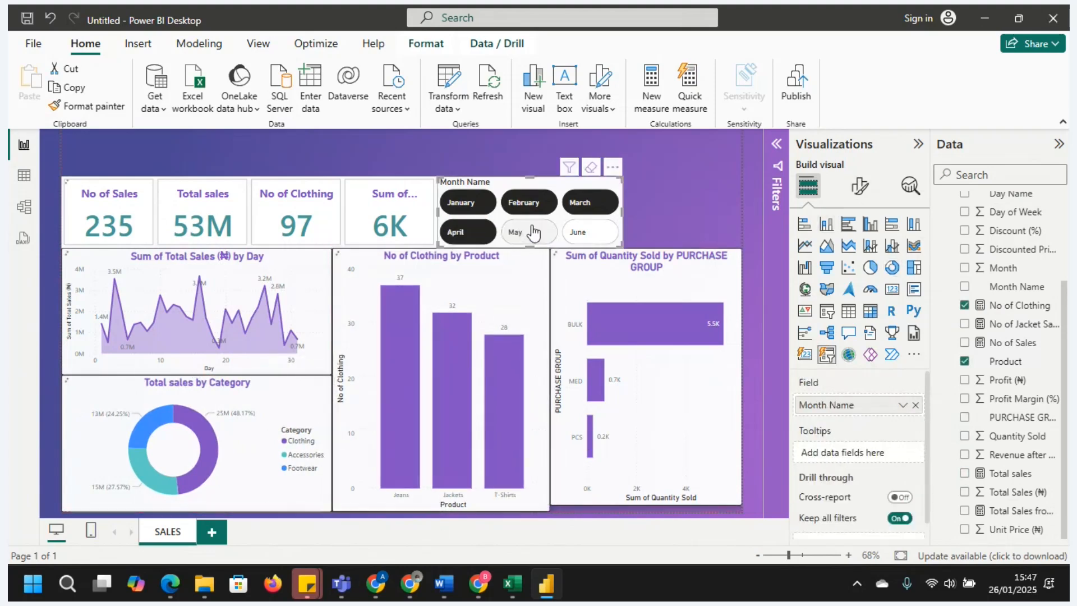
click(577, 231)
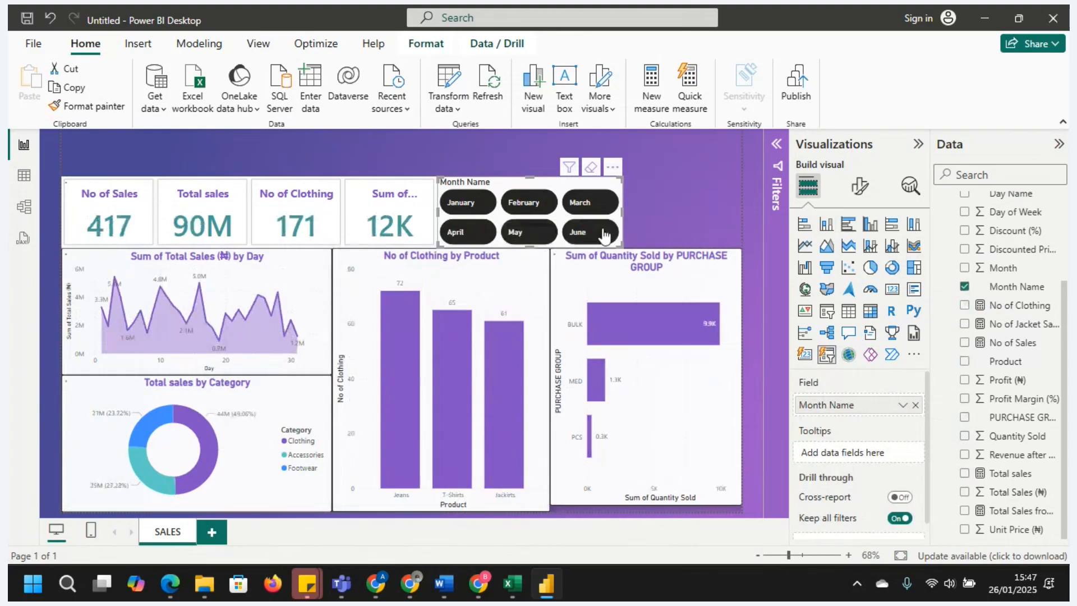
click(612, 171)
click(596, 171)
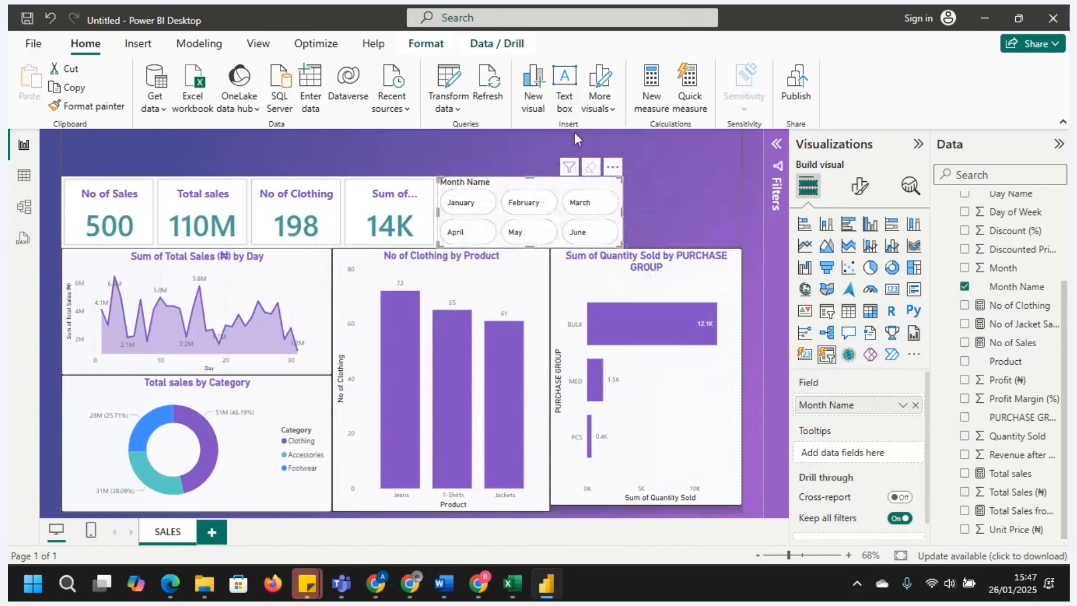
click(654, 196)
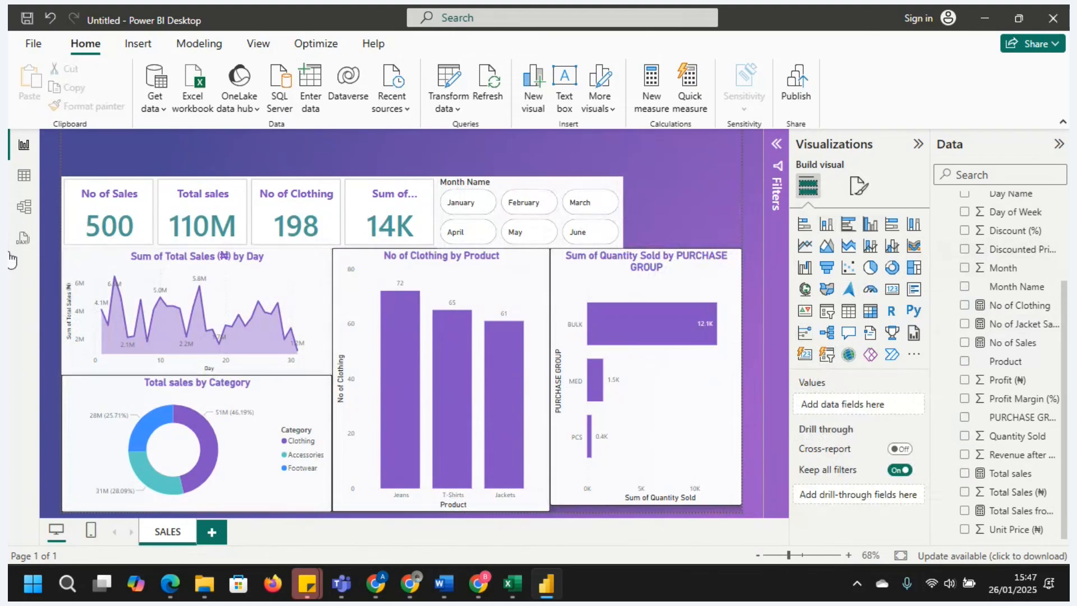
click(23, 179)
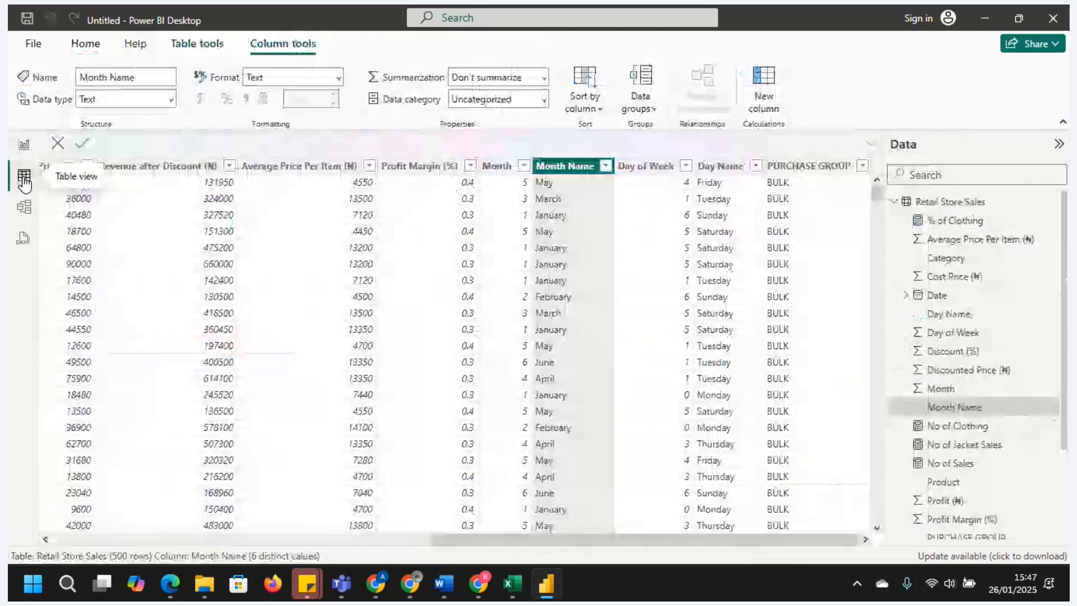
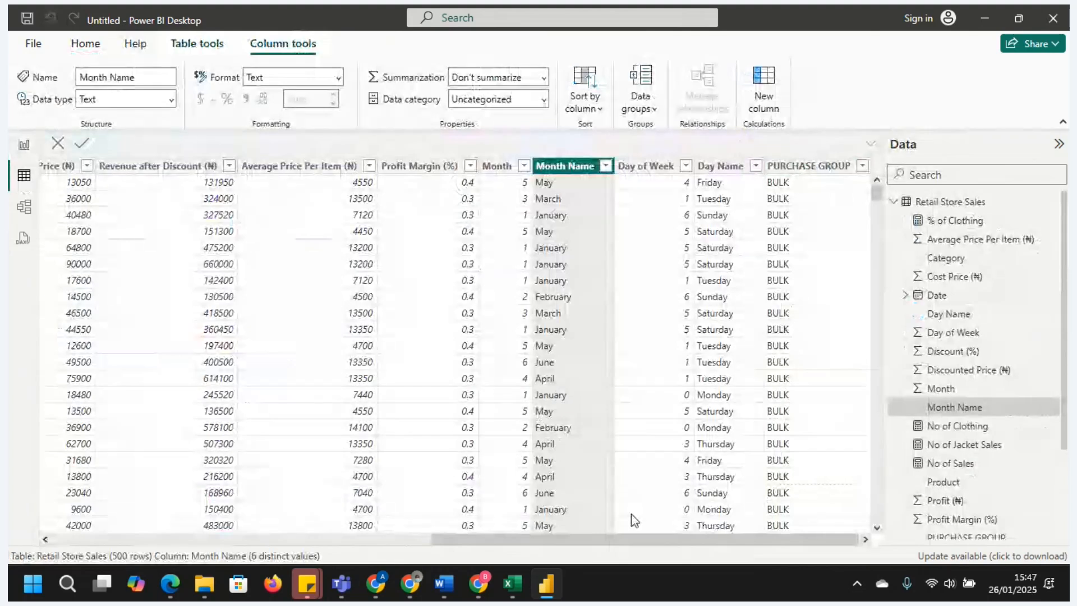
- Scroll the Retail Store Sales table to inspect the PURCHASE GROUP column, then go back to the SALES report
drag(622, 545, 83, 554)
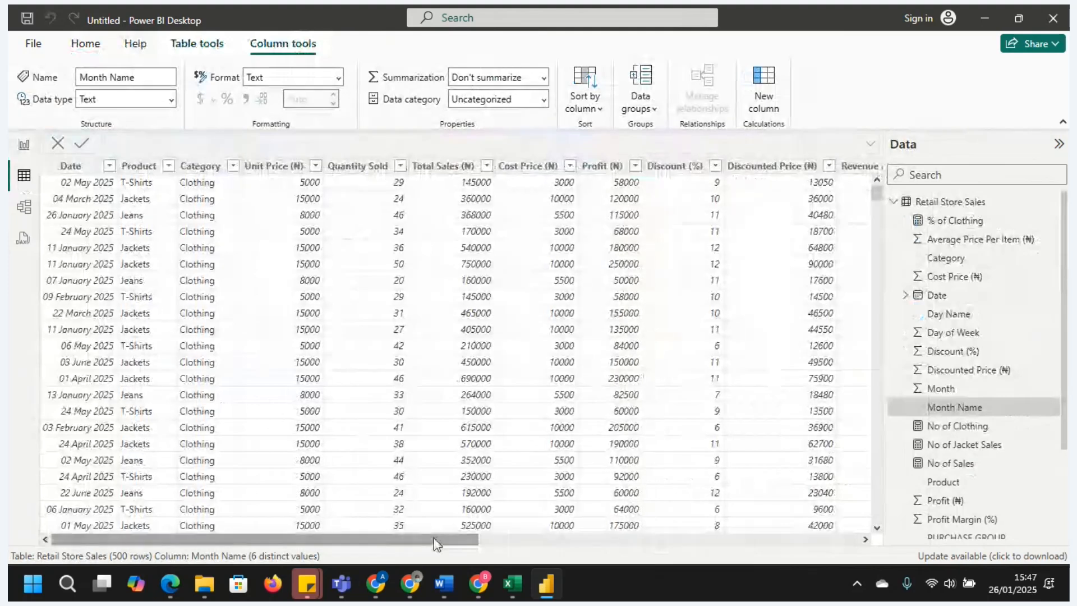
drag(436, 543, 819, 543)
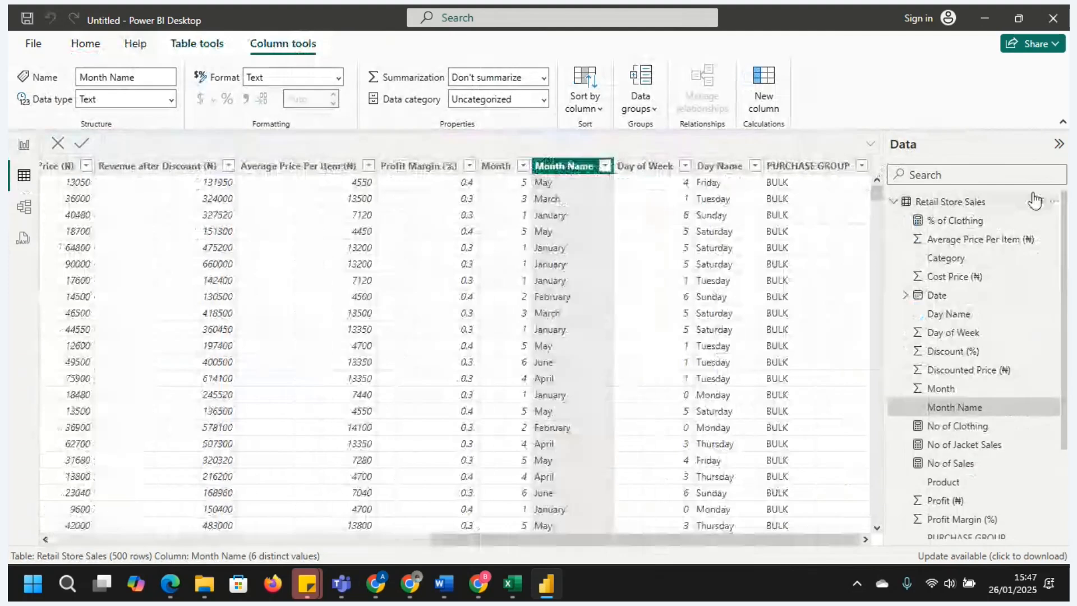
click(820, 164)
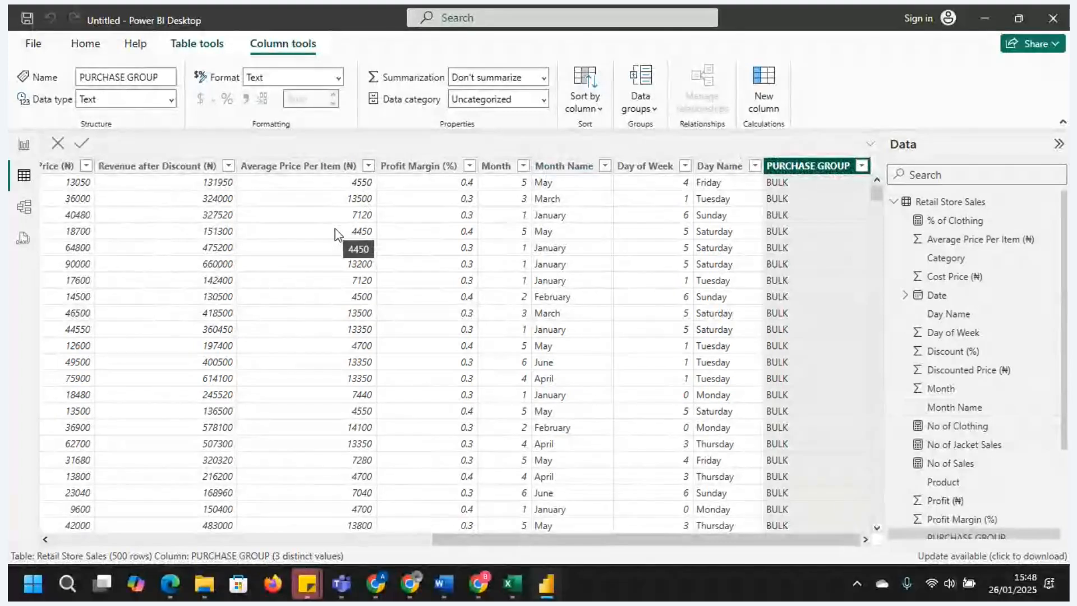
click(23, 146)
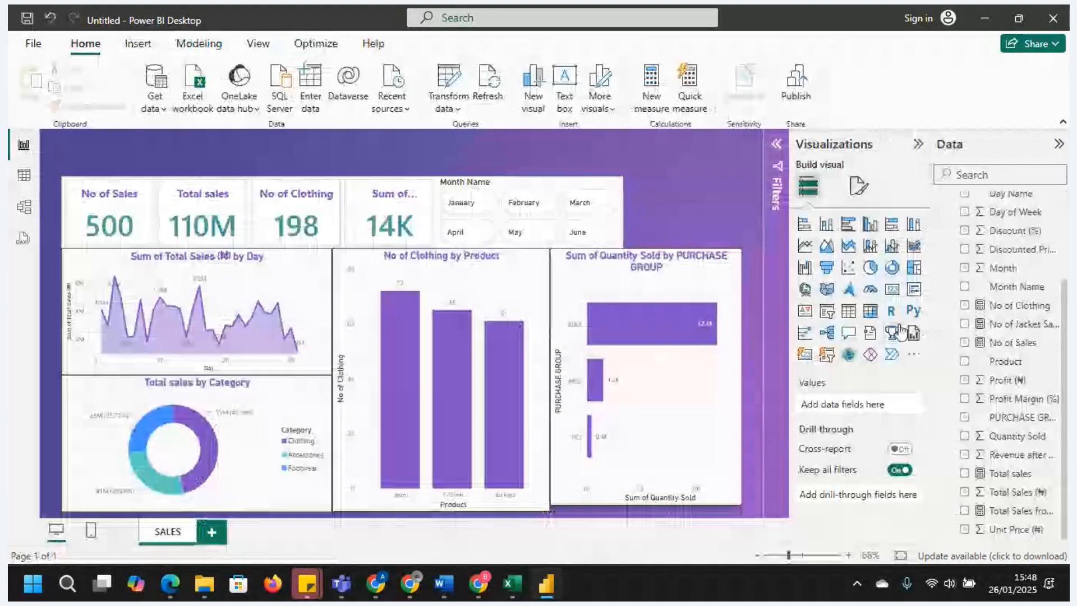
- Add a button slicer using the PURCHASE GROUP field, sized to fit beside Month Name
click(825, 313)
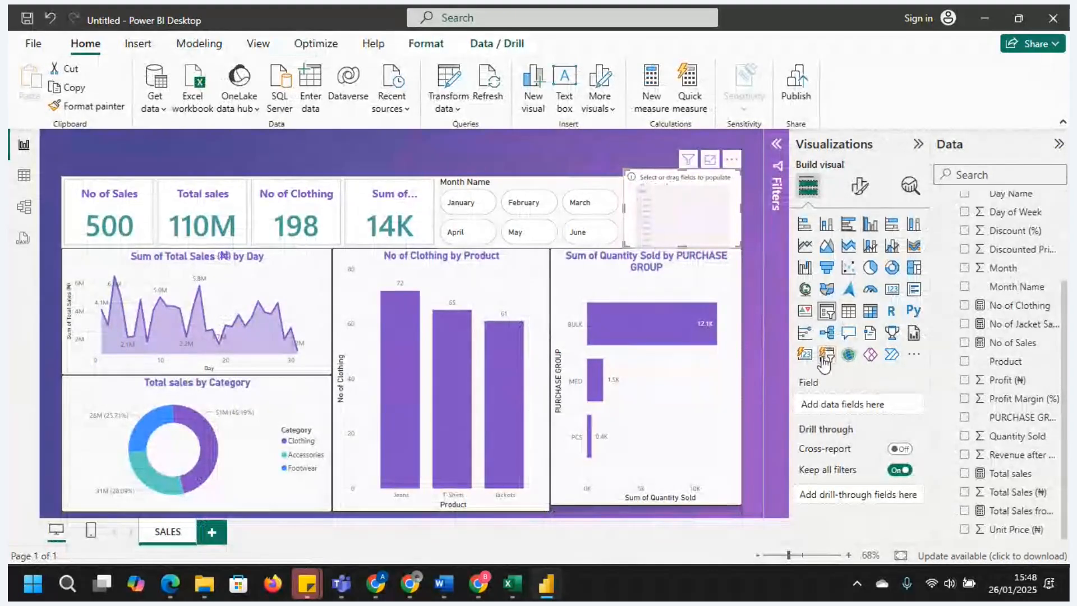
click(827, 359)
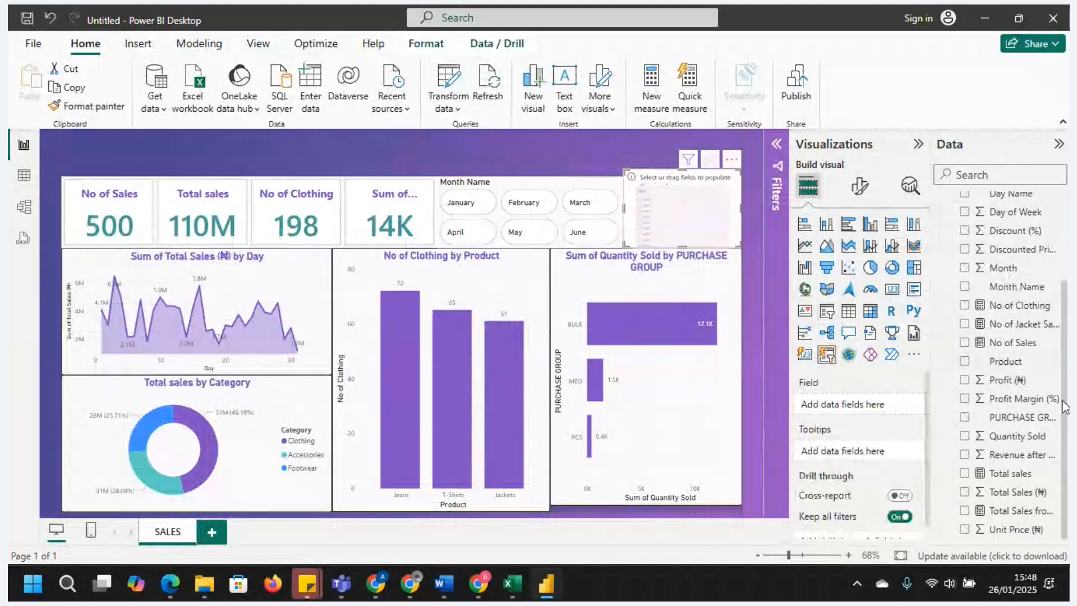
drag(1041, 418, 716, 199)
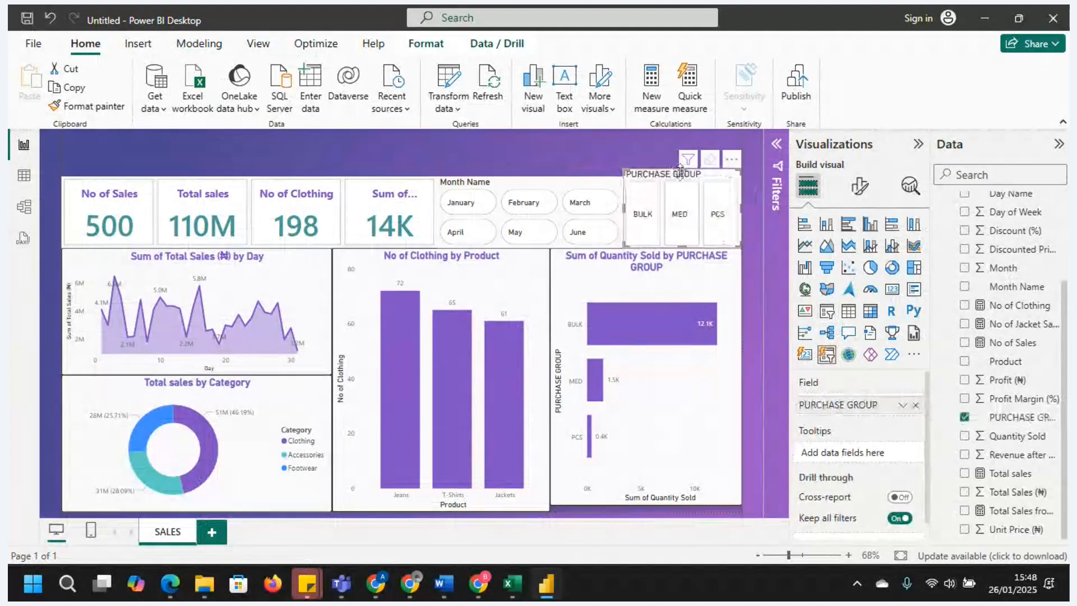
drag(680, 170, 681, 181)
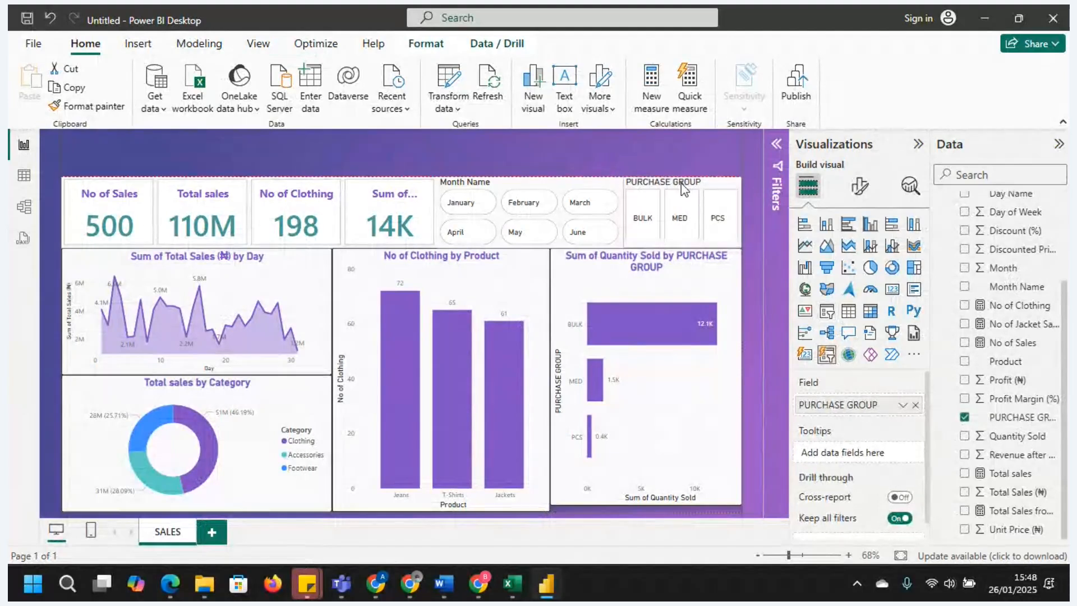
- Copy the Month Name slicer's formatting onto it, then test and clear the PCS selection
click(604, 188)
click(77, 106)
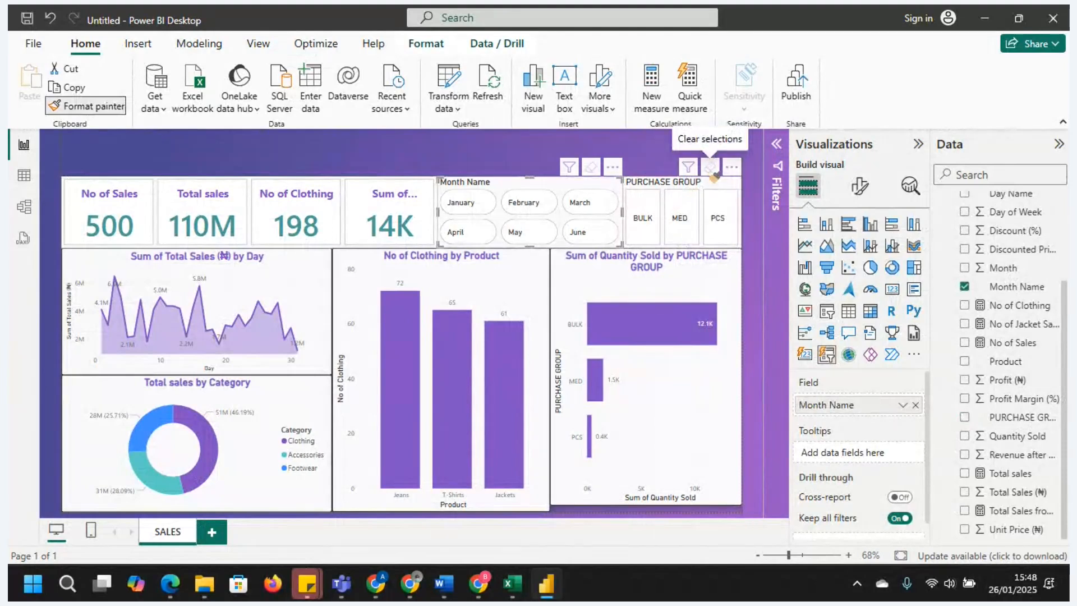
click(700, 207)
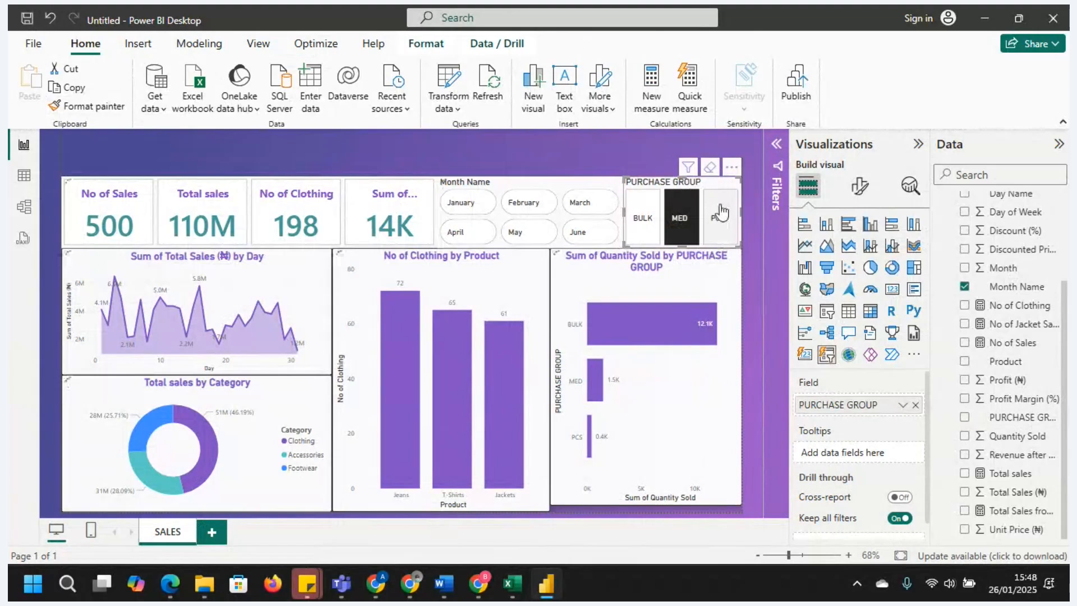
click(721, 212)
click(731, 167)
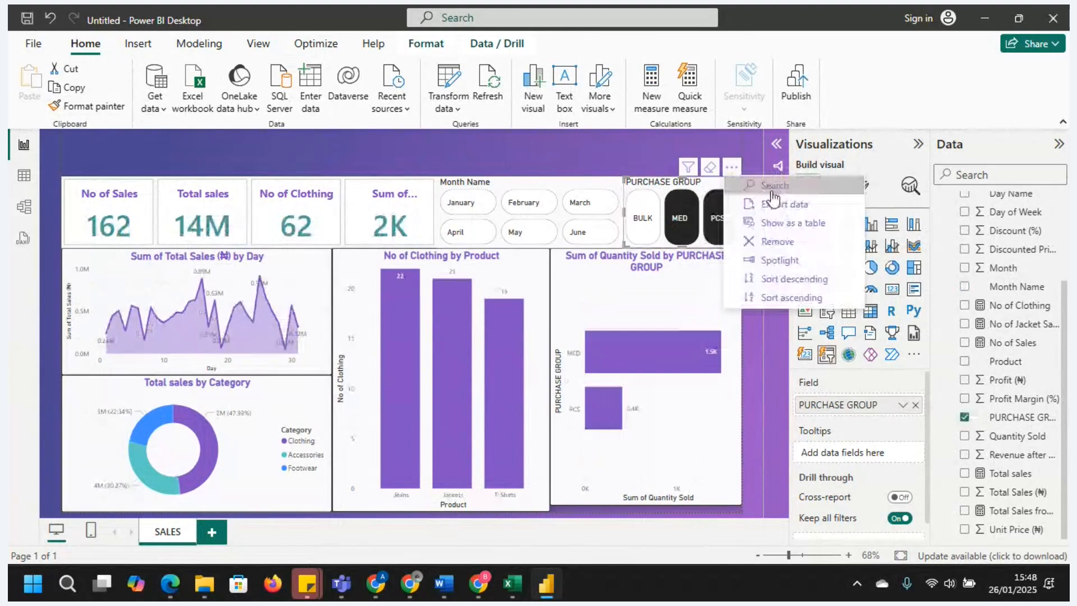
click(708, 168)
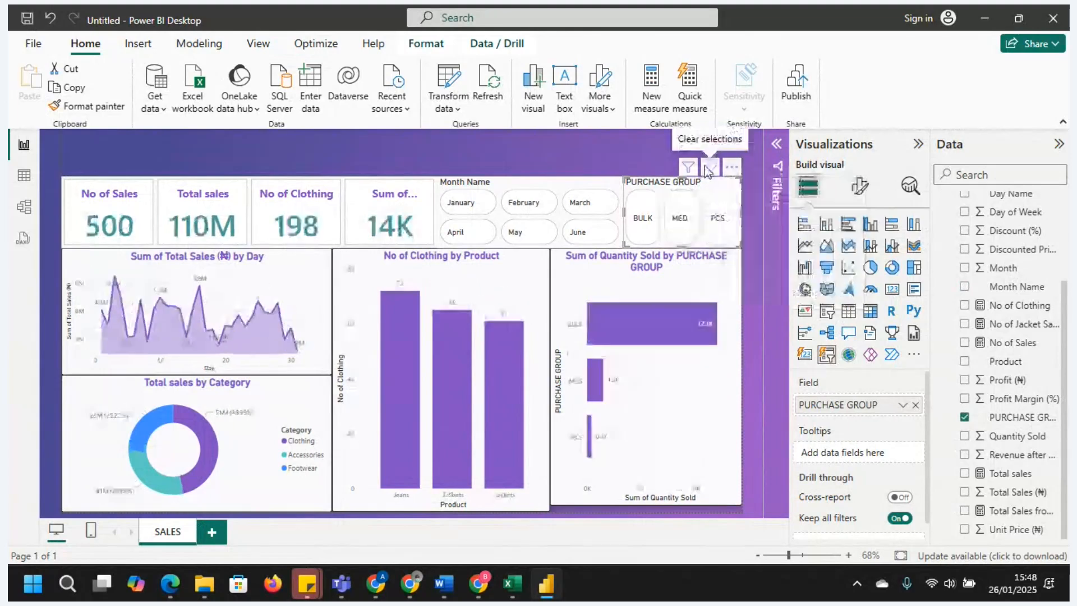
click(670, 163)
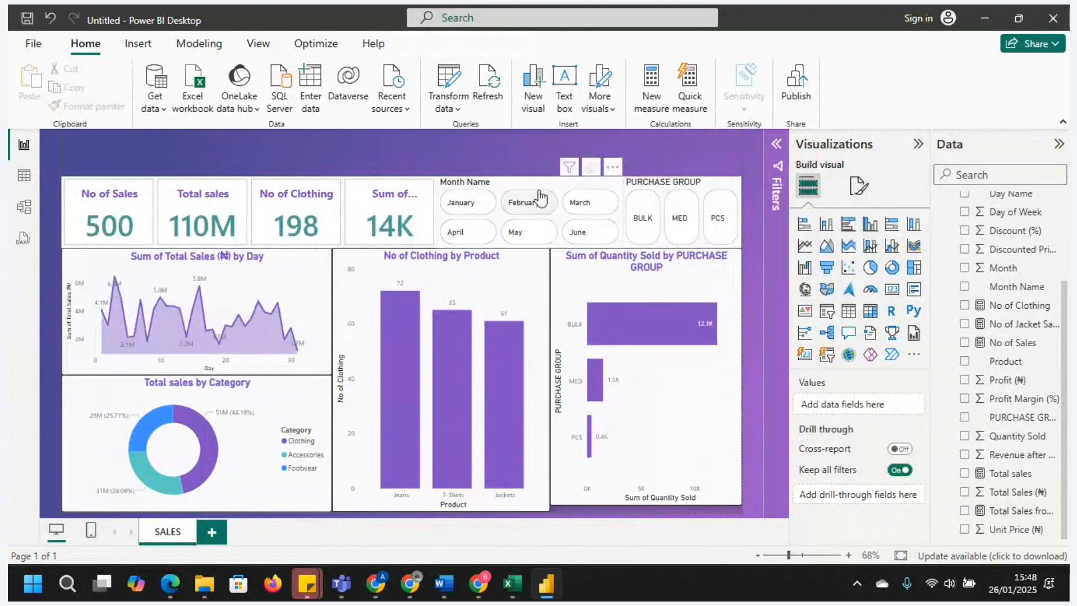
- Make the Sum of Quantity Sold by PURCHASE GROUP bar chart slightly taller
click(526, 180)
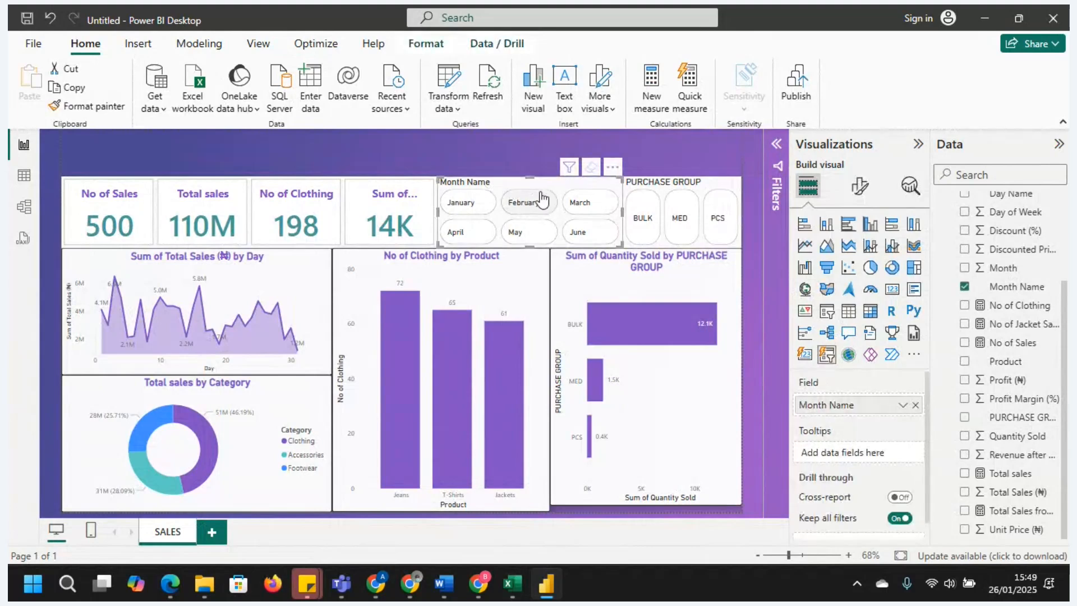
click(729, 483)
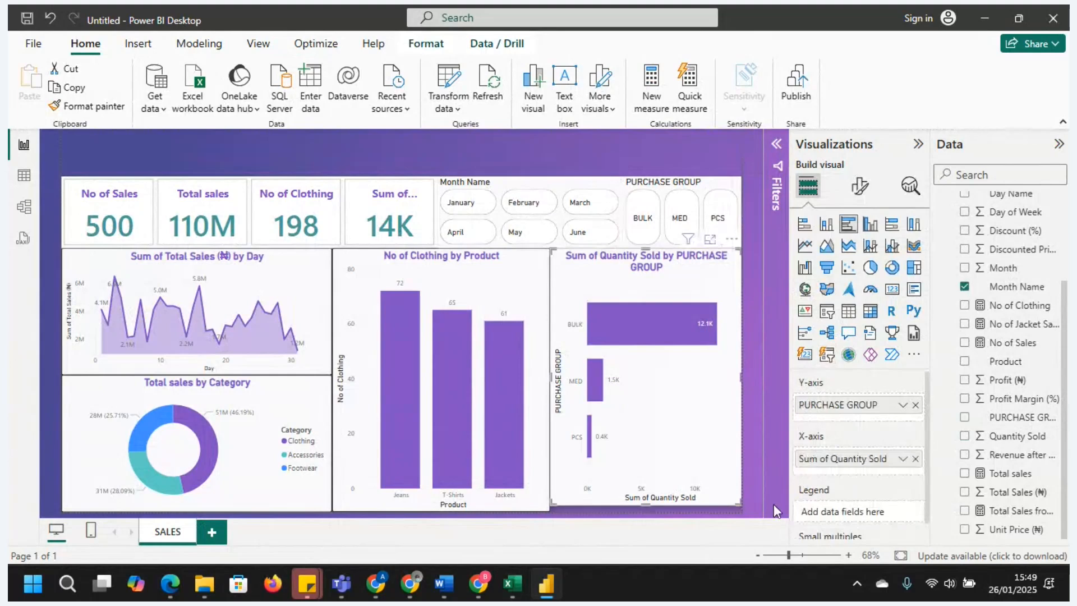
mouse_move(737, 500)
mouse_down()
mouse_move(749, 516)
mouse_move(741, 512)
mouse_up()
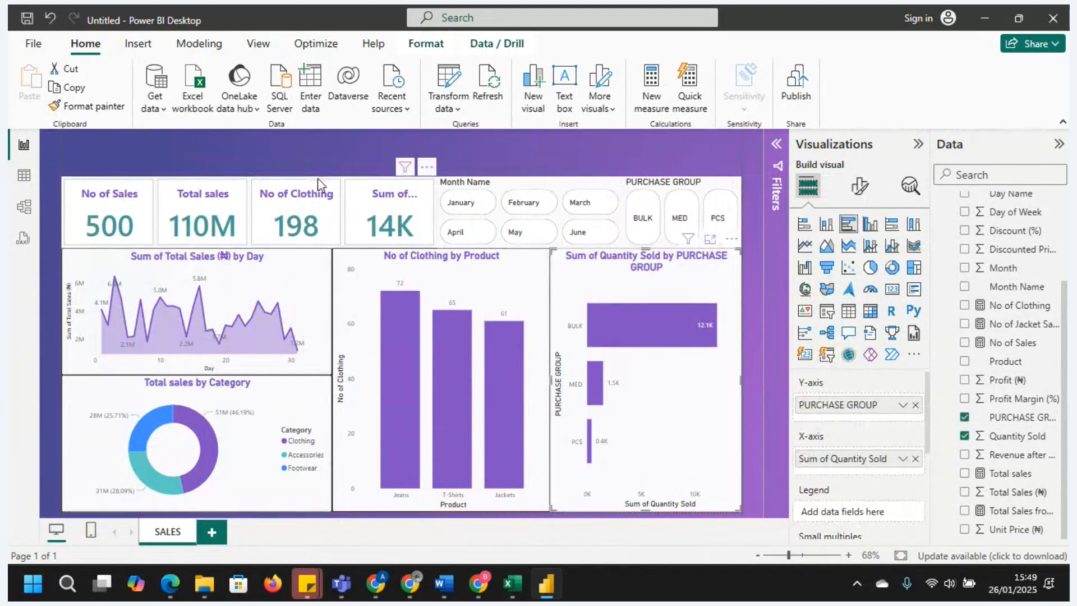
- Turn on a border for the Month Name slicer with 4 px rounded corners
click(537, 190)
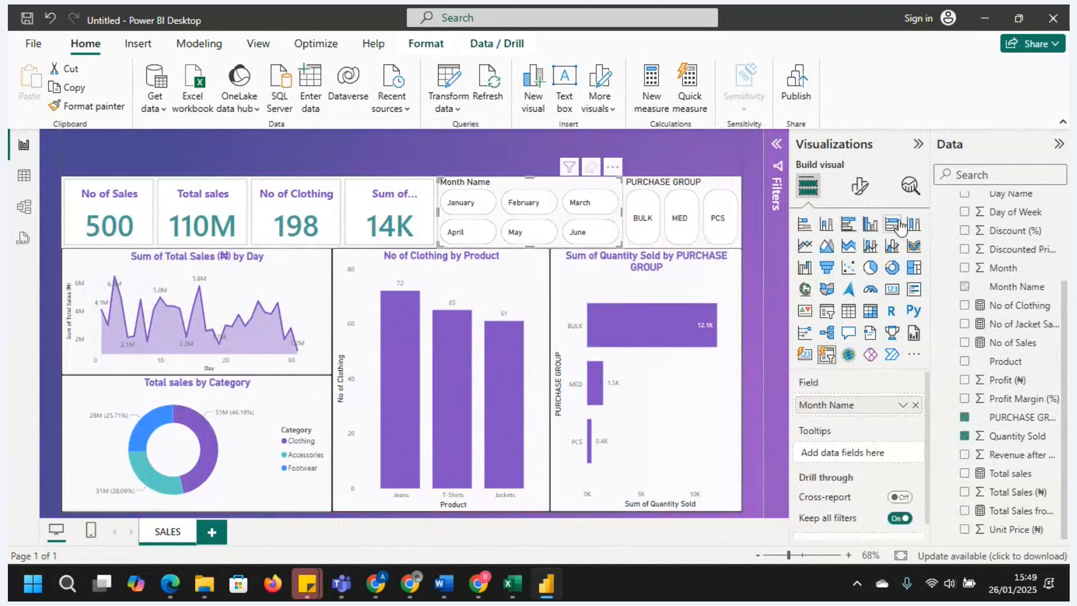
click(861, 188)
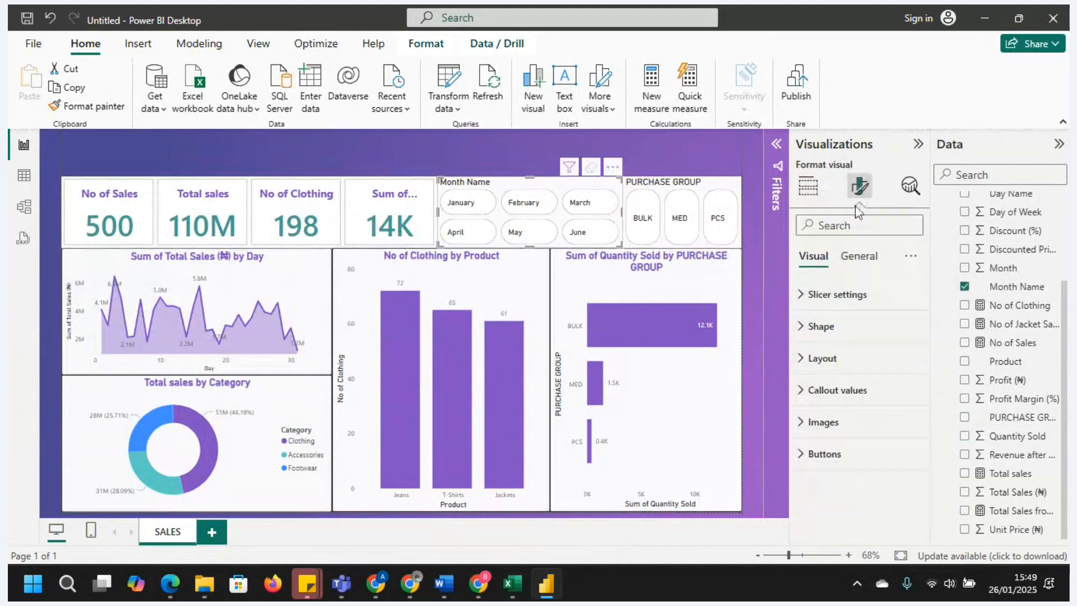
click(858, 227)
text(r)
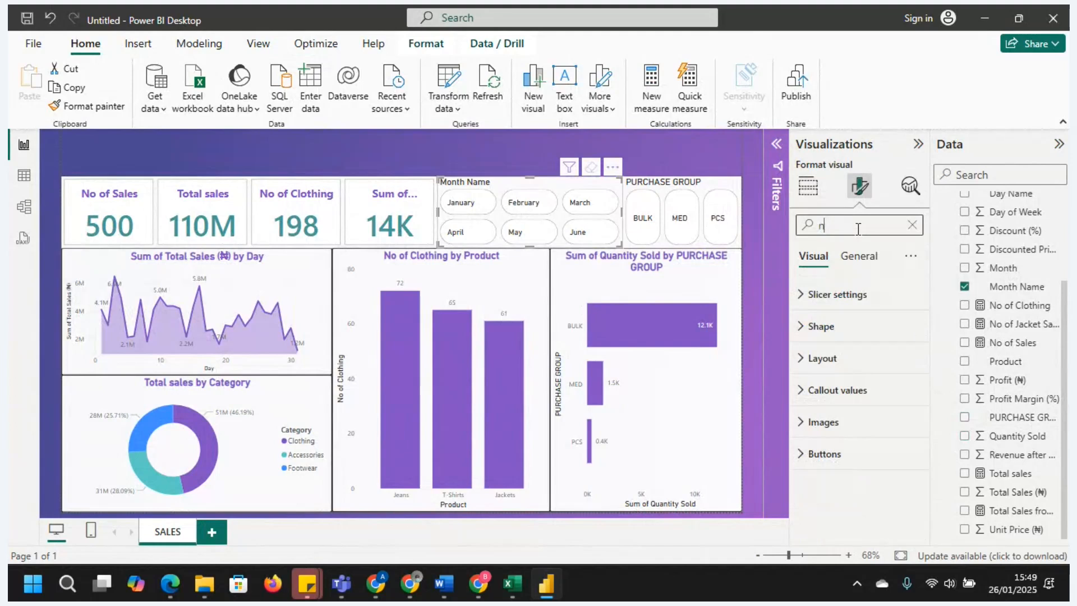
text(orde)
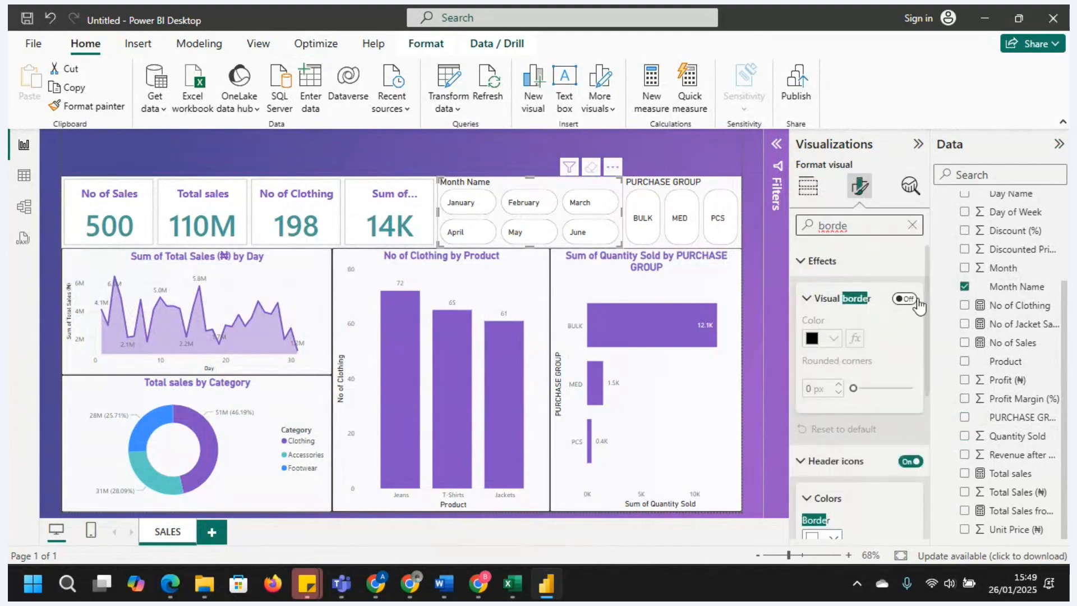
click(917, 304)
click(855, 384)
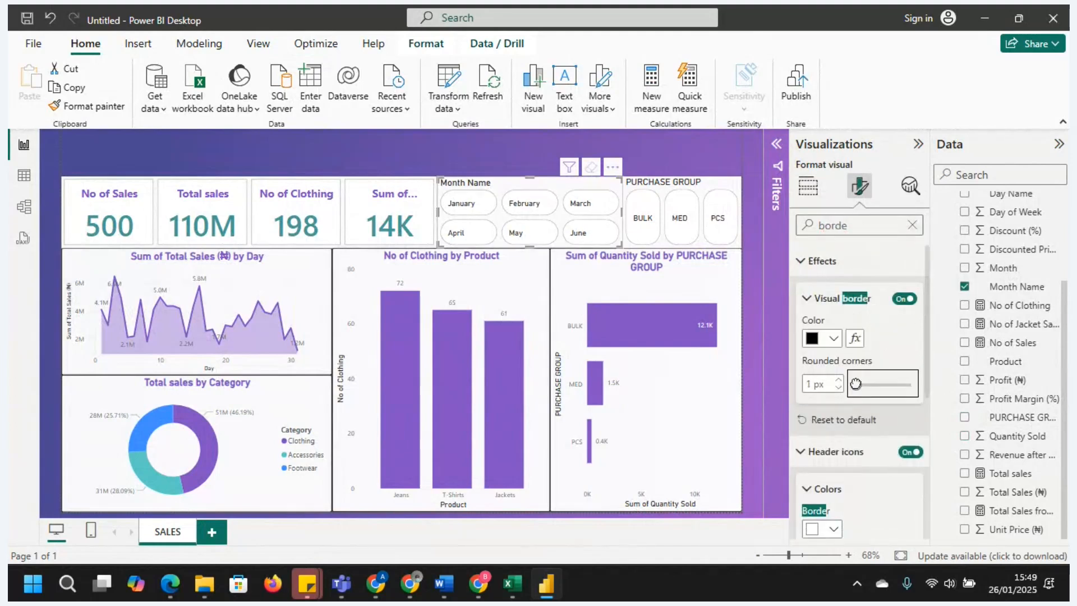
drag(855, 383, 860, 384)
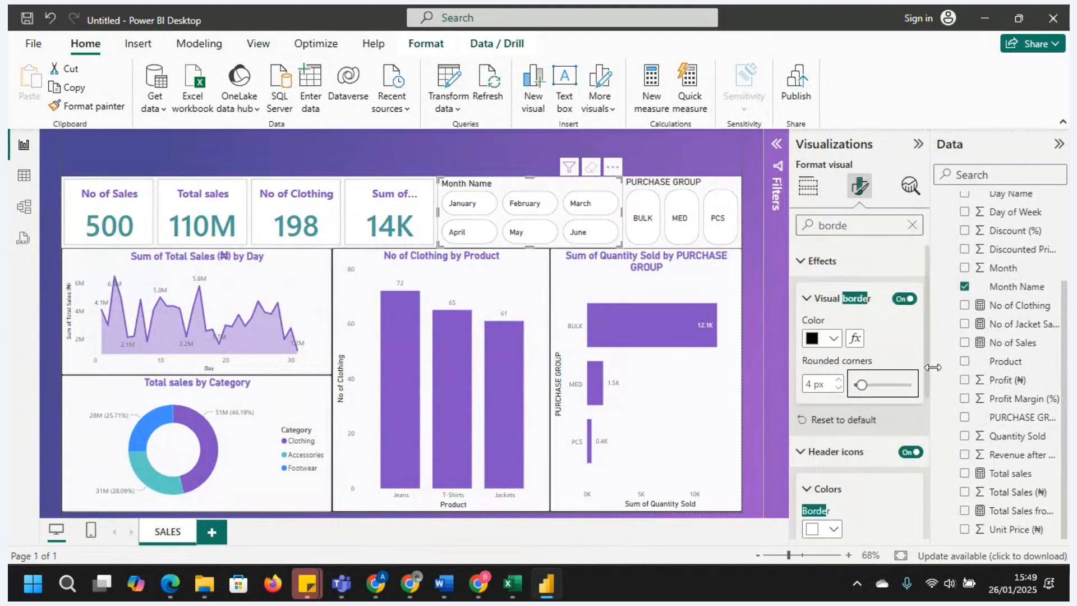
- Search 'shad' and turn off button shadows on the Month Name slicer
scroll(928, 371, down, 1)
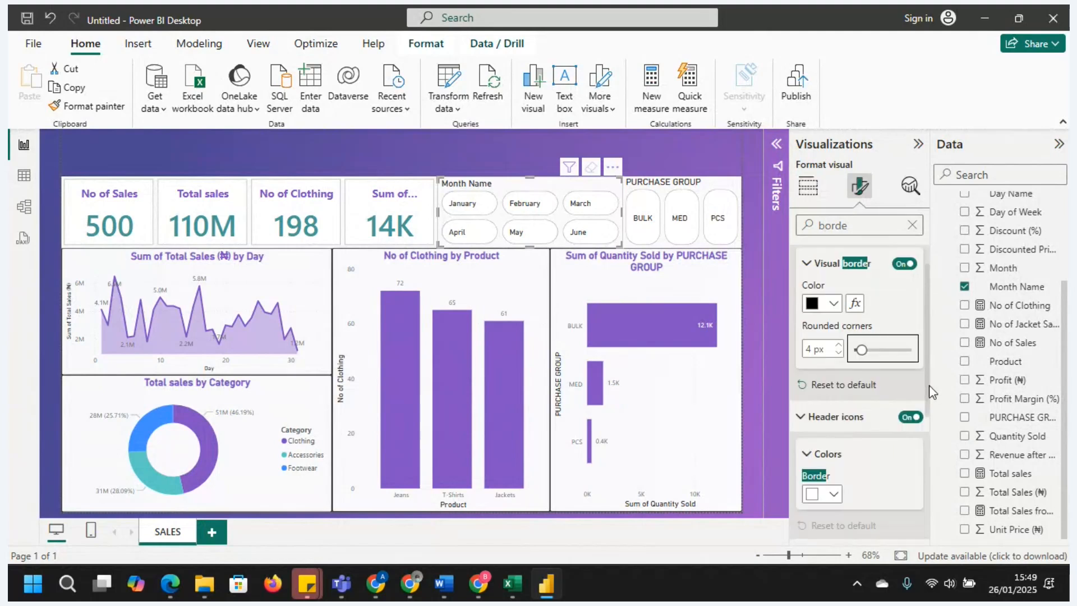
scroll(932, 390, down, 1)
drag(847, 225, 788, 223)
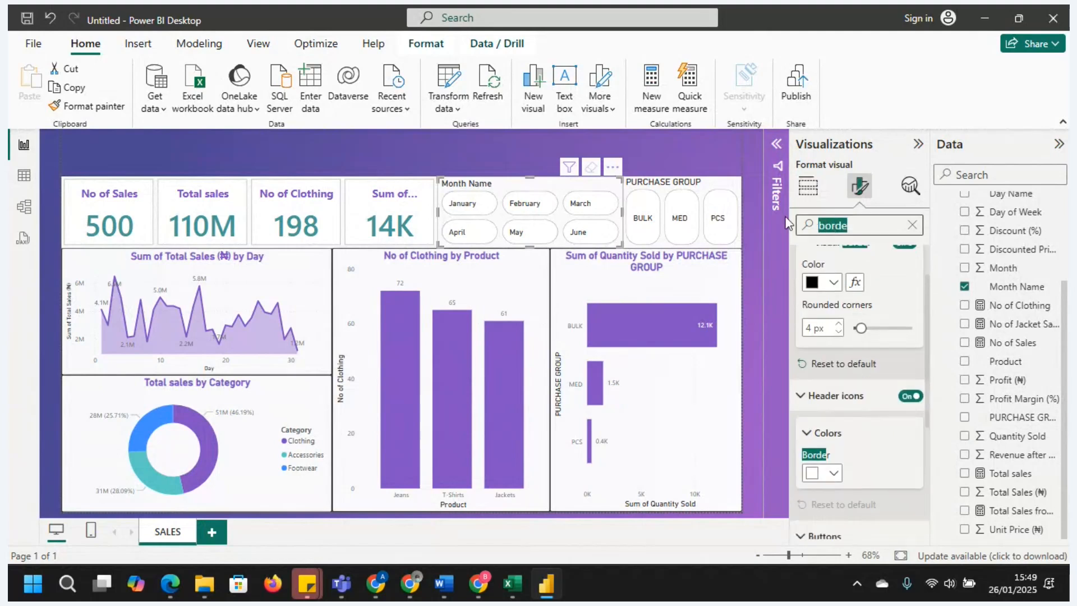
text(shad)
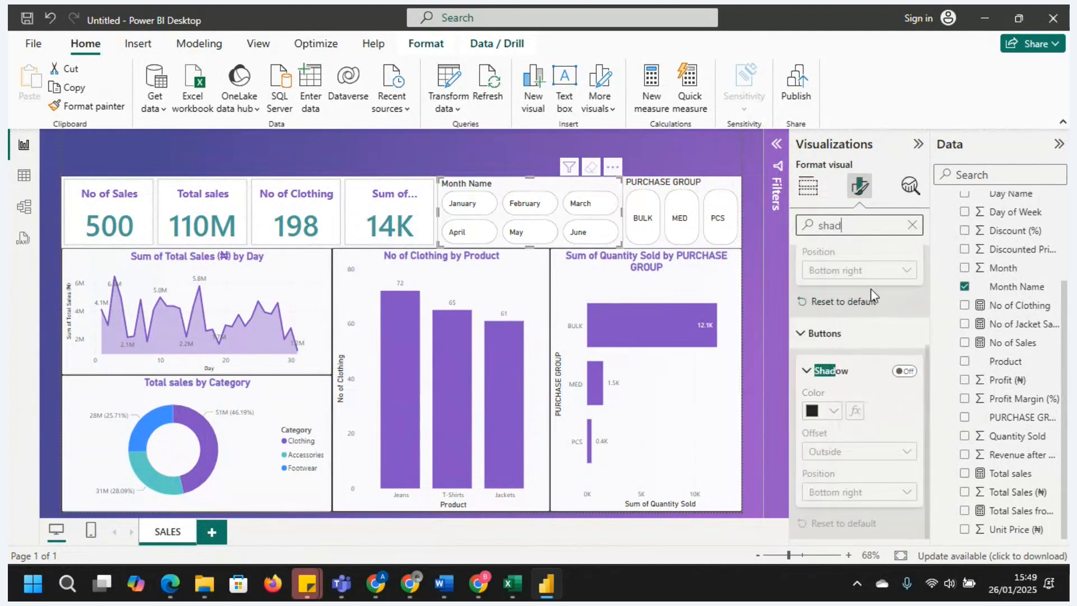
click(904, 371)
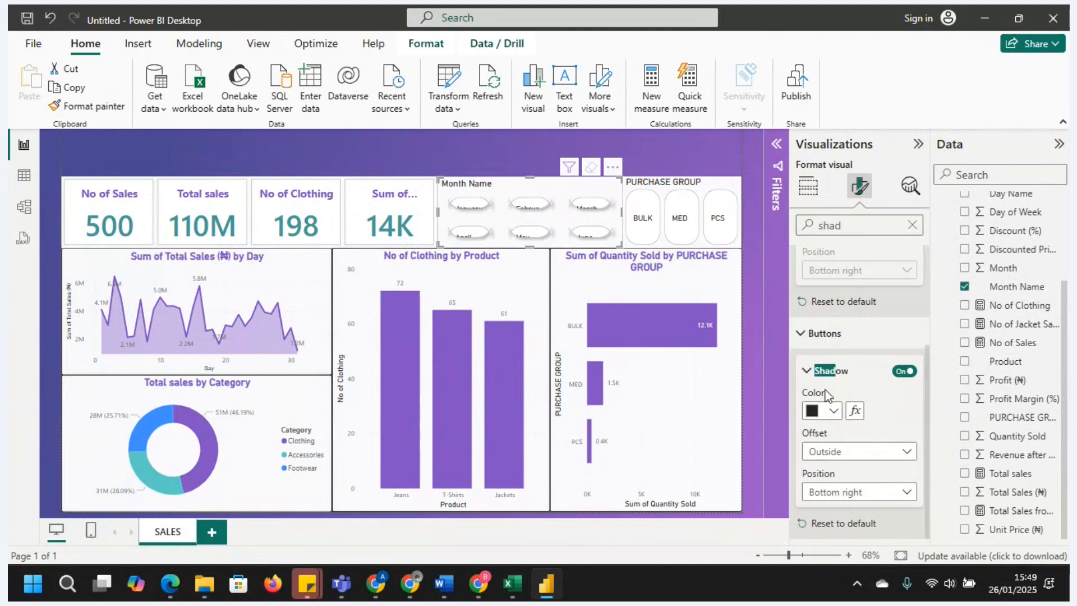
- Test the month slicer with February, leave January selected, then select the PURCHASE GROUP slicer
click(530, 213)
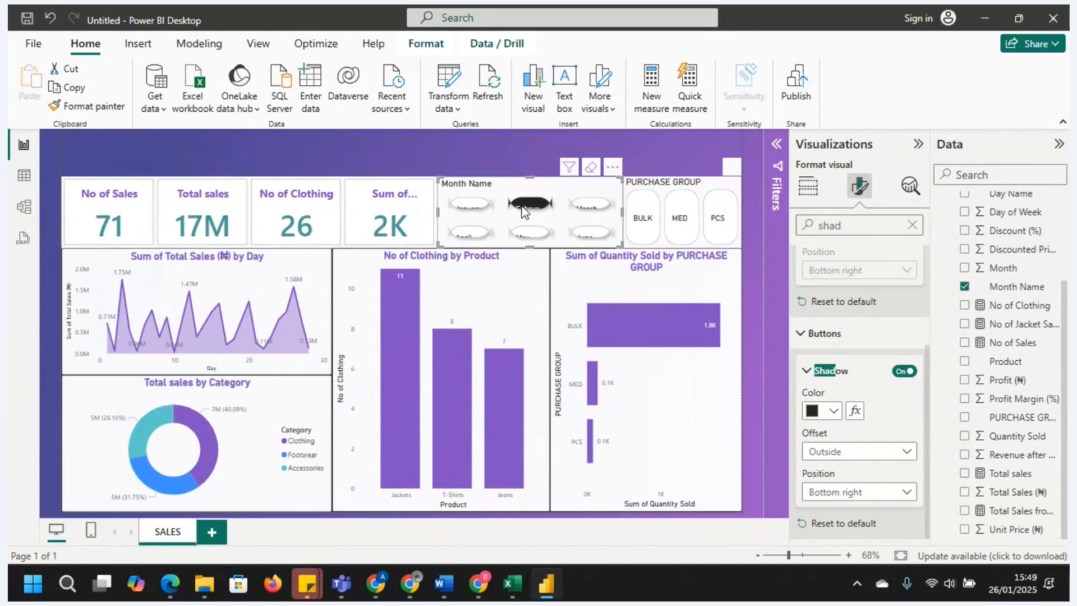
click(526, 210)
click(480, 213)
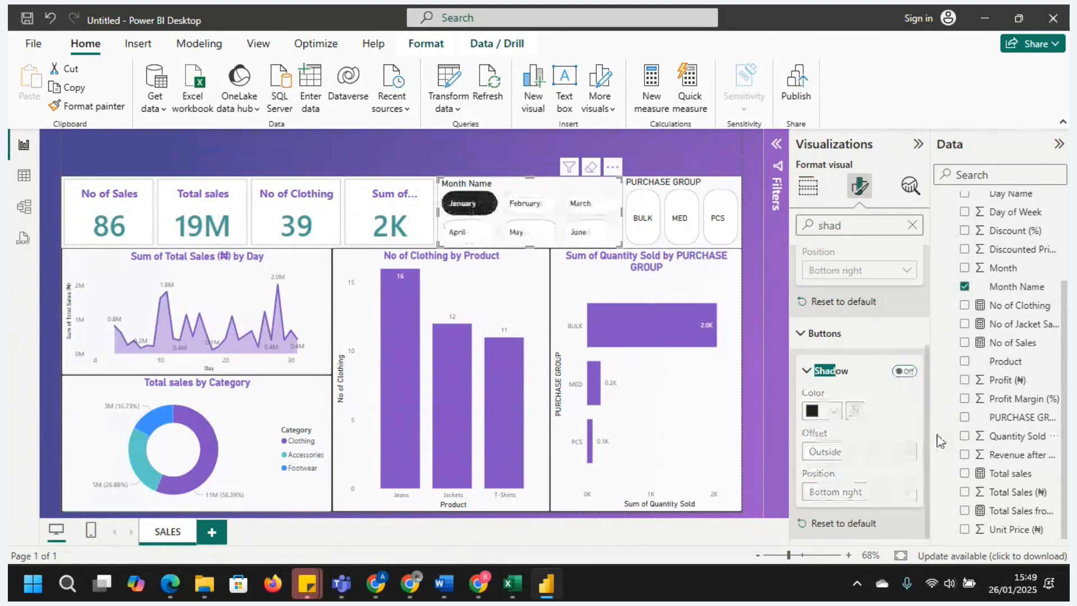
drag(928, 416, 931, 446)
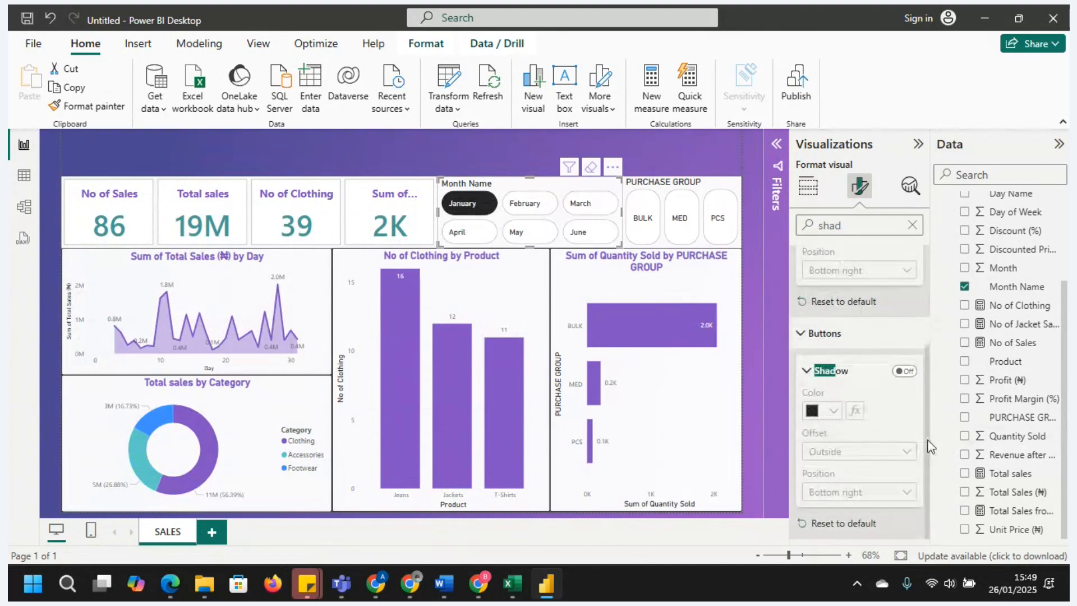
click(707, 188)
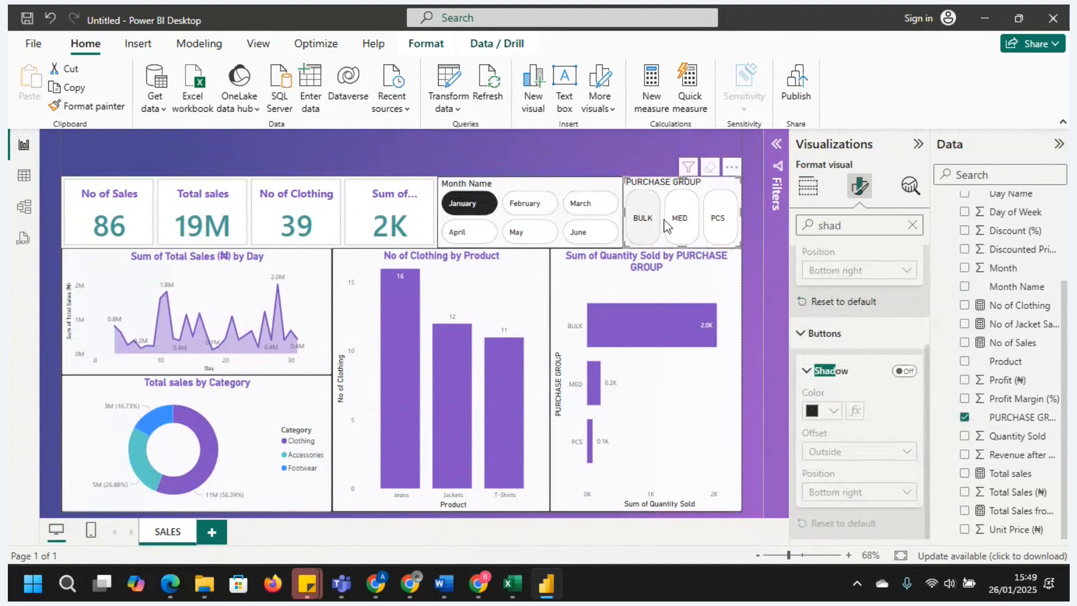
- Search 'border' and set the PURCHASE GROUP button border to black at 5% transparency
double_click(828, 225)
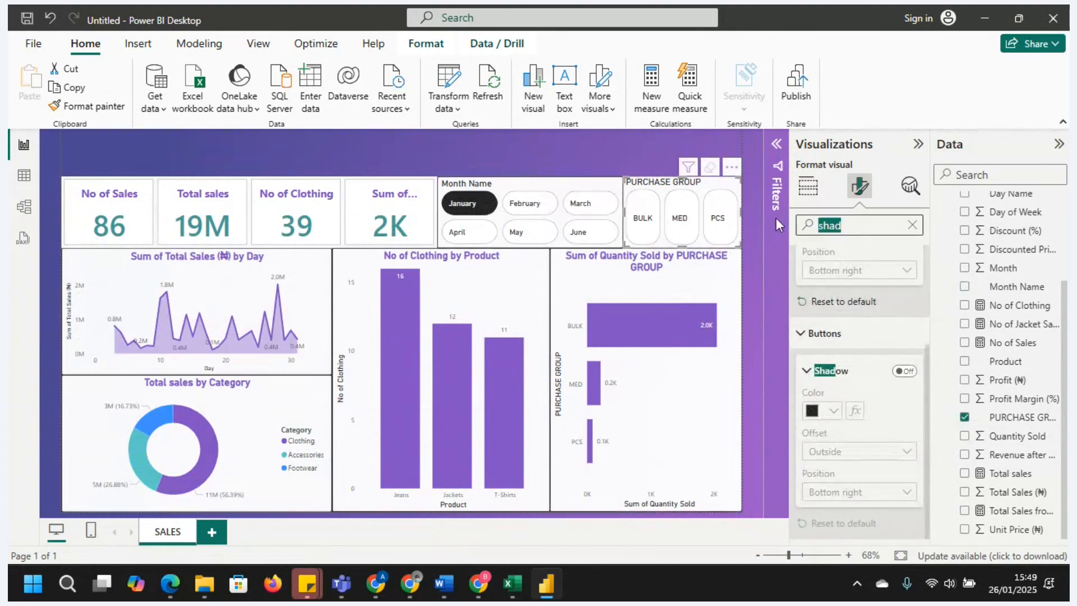
text(border)
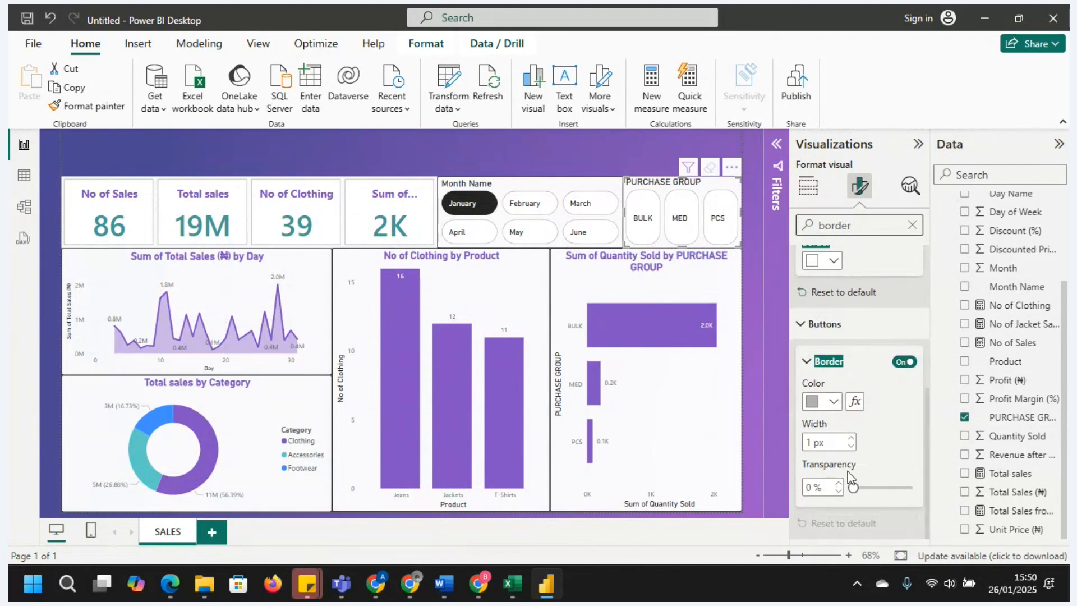
drag(855, 487, 857, 487)
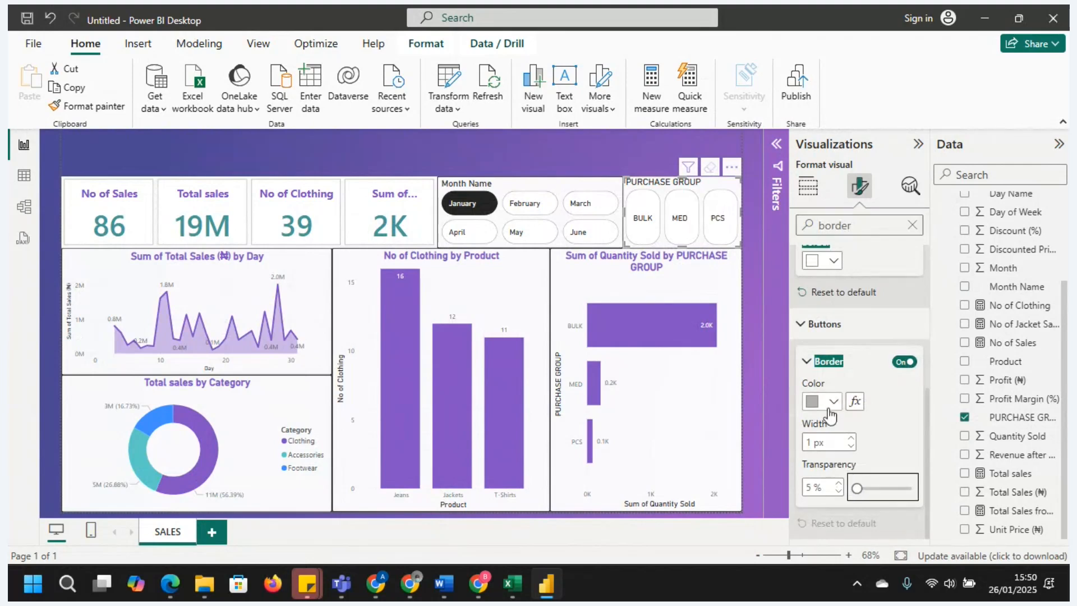
click(833, 402)
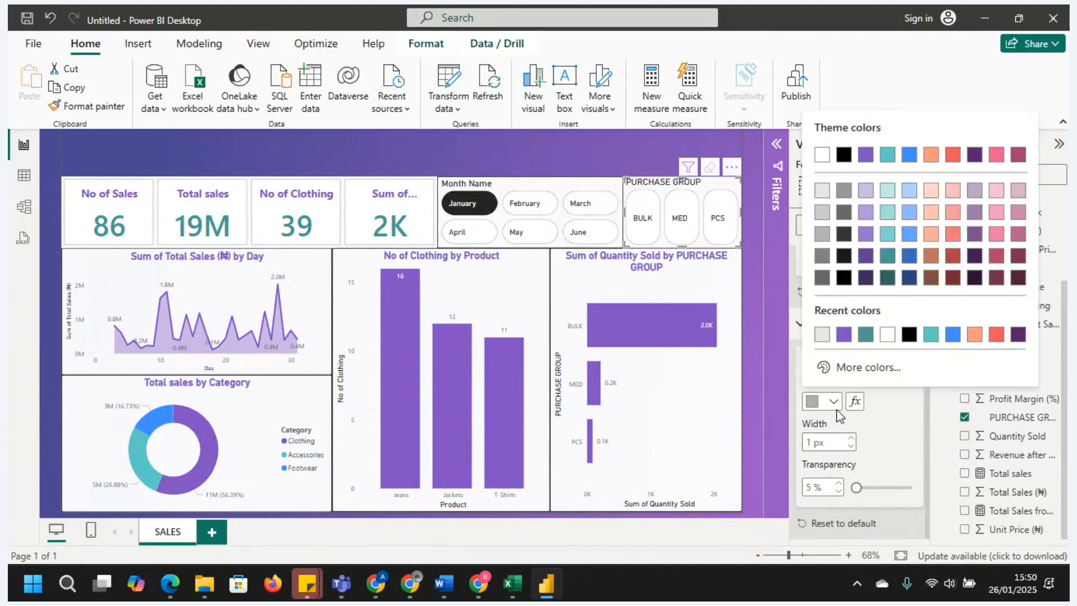
click(844, 154)
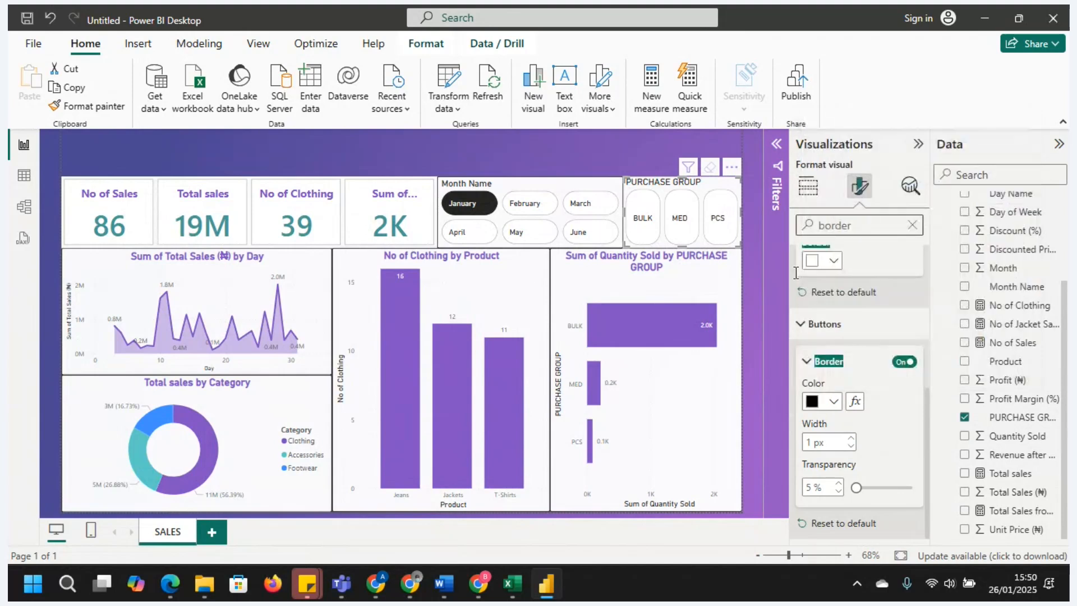
click(260, 178)
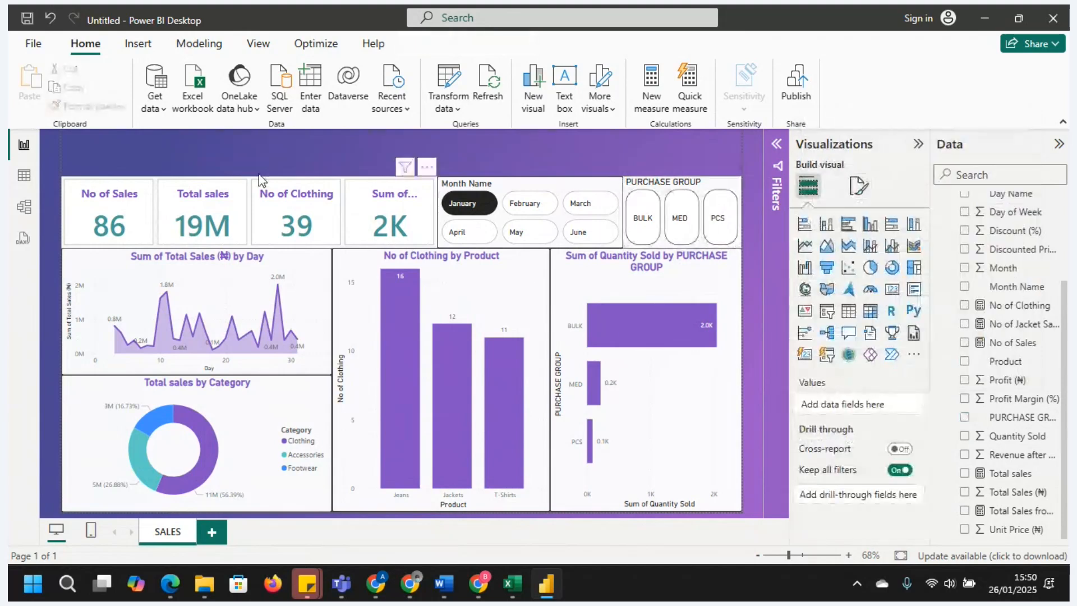
- Insert a text box reading 'RETAIL STORE SALES ANALYSIS DASHBOARD' at font size 28
click(138, 47)
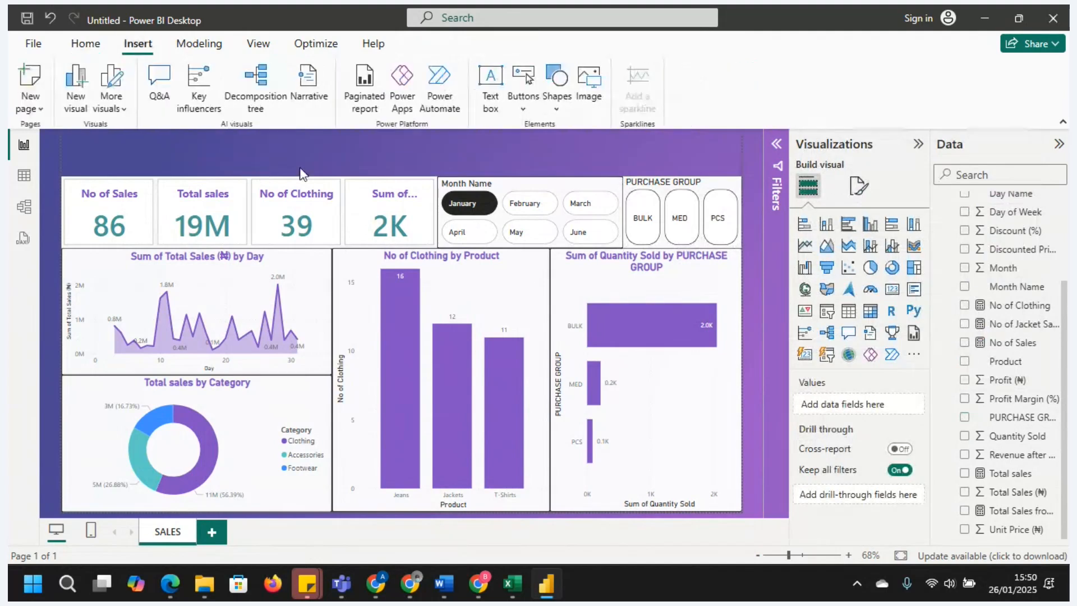
click(490, 84)
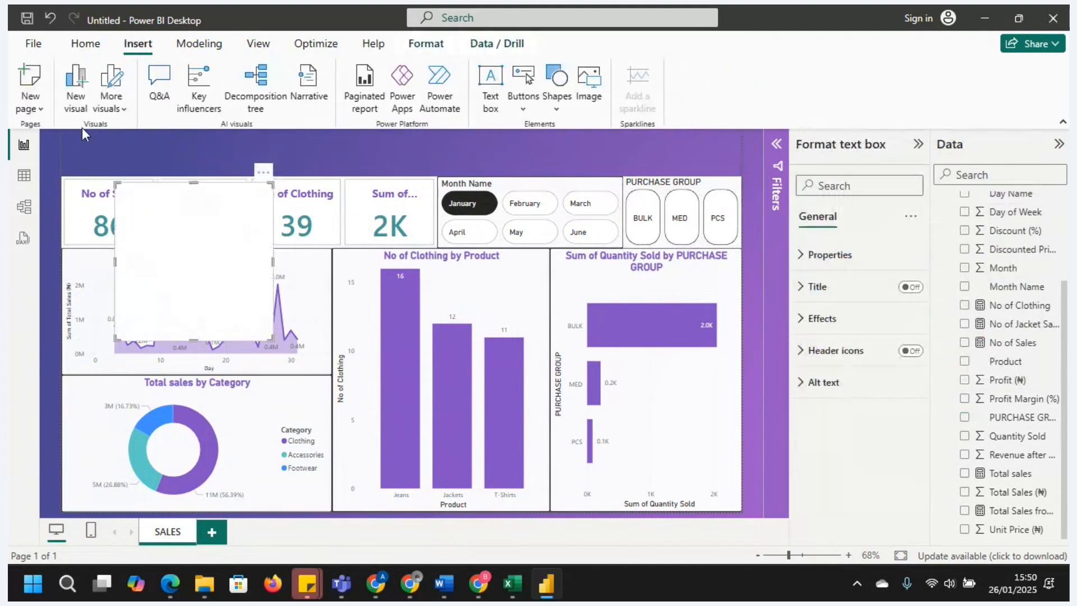
click(199, 245)
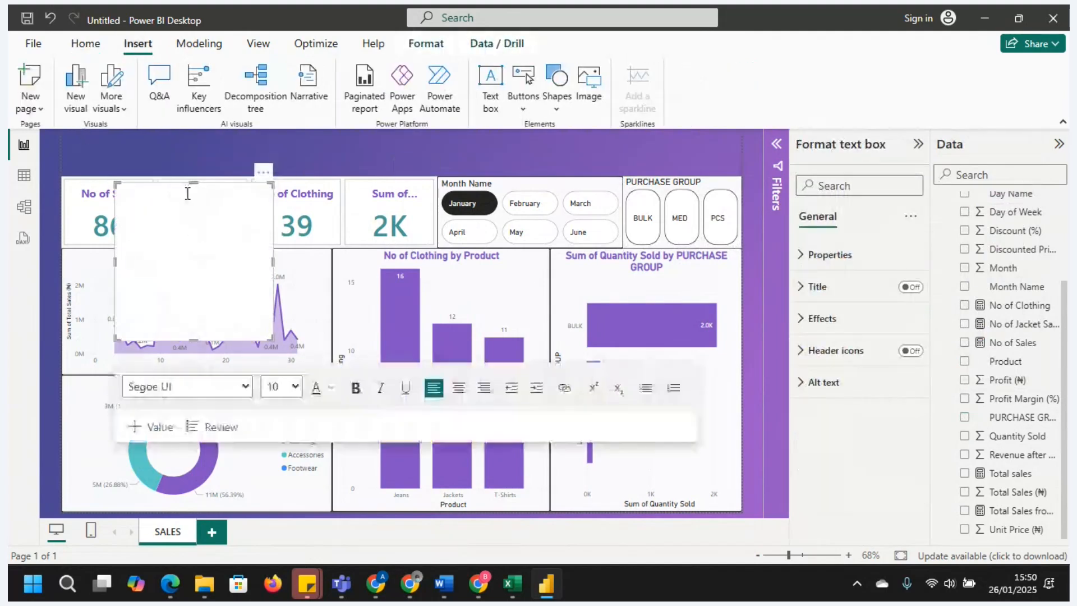
text(Re)
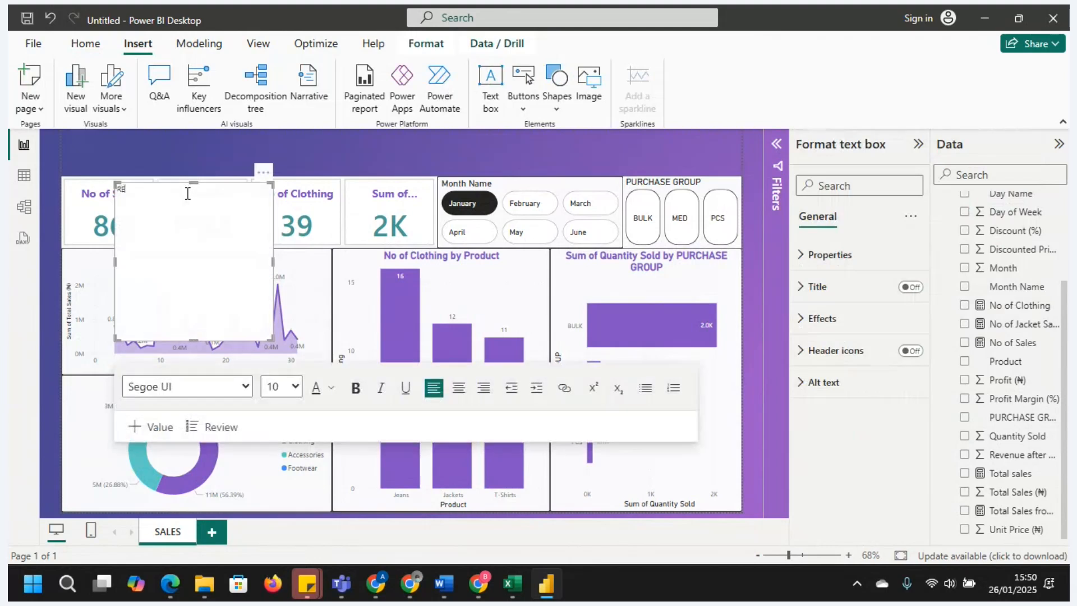
text(TAIL STORE SALES ANALYSIS DASHBOARD)
key(ctrl+a)
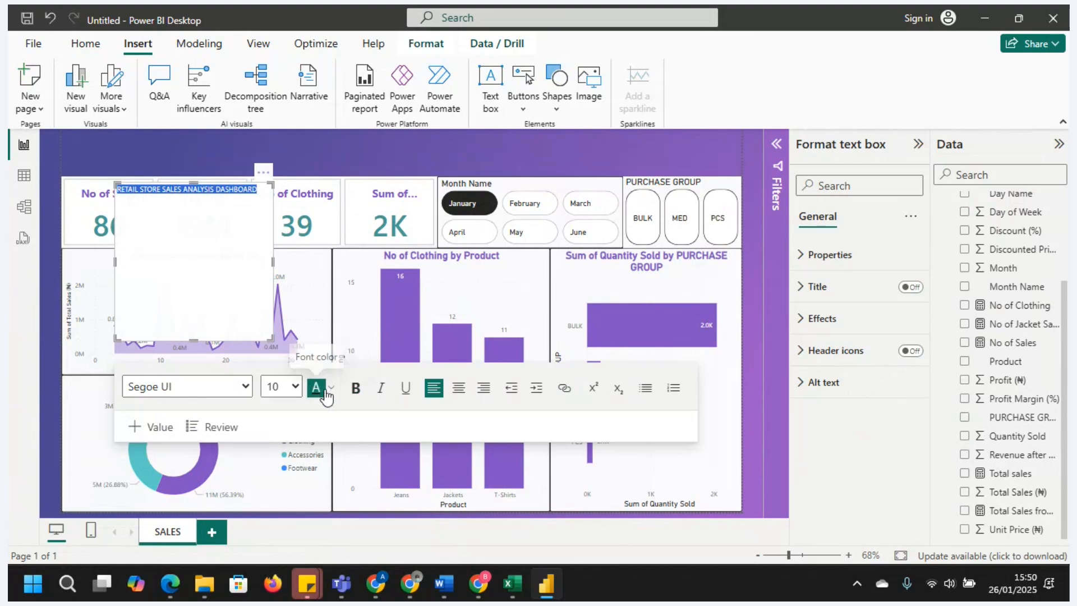
click(293, 386)
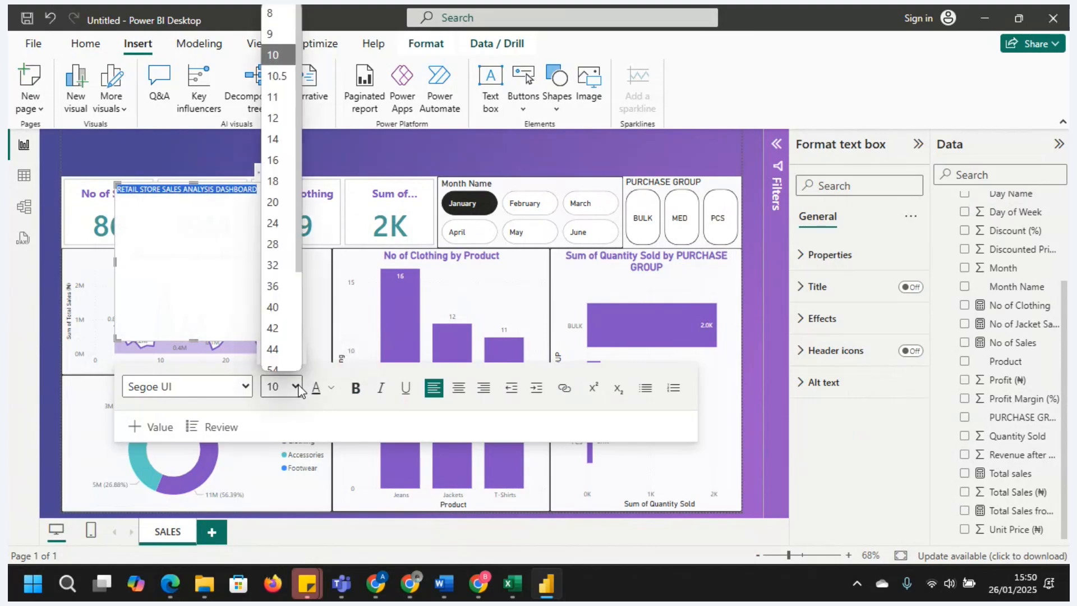
click(273, 243)
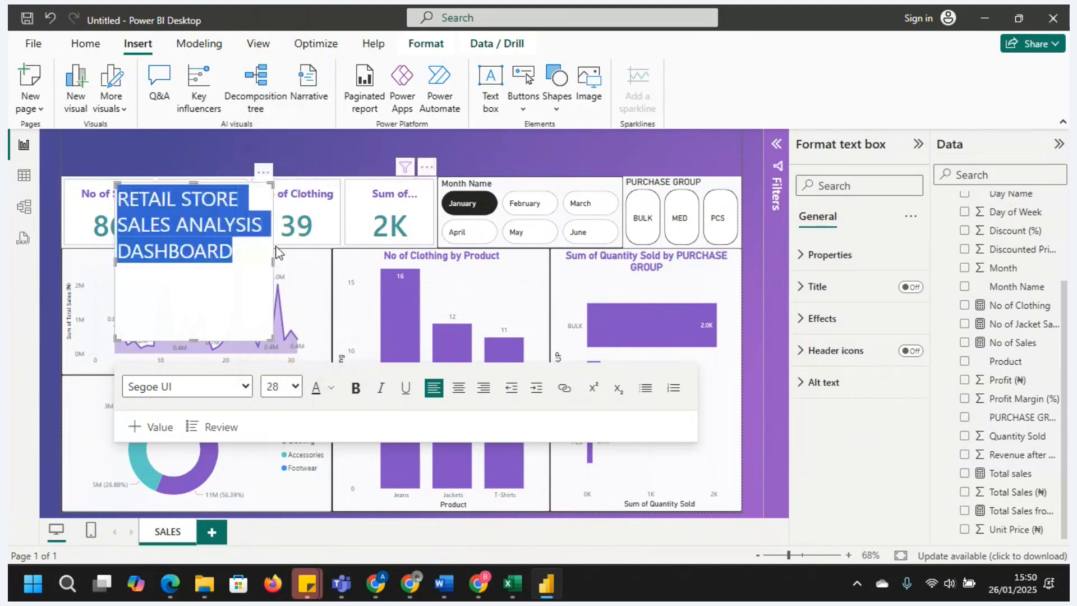
- Resize the title box to a single line and move it to the page's top-left
drag(273, 261, 548, 213)
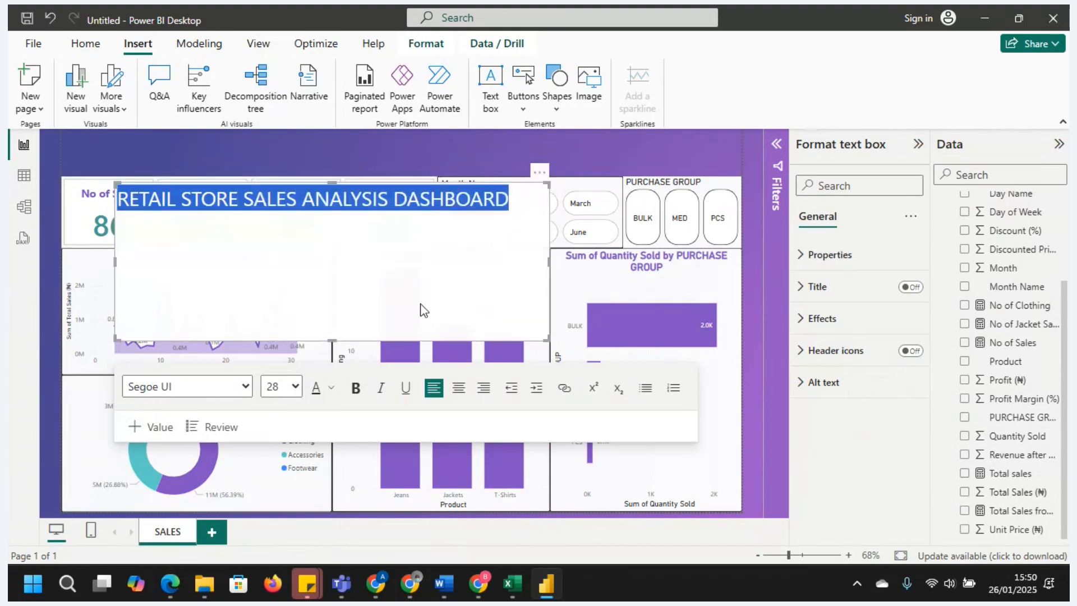
click(333, 342)
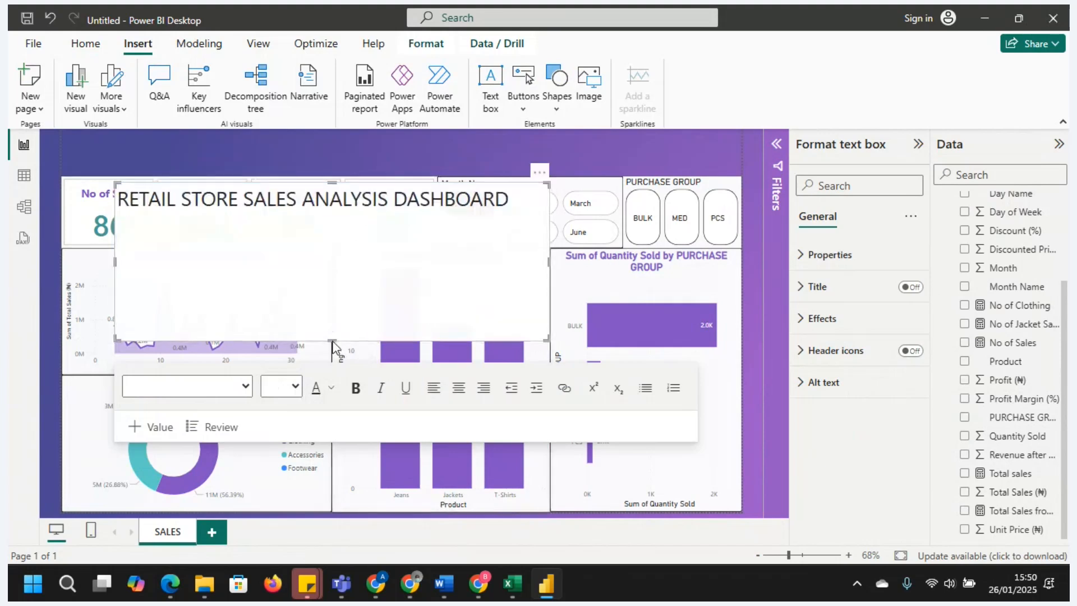
click(333, 344)
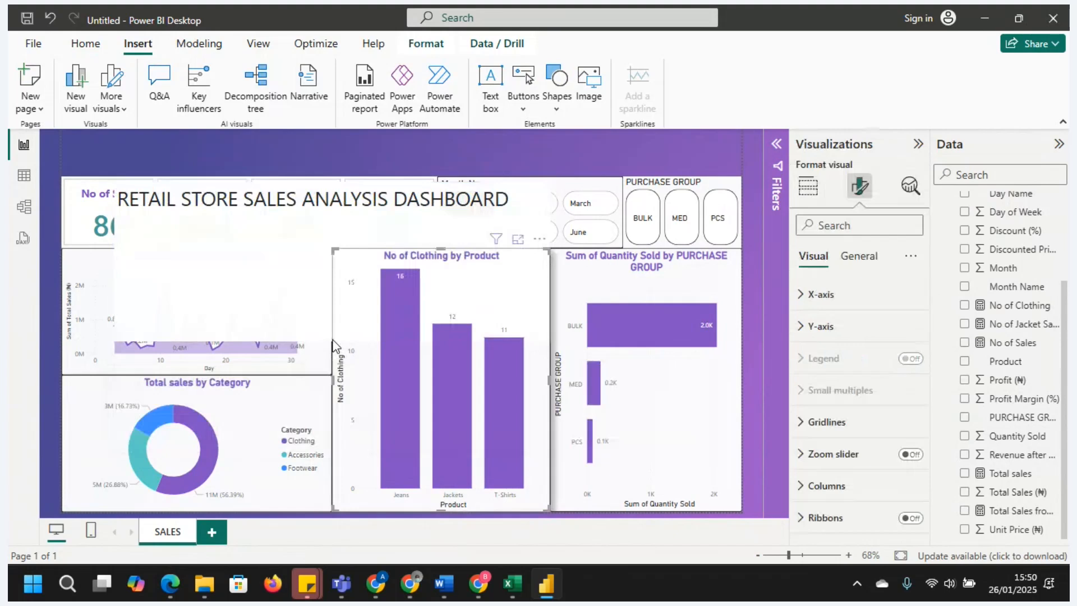
click(311, 254)
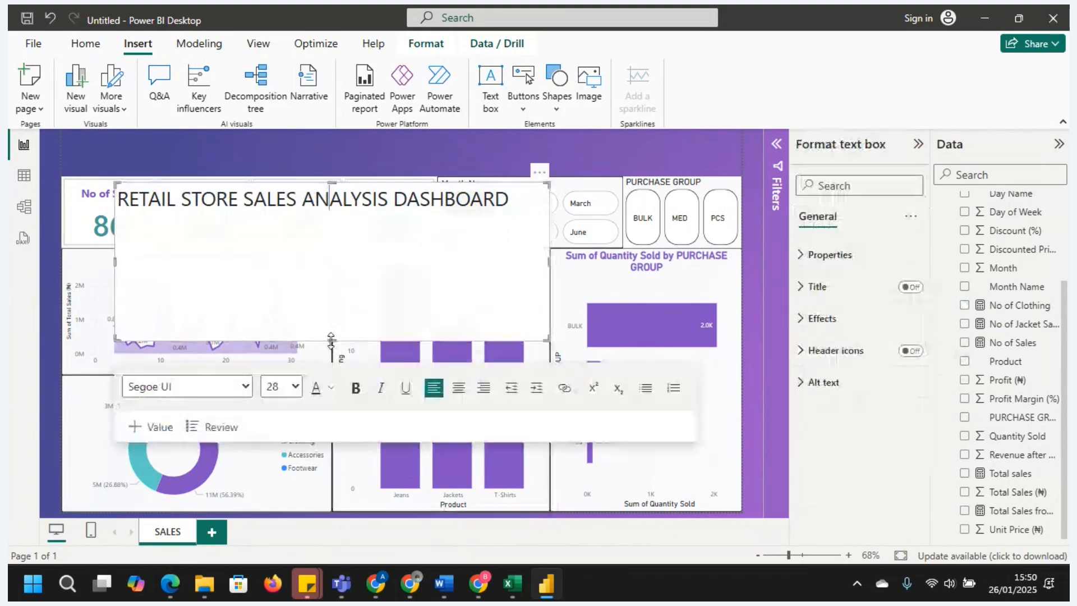
drag(331, 341, 344, 219)
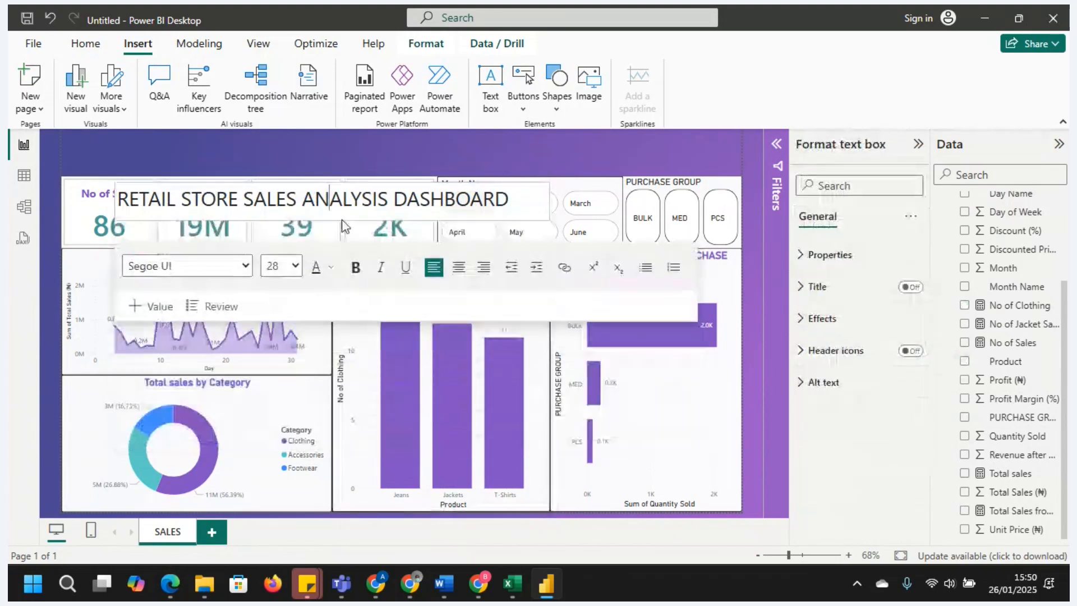
drag(276, 199, 372, 200)
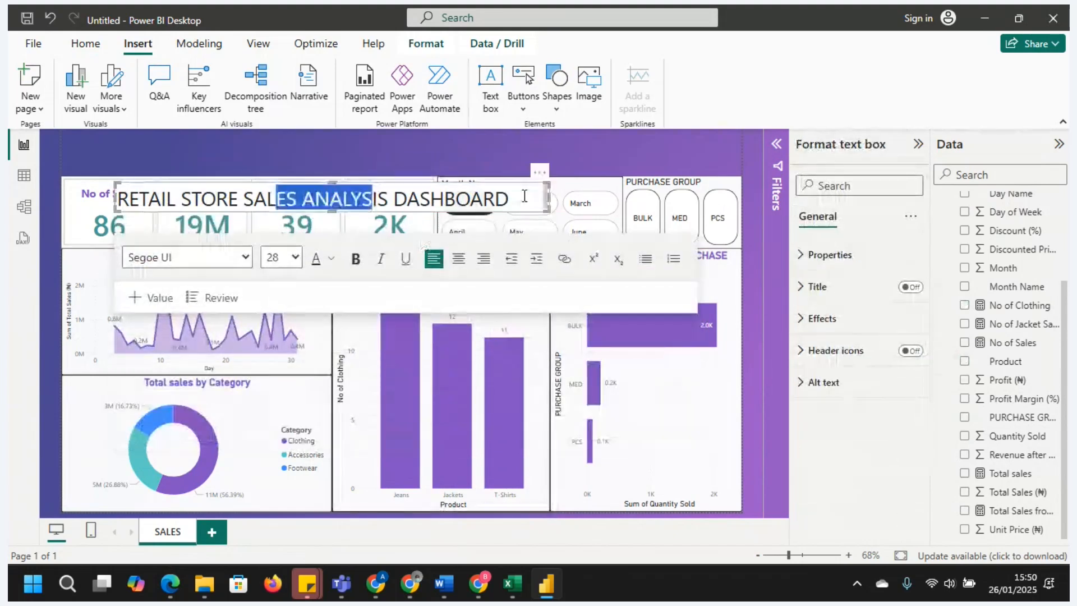
drag(534, 180, 470, 145)
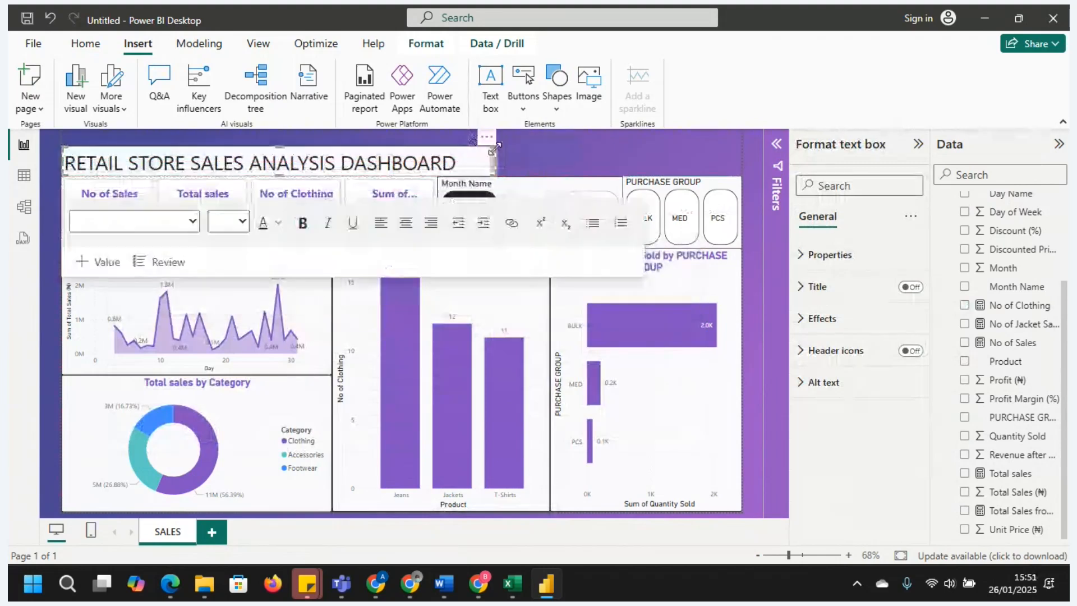
- Bold the dashboard title, set it to 32 pt, and widen its box to keep one line
click(468, 164)
key(ctrl+a)
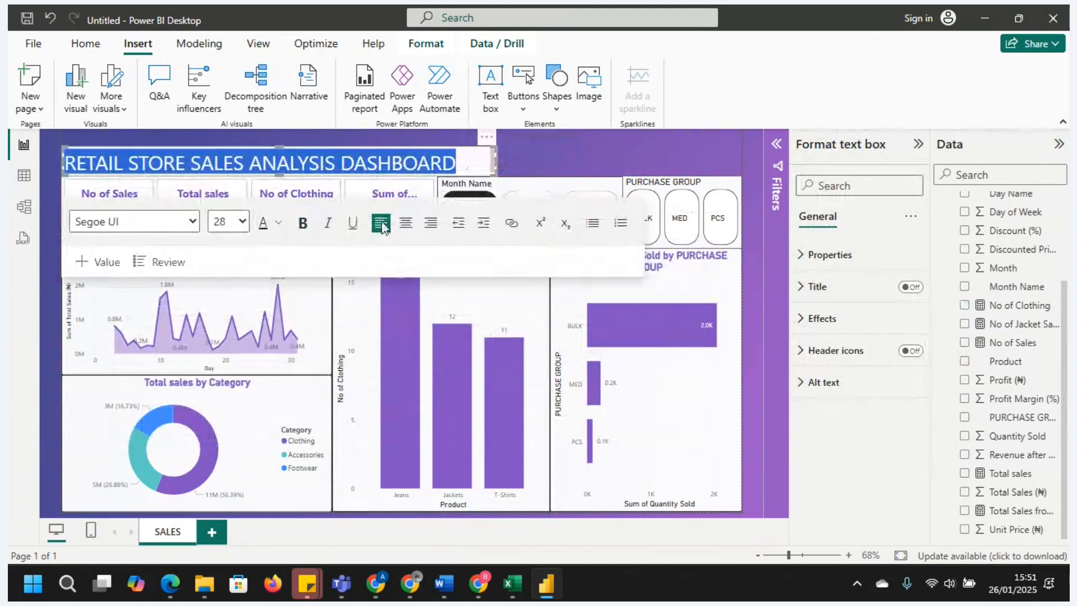
click(302, 223)
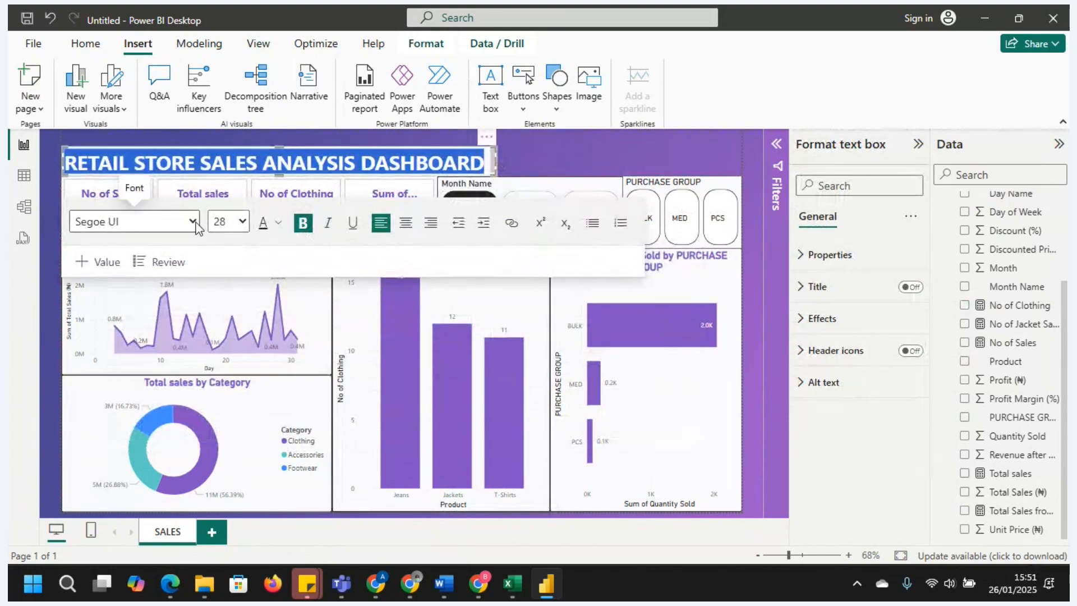
click(240, 221)
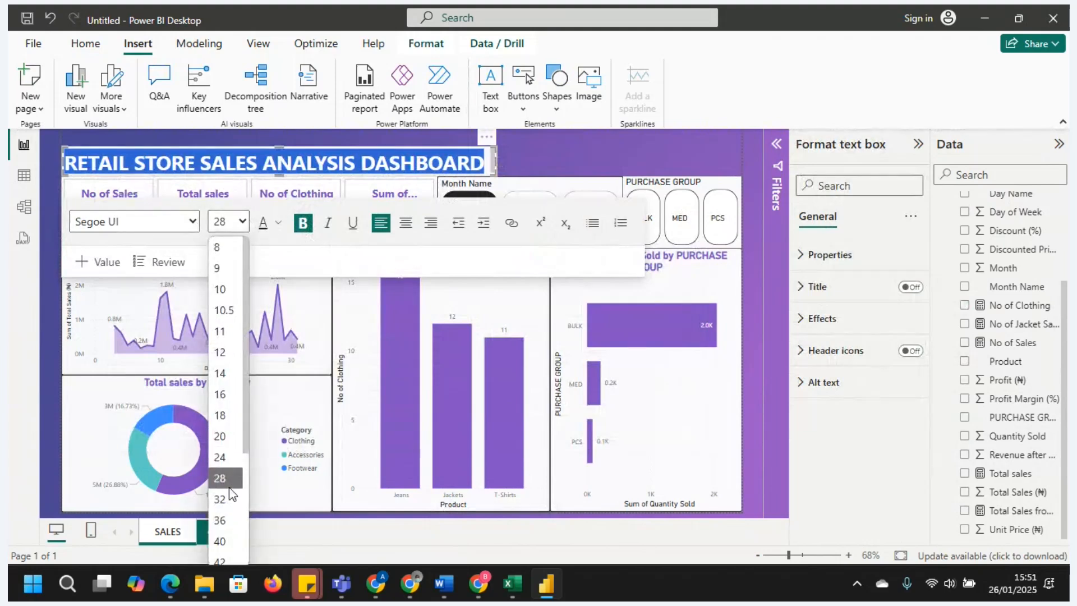
click(220, 499)
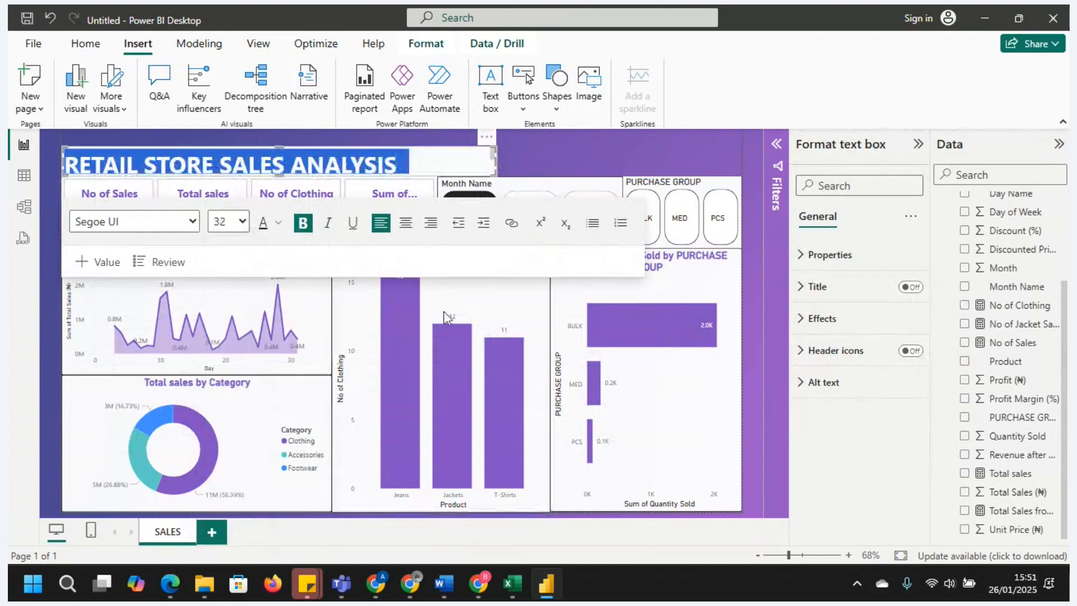
drag(498, 161, 553, 156)
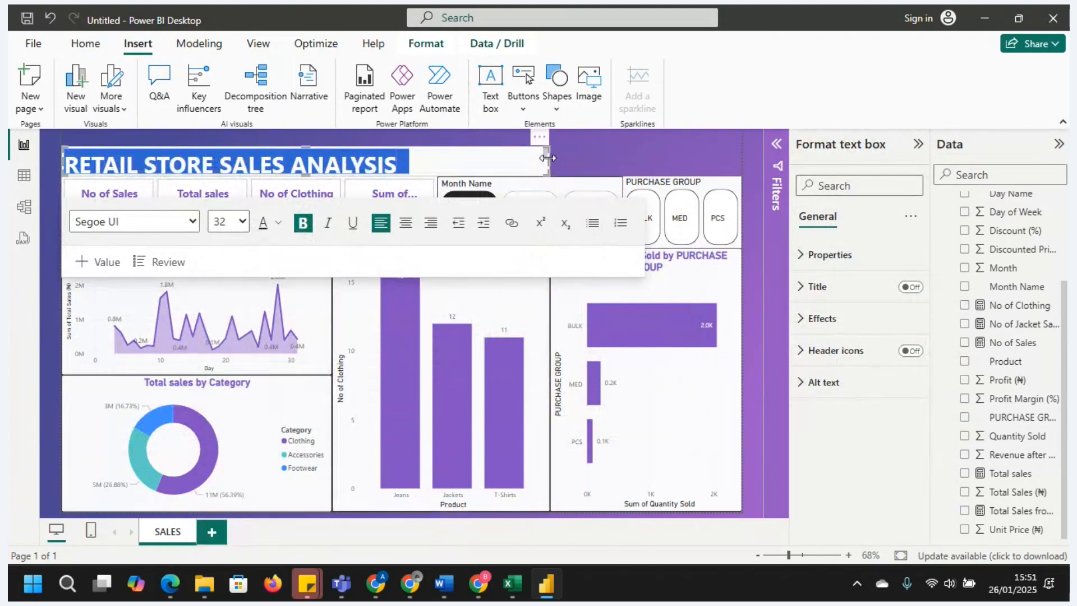
drag(549, 157, 574, 159)
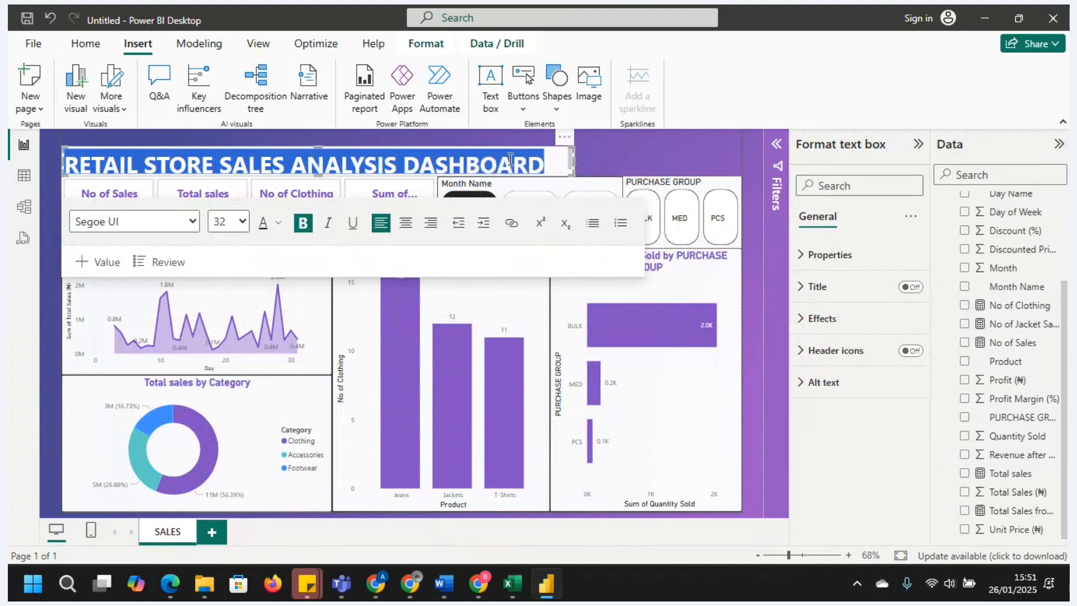
click(570, 158)
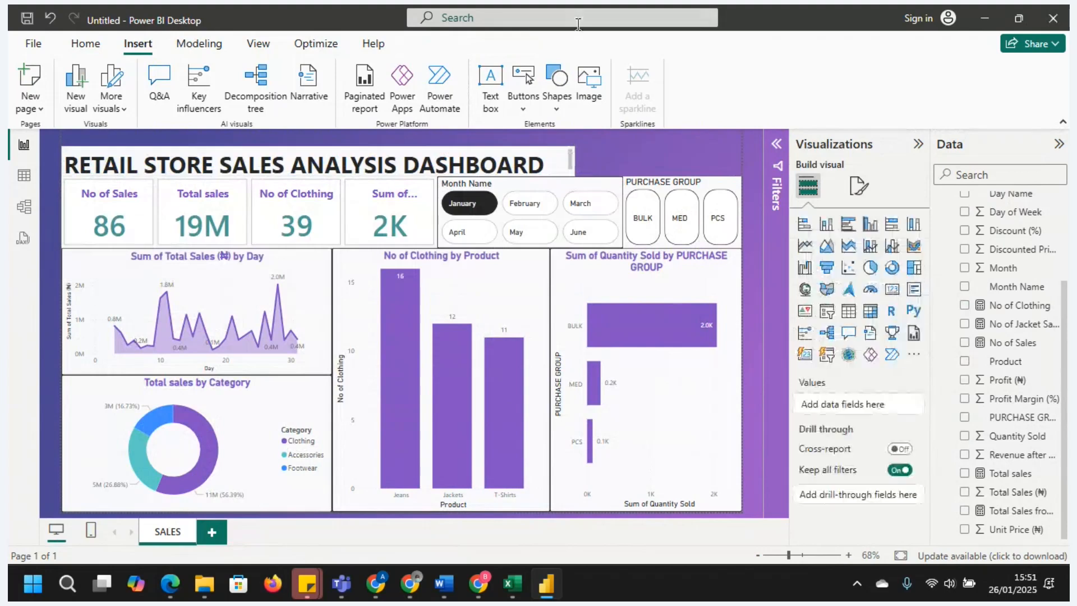
- Insert the edited brattle logo image, found by searching LOGO in Documents
click(589, 88)
click(670, 108)
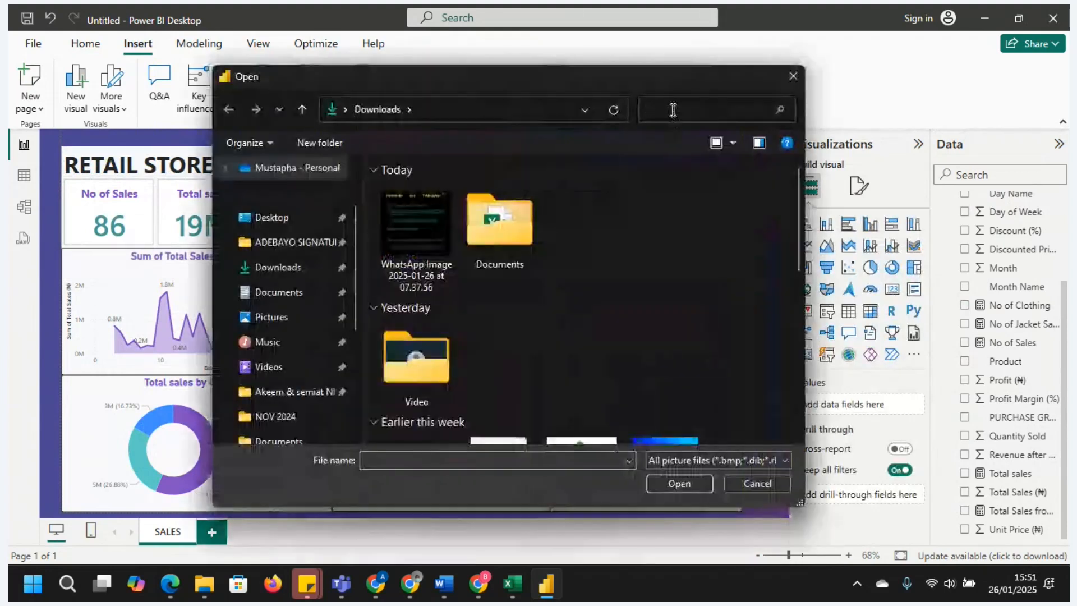
text(LOG)
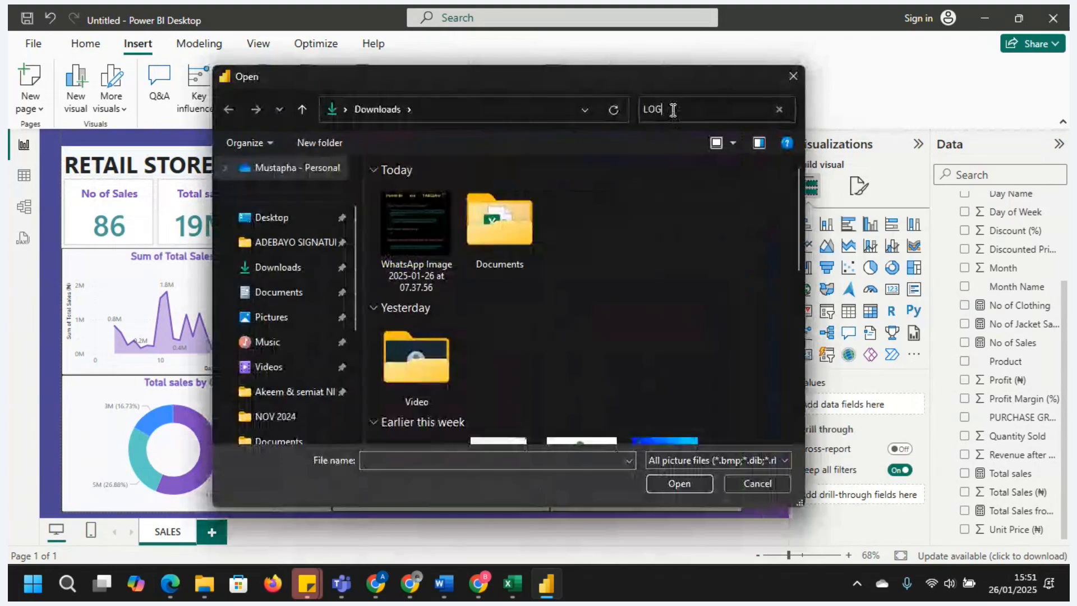
text(O)
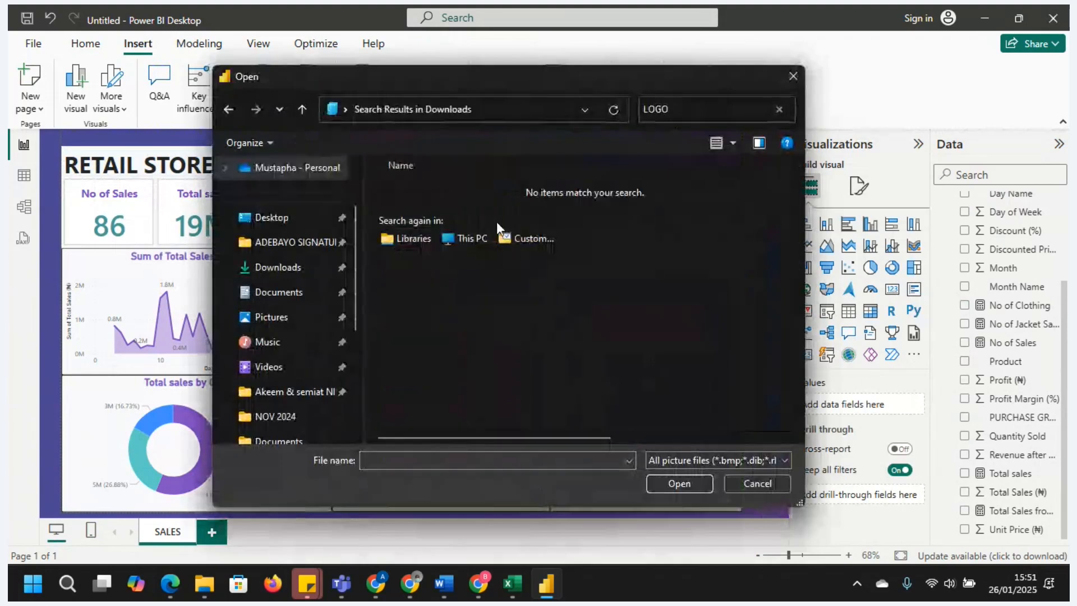
click(291, 296)
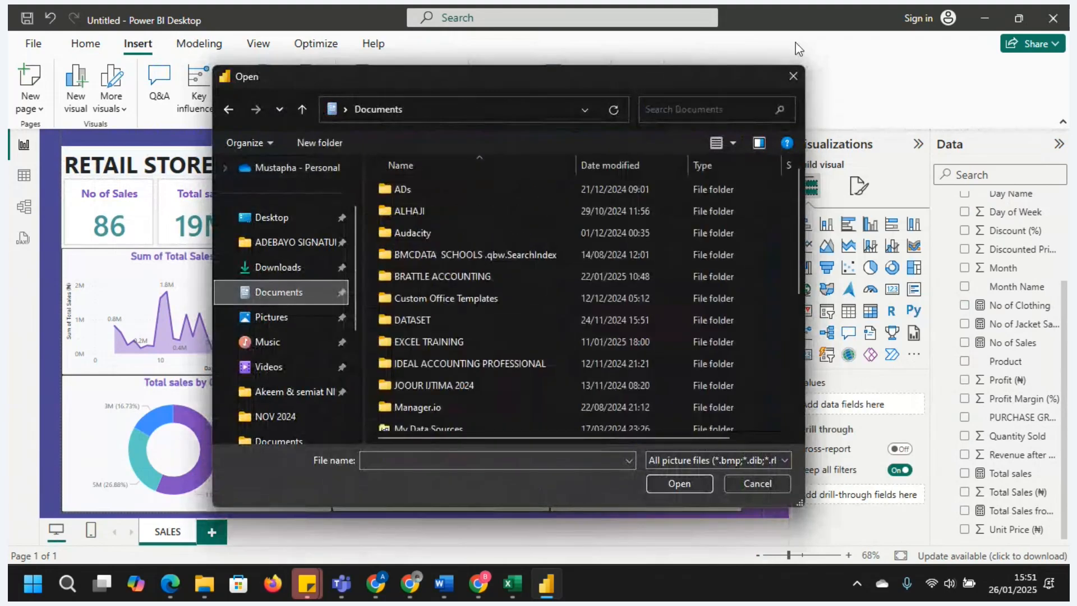
click(670, 107)
text(LOGO)
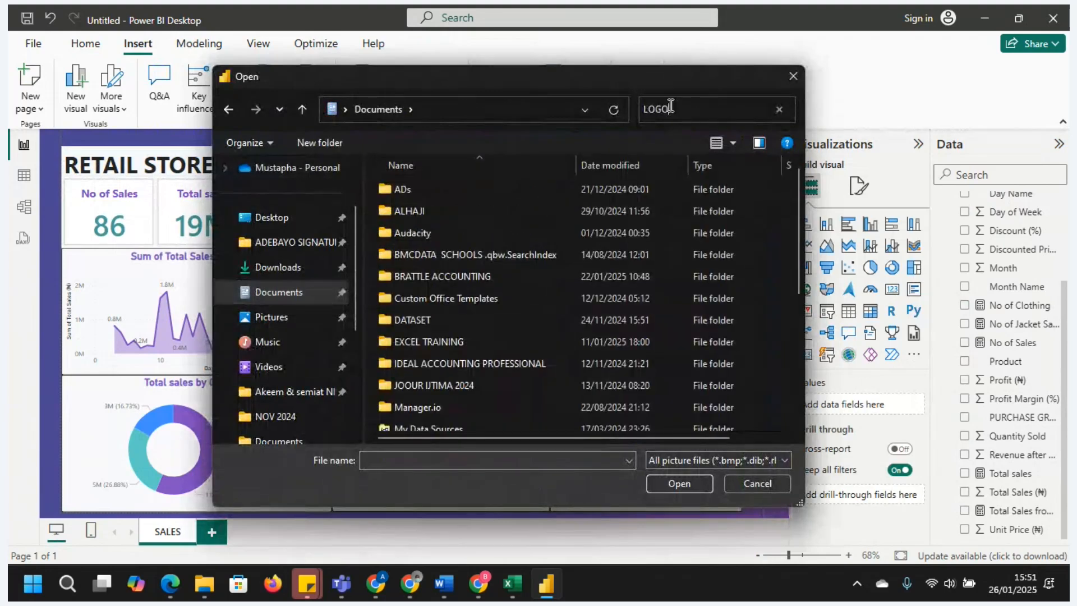
double_click(485, 173)
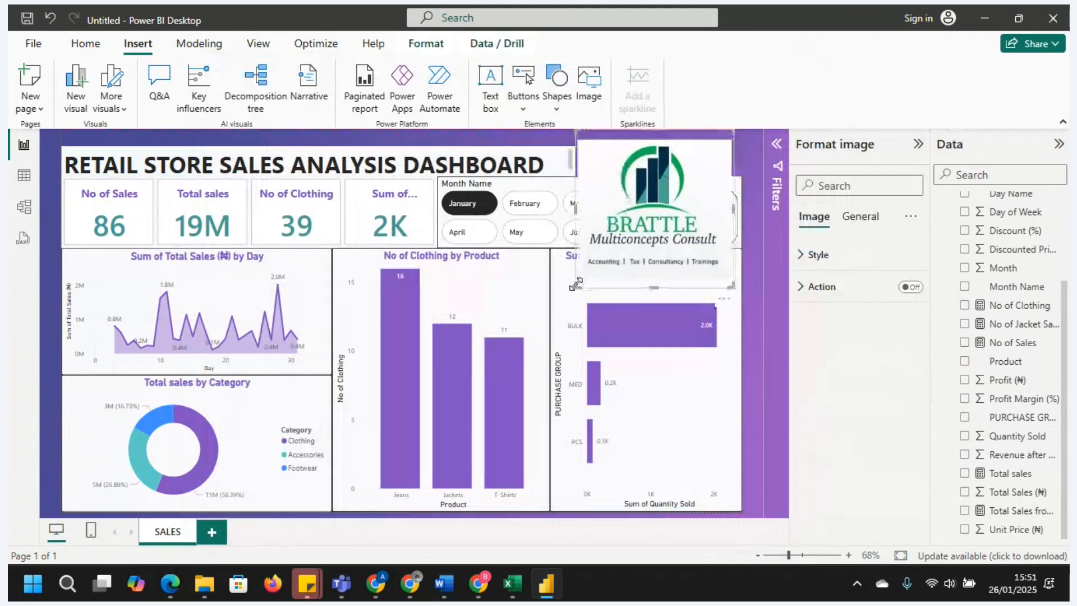
- Shrink the logo into a small badge at the top right, clear of the PURCHASE GROUP buttons
drag(575, 284, 588, 274)
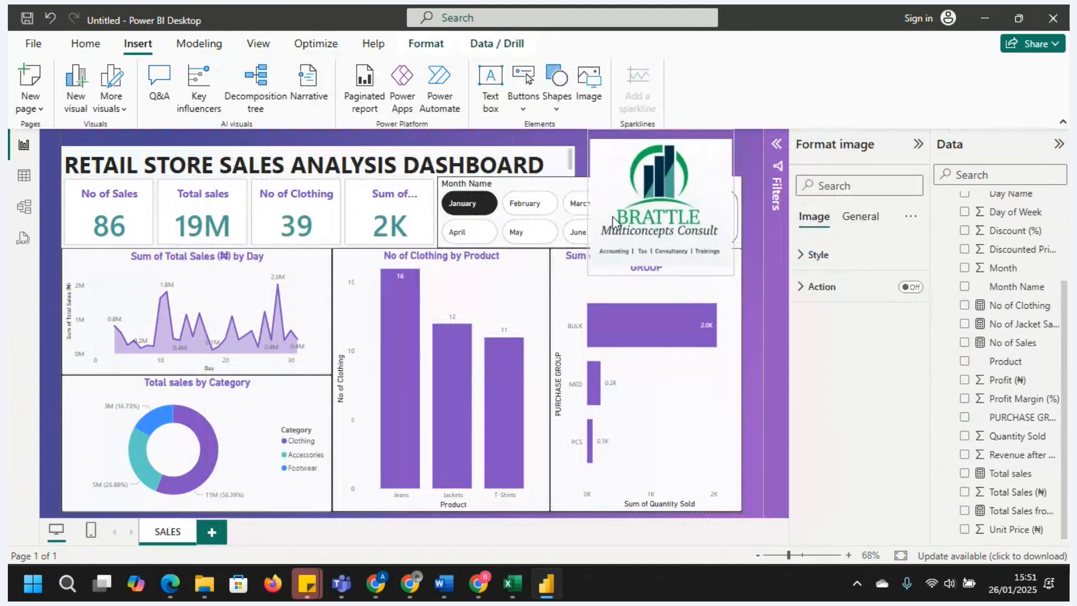
drag(614, 220, 693, 206)
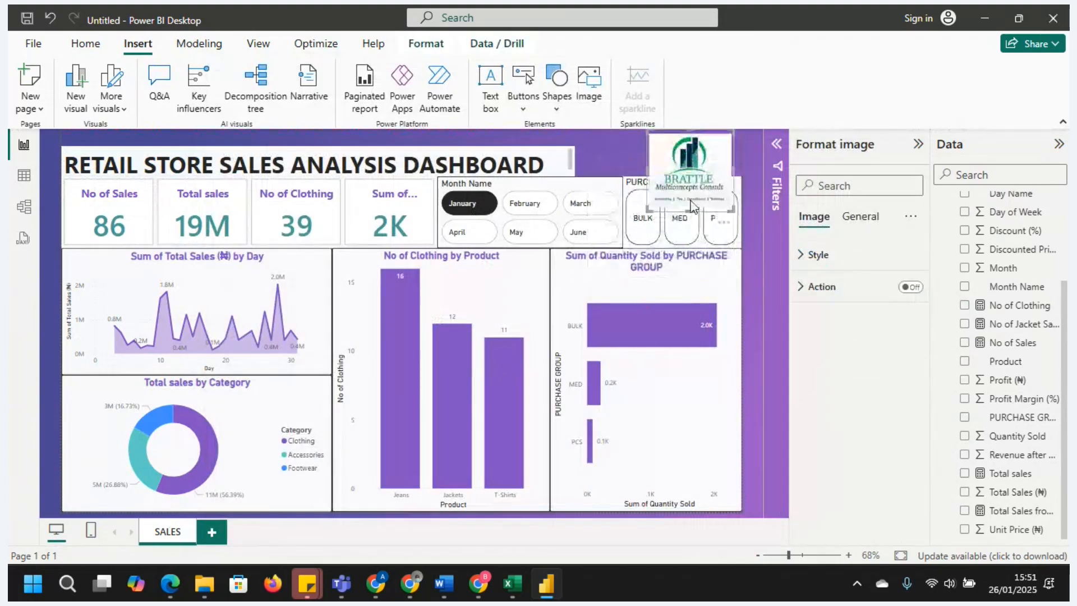
drag(694, 206, 694, 182)
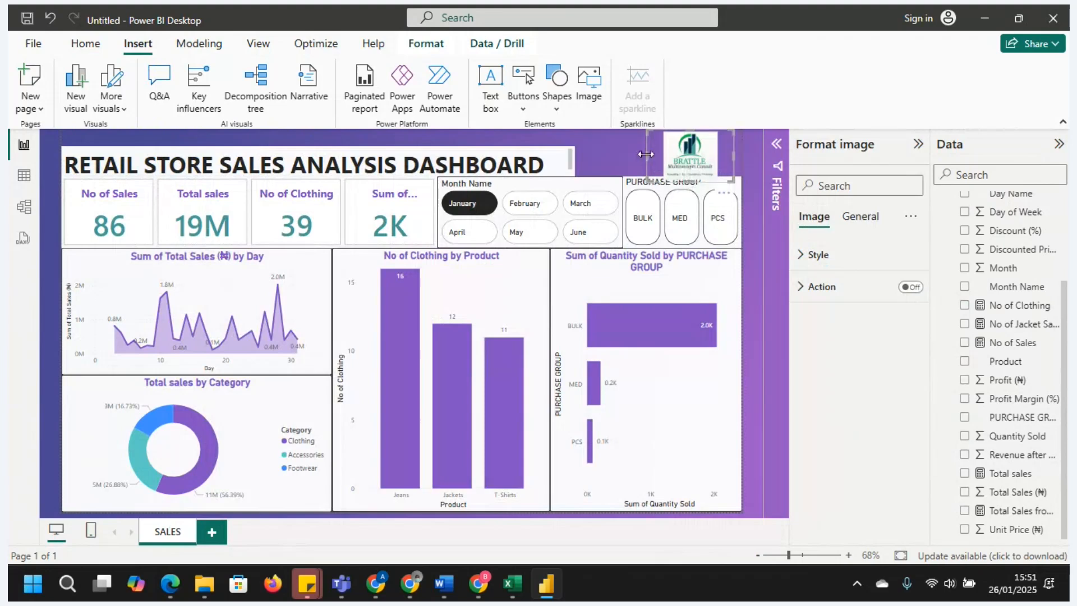
drag(645, 154, 603, 156)
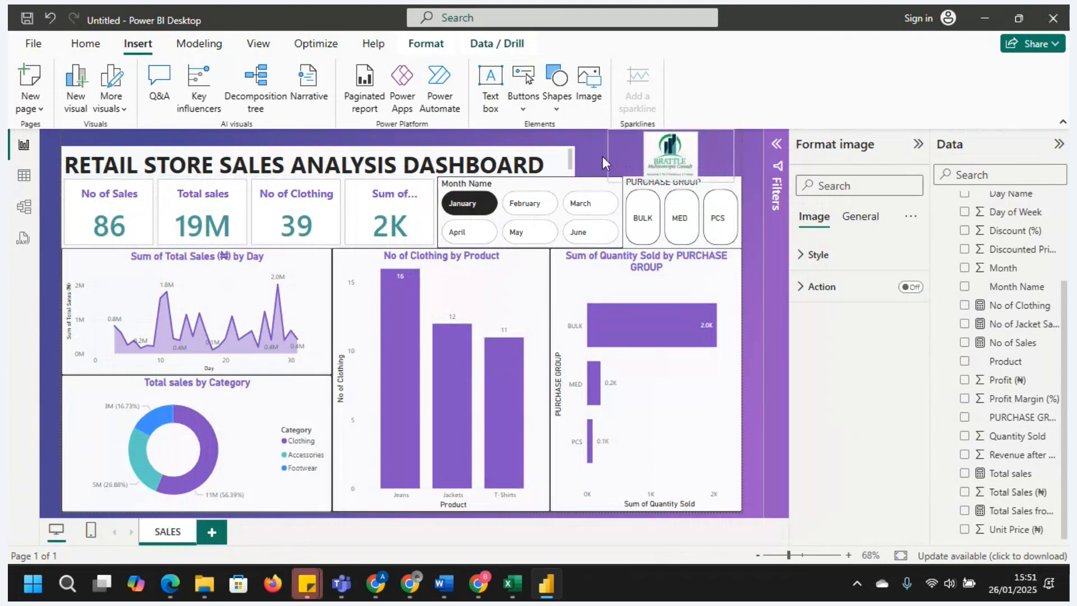
- Stretch the title box across to the logo and send it backward behind the logo
click(568, 158)
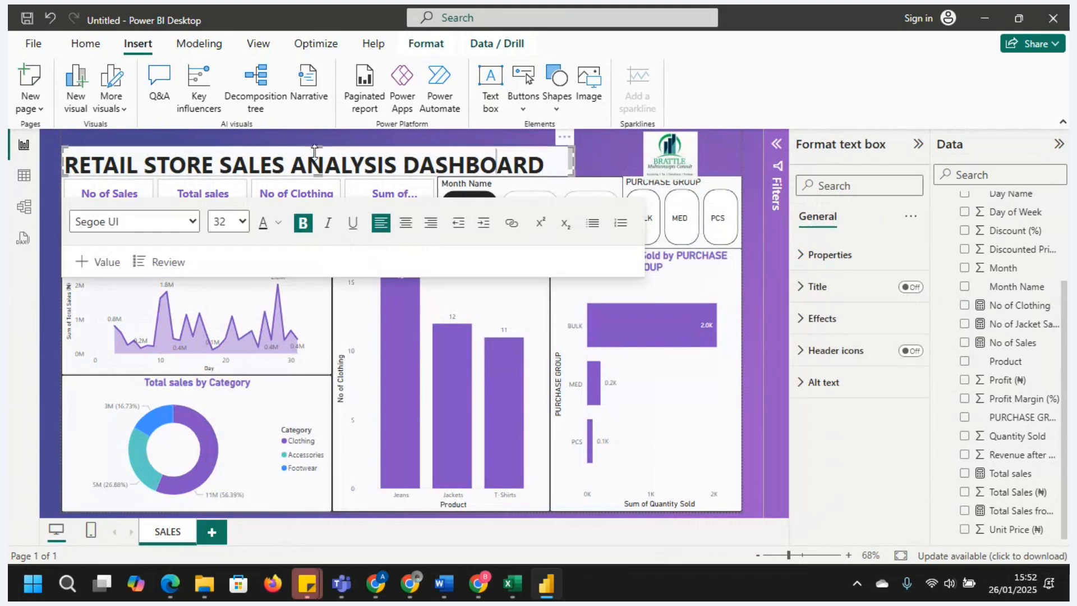
drag(318, 148, 316, 129)
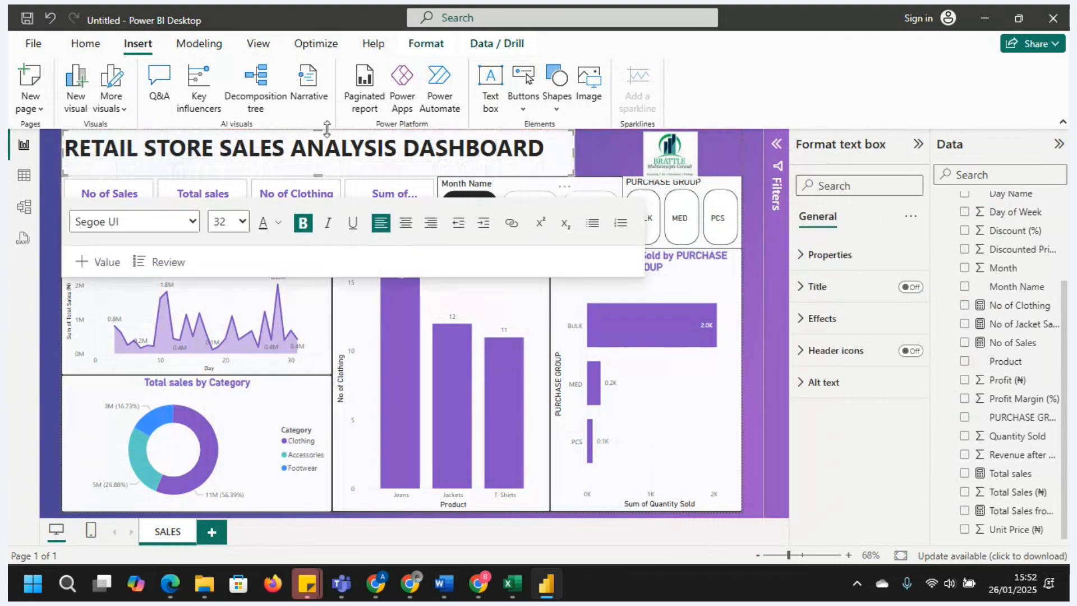
drag(575, 149, 623, 147)
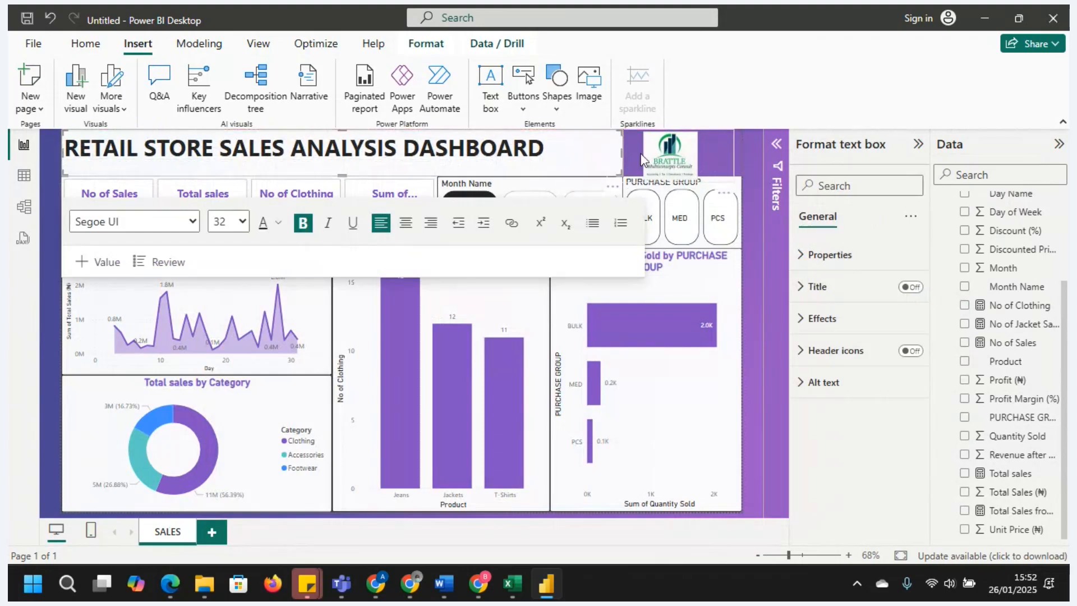
drag(621, 148, 740, 147)
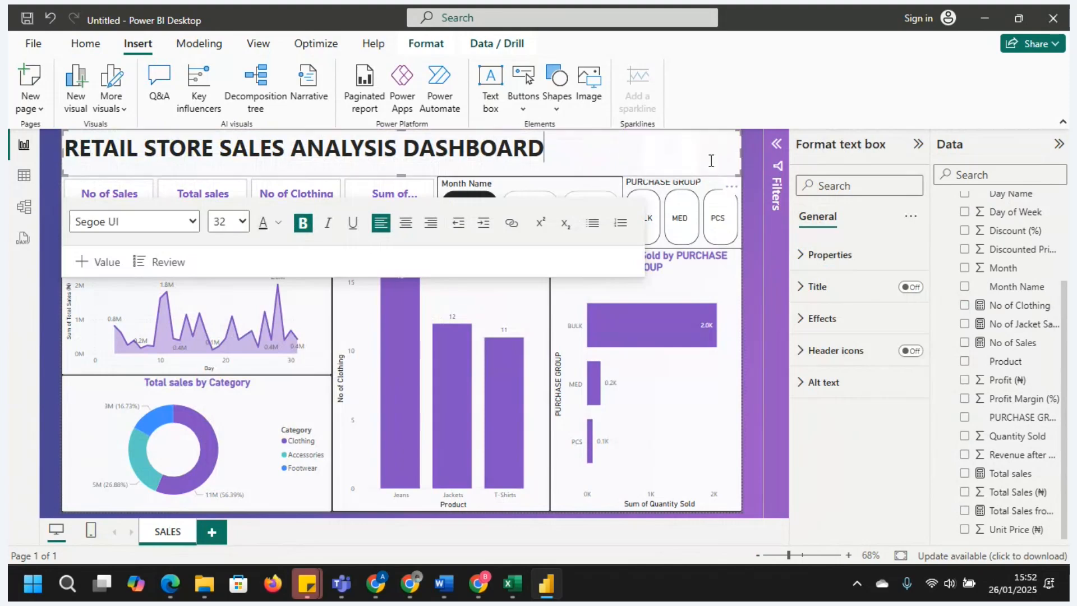
right_click(710, 162)
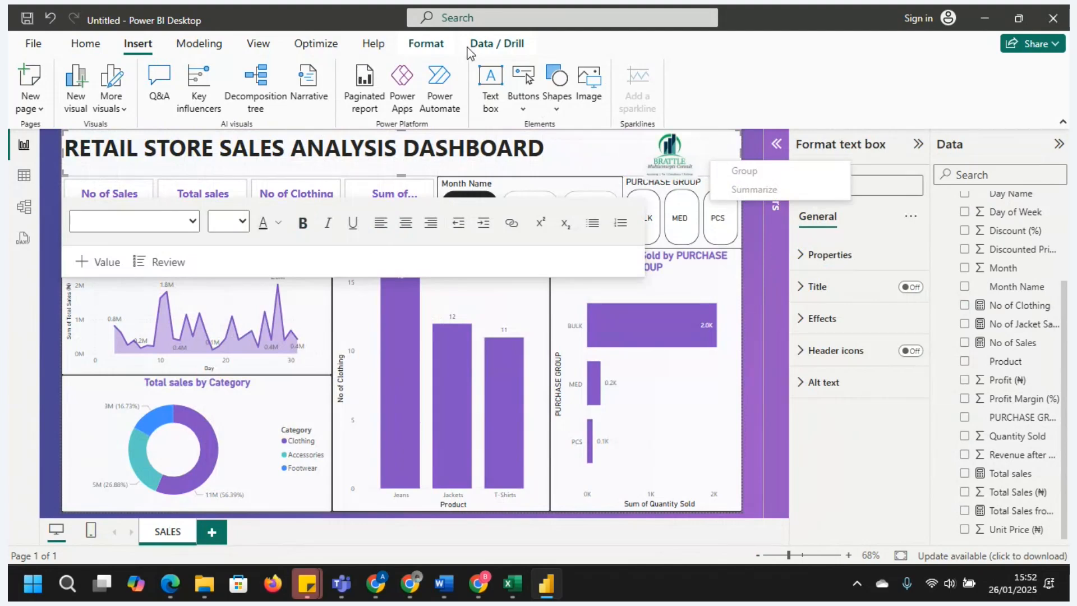
click(448, 45)
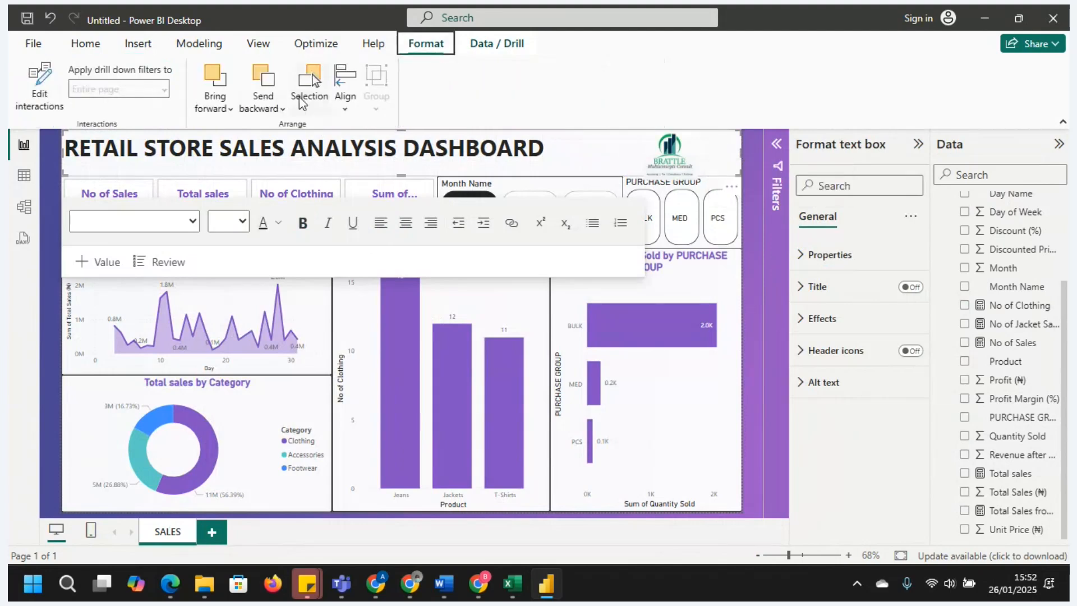
click(261, 107)
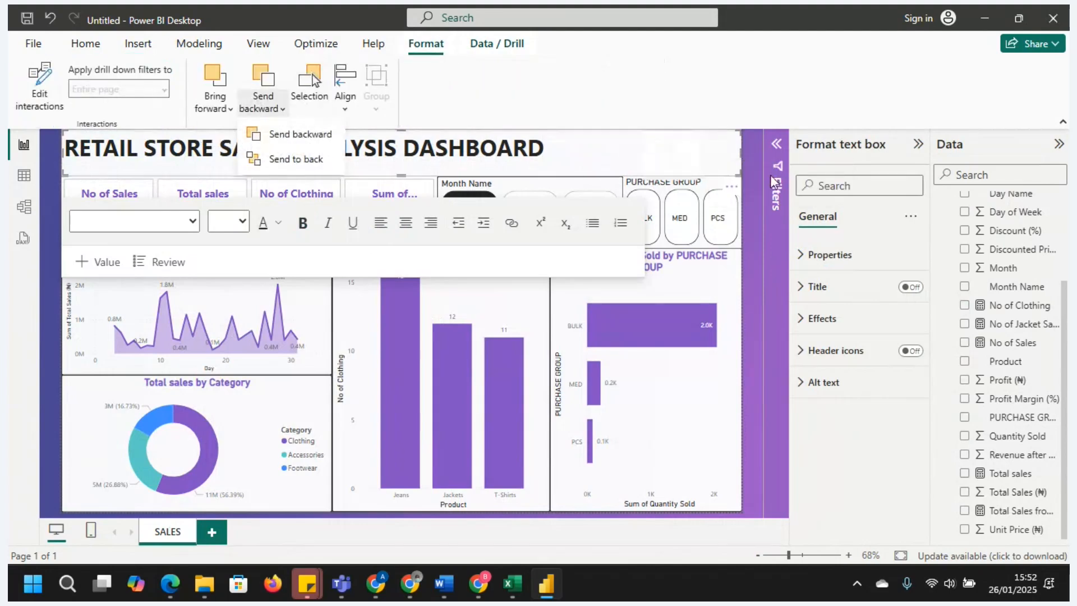
click(767, 112)
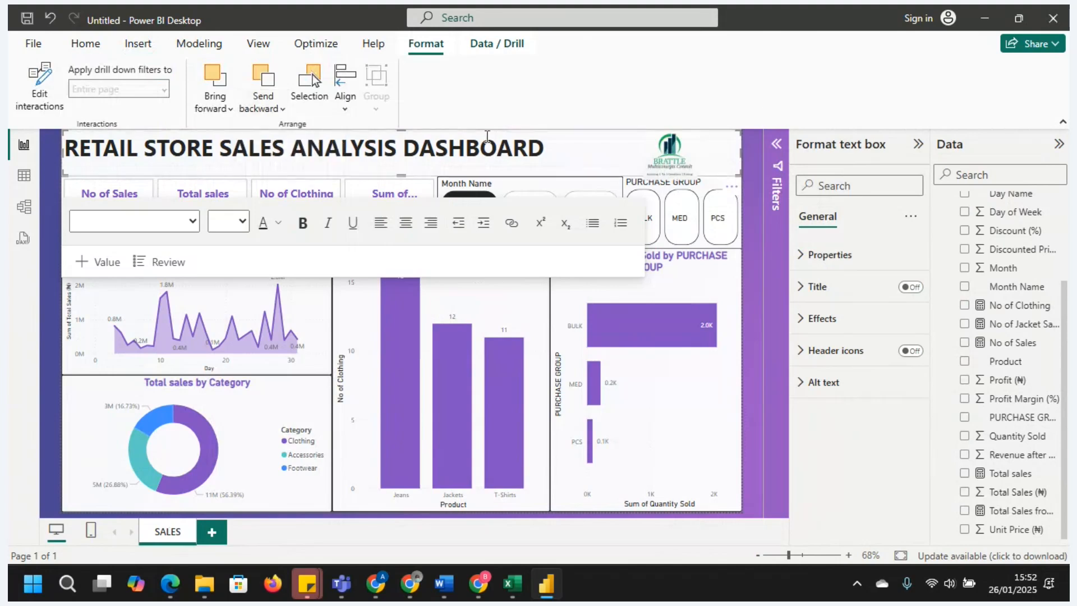
- Try centering the title text, keep it left-aligned, then briefly check the browser
click(413, 167)
click(406, 224)
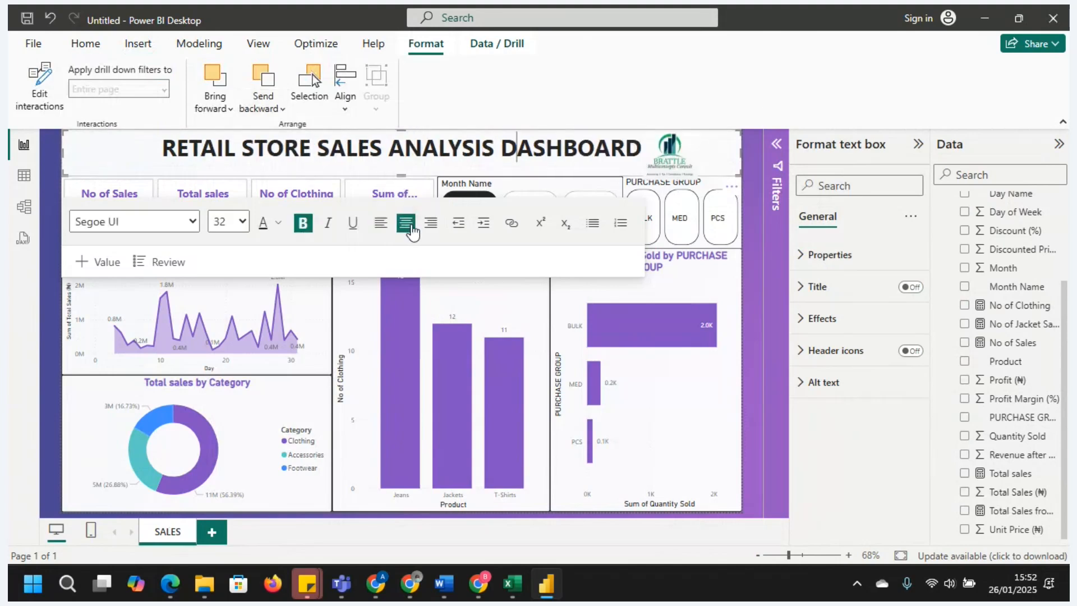
click(381, 224)
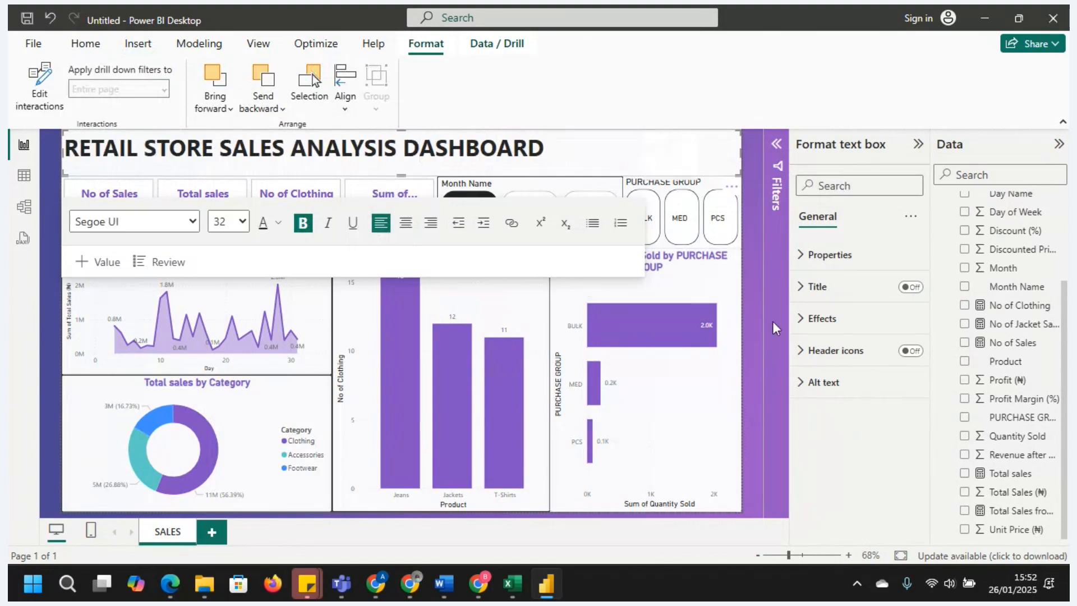
click(784, 56)
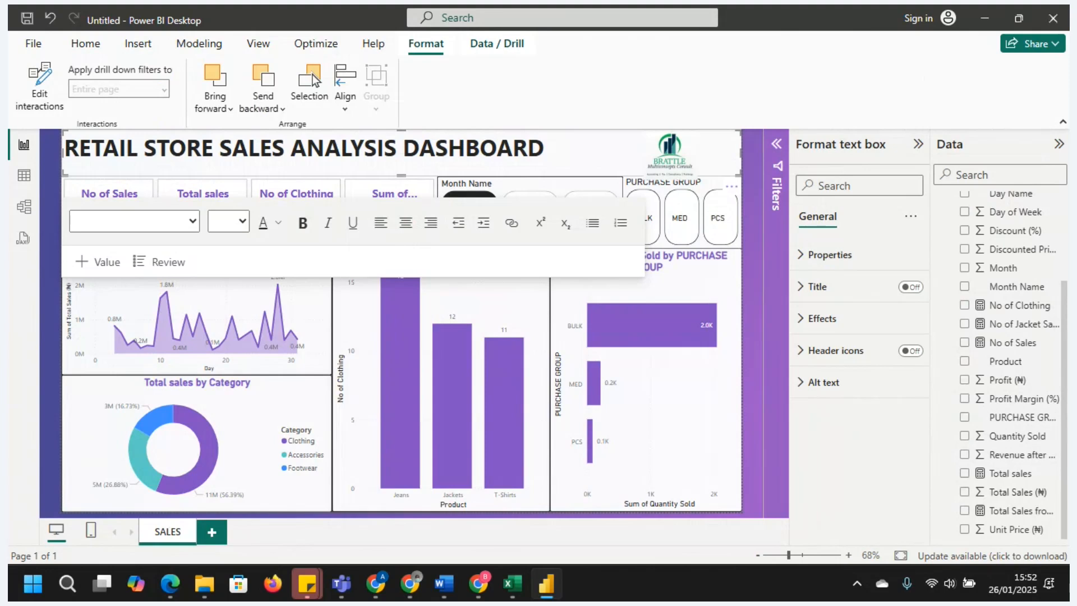
key(alt+Tab)
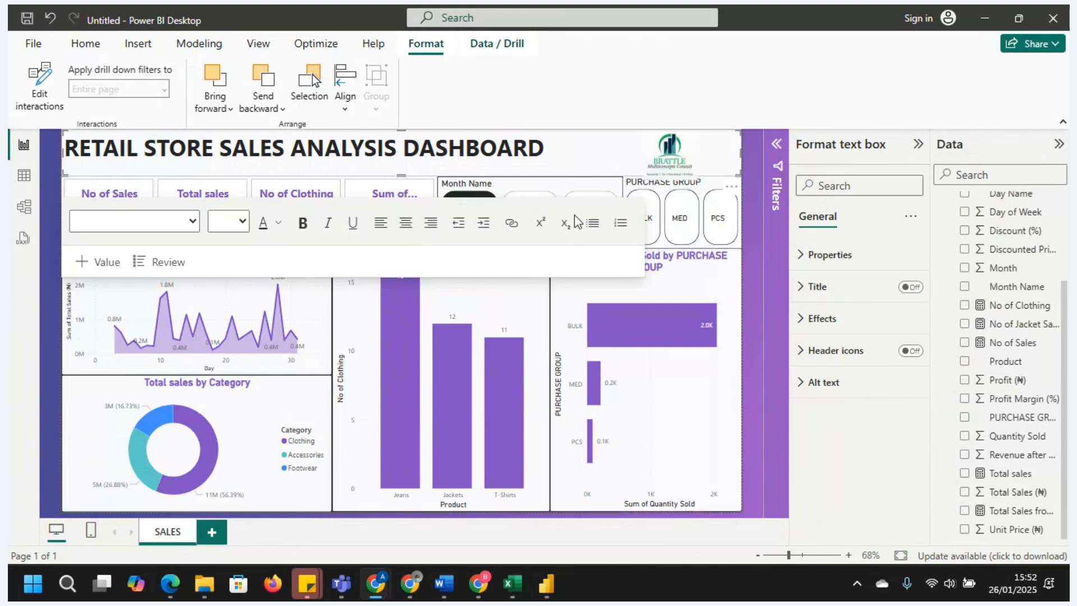
click(607, 205)
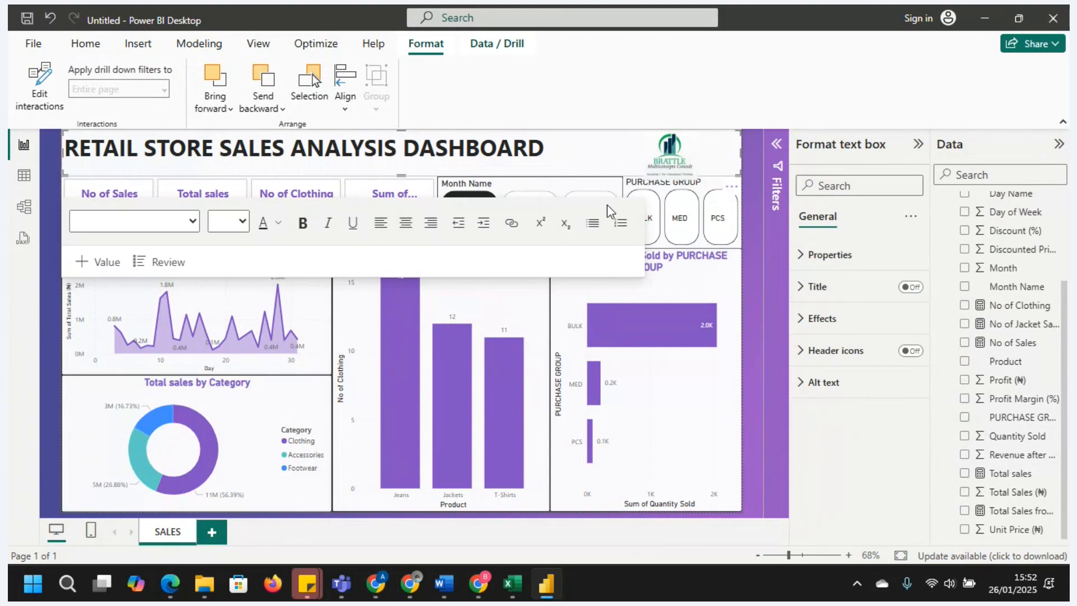
- Select February through June on the month slicer and BULK, MED, PCS on PURCHASE GROUP
click(702, 381)
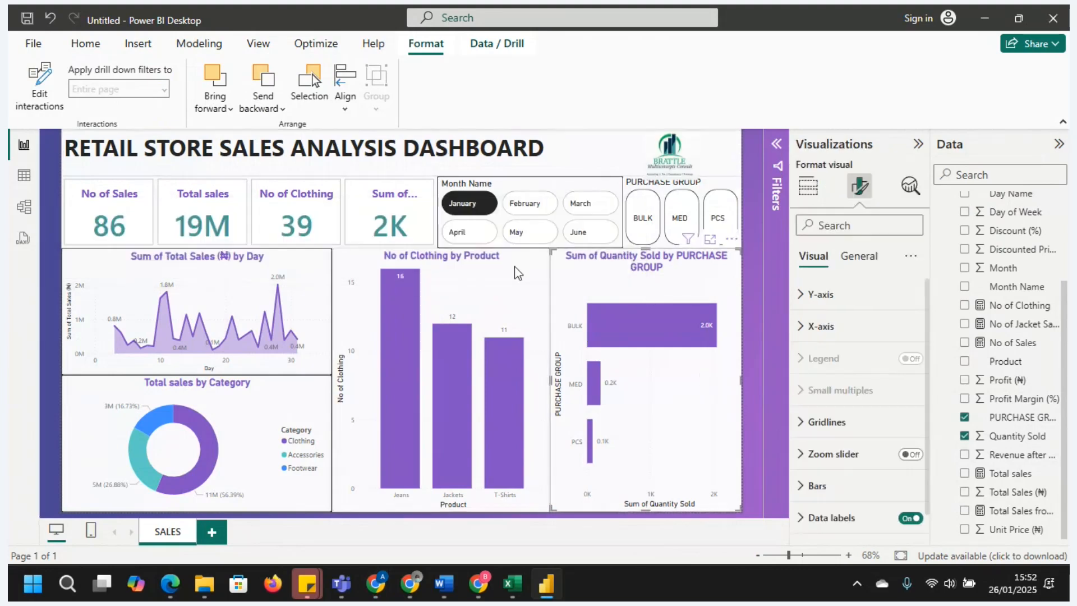
ctrl+click(470, 236)
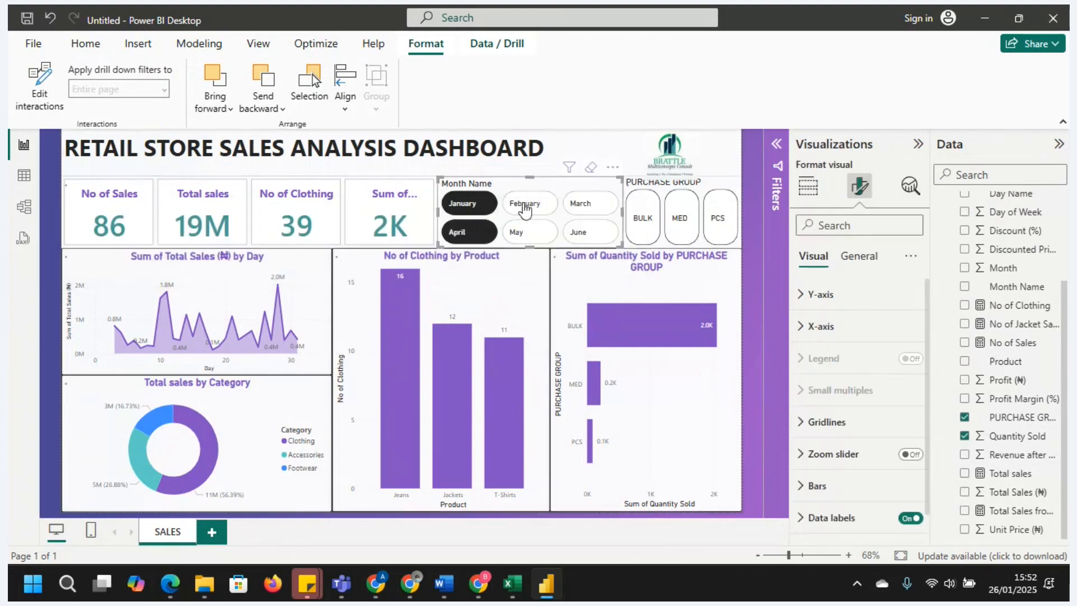
ctrl+click(524, 208)
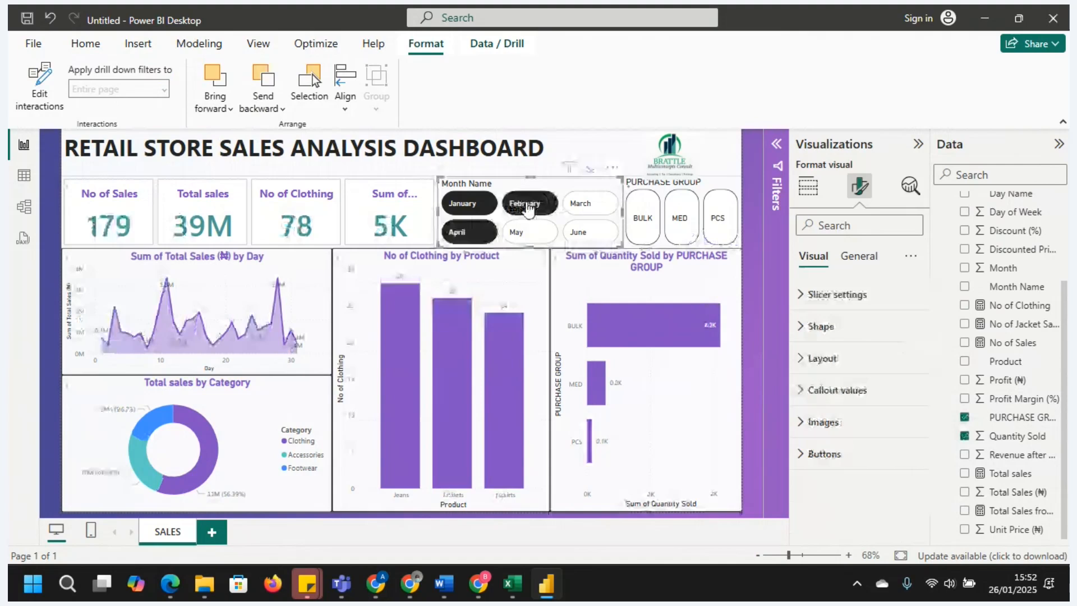
ctrl+click(584, 203)
ctrl+click(583, 231)
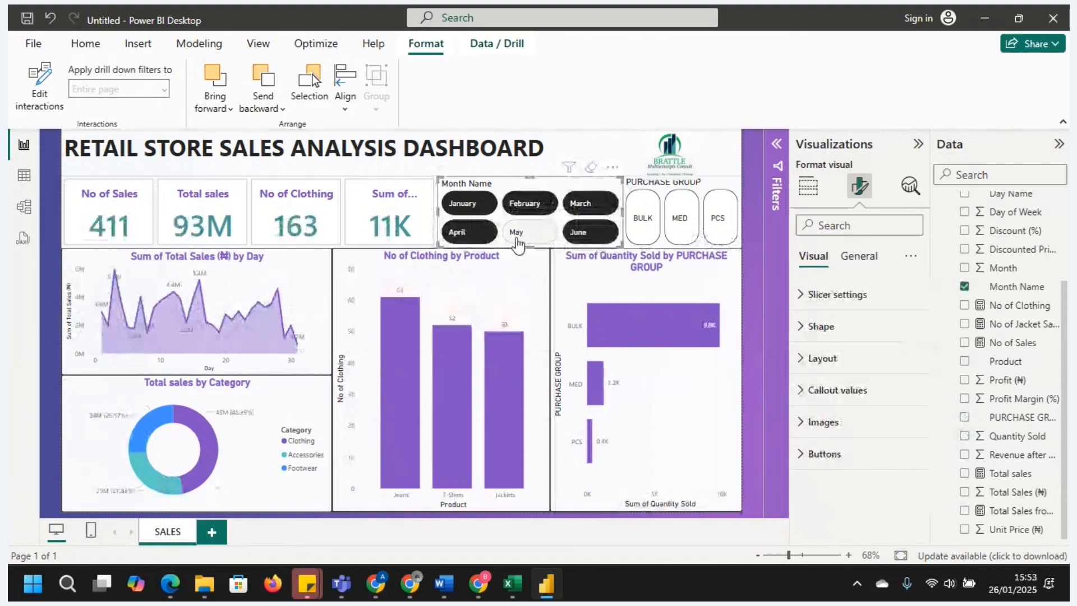
ctrl+click(516, 240)
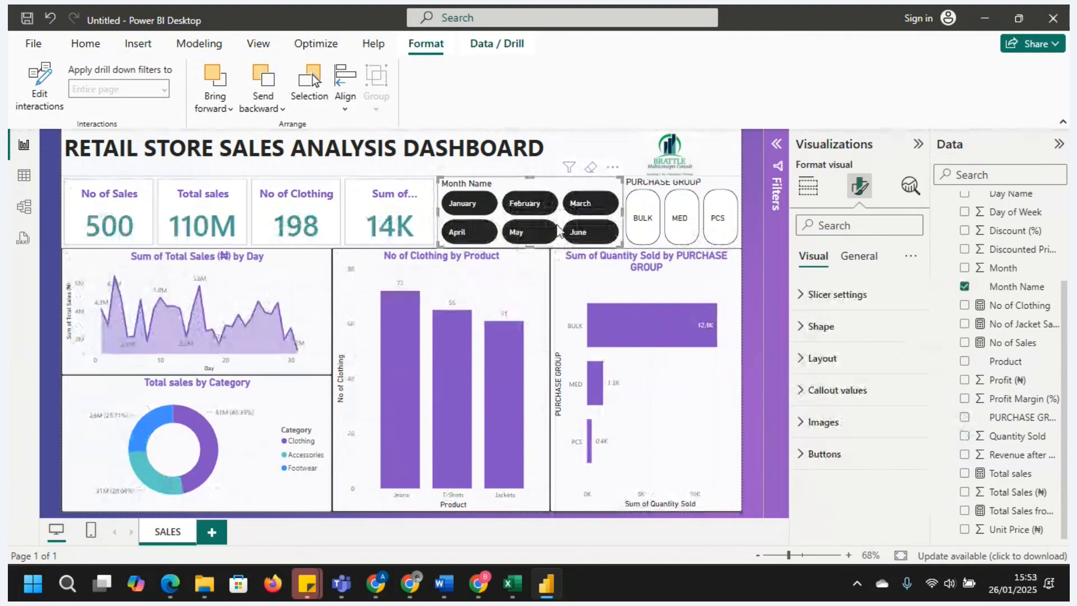
click(650, 214)
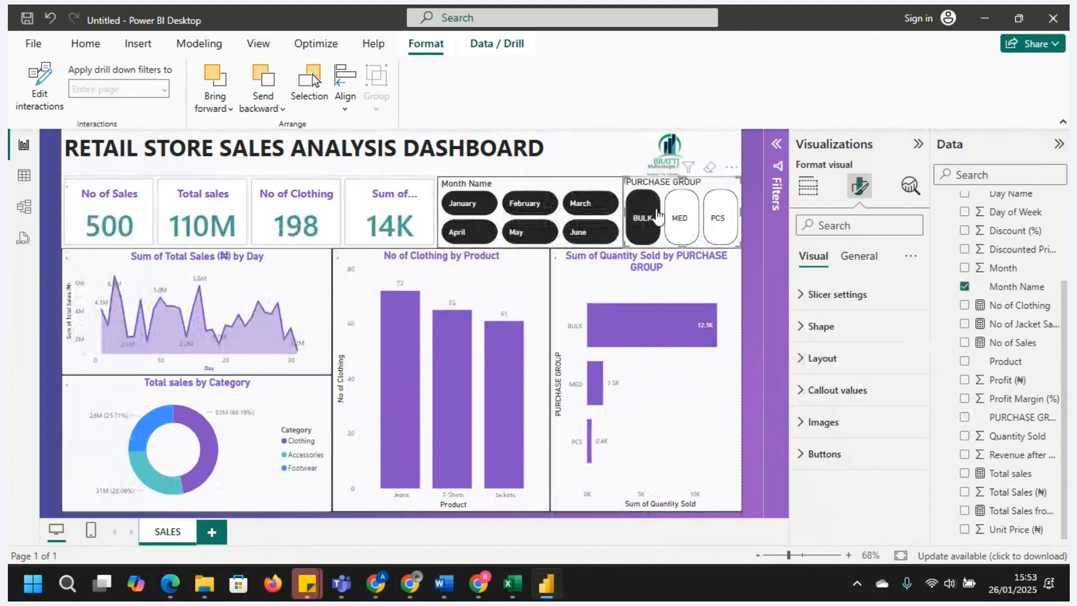
ctrl+click(690, 226)
click(718, 227)
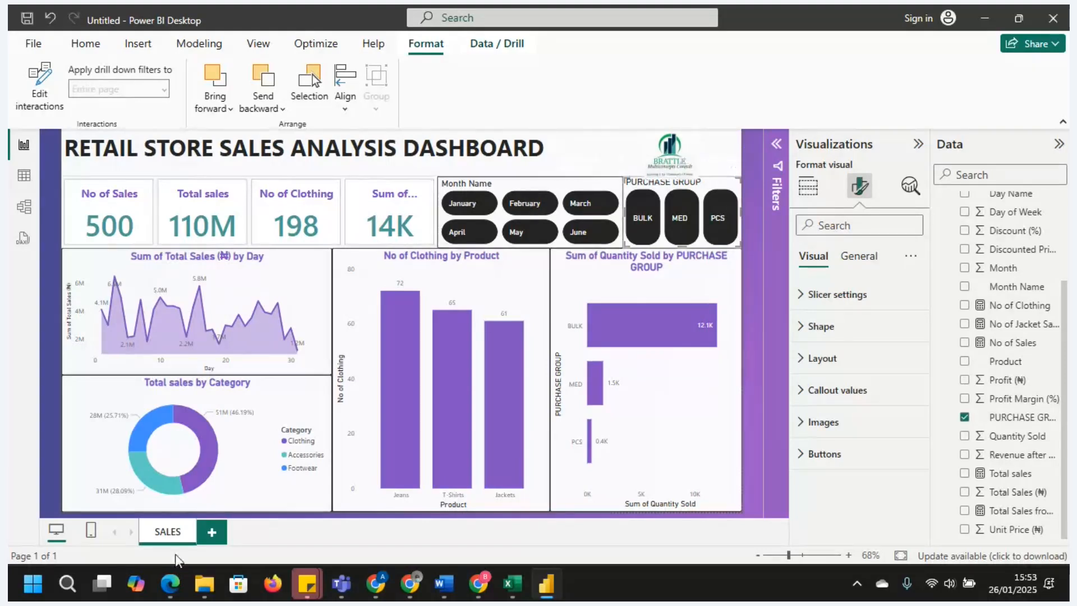
- Add a new page, Page 1, with an enlarged Q&A visual
click(212, 531)
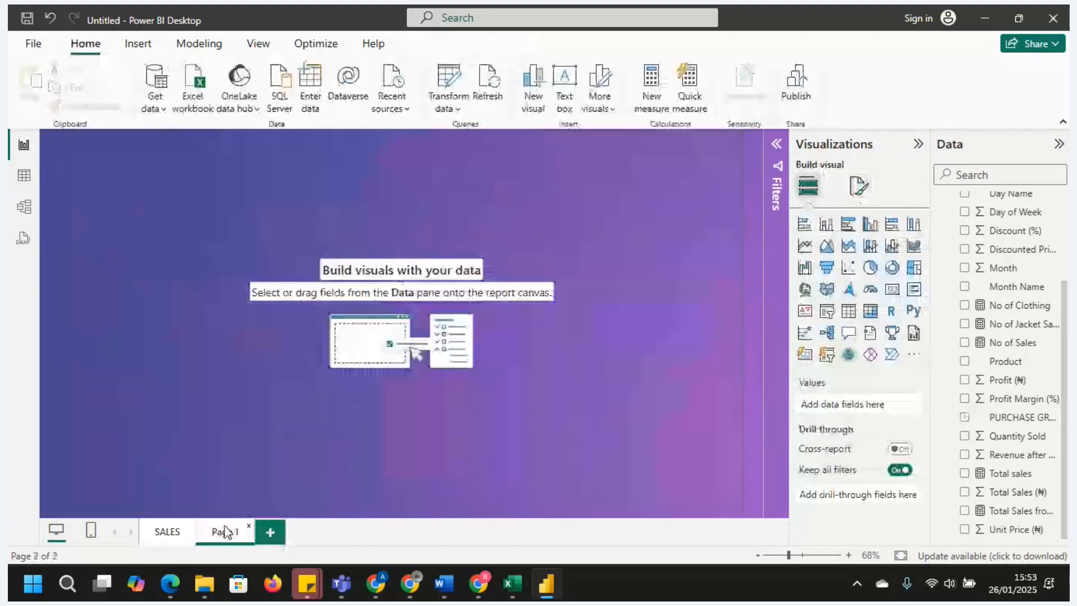
double_click(200, 254)
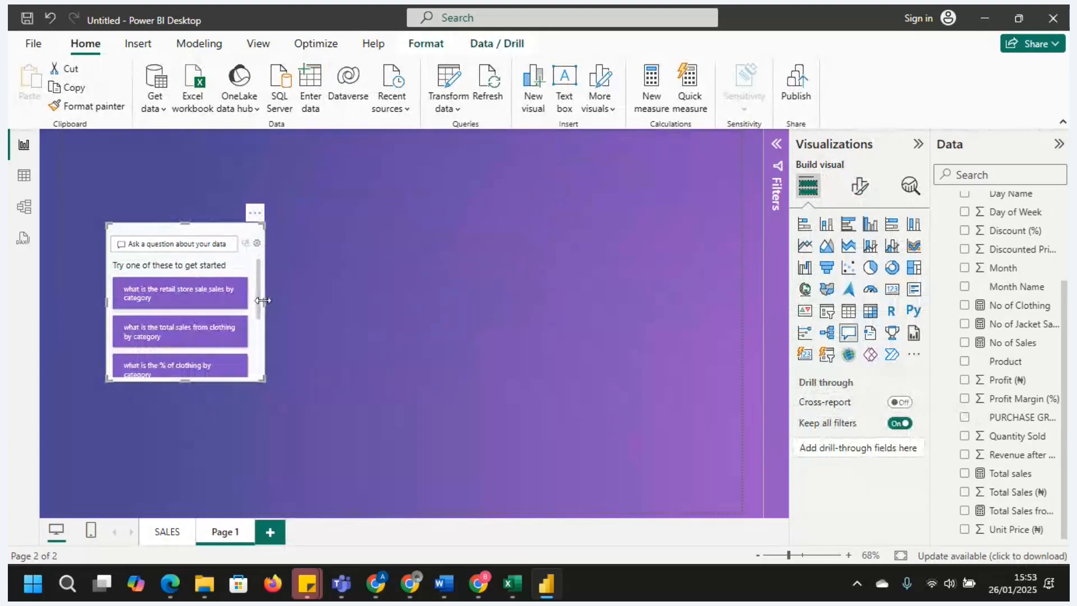
drag(265, 300, 462, 333)
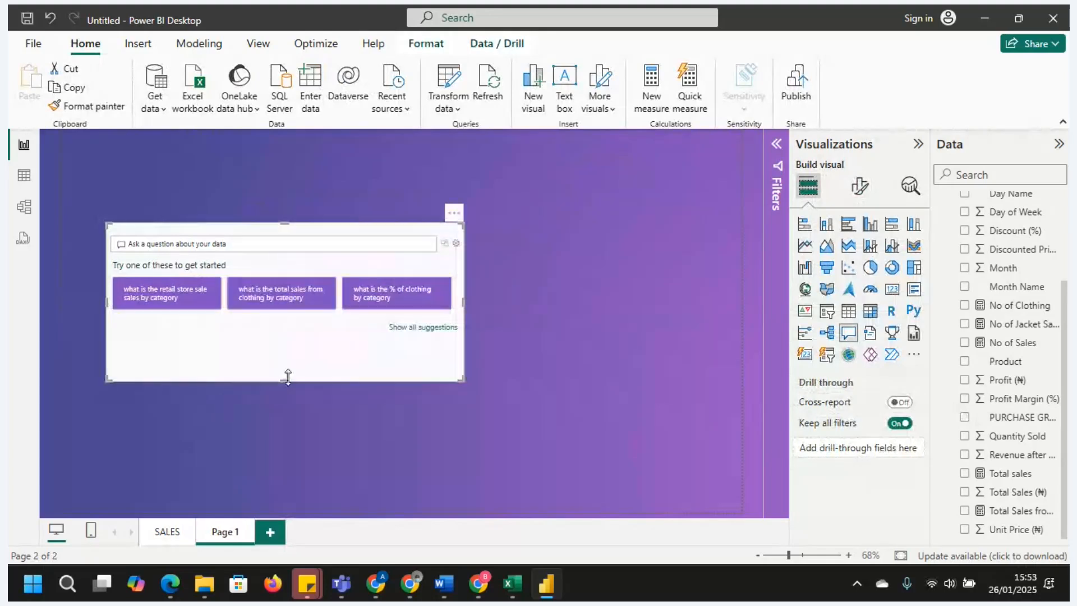
drag(288, 377, 289, 466)
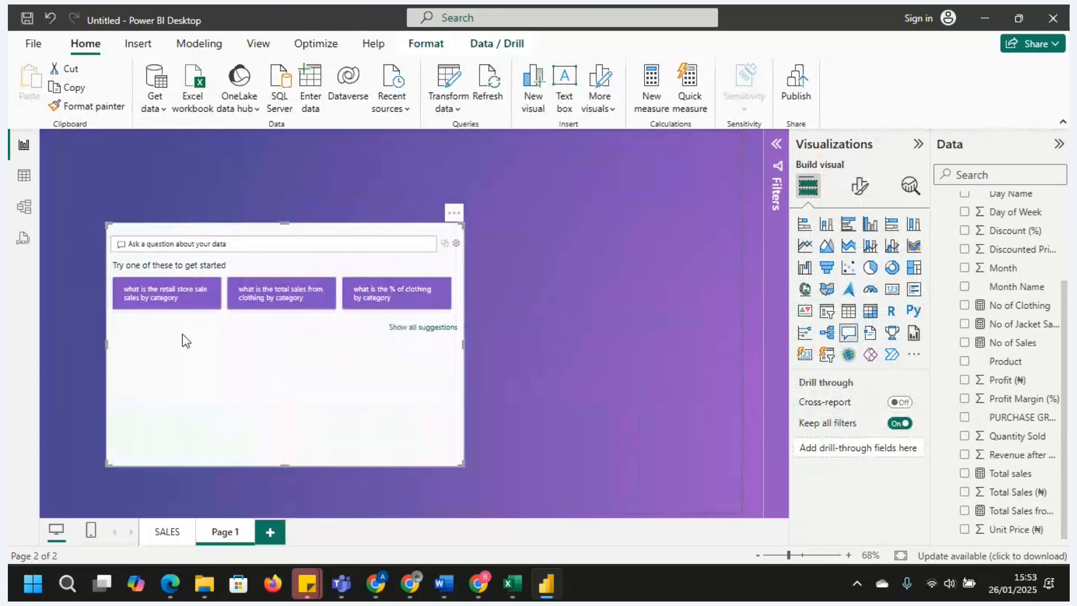
- Turn the sales-by-category answer into a standard bar chart, narrowed and moved to the lower left
click(152, 298)
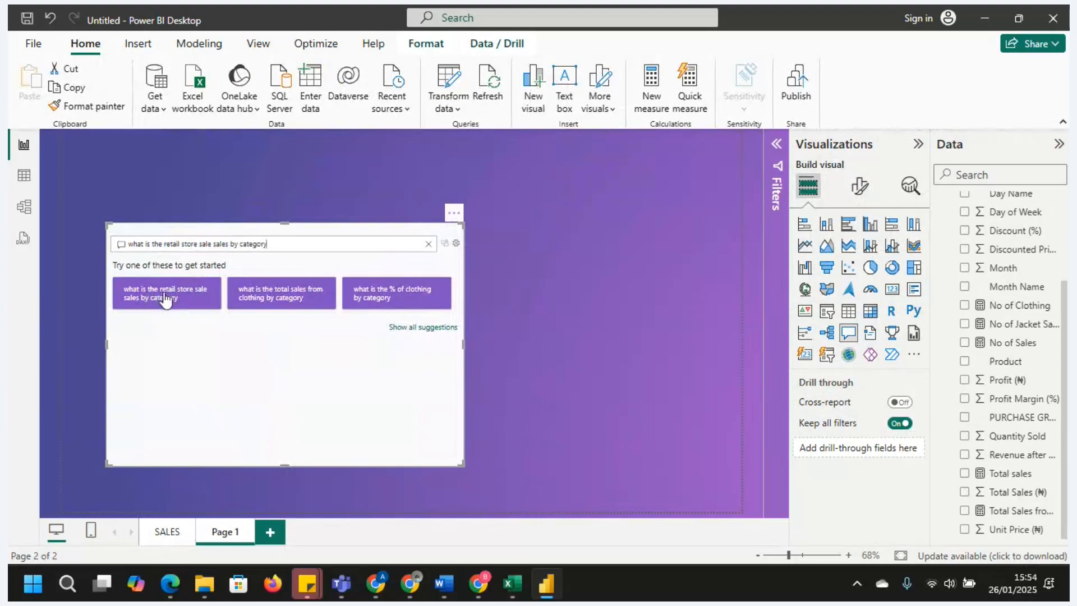
click(200, 296)
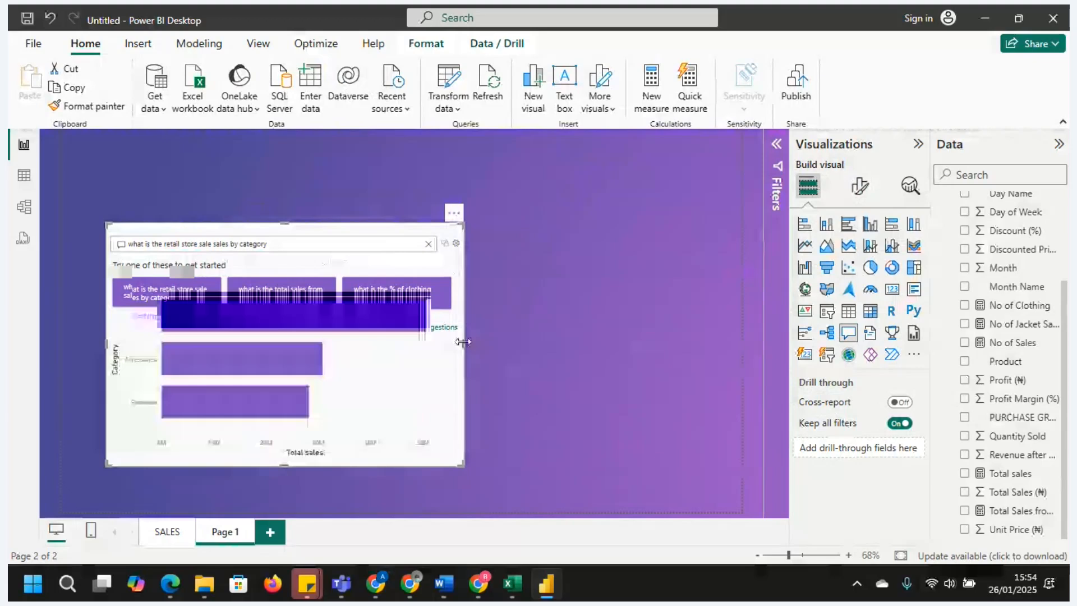
drag(463, 342, 584, 342)
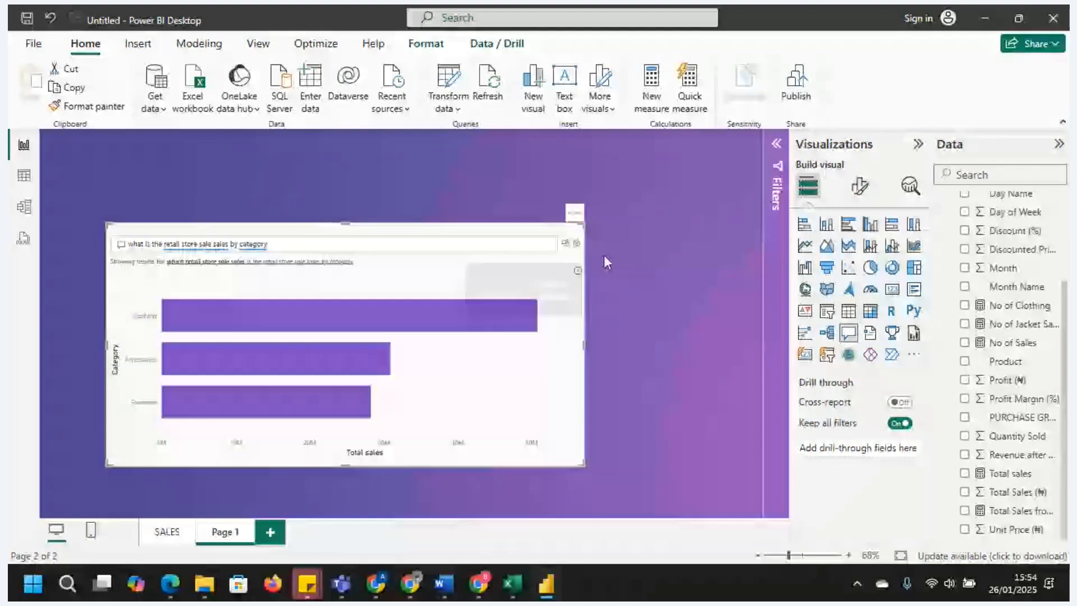
click(566, 244)
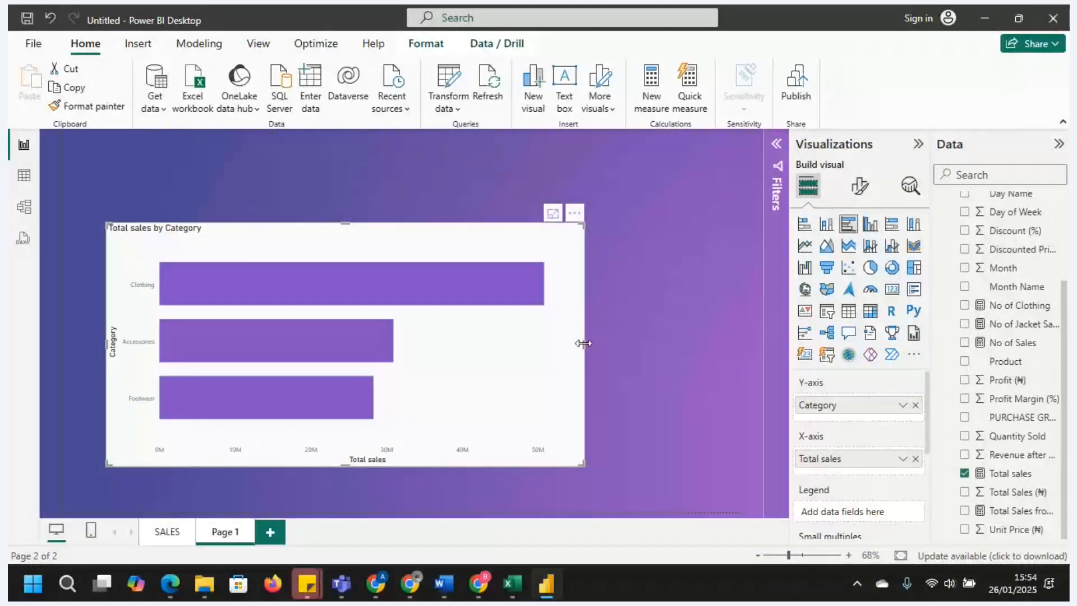
drag(583, 343, 348, 351)
drag(220, 240, 160, 281)
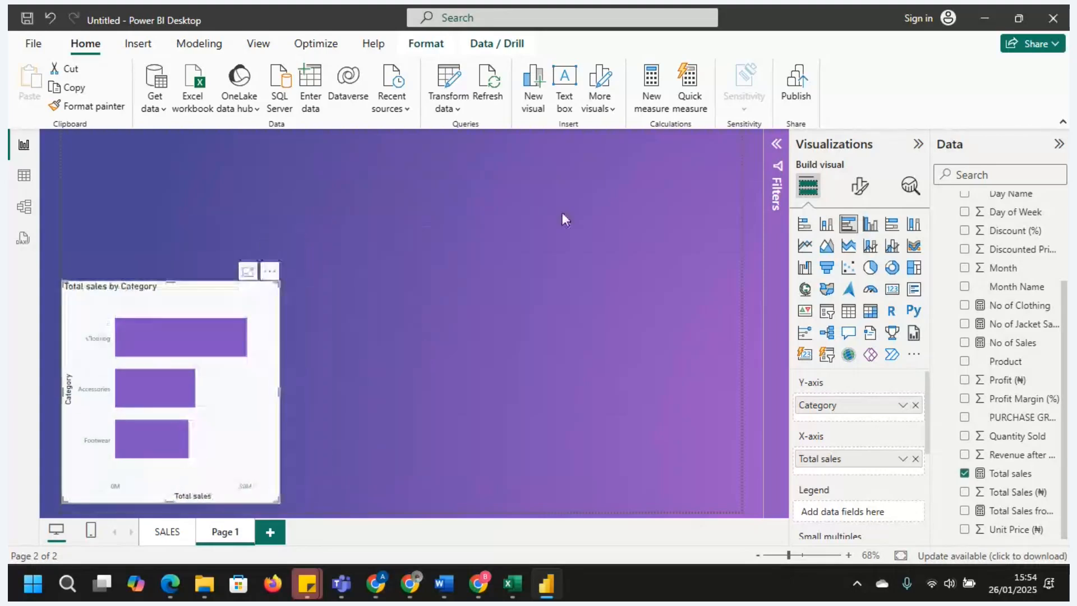
- Create a '% of clothing by category' pie chart through Q&A and convert it to a standard visual
double_click(512, 292)
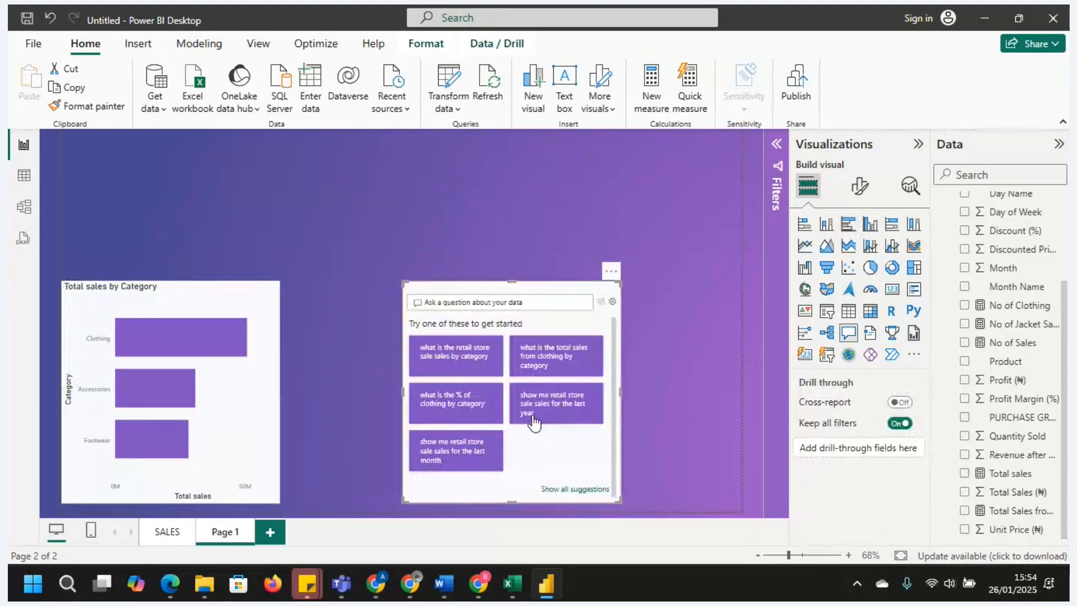
click(552, 414)
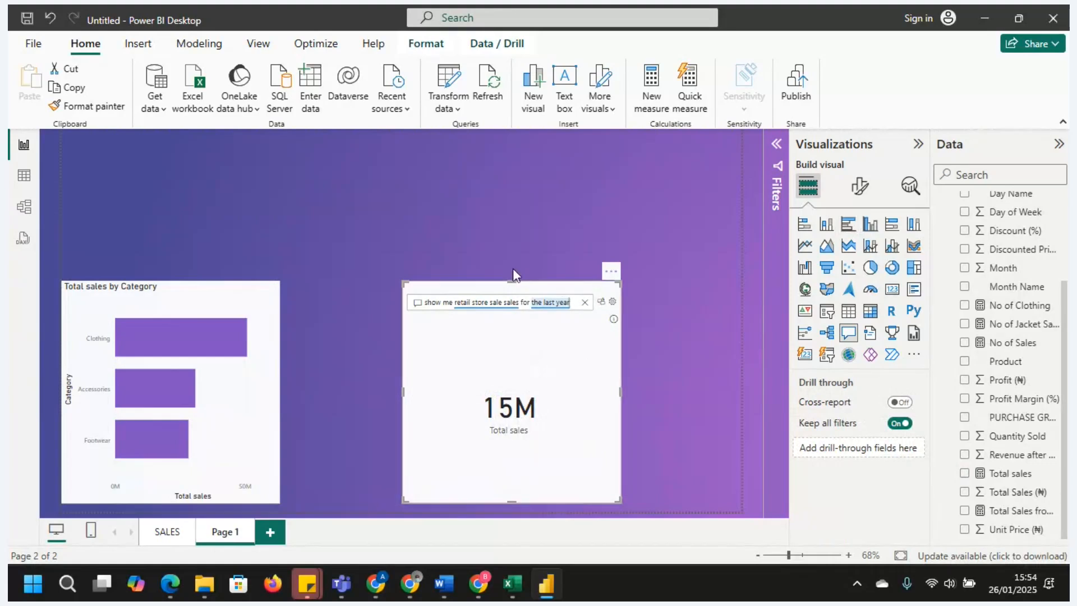
click(584, 302)
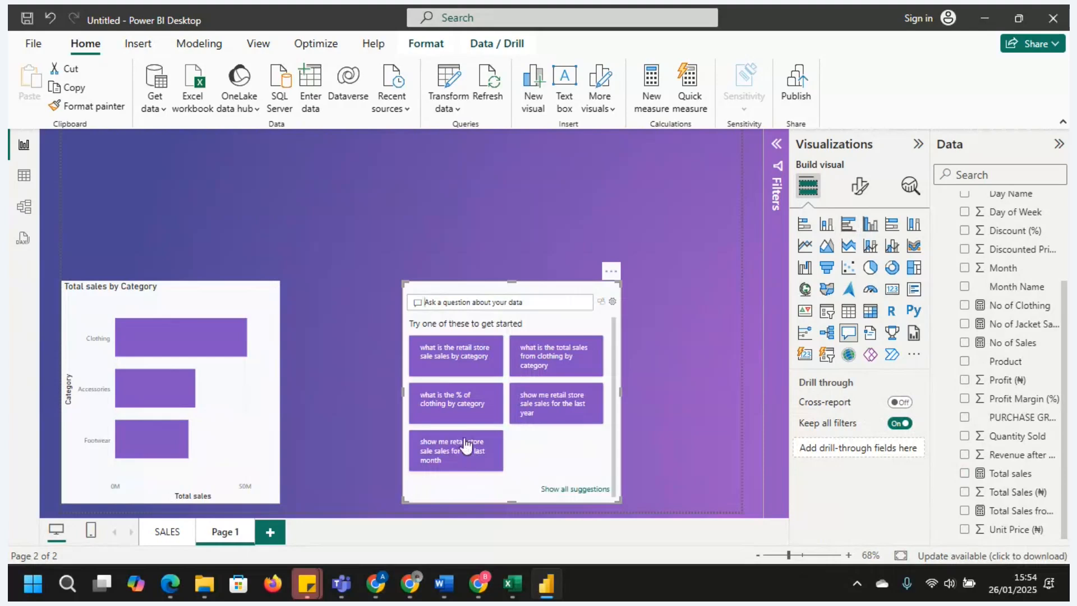
click(459, 409)
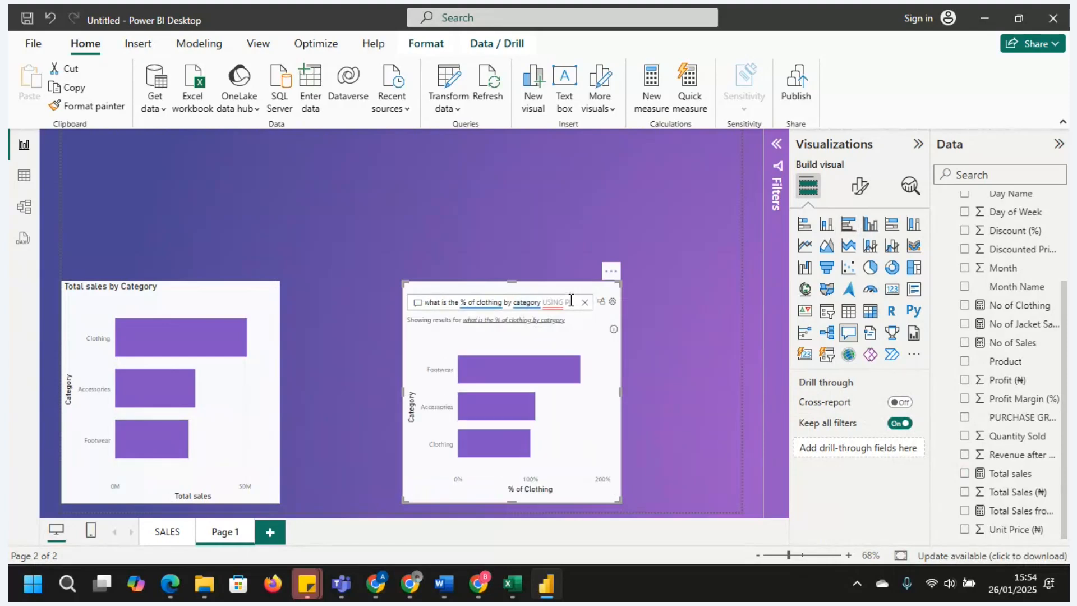
text(IE C)
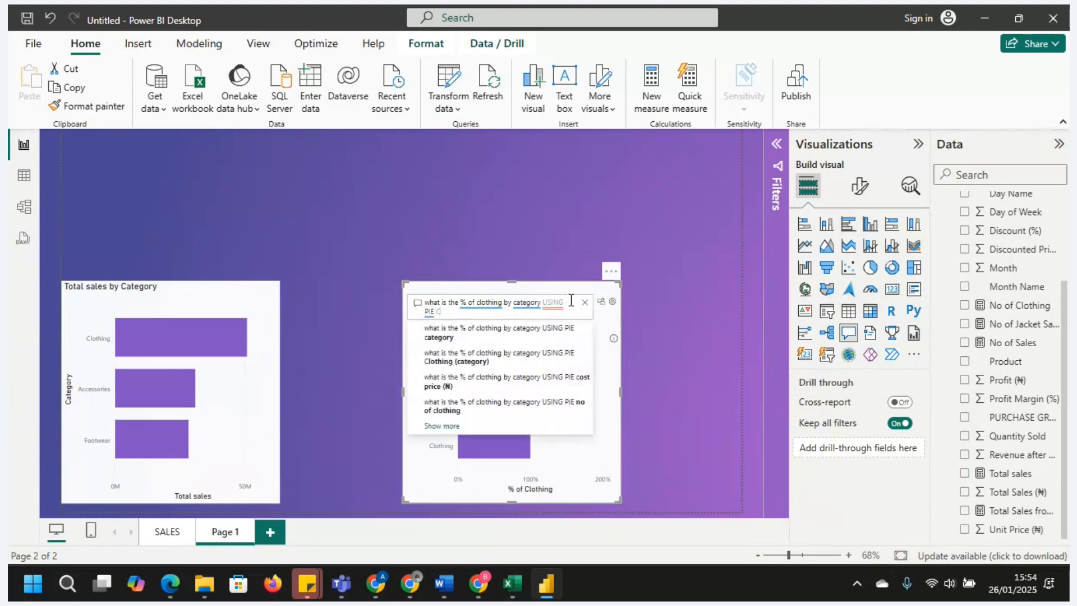
text(HART)
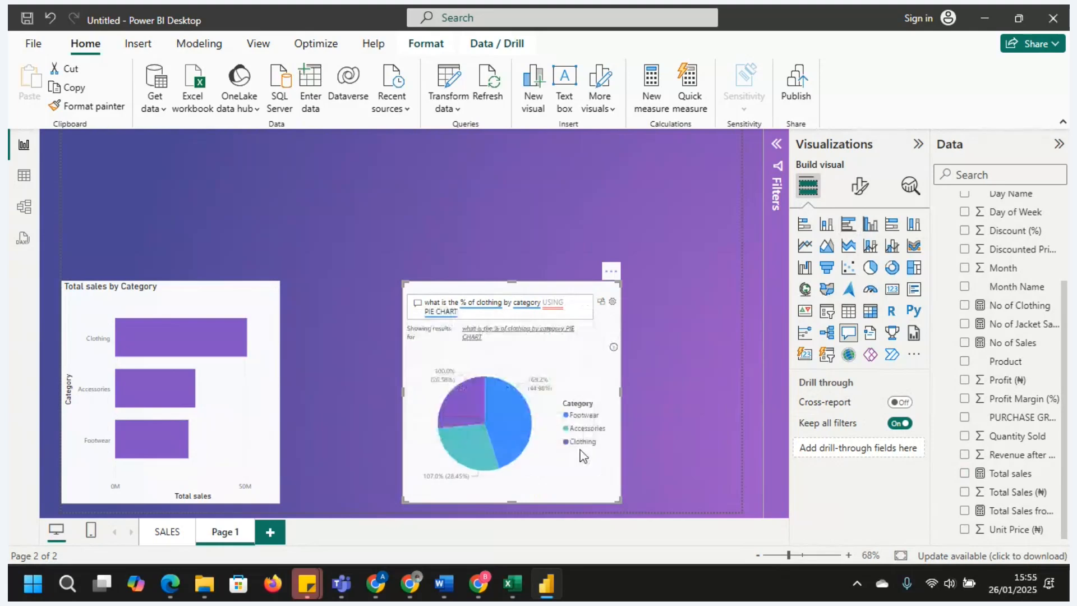
click(601, 306)
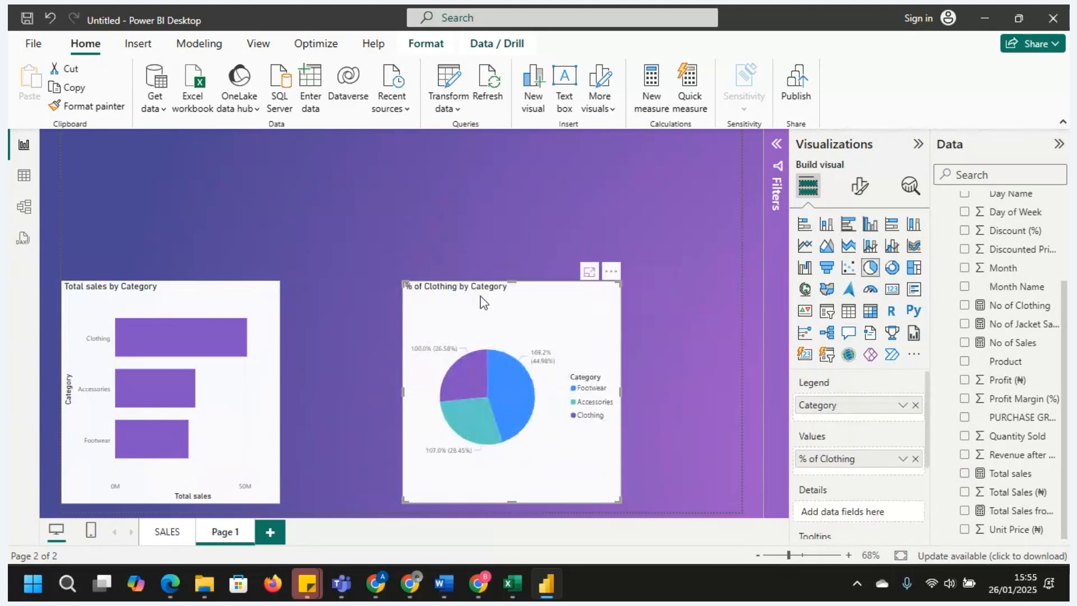
- Move the pie chart beside the category bar chart and make it slightly narrower
drag(432, 312, 379, 303)
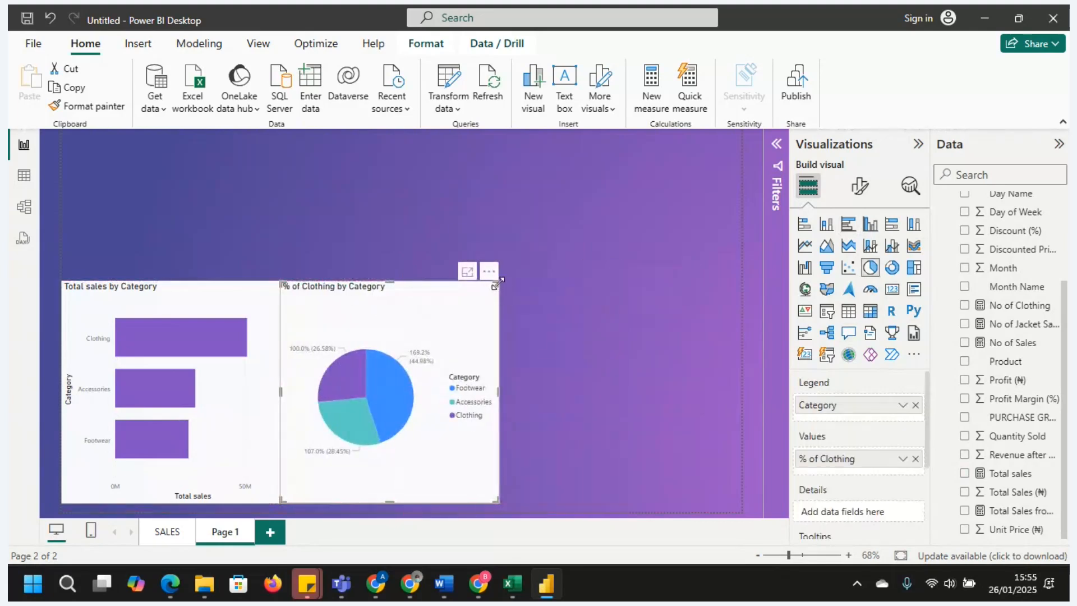
drag(497, 283, 491, 283)
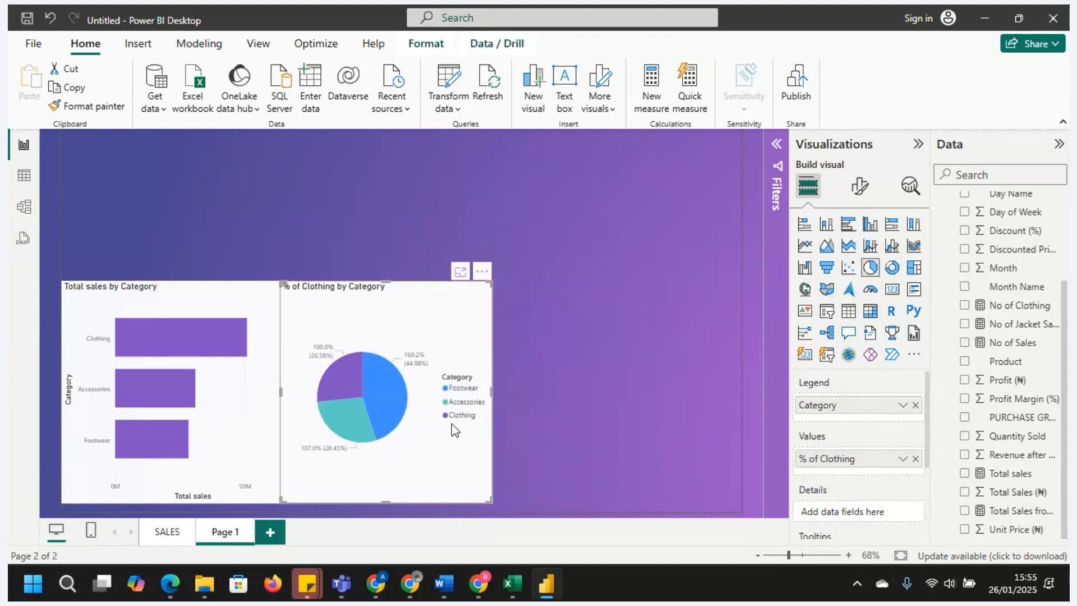
click(251, 445)
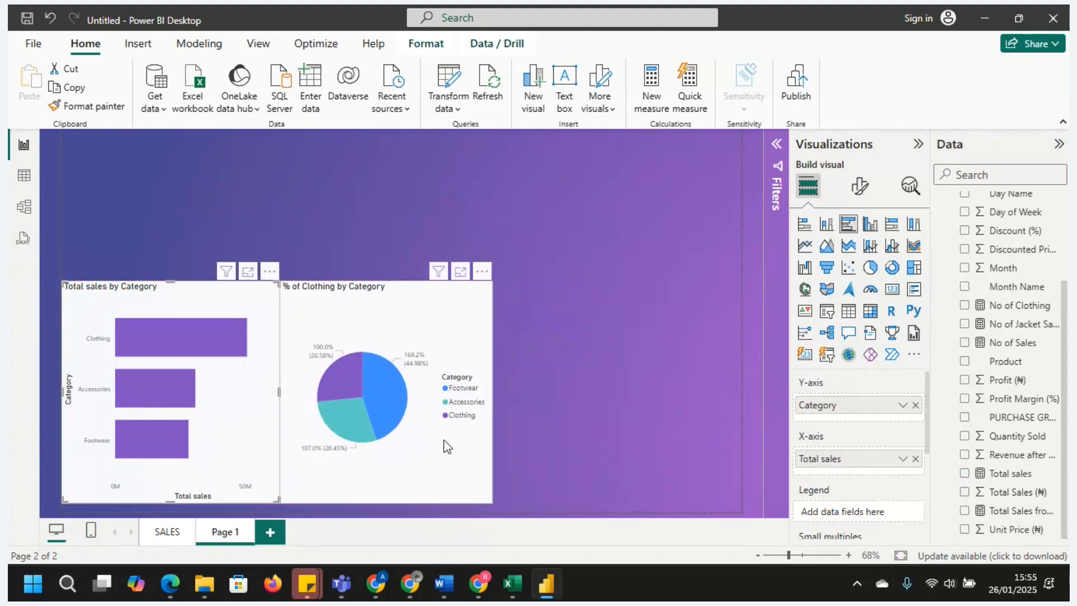
- Ask Q&A for 'TOTAL SALES BY PRODUCT IN BAR CHART' and convert the answer to a standard bar chart
double_click(619, 300)
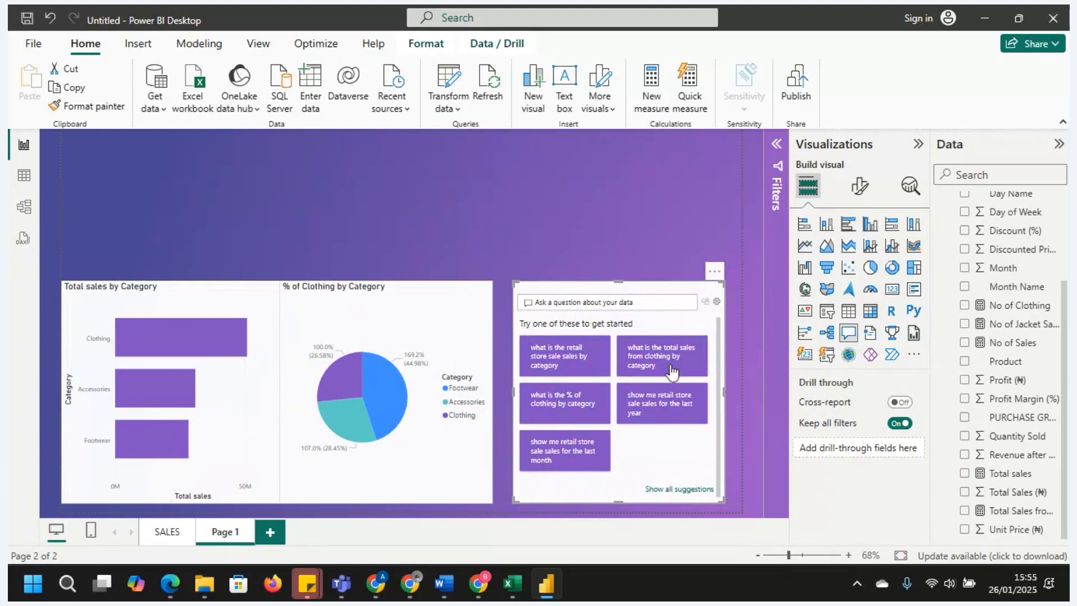
click(637, 305)
text(s)
key(BackSpace)
text(TOTA)
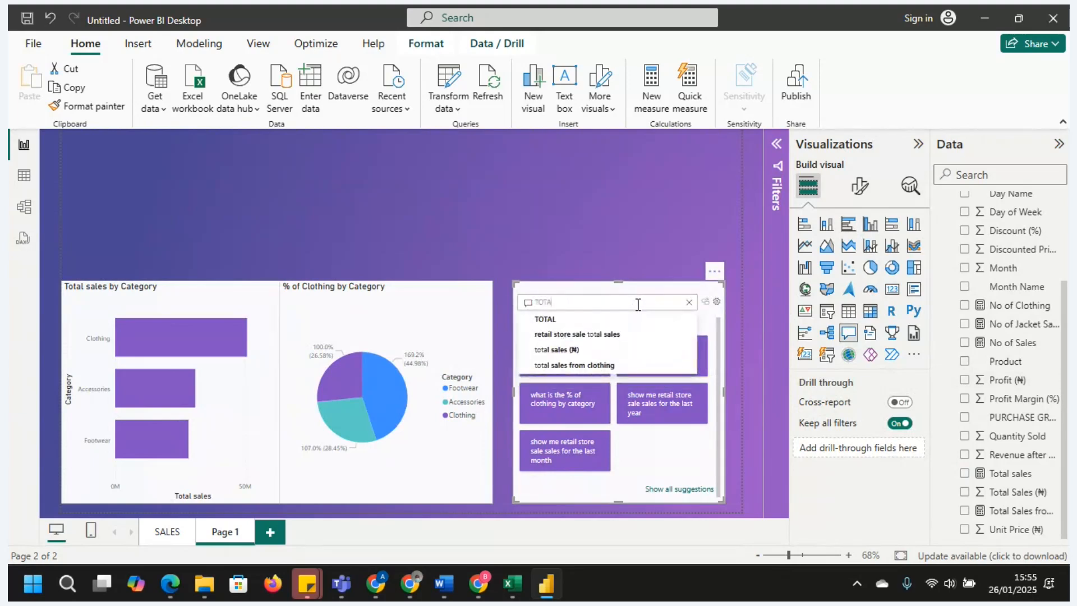
text(LSALES )
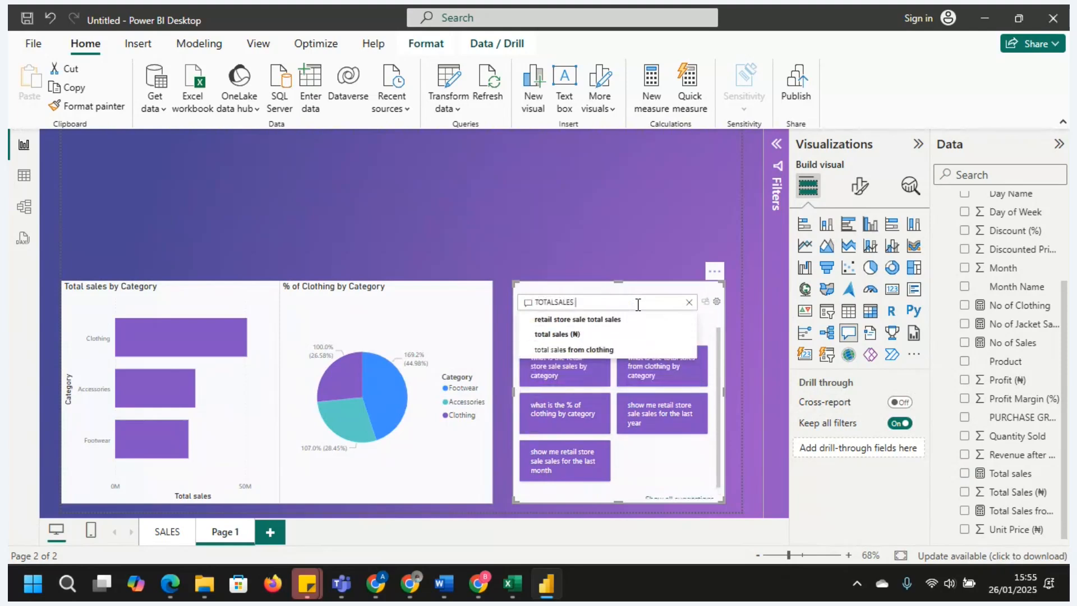
text(BY )
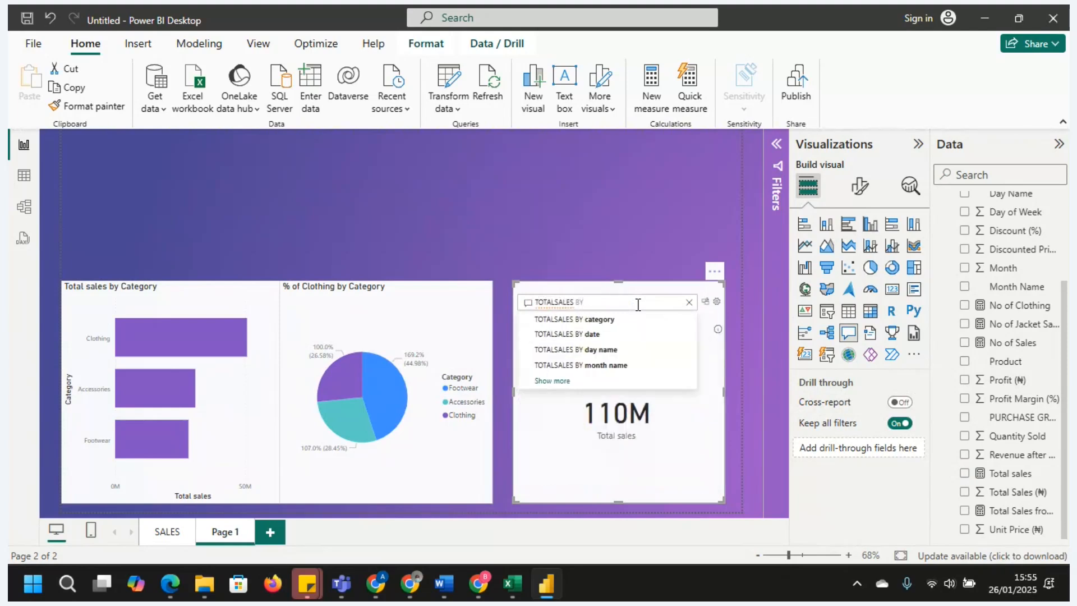
text(PRO)
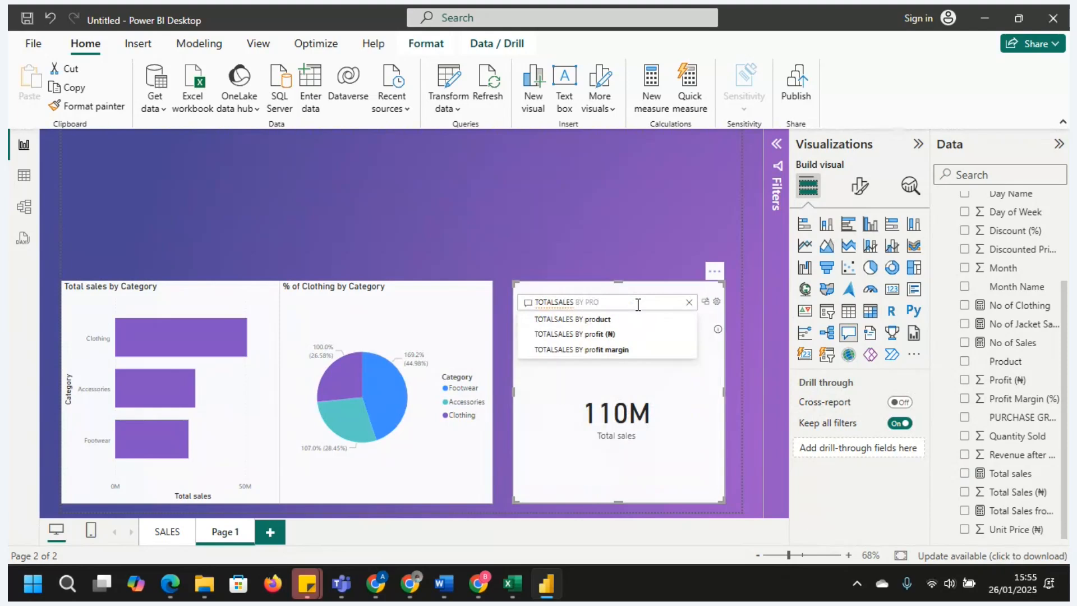
text(DUC)
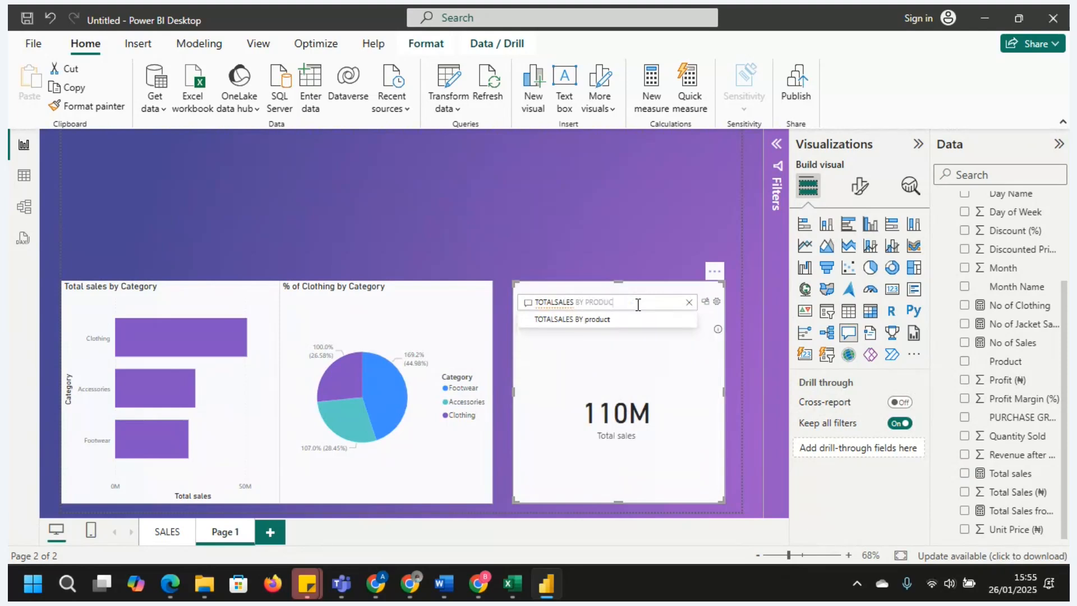
text(T)
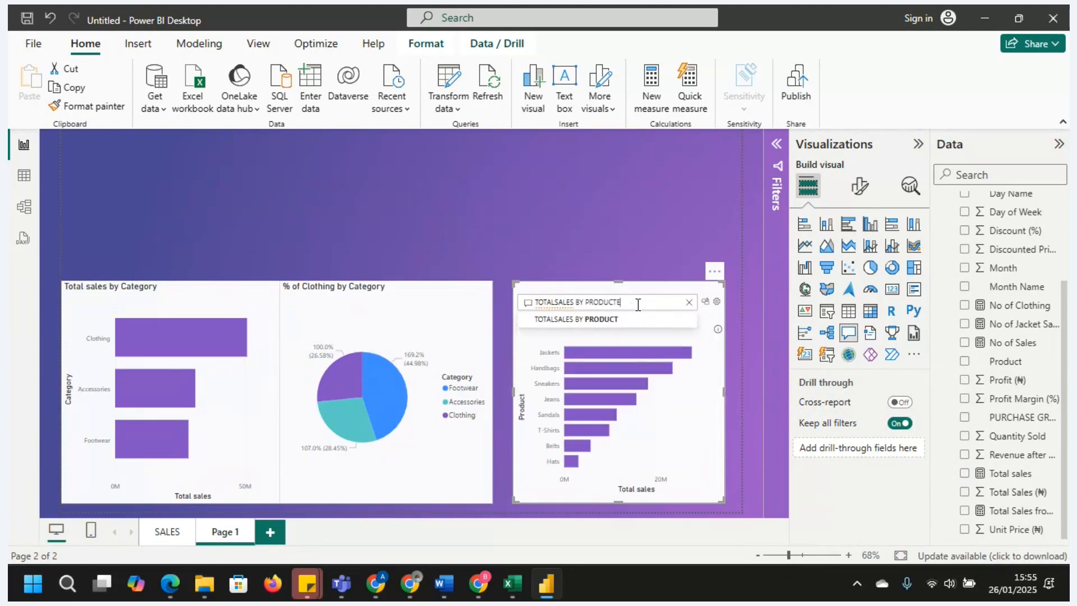
text(E )
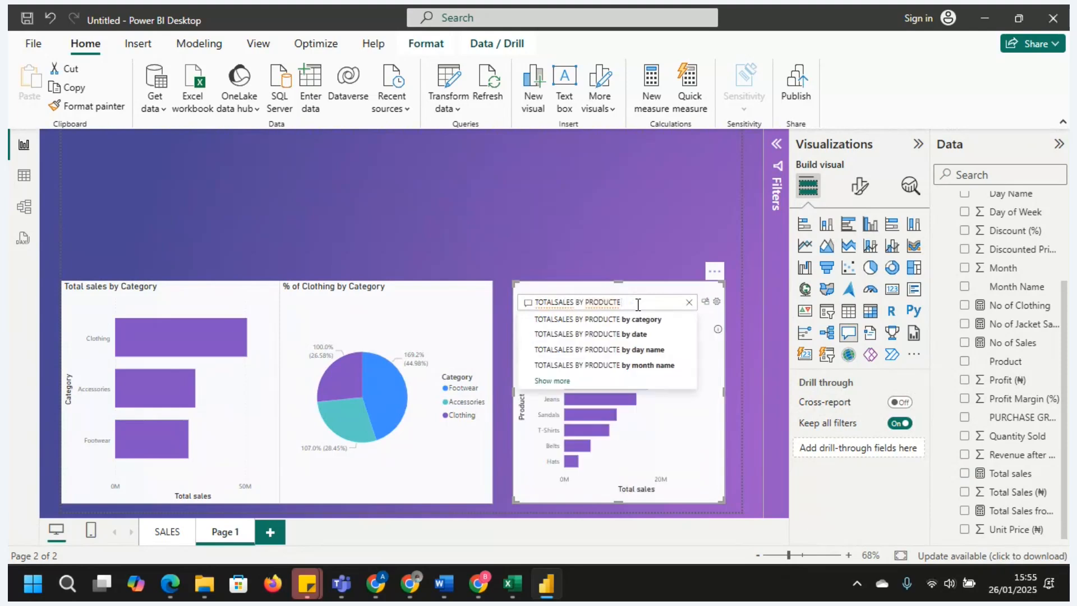
text(IN BAR CHART)
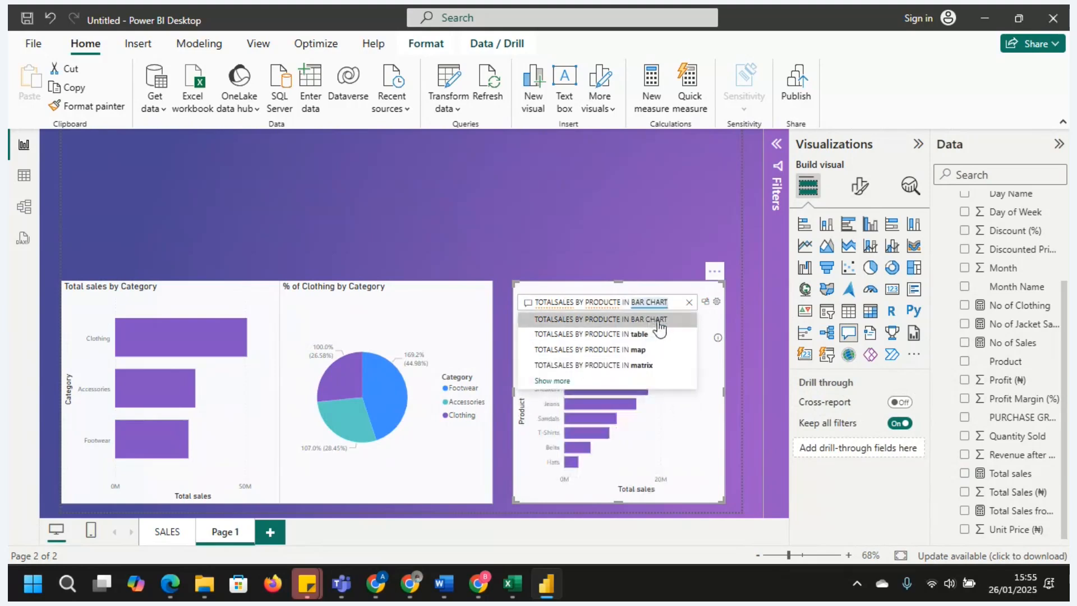
click(651, 318)
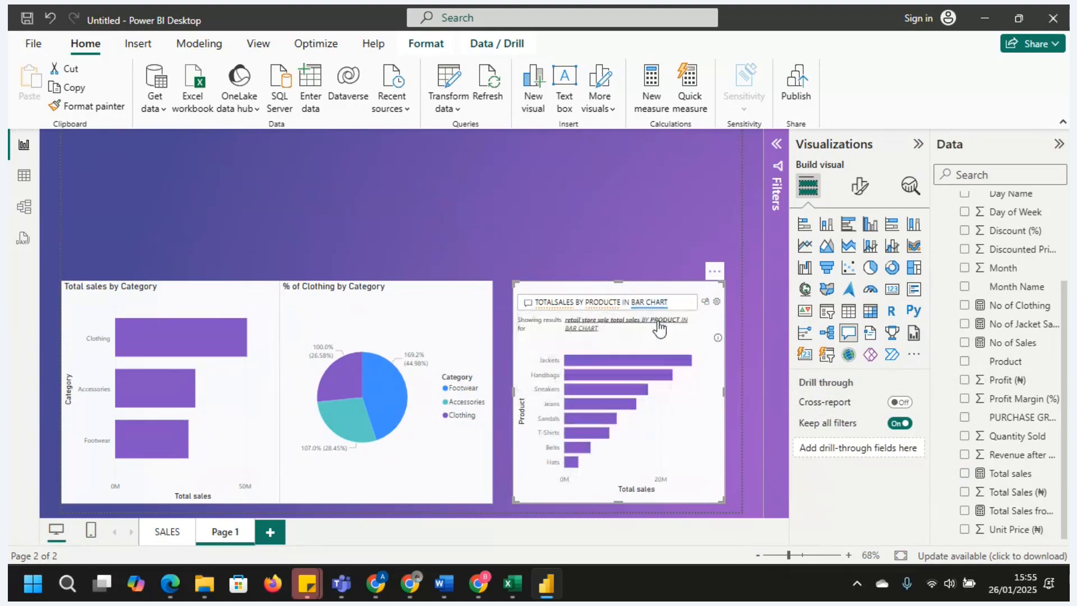
click(704, 303)
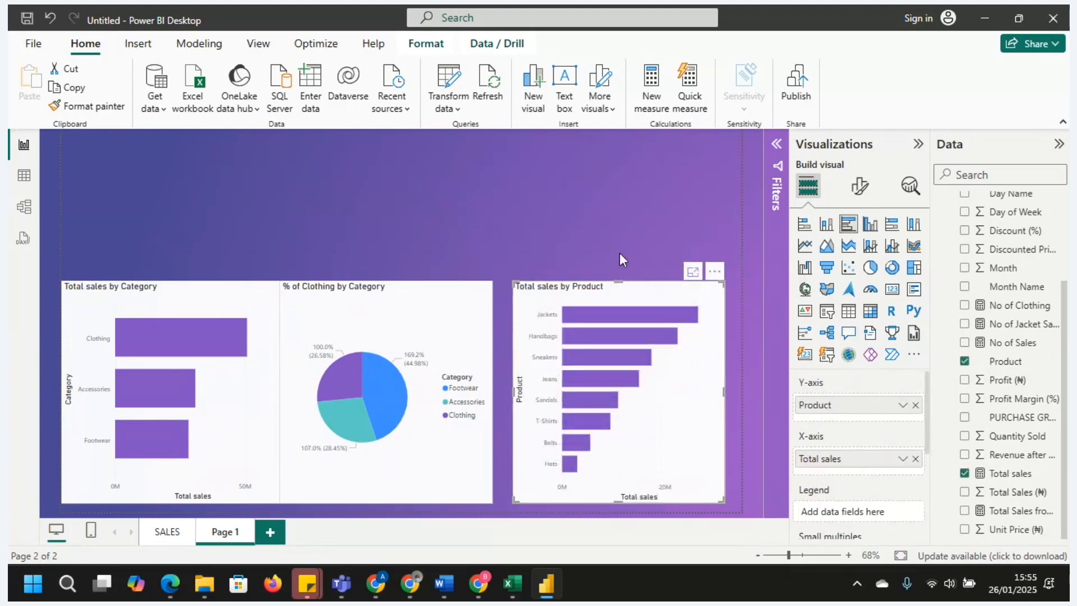
- Nudge the clothing pie chart a few pixels right to leave a gap from the category chart
click(500, 380)
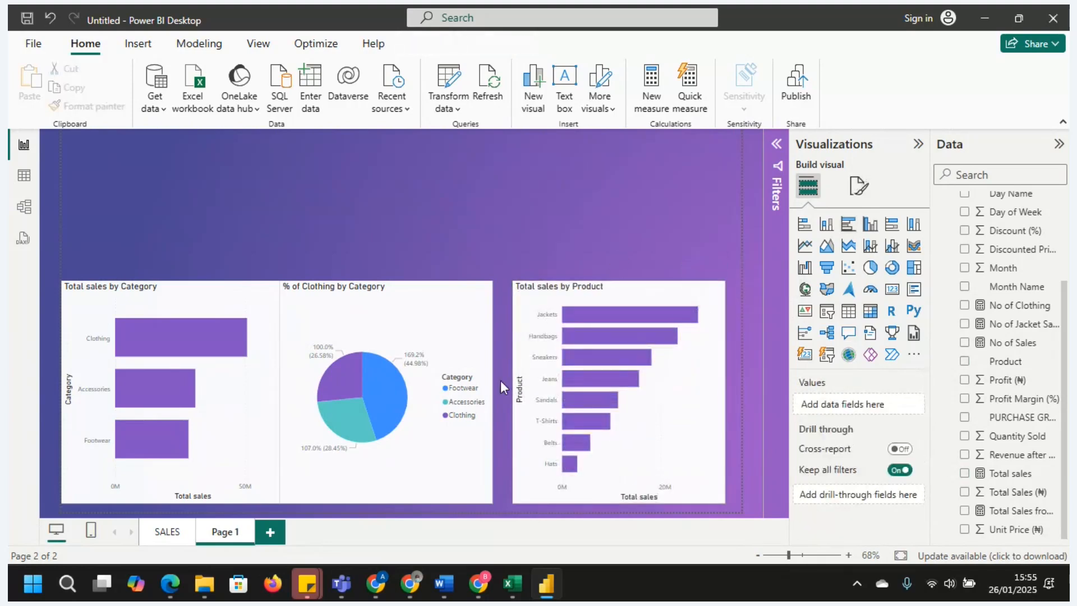
click(502, 378)
drag(468, 348, 487, 355)
click(668, 216)
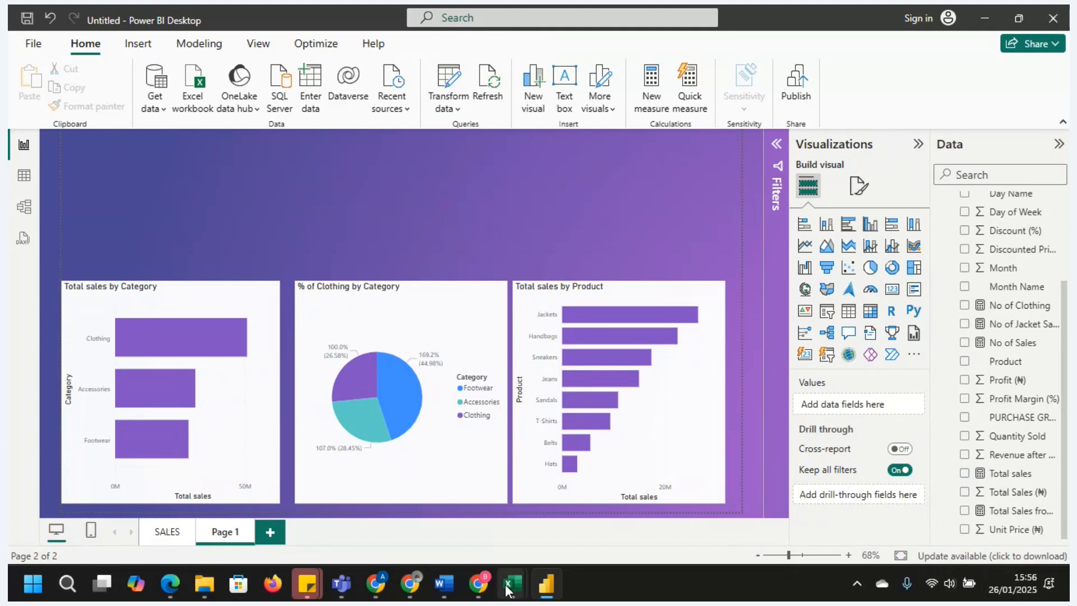
mouse_move(507, 589)
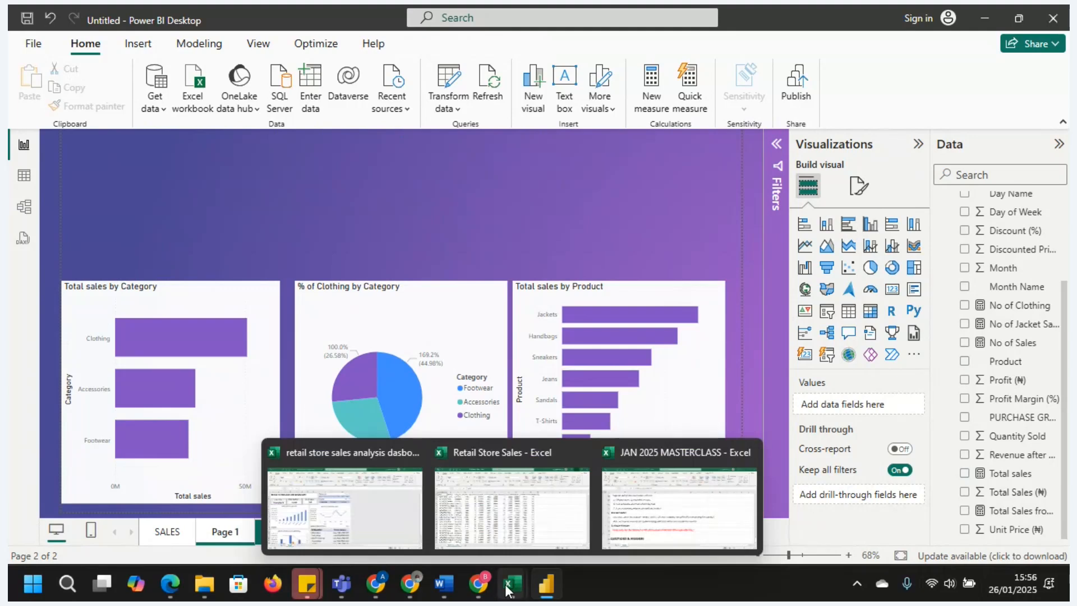
- Bring up the JAN 2025 MASTERCLASS workbook and move to the discount offer in cell A116
click(506, 589)
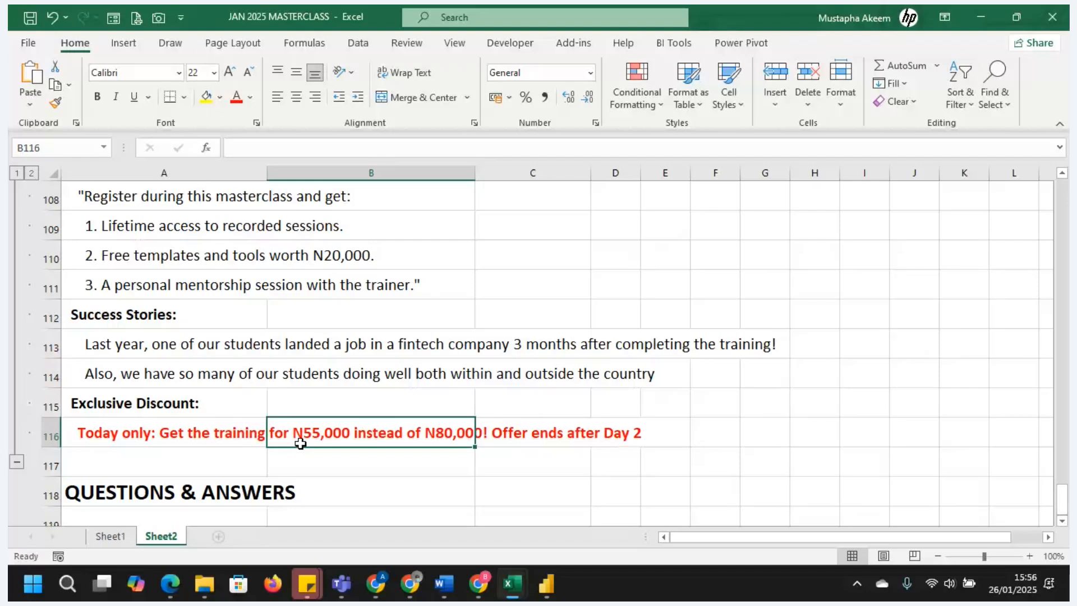
key(Left)
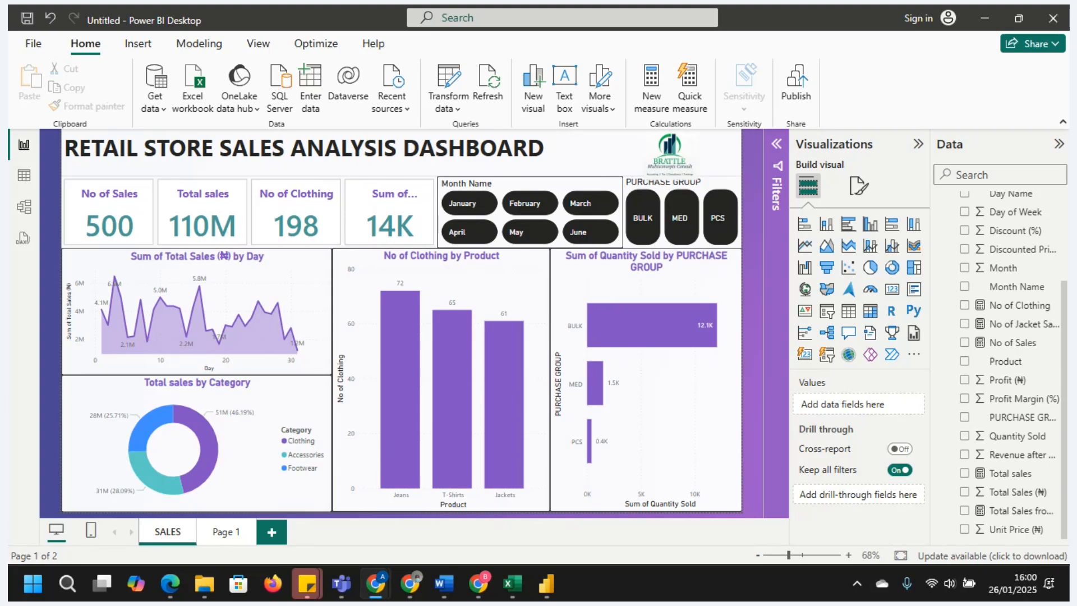
- Shrink the SALES dashboard logo so it no longer overlaps the PURCHASE GROUP title
click(693, 144)
click(703, 174)
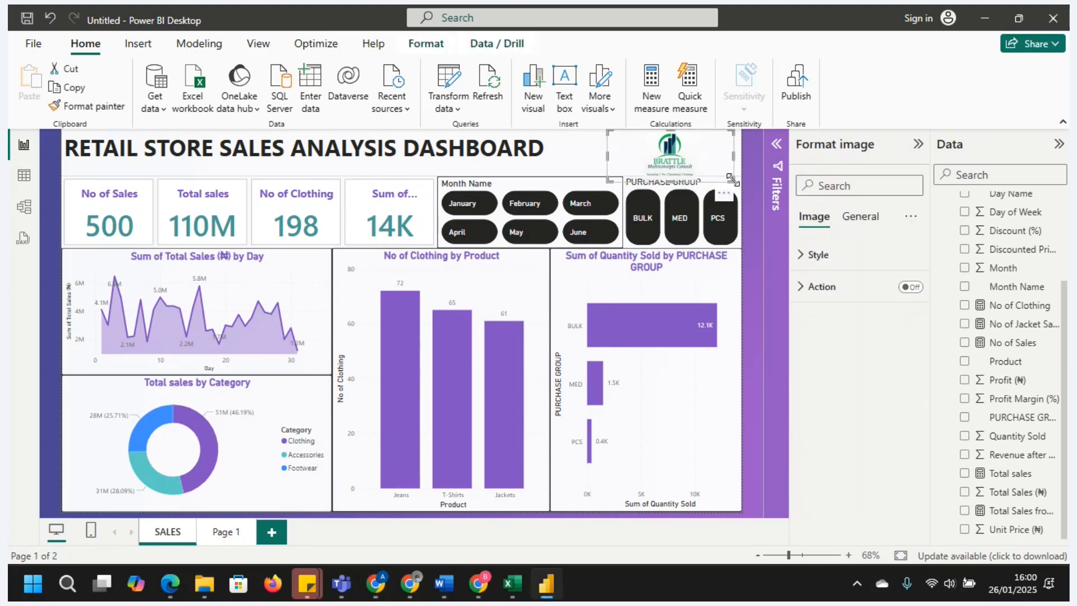
mouse_move(732, 180)
mouse_down()
mouse_move(734, 155)
mouse_move(735, 182)
mouse_up()
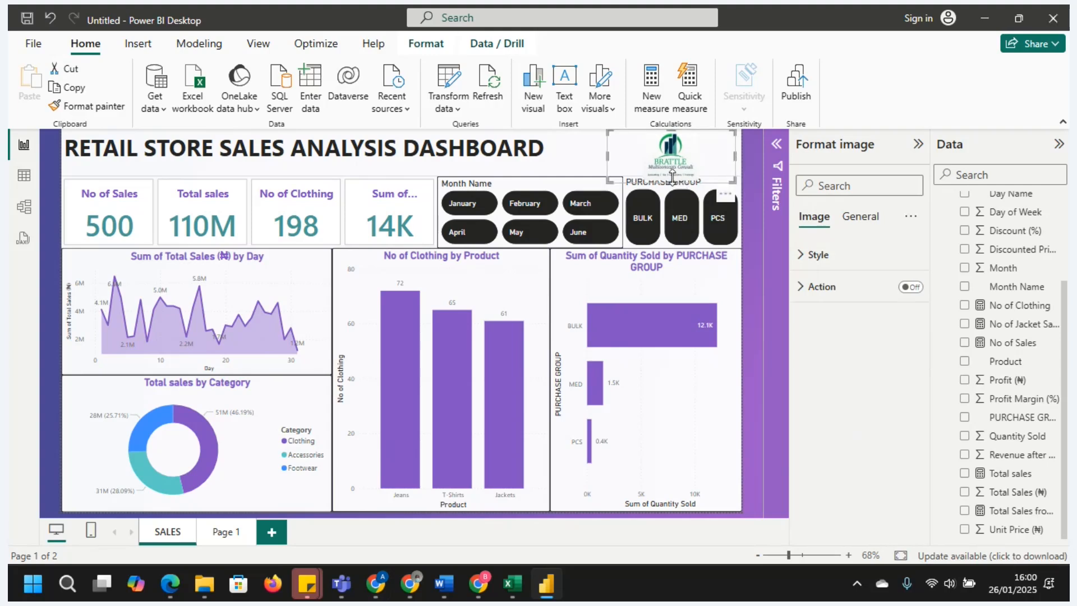
drag(672, 178, 674, 171)
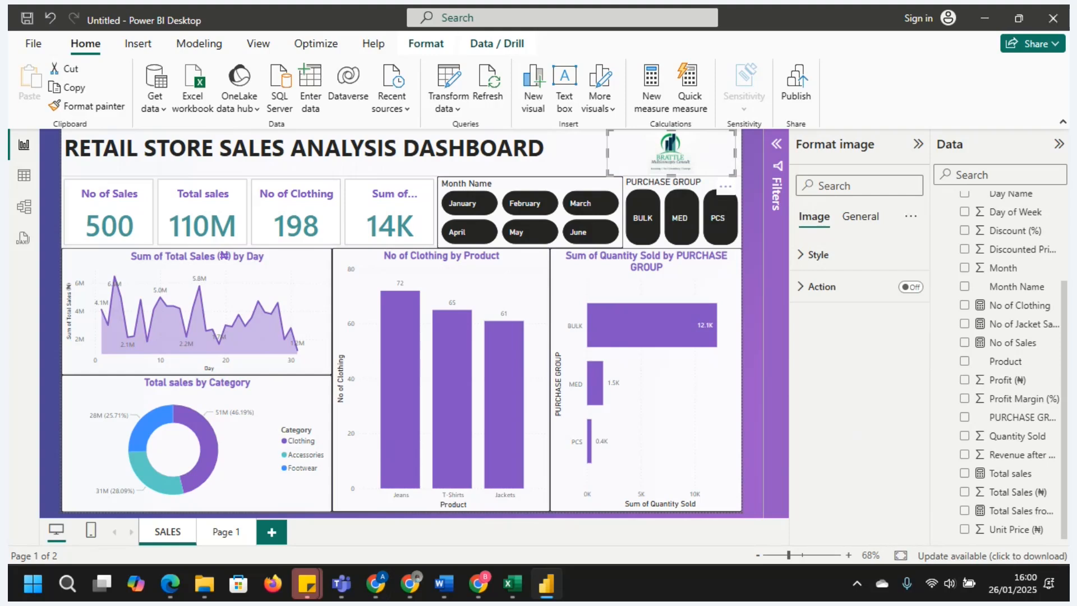
key(alt+Tab)
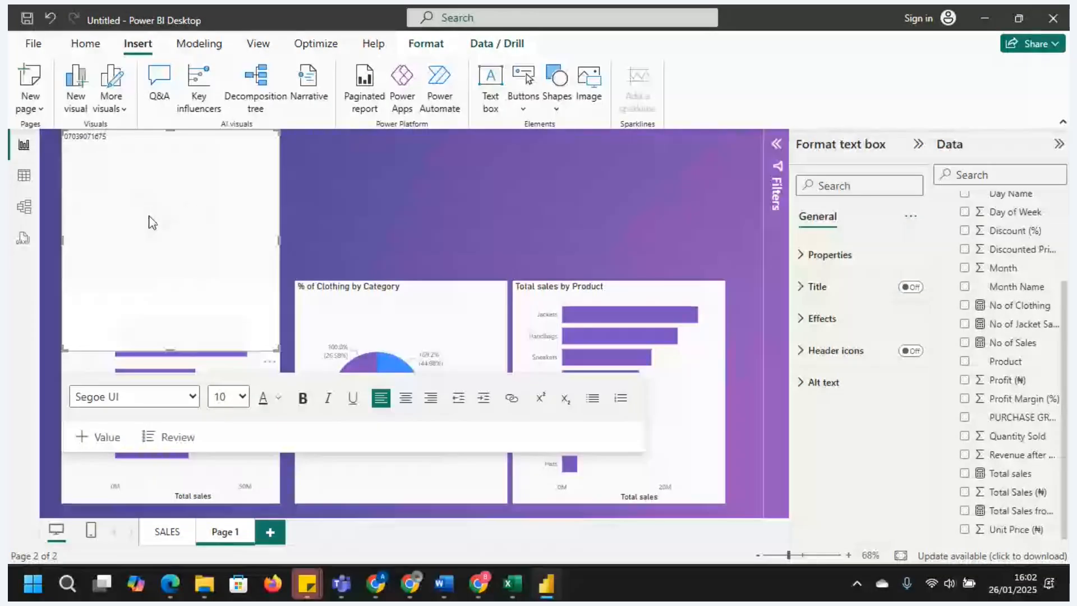
- Make the first phone number bold at font size 32 and shrink its text box to fit
key(ctrl+a)
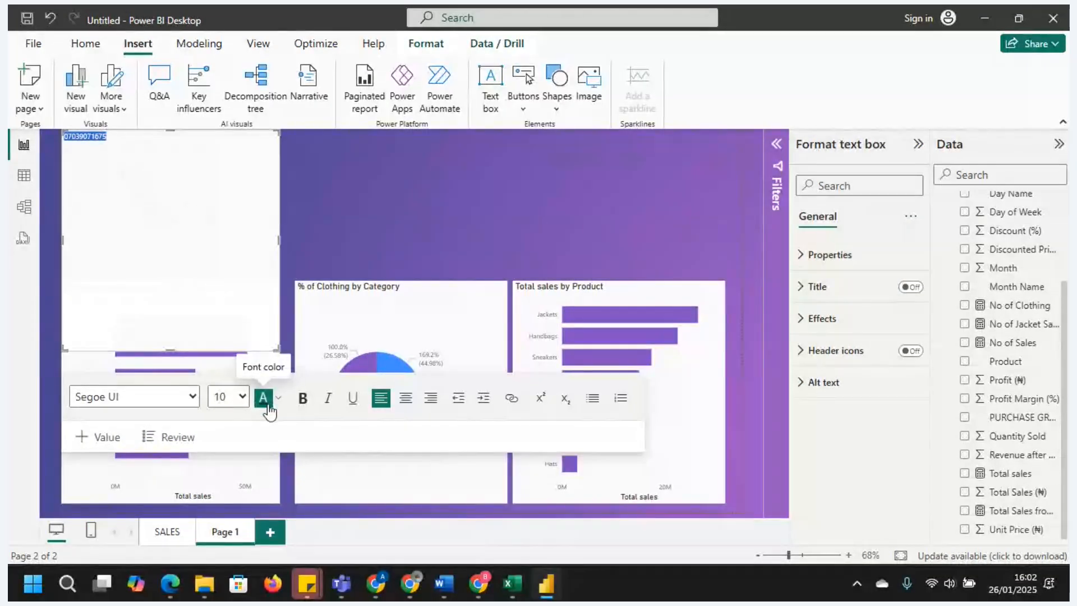
click(242, 397)
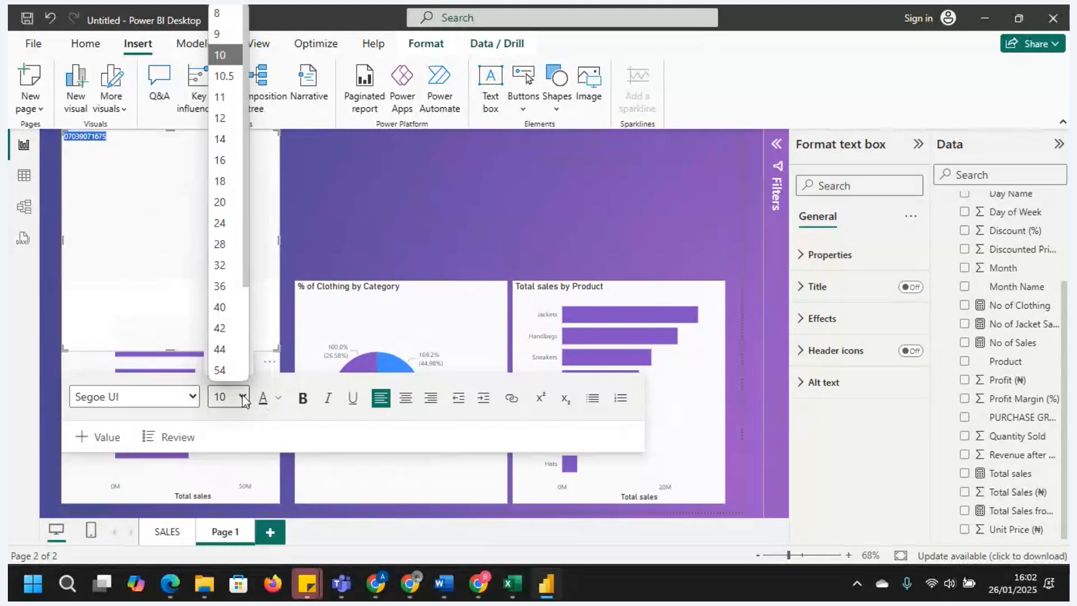
click(234, 202)
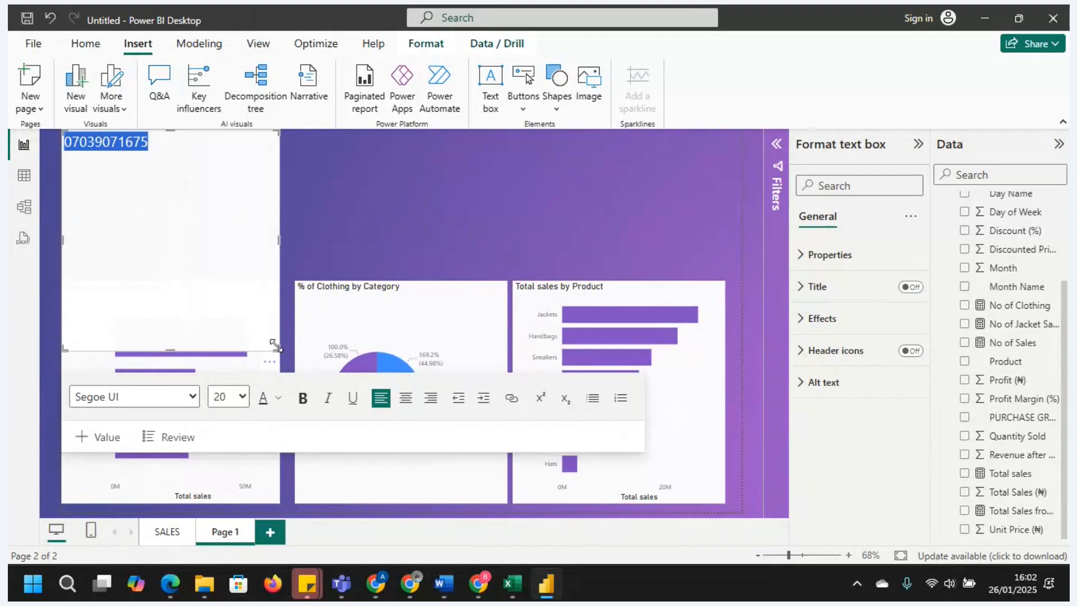
drag(276, 345, 214, 192)
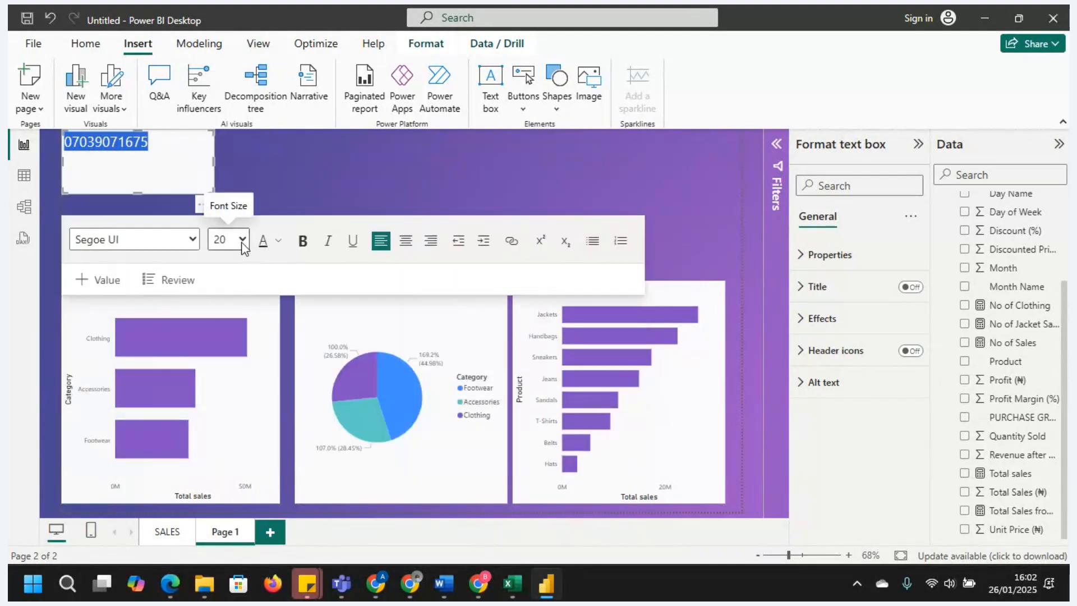
click(241, 240)
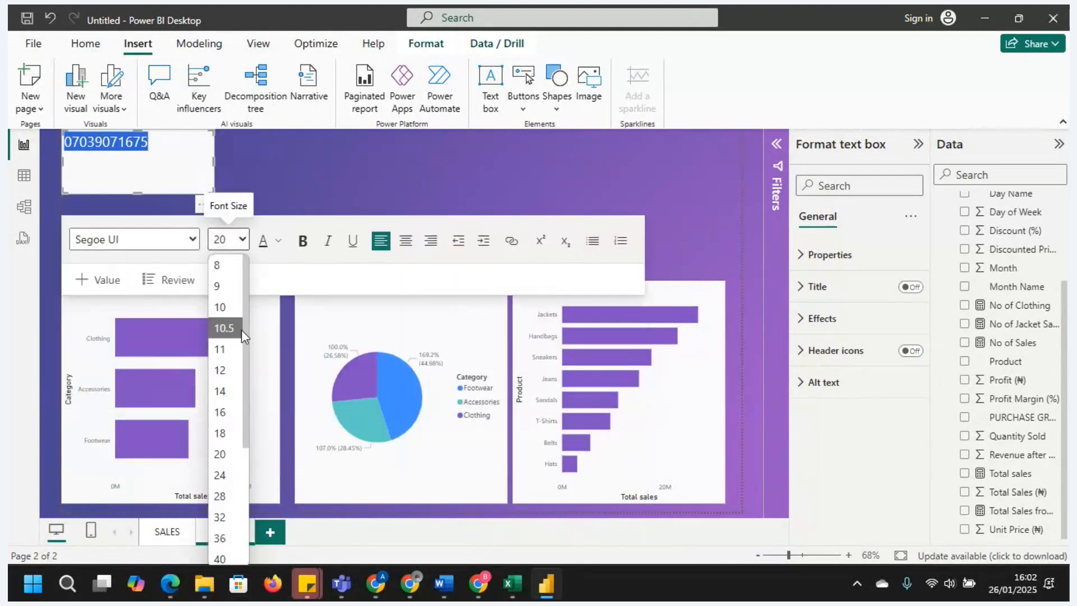
click(220, 516)
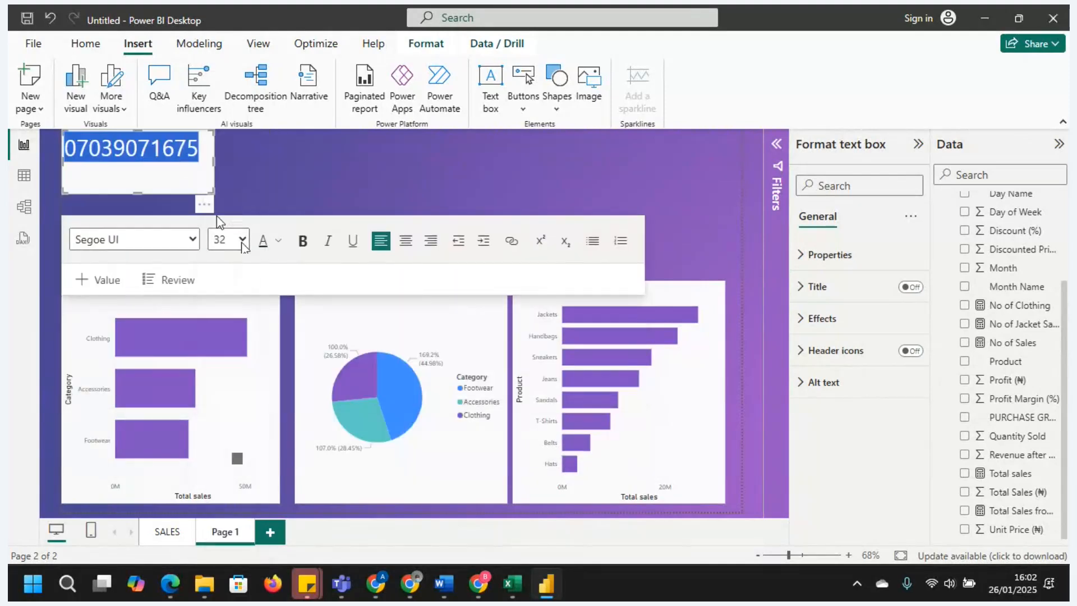
click(301, 242)
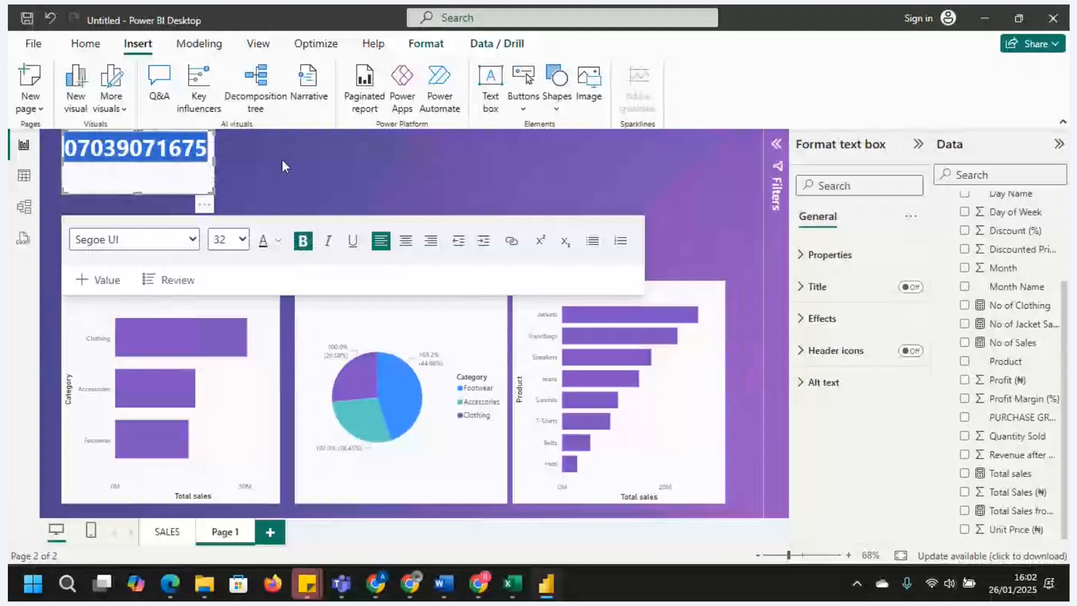
click(283, 164)
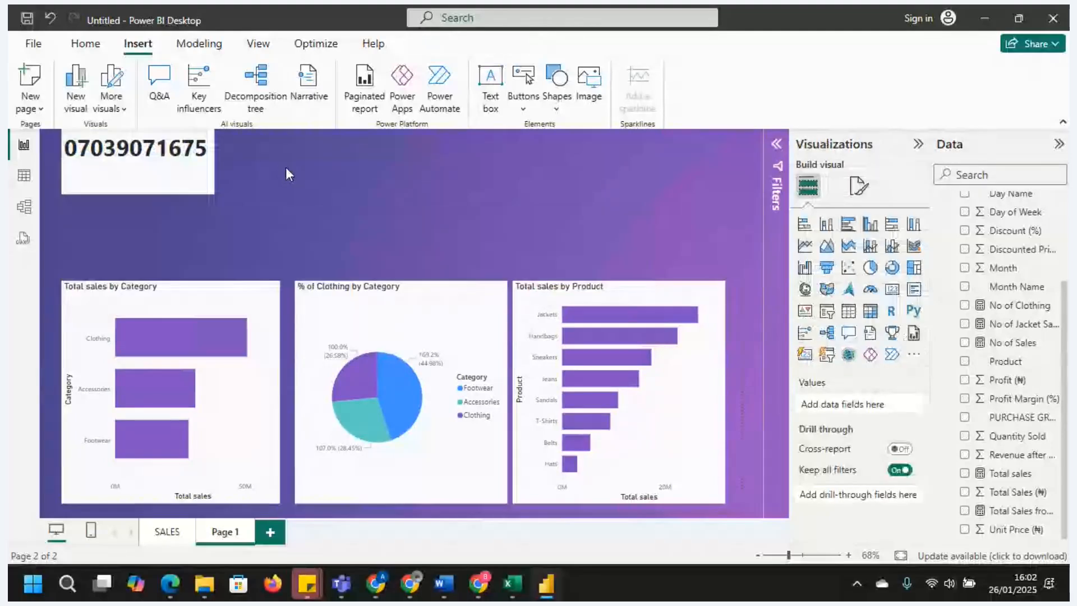
- Insert a text box below the first one and type the second phone number
click(497, 115)
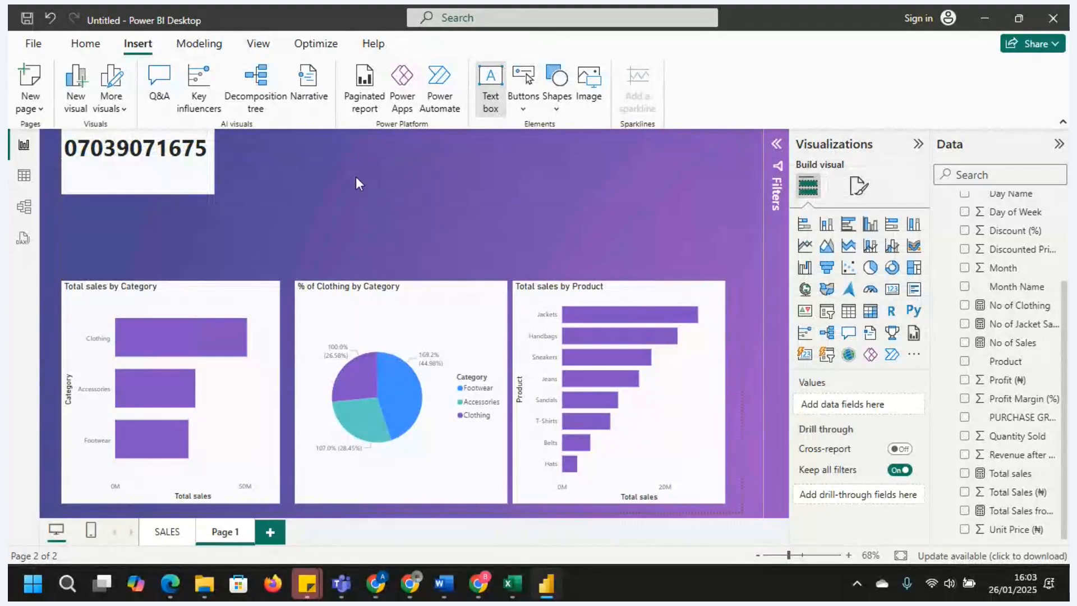
click(137, 231)
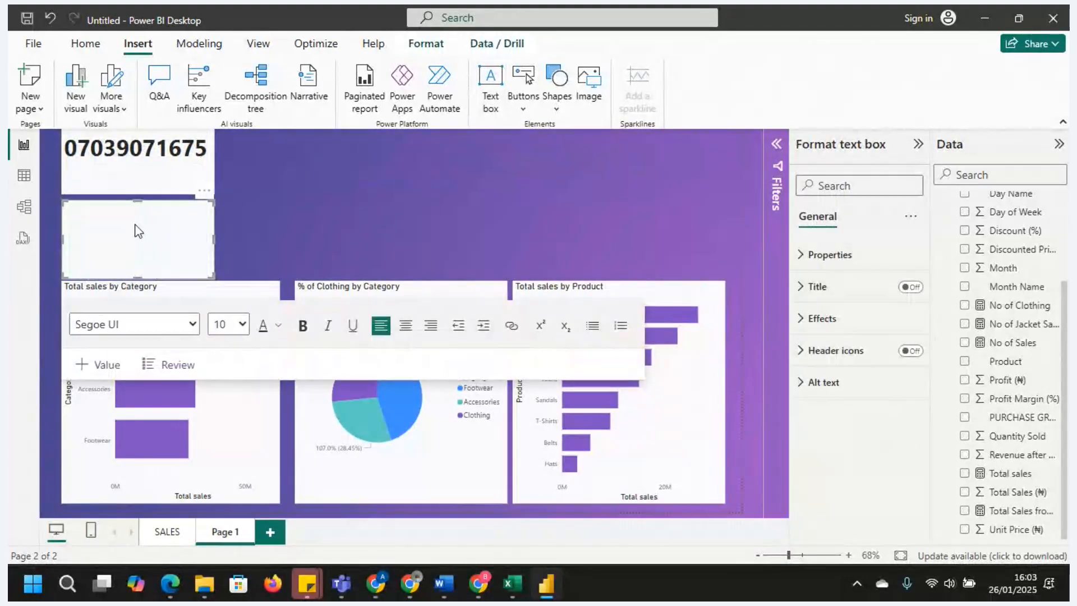
- Make the second phone number bold and enlarge its font beyond size 28 to match the first
double_click(122, 213)
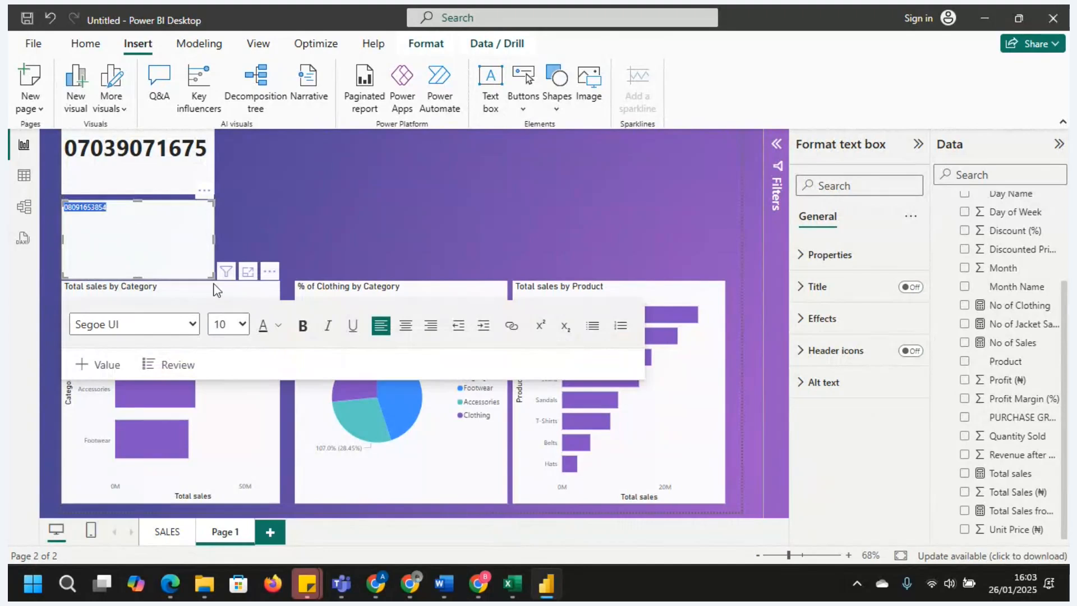
click(241, 323)
click(228, 236)
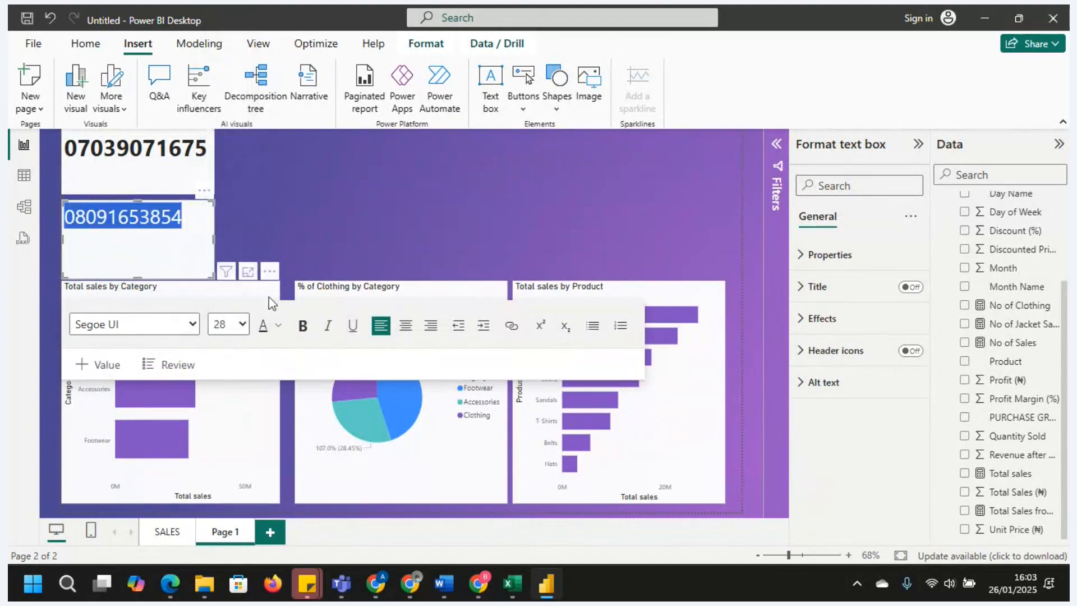
click(302, 325)
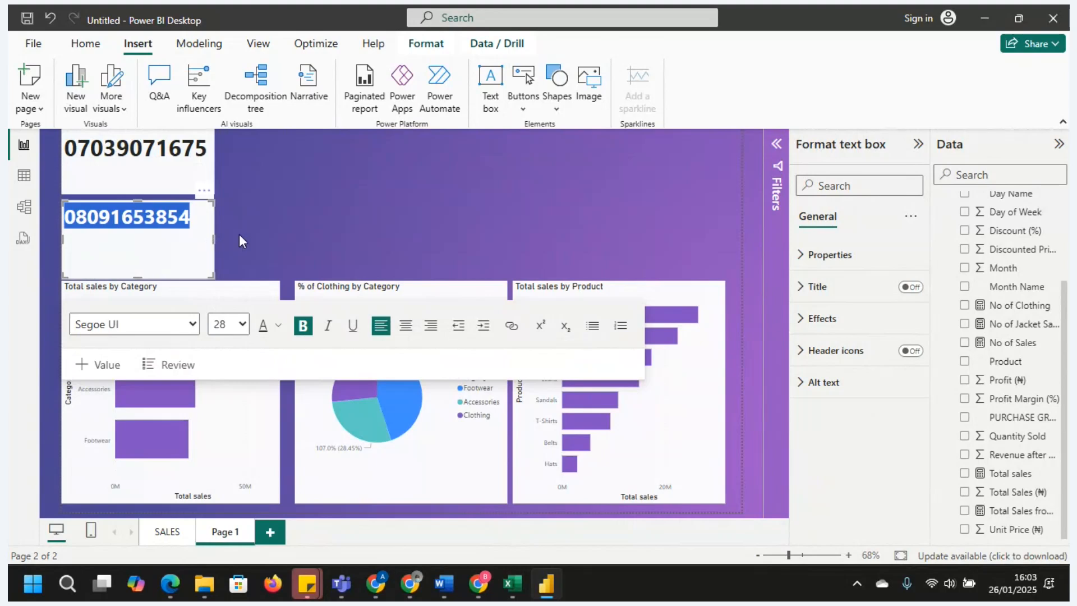
click(258, 231)
click(192, 219)
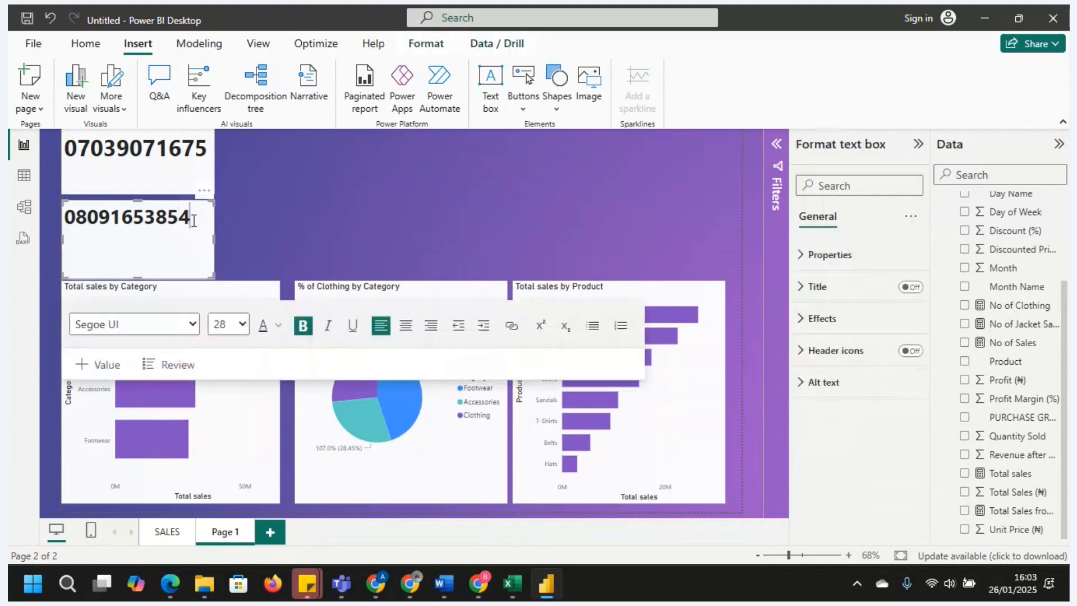
double_click(193, 221)
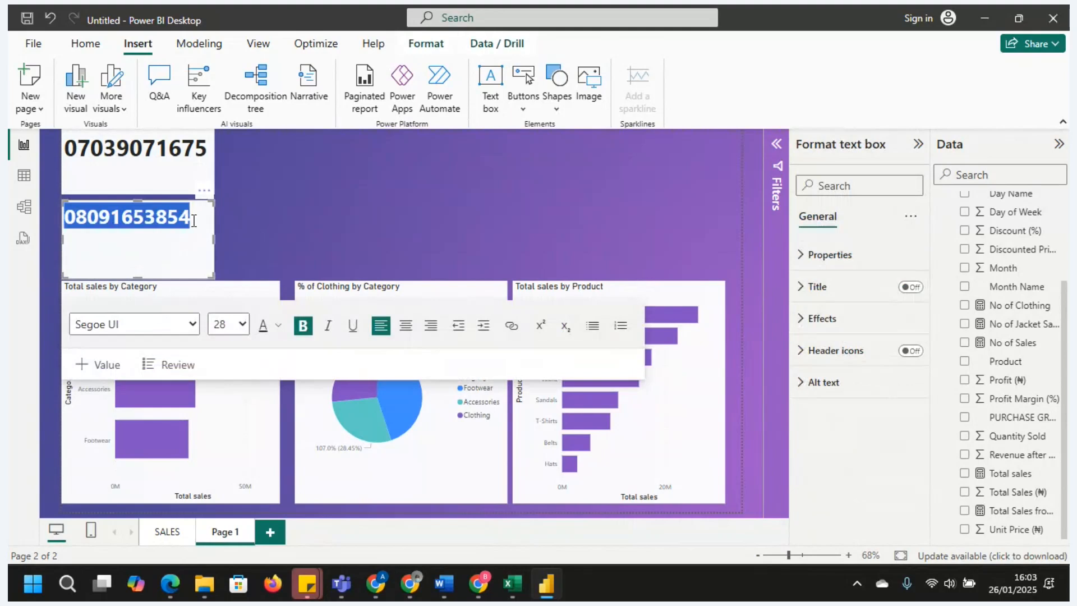
click(241, 324)
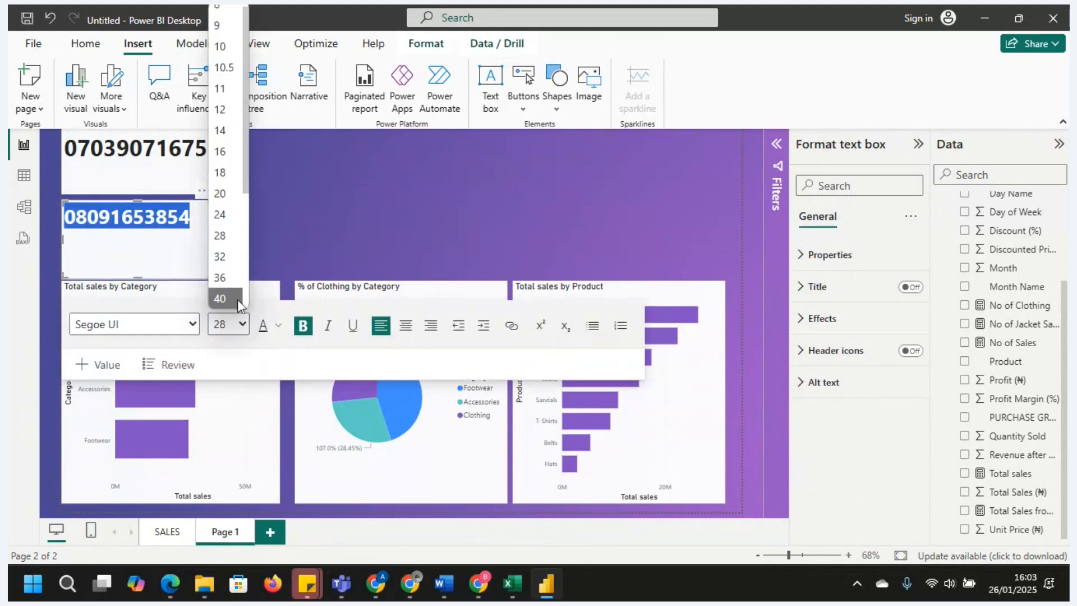
click(227, 259)
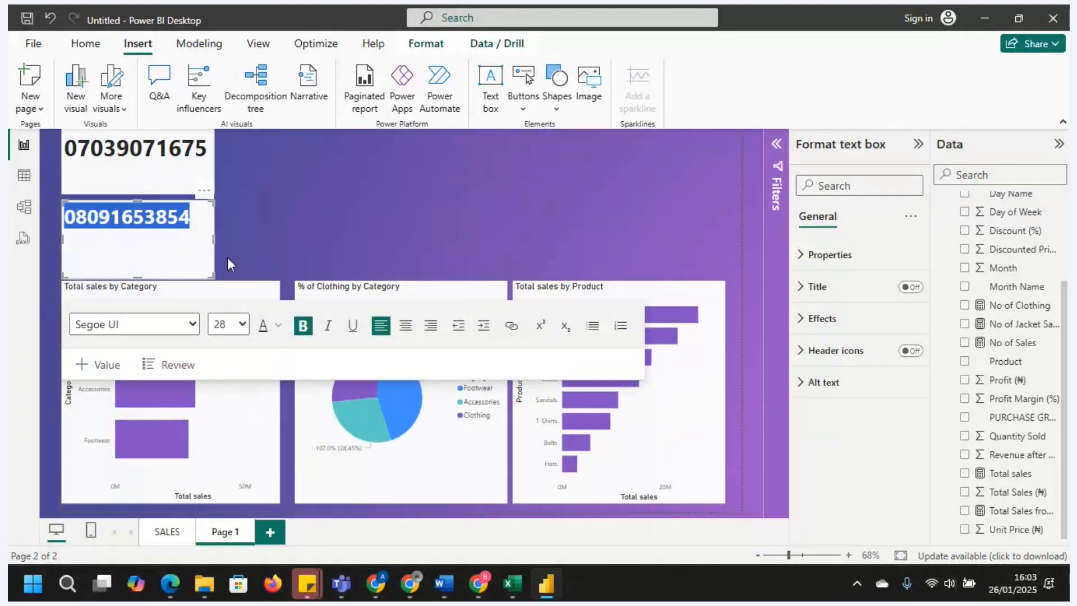
click(277, 234)
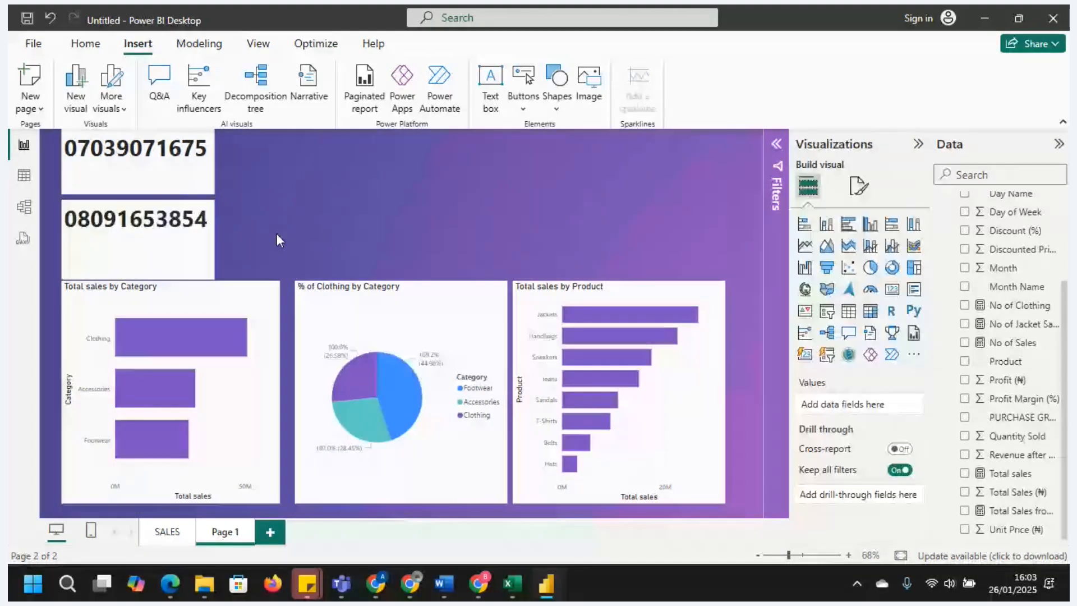